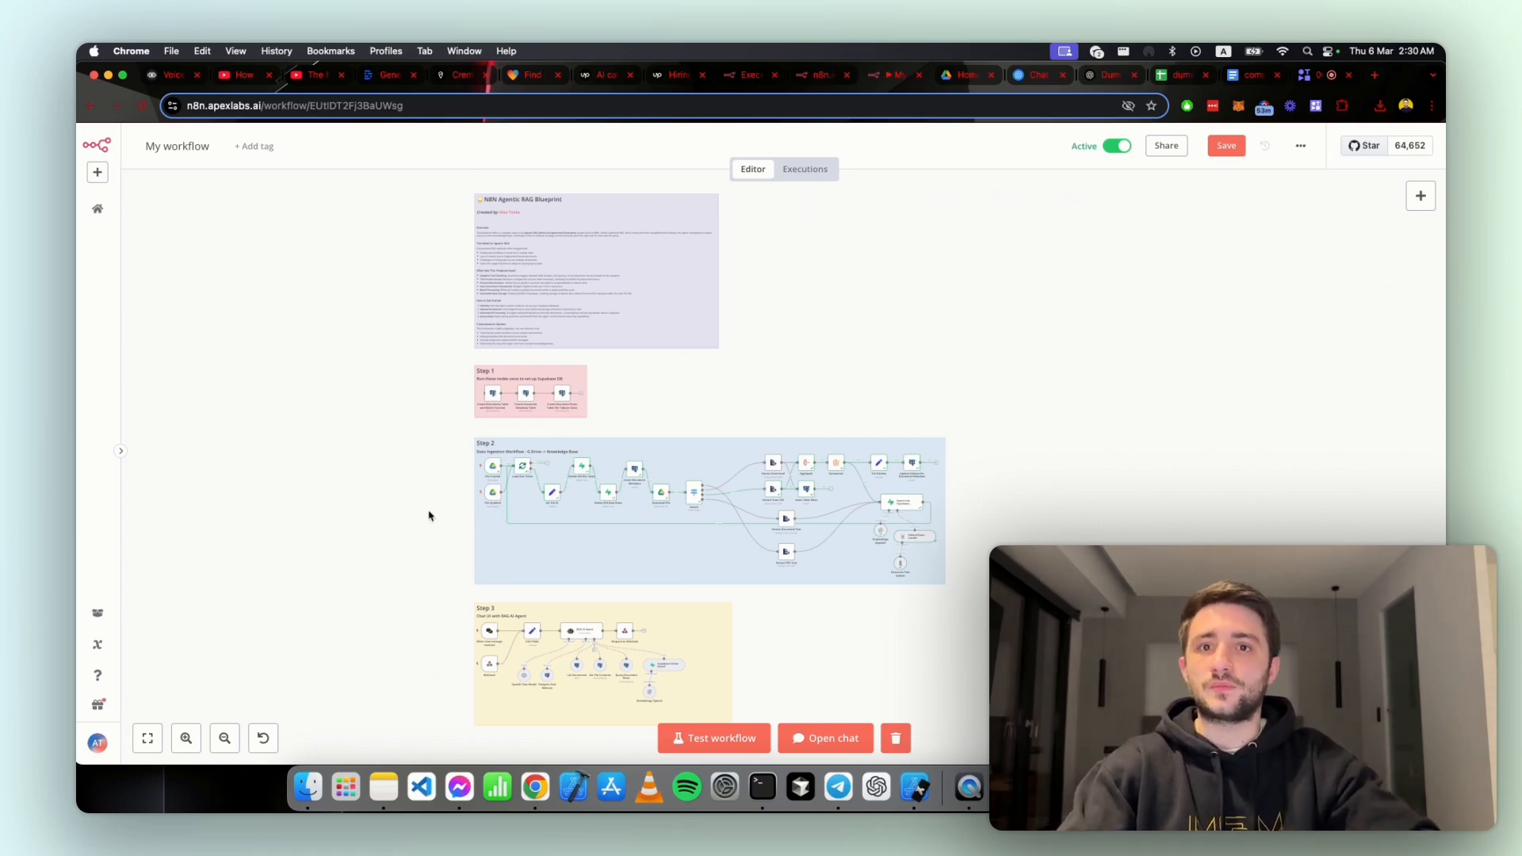
Step: Open the Create Documents Table and Match Function node in the Step 1 section to inspect its SQL query
{"action": "scroll", "coordinate": [526, 520], "scroll_direction": "up", "scroll_amount": 2}
{"action": "scroll", "coordinate": [526, 520], "scroll_direction": "up", "scroll_amount": 4}
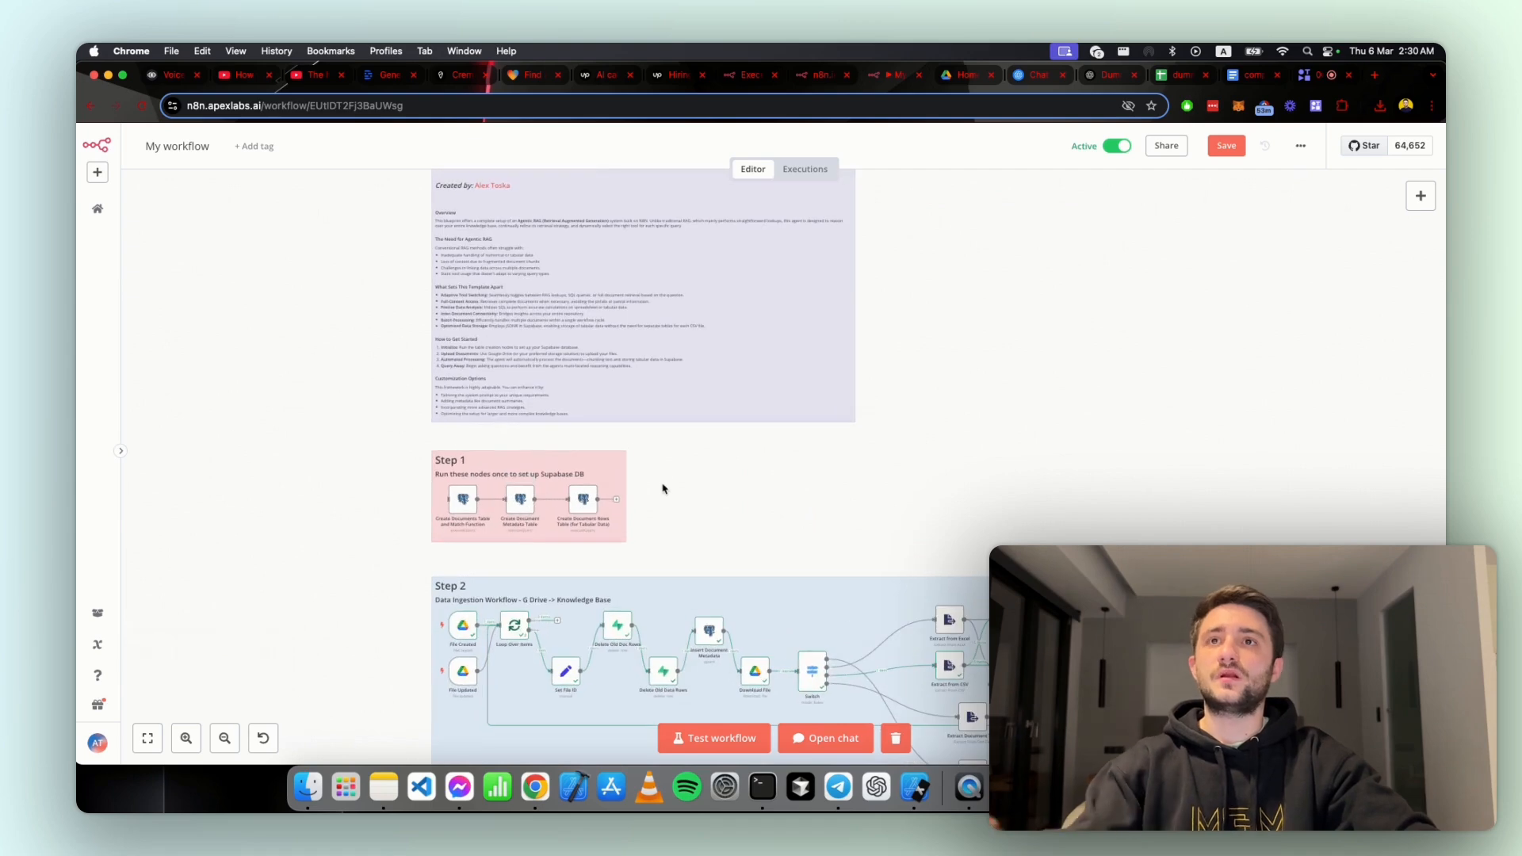
{"action": "left_click_drag", "start_coordinate": [660, 480], "coordinate": [643, 593]}
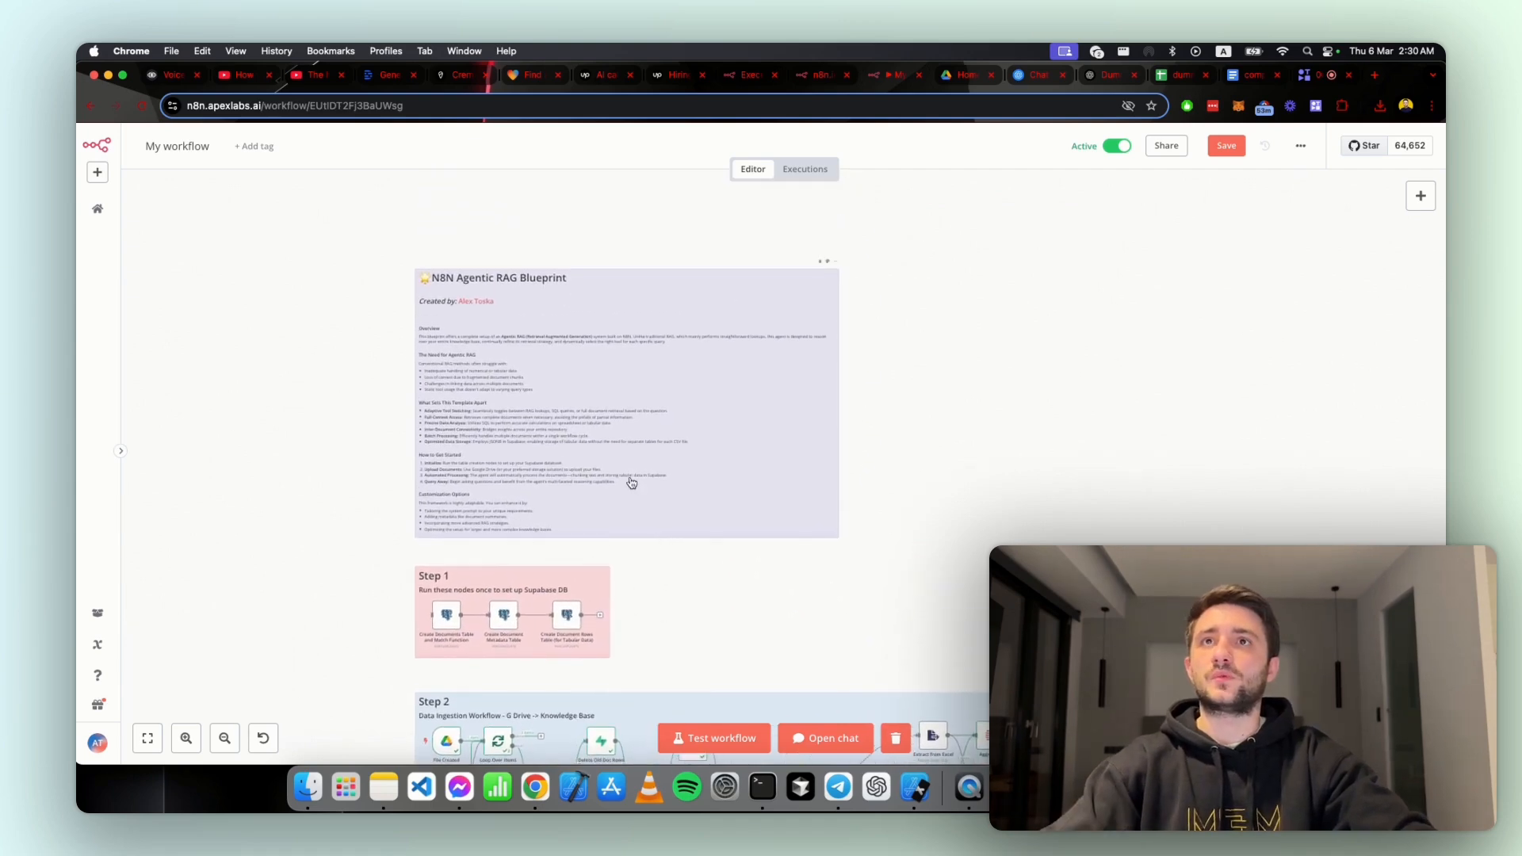
{"action": "scroll", "coordinate": [650, 600], "scroll_direction": "down", "scroll_amount": 3}
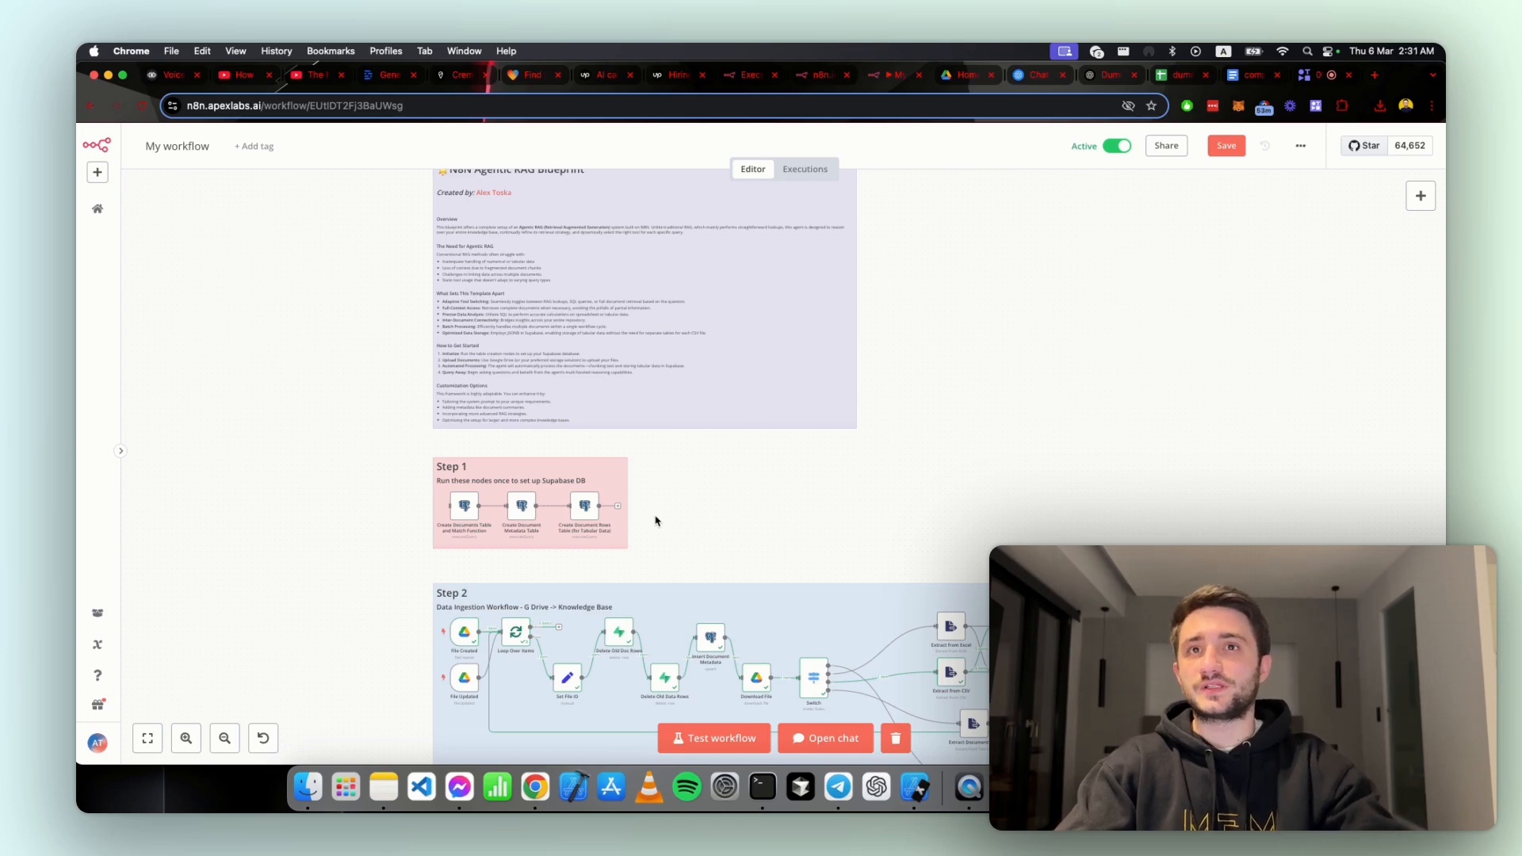
{"action": "scroll", "coordinate": [674, 547], "scroll_direction": "down", "scroll_amount": 1}
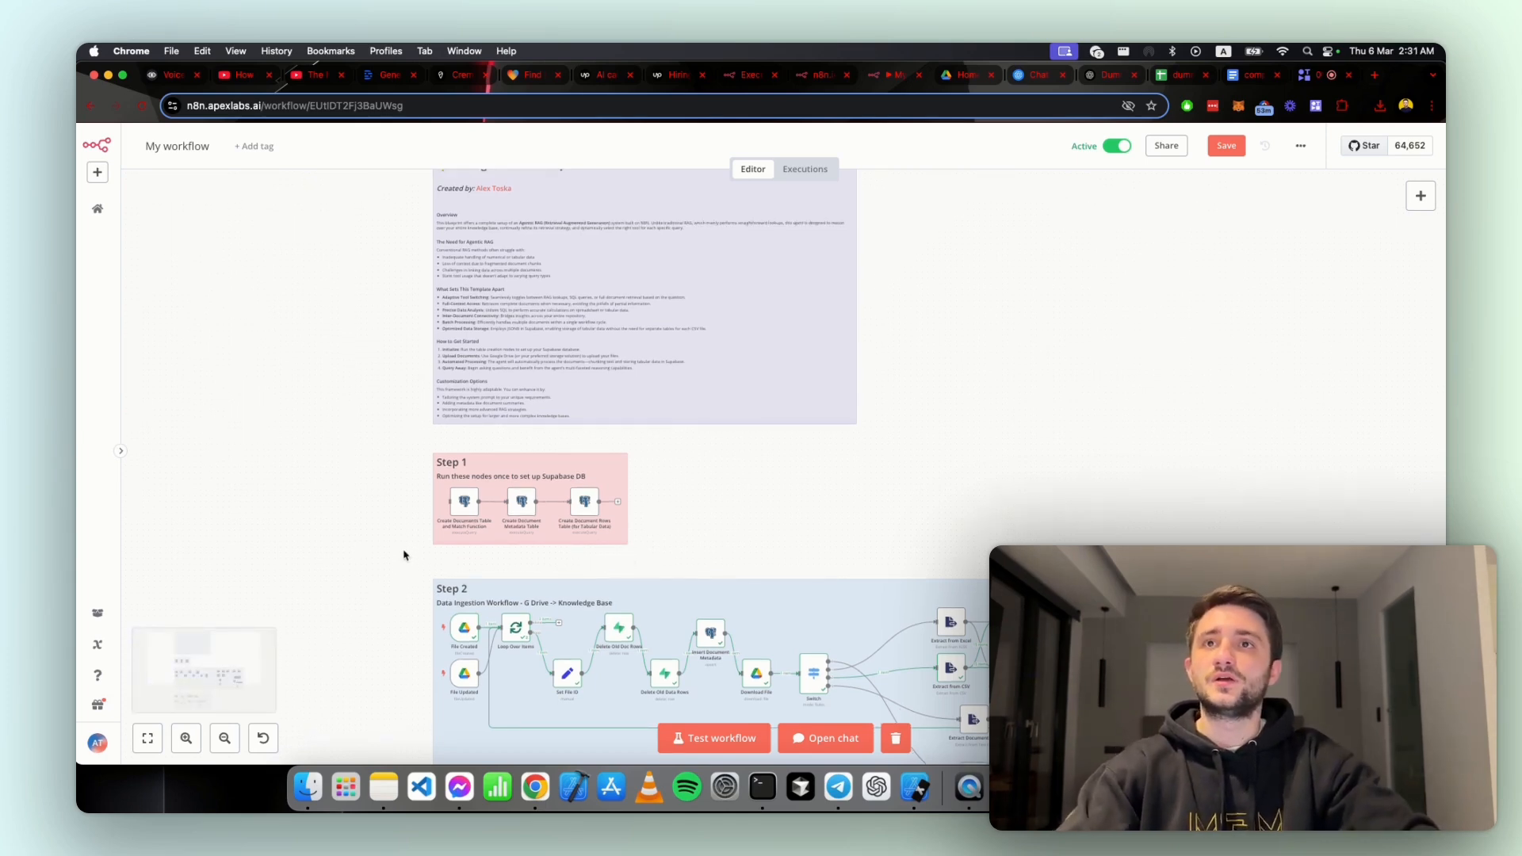
{"action": "scroll", "coordinate": [407, 538], "scroll_direction": "up", "scroll_amount": 5}
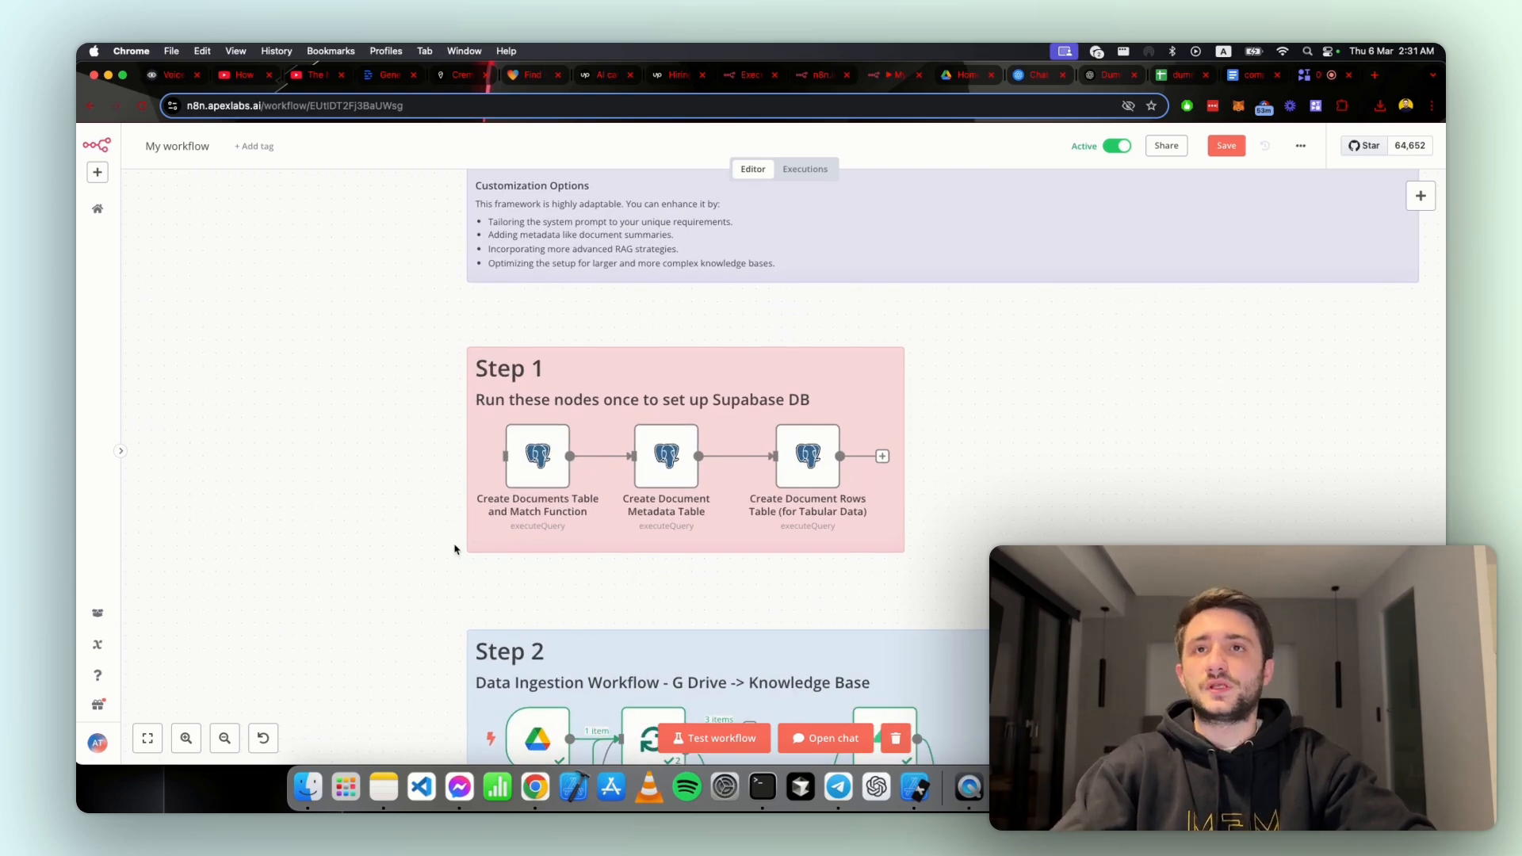
{"action": "mouse_move", "coordinate": [517, 528]}
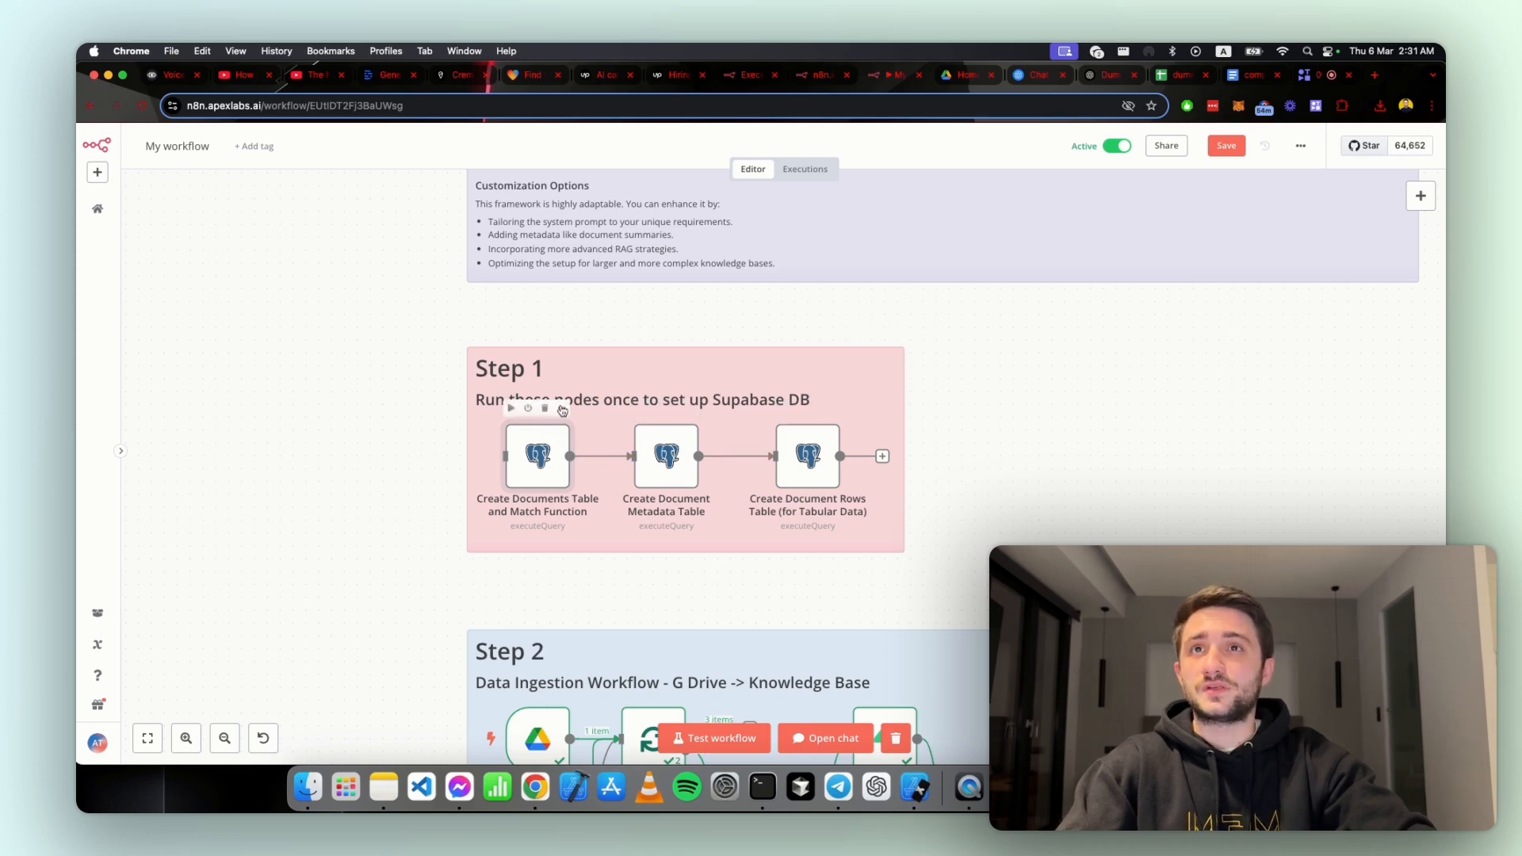
{"action": "left_click", "coordinate": [561, 410]}
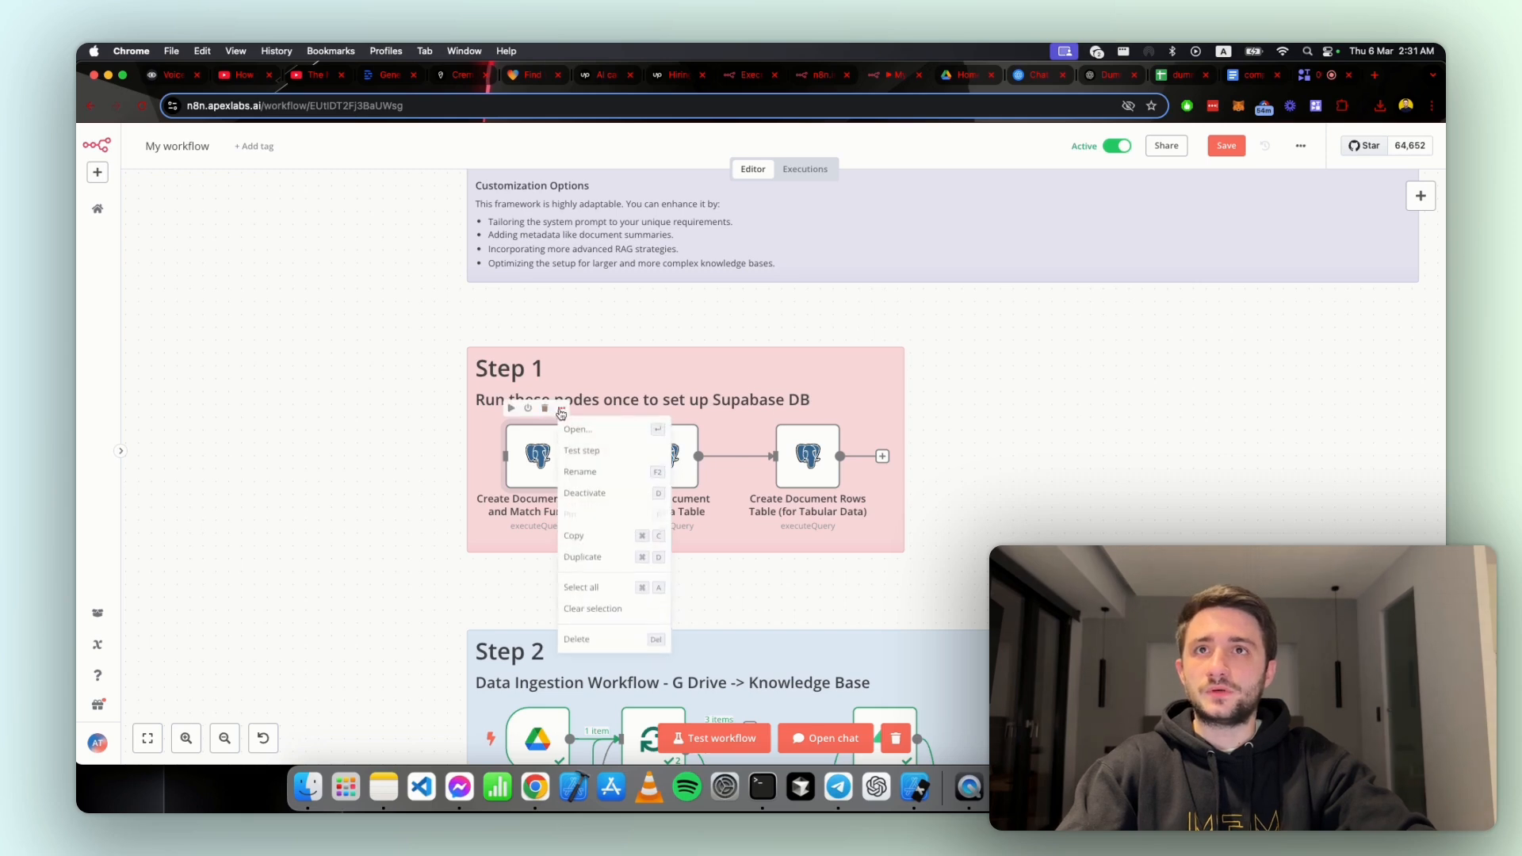
{"action": "left_click", "coordinate": [577, 430]}
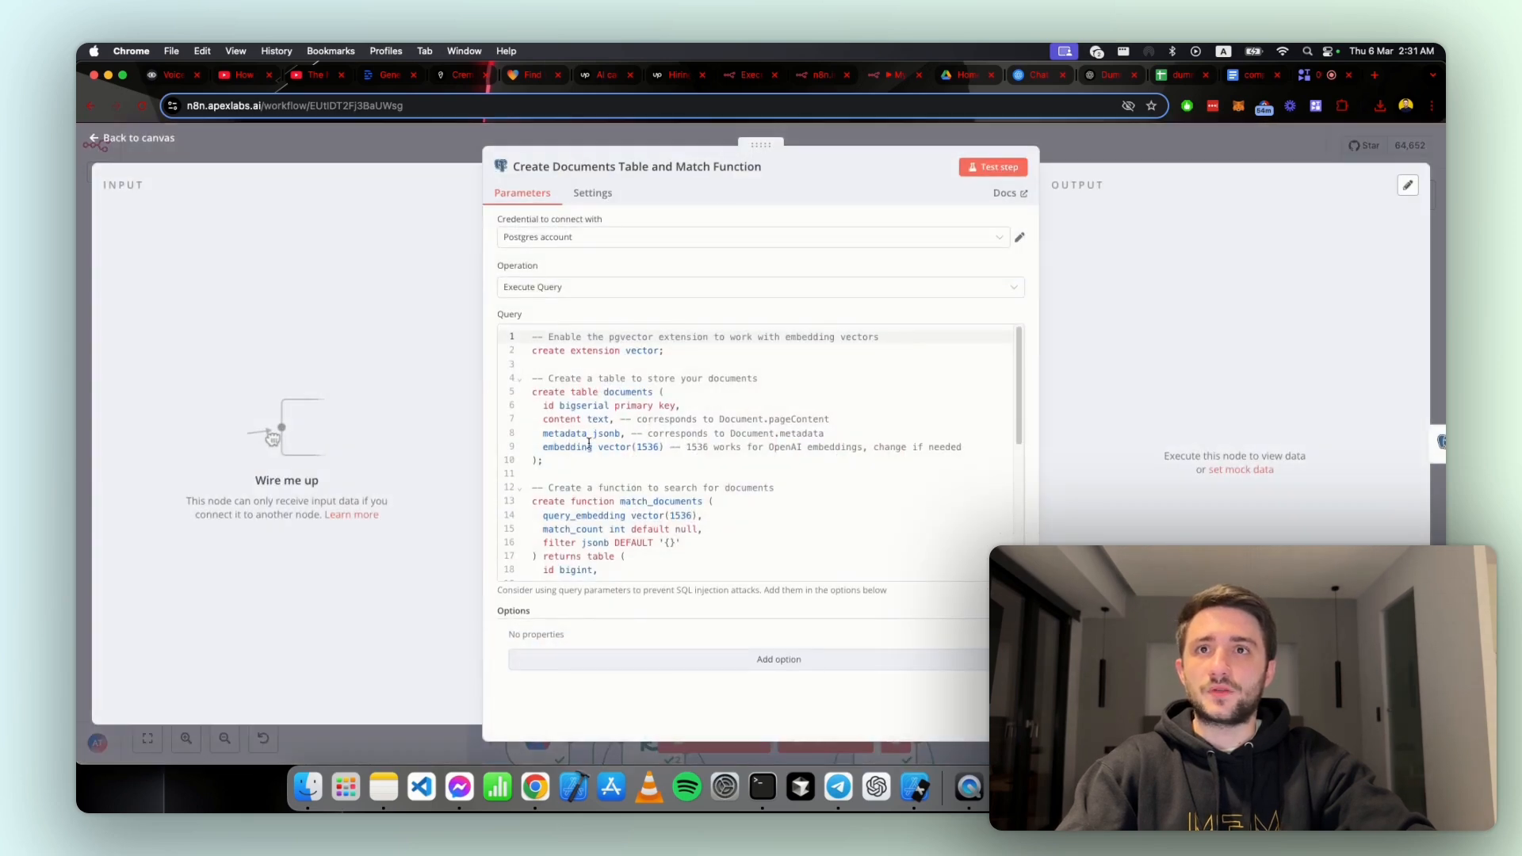
{"action": "left_click", "coordinate": [600, 474]}
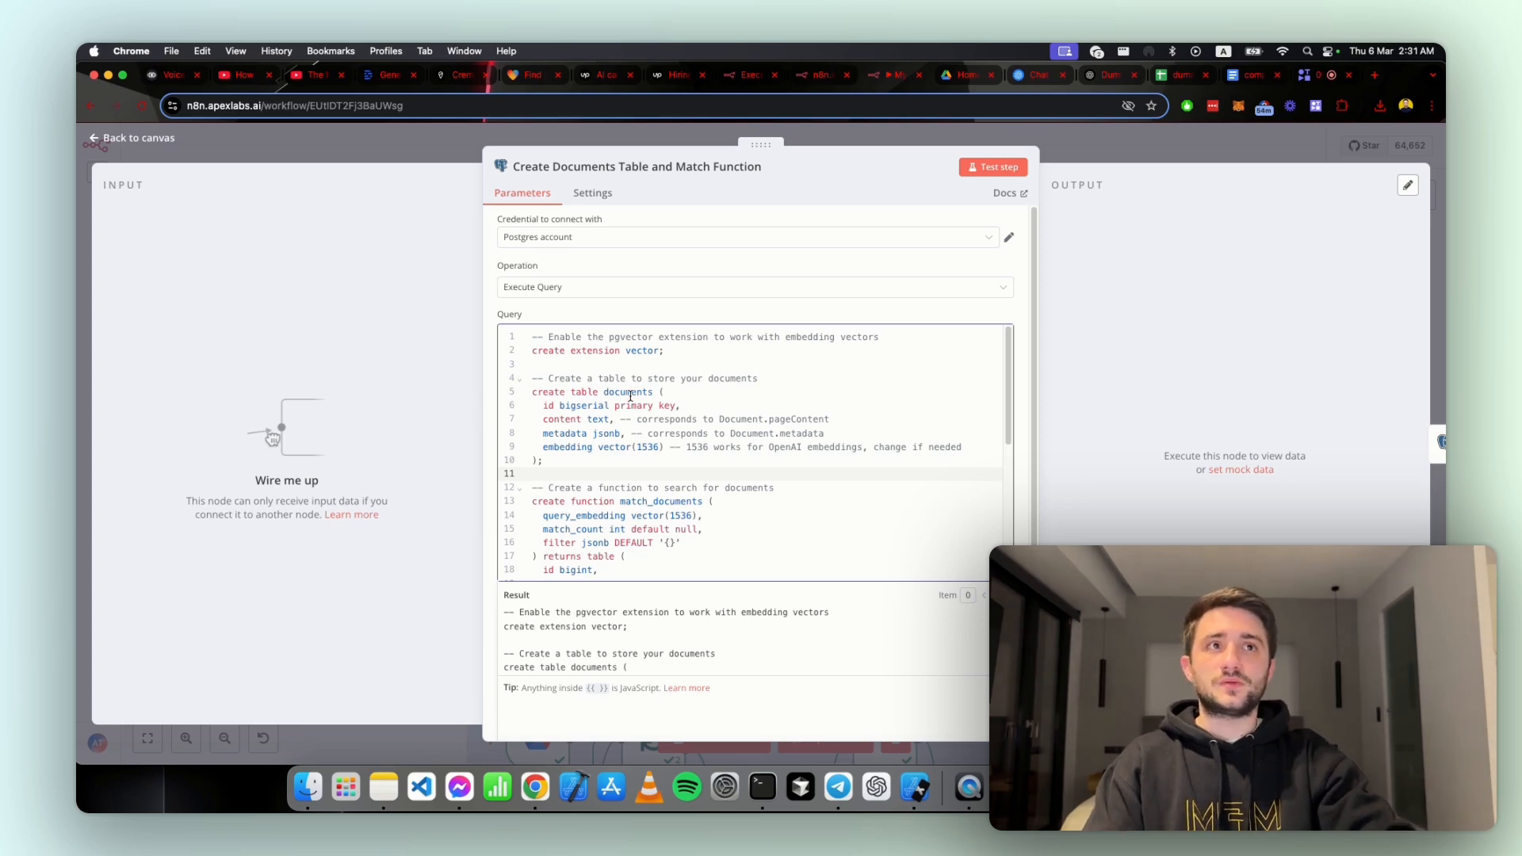
Step: Show the Supabase table editor beside the workflow and browse the documents, document_rows, document_metadata and n8n_chat_histories tables
{"action": "key", "text": "ctrl+alt+Left"}
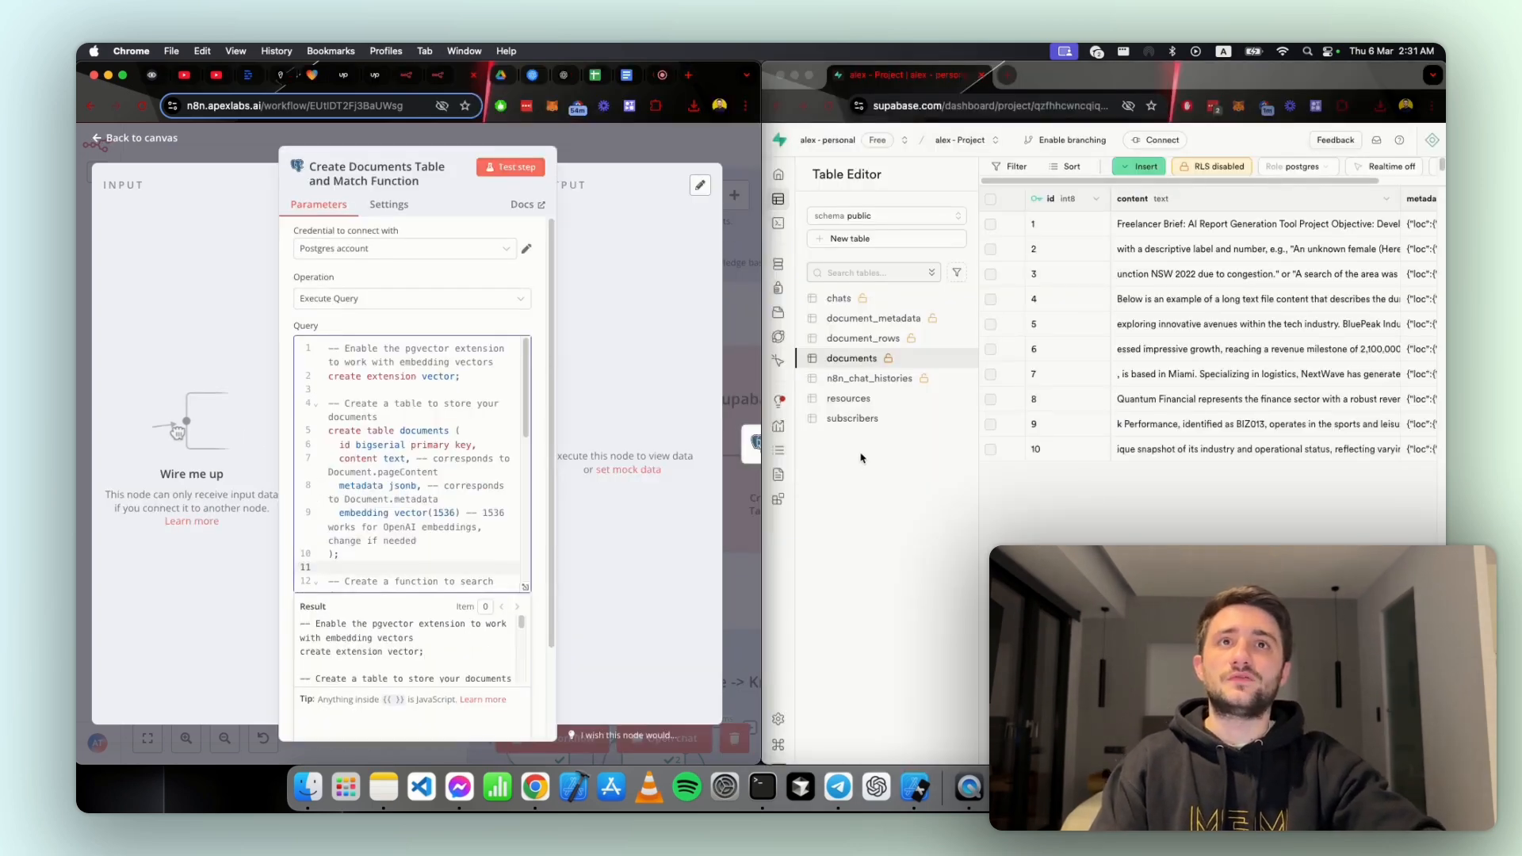
{"action": "left_click", "coordinate": [860, 361]}
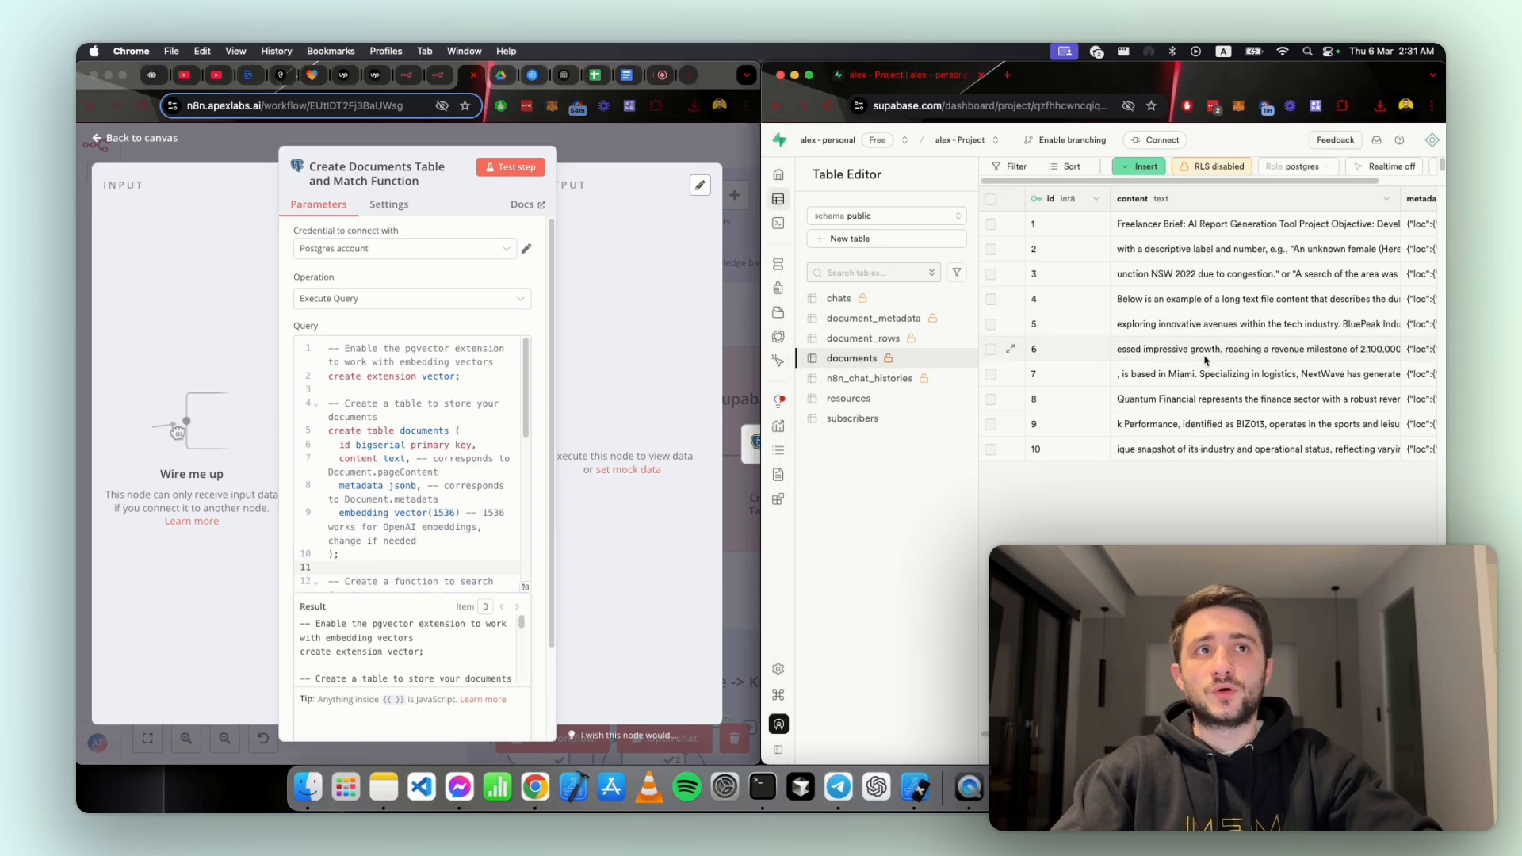
{"action": "left_click", "coordinate": [863, 337]}
{"action": "left_click", "coordinate": [852, 318]}
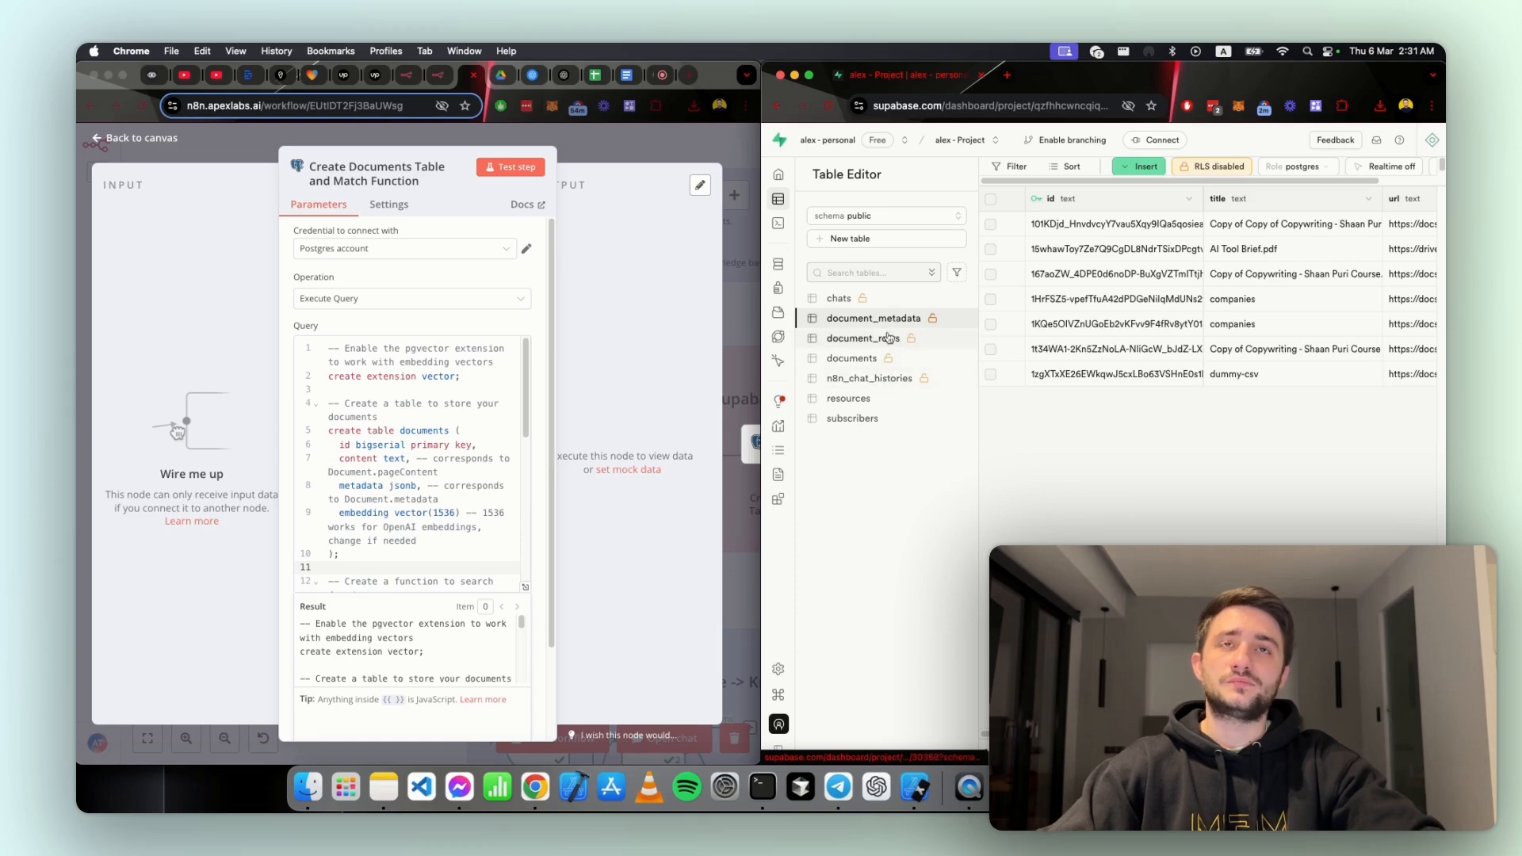
{"action": "left_click", "coordinate": [896, 378]}
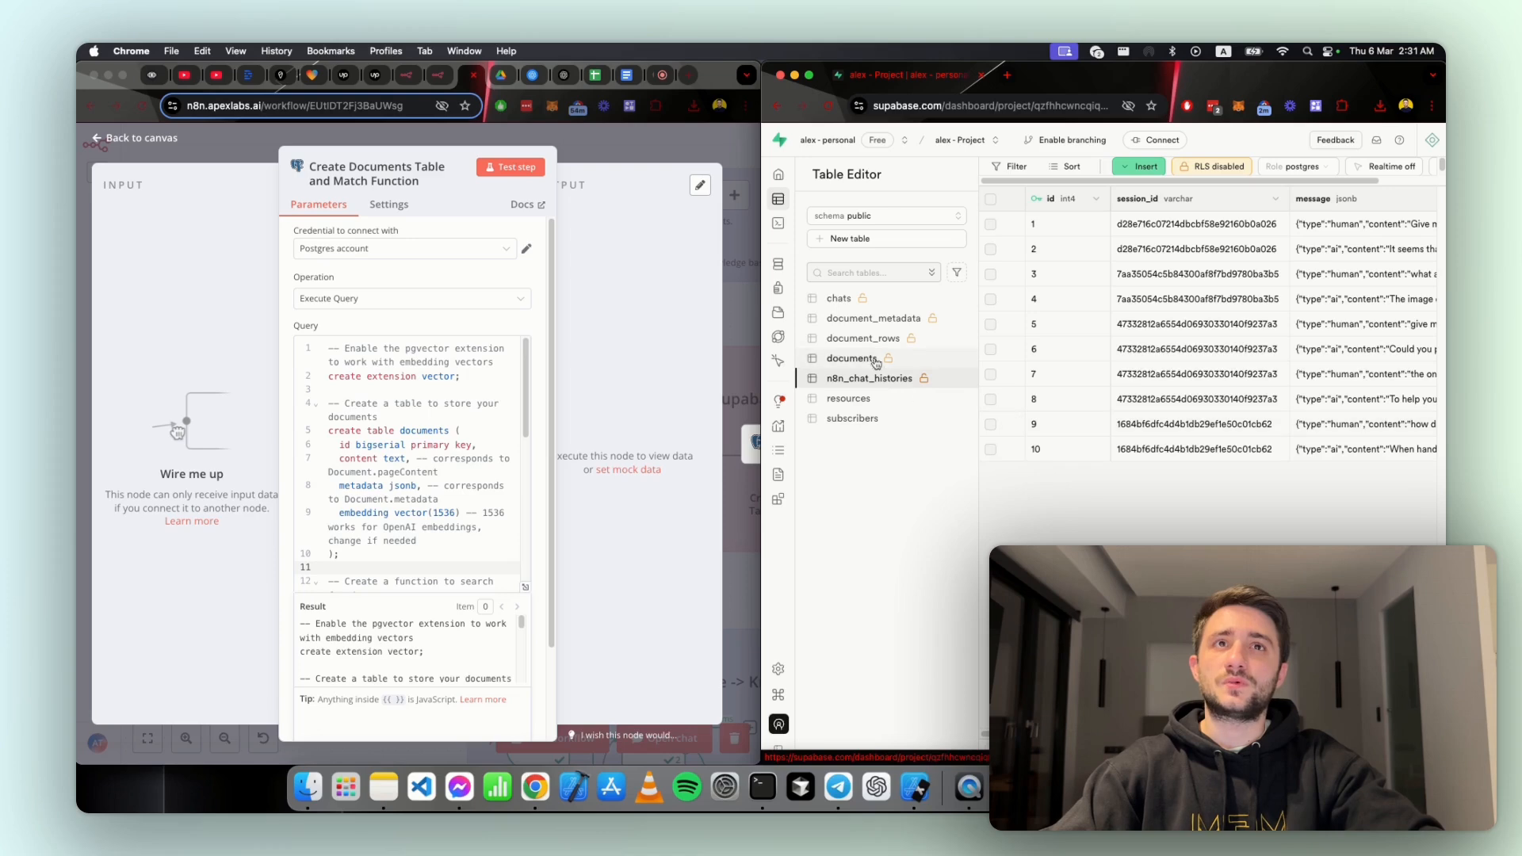
{"action": "left_click", "coordinate": [867, 321]}
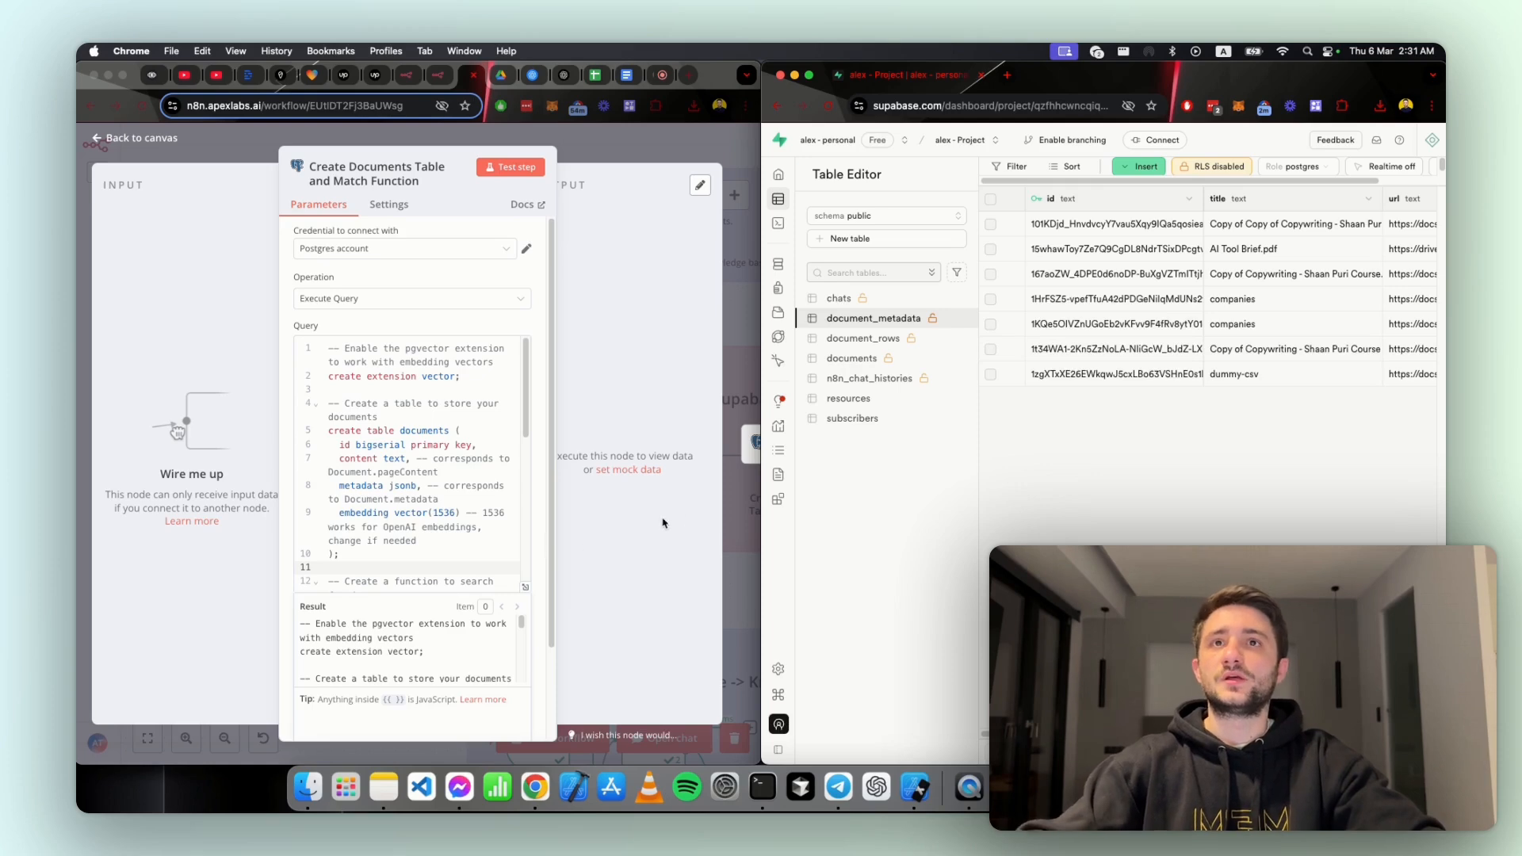
Step: Open the documents table in Supabase and examine its content, metadata and embedding columns
{"action": "left_click", "coordinate": [867, 360]}
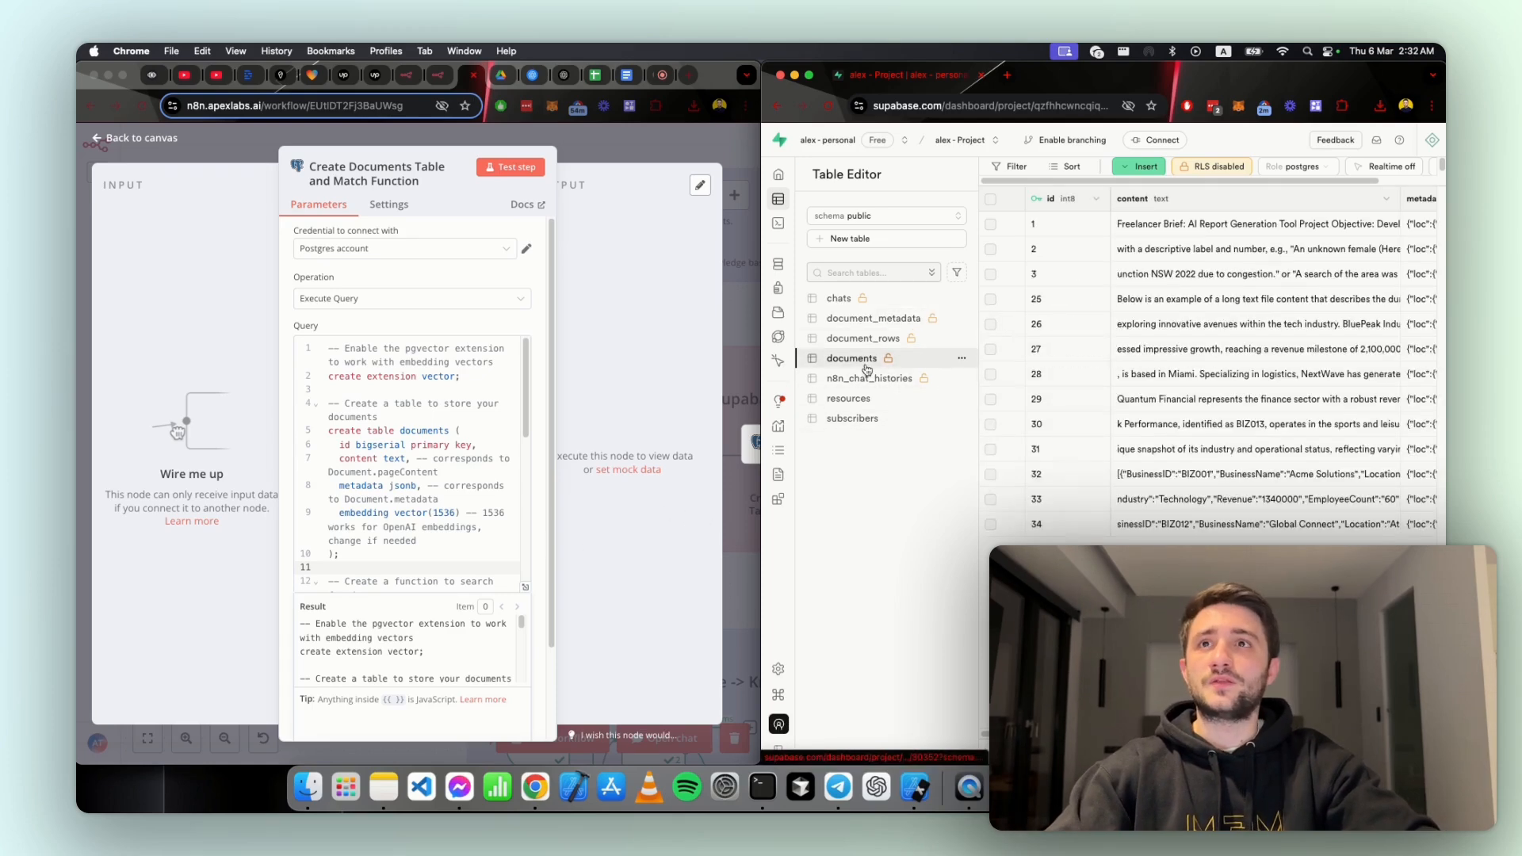
{"action": "left_click", "coordinate": [1145, 225]}
{"action": "scroll", "coordinate": [1145, 226], "scroll_direction": "right", "scroll_amount": 4}
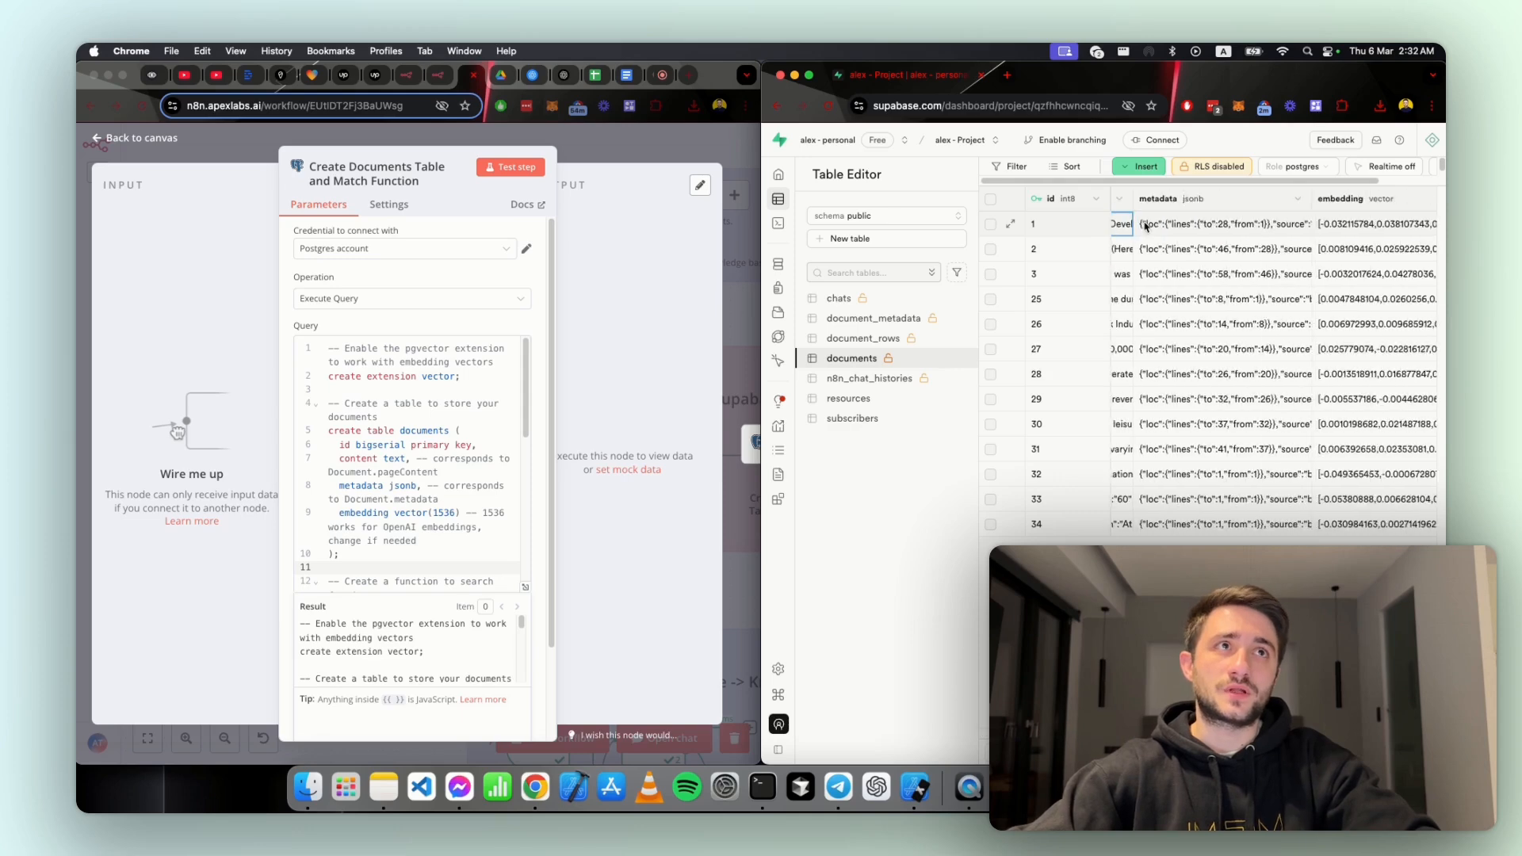
{"action": "scroll", "coordinate": [1141, 238], "scroll_direction": "right", "scroll_amount": 3}
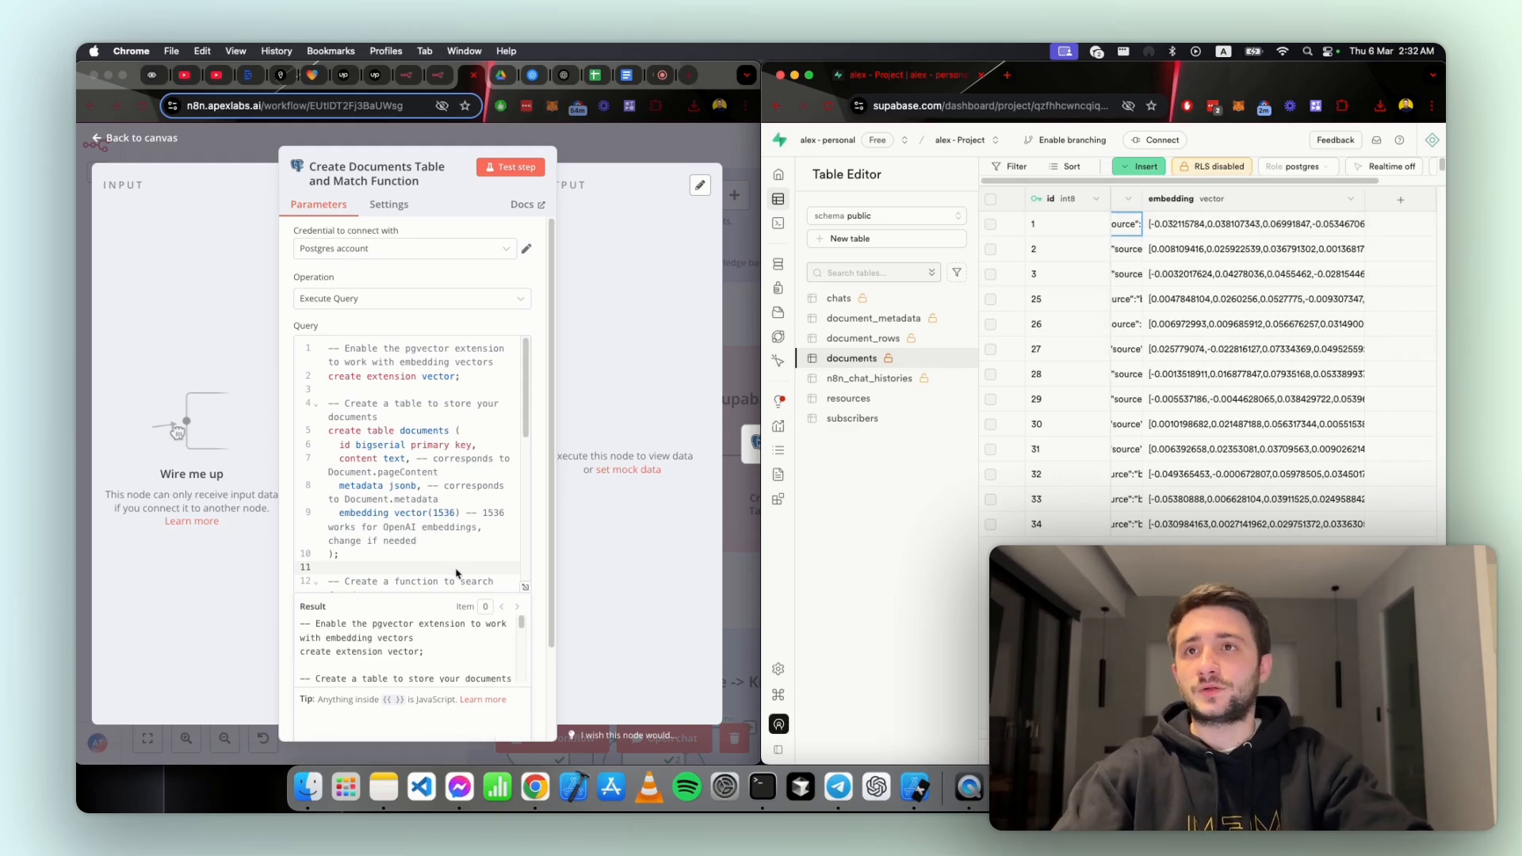
Step: Return the n8n node to full width and review the query, highlighting the vector size of query_embedding
{"action": "scroll", "coordinate": [444, 507], "scroll_direction": "down", "scroll_amount": 1}
{"action": "left_click", "coordinate": [444, 541]}
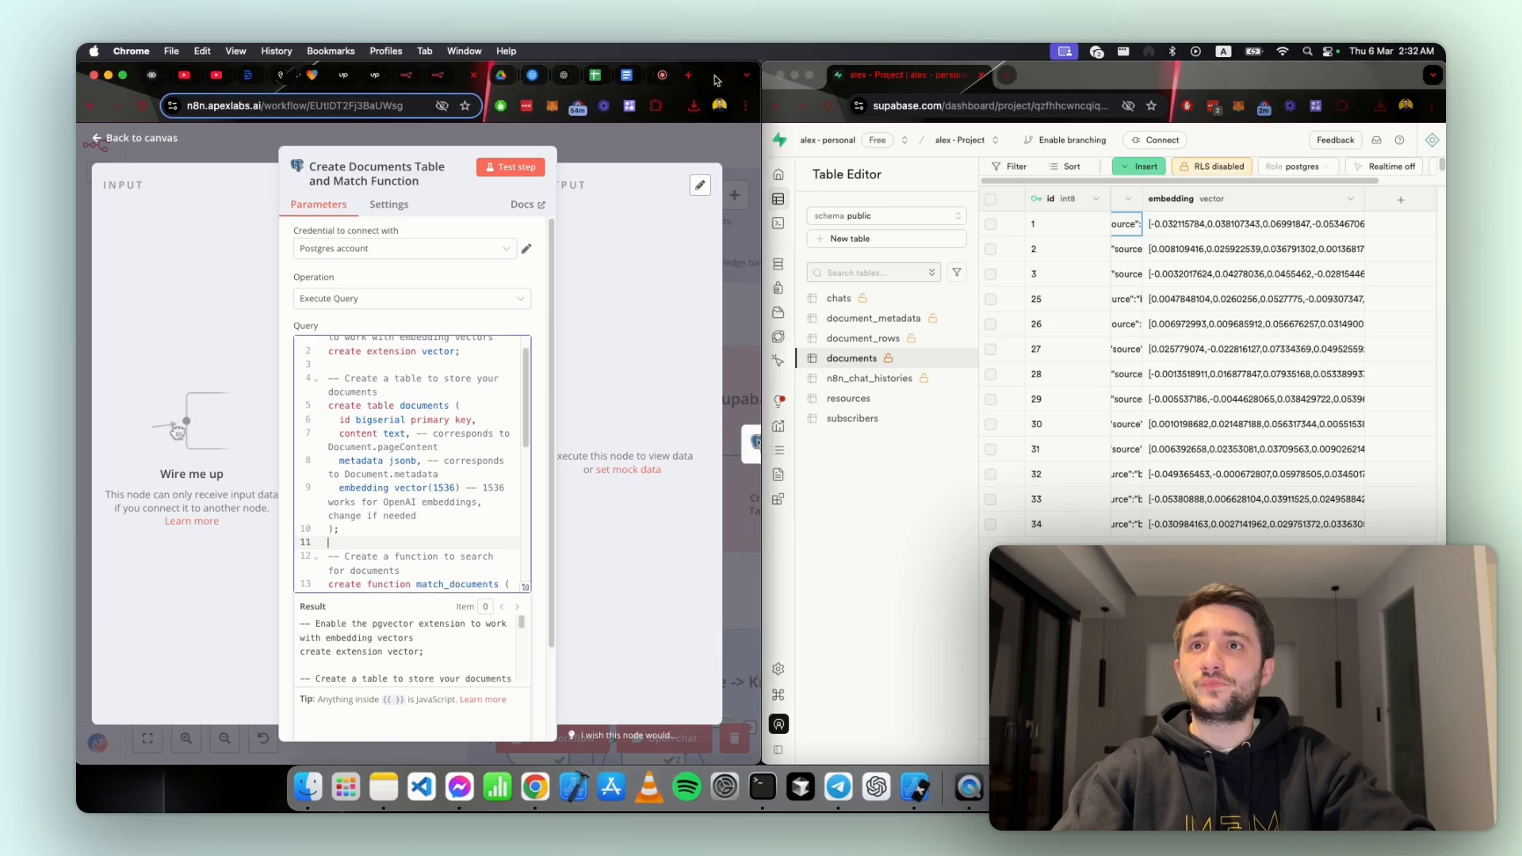
{"action": "key", "text": "ctrl+alt+Return"}
{"action": "double_click", "coordinate": [684, 505]}
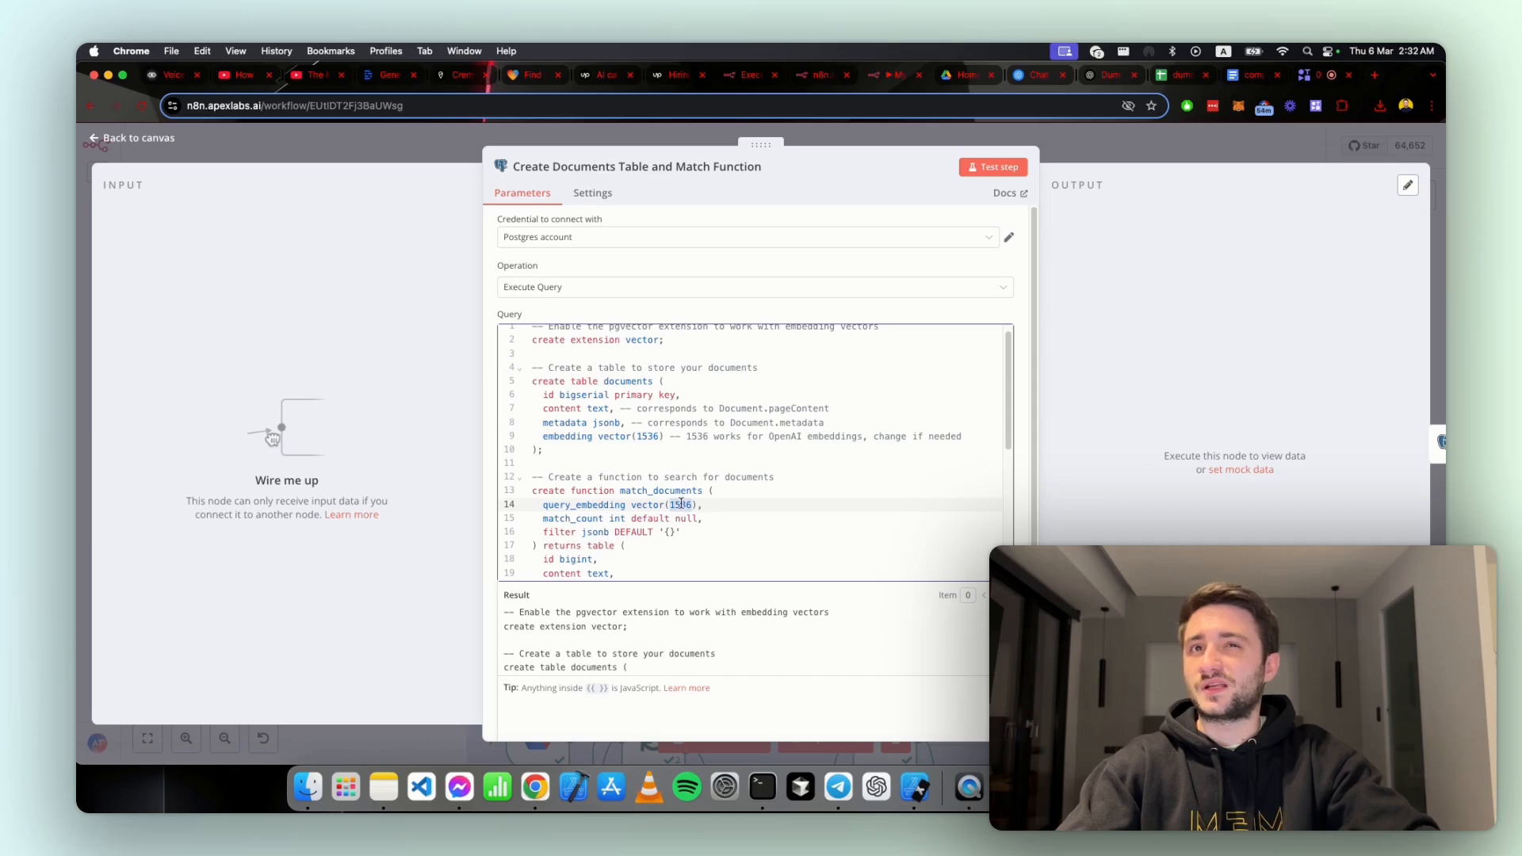
{"action": "scroll", "coordinate": [744, 504], "scroll_direction": "down", "scroll_amount": 1}
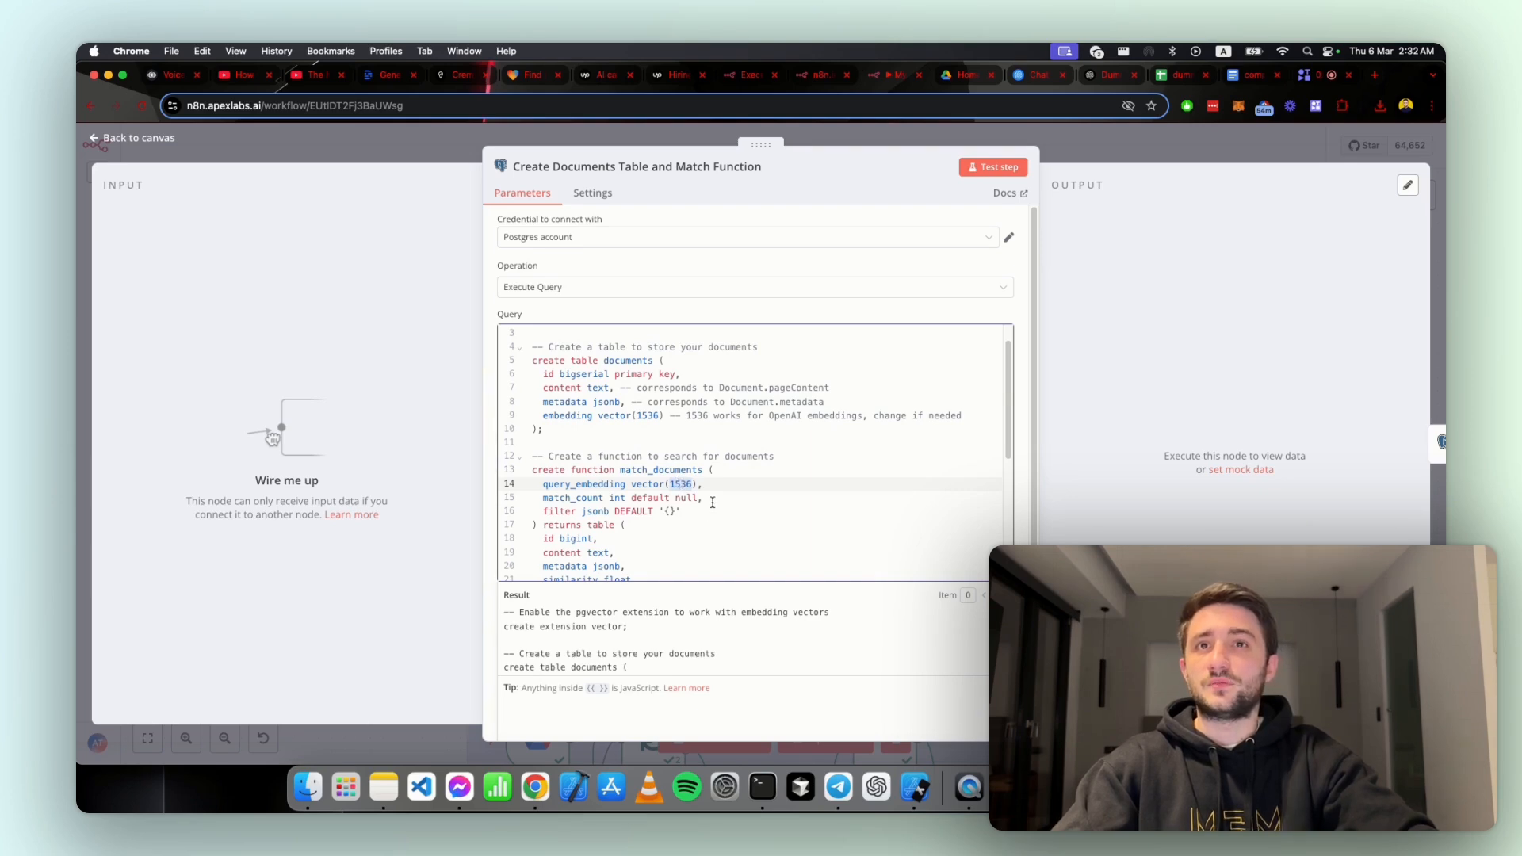
{"action": "scroll", "coordinate": [712, 502], "scroll_direction": "down", "scroll_amount": 10}
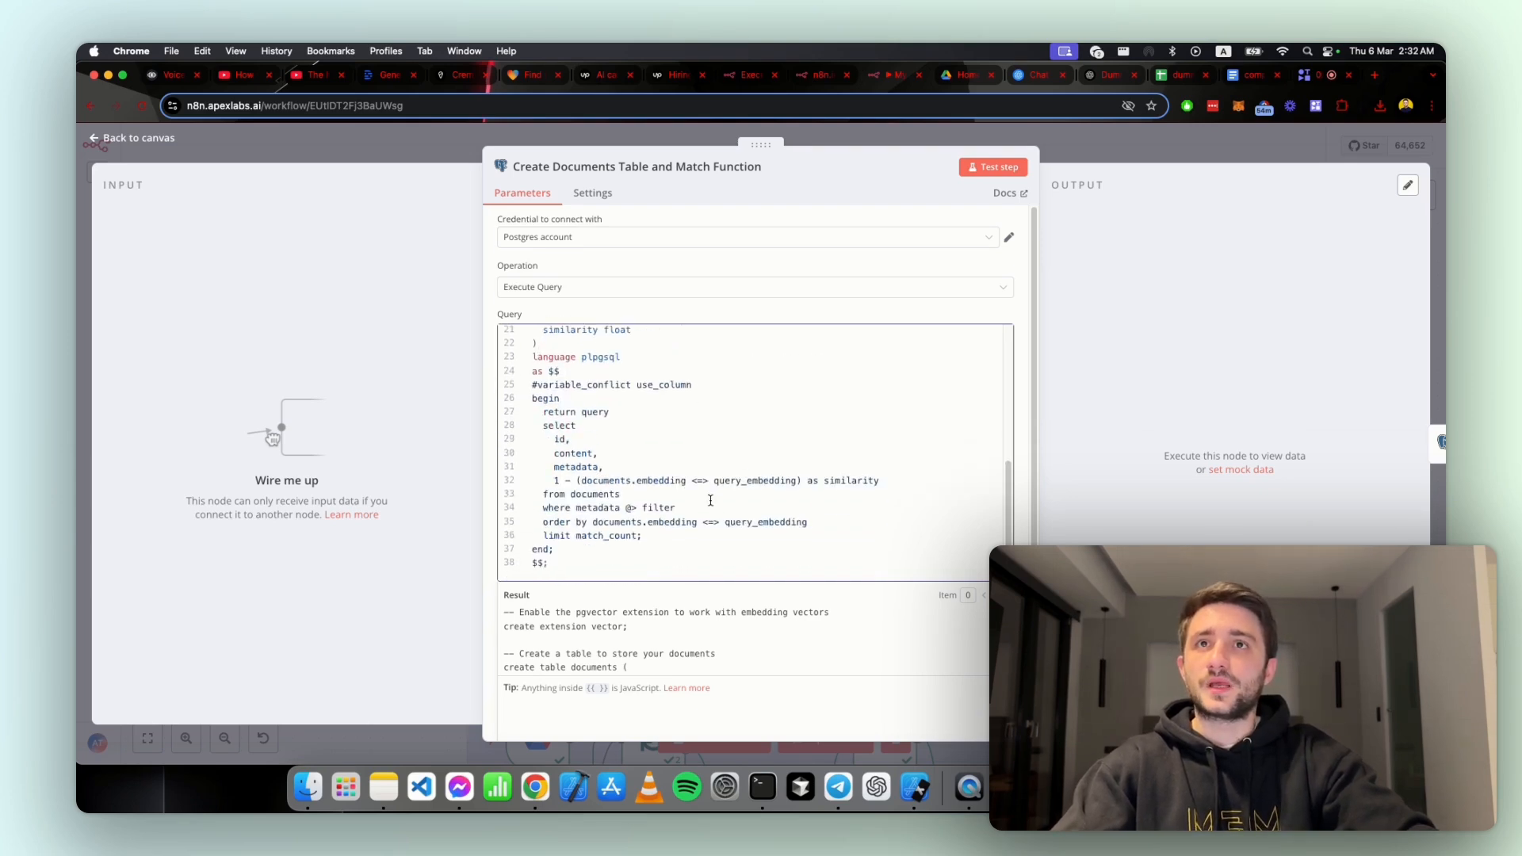
Step: Highlight the match_documents function name in the query and read its definition through to the end
{"action": "scroll", "coordinate": [710, 500], "scroll_direction": "up", "scroll_amount": 10}
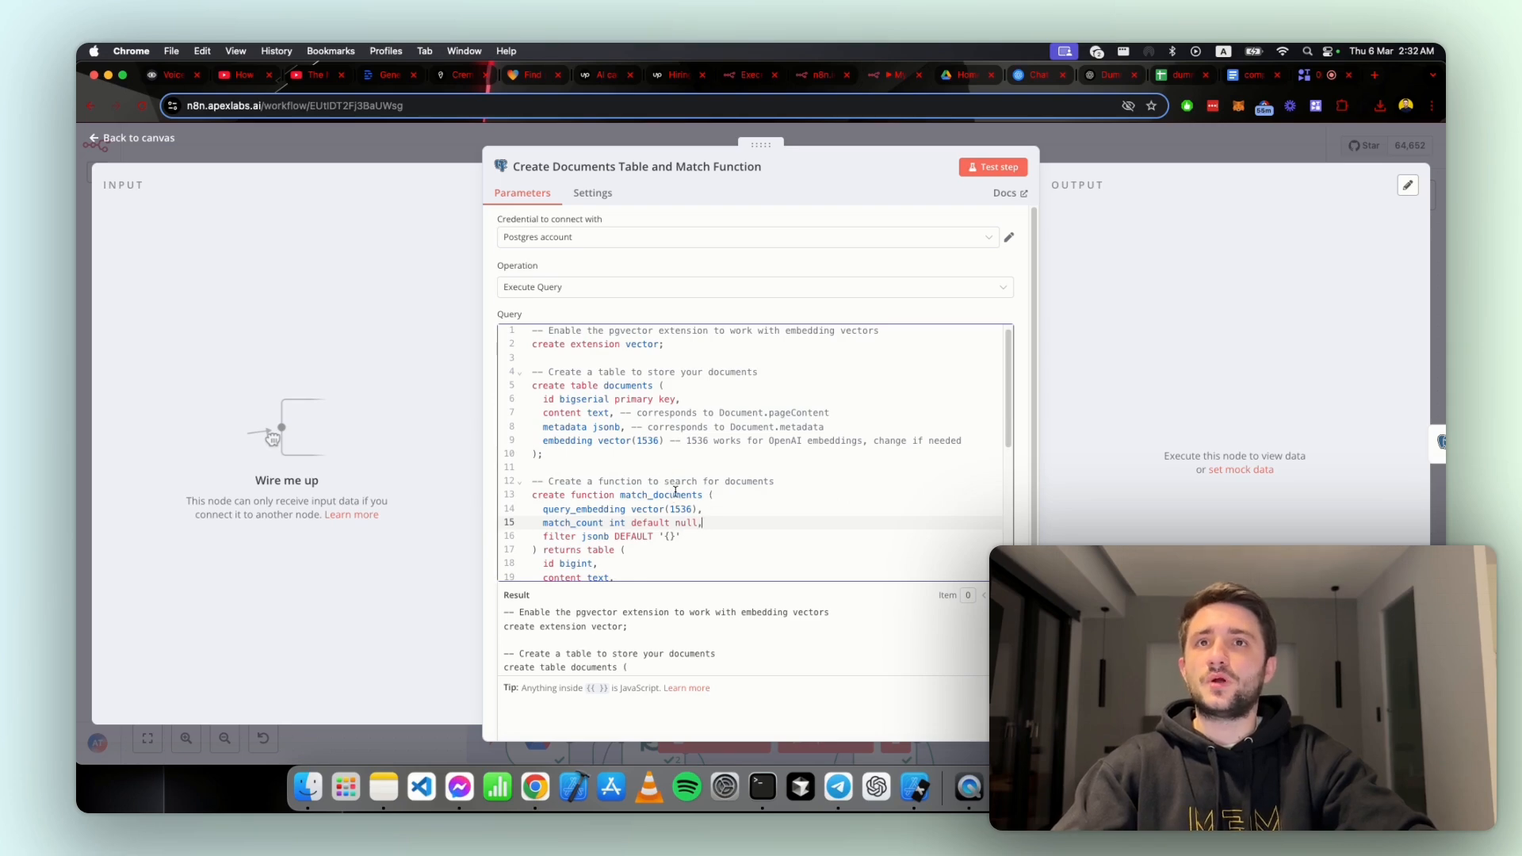
{"action": "double_click", "coordinate": [676, 492]}
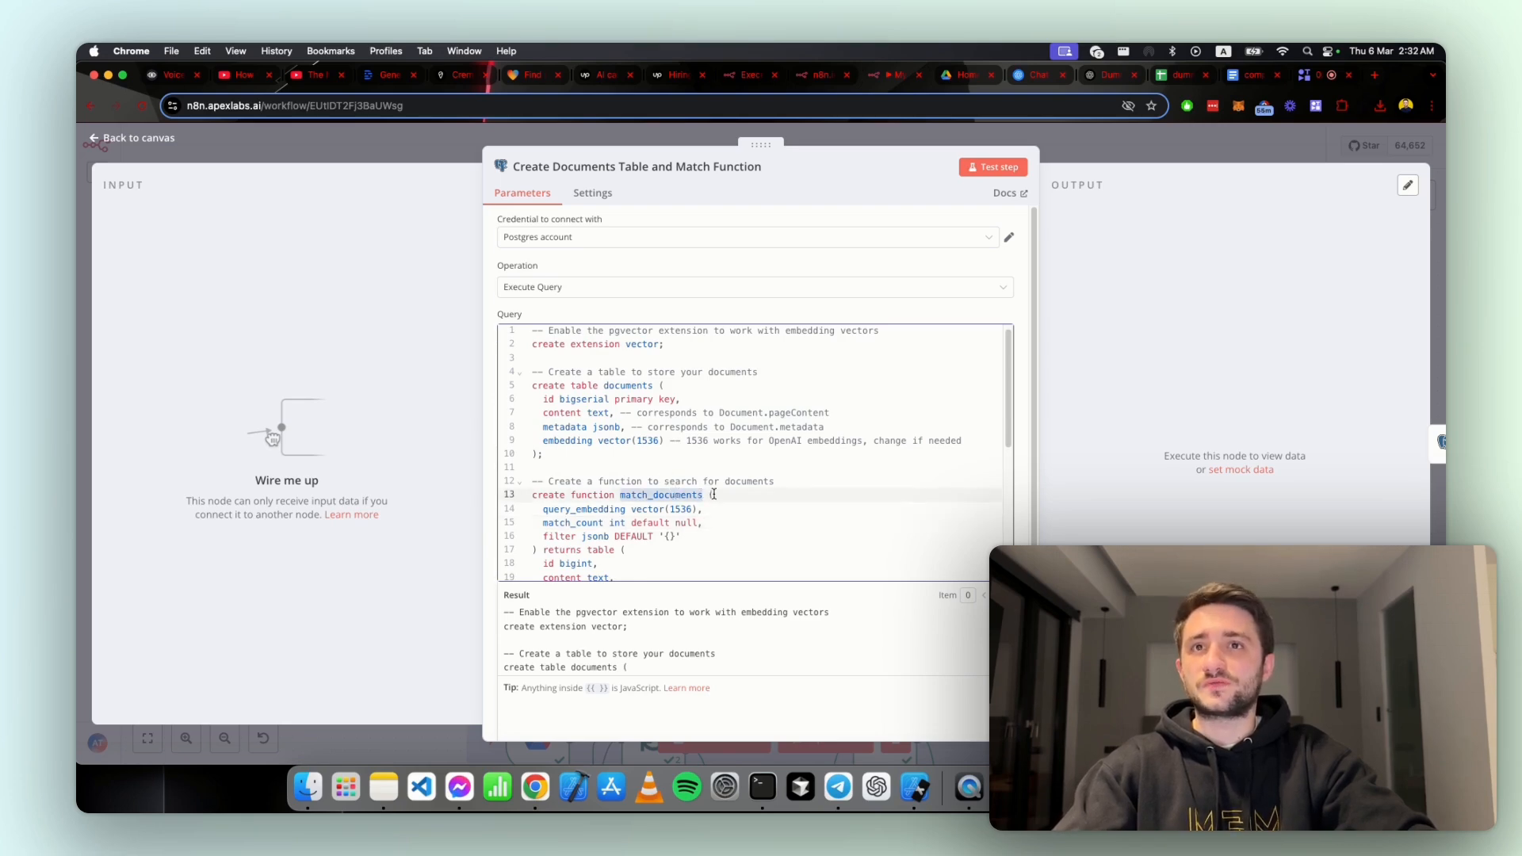
{"action": "scroll", "coordinate": [713, 494], "scroll_direction": "down", "scroll_amount": 3}
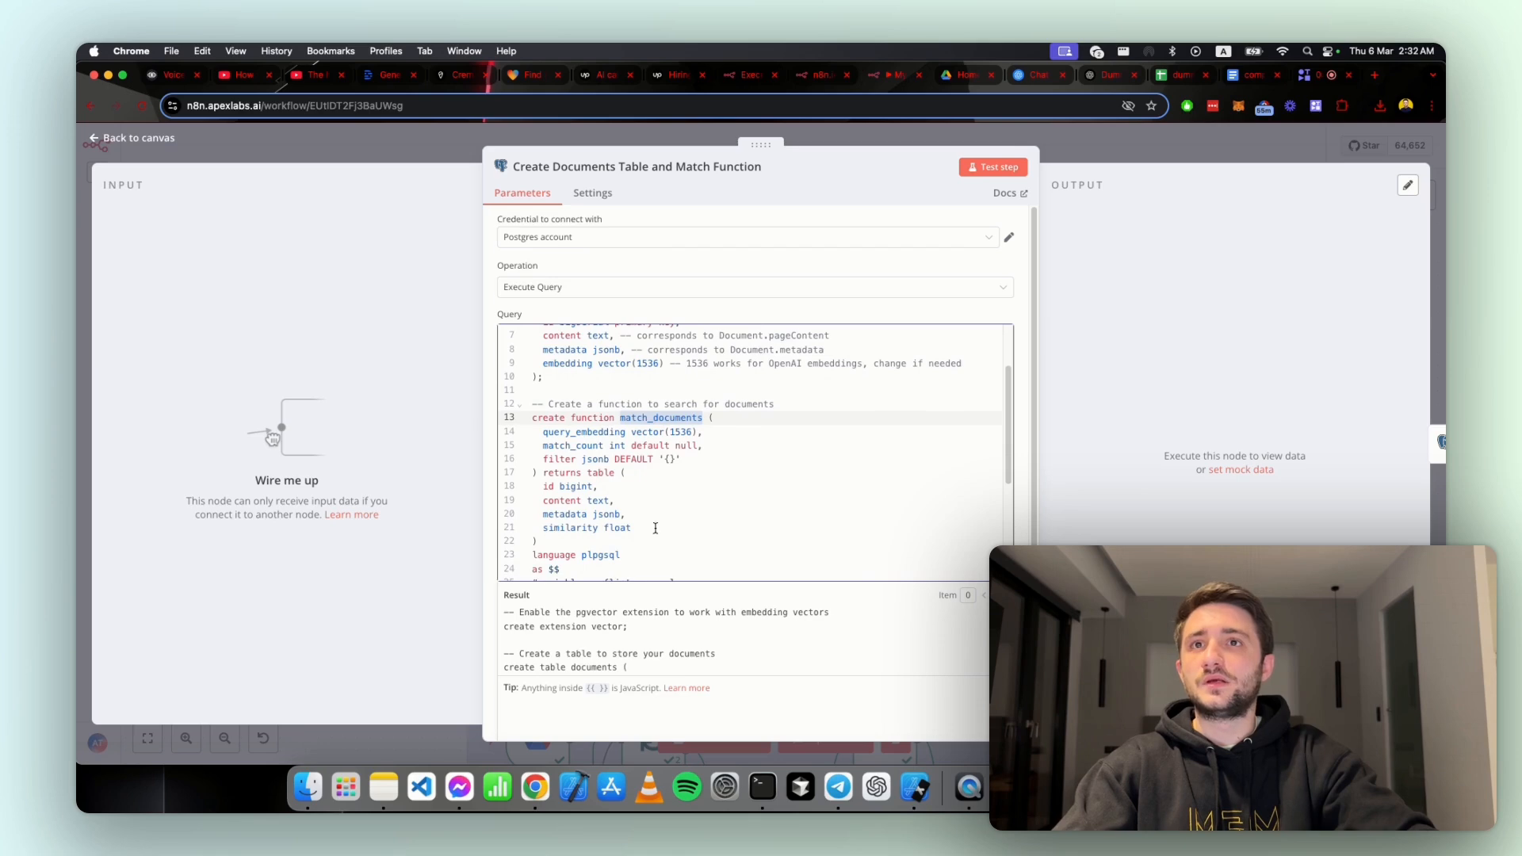
{"action": "scroll", "coordinate": [650, 519], "scroll_direction": "down", "scroll_amount": 5}
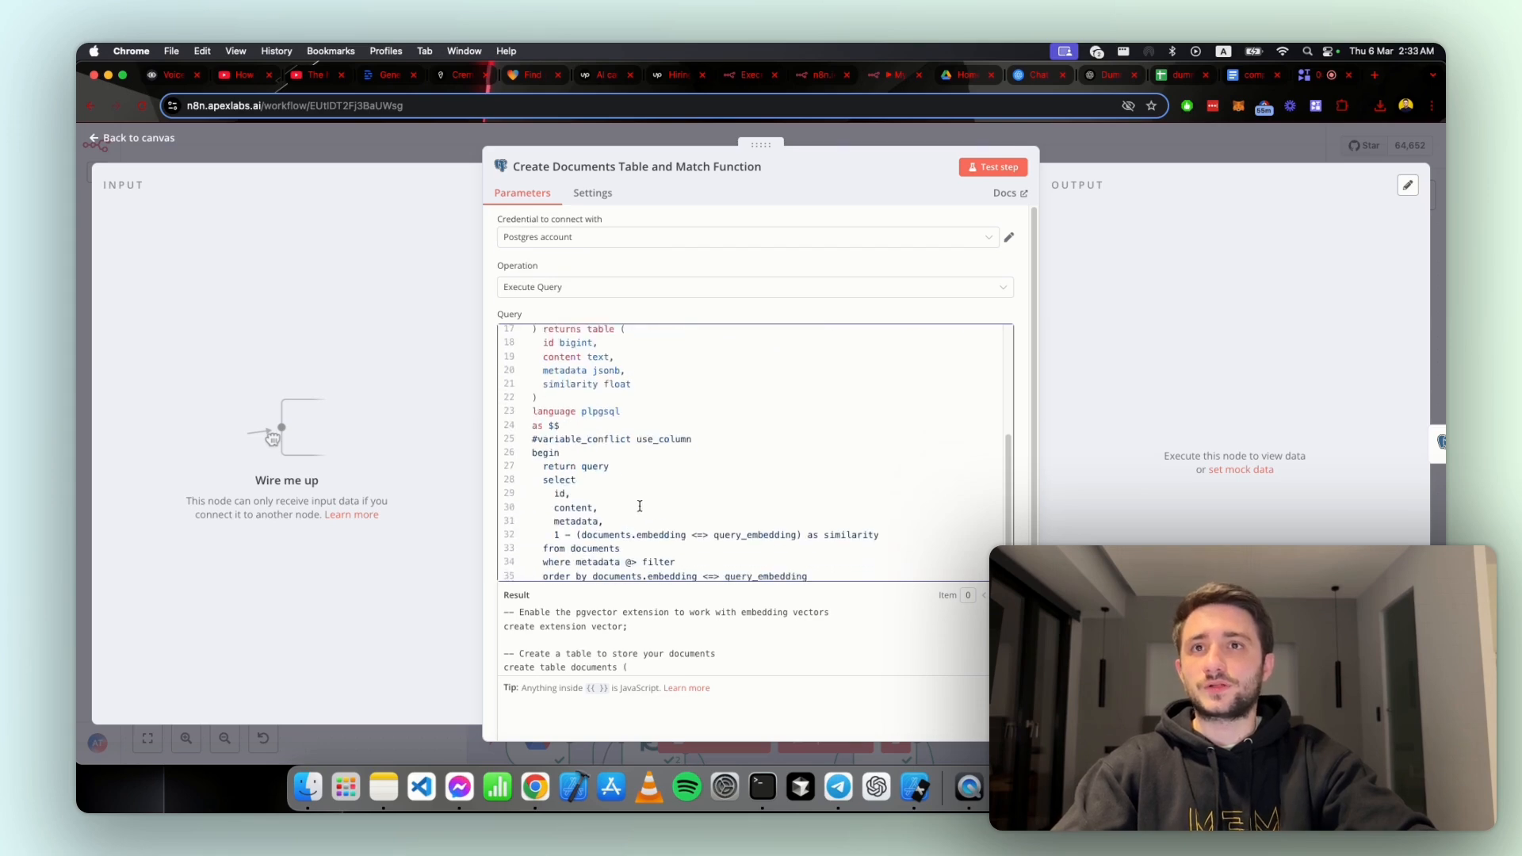
{"action": "scroll", "coordinate": [642, 506], "scroll_direction": "down", "scroll_amount": 2}
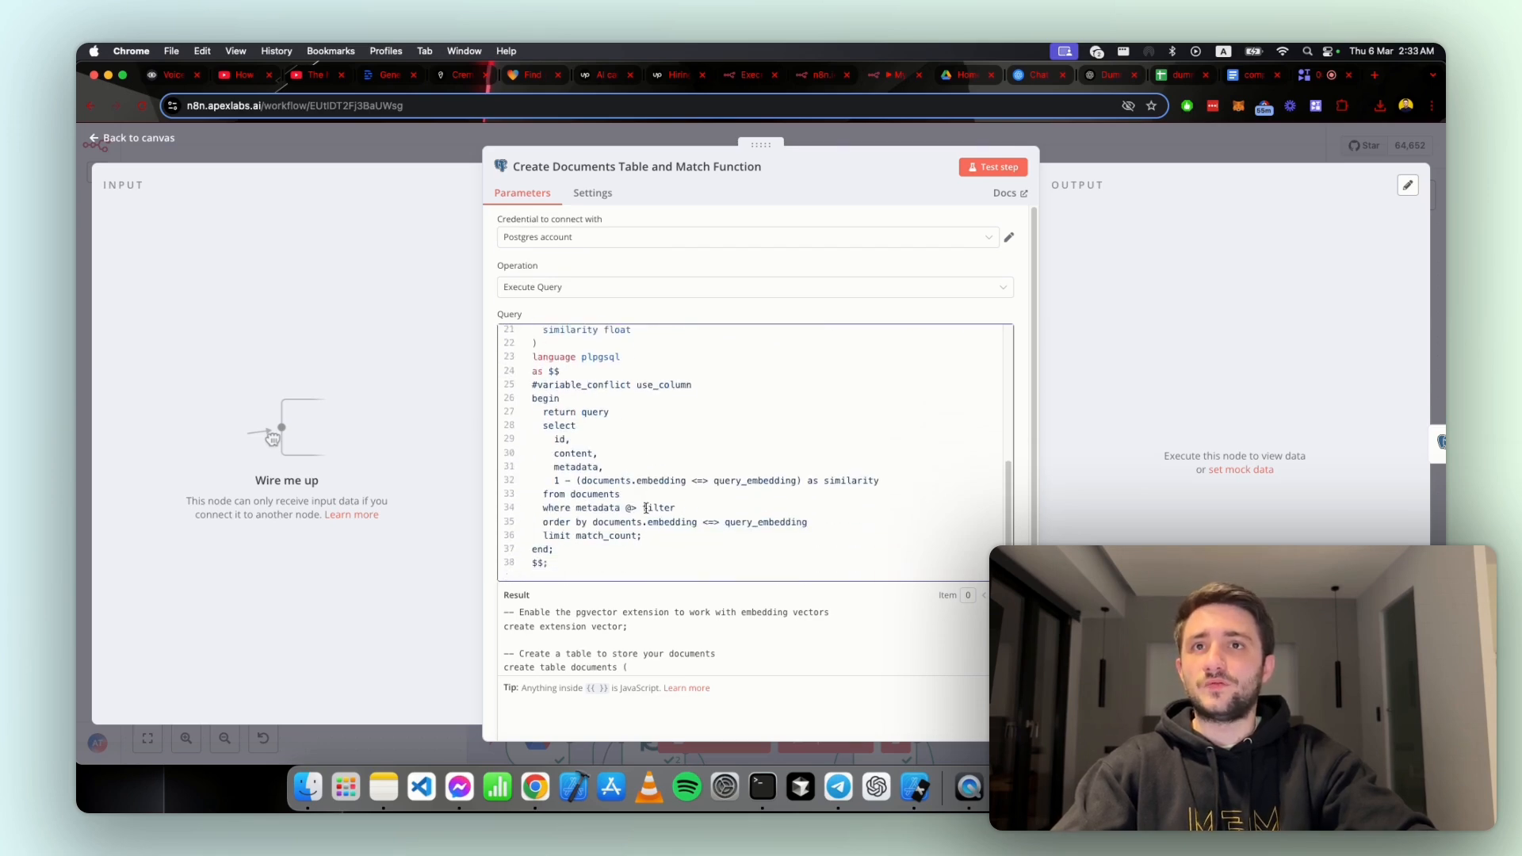
{"action": "left_click", "coordinate": [458, 505]}
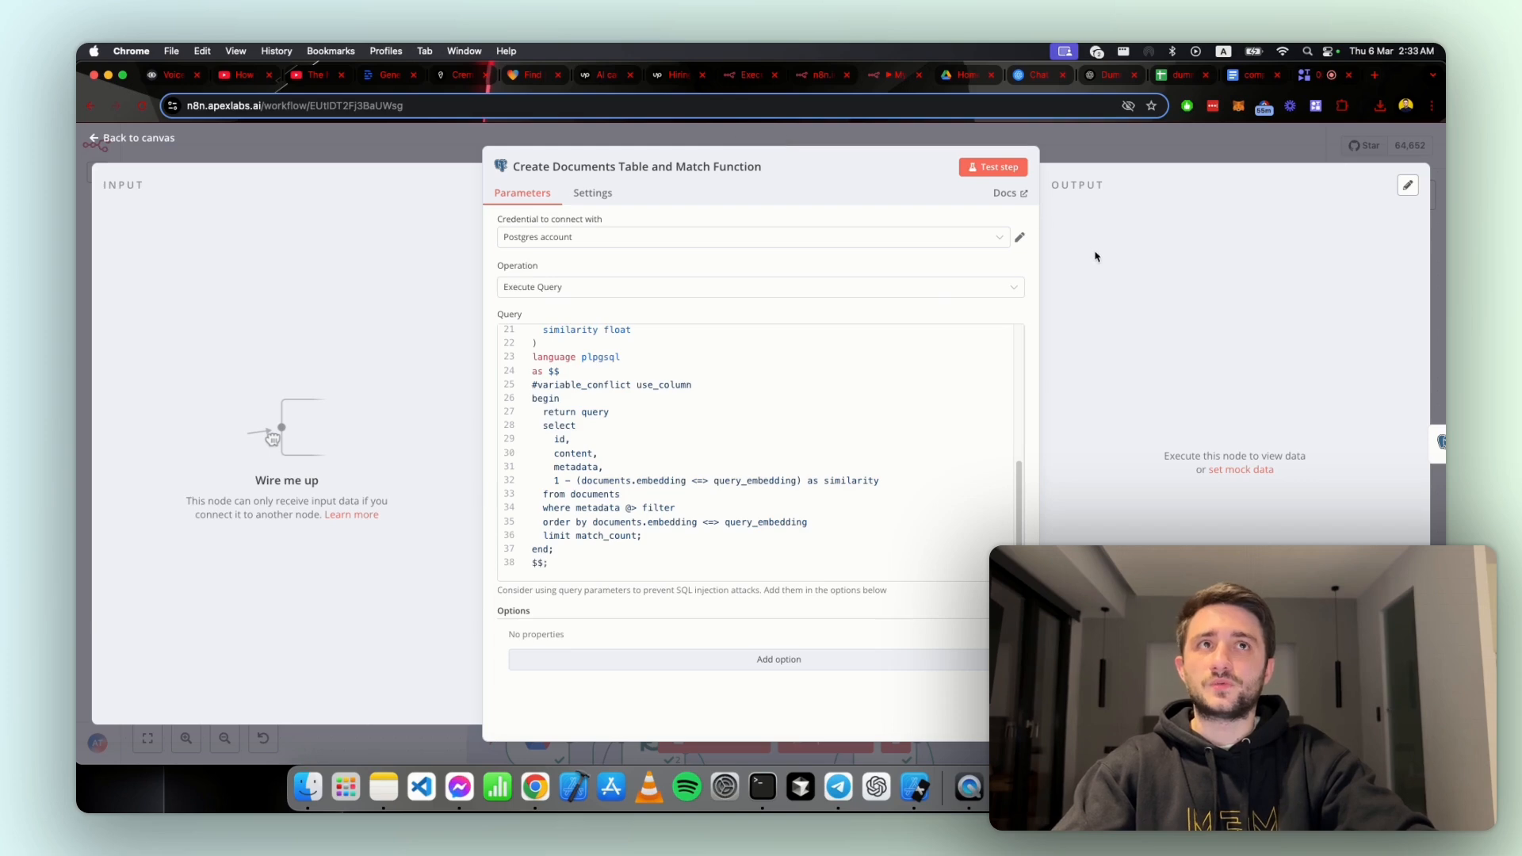
Step: Close this node and open the Create Document Metadata Table node to inspect its query
{"action": "left_click", "coordinate": [1029, 135]}
{"action": "left_click", "coordinate": [696, 442]}
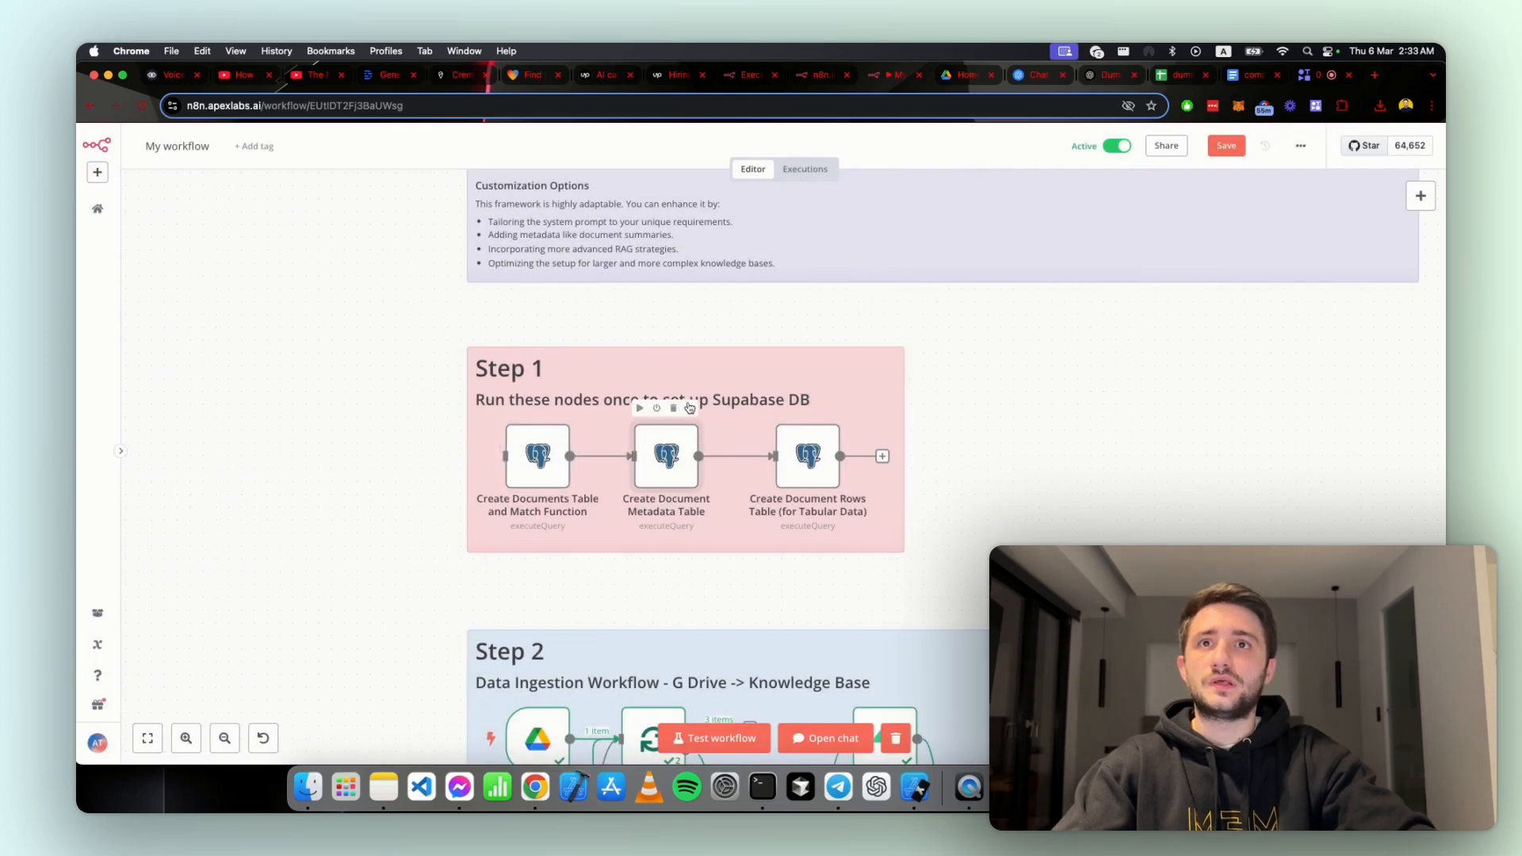
{"action": "left_click", "coordinate": [690, 407]}
{"action": "left_click", "coordinate": [713, 436]}
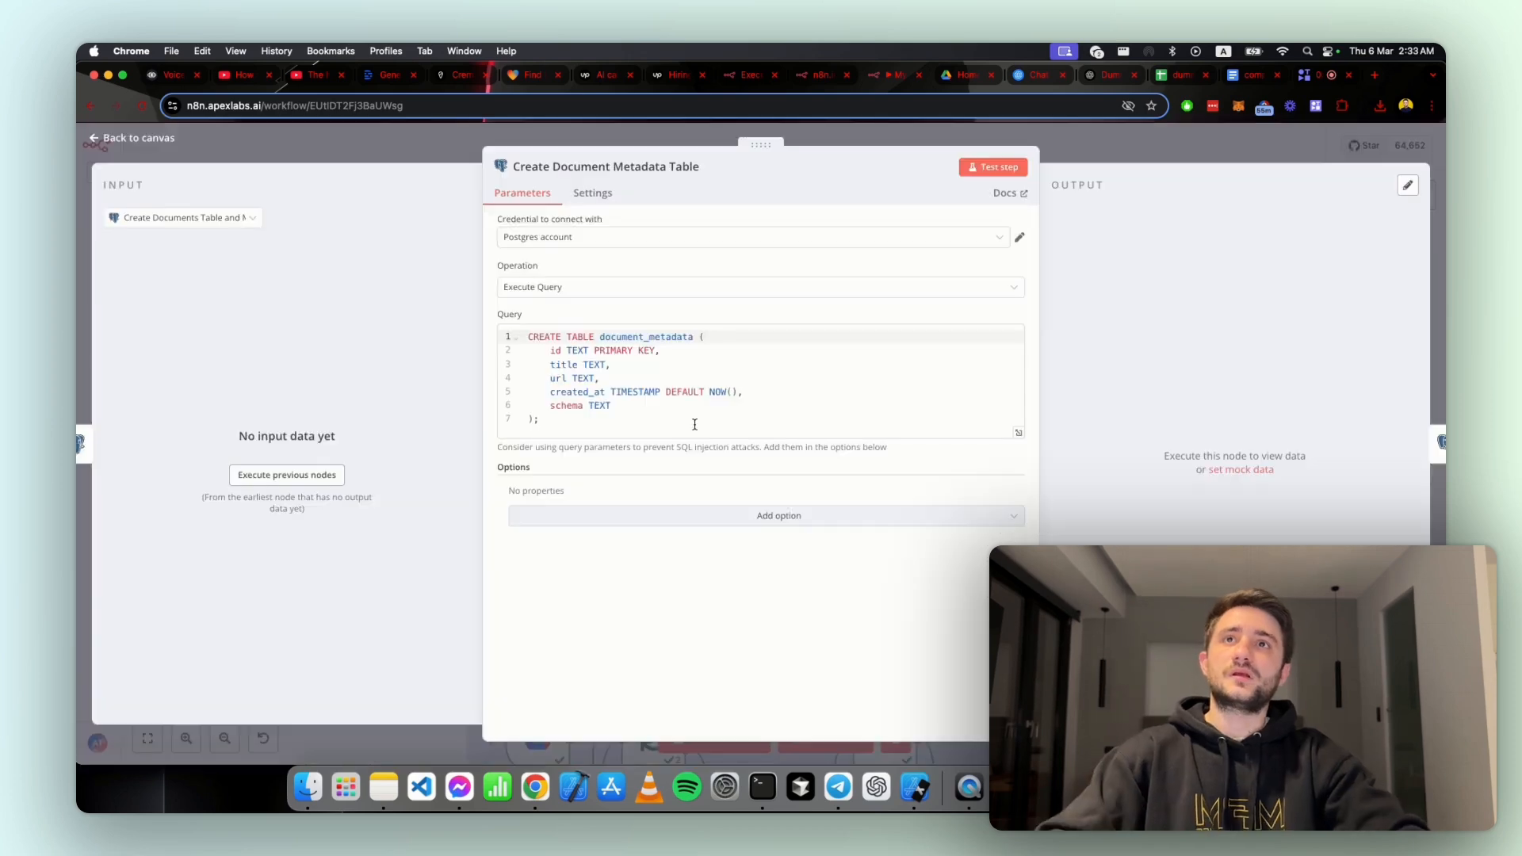
Step: Show Supabase beside the node and examine the document_metadata table's columns from id across to schema
{"action": "key", "text": "ctrl+alt+Left"}
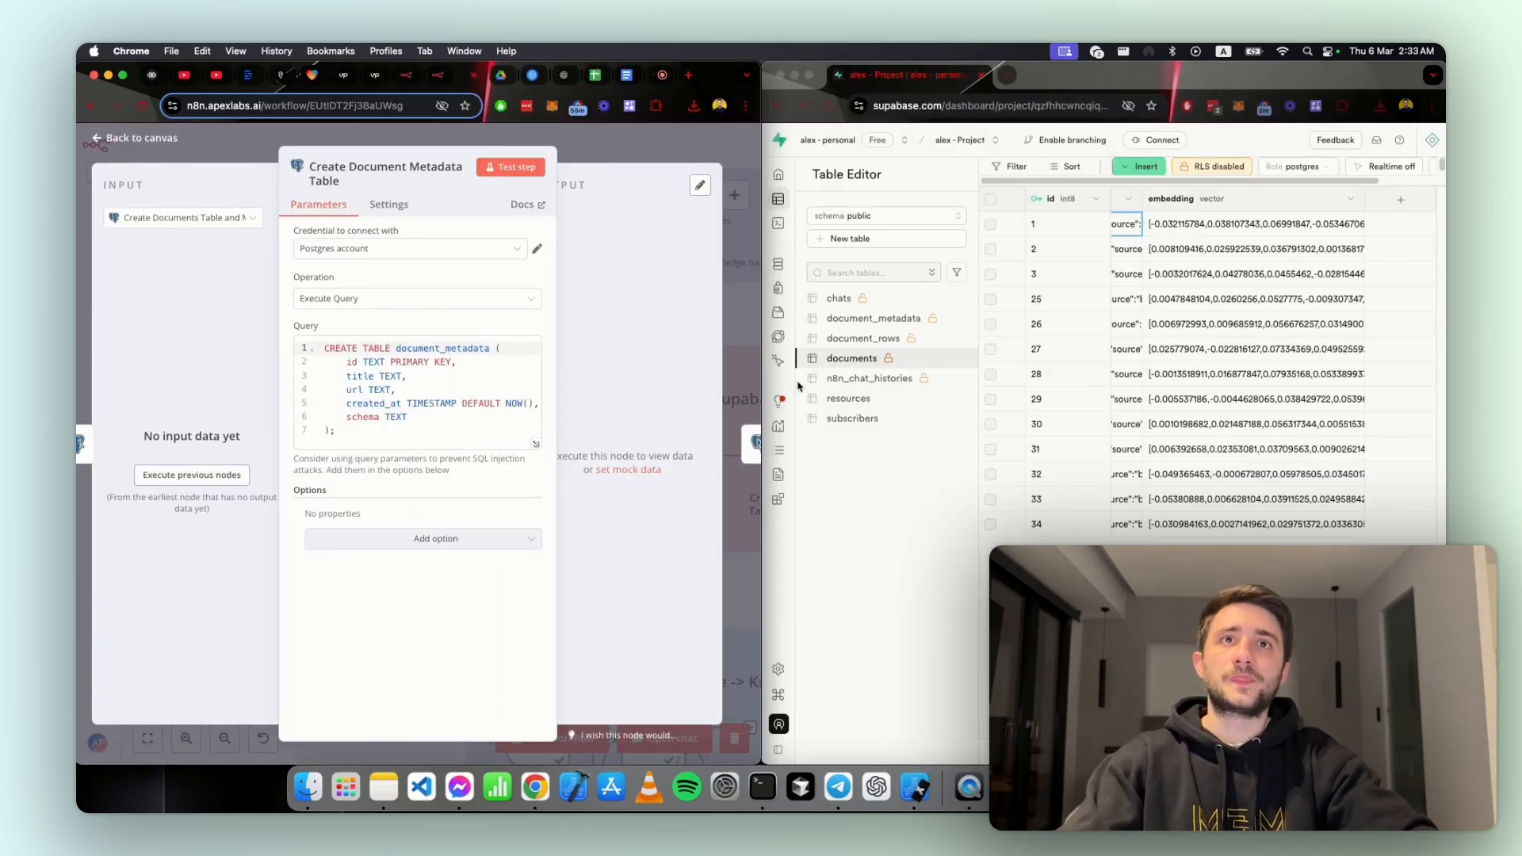
{"action": "left_click", "coordinate": [851, 319]}
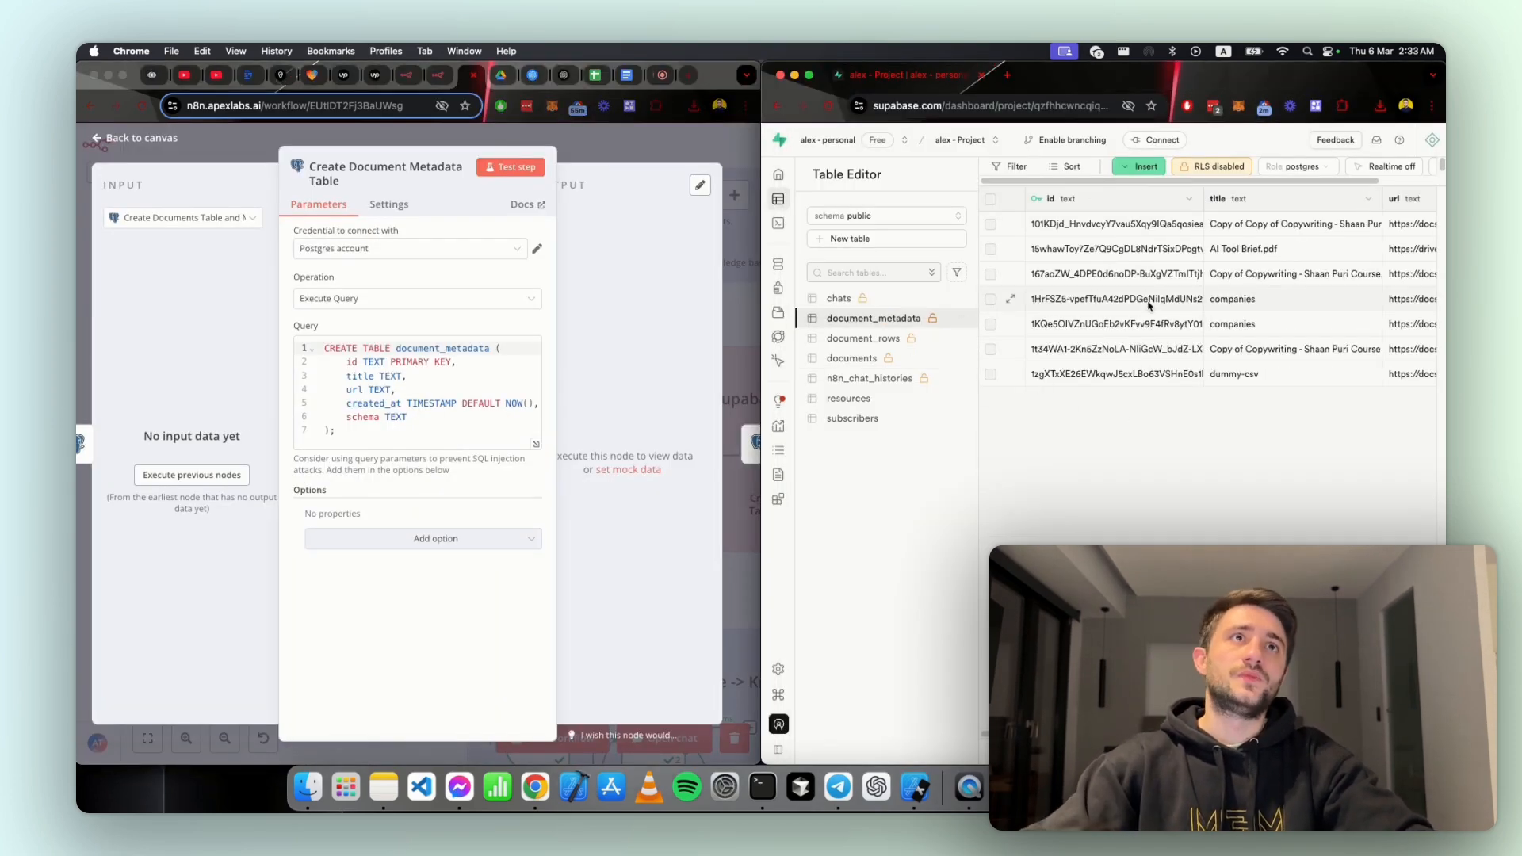
{"action": "scroll", "coordinate": [1253, 301], "scroll_direction": "right", "scroll_amount": 5}
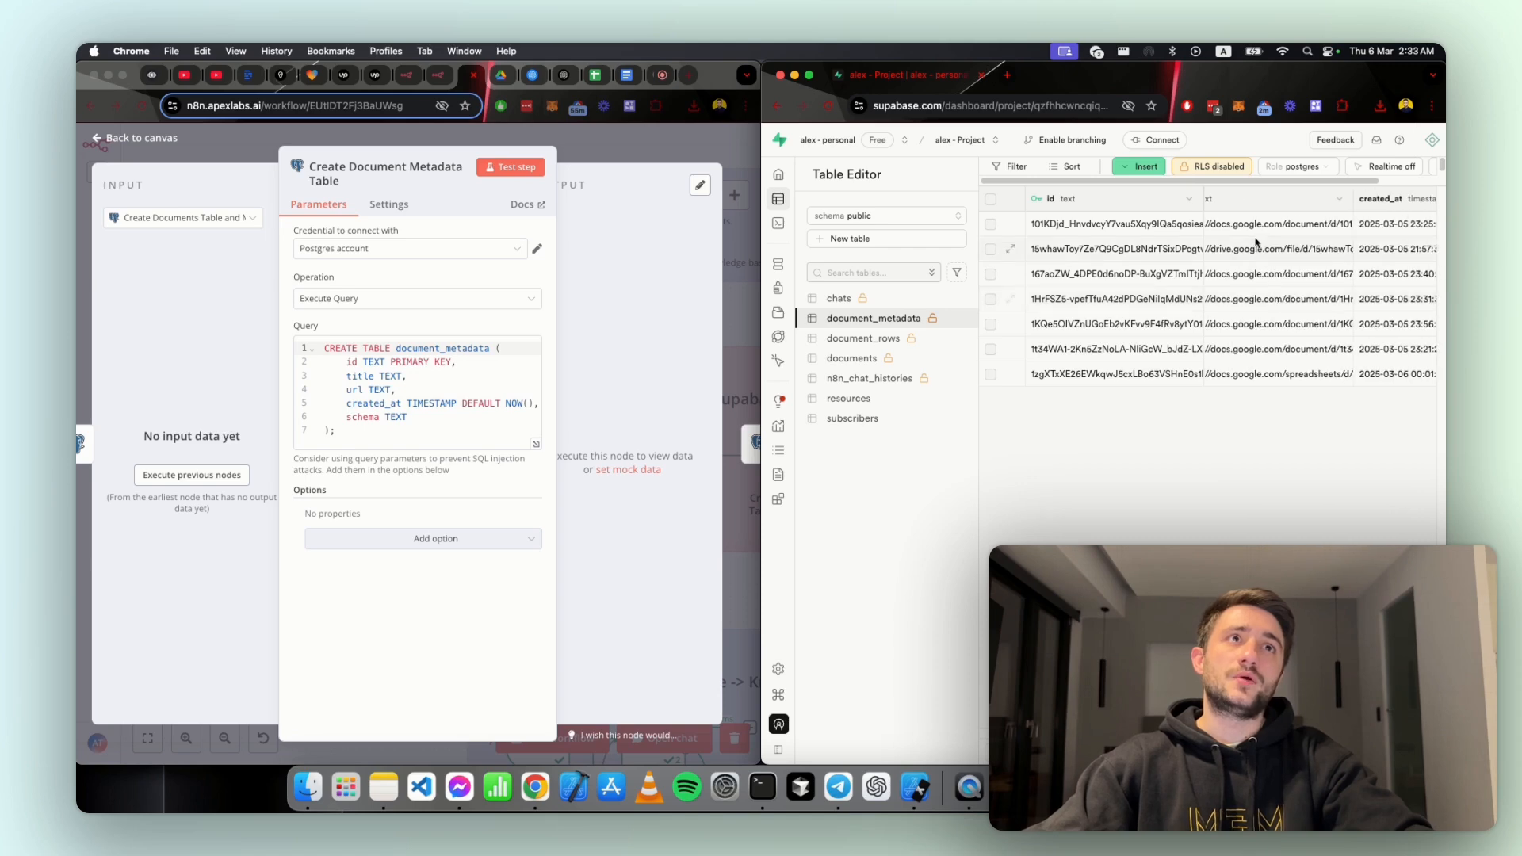
{"action": "scroll", "coordinate": [1271, 224], "scroll_direction": "right", "scroll_amount": 3}
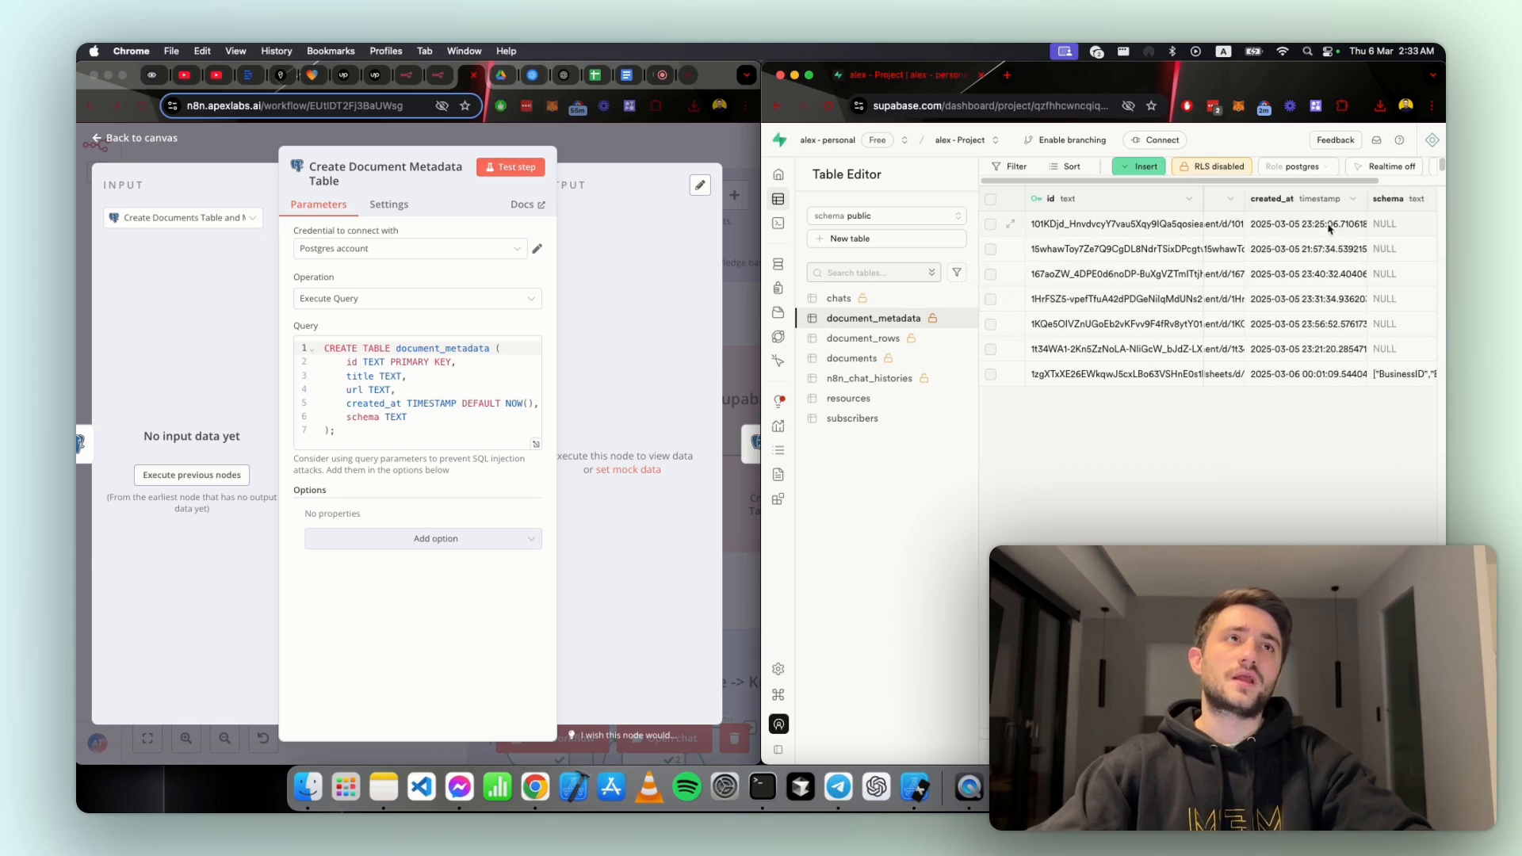
{"action": "scroll", "coordinate": [1329, 230], "scroll_direction": "right", "scroll_amount": 3}
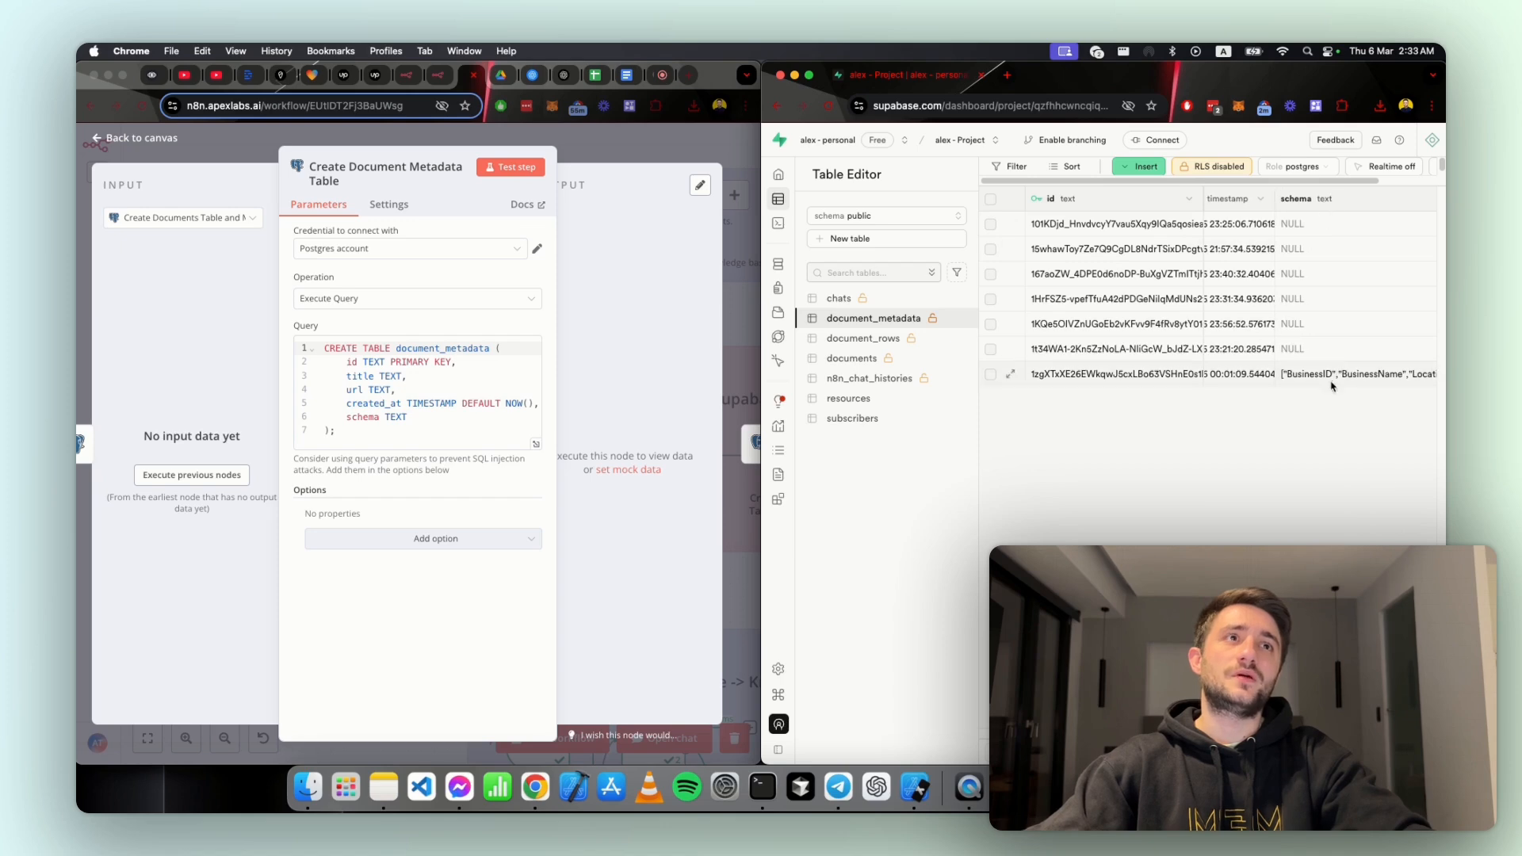
{"action": "scroll", "coordinate": [1332, 386], "scroll_direction": "right", "scroll_amount": 3}
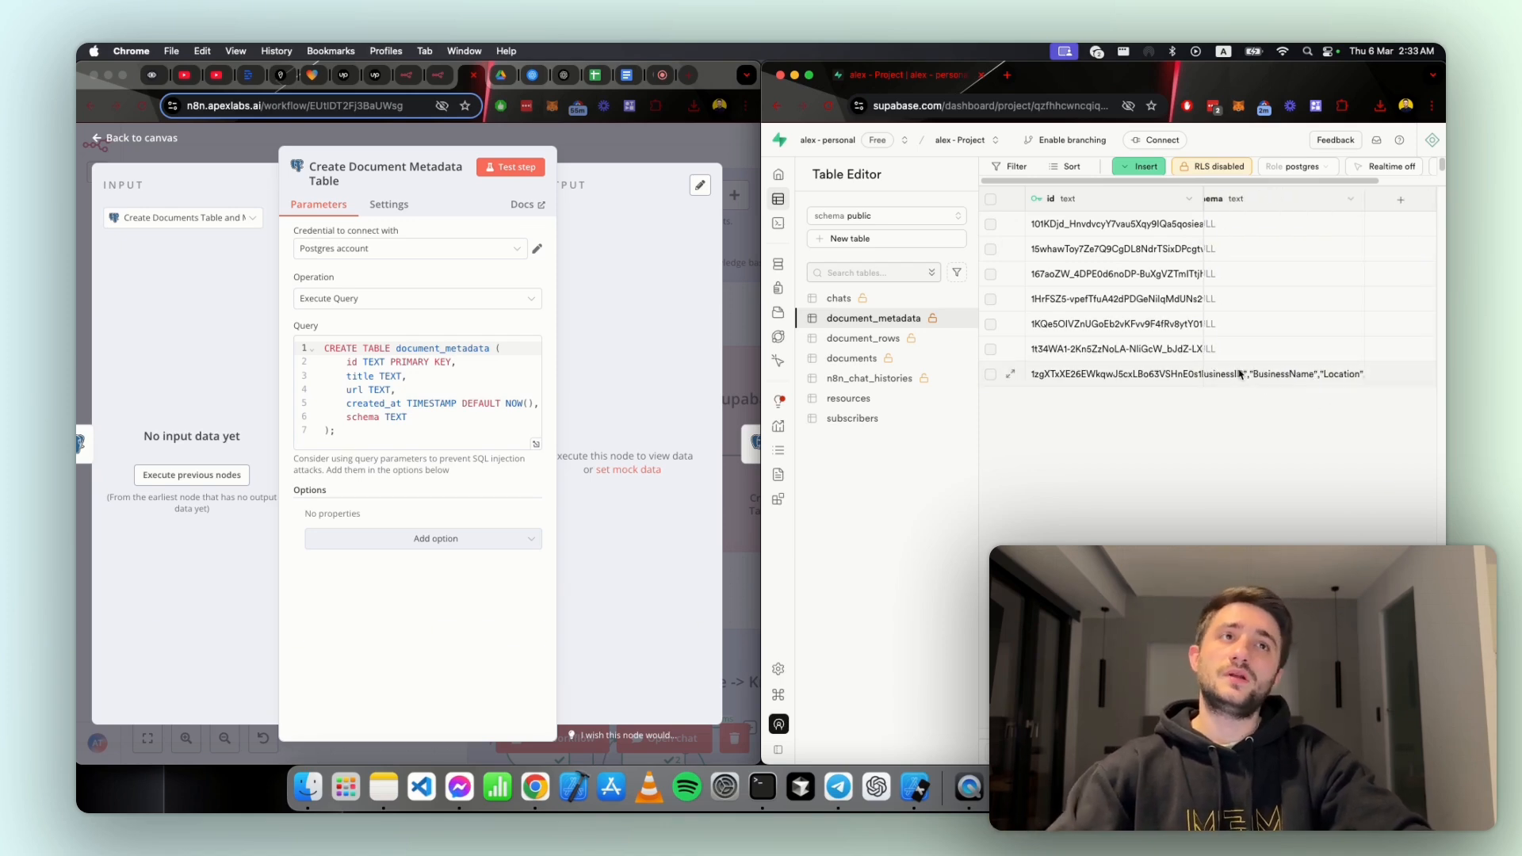
Step: Select the schema value in the last document_metadata row, and return to the full-width n8n canvas
{"action": "scroll", "coordinate": [1189, 384], "scroll_direction": "left", "scroll_amount": 3}
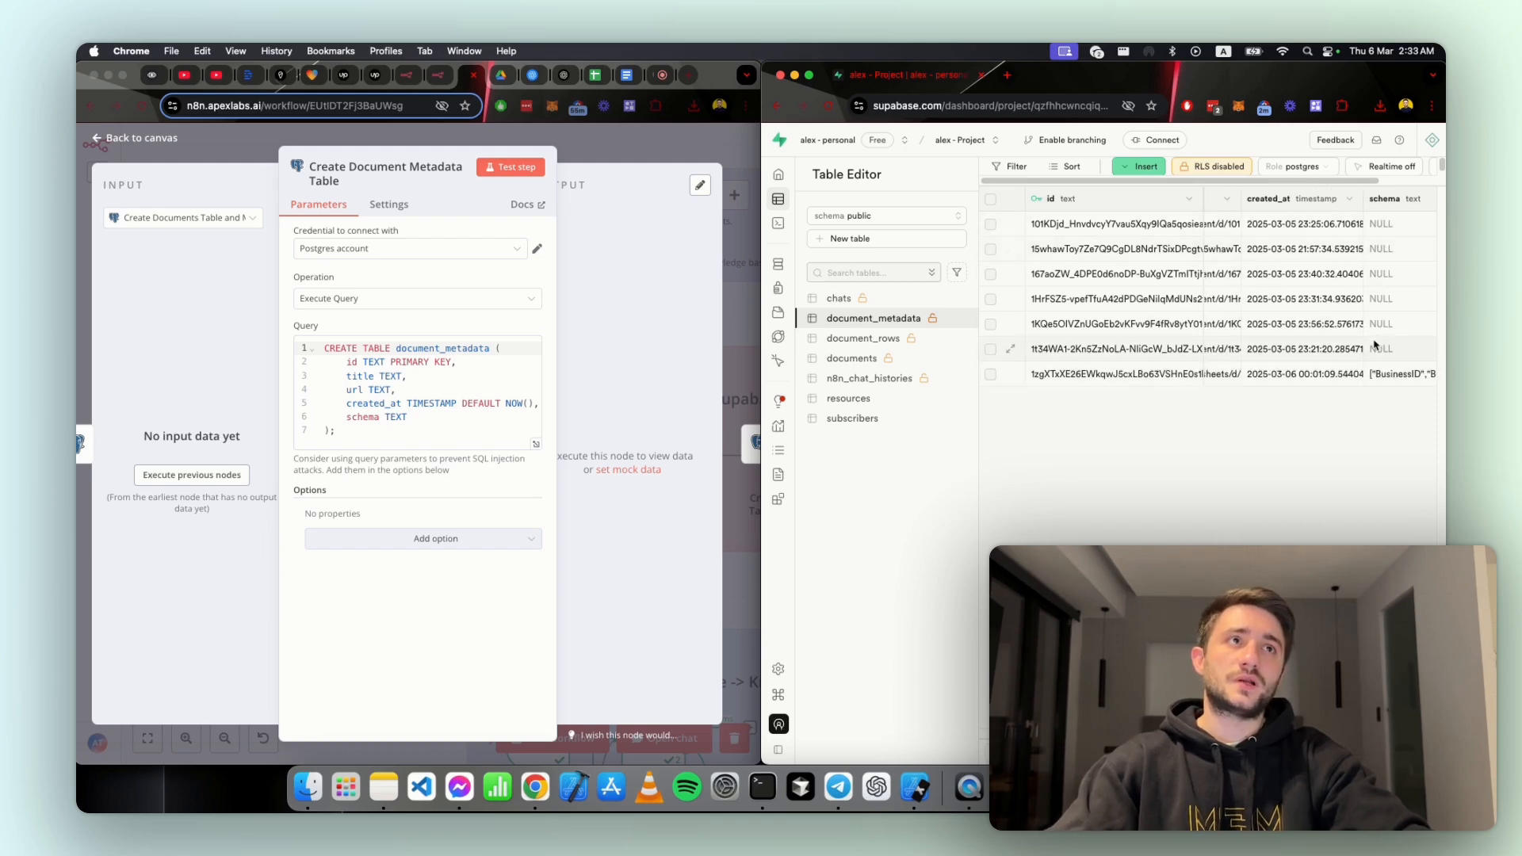
{"action": "left_click", "coordinate": [1384, 381]}
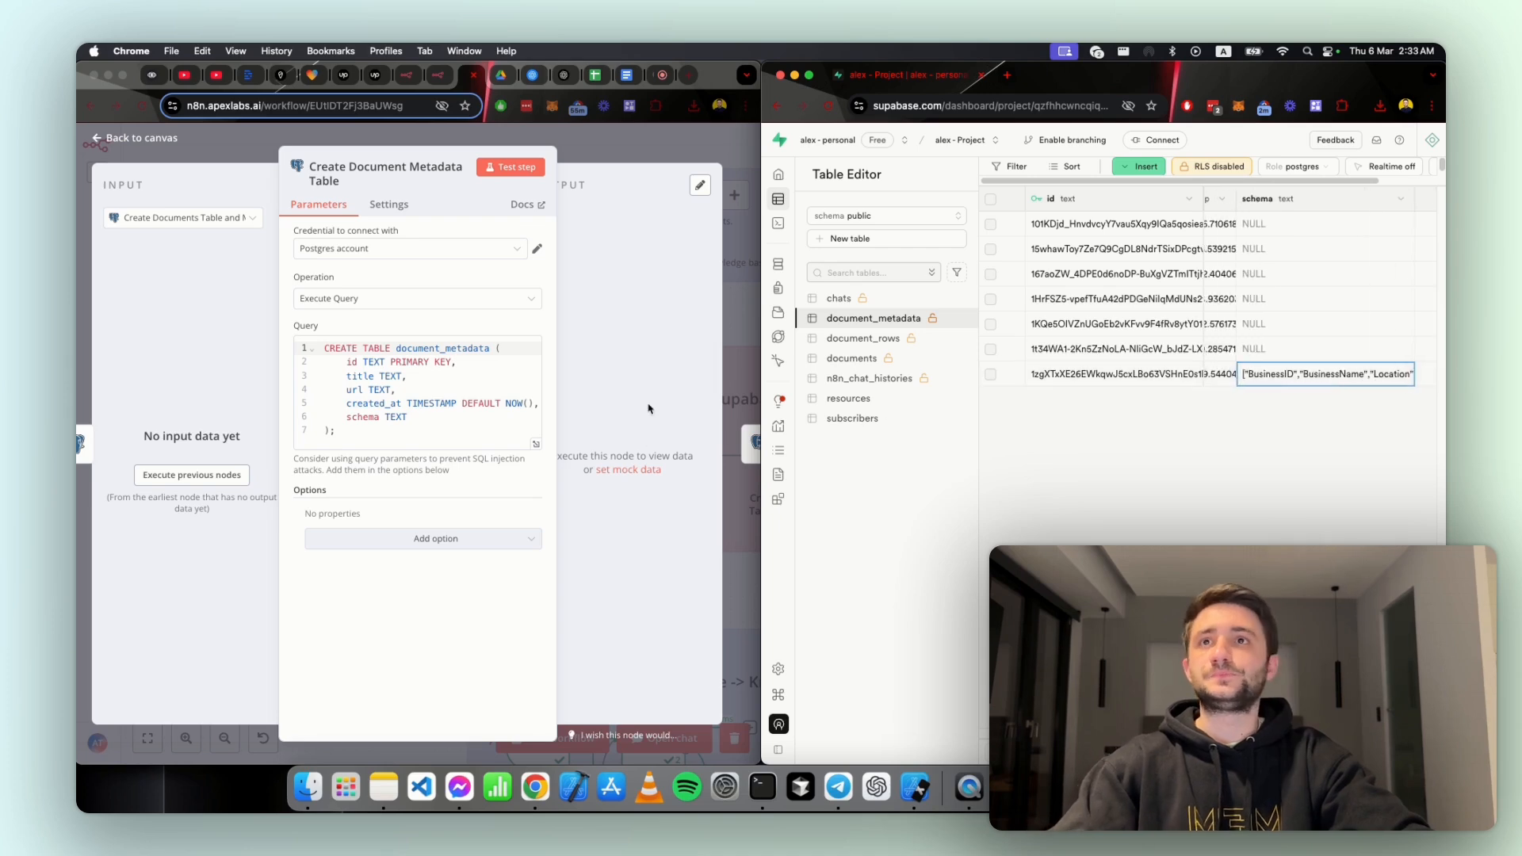
{"action": "left_click", "coordinate": [709, 75]}
{"action": "double_click", "coordinate": [710, 74]}
{"action": "left_click", "coordinate": [1096, 137]}
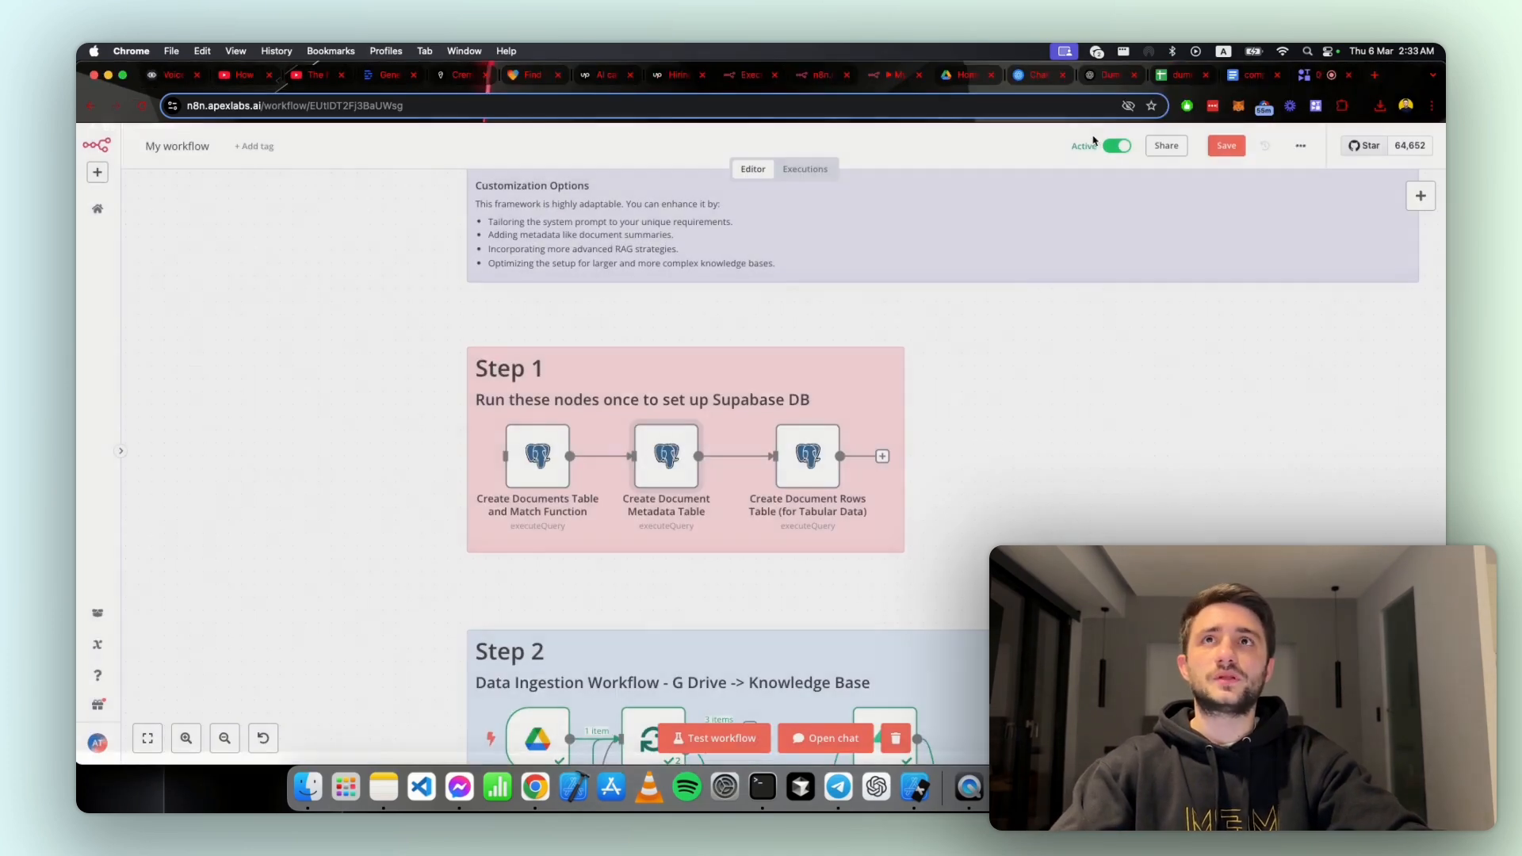
Step: Open the Create Document Rows Table (for Tabular Data) node and highlight row_data in its query
{"action": "left_click", "coordinate": [831, 407]}
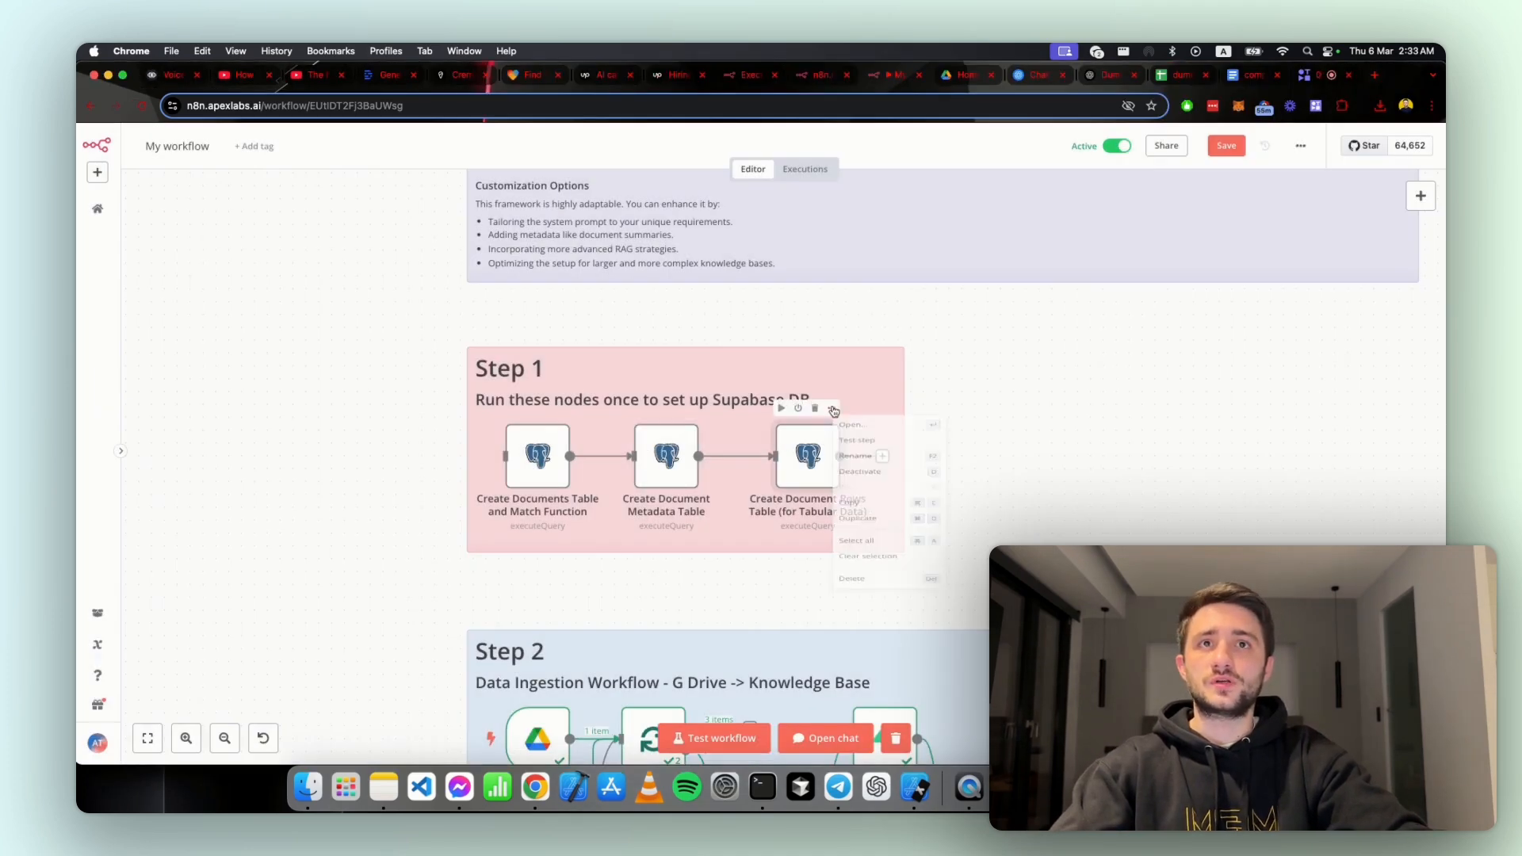
{"action": "left_click", "coordinate": [852, 432]}
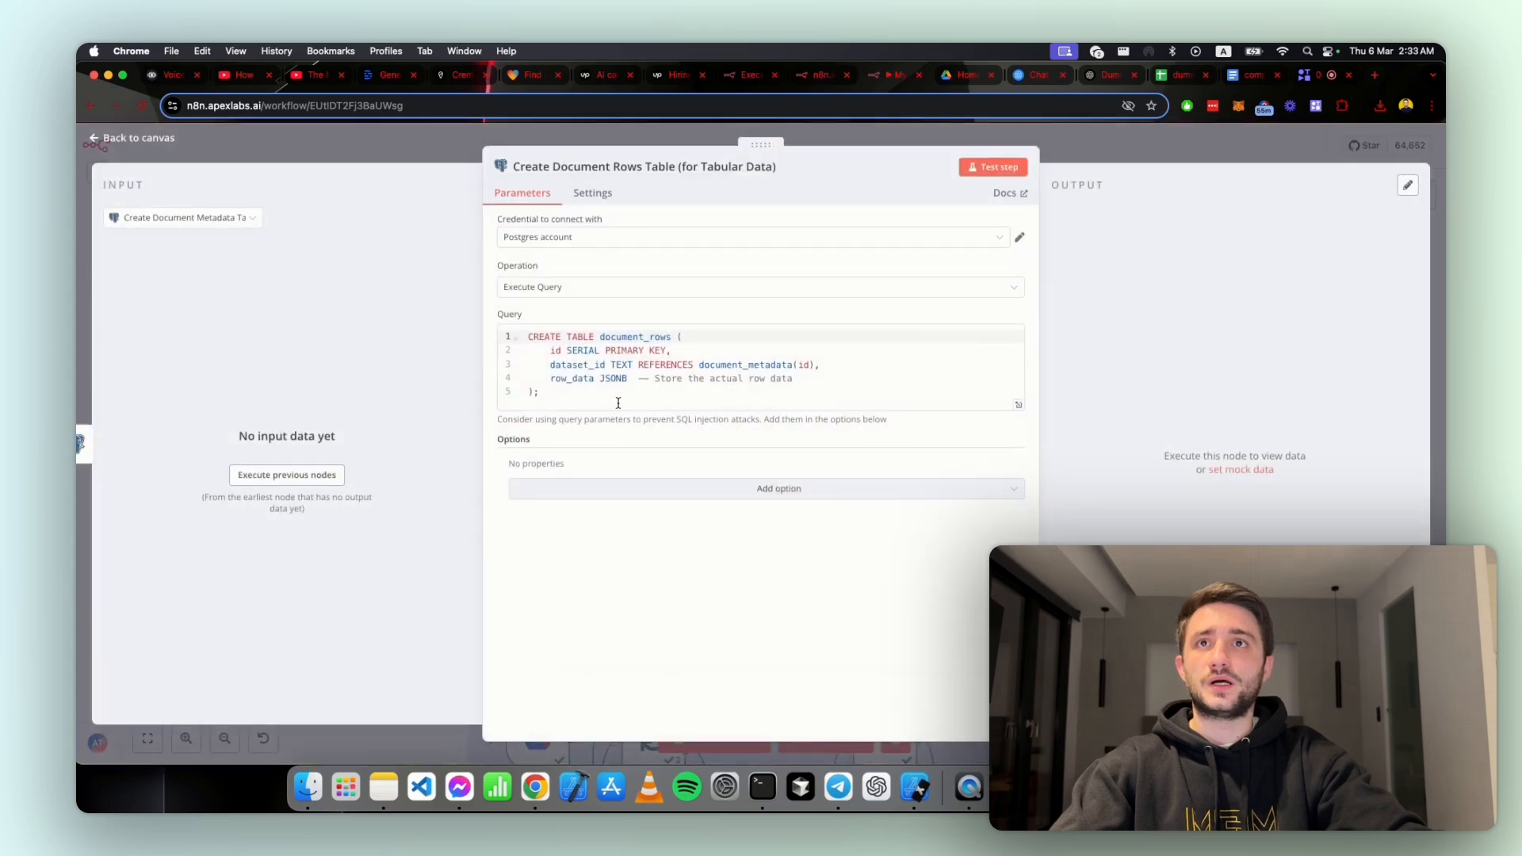
{"action": "double_click", "coordinate": [559, 384]}
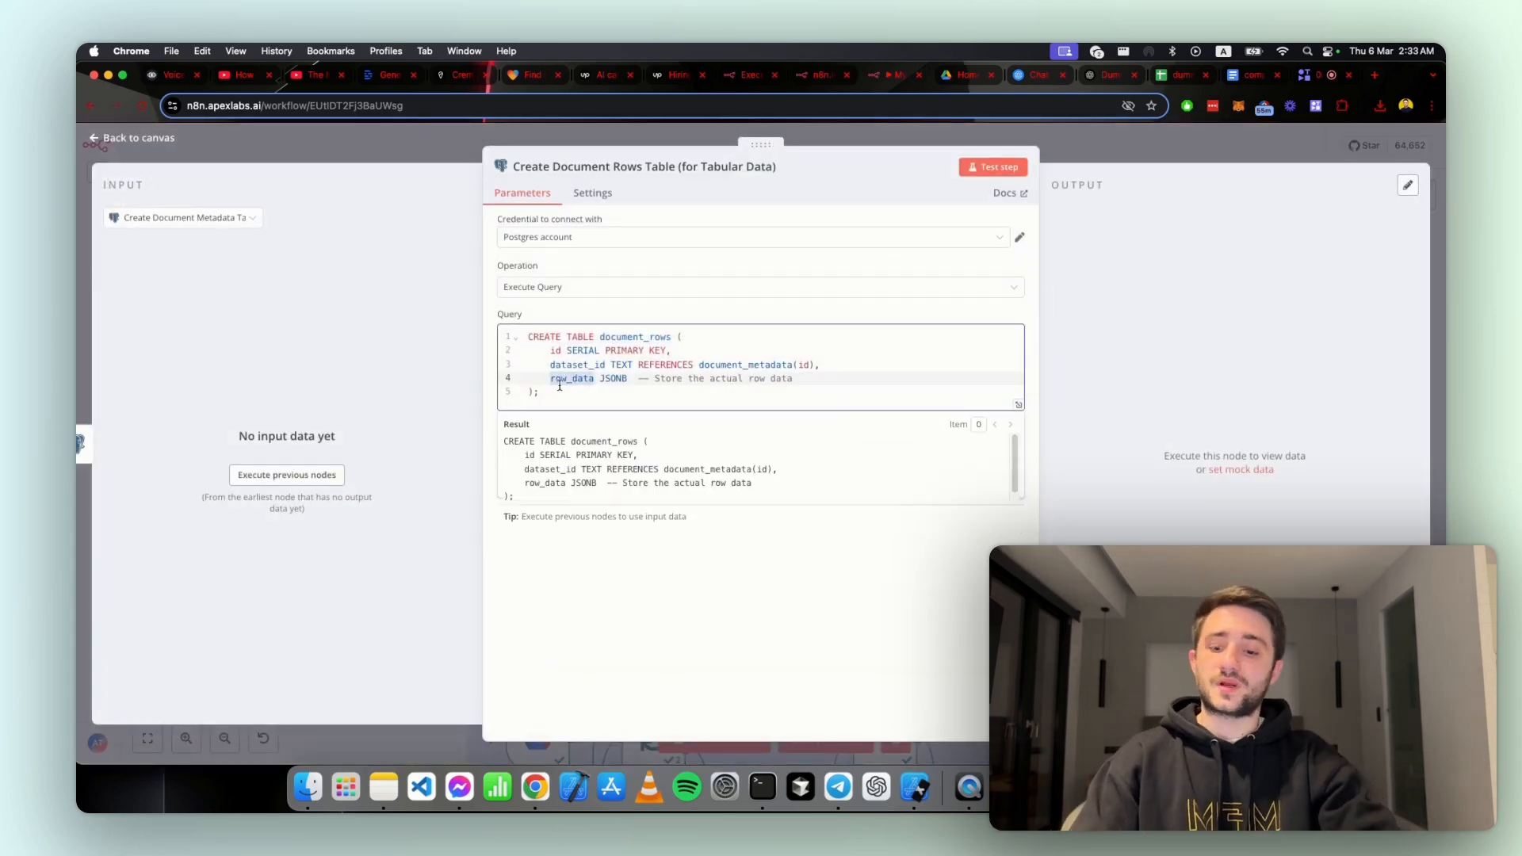
Step: Show Supabase beside the node with the document_rows table open, and return n8n to the workflow canvas
{"action": "key", "text": "ctrl+alt+Left"}
{"action": "left_click", "coordinate": [833, 482]}
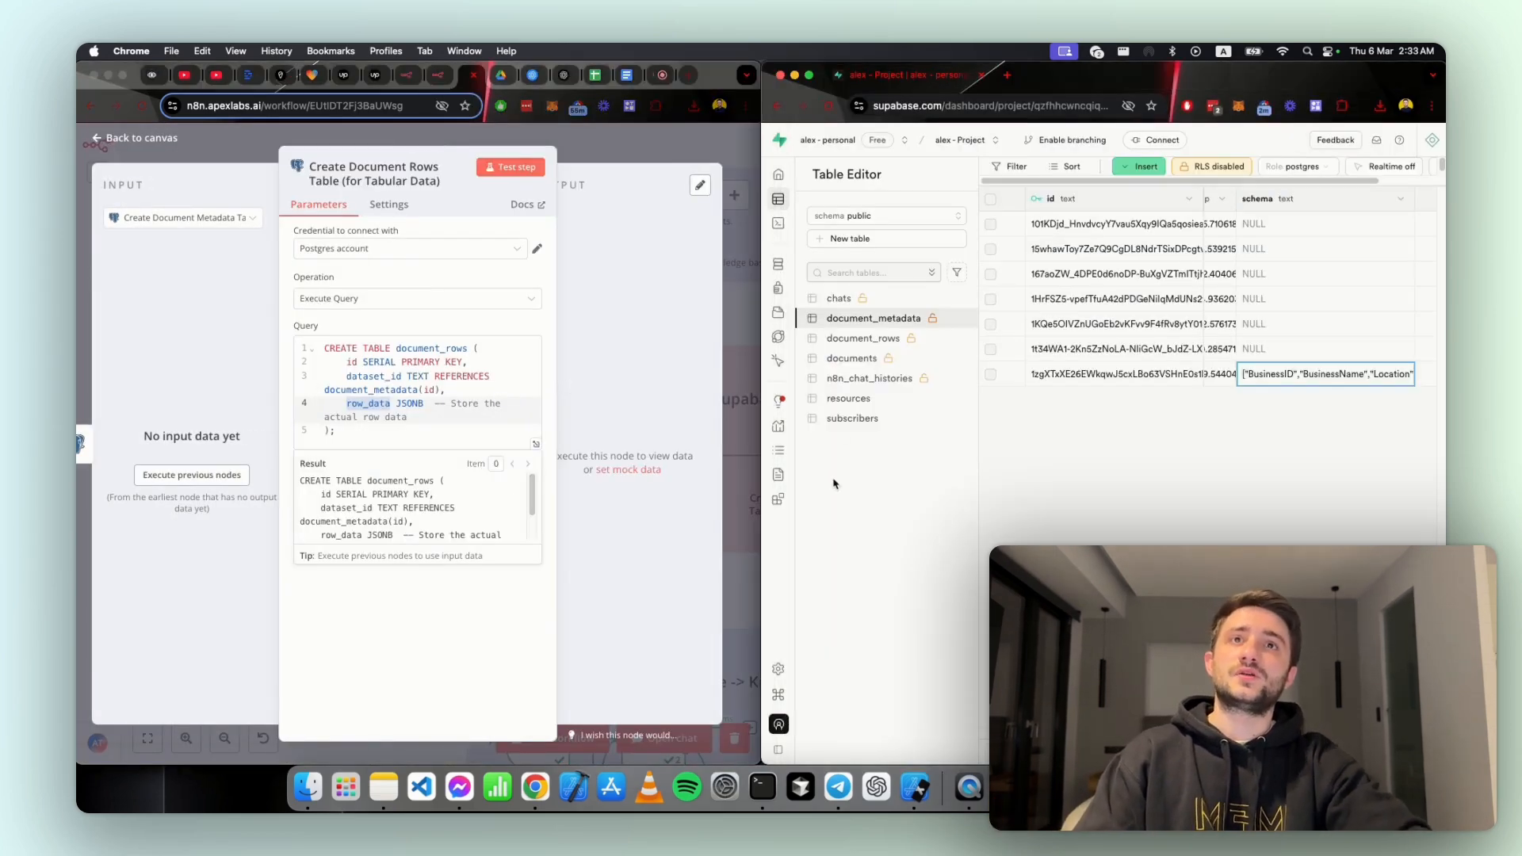
{"action": "left_click", "coordinate": [853, 340]}
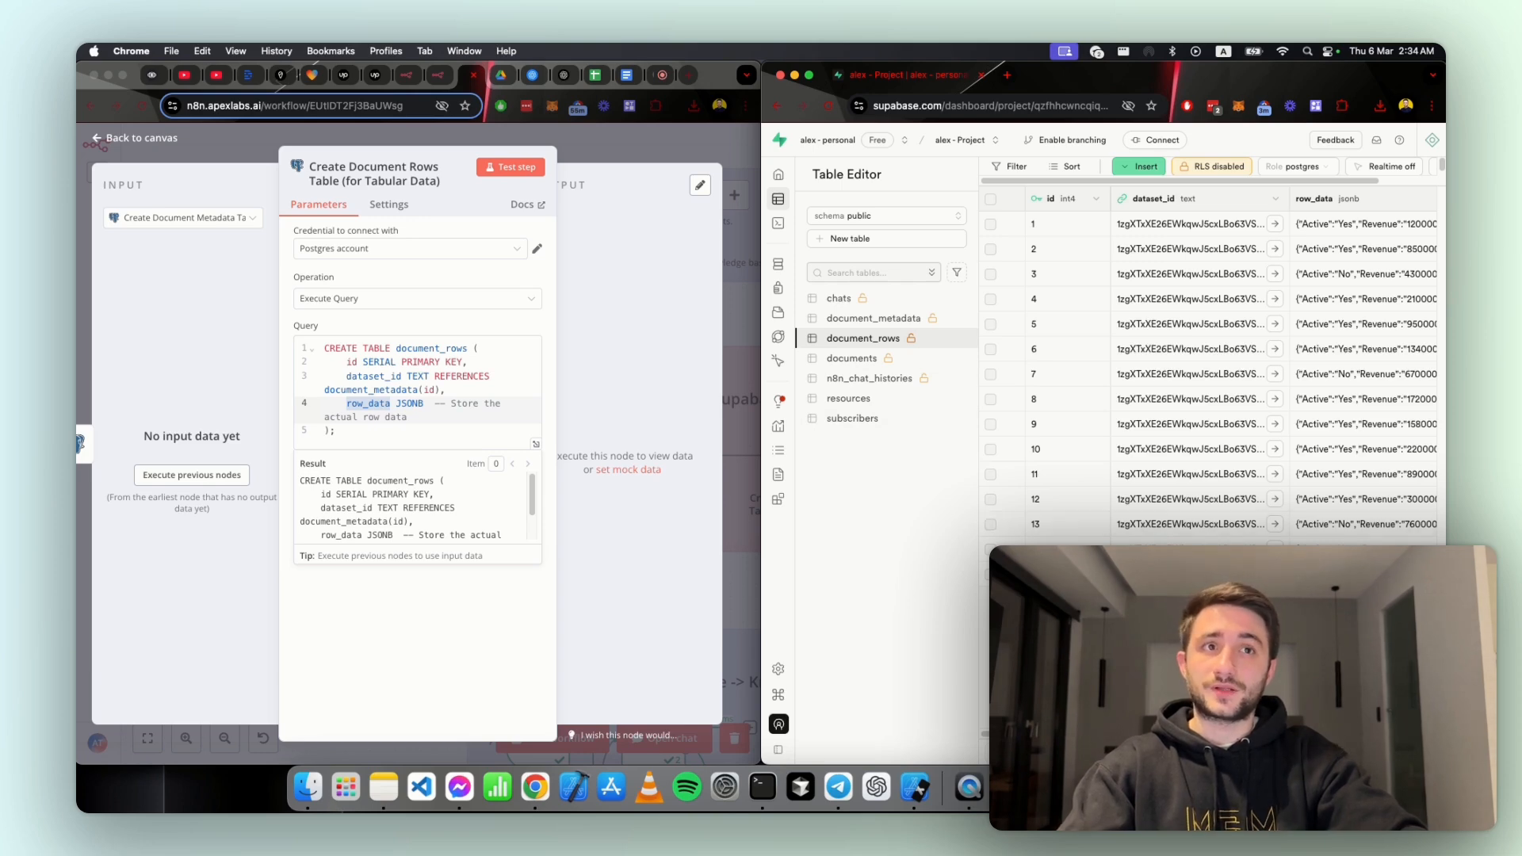
{"action": "left_click", "coordinate": [735, 525]}
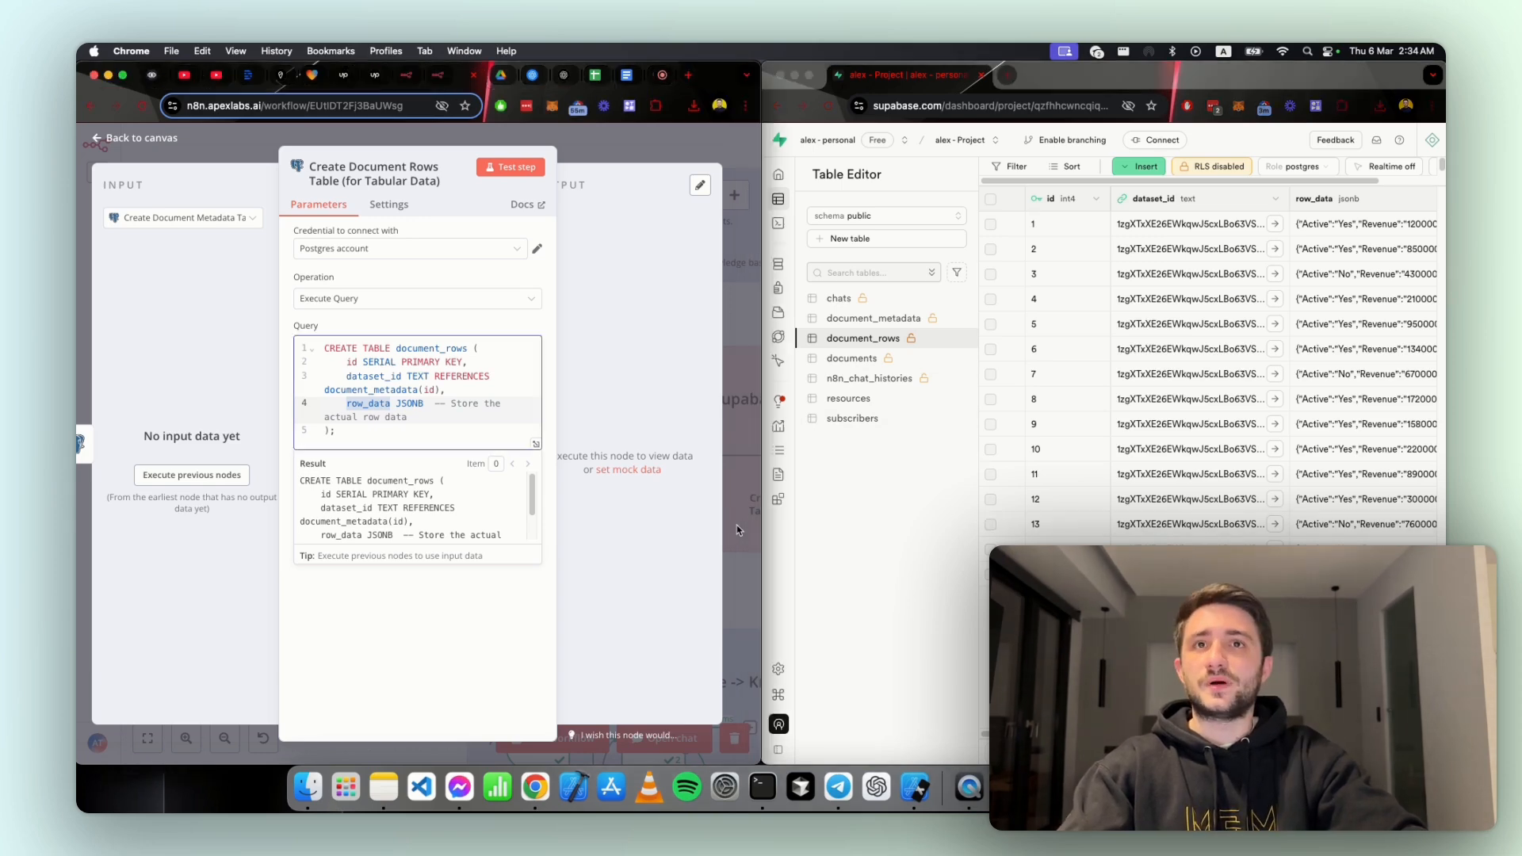
{"action": "left_click", "coordinate": [736, 524]}
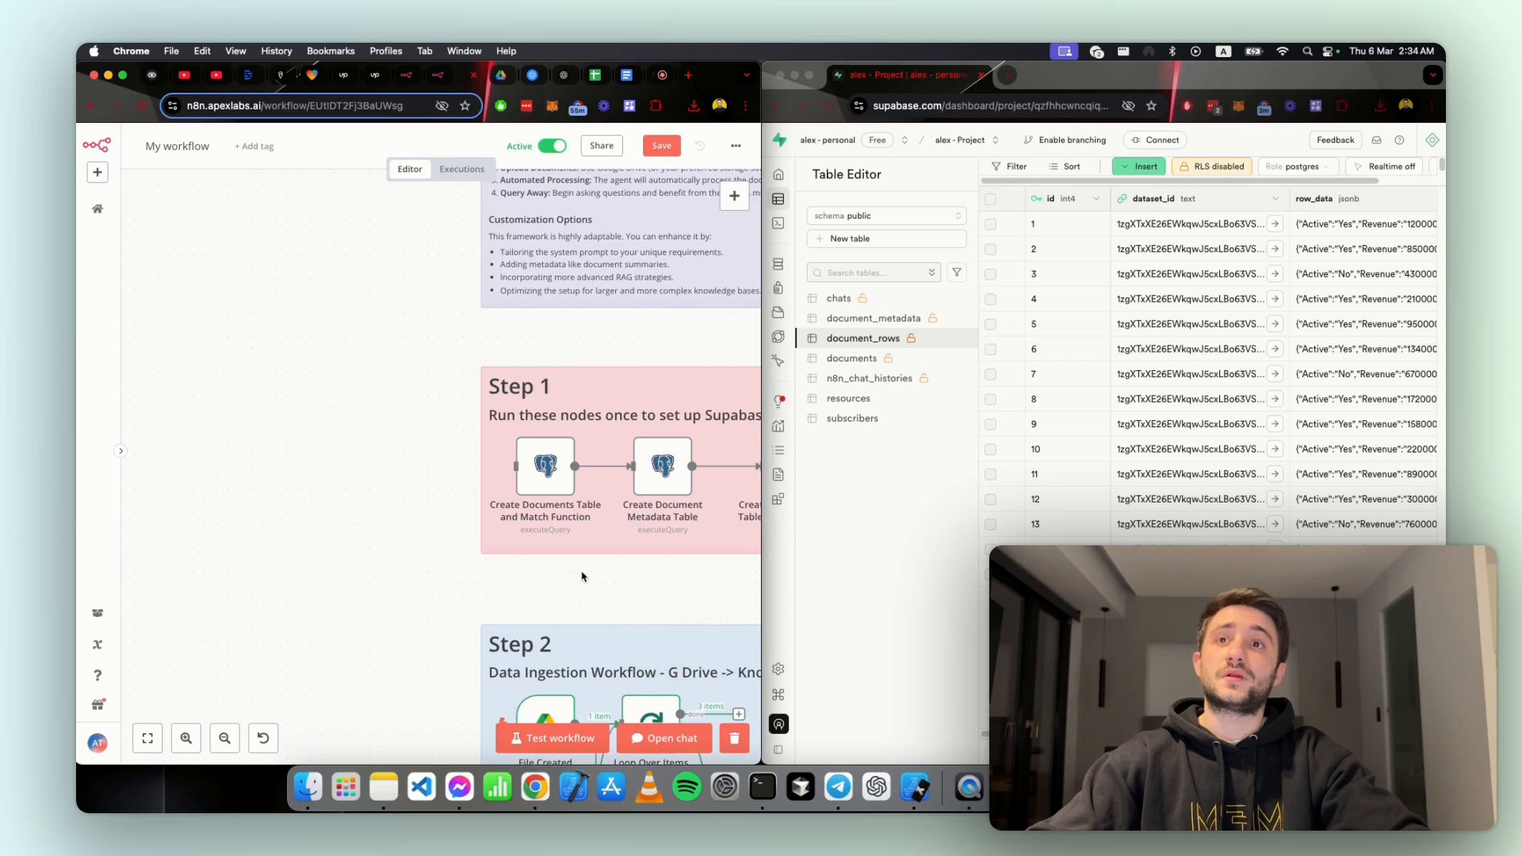
Step: Examine the document_rows columns across to row_data, selecting the first row's row_data value
{"action": "scroll", "coordinate": [586, 578], "scroll_direction": "down", "scroll_amount": 3}
{"action": "left_click", "coordinate": [864, 340]}
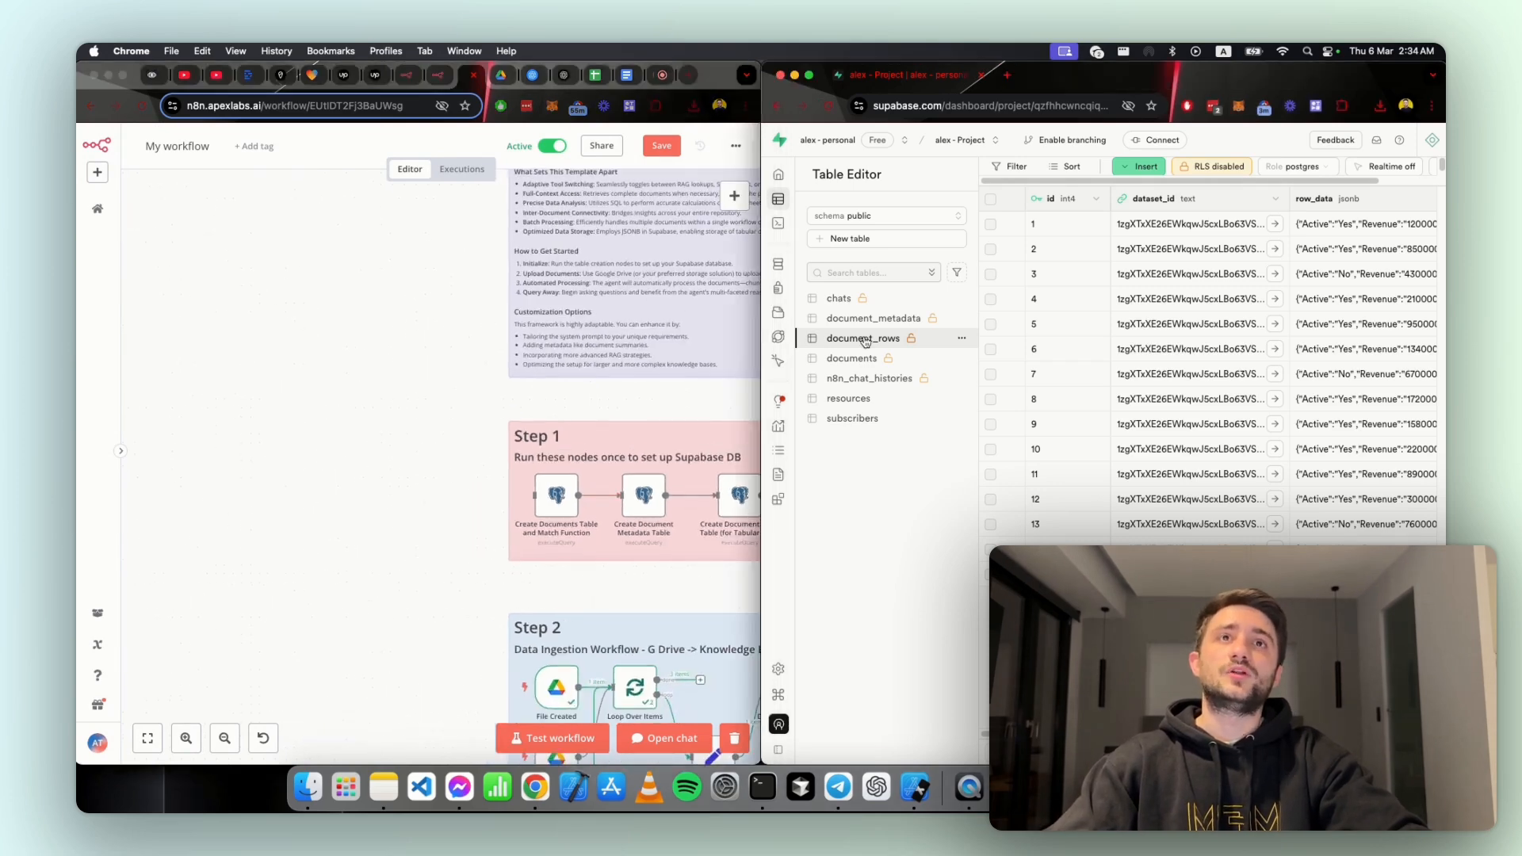
{"action": "scroll", "coordinate": [1175, 232], "scroll_direction": "right", "scroll_amount": 1}
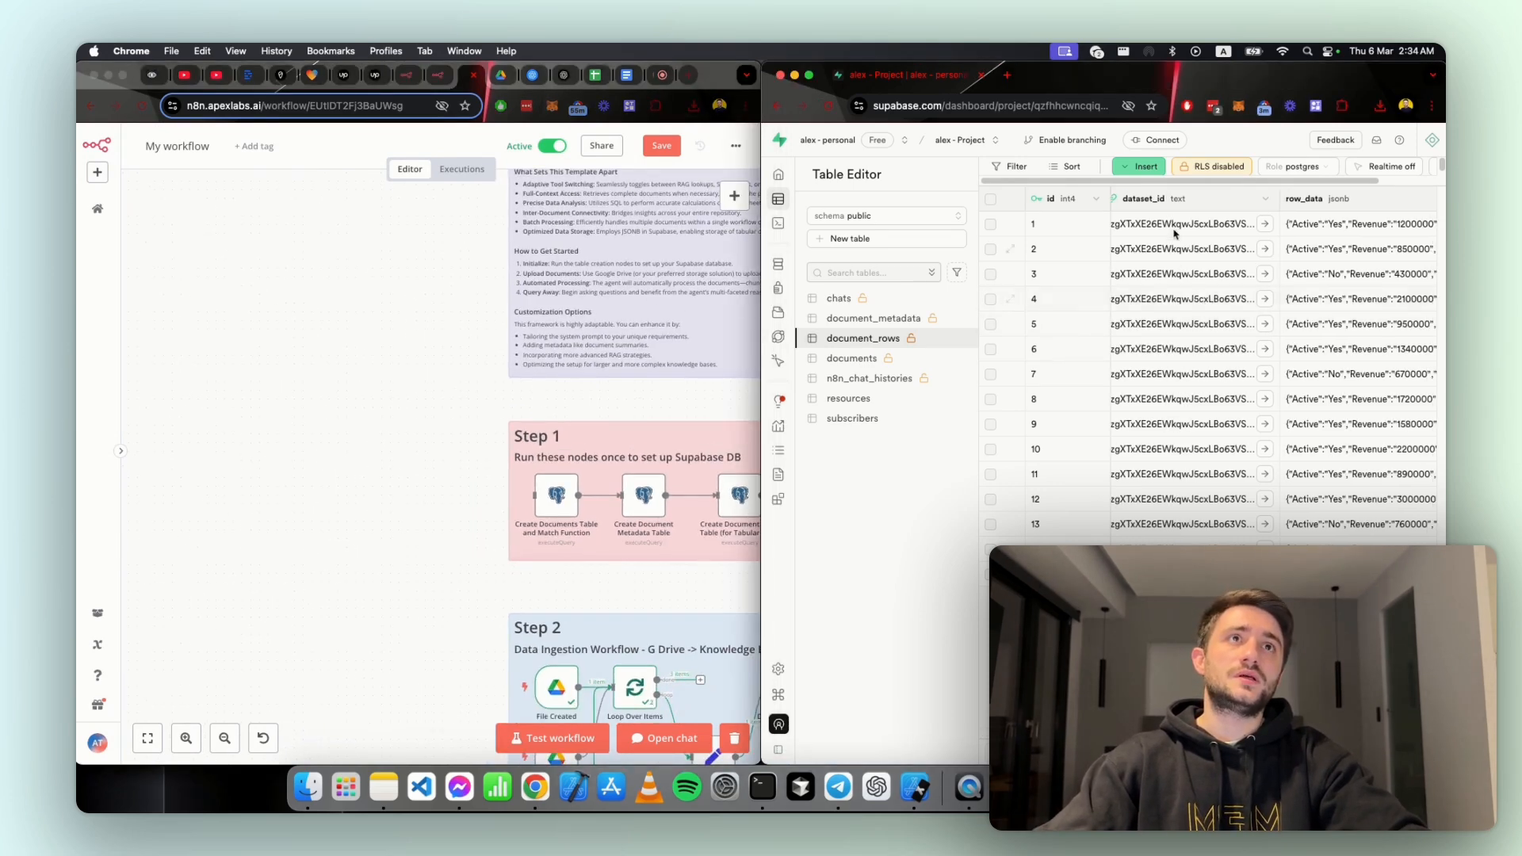
{"action": "scroll", "coordinate": [1177, 230], "scroll_direction": "right", "scroll_amount": 5}
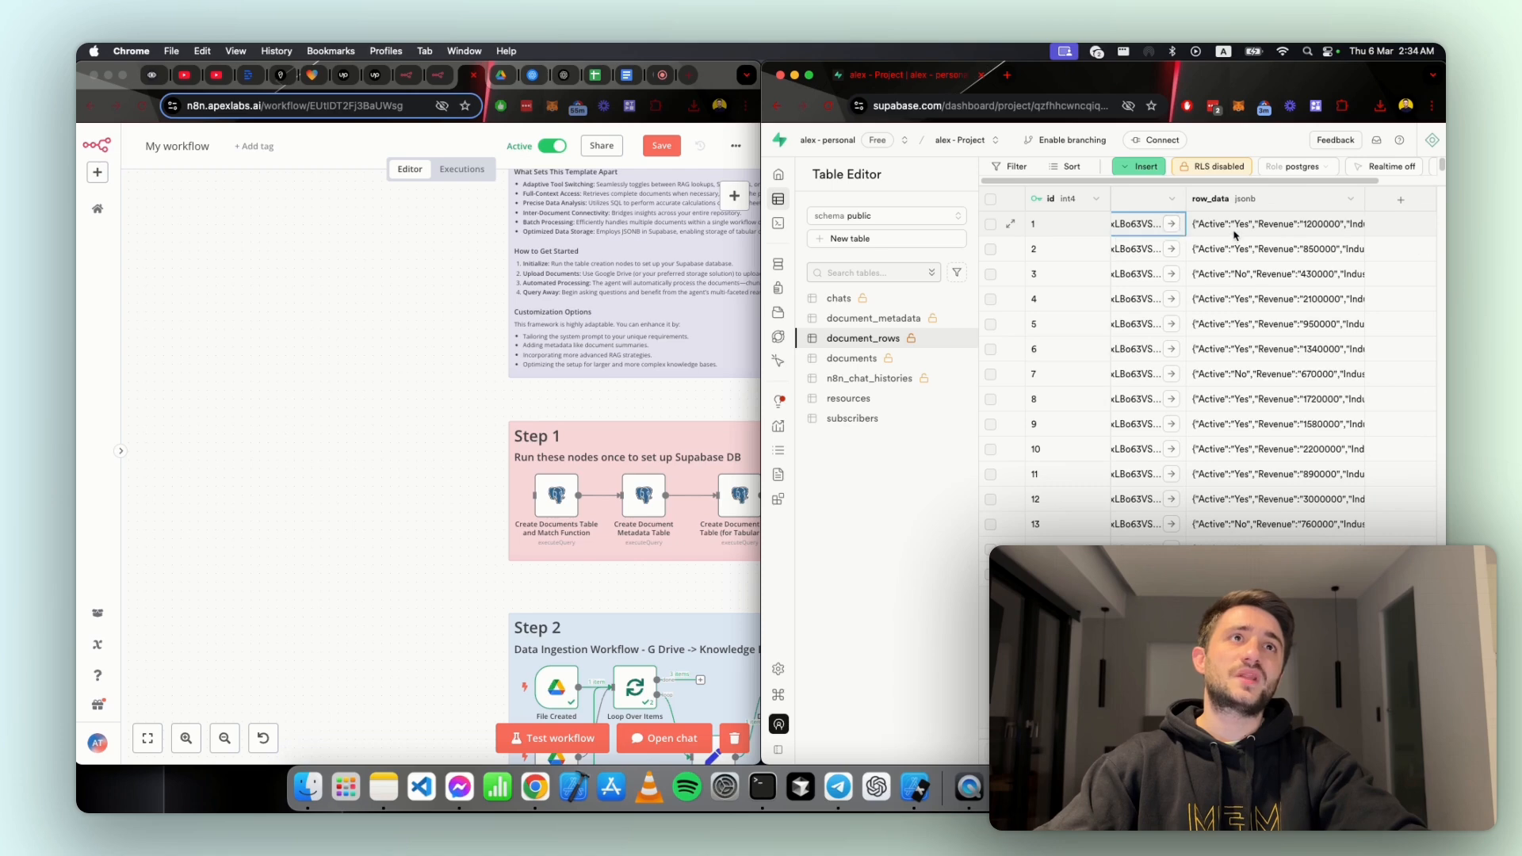
{"action": "left_click", "coordinate": [1231, 230]}
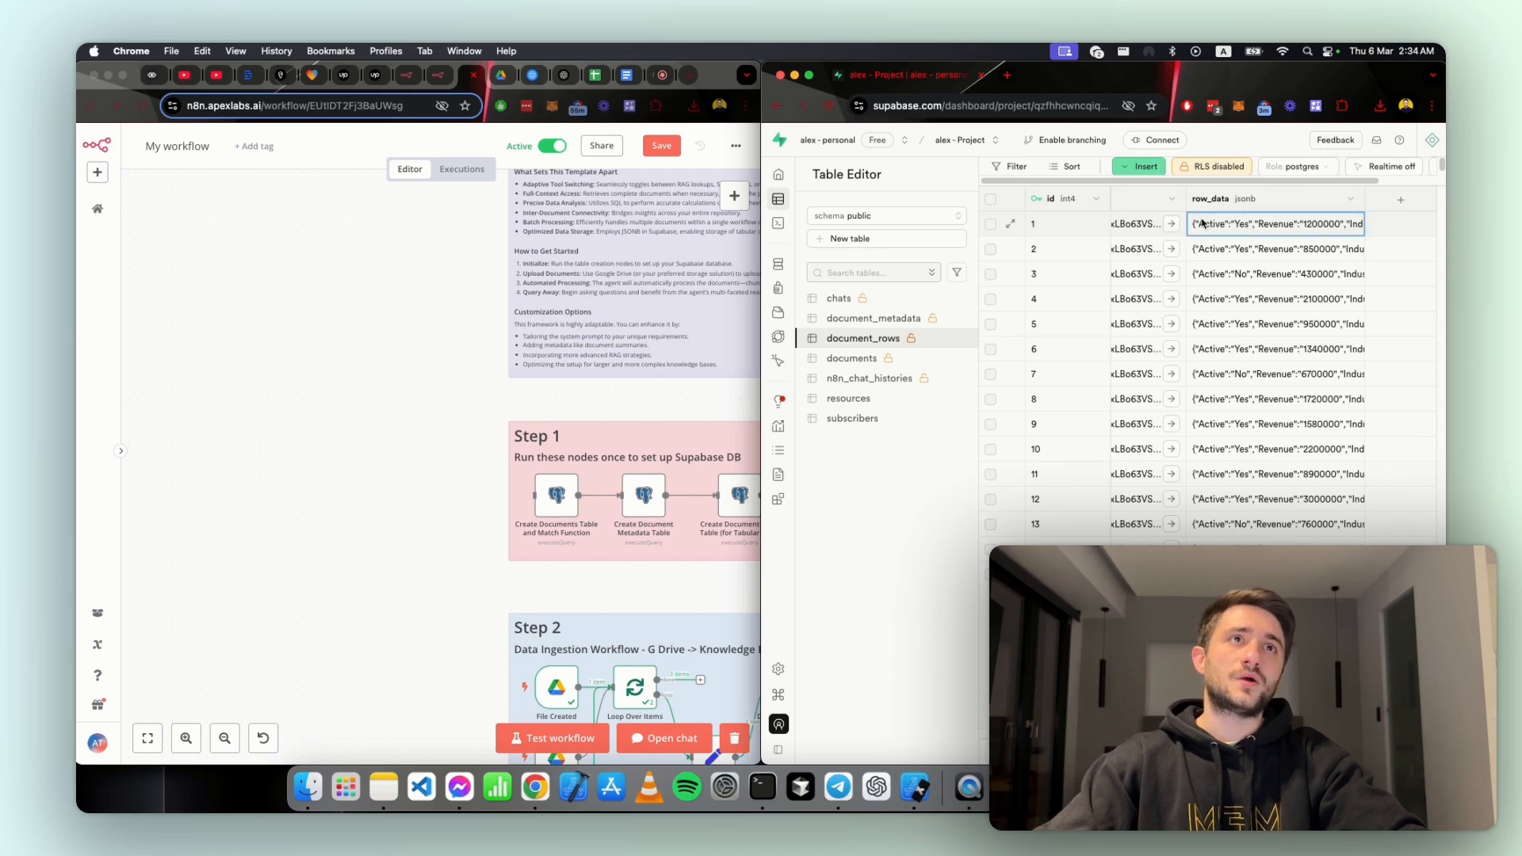
Step: Expand n8n to full width and bring the Step 2 data ingestion workflow into view on the canvas
{"action": "double_click", "coordinate": [717, 85]}
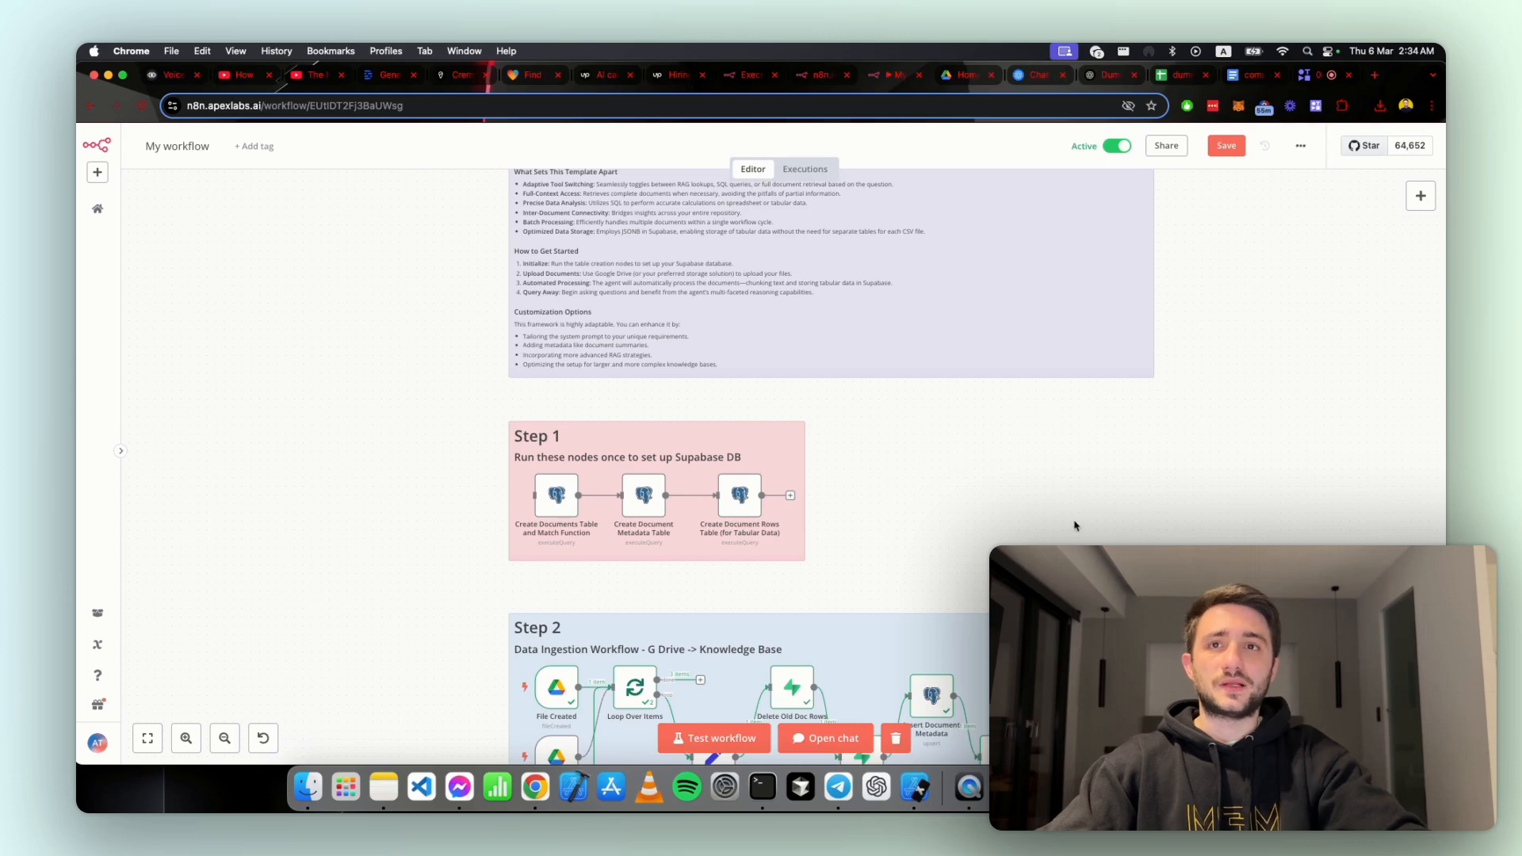
{"action": "left_click_drag", "start_coordinate": [1074, 525], "coordinate": [764, 366]}
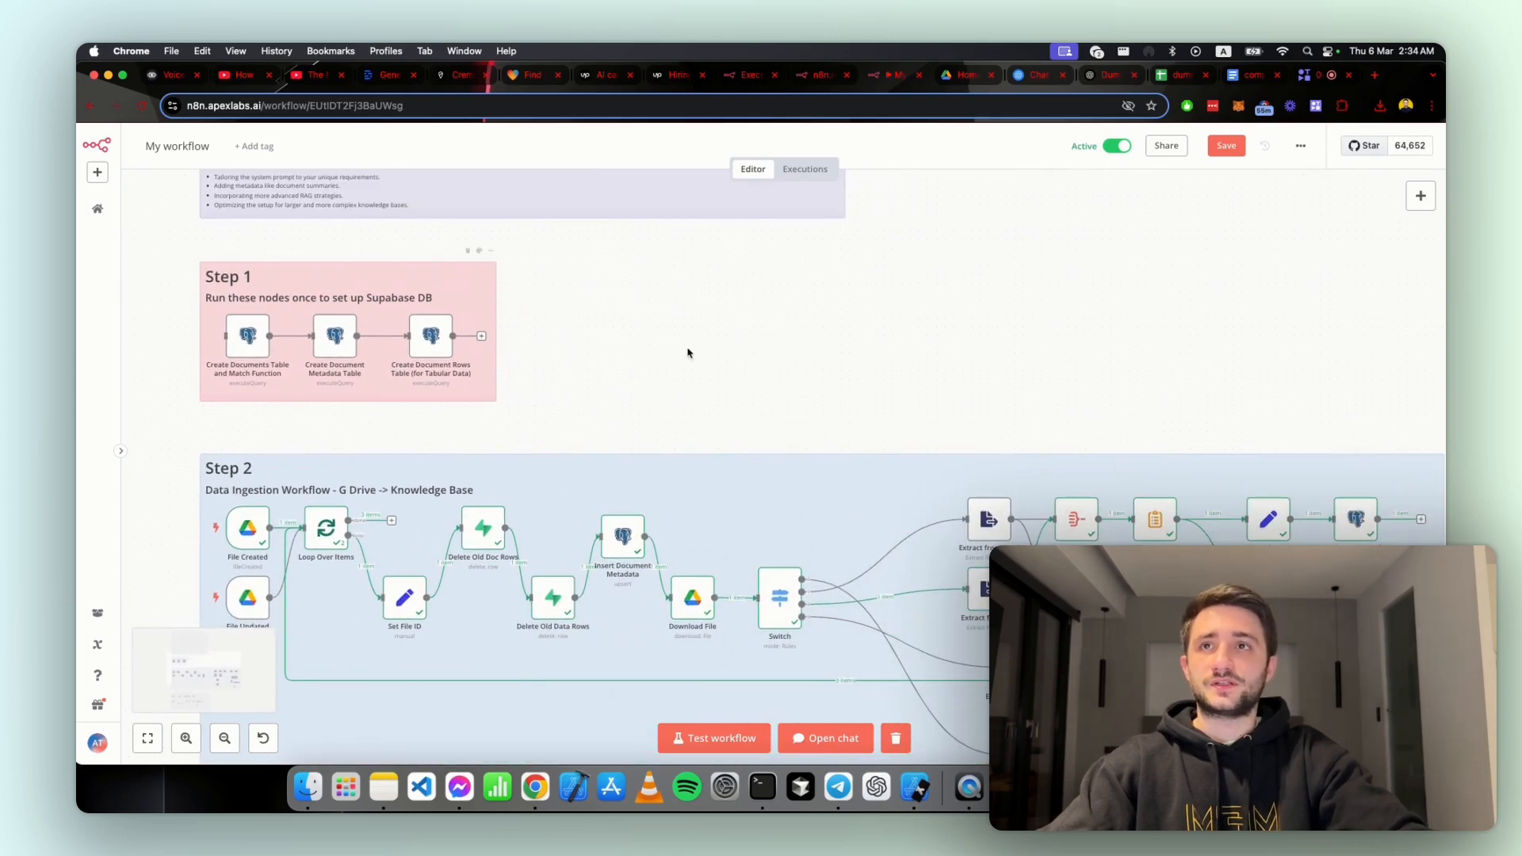
{"action": "scroll", "coordinate": [659, 340], "scroll_direction": "down", "scroll_amount": 5}
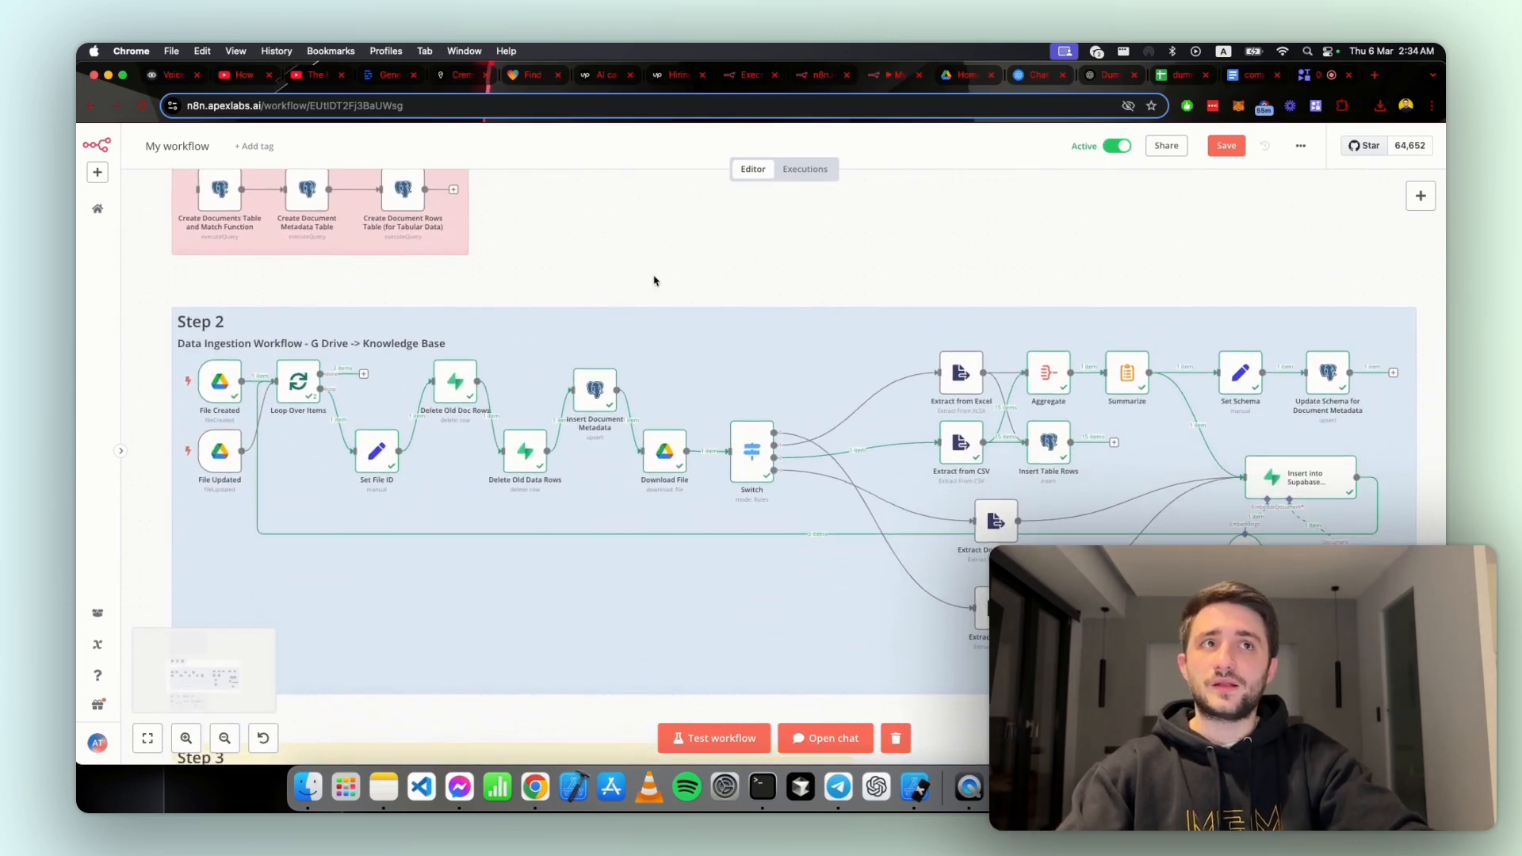
{"action": "scroll", "coordinate": [654, 280], "scroll_direction": "down", "scroll_amount": 2}
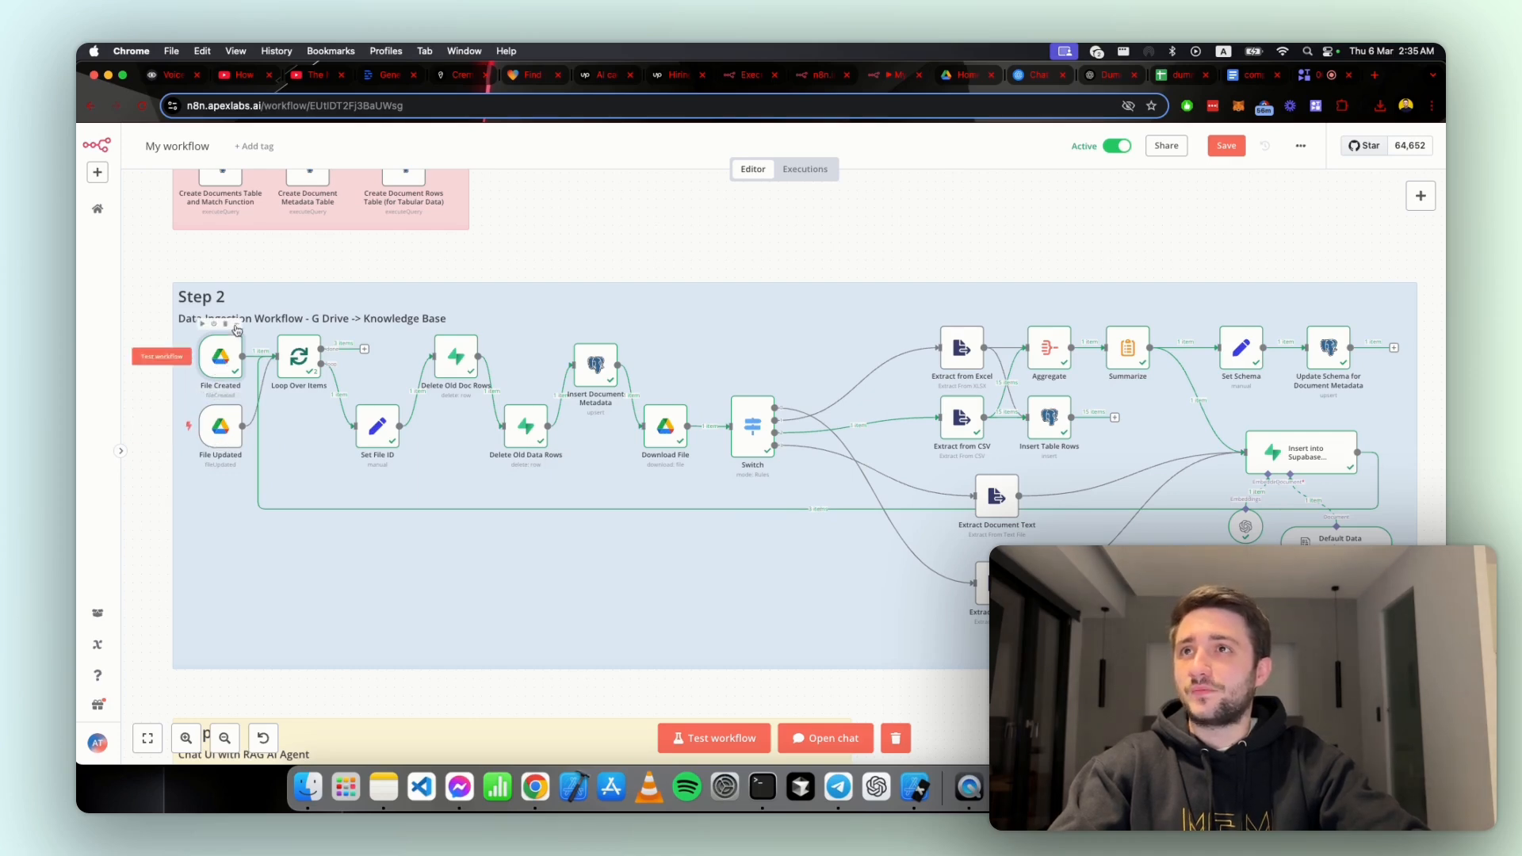
Step: Open the File Created trigger's settings and view the watched N8N Workflow Template folder in Google Drive
{"action": "left_click", "coordinate": [238, 324]}
{"action": "left_click", "coordinate": [251, 343]}
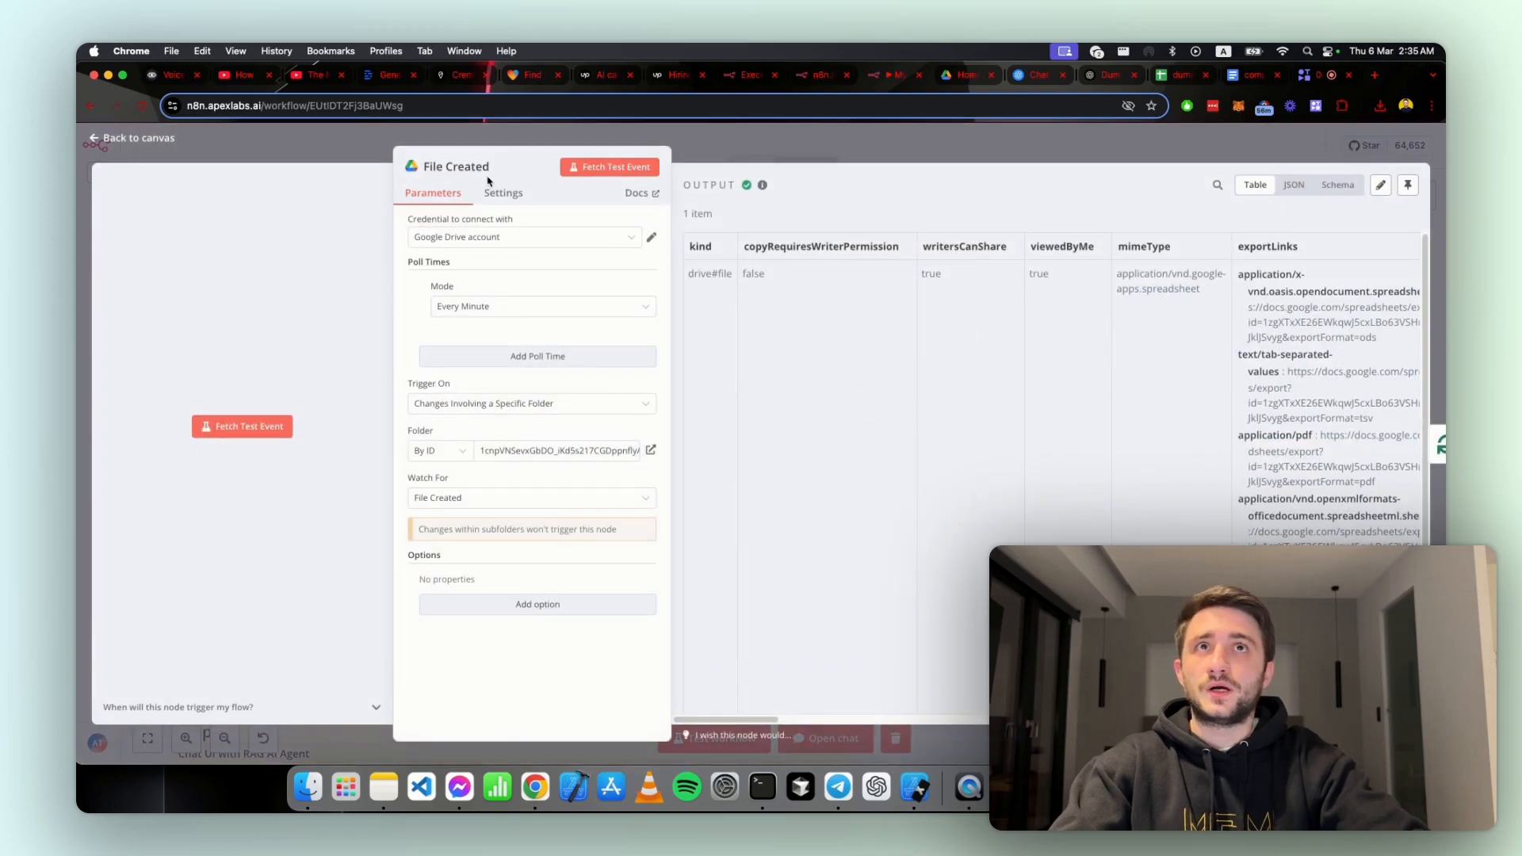
{"action": "left_click", "coordinate": [965, 75]}
{"action": "double_click", "coordinate": [360, 350]}
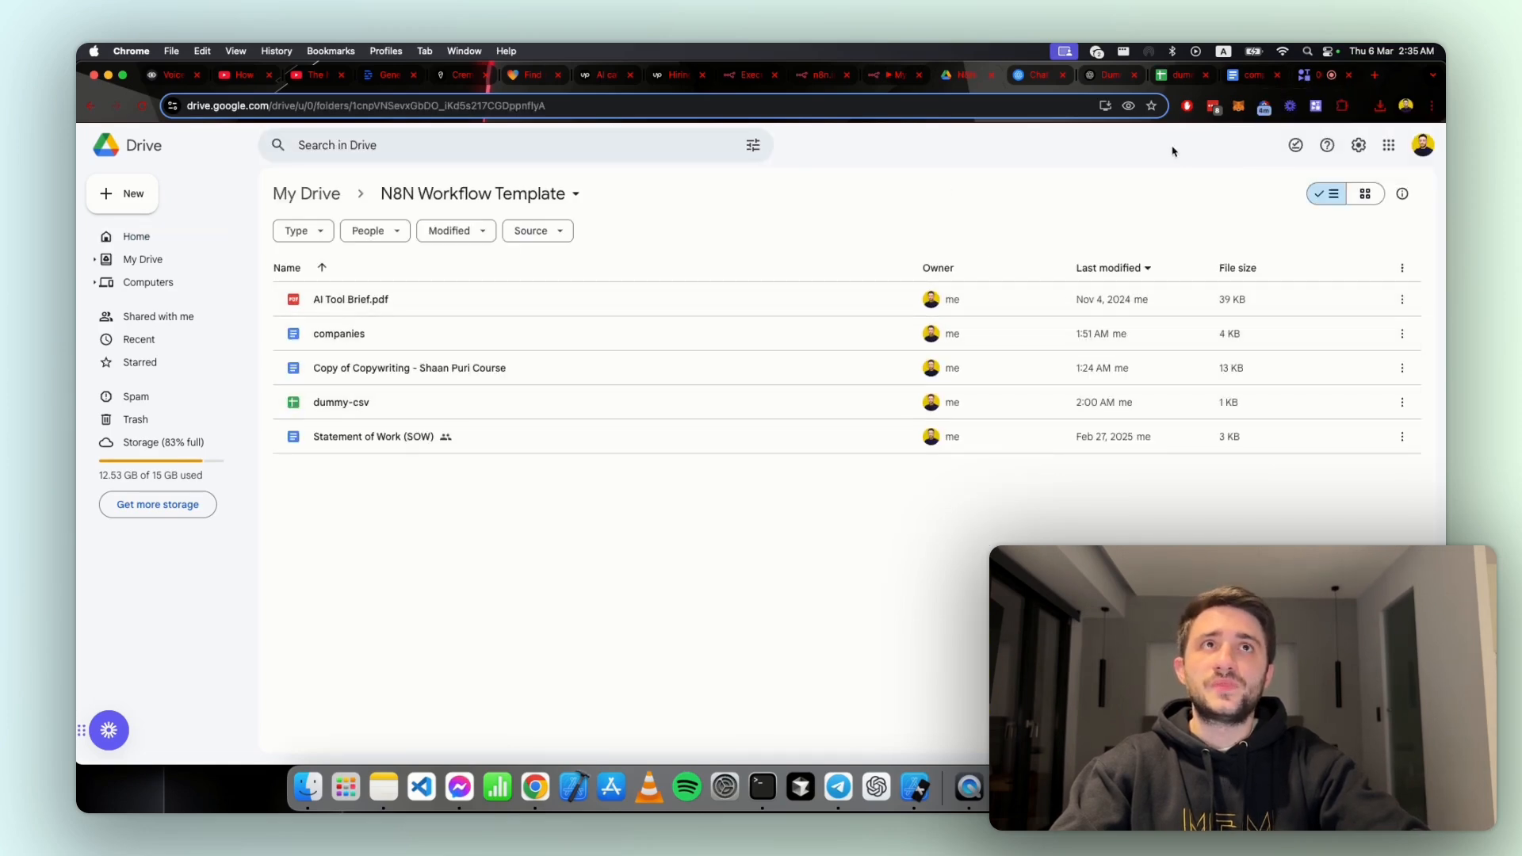
Step: Return to the File Created node in n8n and examine its output columns, including mimeType, webViewLink, id and name
{"action": "left_click", "coordinate": [821, 80]}
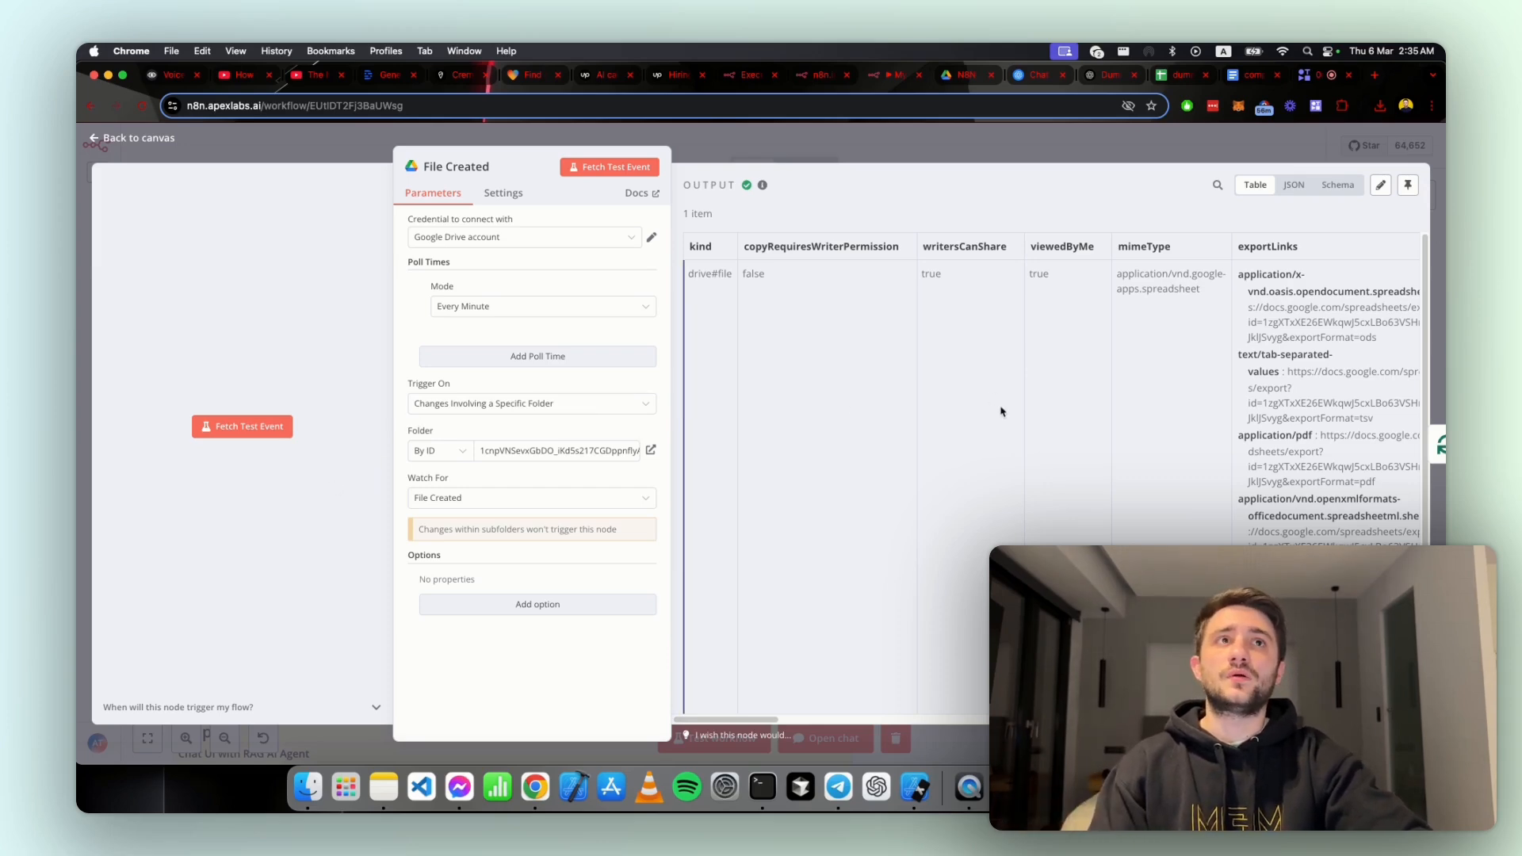
{"action": "scroll", "coordinate": [990, 413], "scroll_direction": "right", "scroll_amount": 7}
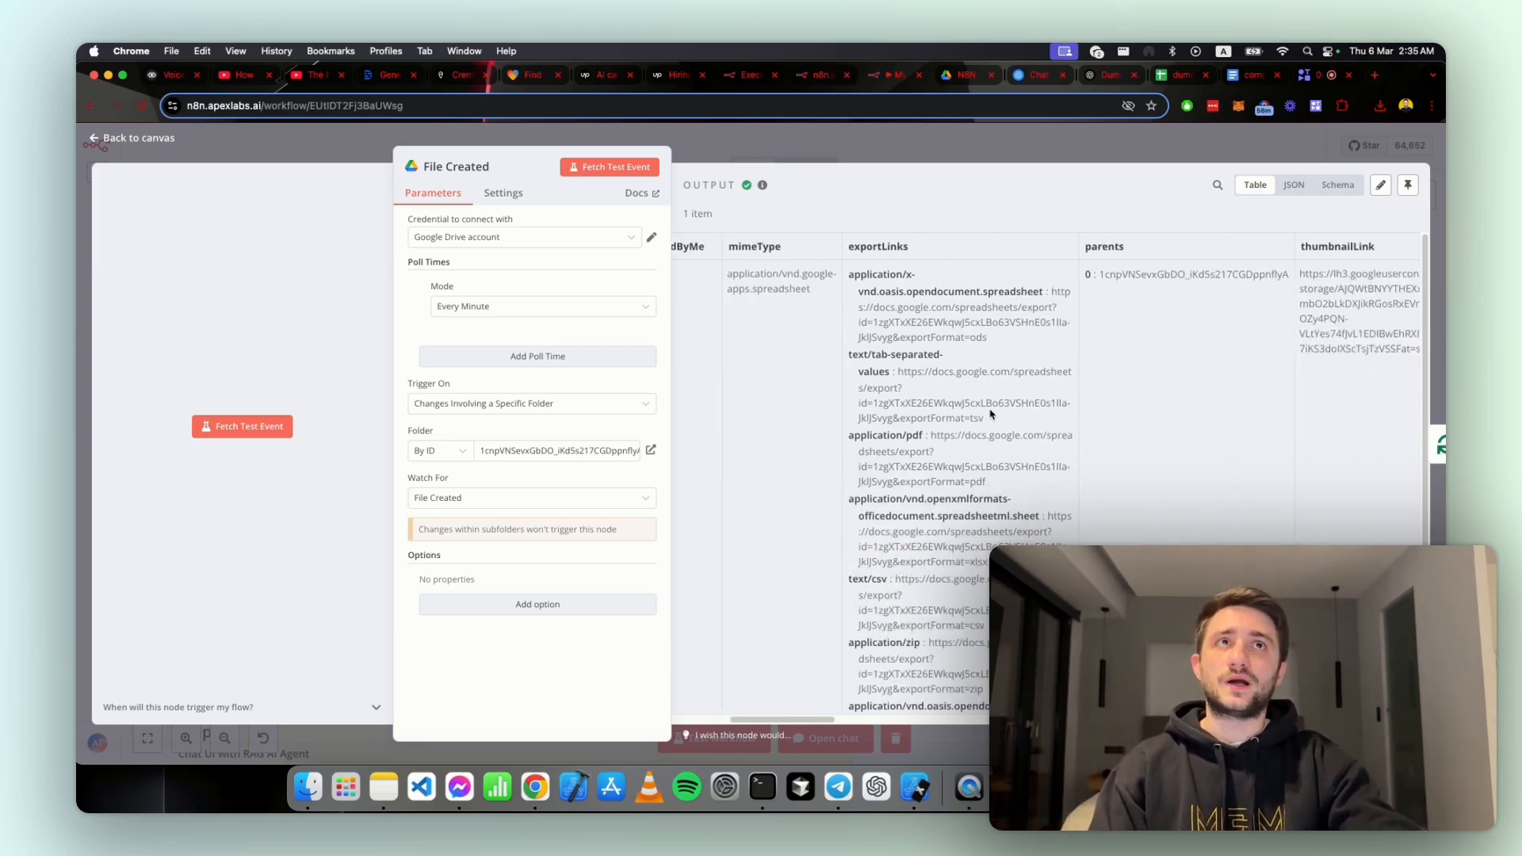
{"action": "scroll", "coordinate": [990, 414], "scroll_direction": "left", "scroll_amount": 5}
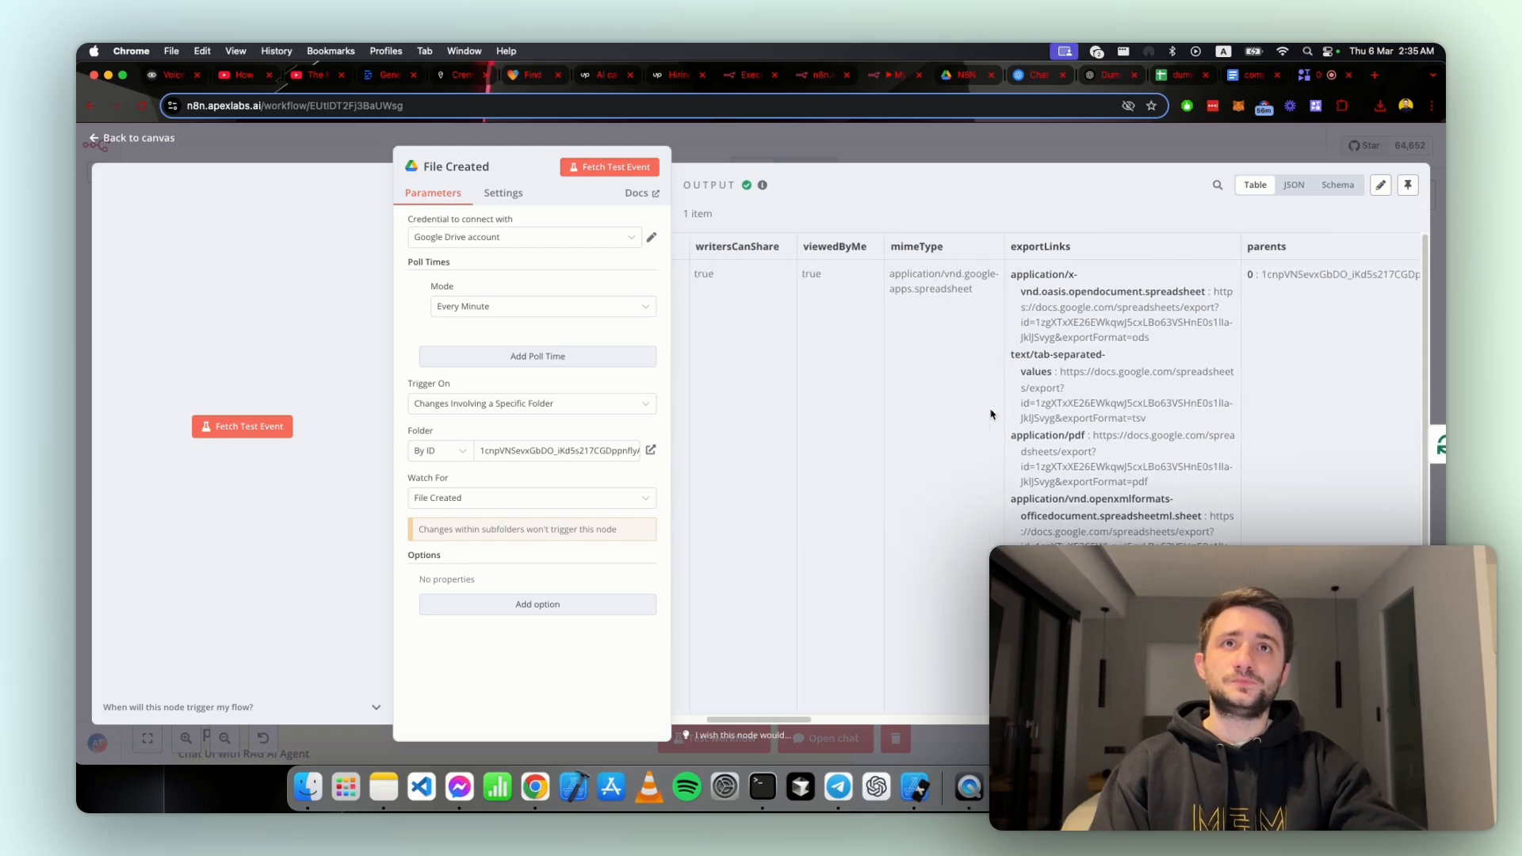
{"action": "scroll", "coordinate": [794, 438], "scroll_direction": "left", "scroll_amount": 2}
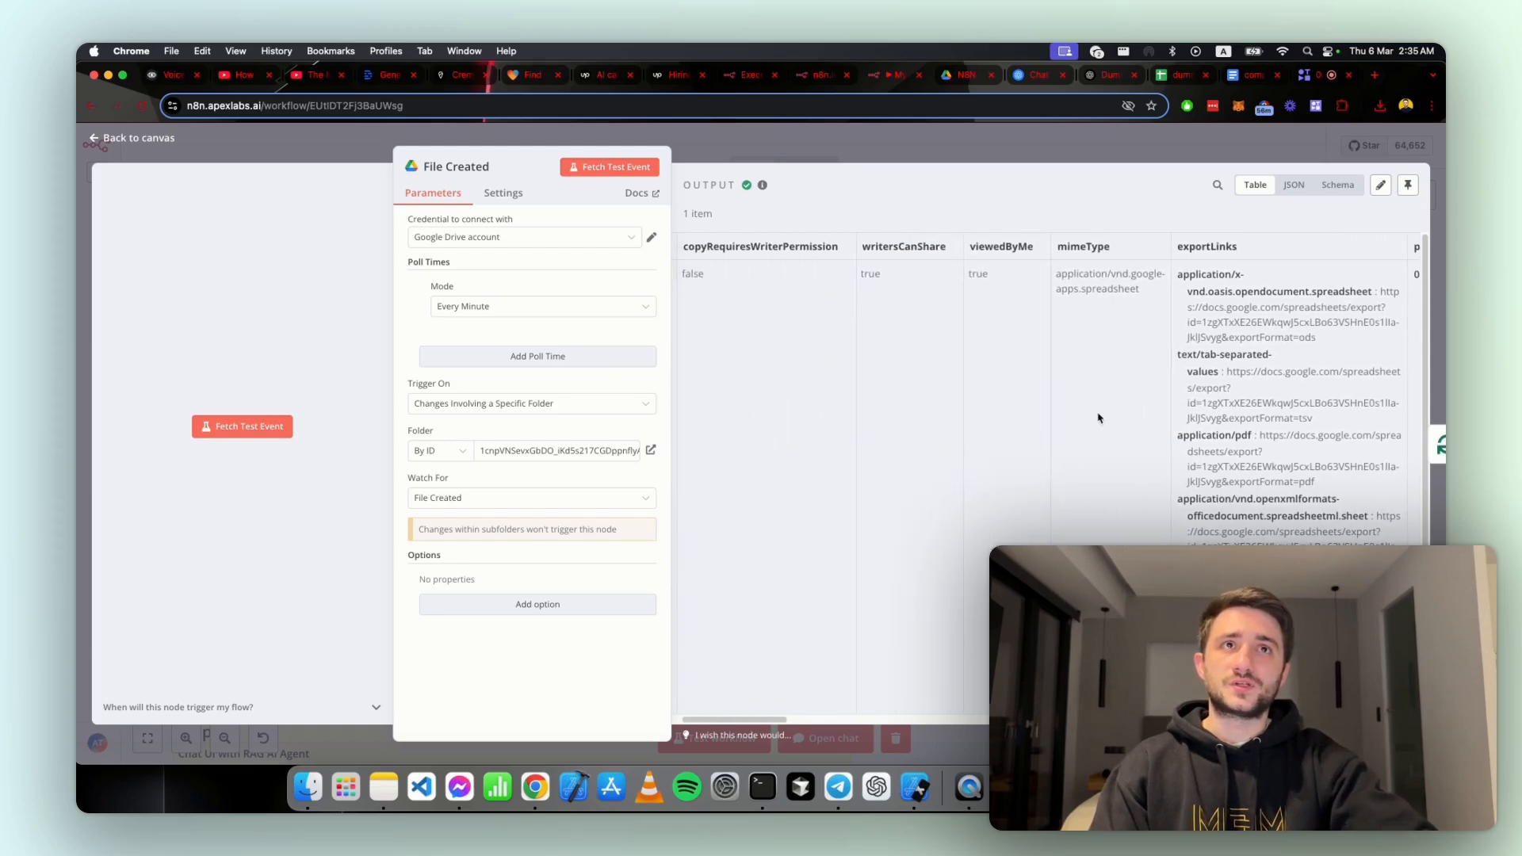
{"action": "scroll", "coordinate": [1107, 294], "scroll_direction": "right", "scroll_amount": 6}
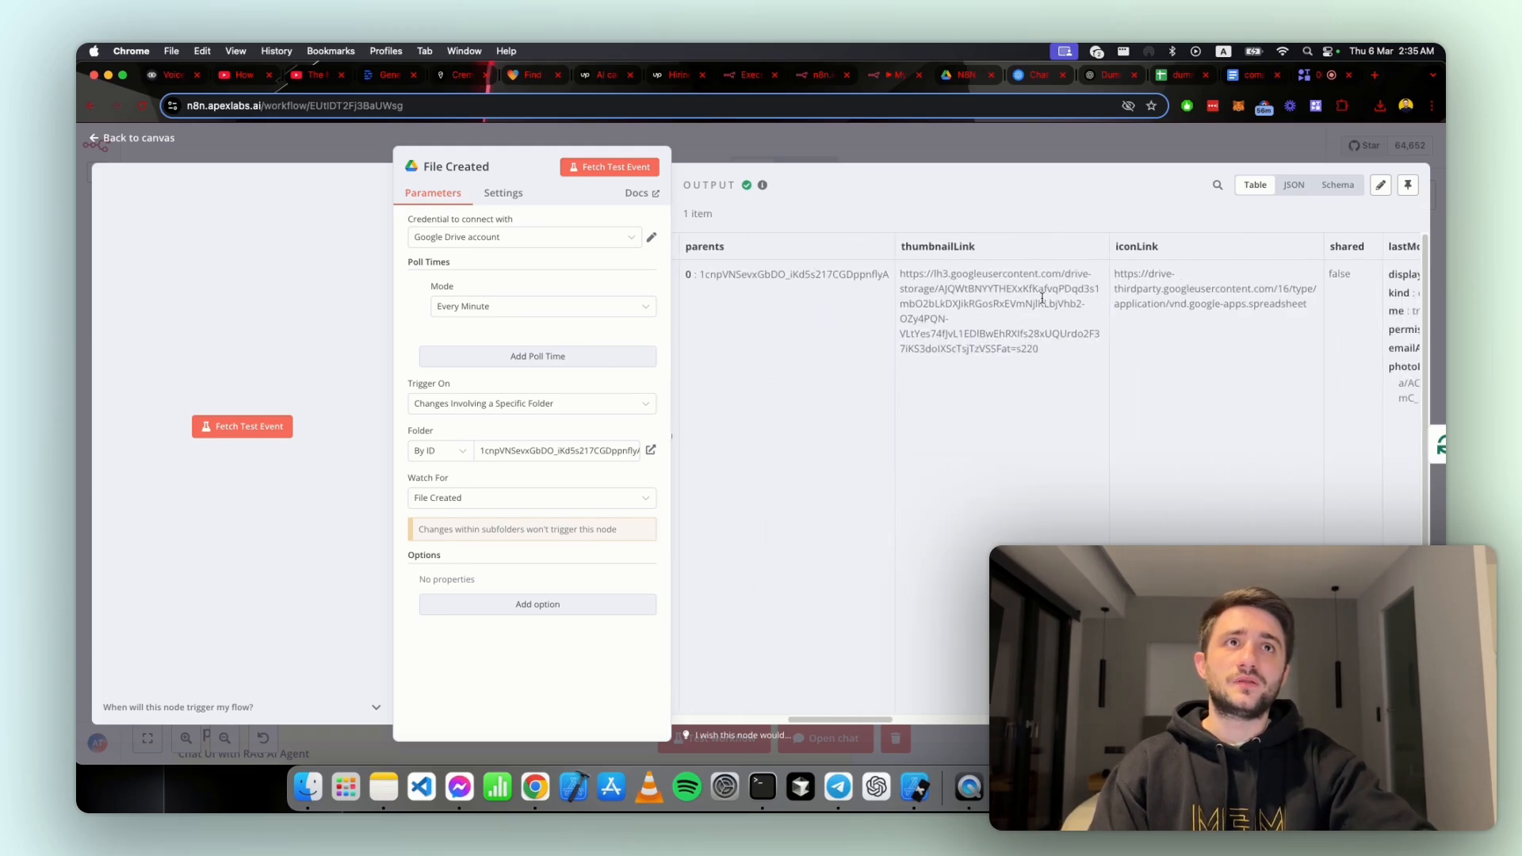
{"action": "scroll", "coordinate": [1305, 341], "scroll_direction": "right", "scroll_amount": 10}
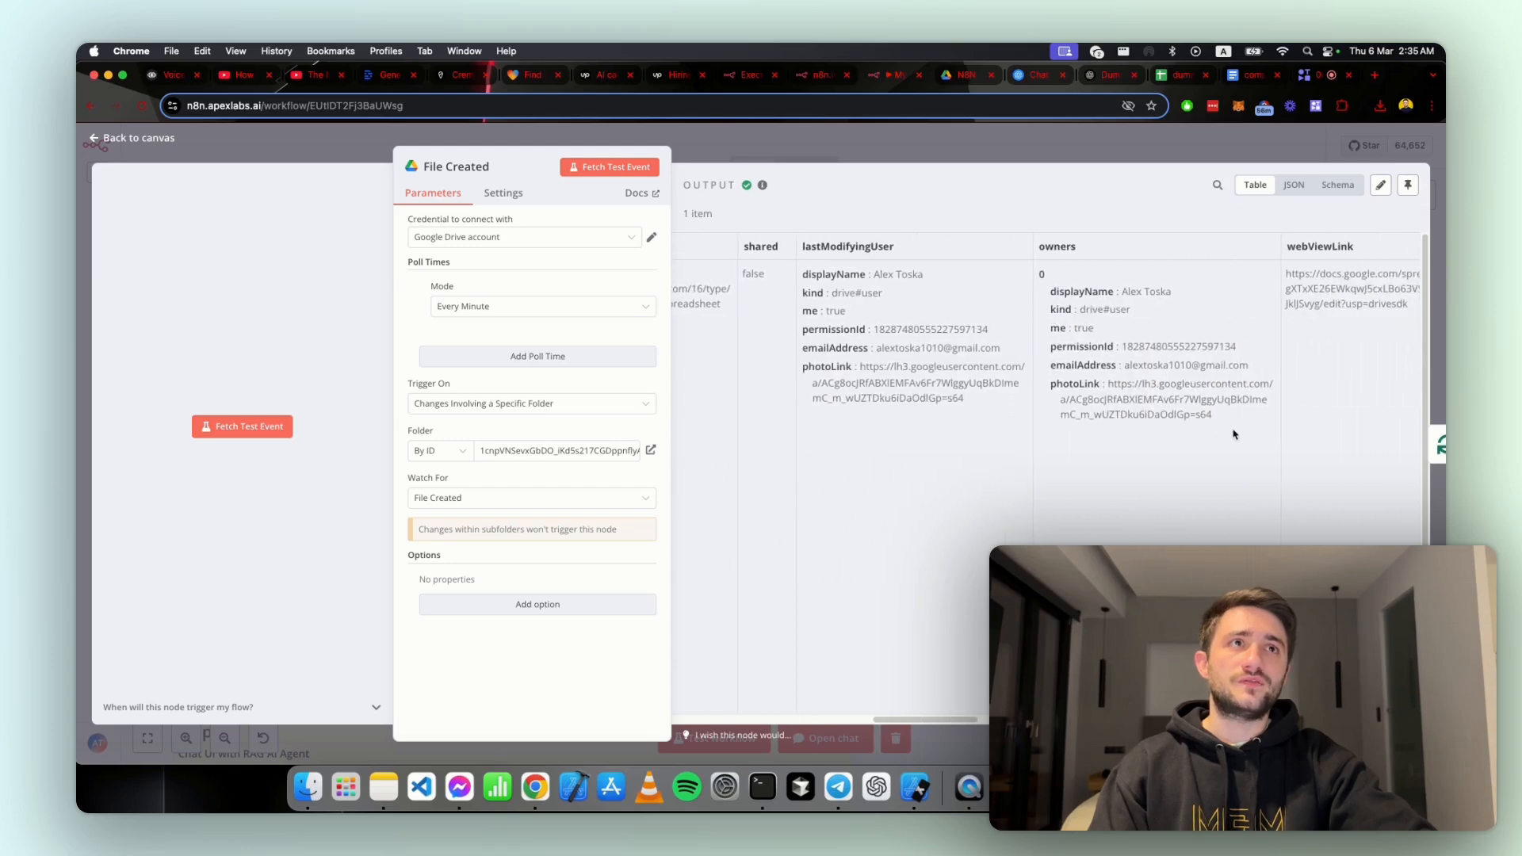
{"action": "scroll", "coordinate": [1066, 353], "scroll_direction": "right", "scroll_amount": 3}
{"action": "scroll", "coordinate": [1031, 349], "scroll_direction": "left", "scroll_amount": 10}
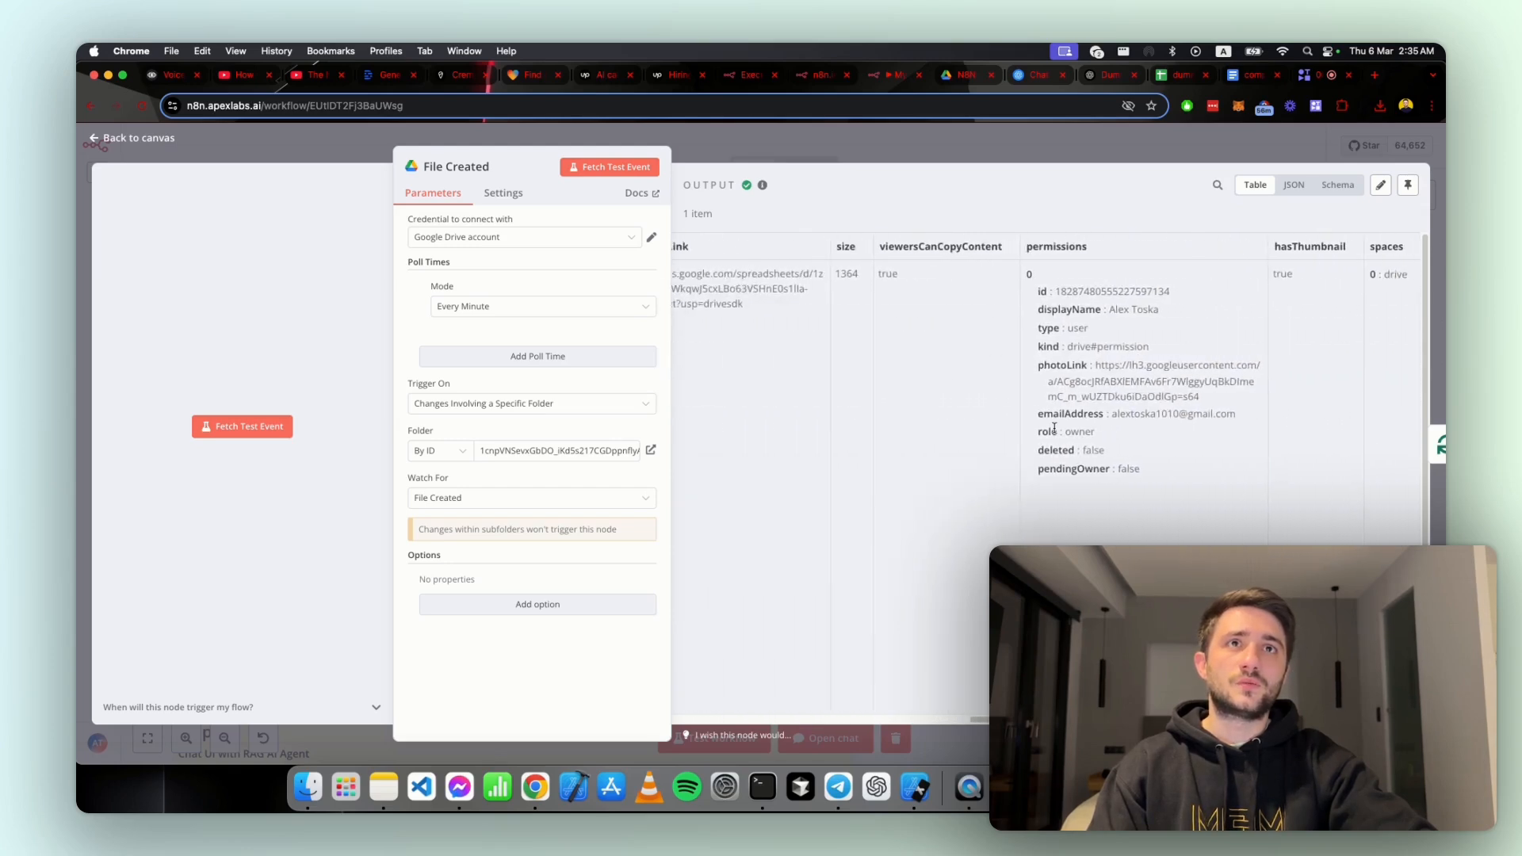
{"action": "scroll", "coordinate": [871, 401], "scroll_direction": "left", "scroll_amount": 10}
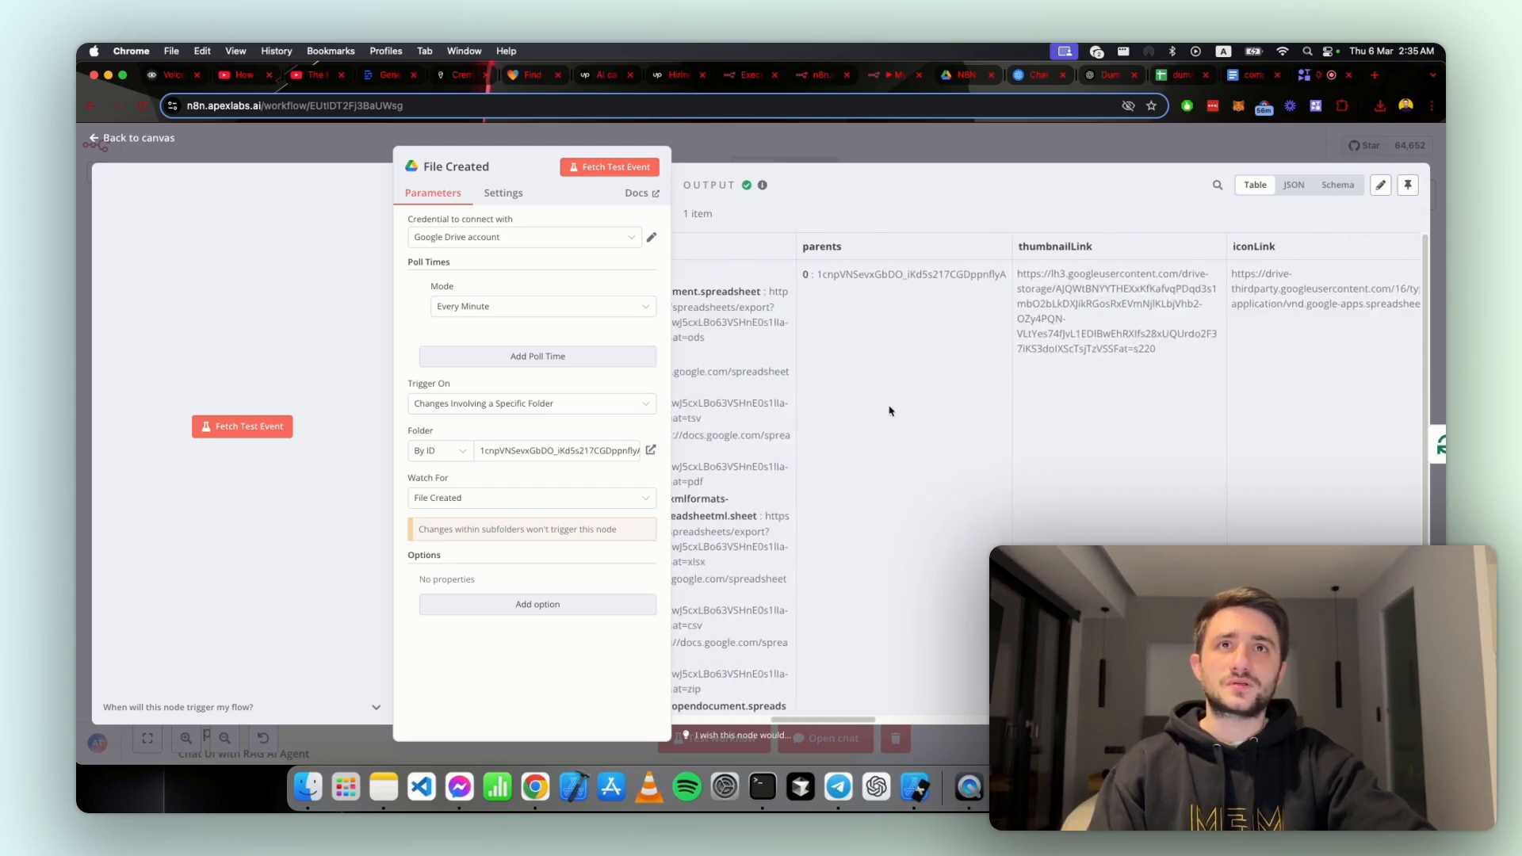
{"action": "scroll", "coordinate": [890, 411], "scroll_direction": "right", "scroll_amount": 7}
{"action": "scroll", "coordinate": [987, 394], "scroll_direction": "right", "scroll_amount": 5}
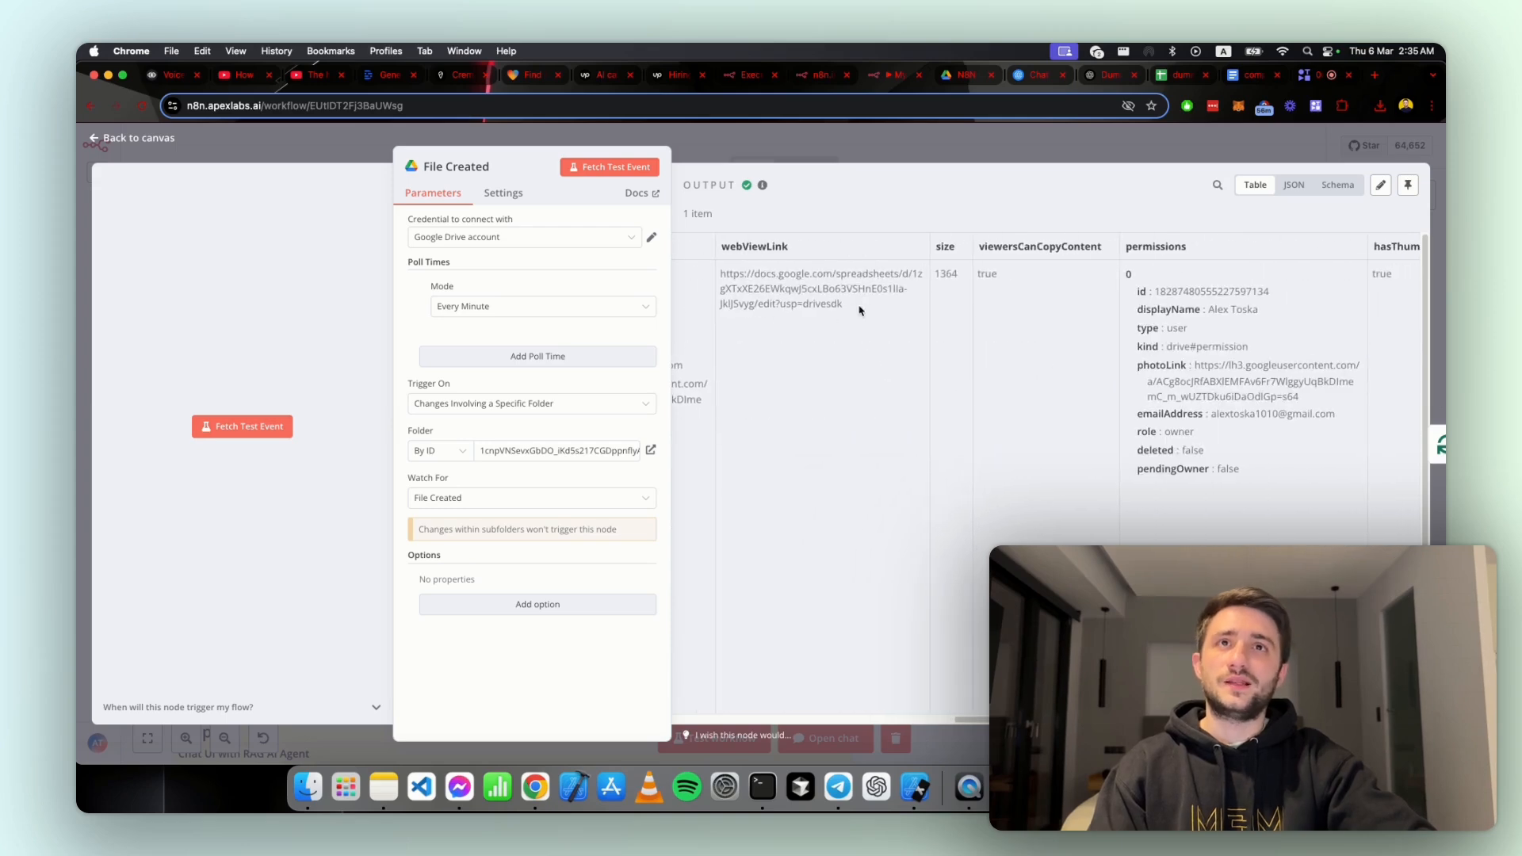
{"action": "scroll", "coordinate": [1171, 339], "scroll_direction": "right", "scroll_amount": 5}
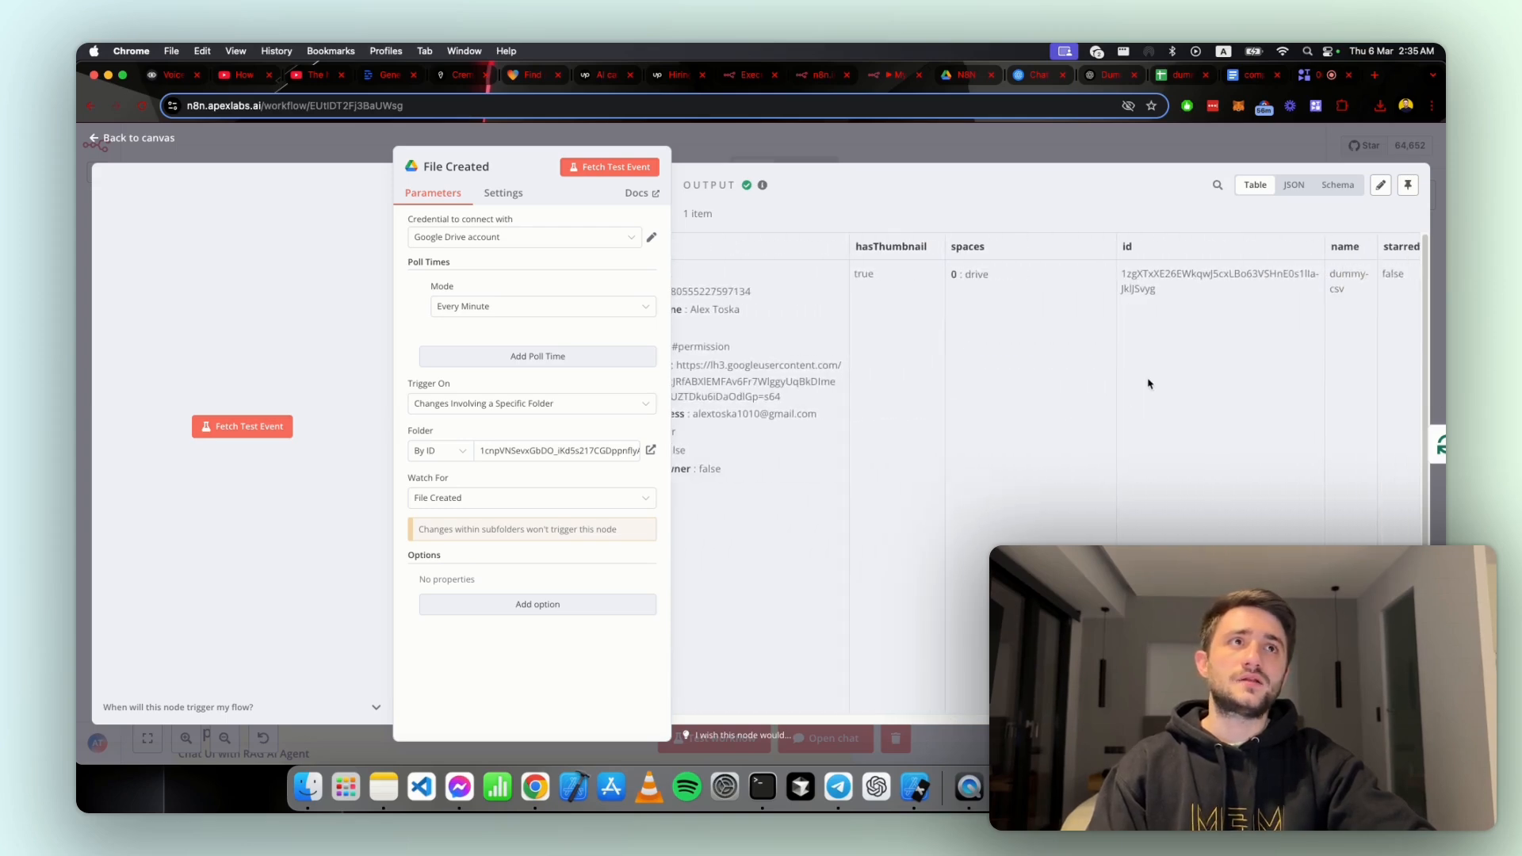
{"action": "scroll", "coordinate": [1150, 383], "scroll_direction": "right", "scroll_amount": 5}
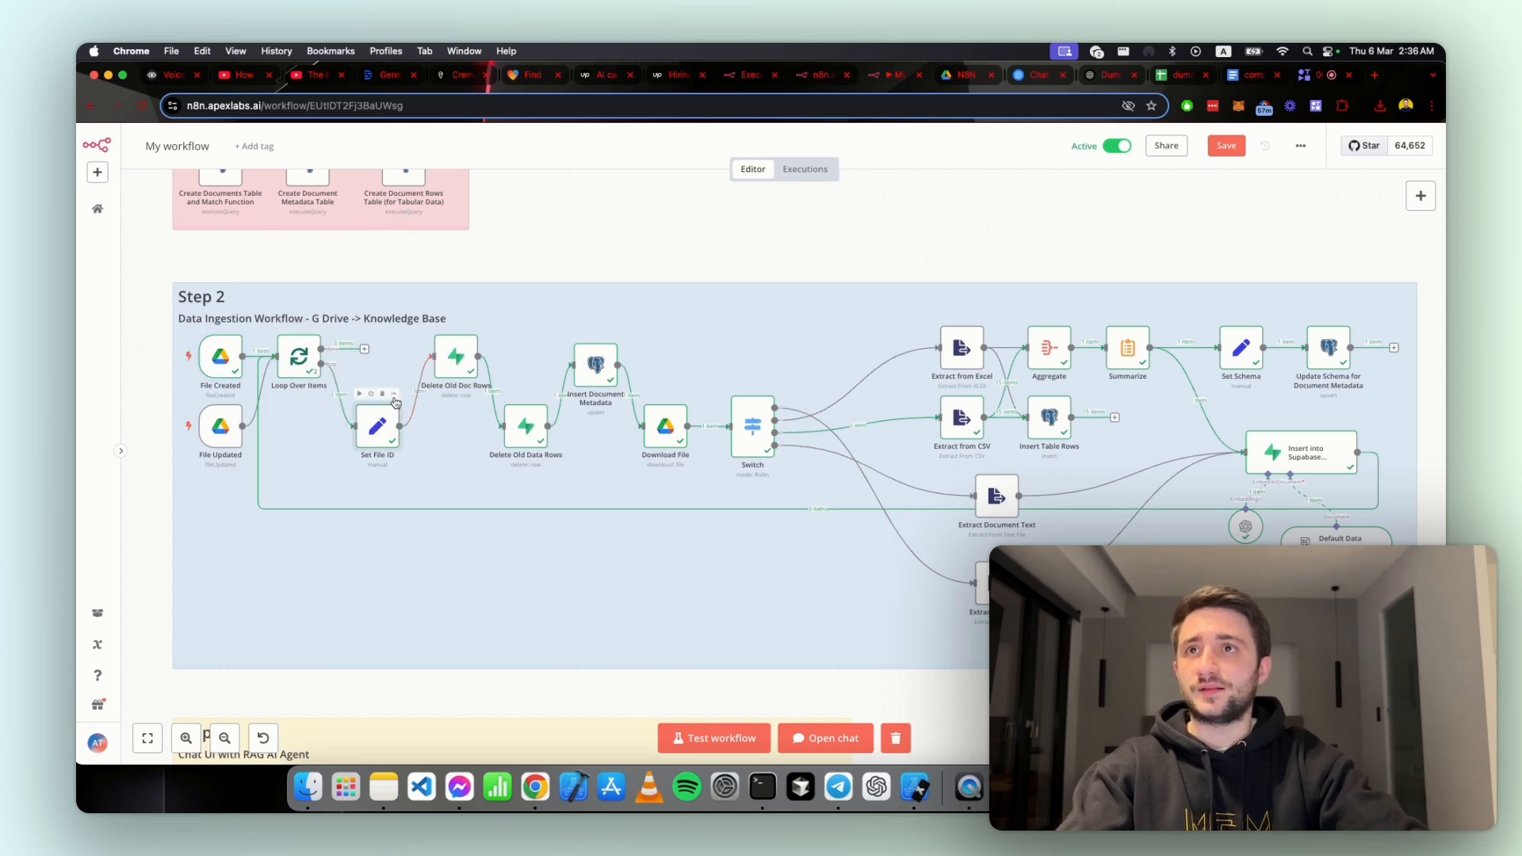
Step: Open the Set File ID node and review its output fields, highlighting spreadsheet in the file_type value
{"action": "right_click", "coordinate": [395, 404]}
{"action": "key", "text": "Return"}
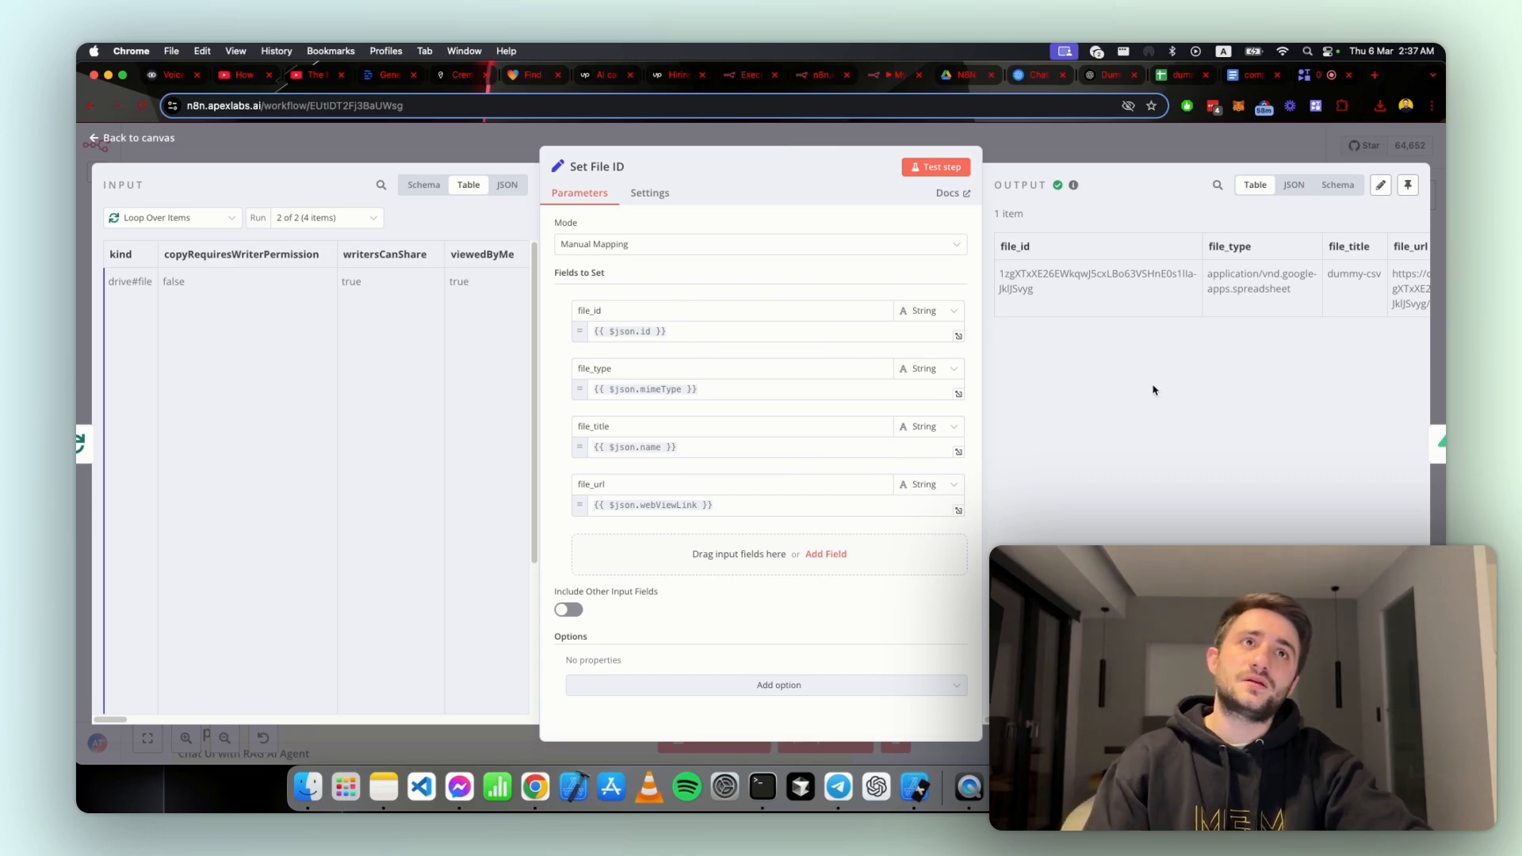
{"action": "left_click_drag", "start_coordinate": [1288, 290], "coordinate": [1235, 289]}
{"action": "scroll", "coordinate": [1260, 317], "scroll_direction": "right", "scroll_amount": 3}
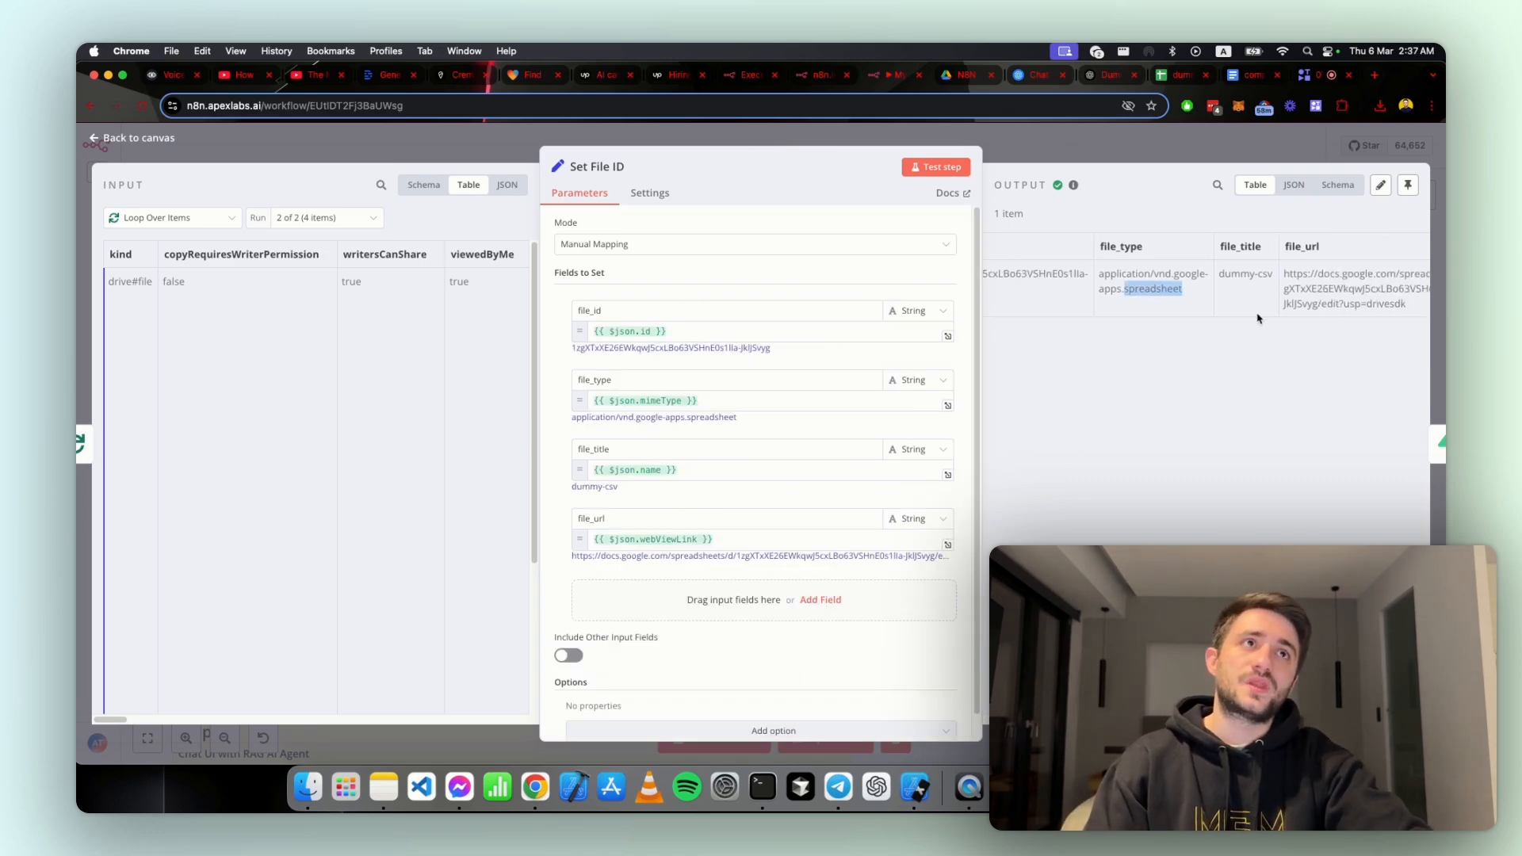
{"action": "scroll", "coordinate": [1251, 318], "scroll_direction": "left", "scroll_amount": 3}
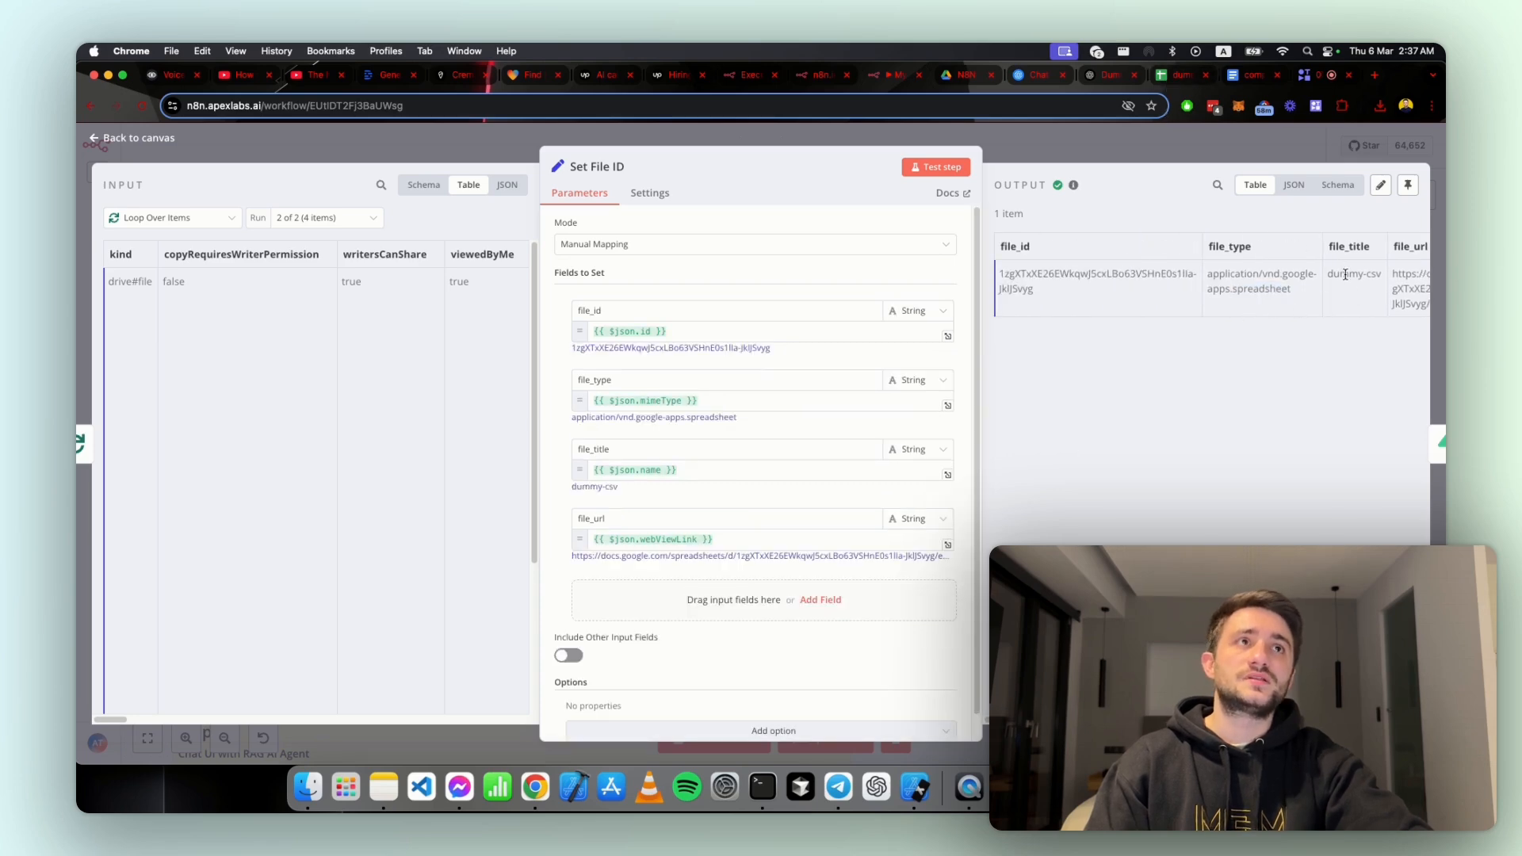
Step: Switch to the dummy-csv spreadsheet in Google Sheets to view its source data
{"action": "left_click", "coordinate": [1158, 76]}
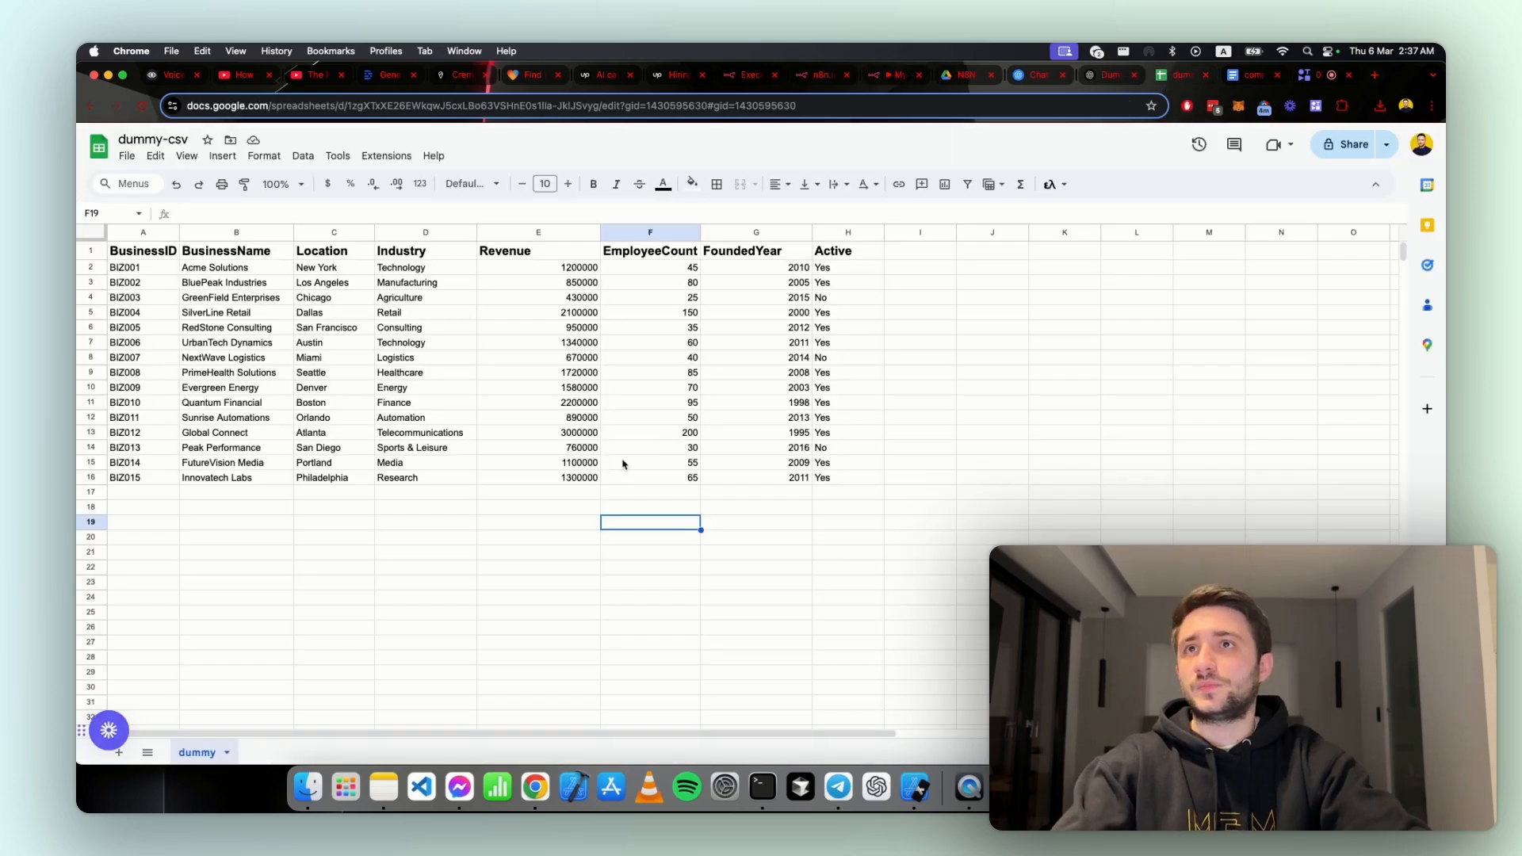
Step: Highlight the business records in cells A1:E8 of the dummy-csv sheet to review the source data
{"action": "left_click", "coordinate": [617, 481]}
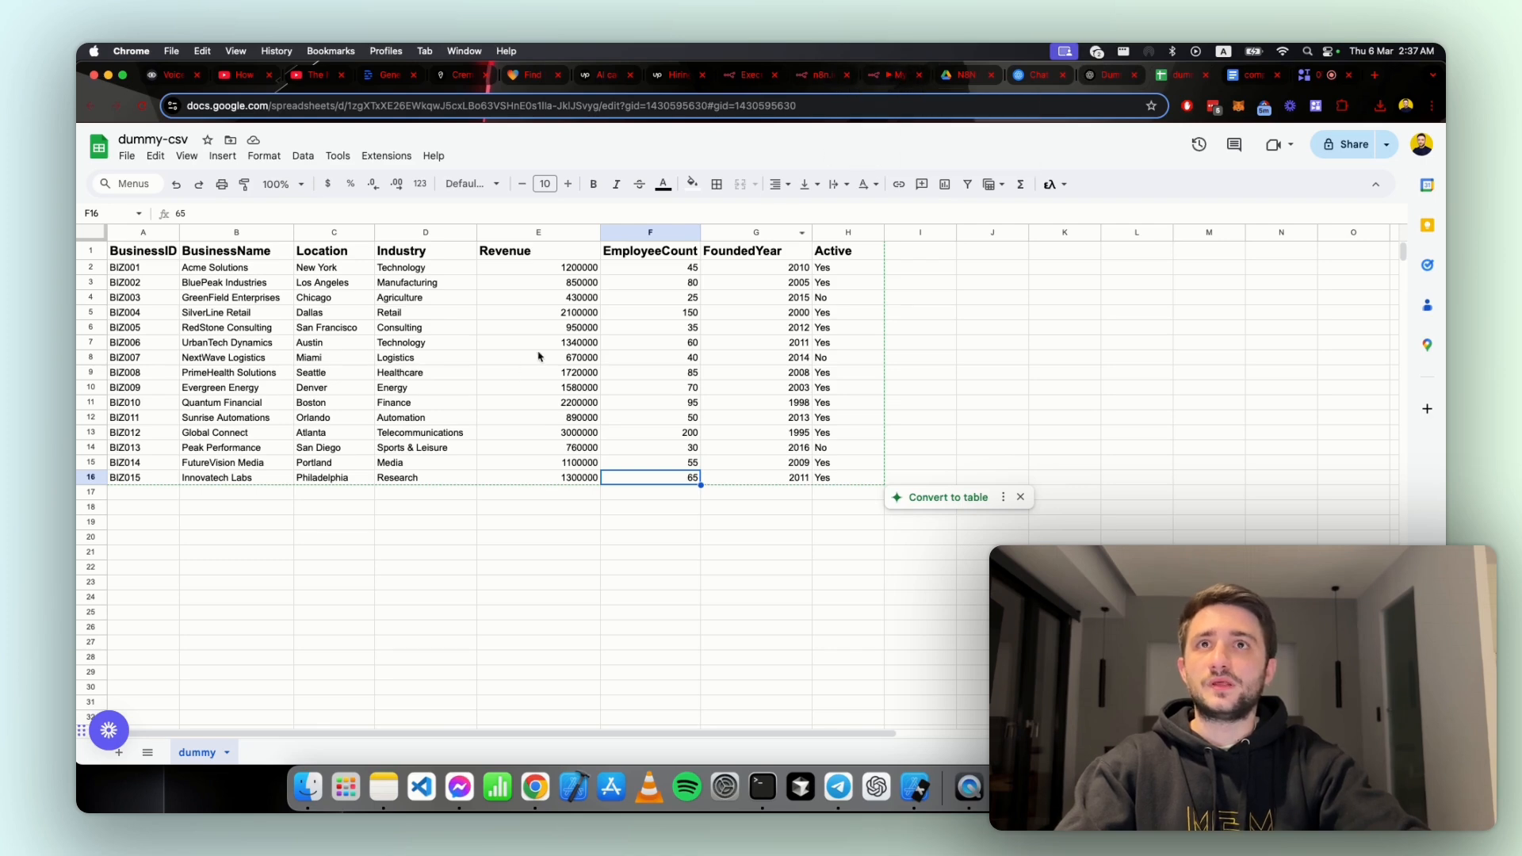
{"action": "left_click", "coordinate": [343, 343]}
{"action": "left_click_drag", "start_coordinate": [143, 252], "coordinate": [521, 357]}
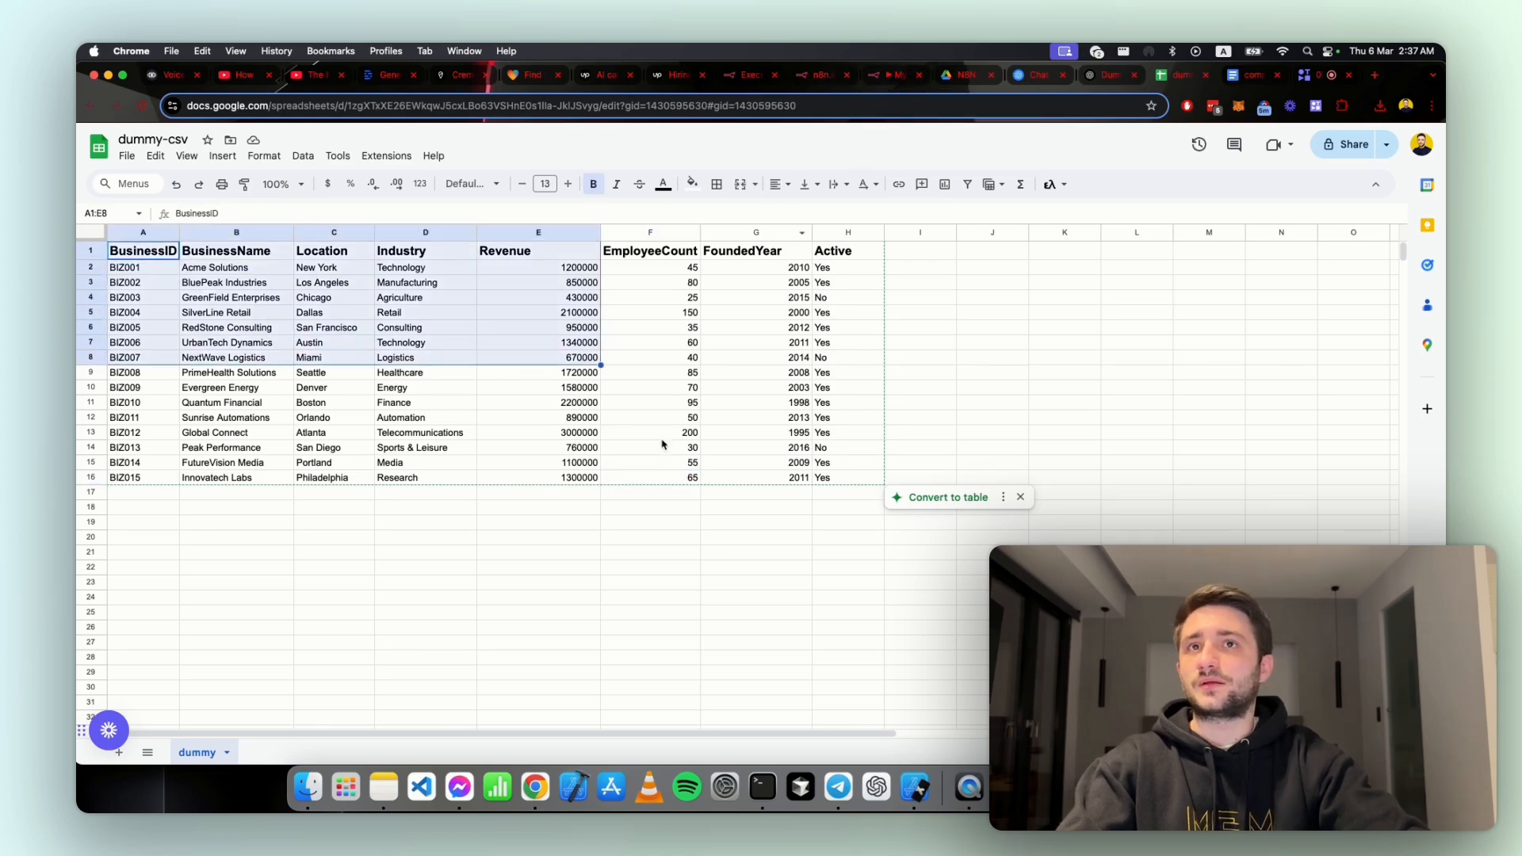
{"action": "left_click", "coordinate": [680, 477]}
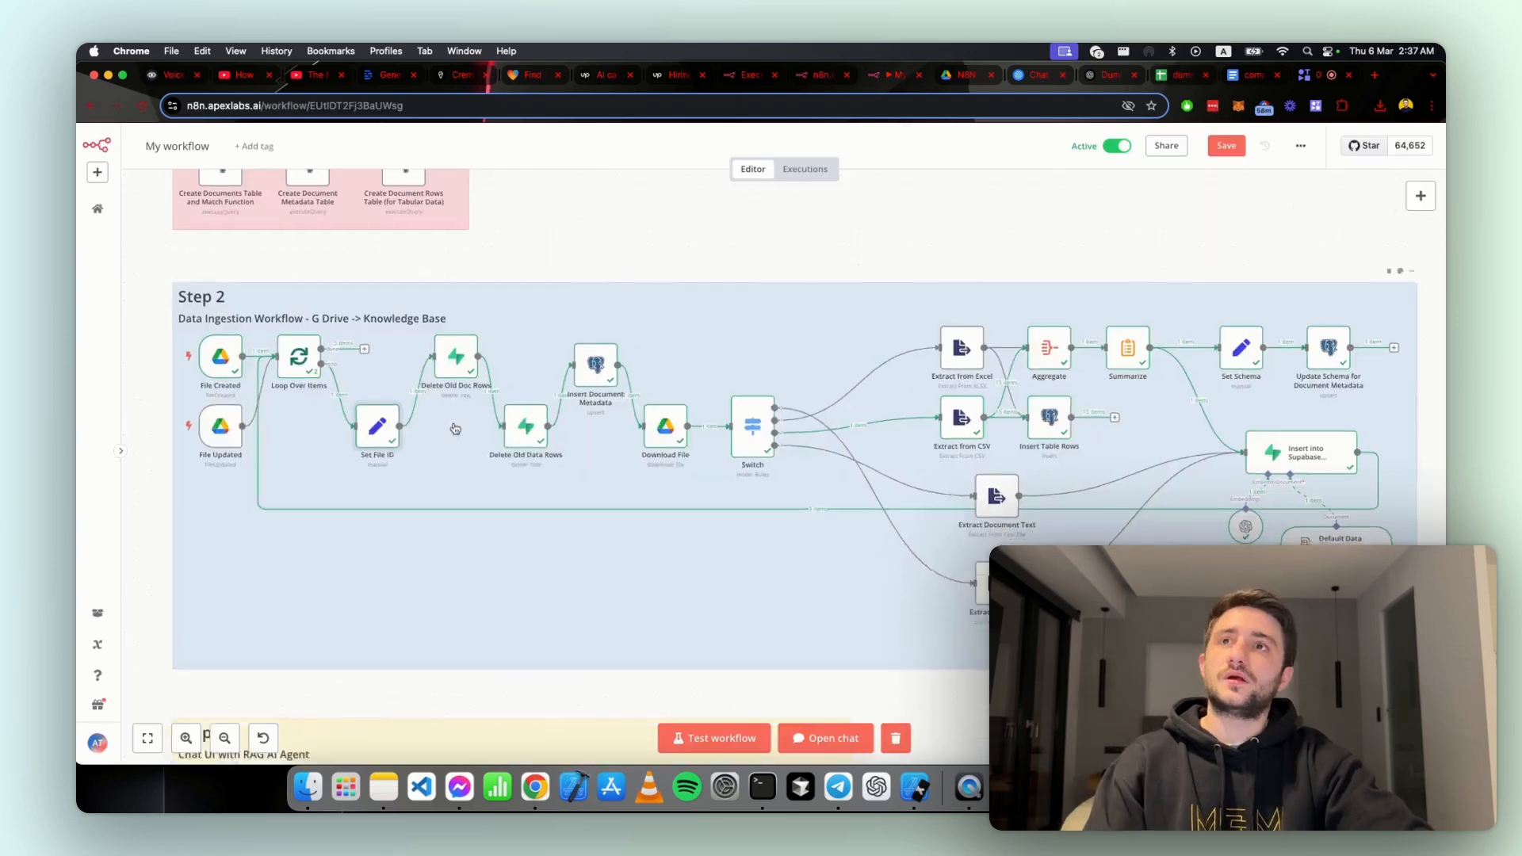
Step: Return to the n8n workflow and review the Insert Document Metadata node's target table and the id, title and url value mappings
{"action": "scroll", "coordinate": [442, 478], "scroll_direction": "up", "scroll_amount": 3}
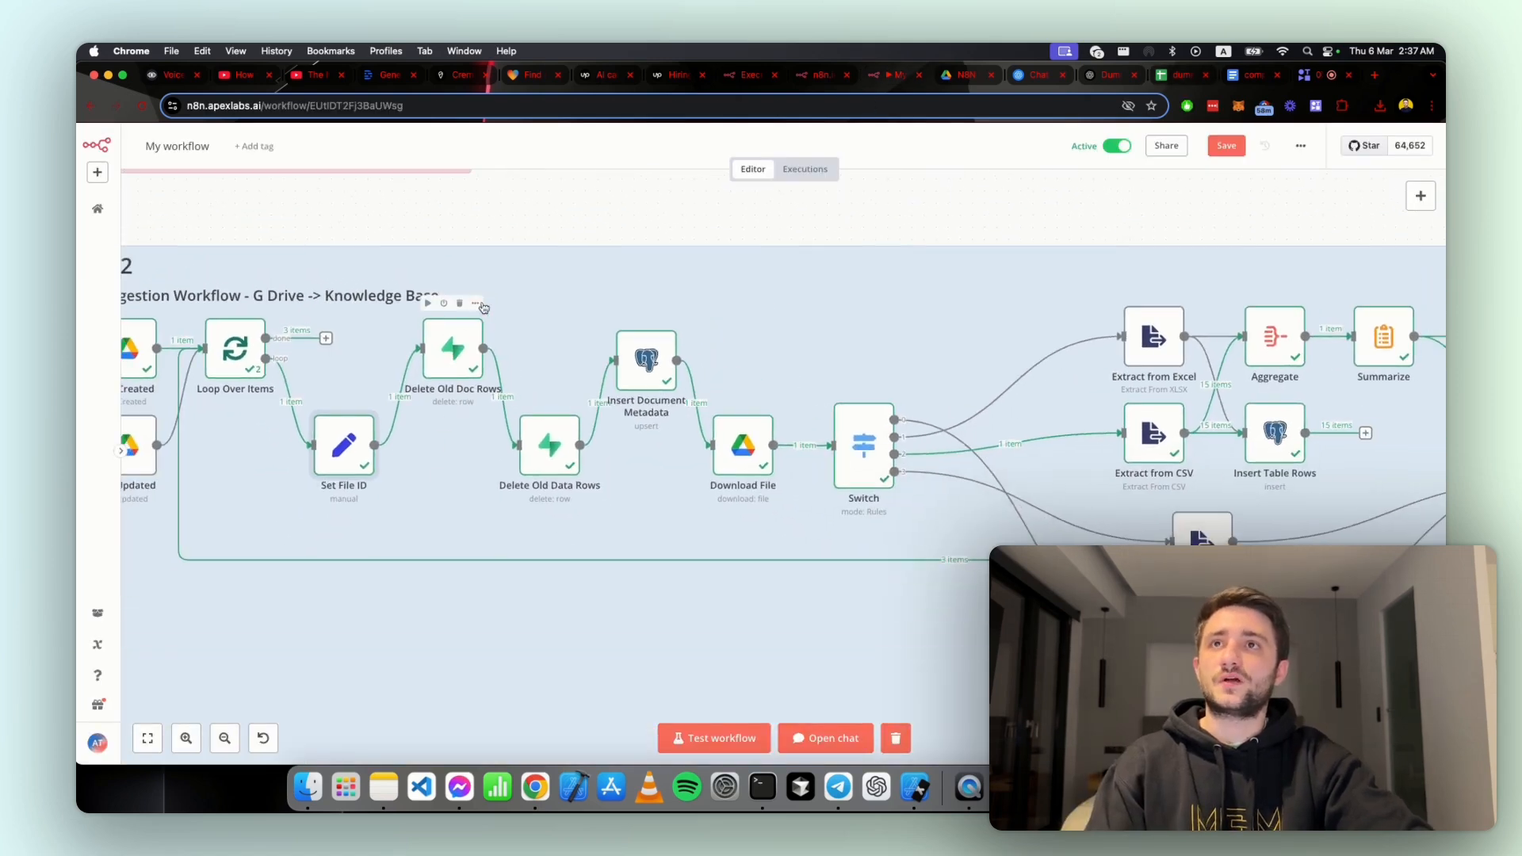
{"action": "left_click_drag", "start_coordinate": [485, 310], "coordinate": [633, 298]}
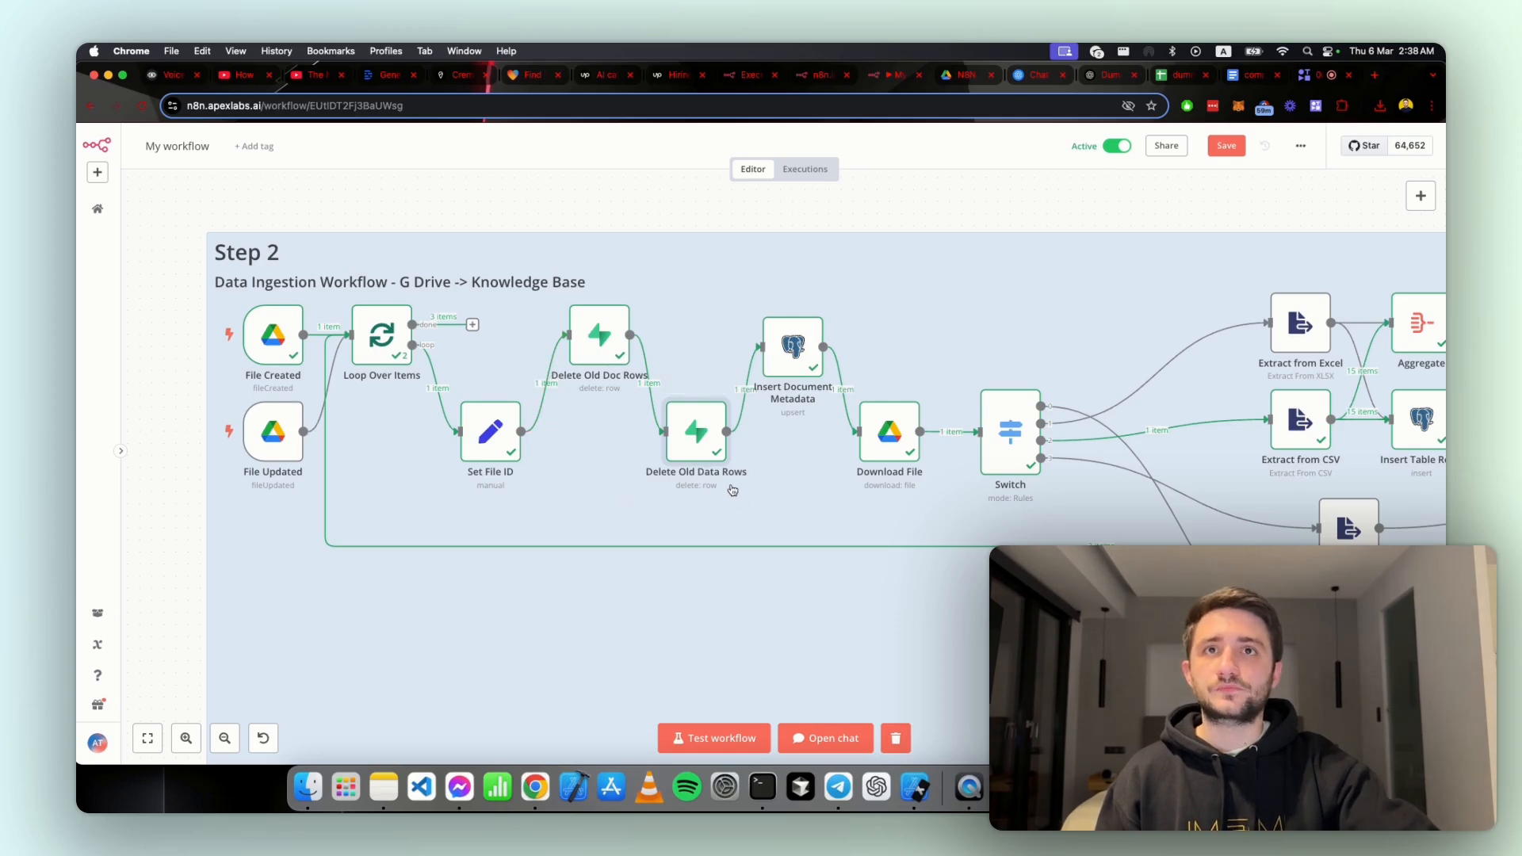
{"action": "left_click_drag", "start_coordinate": [764, 500], "coordinate": [710, 489]}
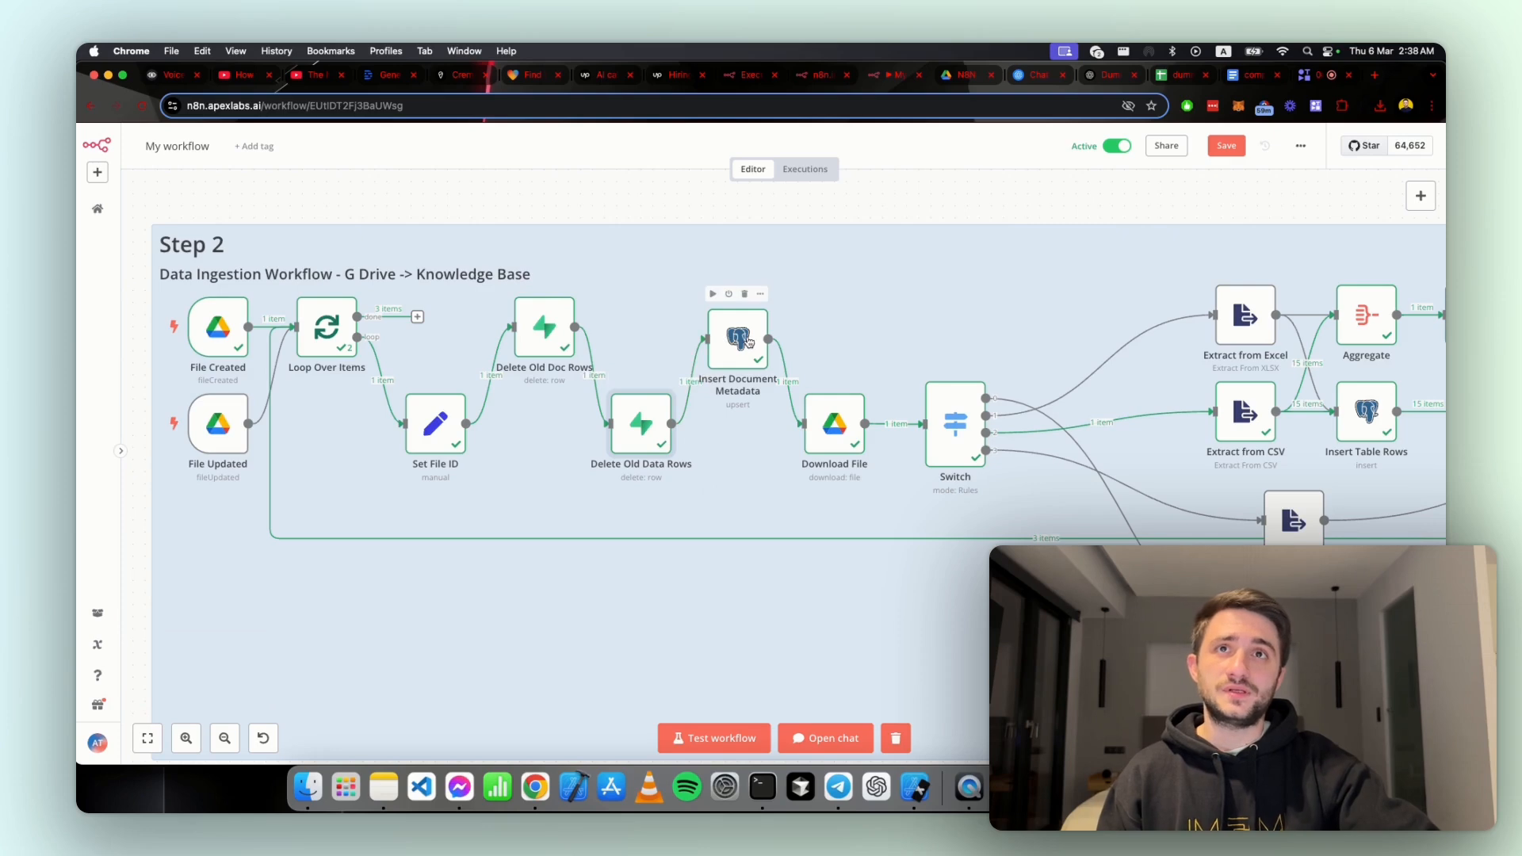
{"action": "left_click", "coordinate": [763, 295]}
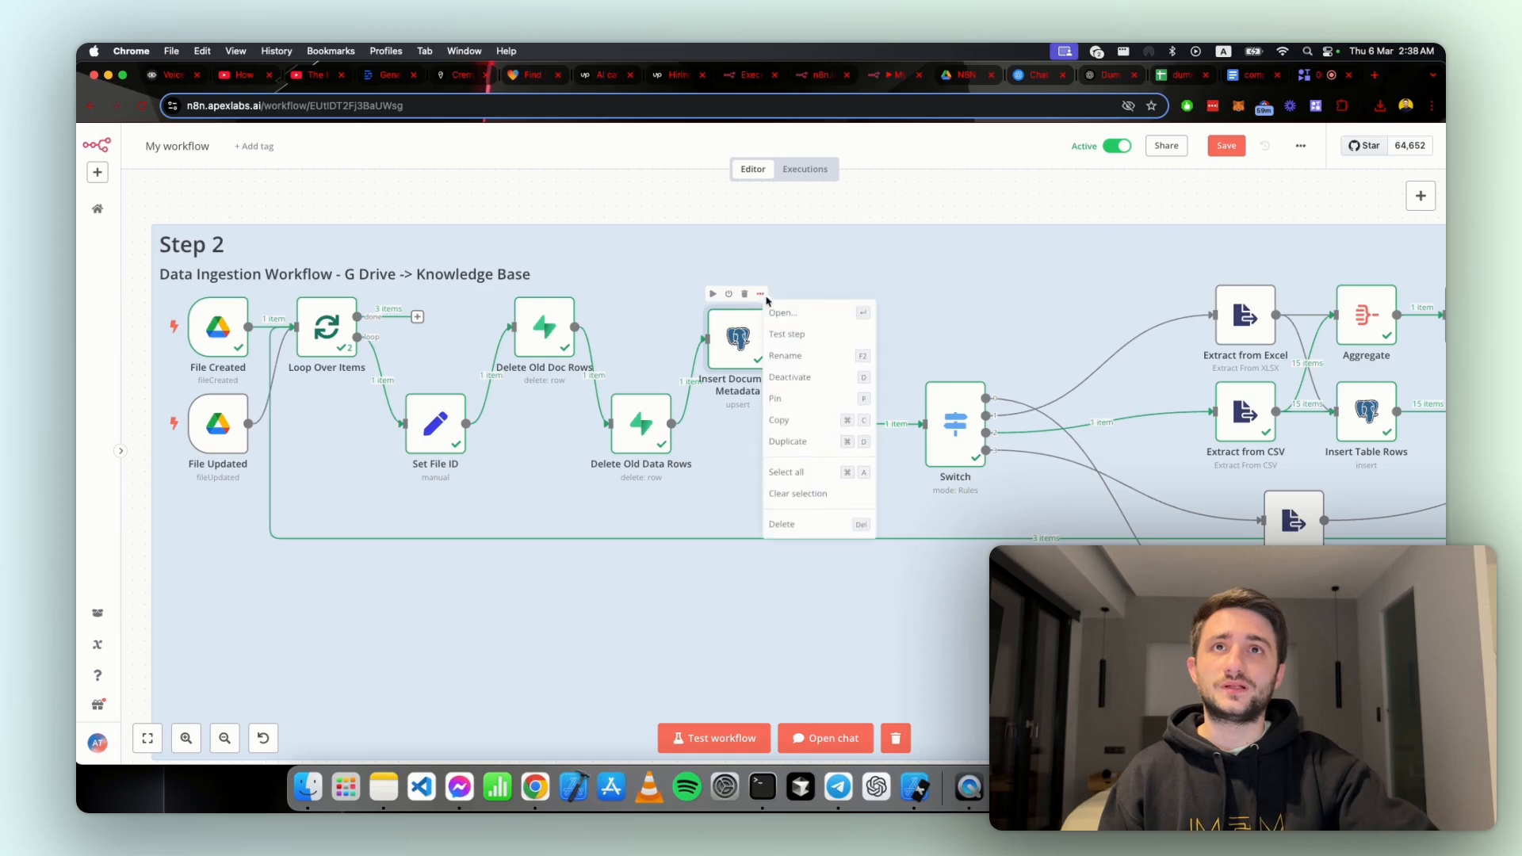
{"action": "left_click", "coordinate": [787, 325]}
{"action": "scroll", "coordinate": [787, 332], "scroll_direction": "down", "scroll_amount": 3}
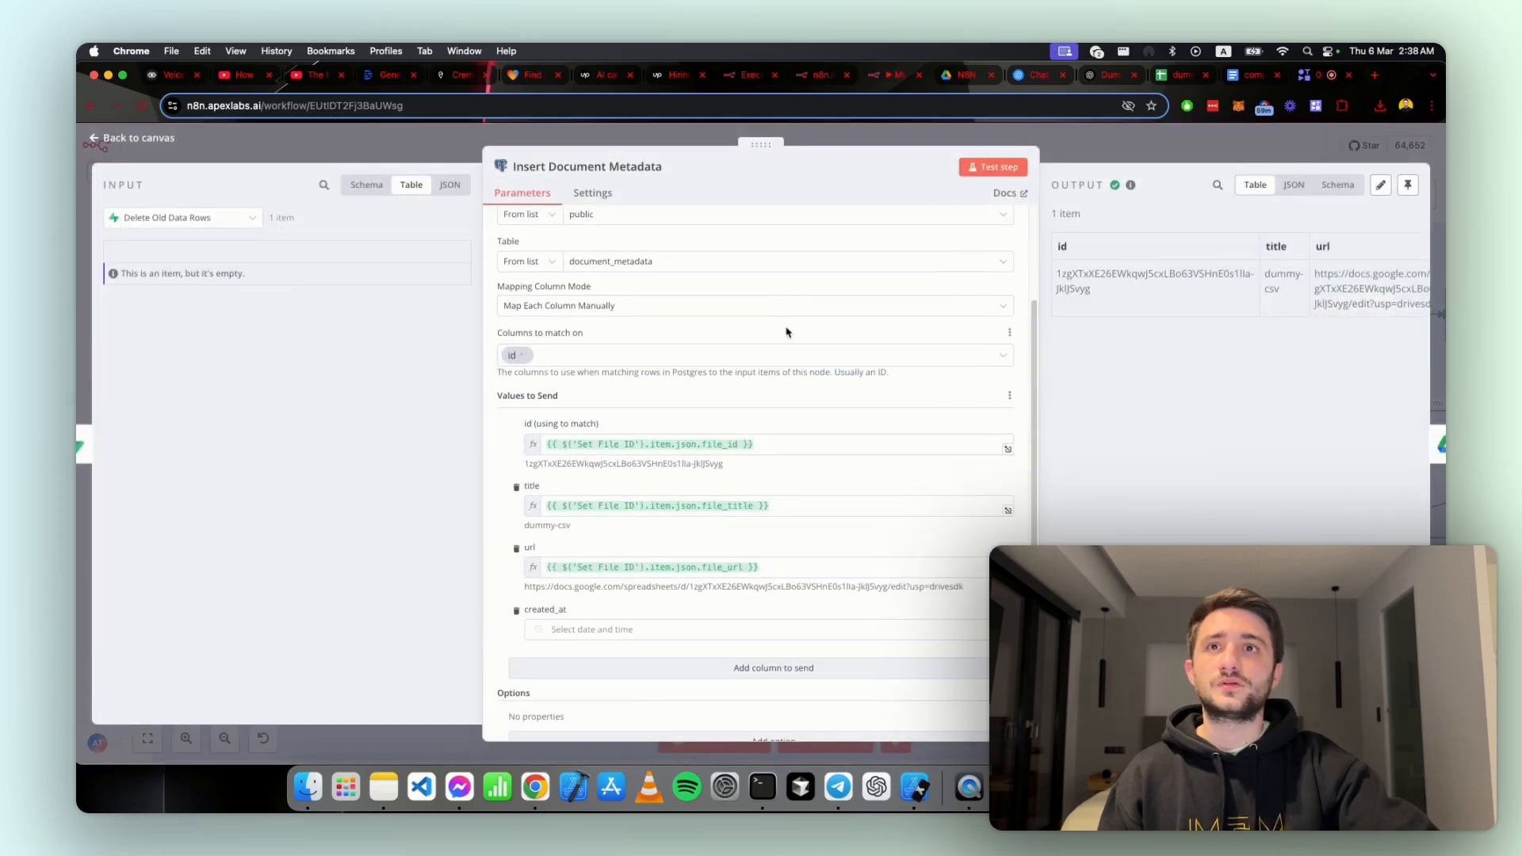
{"action": "scroll", "coordinate": [643, 436], "scroll_direction": "up", "scroll_amount": 3}
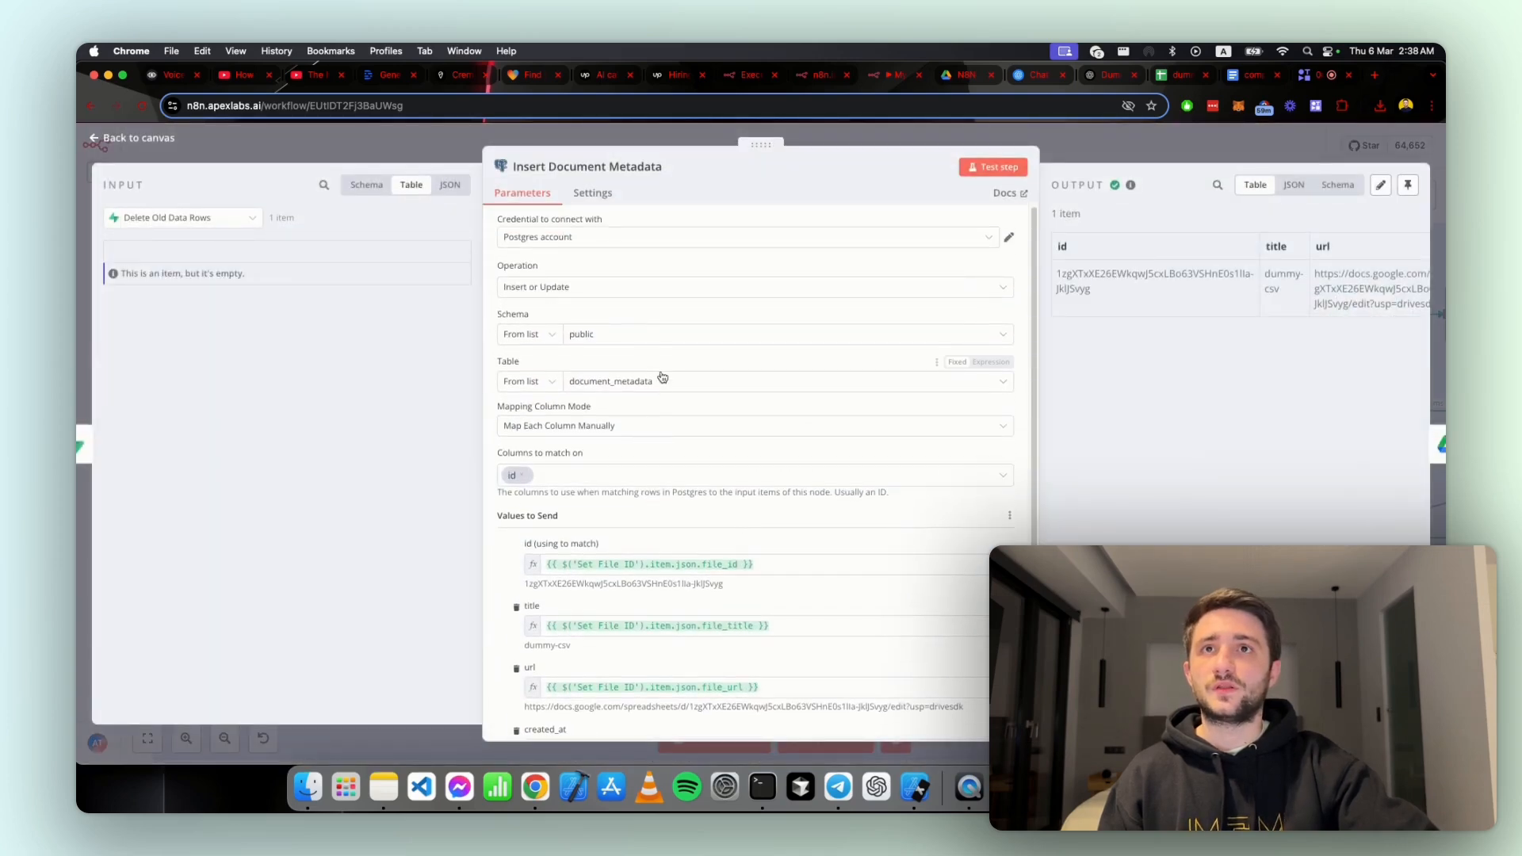
{"action": "scroll", "coordinate": [664, 394], "scroll_direction": "down", "scroll_amount": 4}
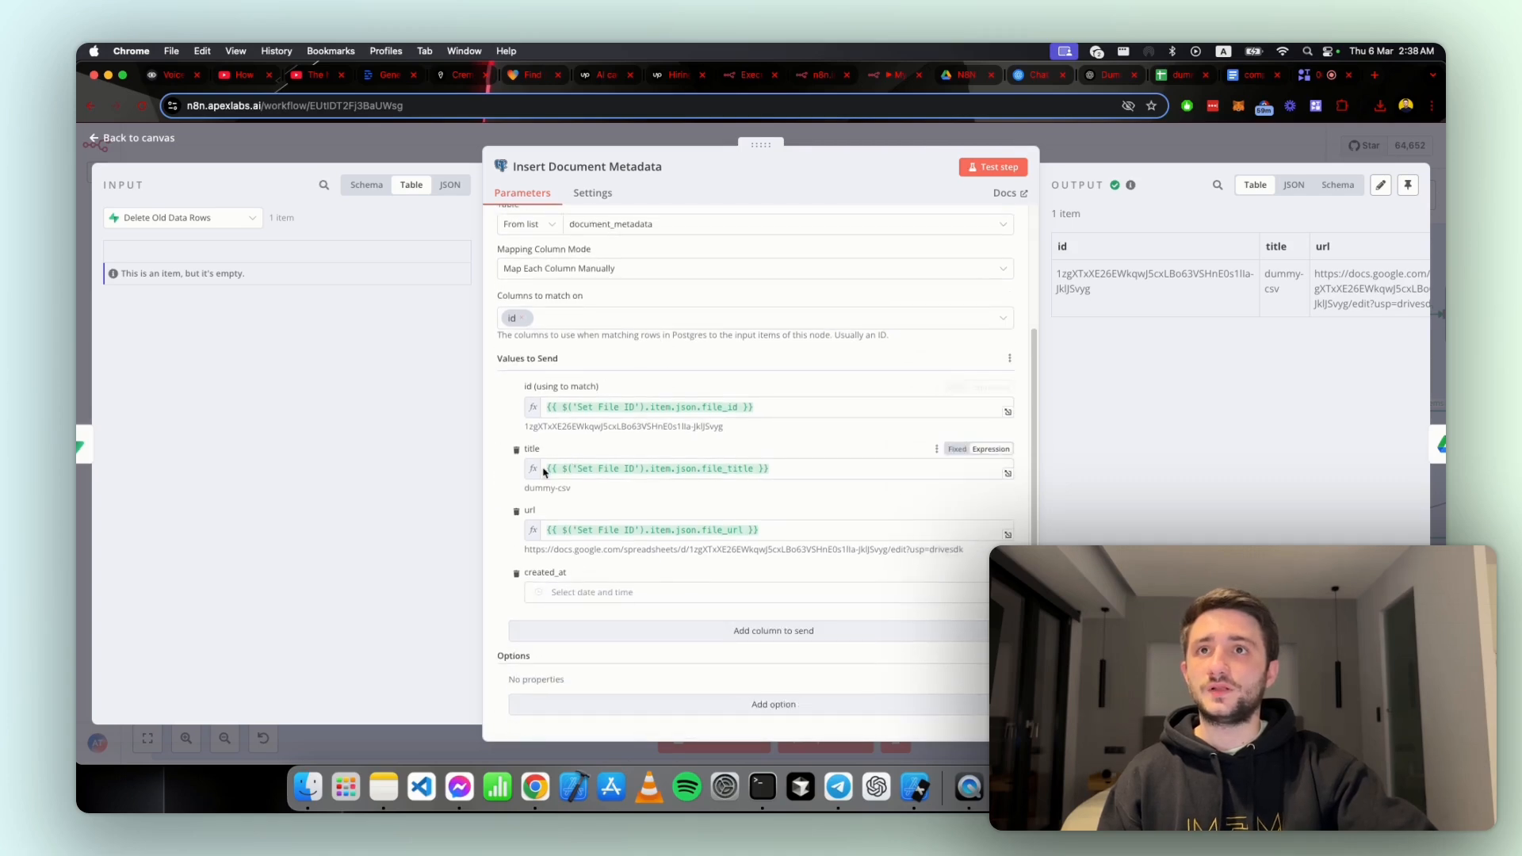
{"action": "key", "text": "Escape"}
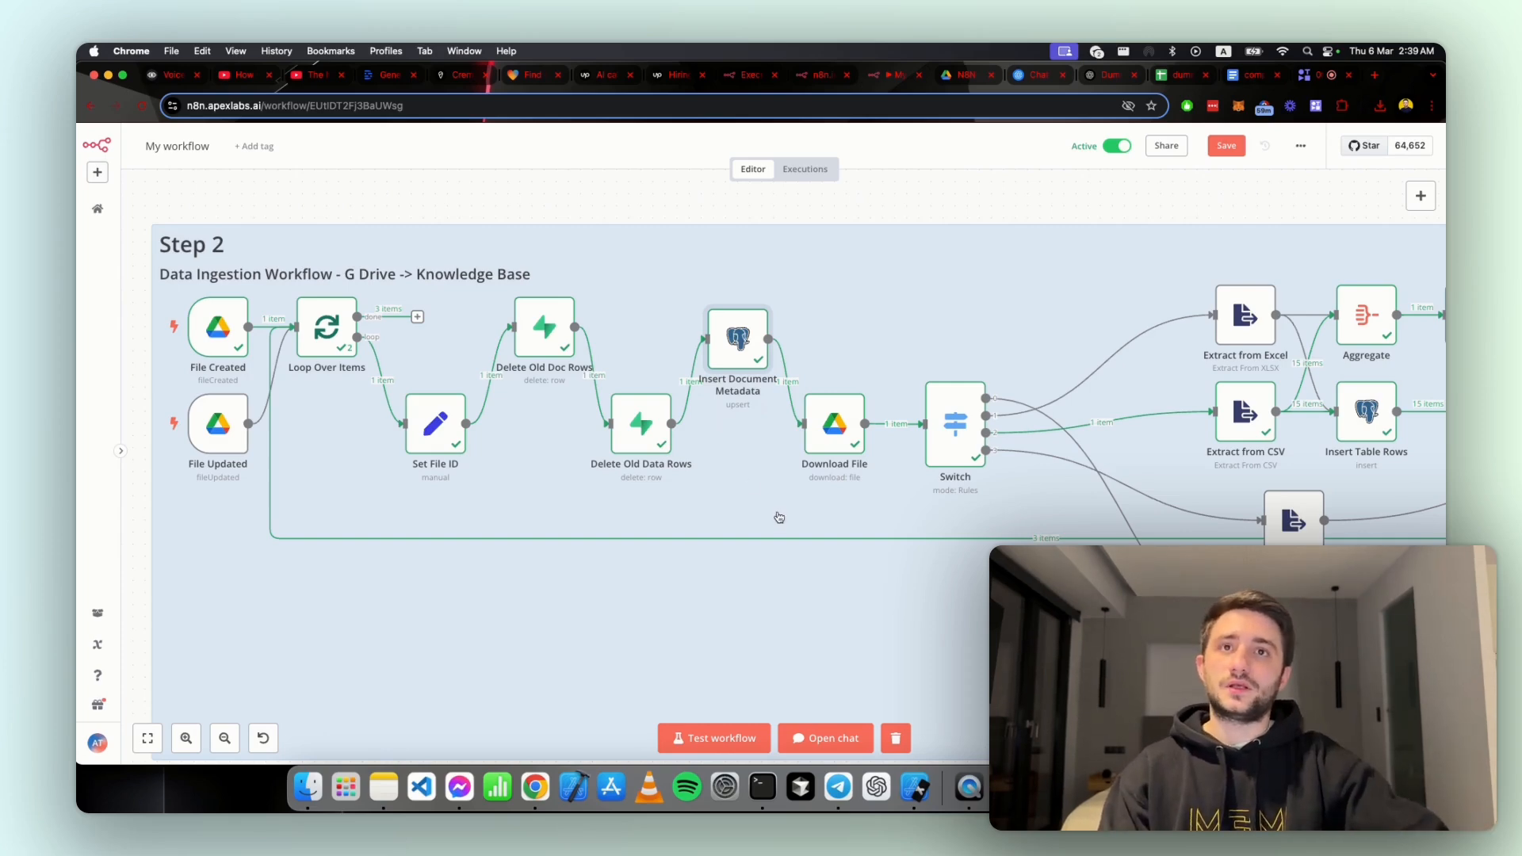
Step: Look over the whole Step 2 ingestion flow and open the Download File node's settings
{"action": "scroll", "coordinate": [778, 516], "scroll_direction": "down", "scroll_amount": 5}
{"action": "scroll", "coordinate": [927, 581], "scroll_direction": "down", "scroll_amount": 3}
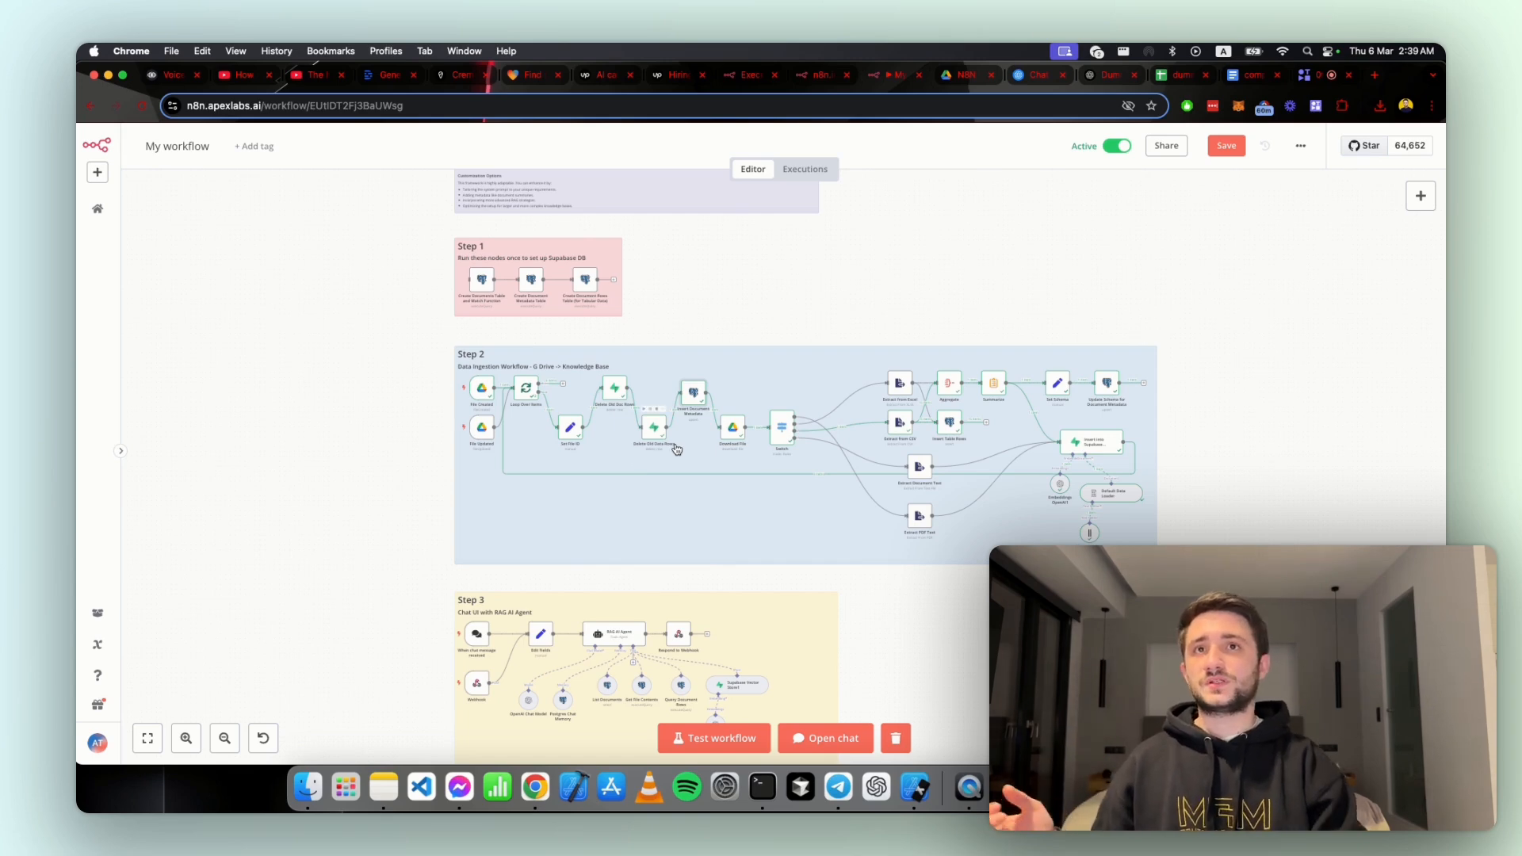
{"action": "scroll", "coordinate": [674, 448], "scroll_direction": "up", "scroll_amount": 5}
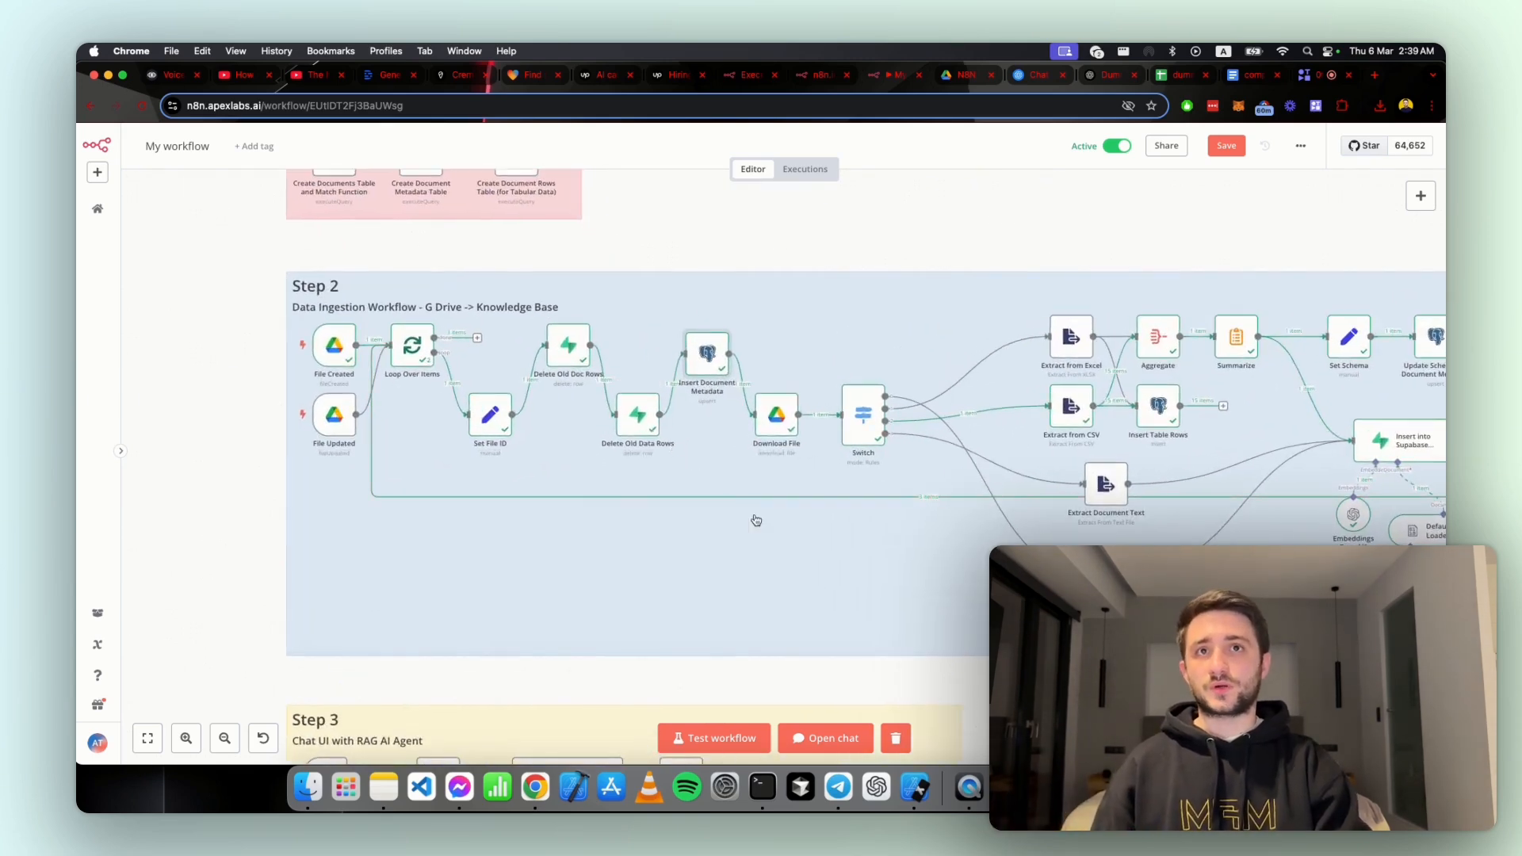
{"action": "scroll", "coordinate": [875, 533], "scroll_direction": "right", "scroll_amount": 3}
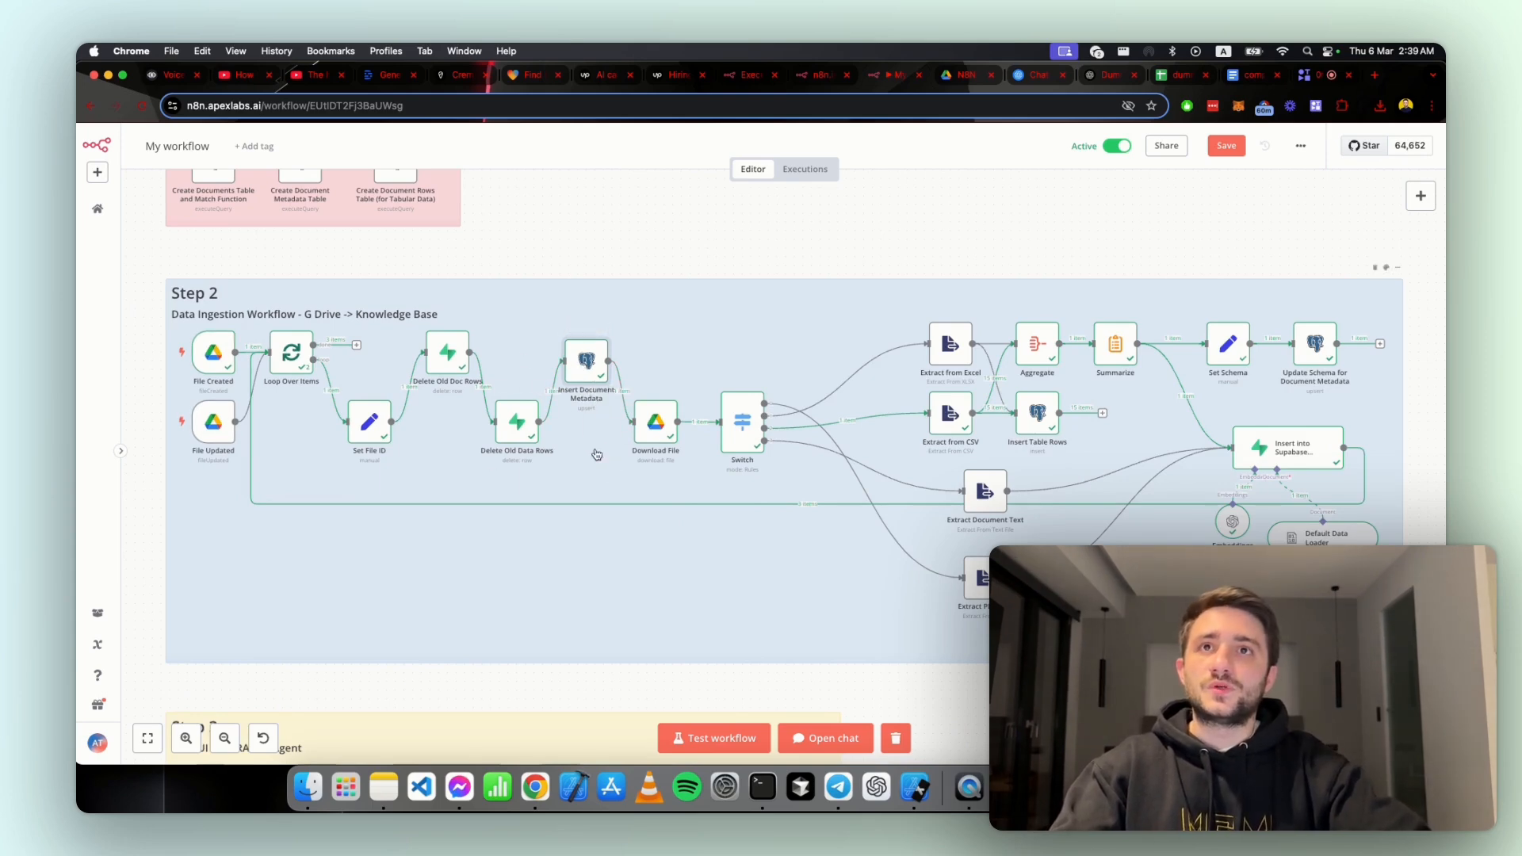
{"action": "scroll", "coordinate": [602, 460], "scroll_direction": "down", "scroll_amount": 1}
{"action": "scroll", "coordinate": [602, 460], "scroll_direction": "right", "scroll_amount": 2}
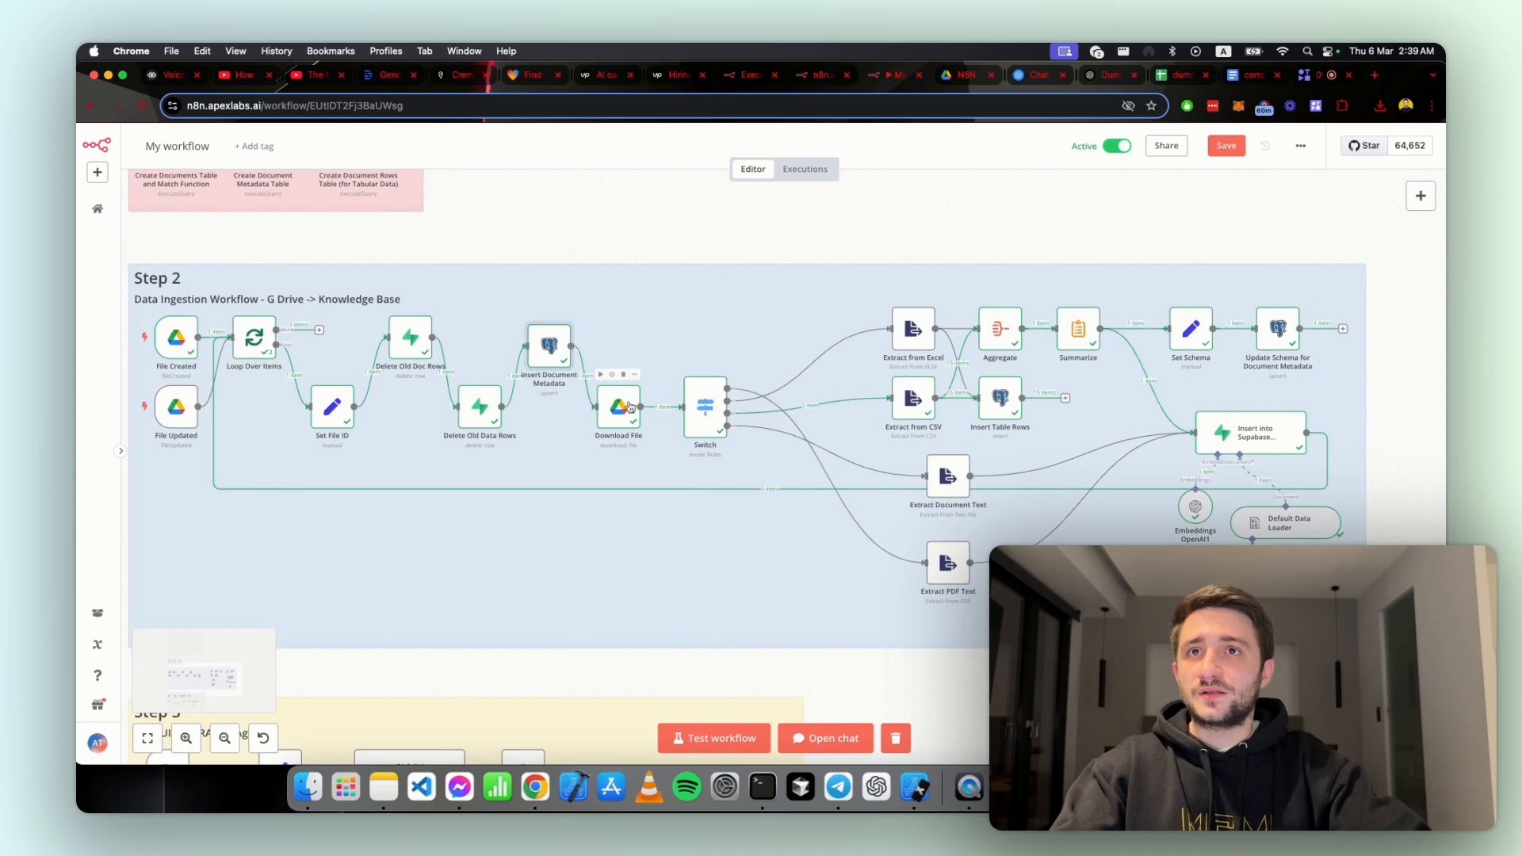
{"action": "left_click", "coordinate": [634, 378]}
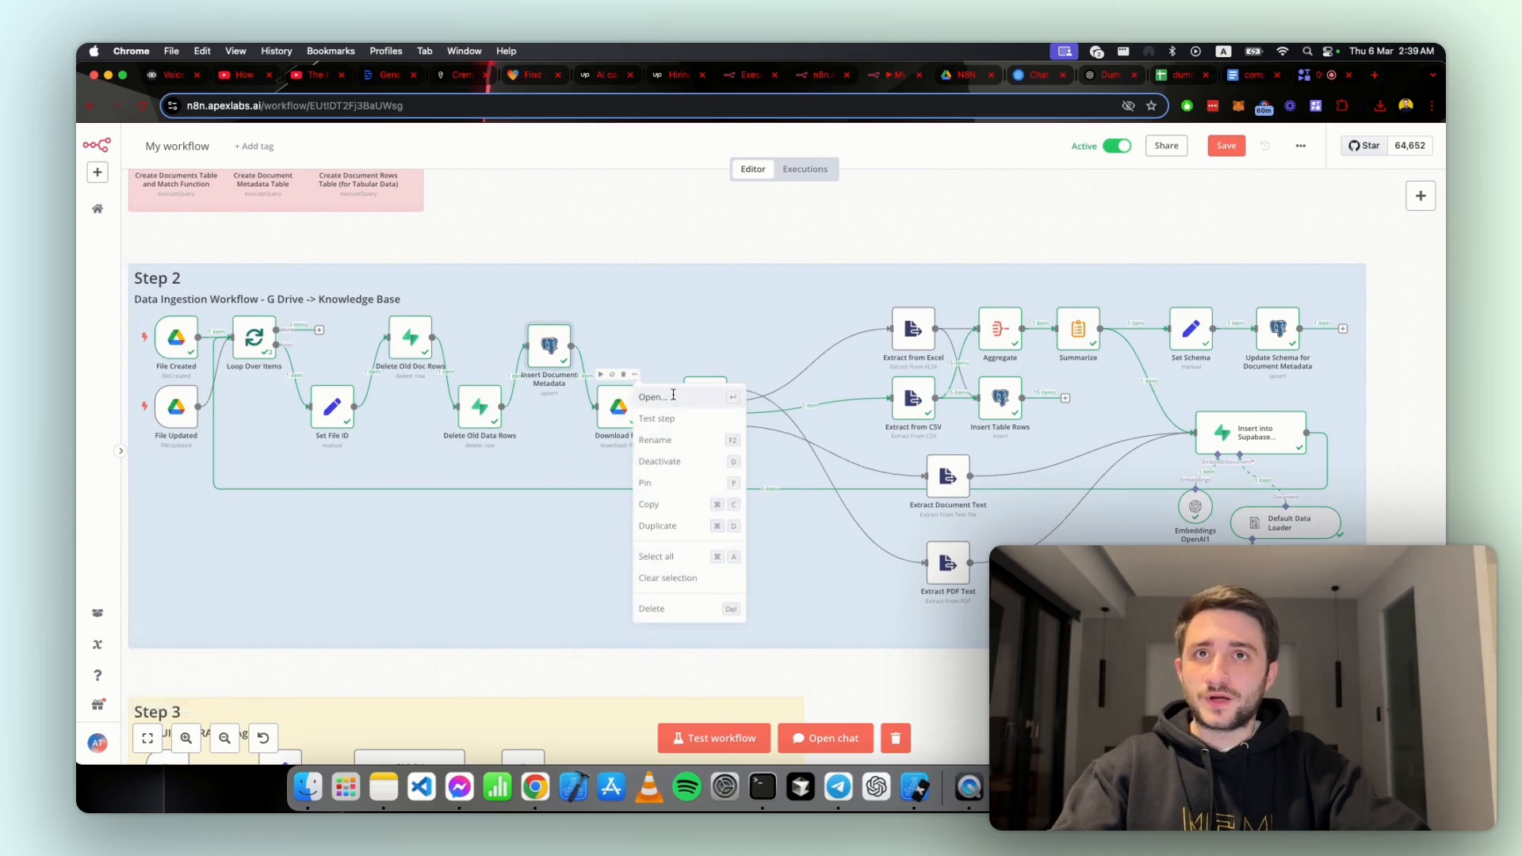
{"action": "left_click", "coordinate": [673, 394]}
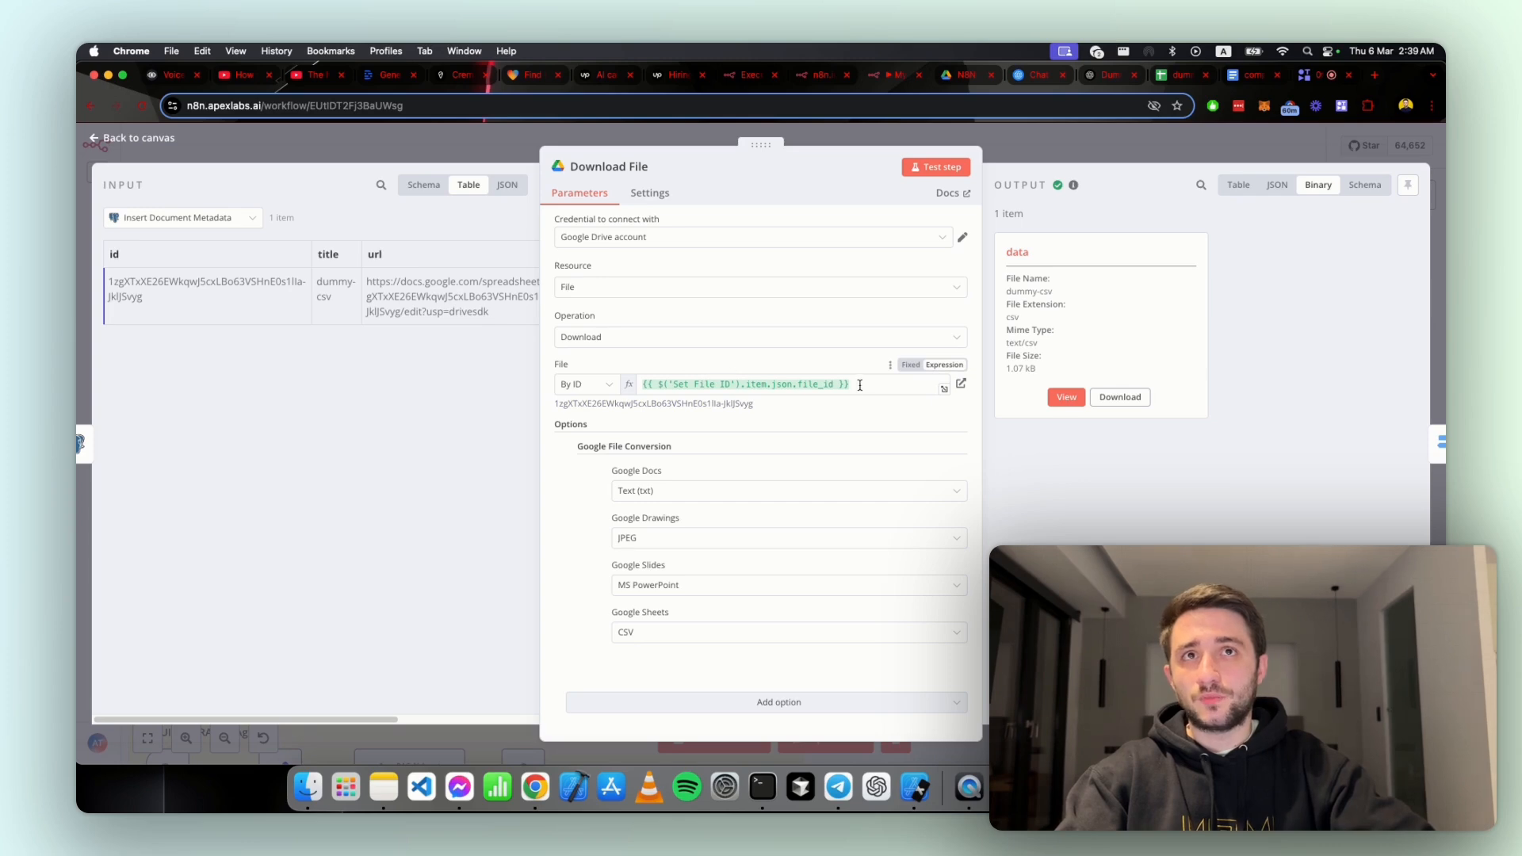
Step: Inspect the Download File node's output as binary and JSON, try viewing the binary file, and return to the canvas
{"action": "left_click", "coordinate": [1279, 186]}
{"action": "left_click", "coordinate": [1241, 189]}
{"action": "left_click", "coordinate": [1318, 189]}
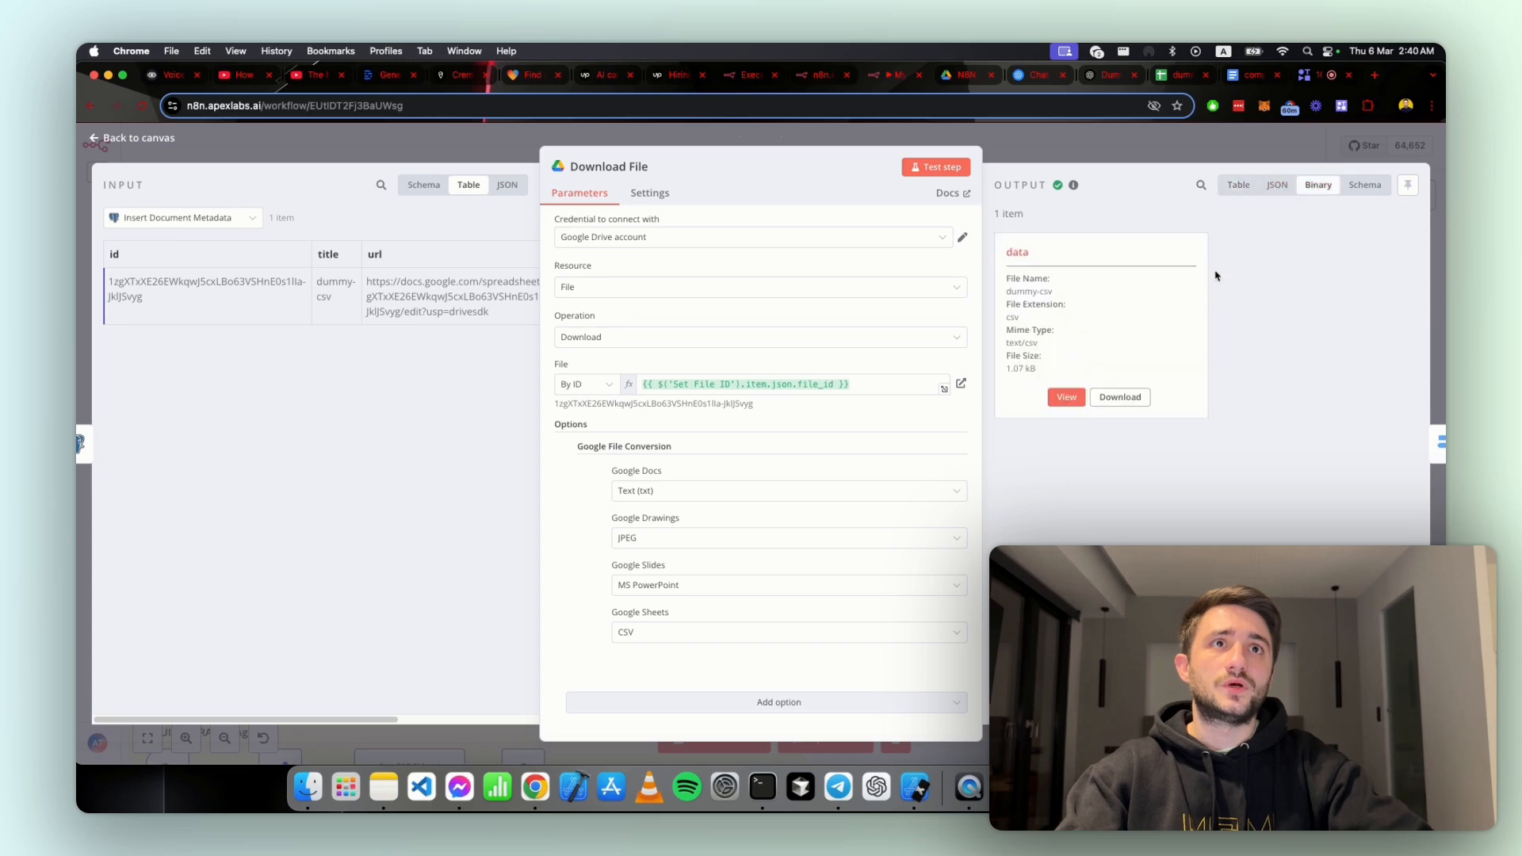
{"action": "left_click", "coordinate": [1064, 397]}
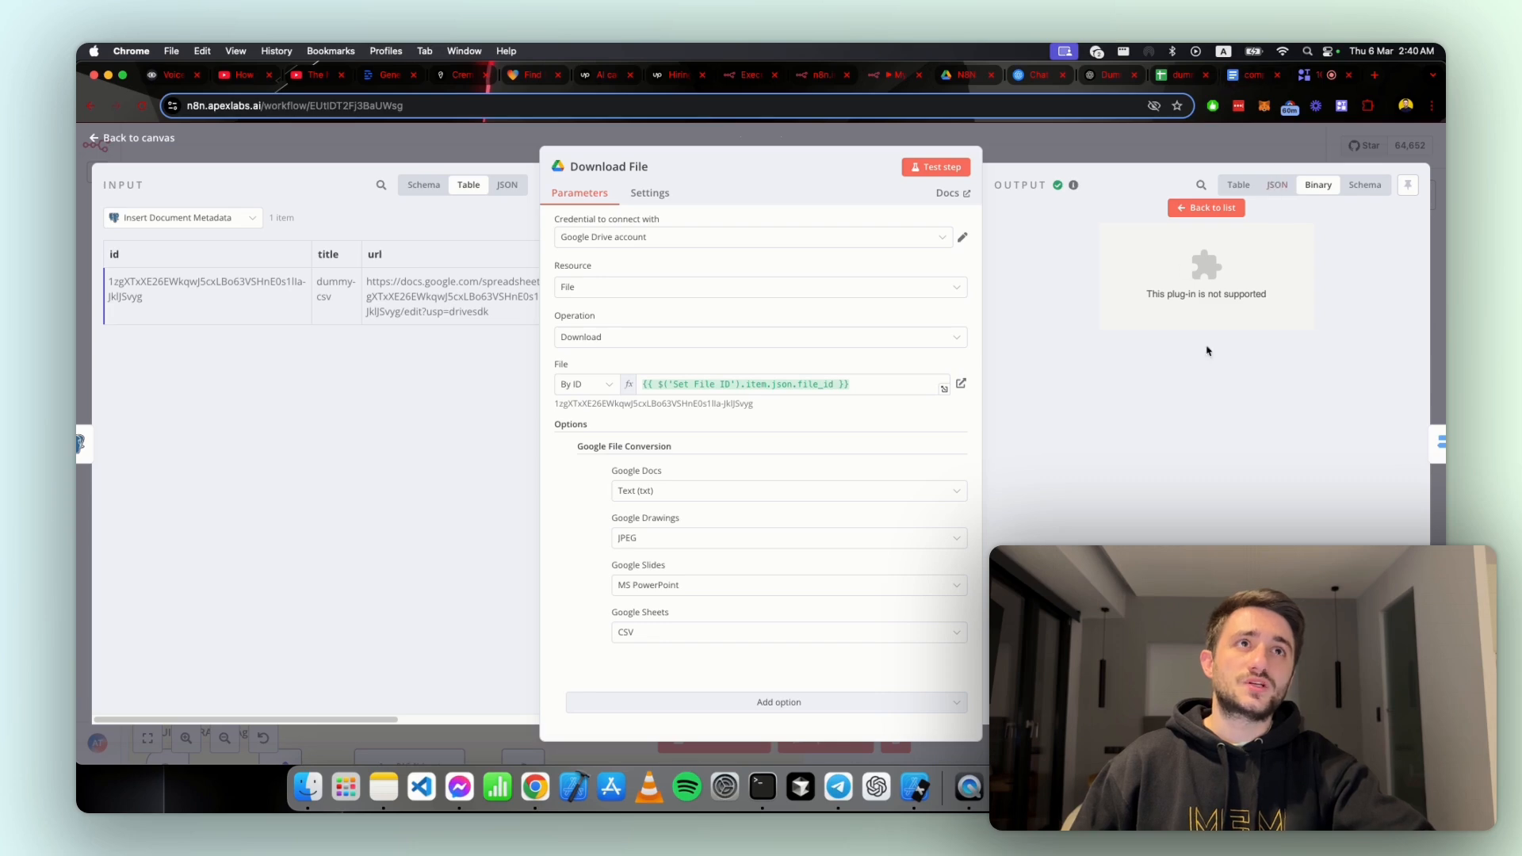
{"action": "left_click", "coordinate": [1275, 185]}
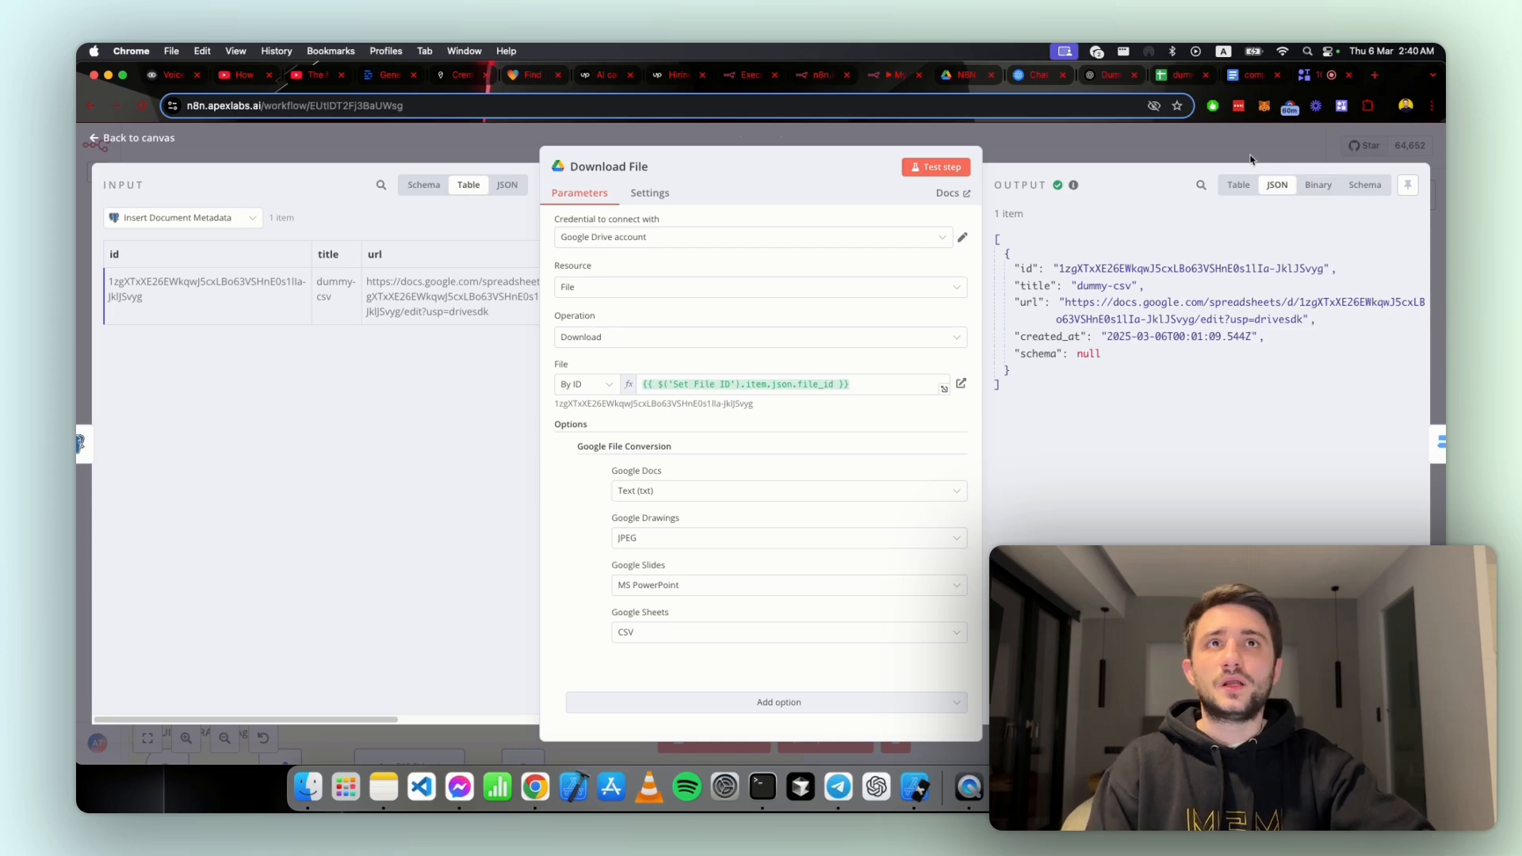
{"action": "left_click", "coordinate": [1250, 159]}
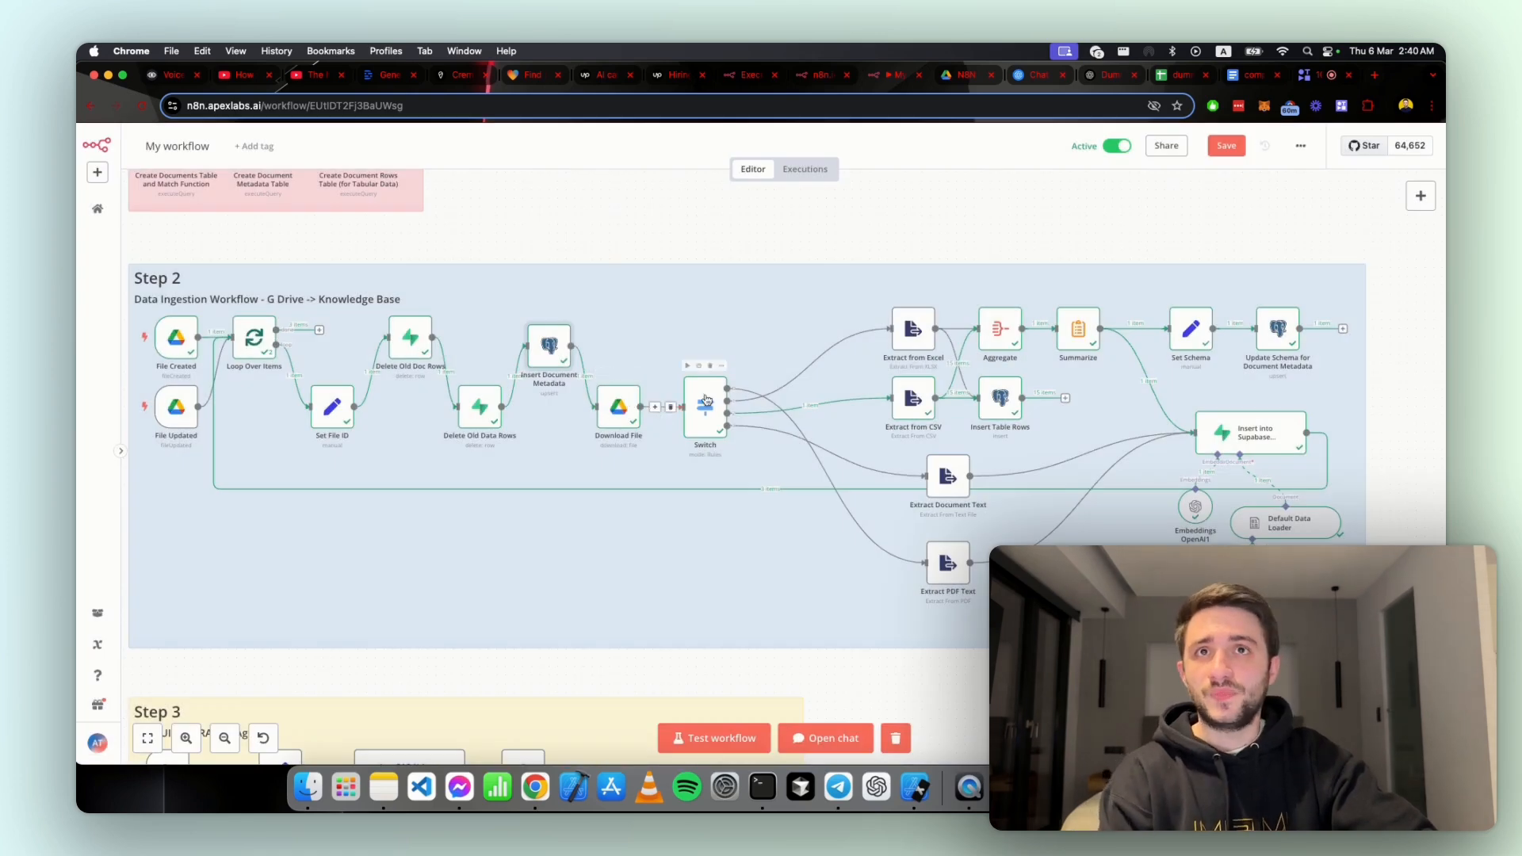
Step: Open the Switch node and review its file_type routing rules and fallback output, then return to the canvas
{"action": "left_click", "coordinate": [720, 365]}
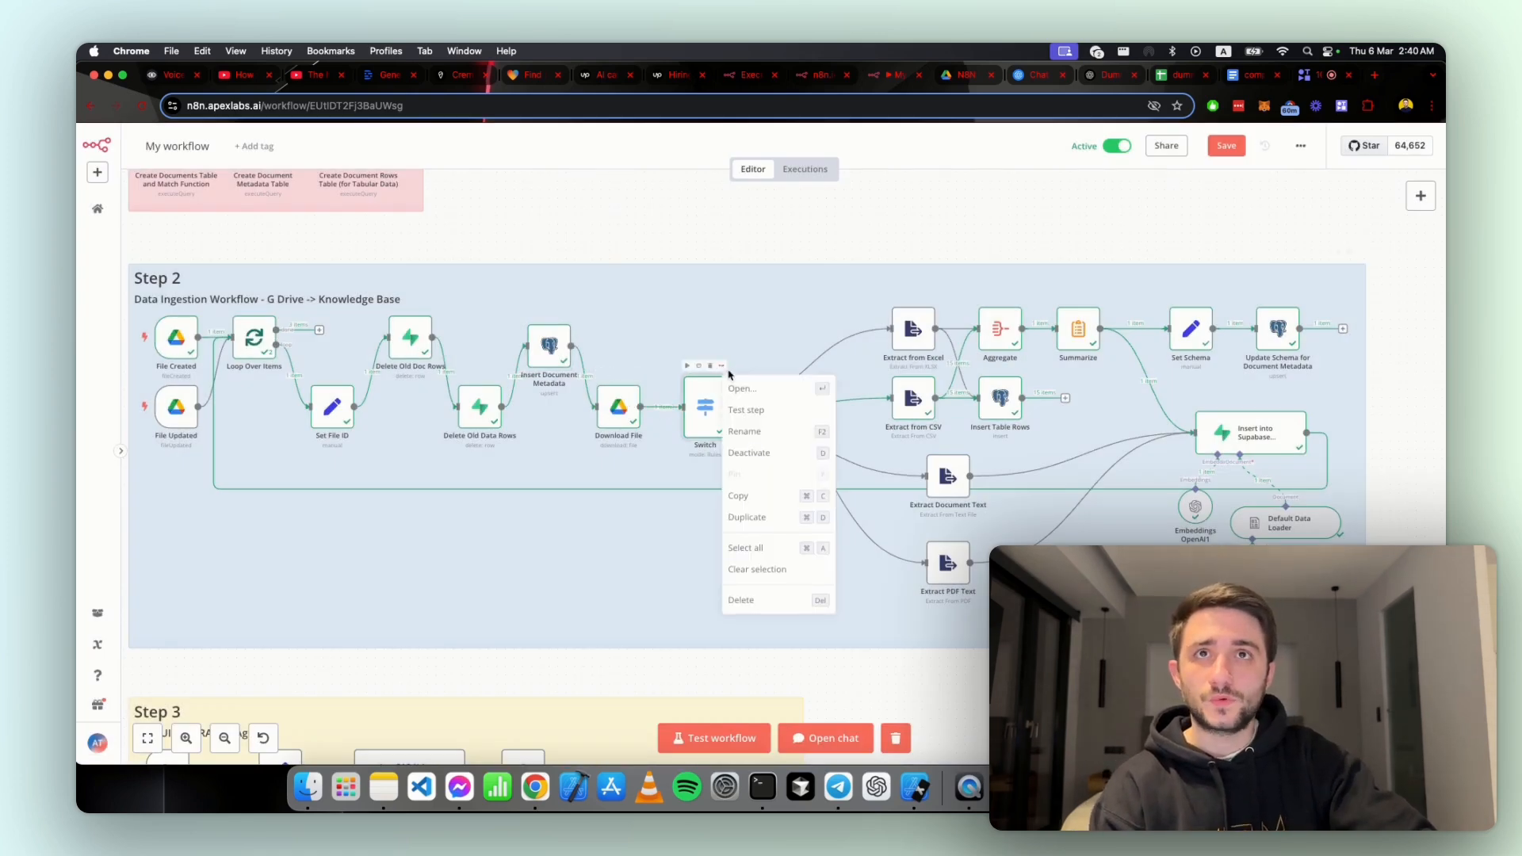
{"action": "left_click", "coordinate": [730, 382]}
{"action": "scroll", "coordinate": [736, 402], "scroll_direction": "down", "scroll_amount": 5}
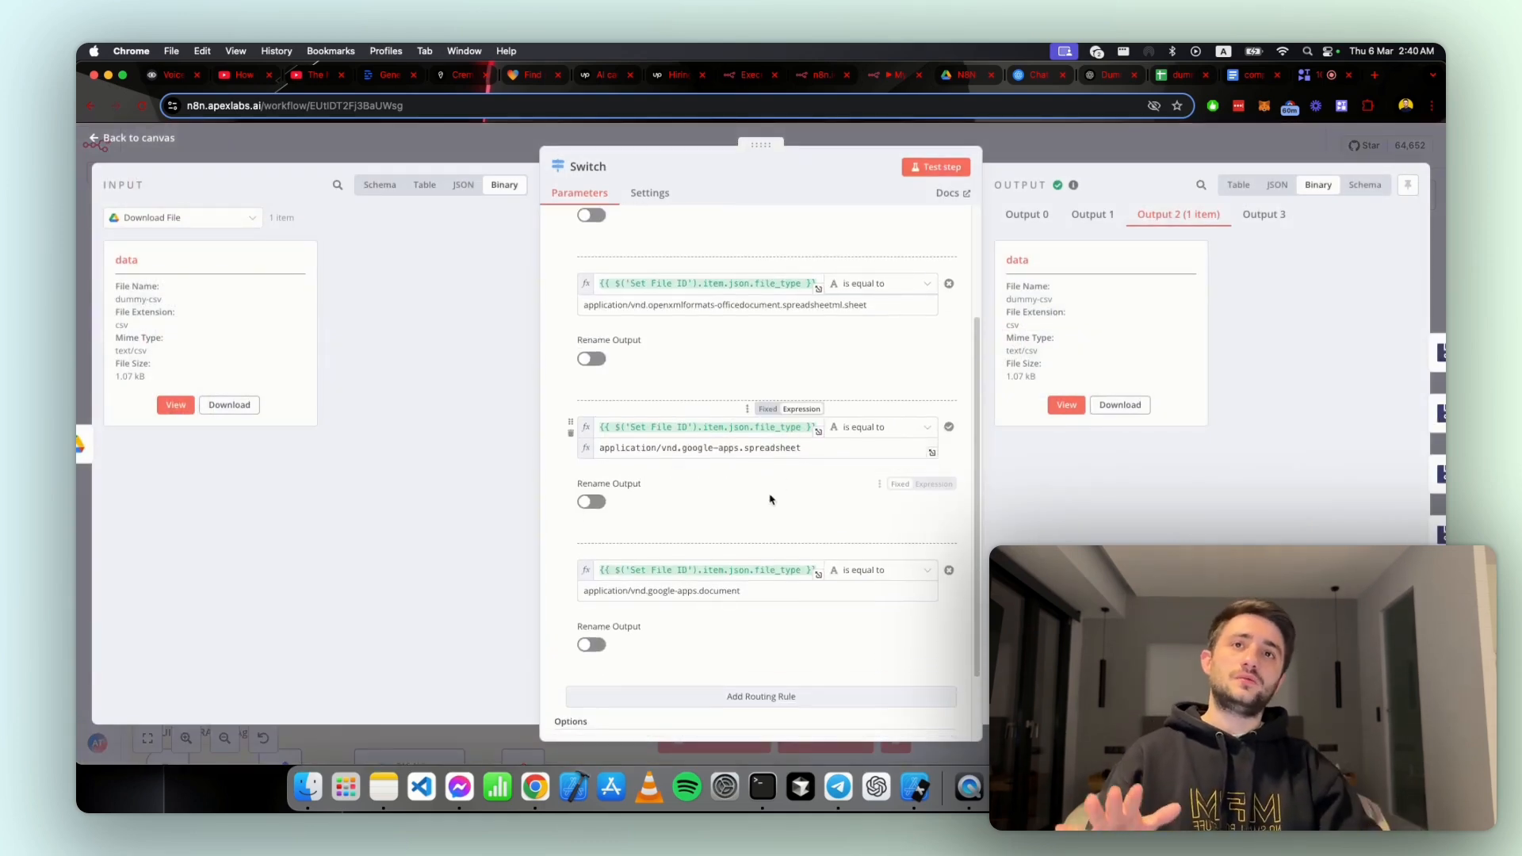
{"action": "scroll", "coordinate": [738, 481], "scroll_direction": "up", "scroll_amount": 3}
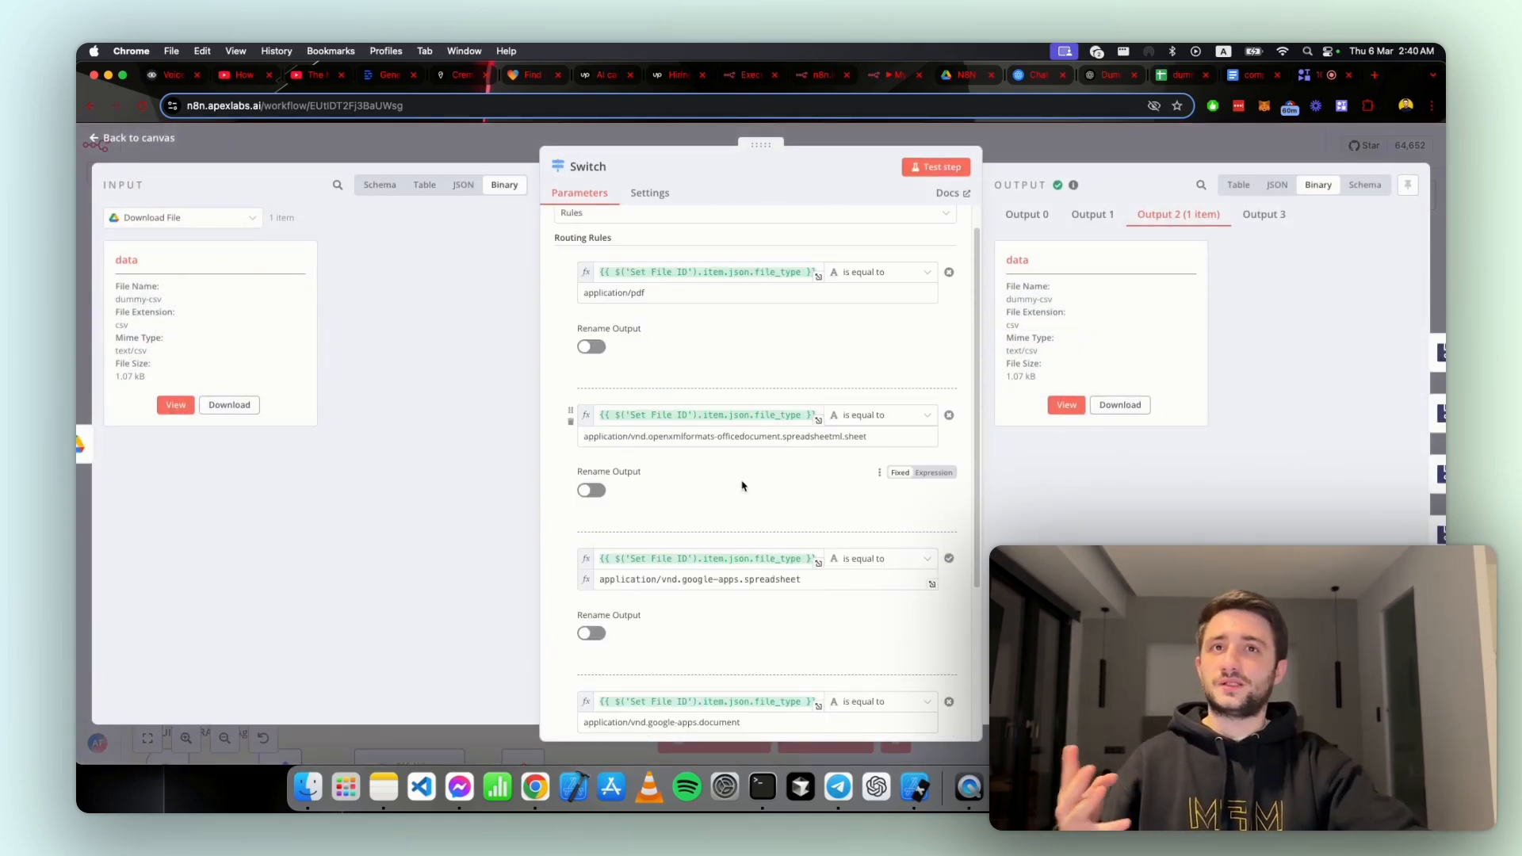
{"action": "scroll", "coordinate": [738, 481], "scroll_direction": "up", "scroll_amount": 1}
{"action": "scroll", "coordinate": [721, 384], "scroll_direction": "down", "scroll_amount": 3}
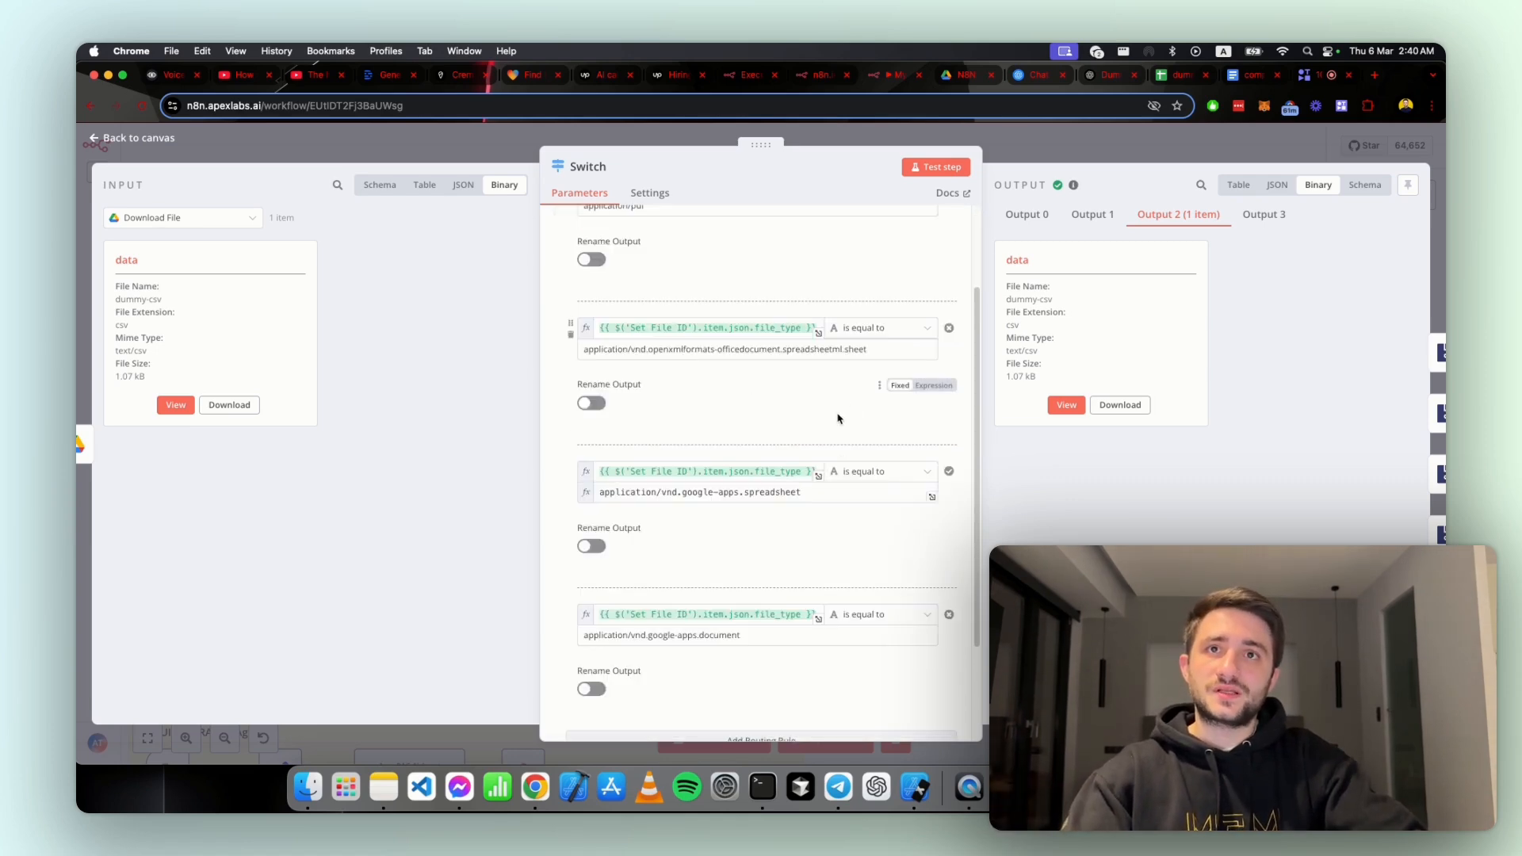
{"action": "scroll", "coordinate": [838, 418], "scroll_direction": "down", "scroll_amount": 3}
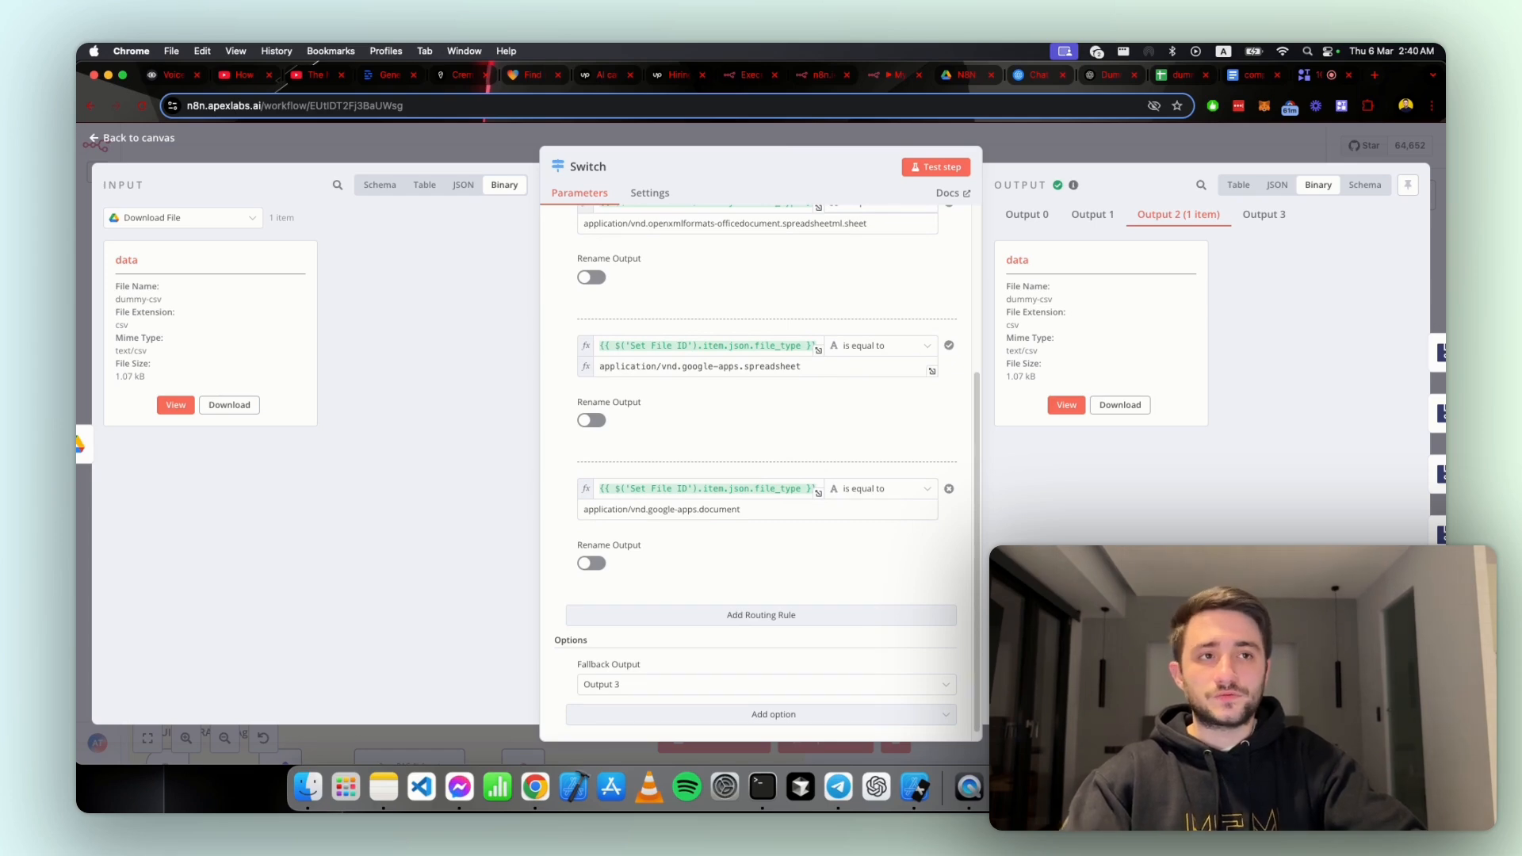
{"action": "scroll", "coordinate": [776, 468], "scroll_direction": "up", "scroll_amount": 6}
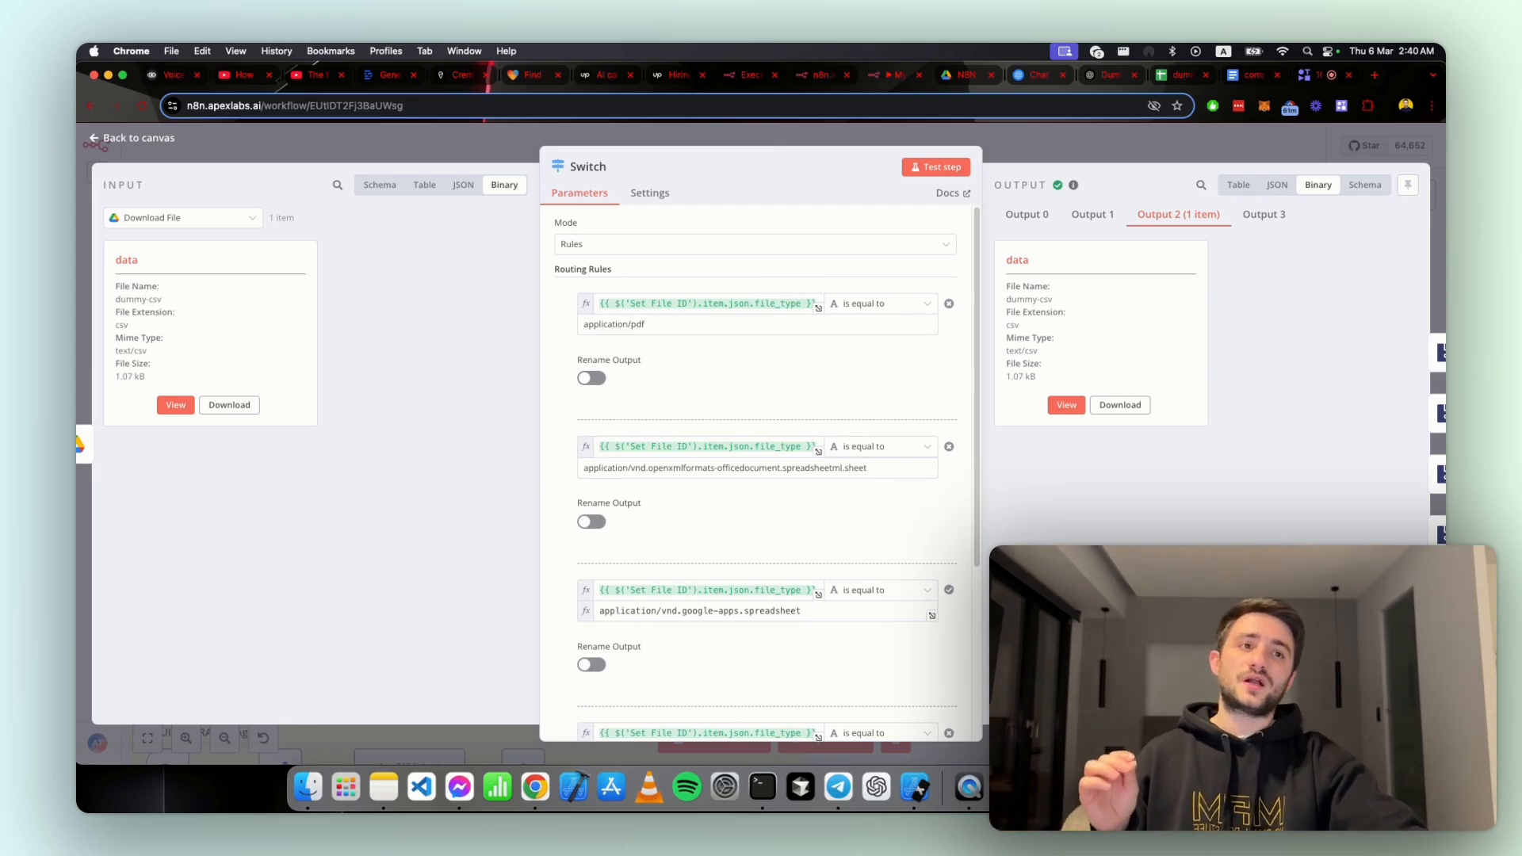
{"action": "key", "text": "Escape"}
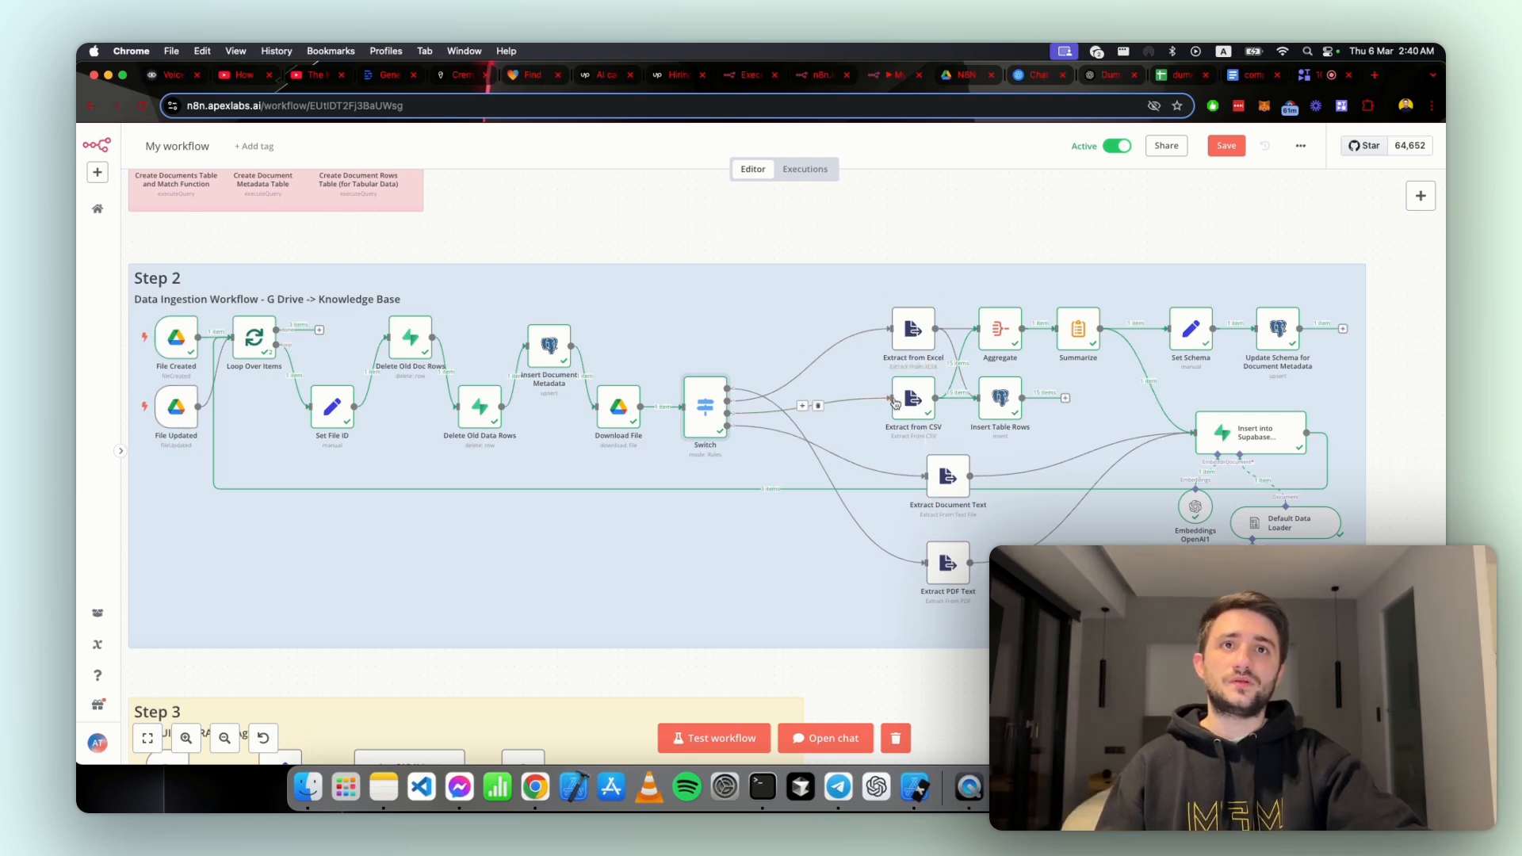
Step: Search the node library for "extr", view the available Extract from File actions, and close the library without adding a node
{"action": "left_click", "coordinate": [1420, 197]}
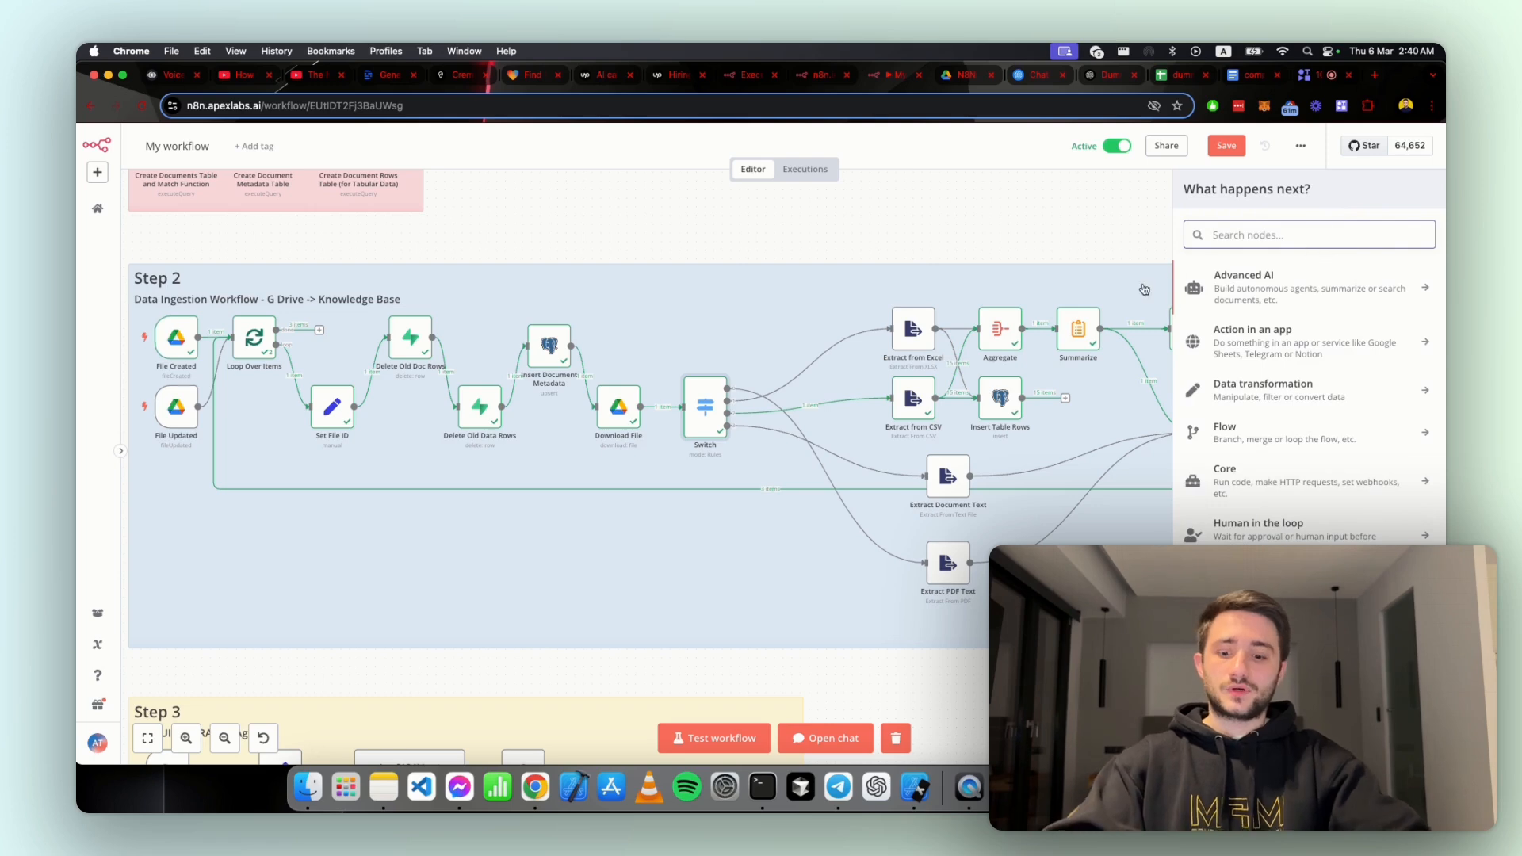
{"action": "type", "text": "extr"}
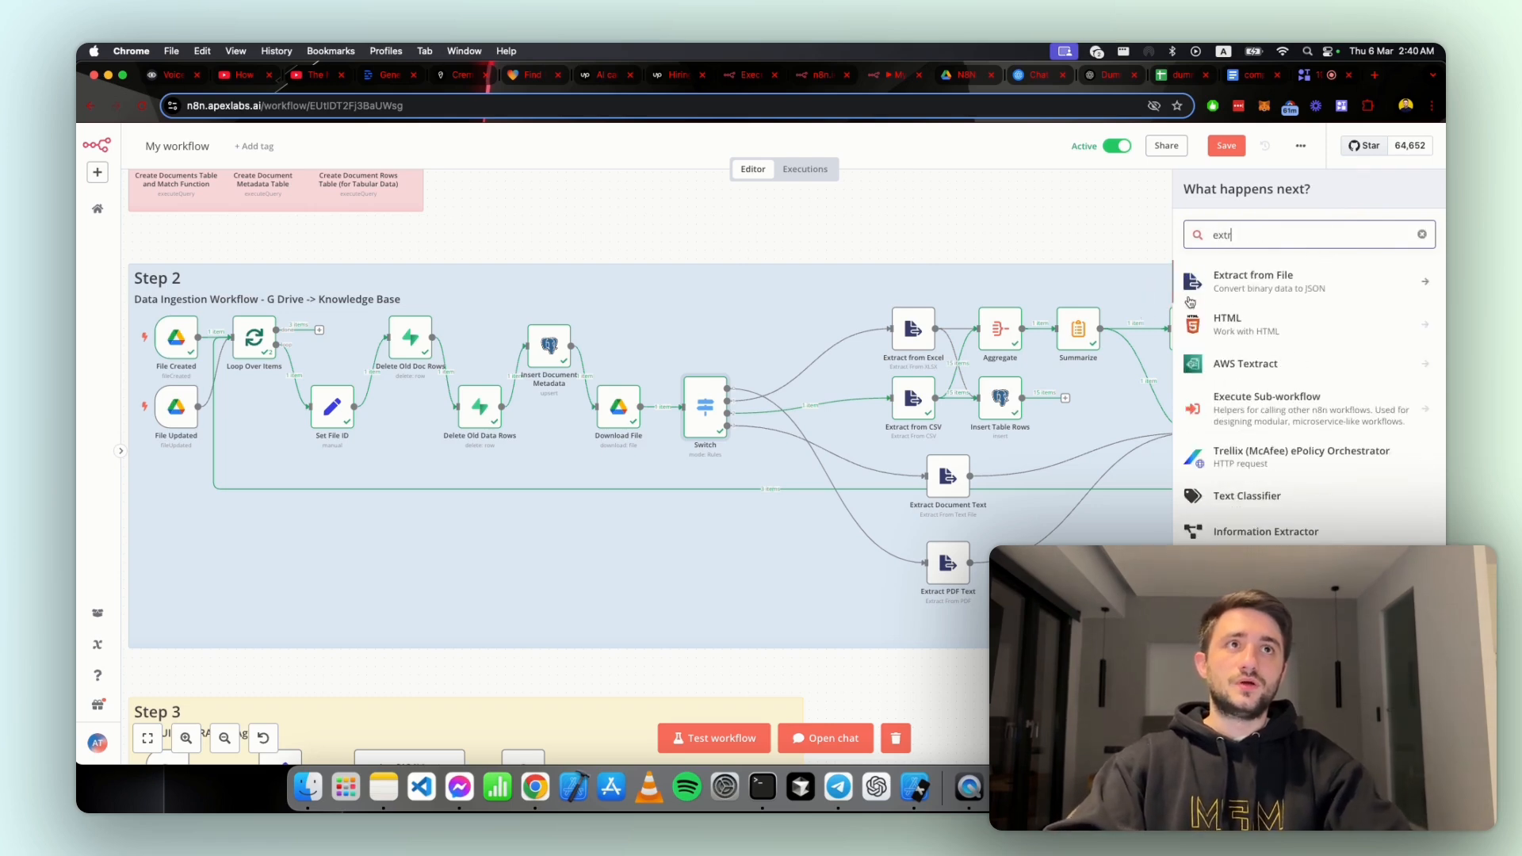
{"action": "key", "text": "Return"}
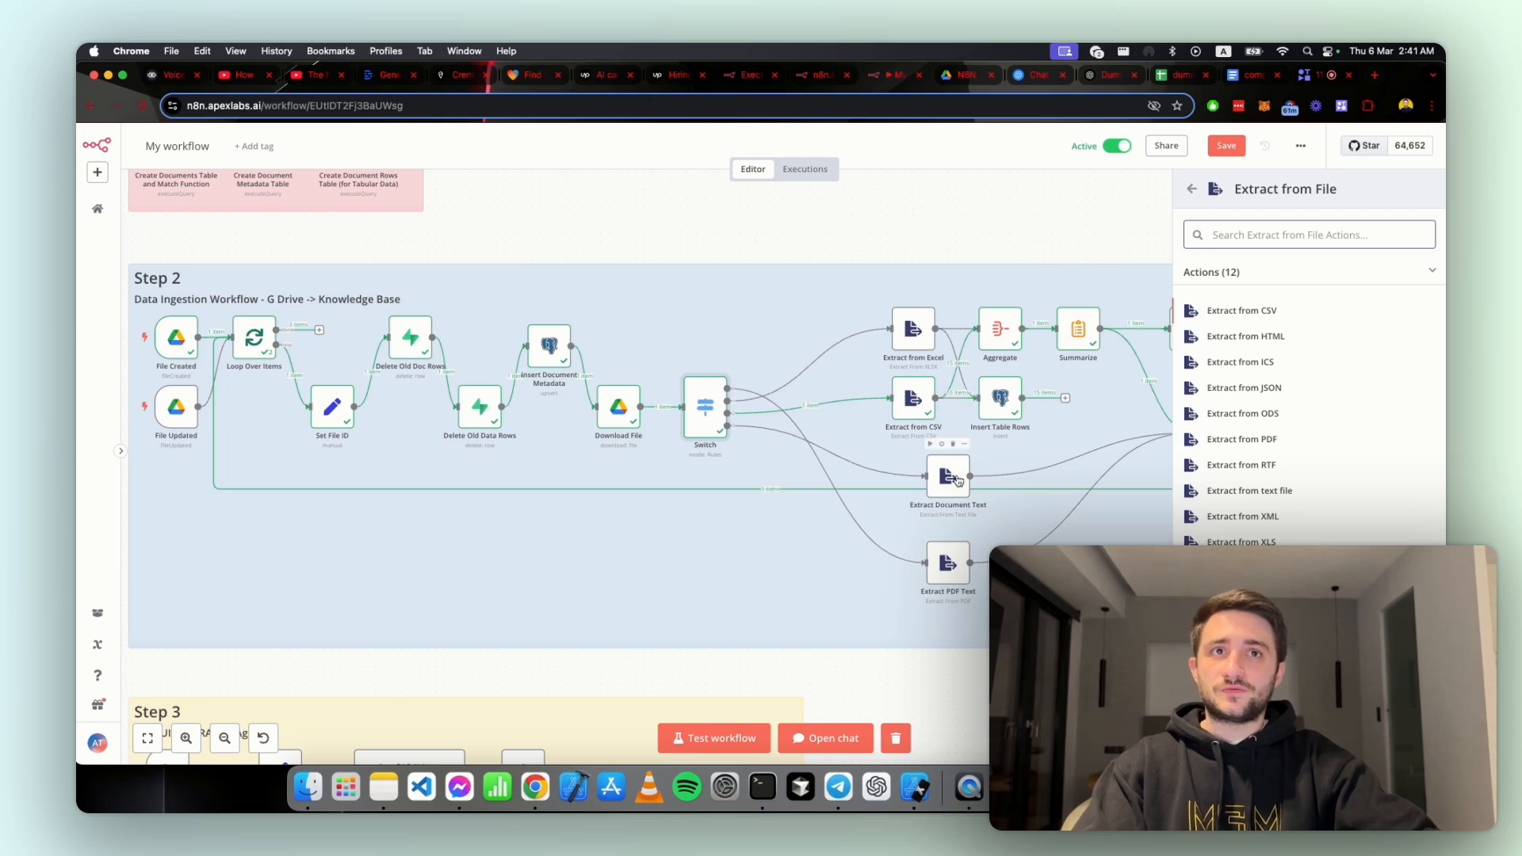
{"action": "left_click", "coordinate": [1053, 222]}
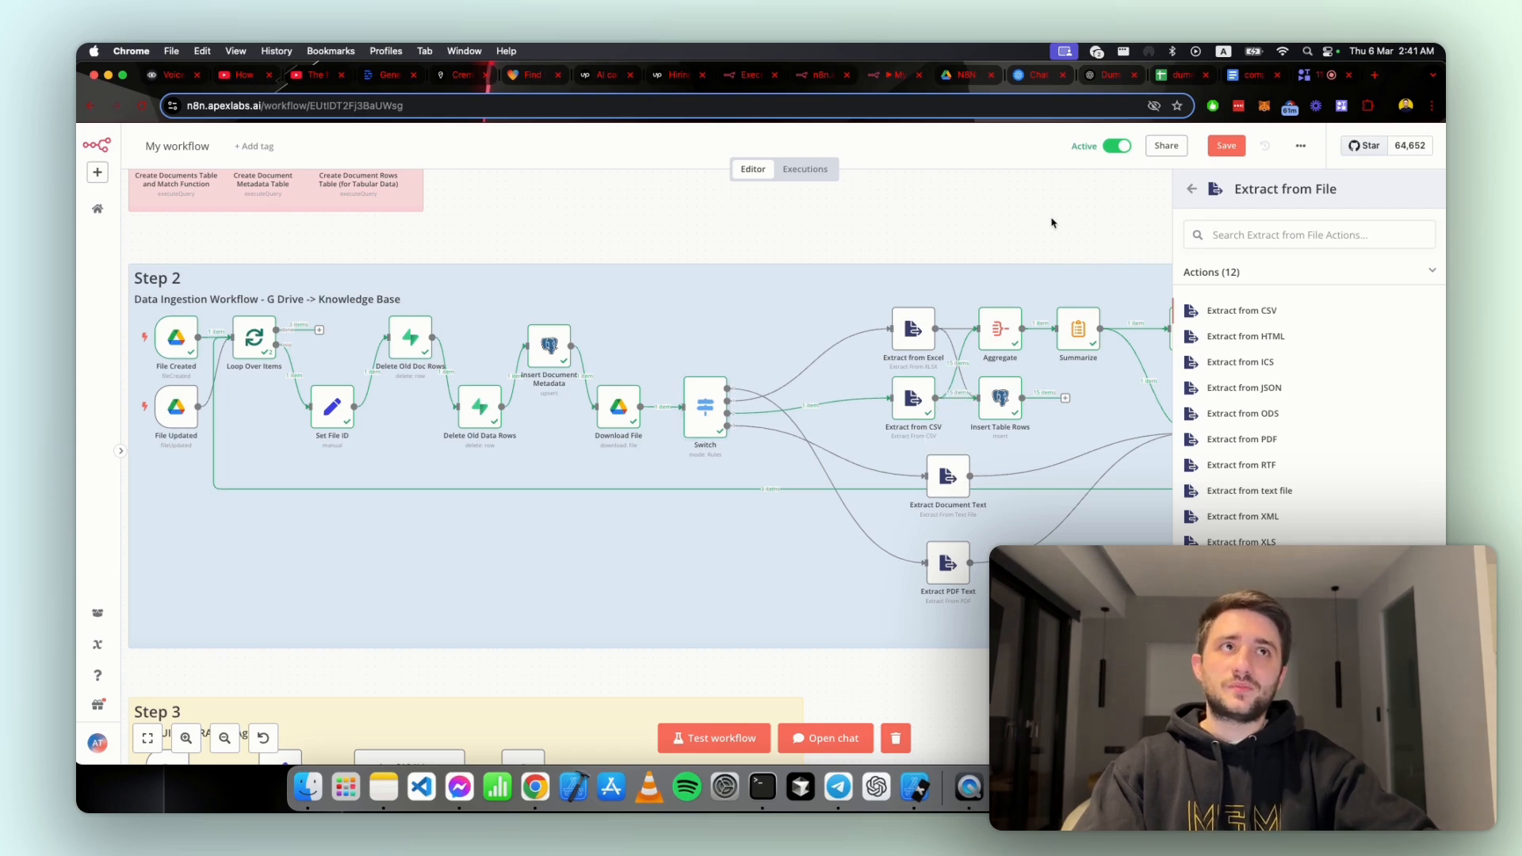
{"action": "left_click", "coordinate": [1193, 191]}
{"action": "left_click", "coordinate": [1129, 220]}
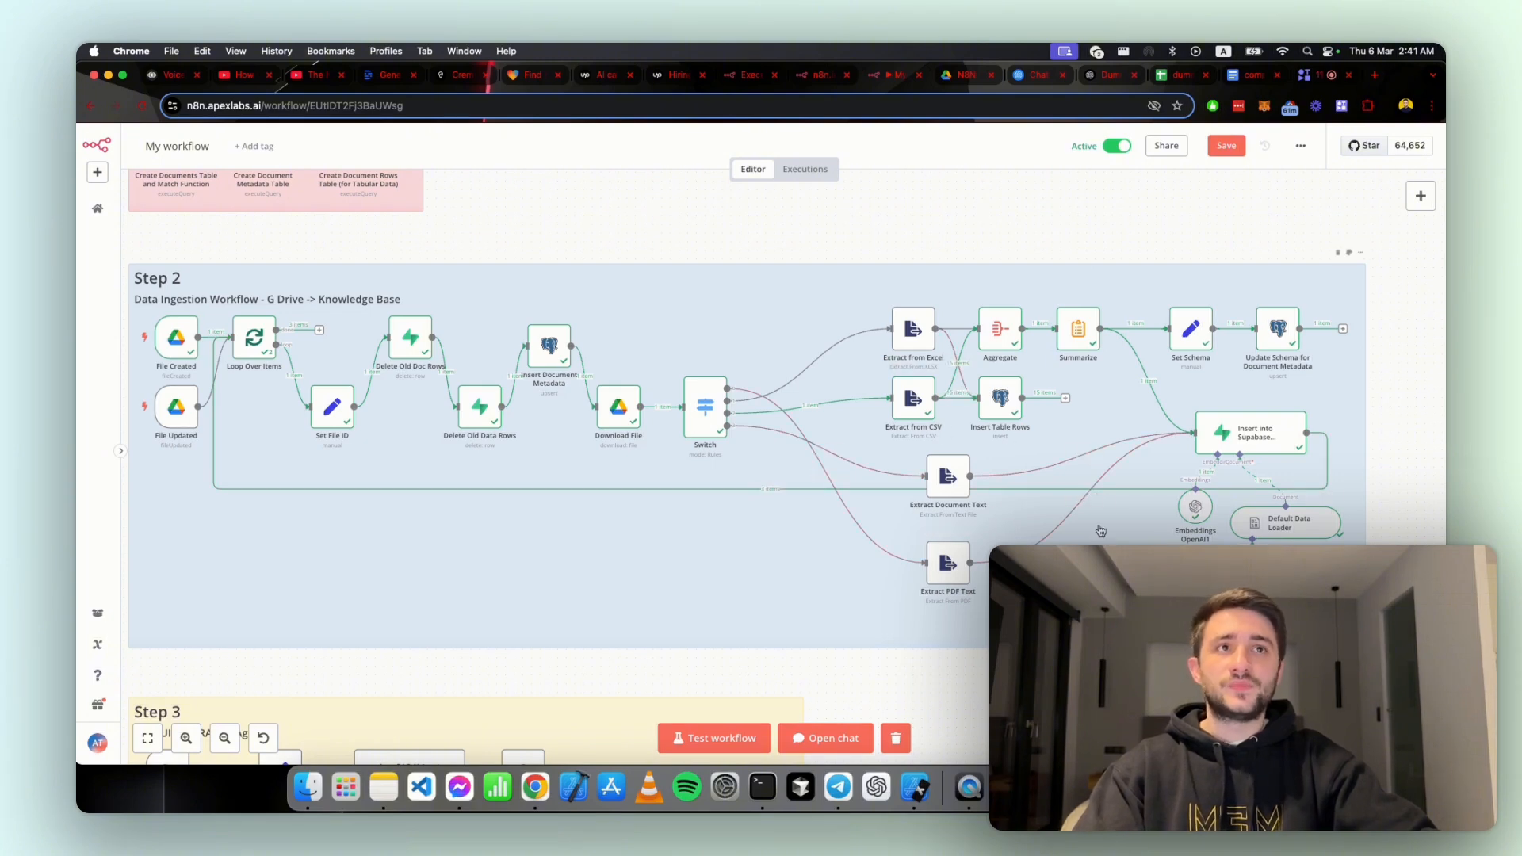
Step: Open the Extract PDF Text node, review its operation and input binary field, and return to the canvas
{"action": "scroll", "coordinate": [1041, 502], "scroll_direction": "up", "scroll_amount": 3}
{"action": "scroll", "coordinate": [872, 572], "scroll_direction": "right", "scroll_amount": 5}
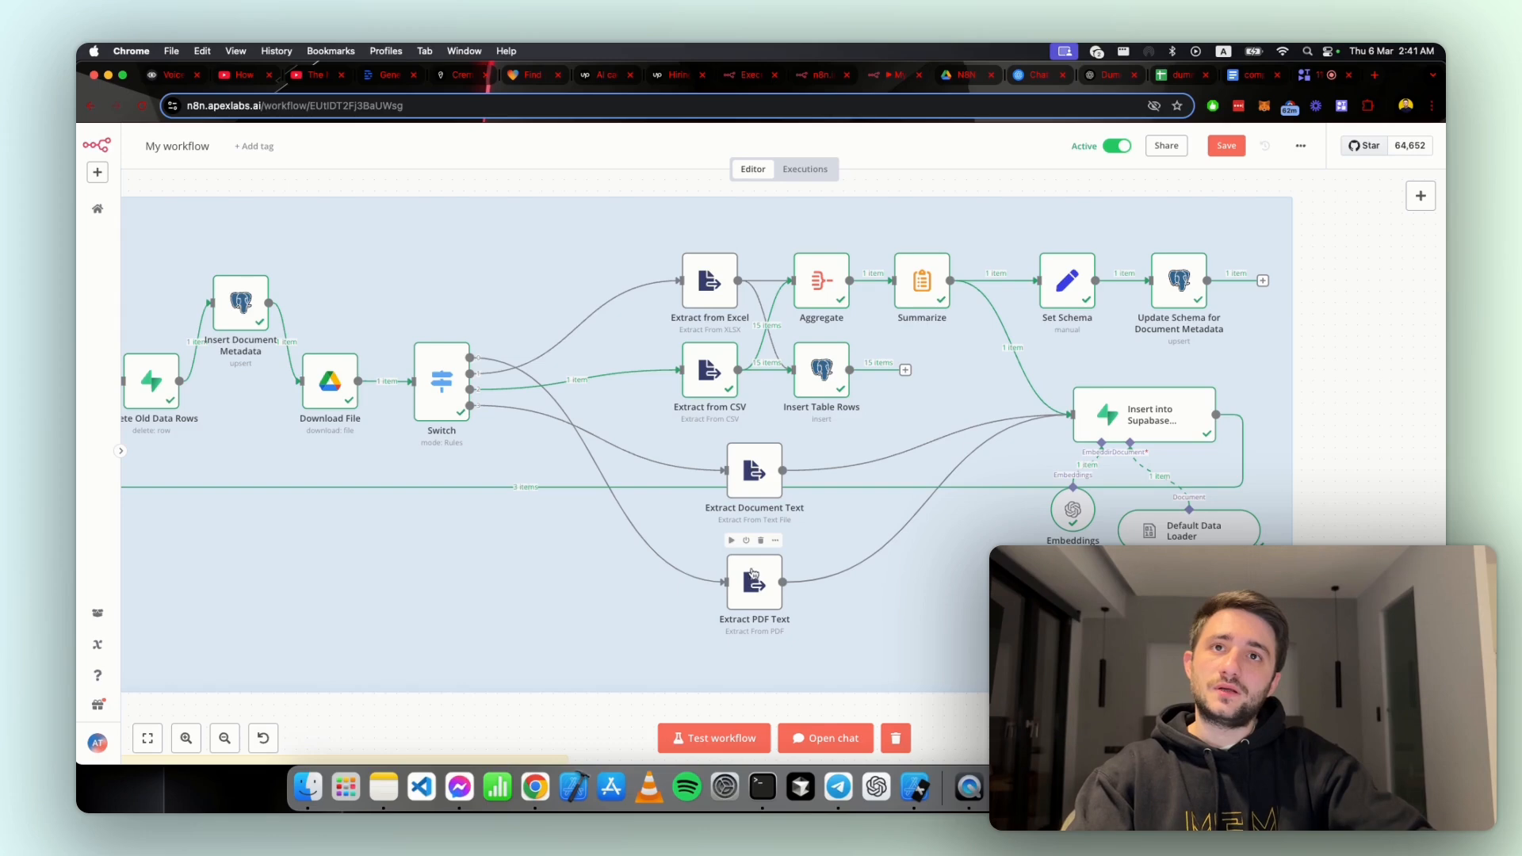
{"action": "left_click", "coordinate": [775, 539]}
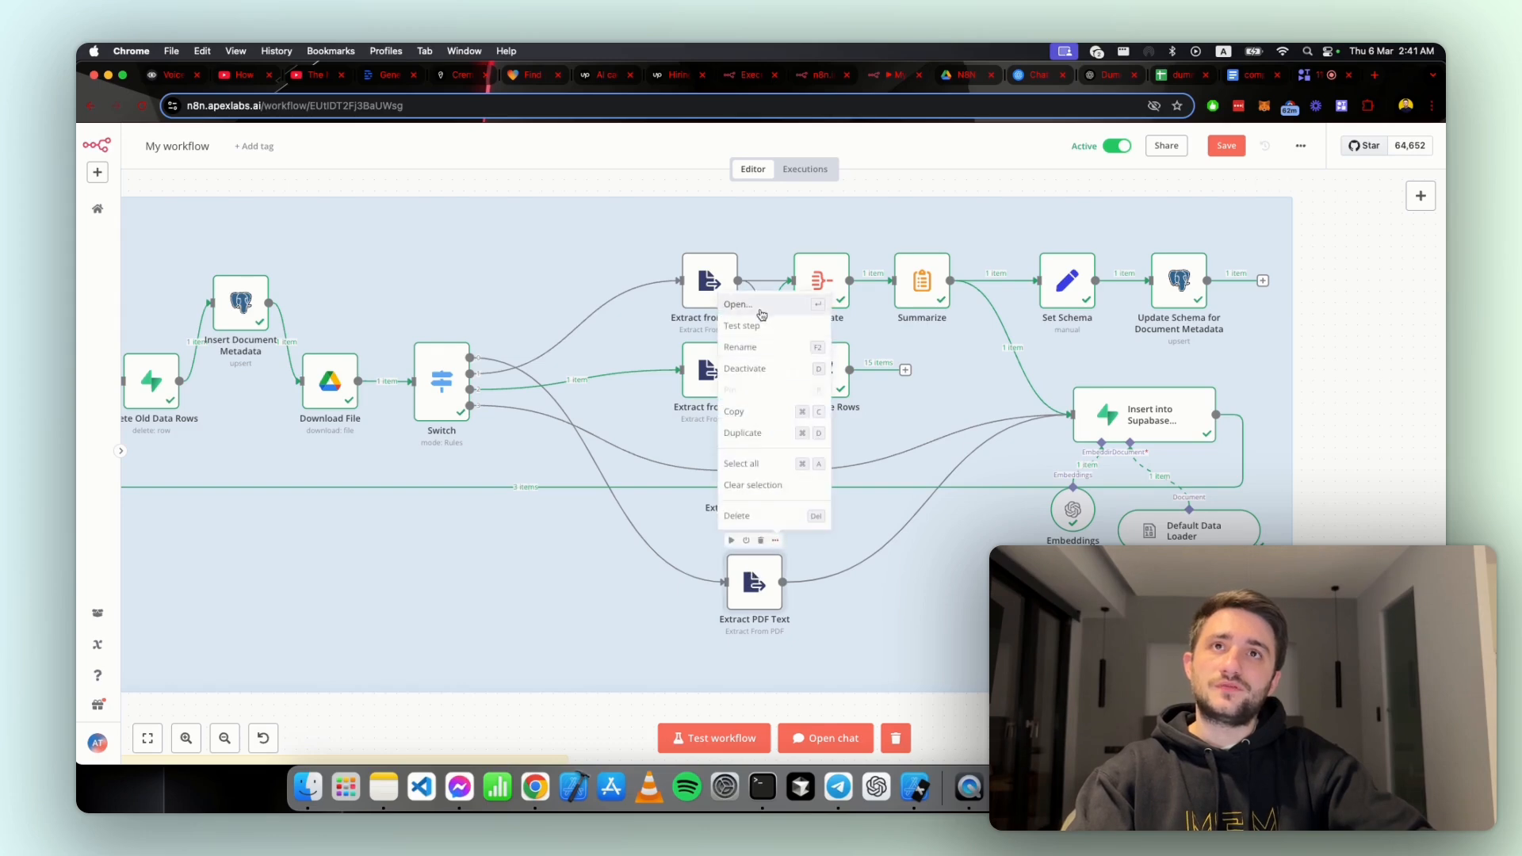
{"action": "left_click", "coordinate": [763, 314]}
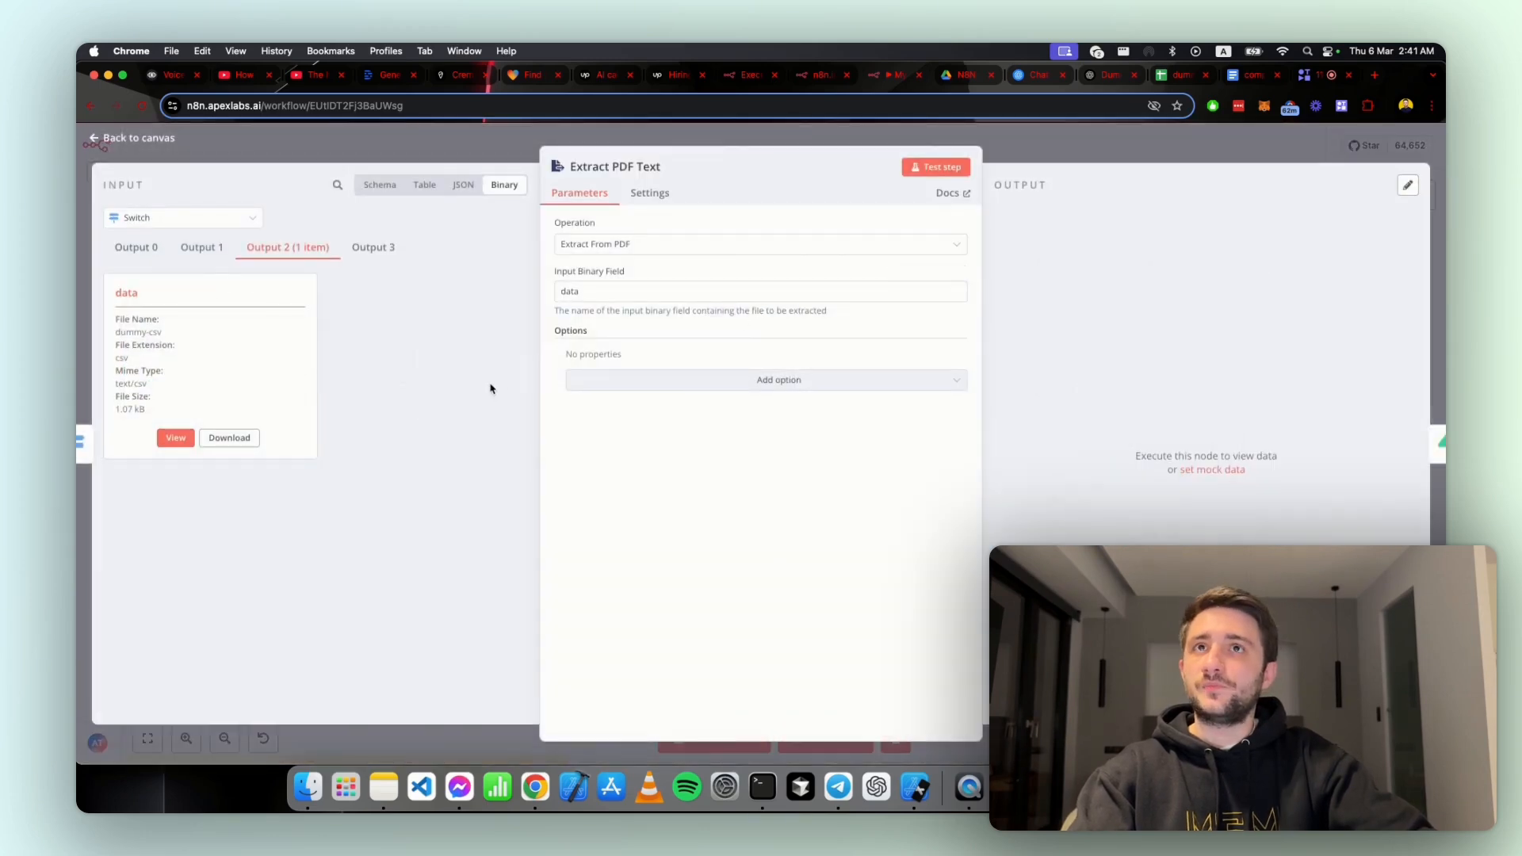
{"action": "key", "text": "Escape"}
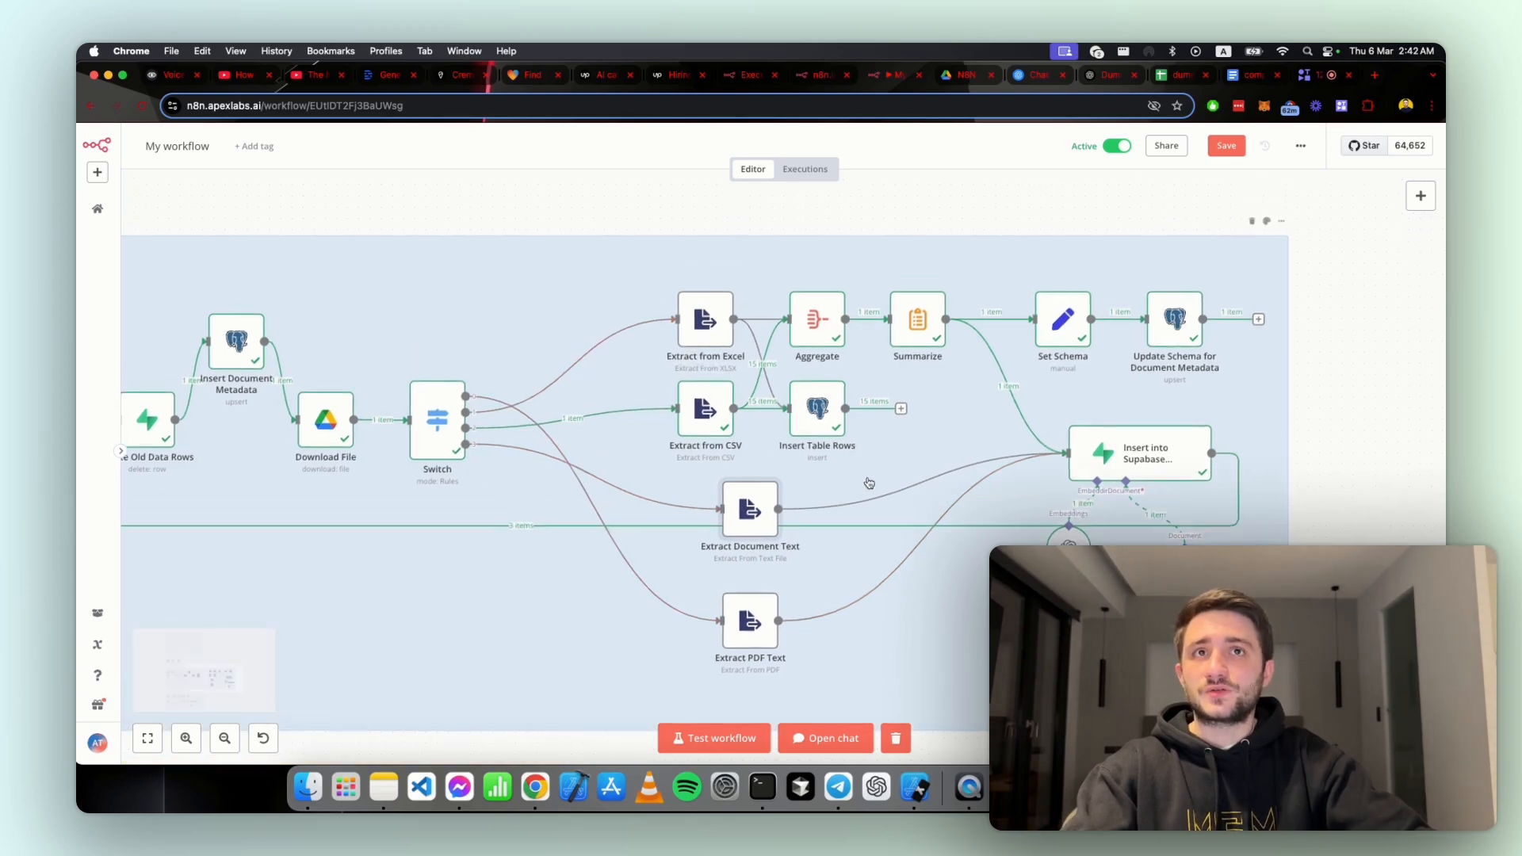
Step: Open the Insert Table Rows node and examine its document_rows column mapping and the dataset_id and row_data output
{"action": "scroll", "coordinate": [866, 483], "scroll_direction": "up", "scroll_amount": 3}
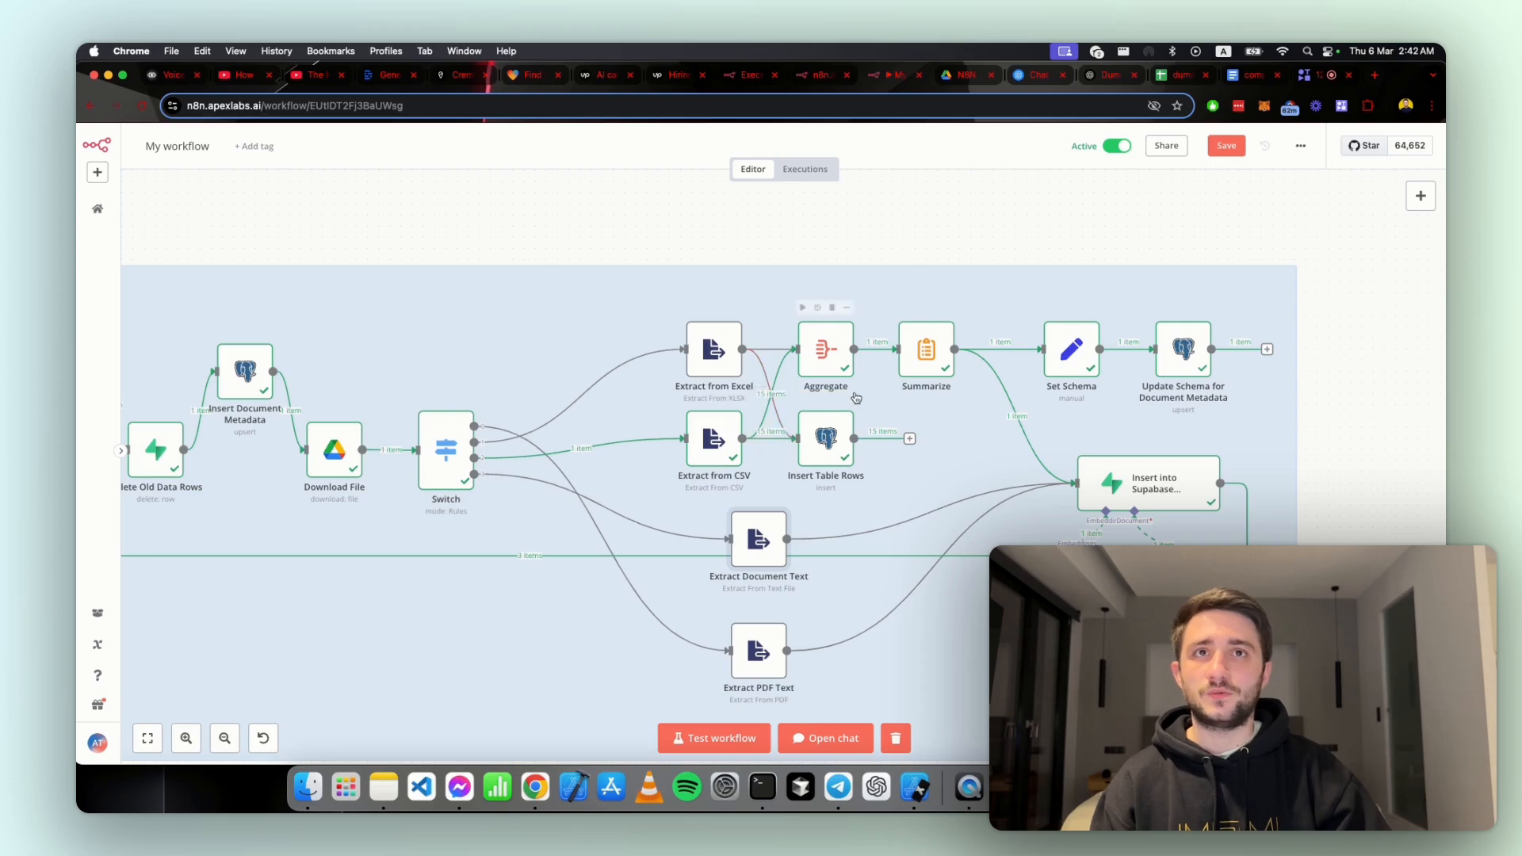
{"action": "left_click", "coordinate": [849, 398]}
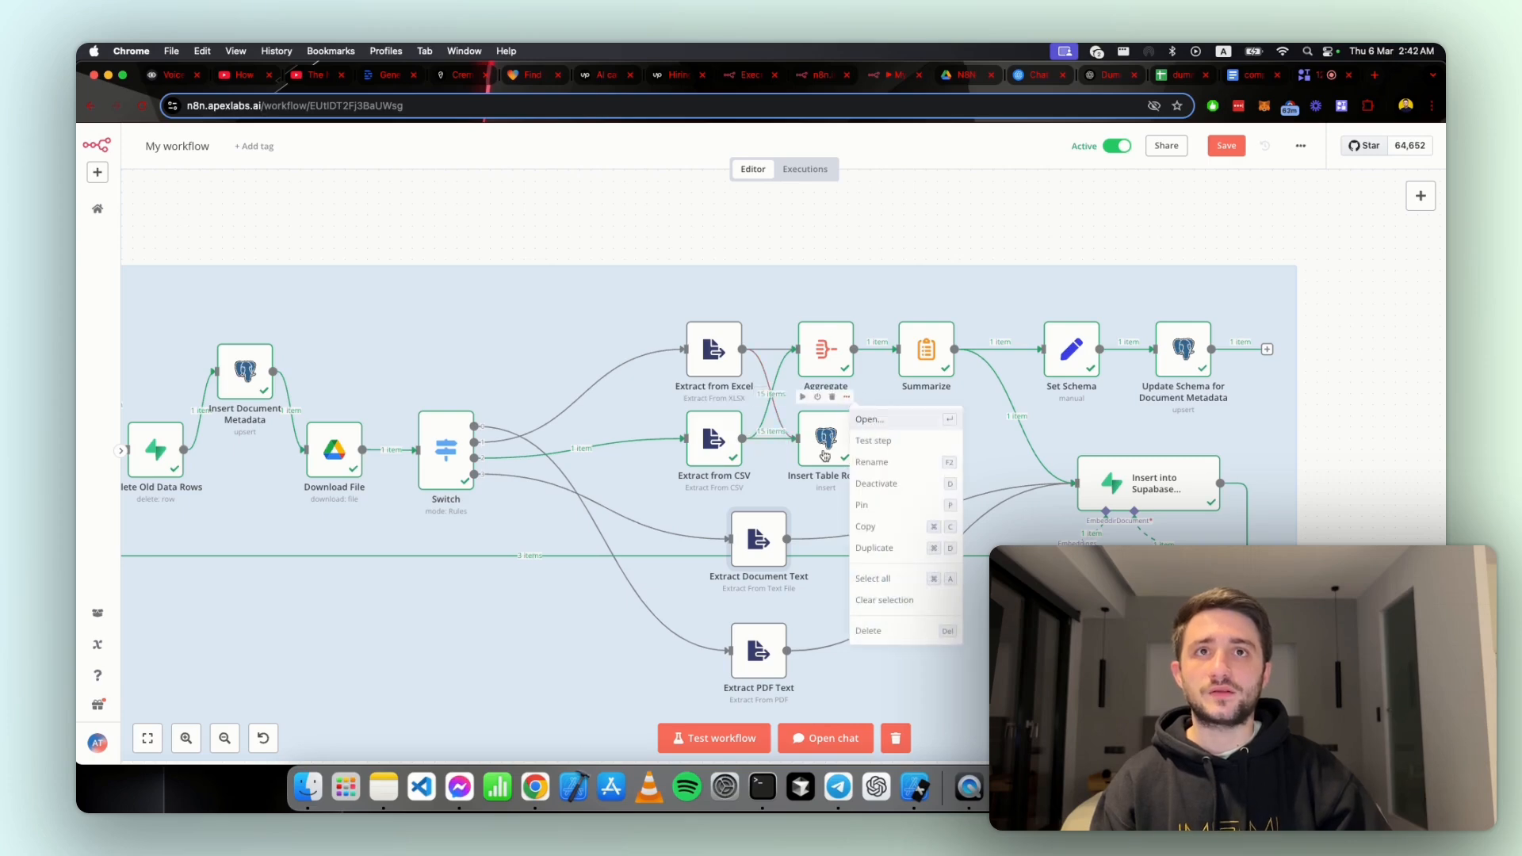
{"action": "left_click", "coordinate": [869, 420]}
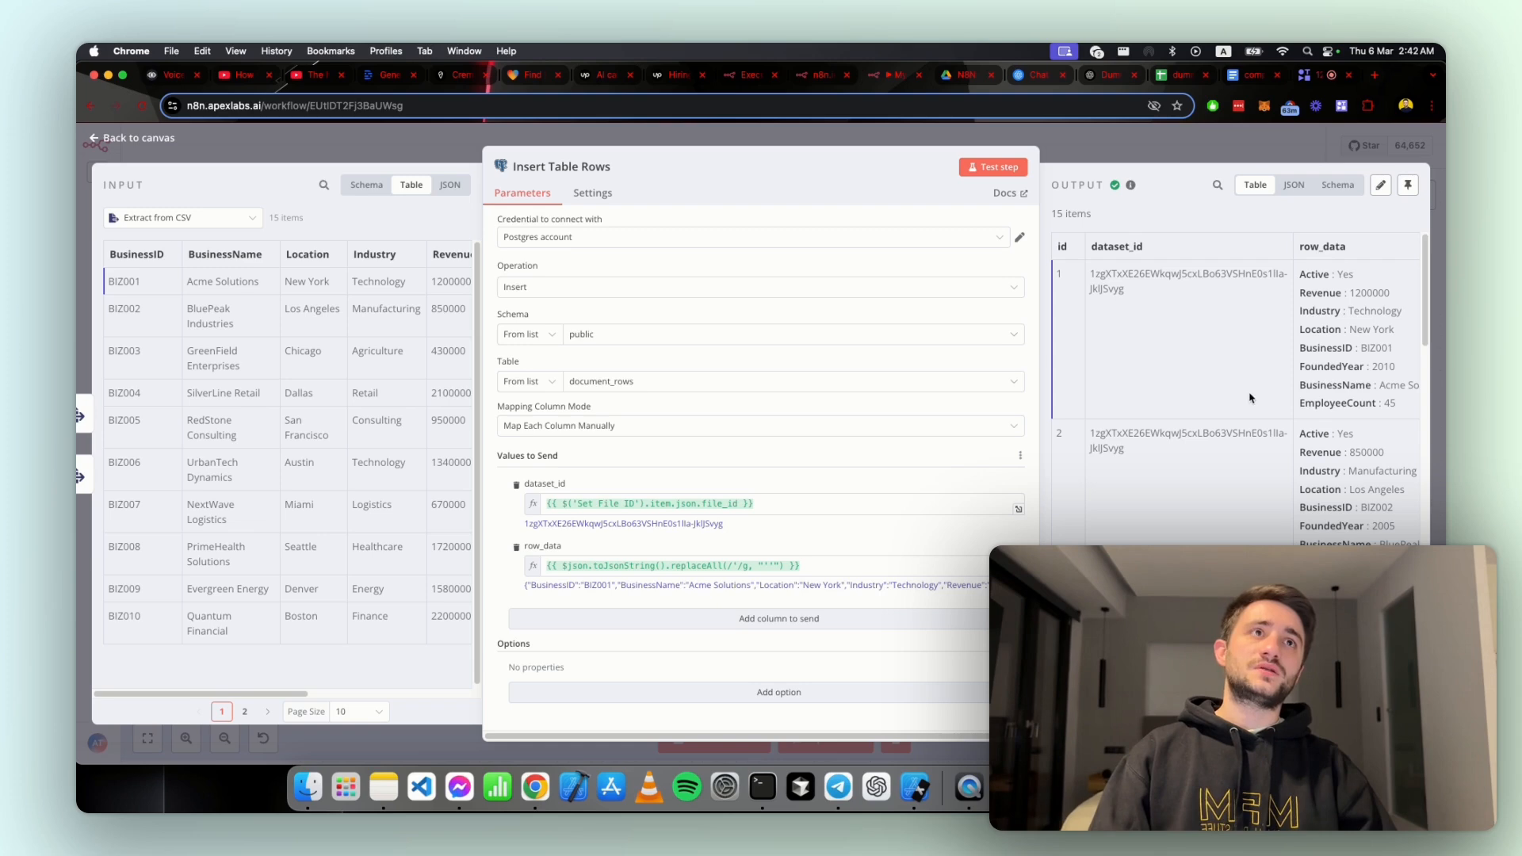
{"action": "scroll", "coordinate": [1212, 381], "scroll_direction": "right", "scroll_amount": 2}
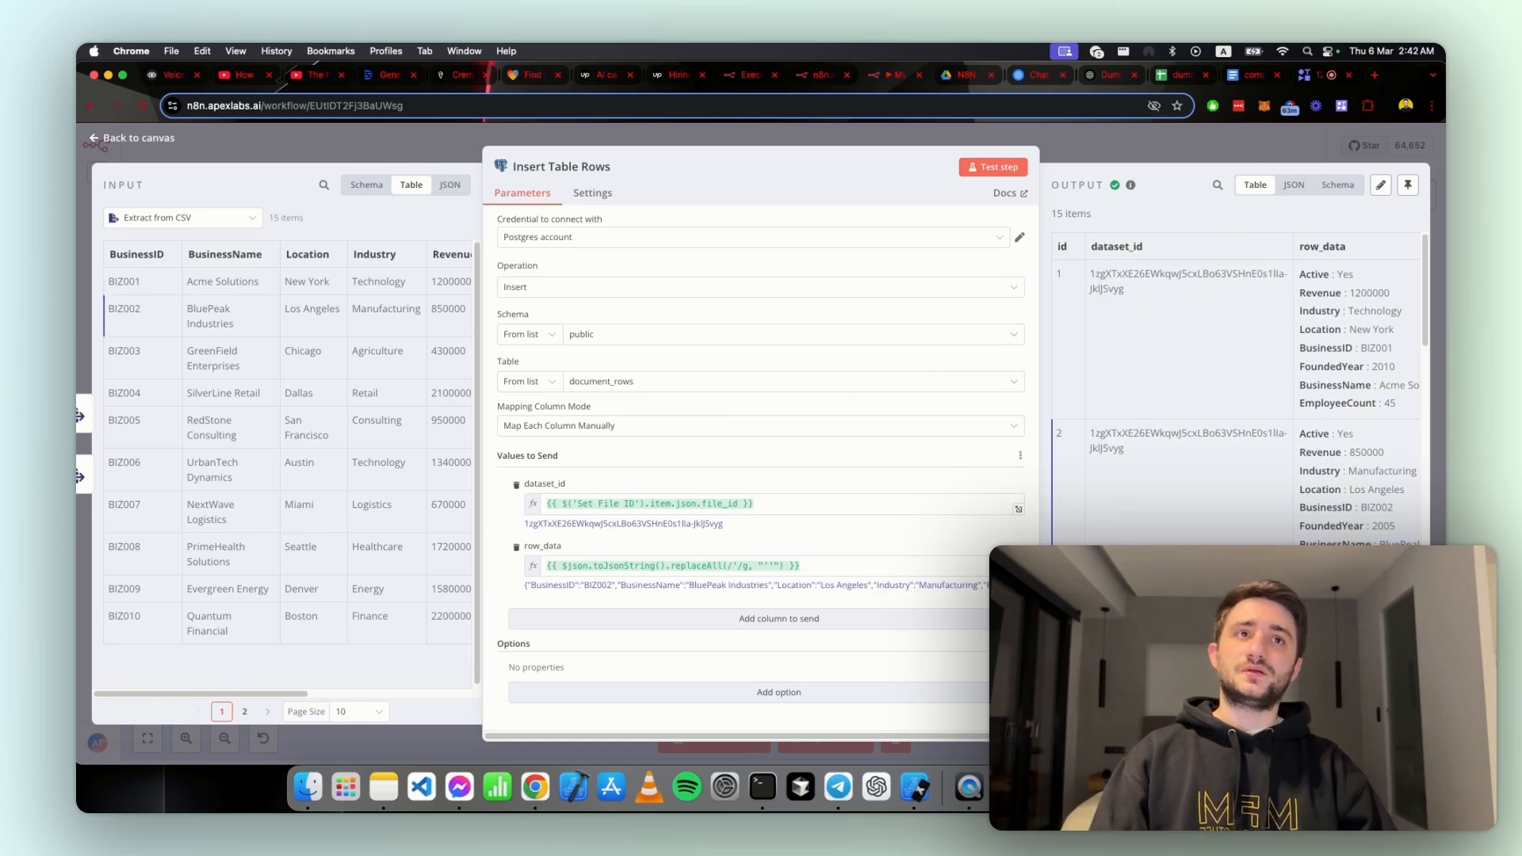
{"action": "left_click_drag", "start_coordinate": [1105, 271], "coordinate": [1139, 303]}
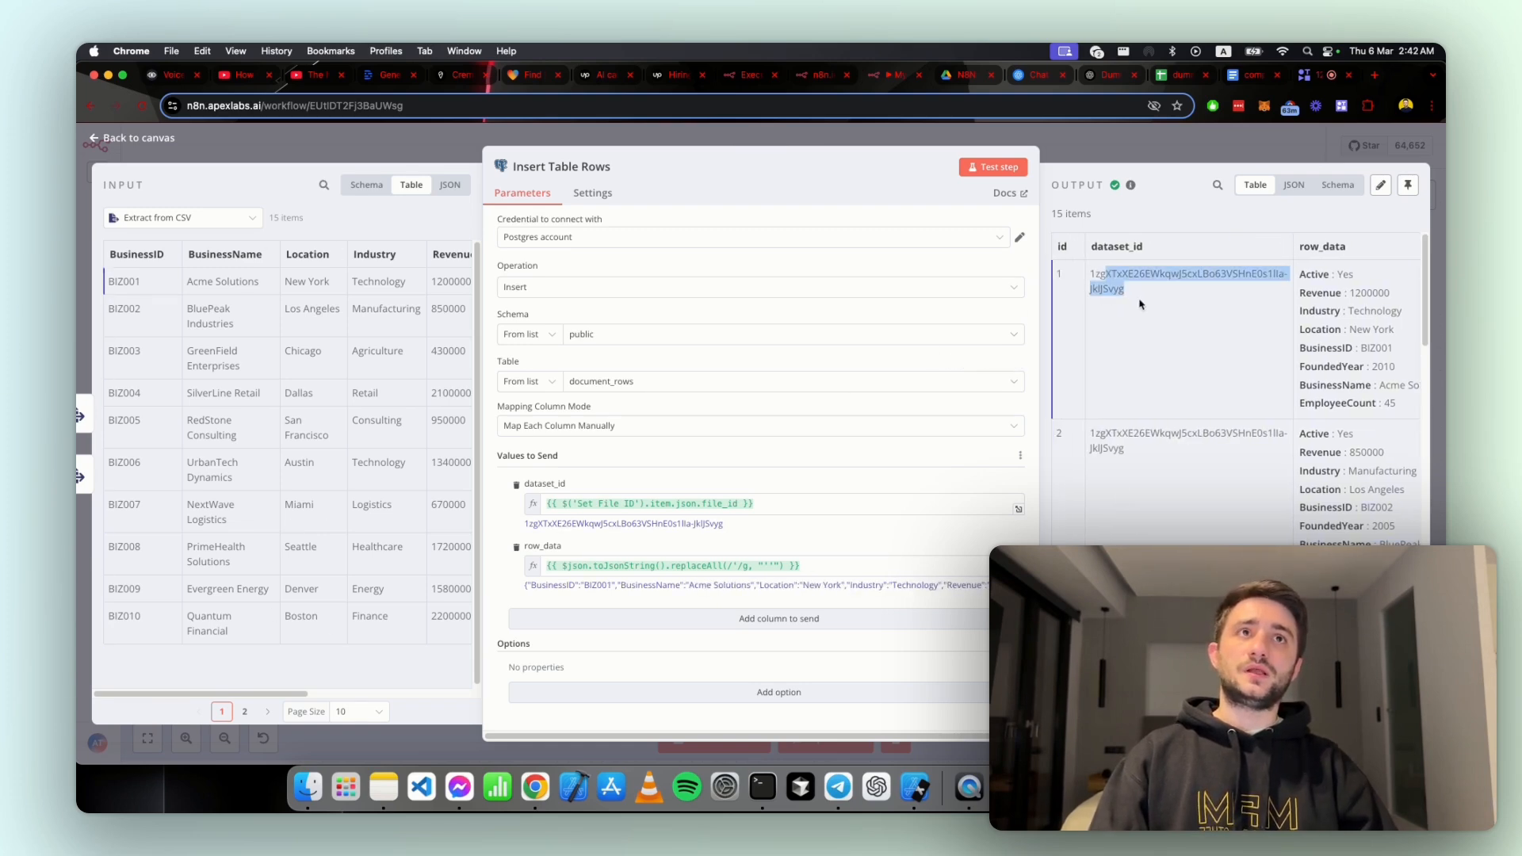
{"action": "left_click", "coordinate": [1295, 302]}
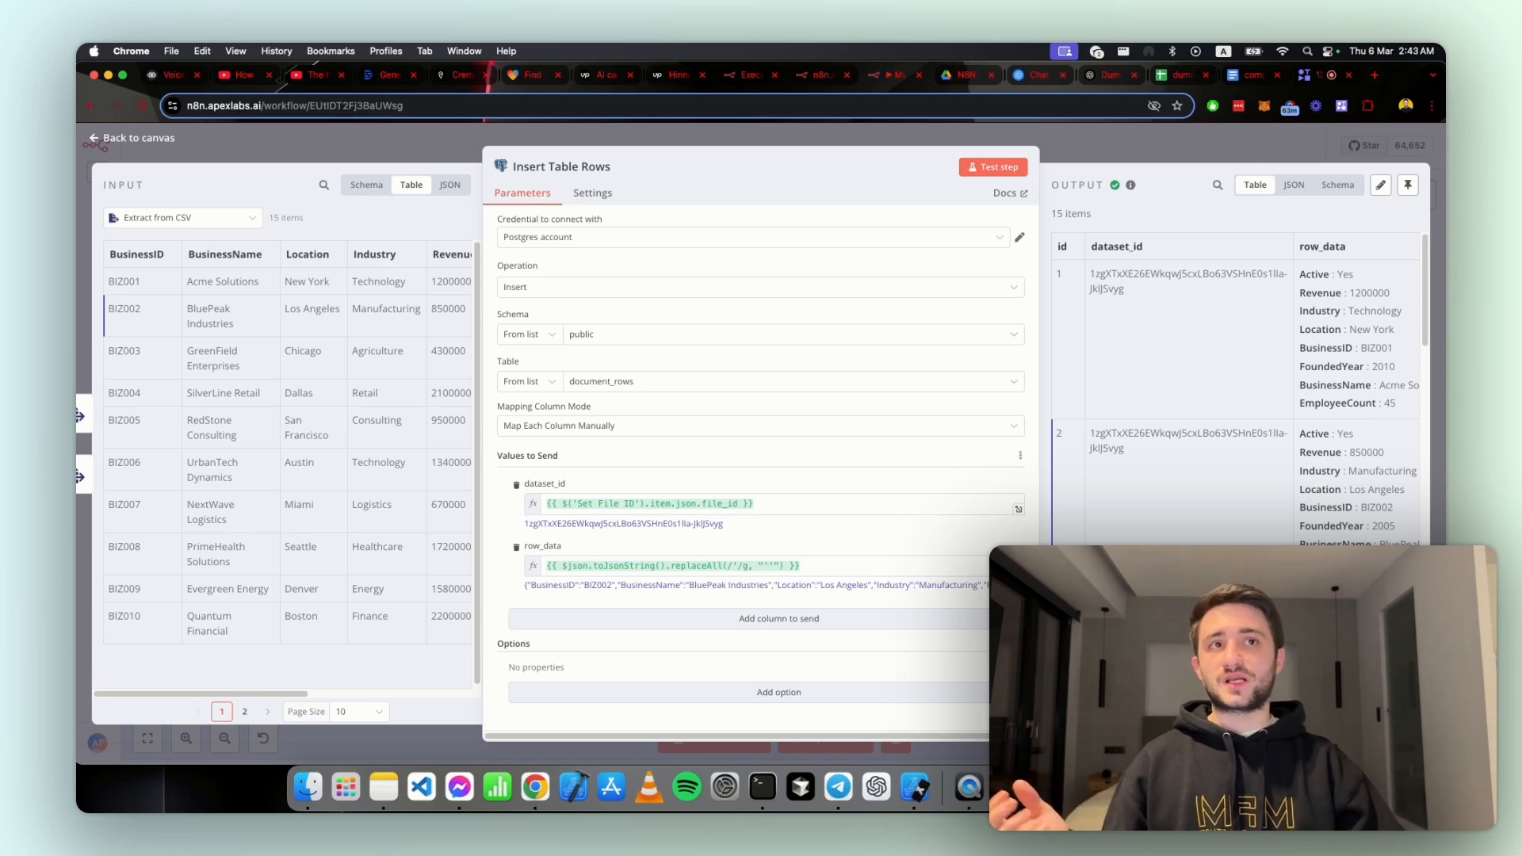
Step: Switch to the dummy-csv spreadsheet in Google Sheets and look over its business rows and column headers
{"action": "left_click", "coordinate": [1172, 75]}
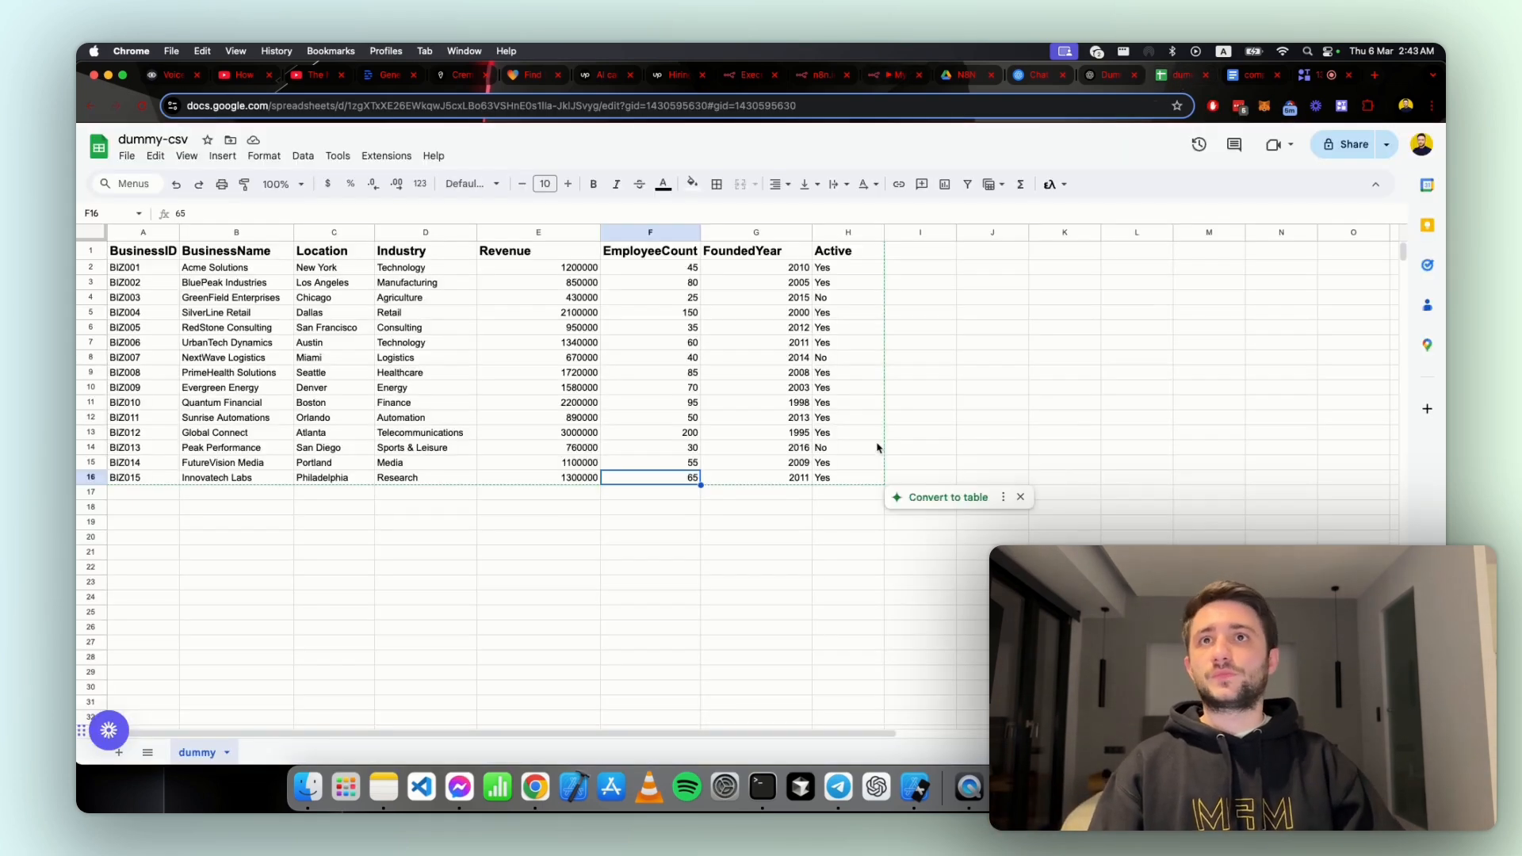
{"action": "left_click", "coordinate": [569, 508]}
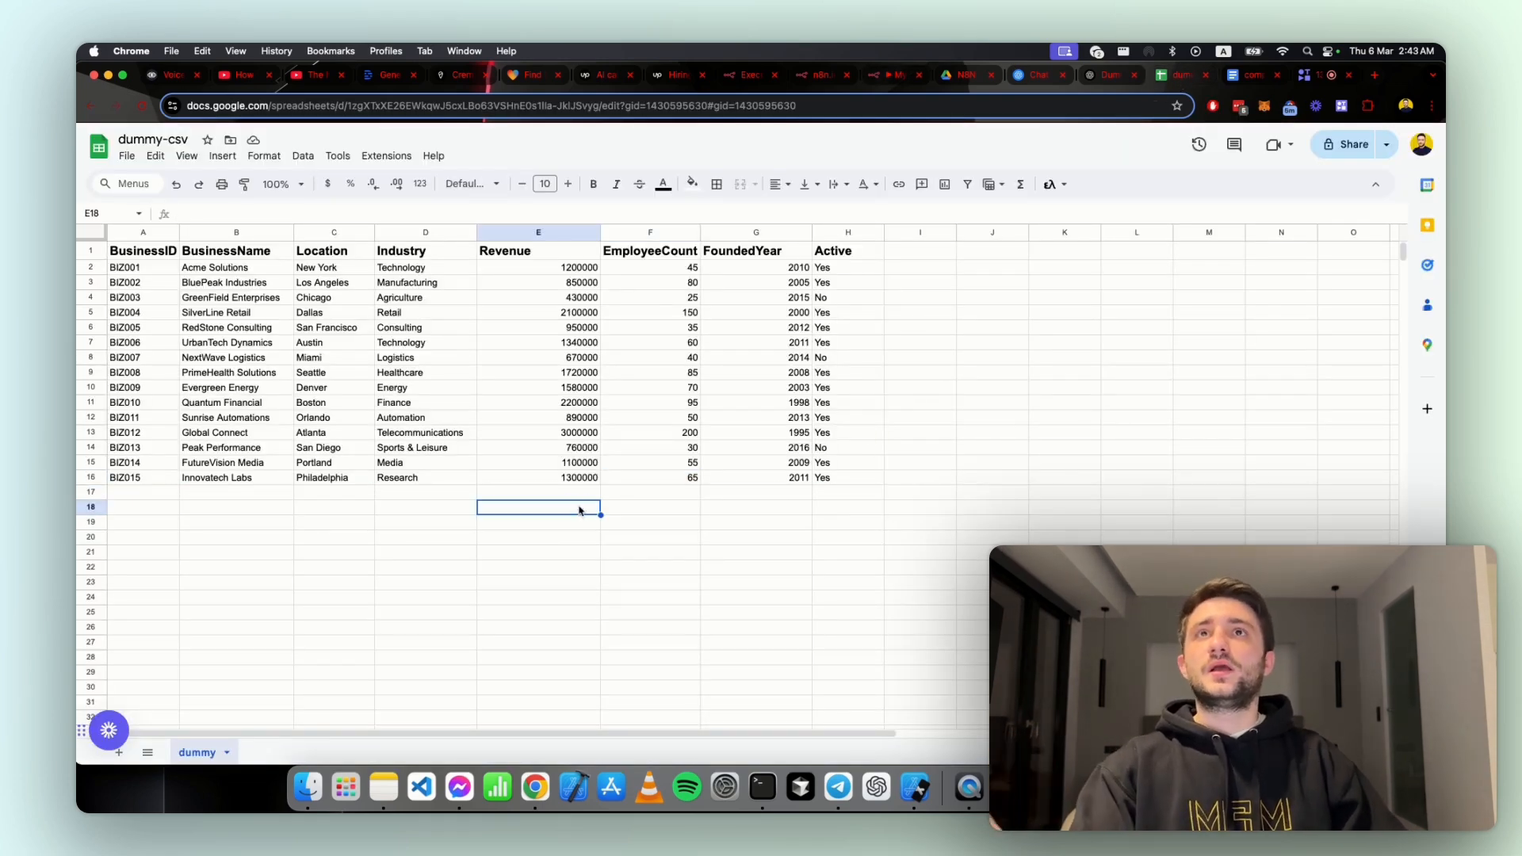
{"action": "left_click", "coordinate": [520, 480]}
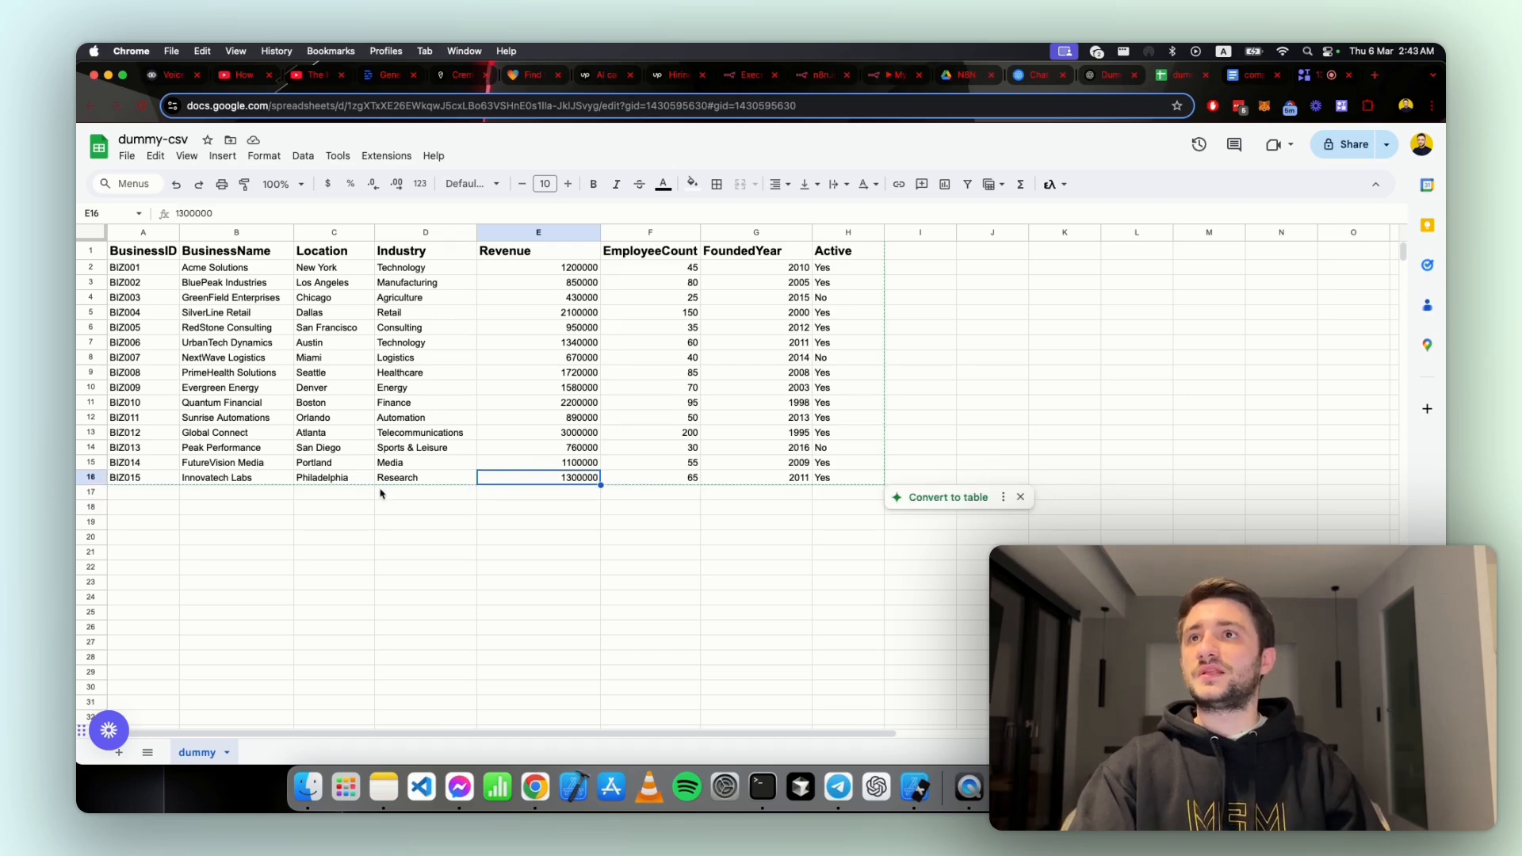
{"action": "left_click", "coordinate": [320, 254]}
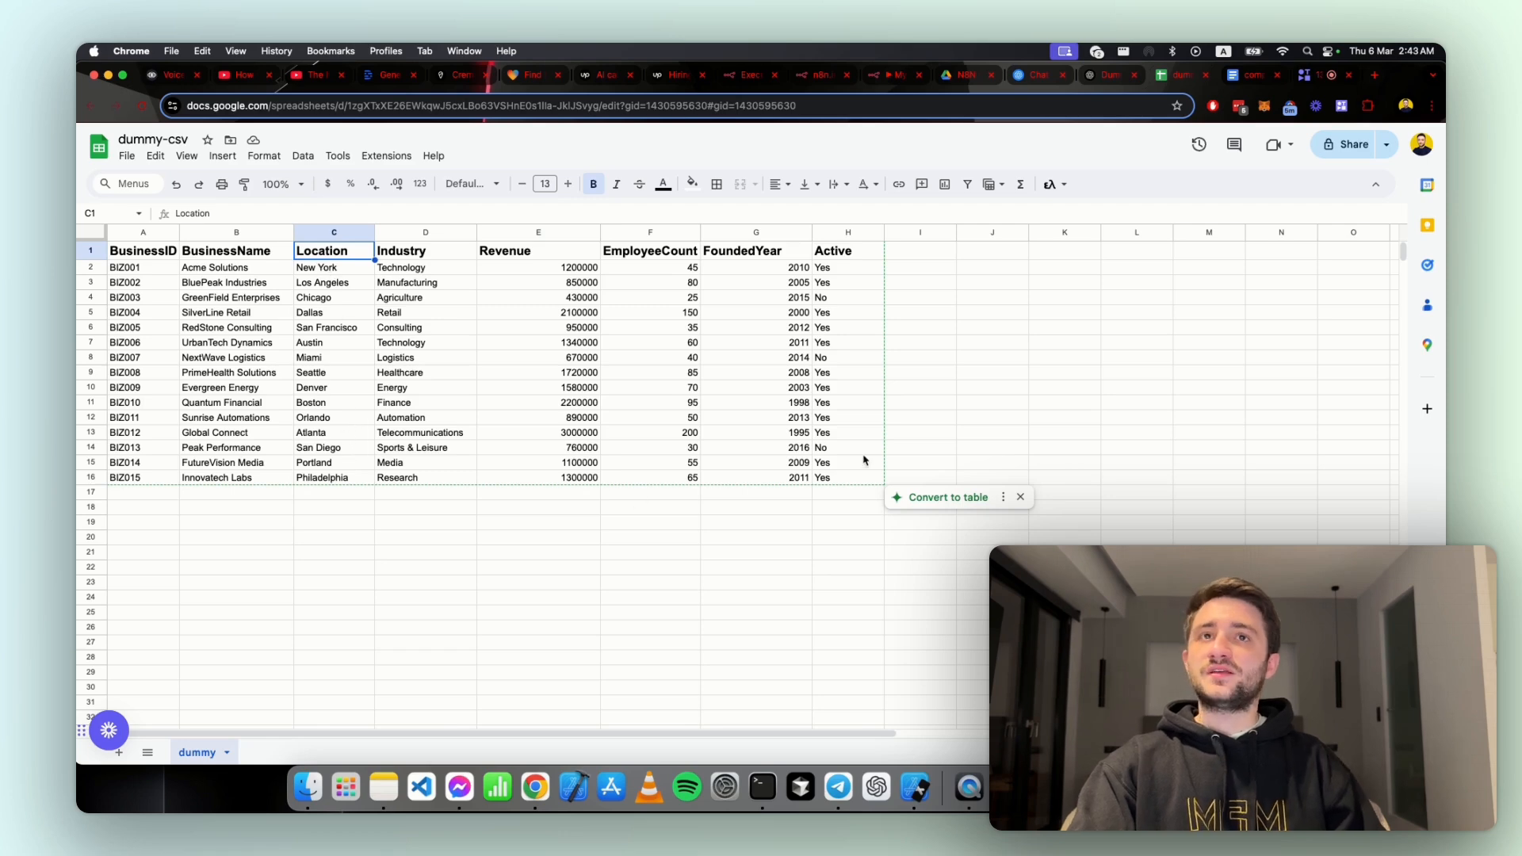
Step: Copy the entire dummy-csv table into a new Google Docs document as unformatted text and highlight most of the pasted rows
{"action": "left_click", "coordinate": [270, 358]}
{"action": "key", "text": "super+a"}
{"action": "key", "text": "super+c"}
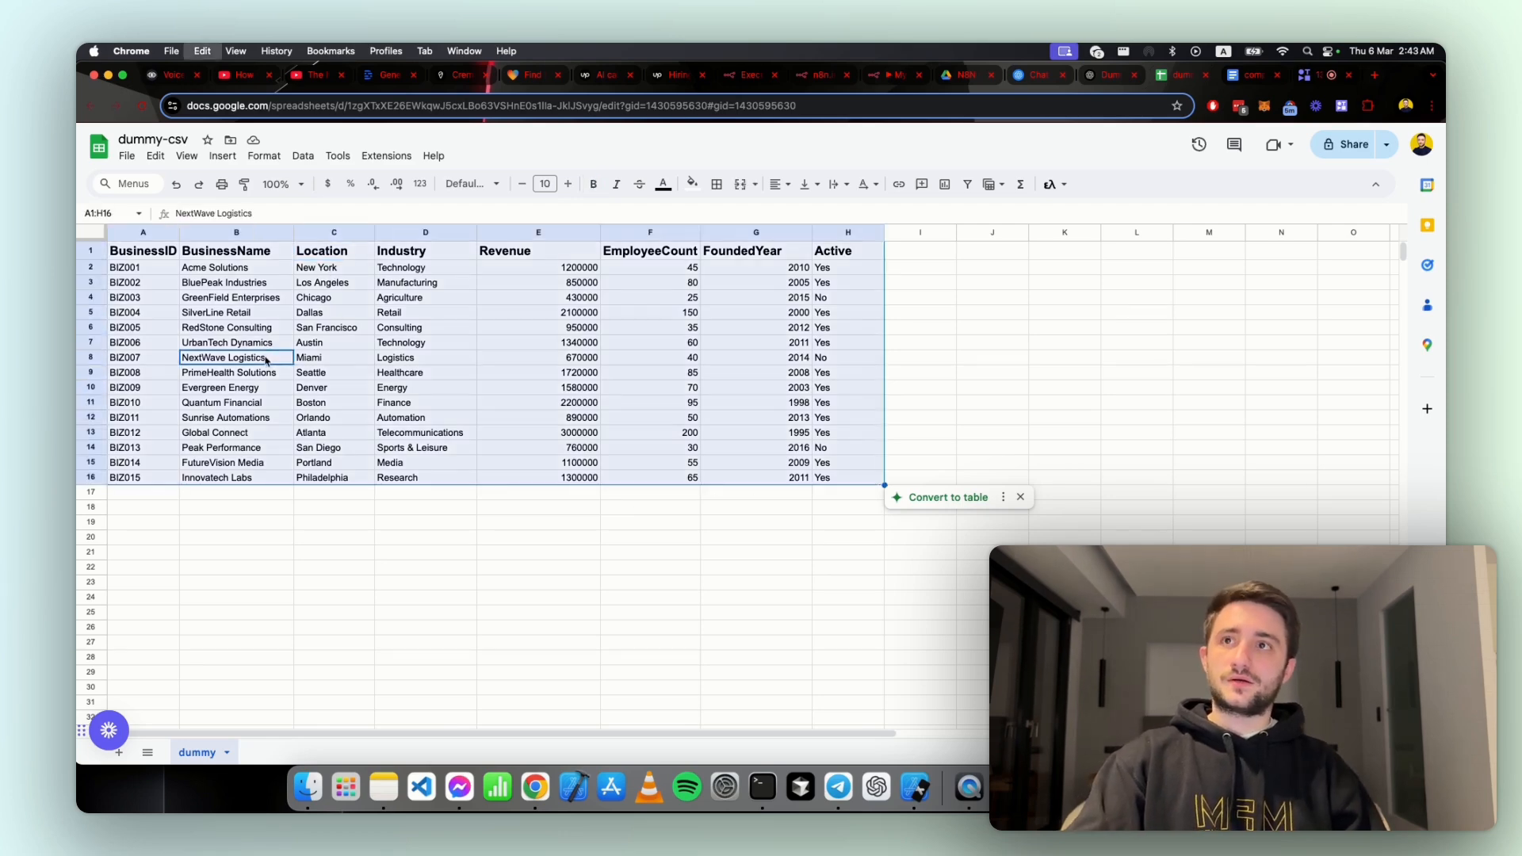
{"action": "left_click", "coordinate": [1374, 75]}
{"action": "type", "text": "doc.new"}
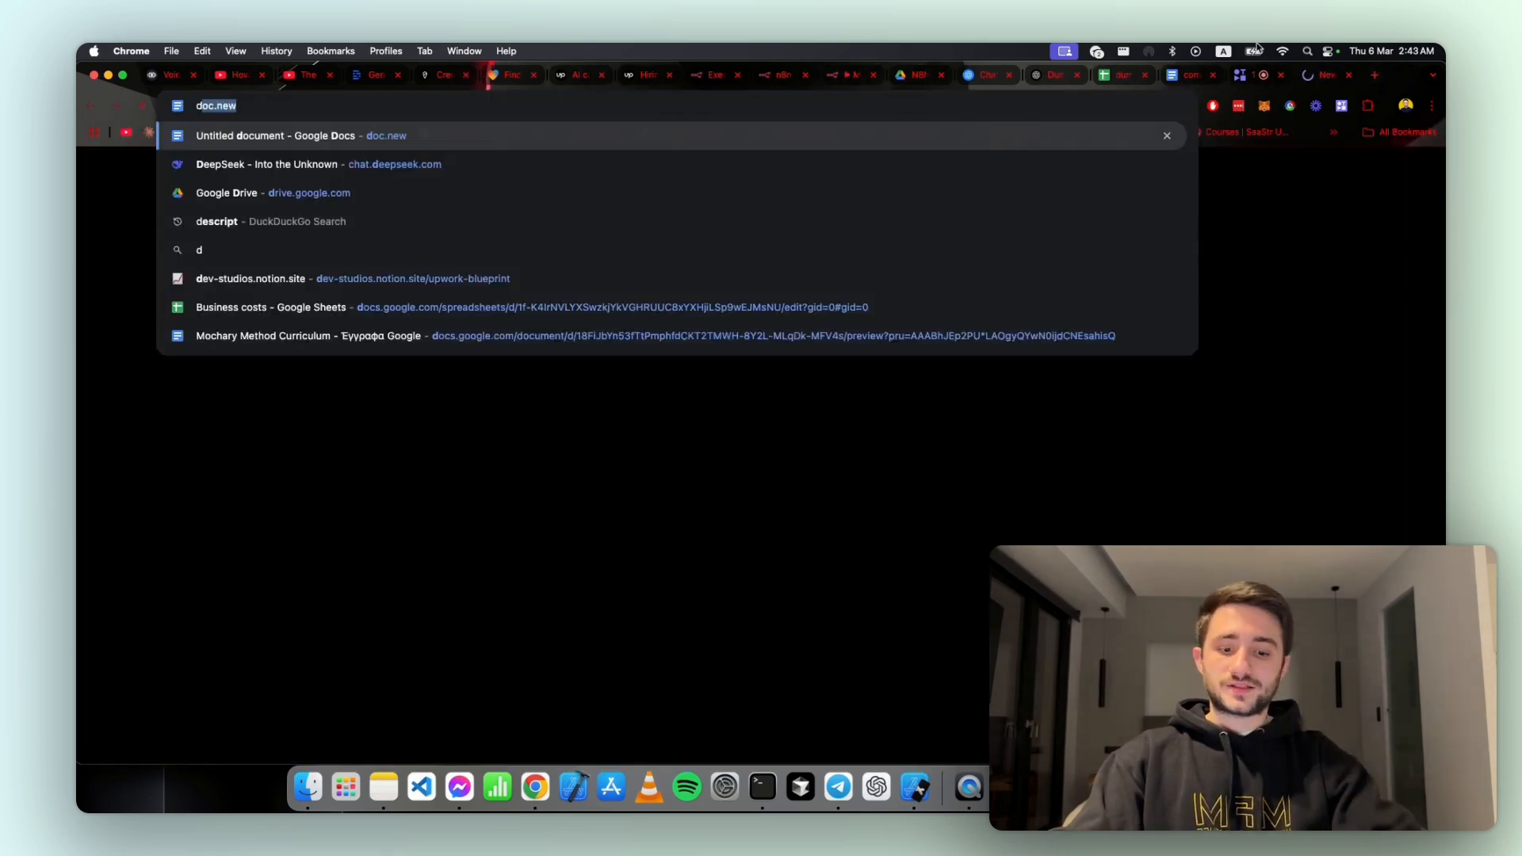
{"action": "key", "text": "Return"}
{"action": "key", "text": "super+shift+v"}
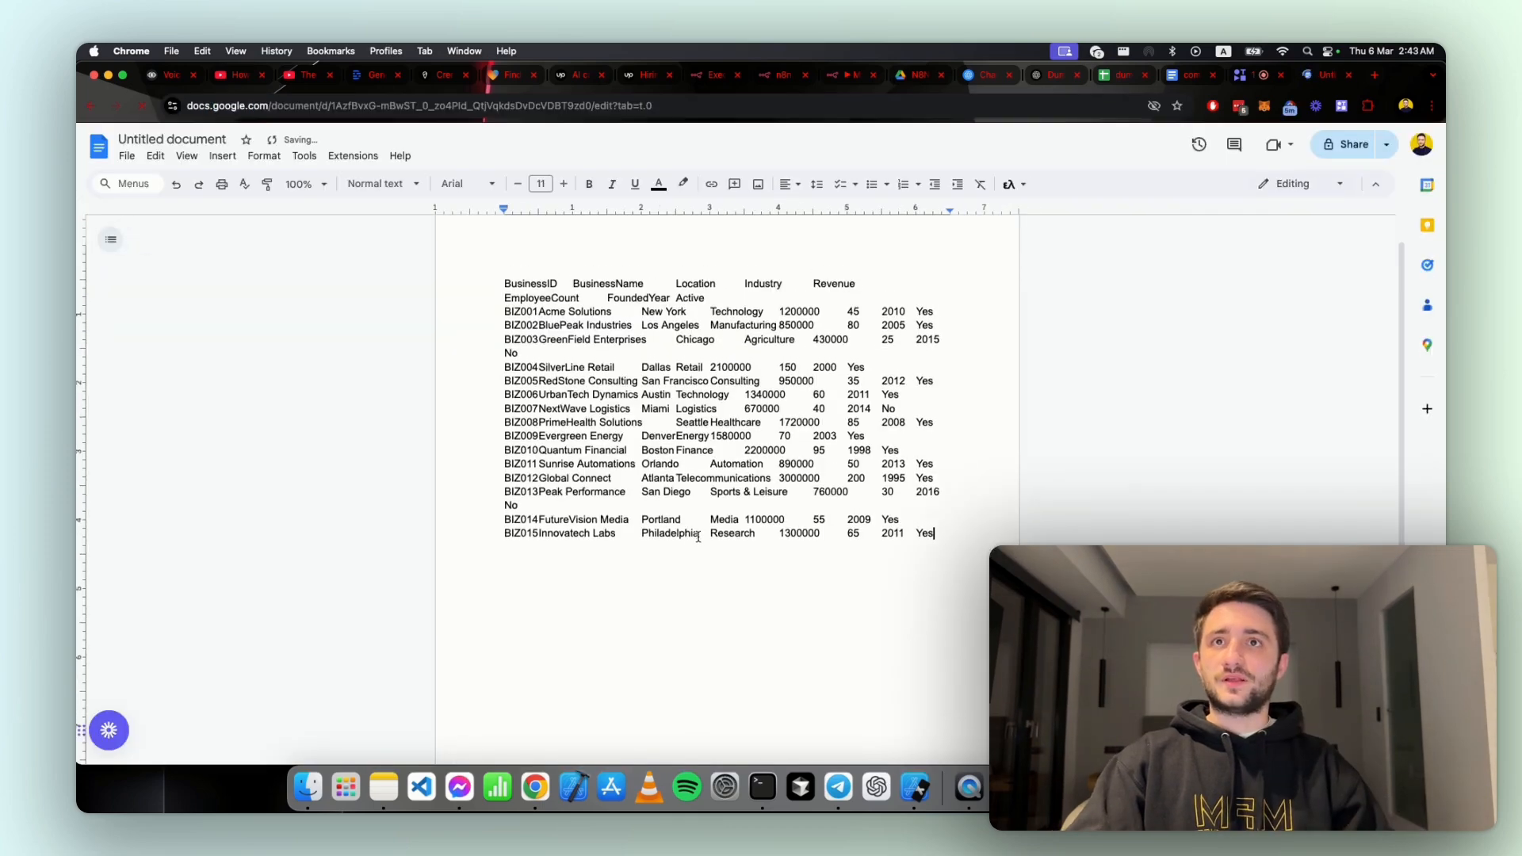
{"action": "left_click_drag", "start_coordinate": [662, 270], "coordinate": [942, 499]}
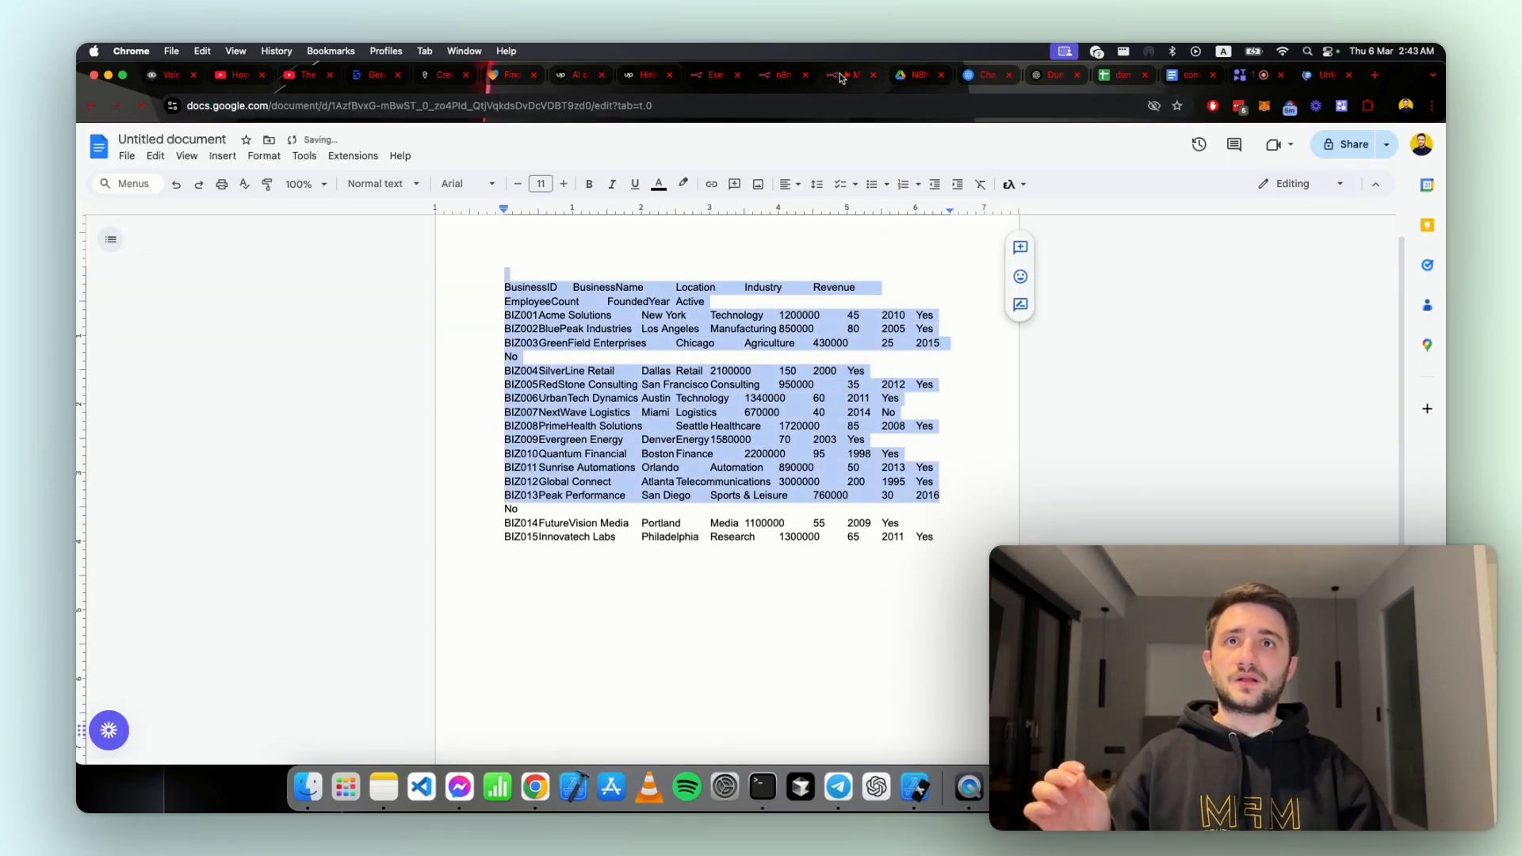
Step: Return to the dummy-csv spreadsheet and examine its EmployeeCount, Location, Industry and Revenue columns
{"action": "left_click", "coordinate": [1051, 76]}
{"action": "left_click", "coordinate": [1104, 76]}
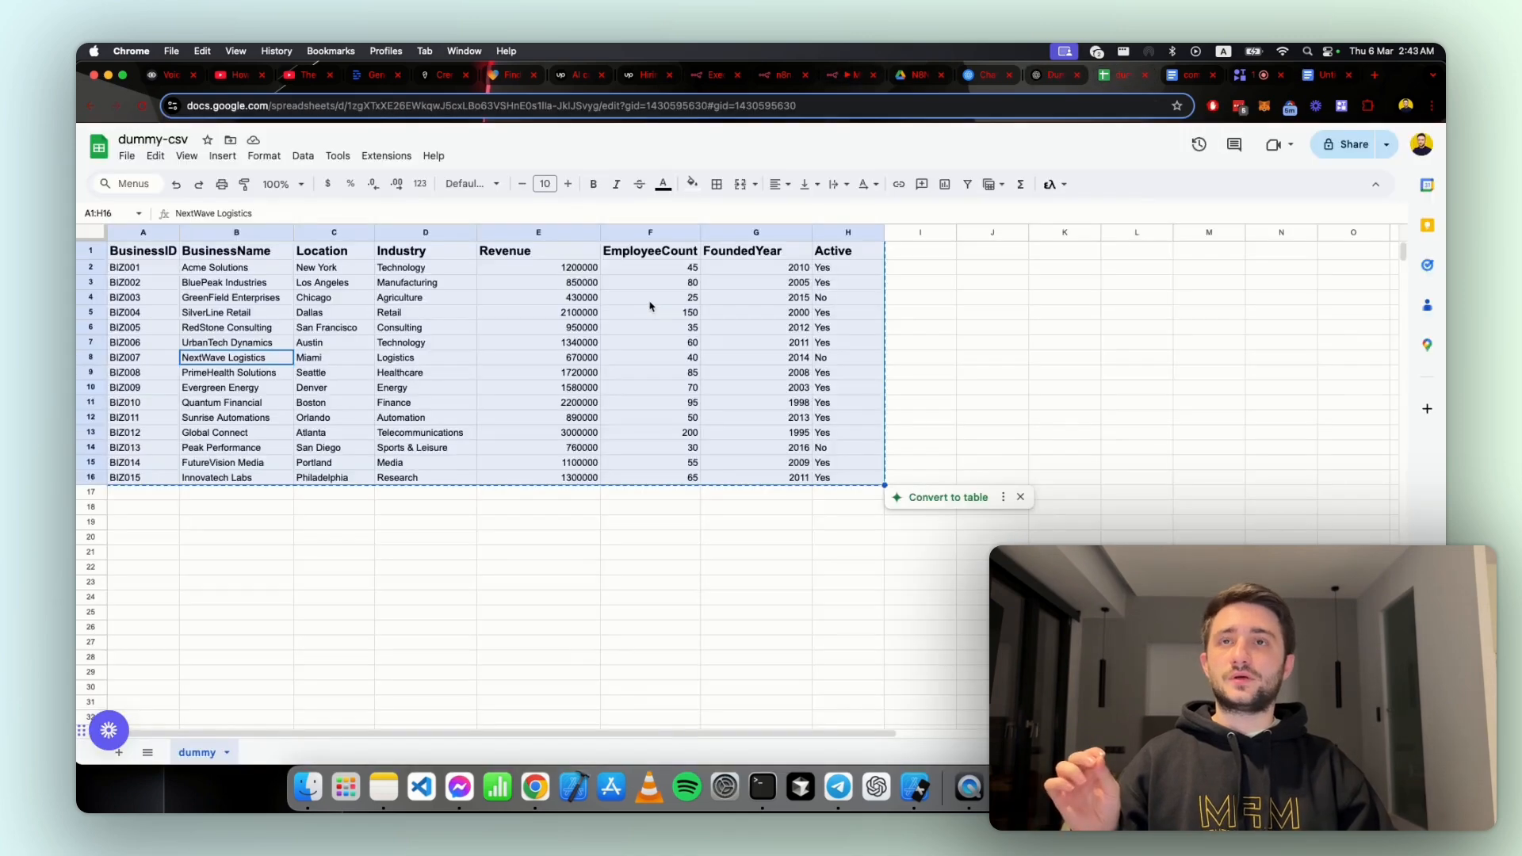
{"action": "left_click", "coordinate": [439, 547]}
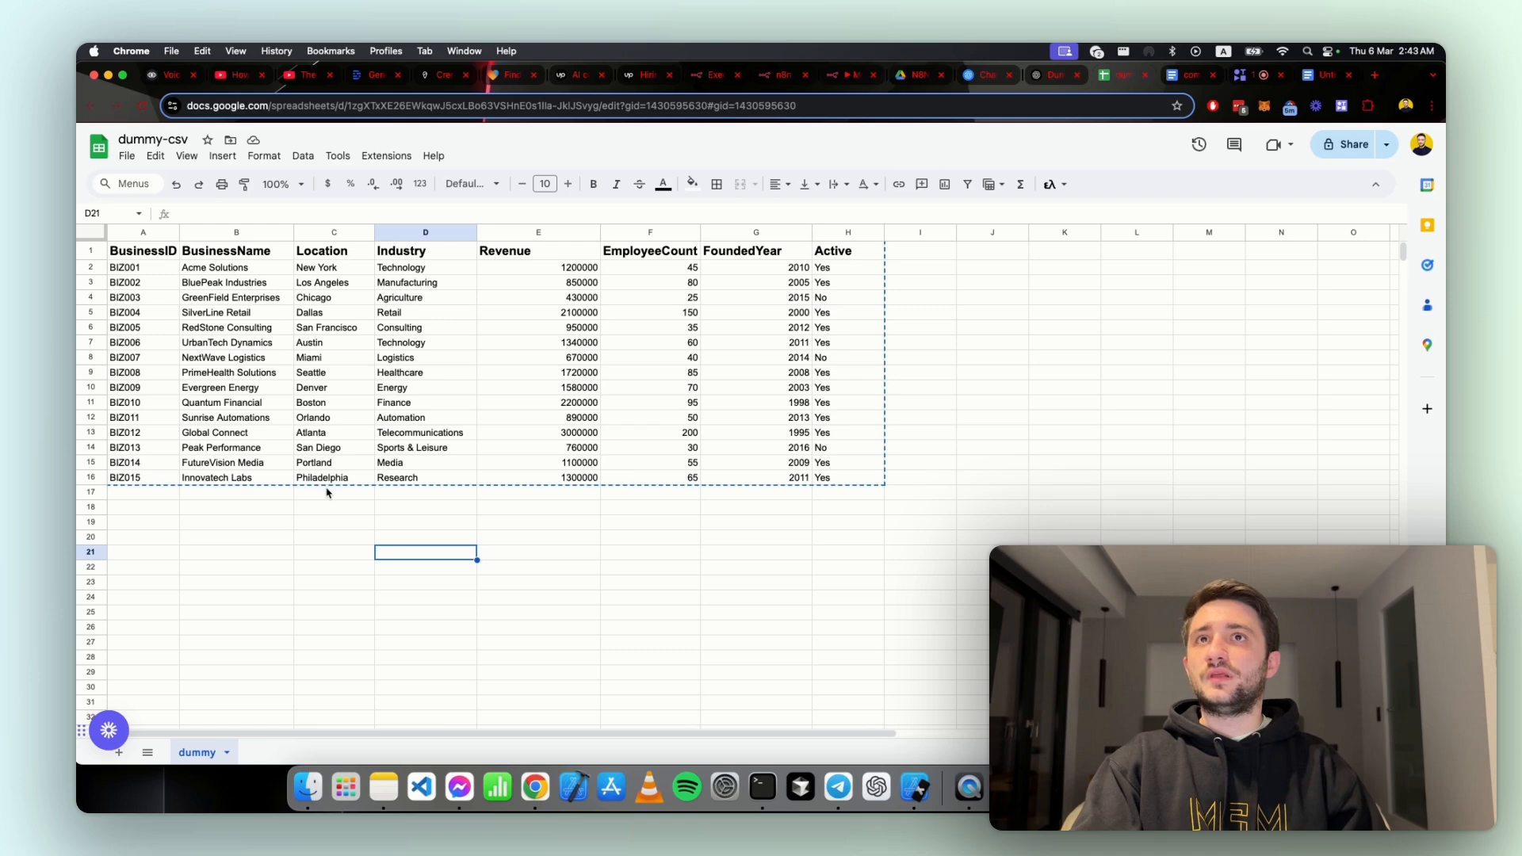
{"action": "left_click", "coordinate": [630, 252]}
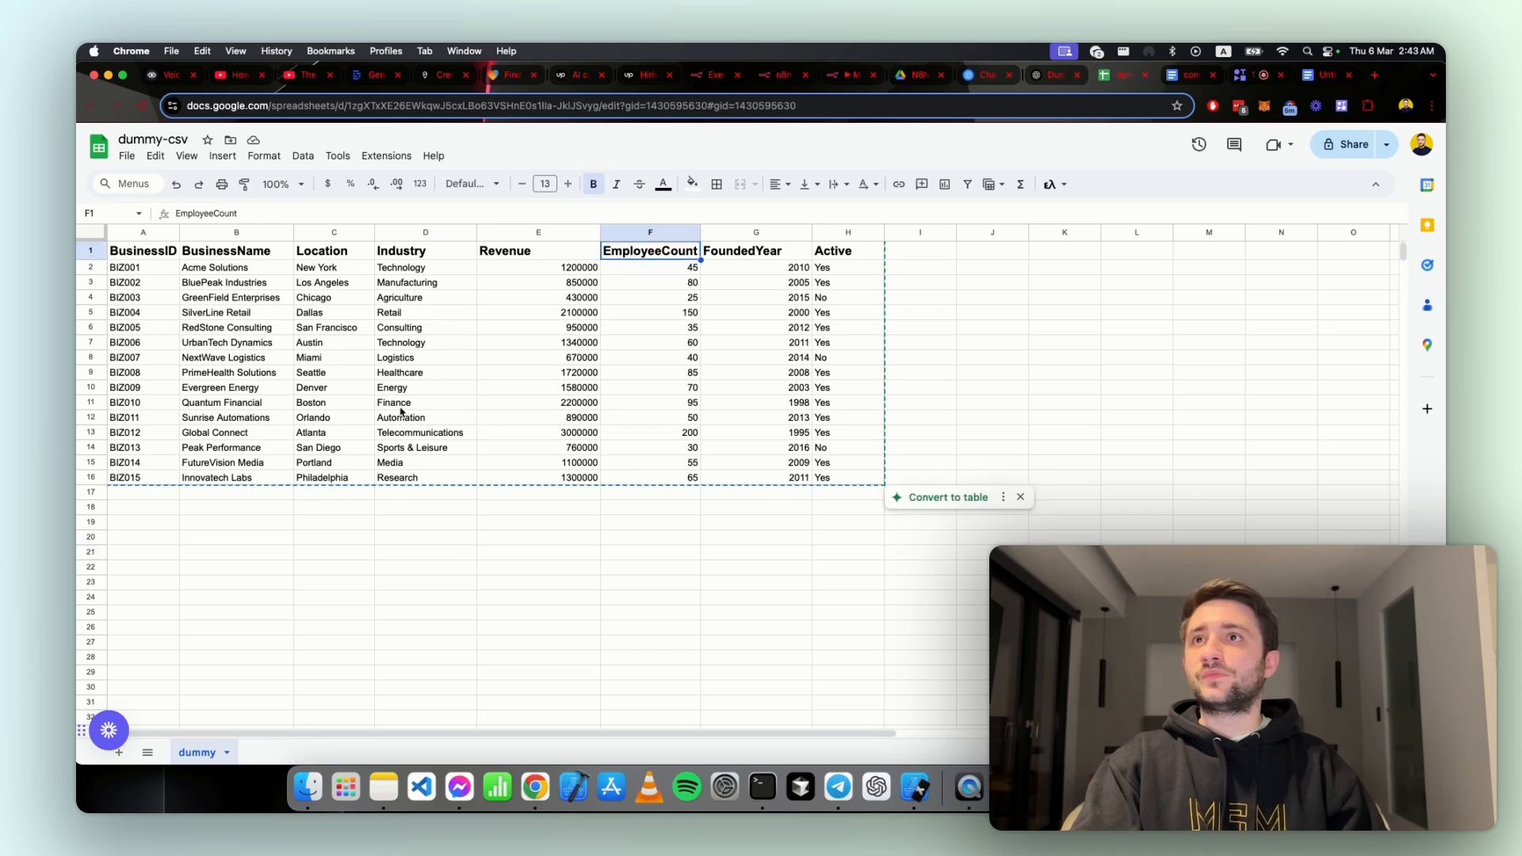
{"action": "left_click", "coordinate": [325, 315]}
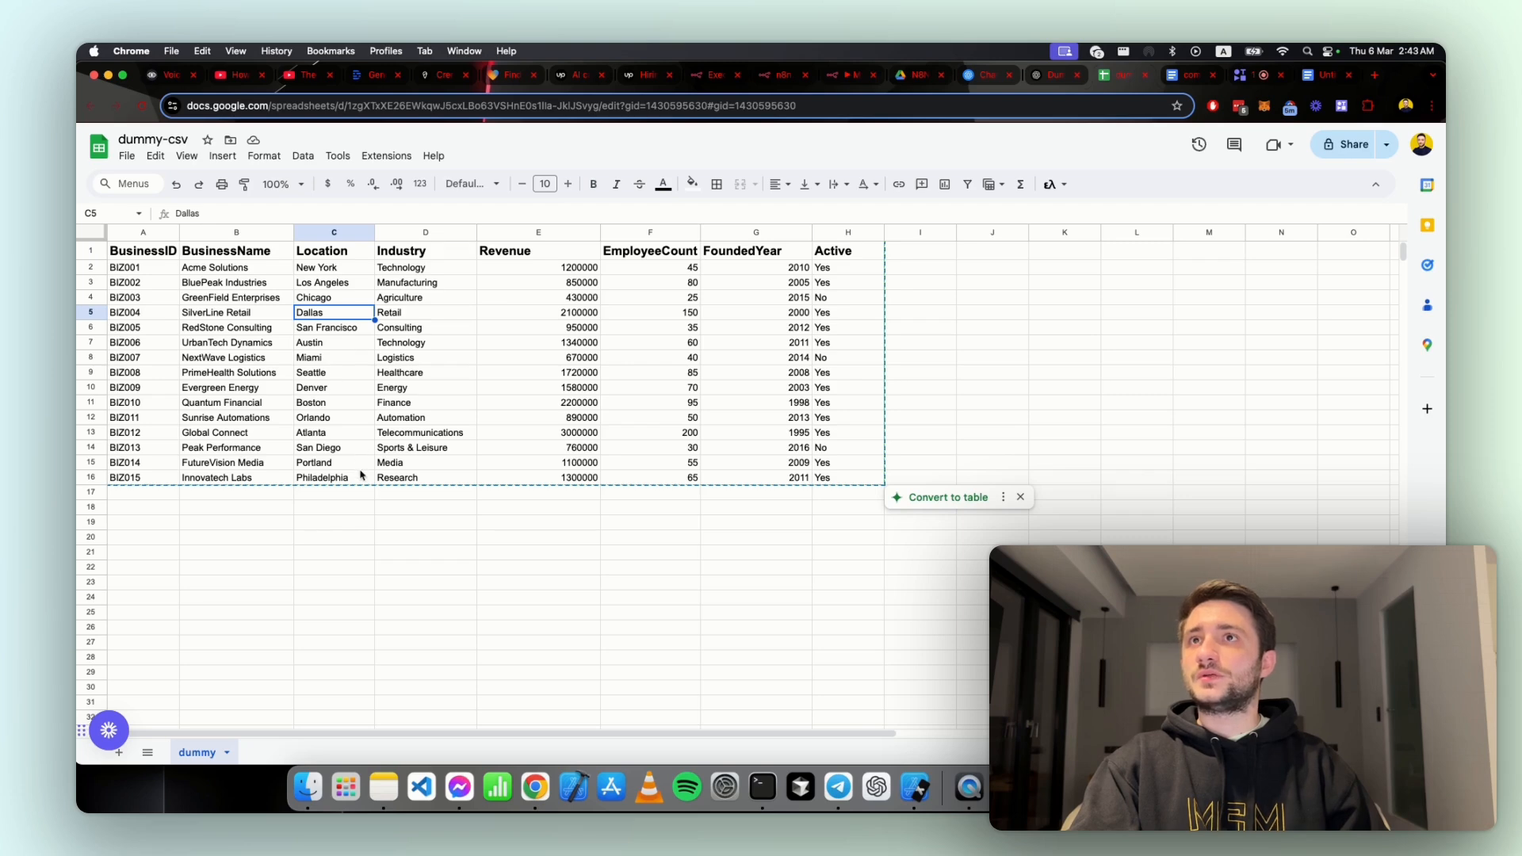
{"action": "left_click", "coordinate": [393, 420]}
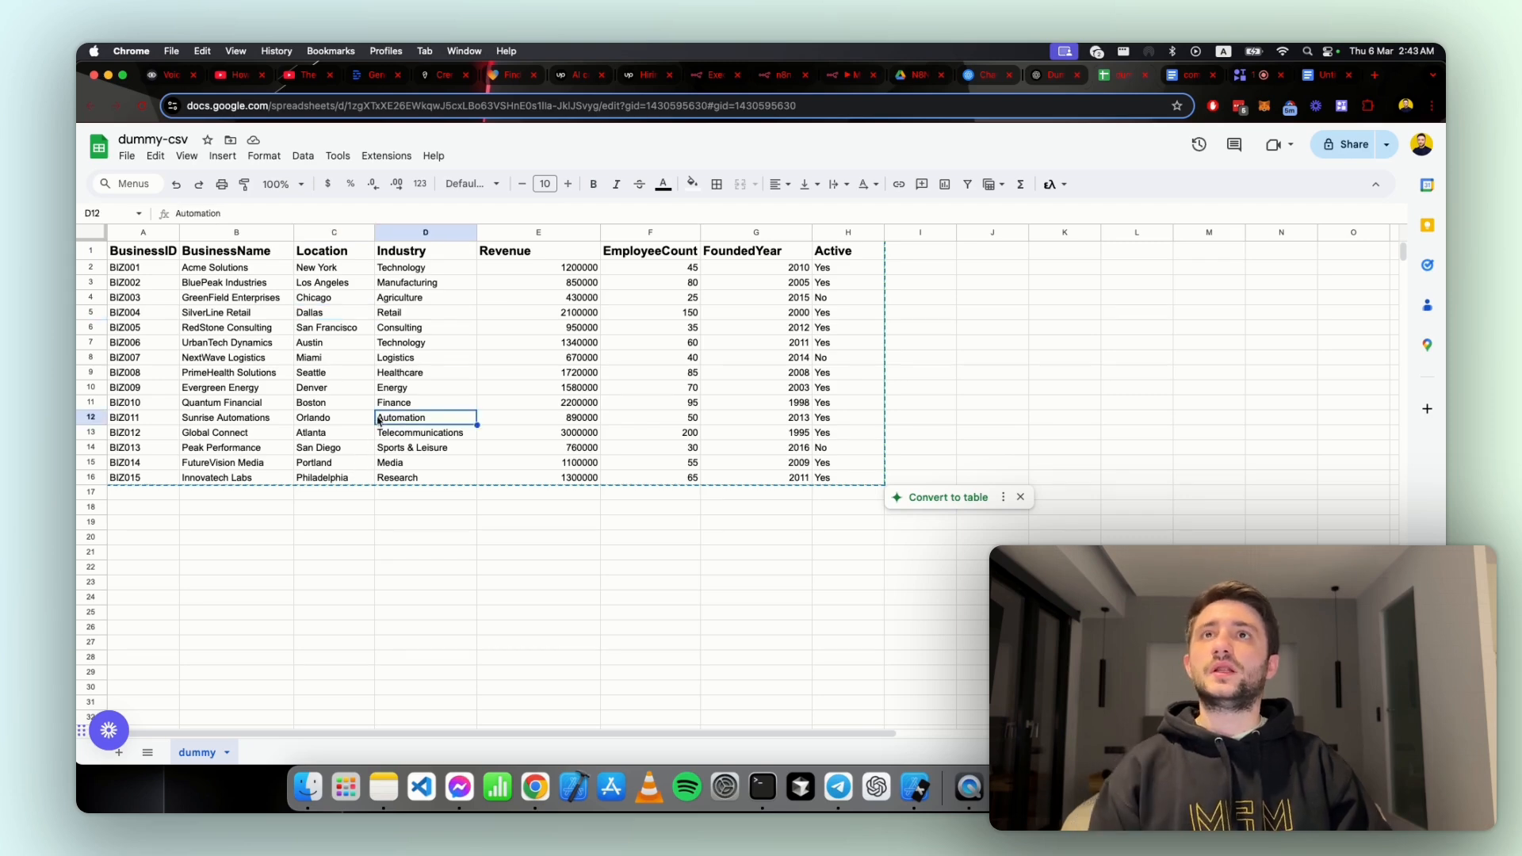
{"action": "left_click", "coordinate": [500, 269]}
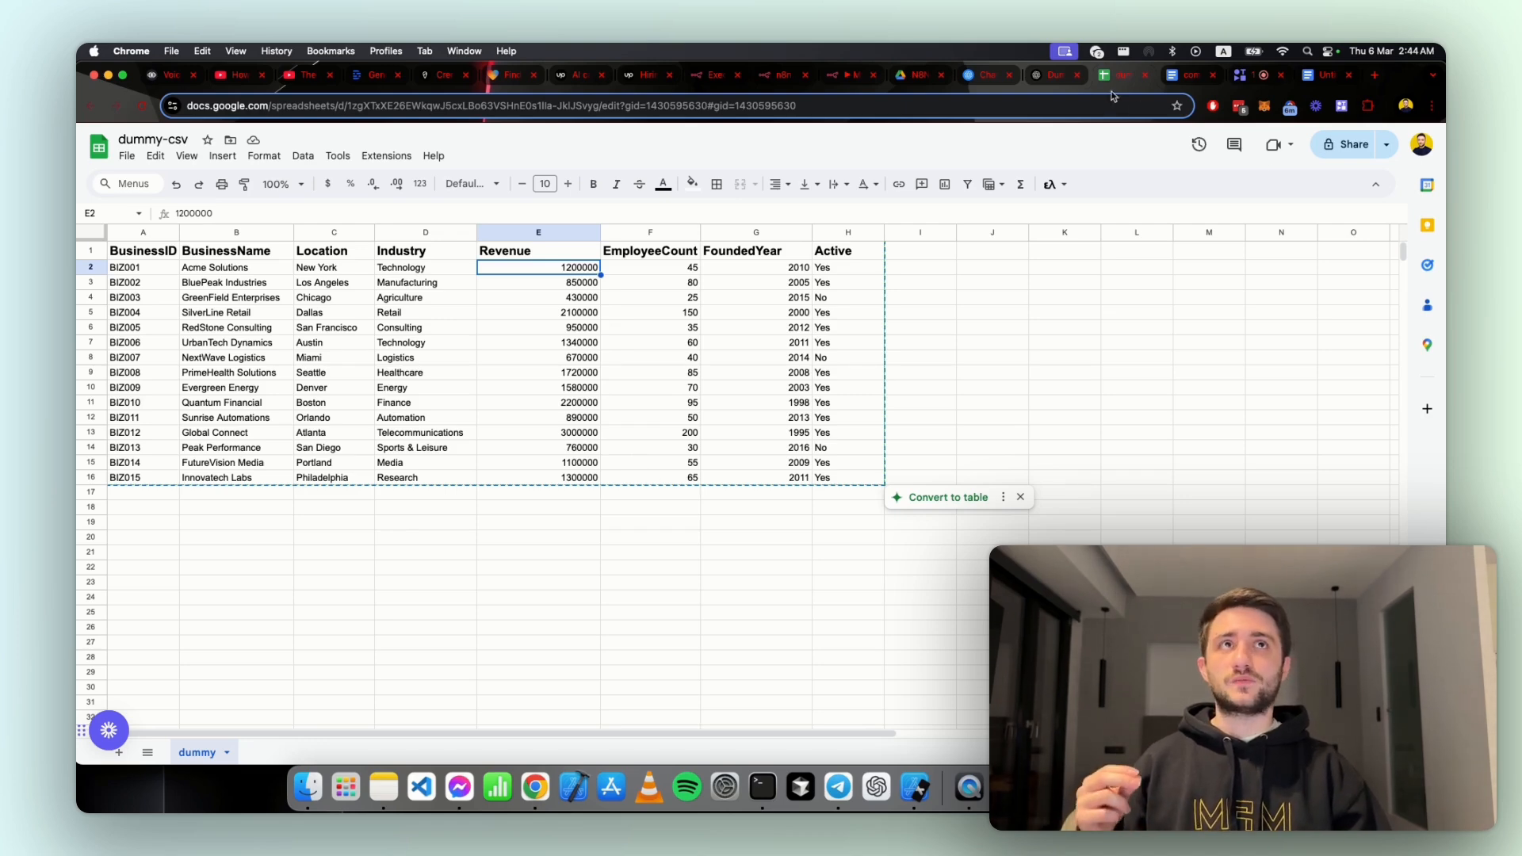
Step: Switch back to the n8n workflow and review the Aggregate node's settings, input and output, then return to the canvas
{"action": "left_click", "coordinate": [855, 77]}
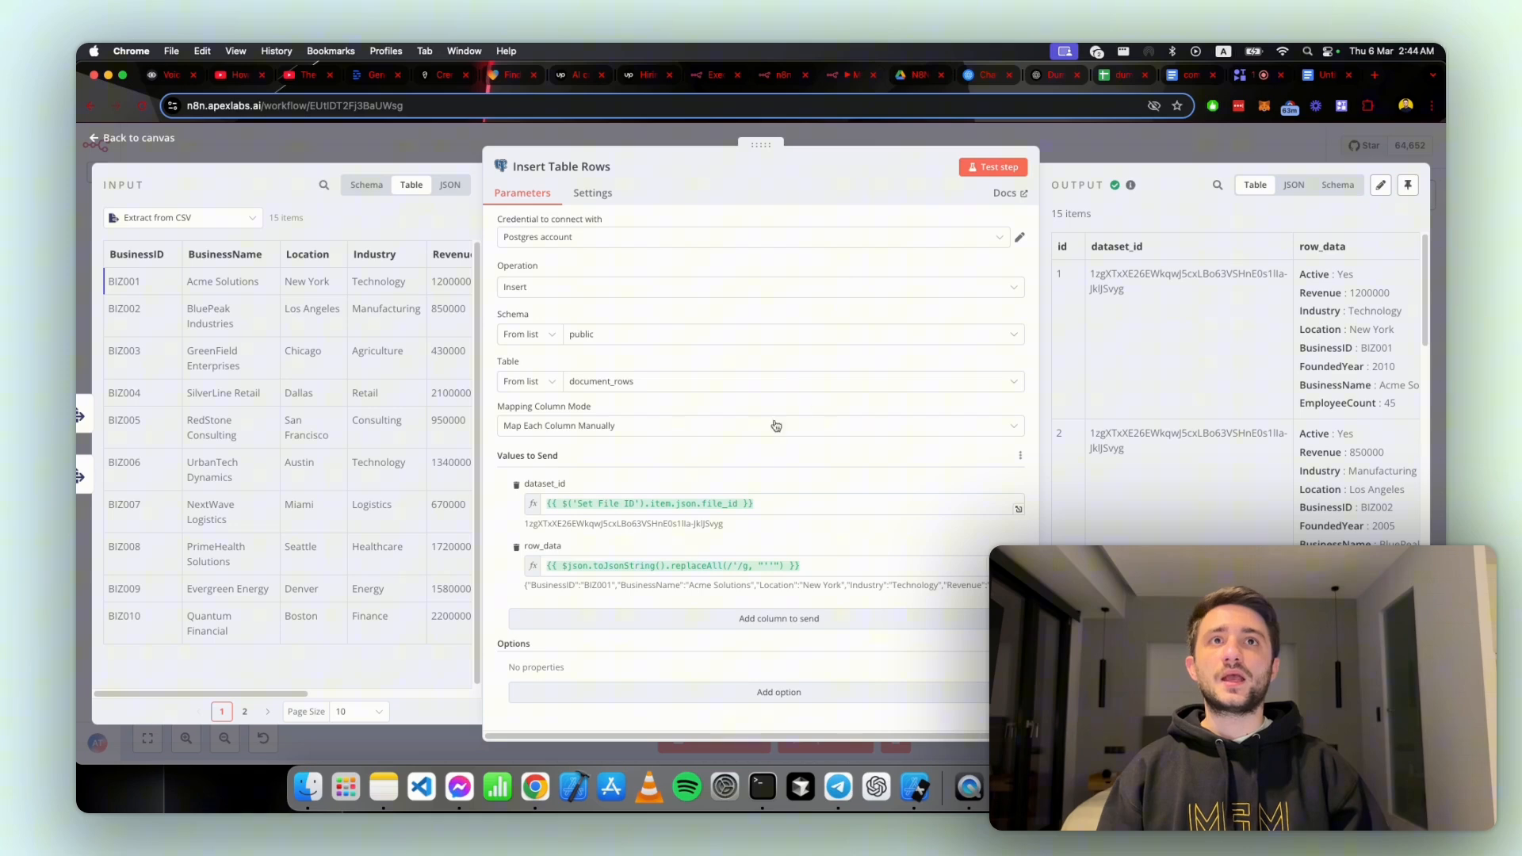
{"action": "left_click", "coordinate": [1067, 141]}
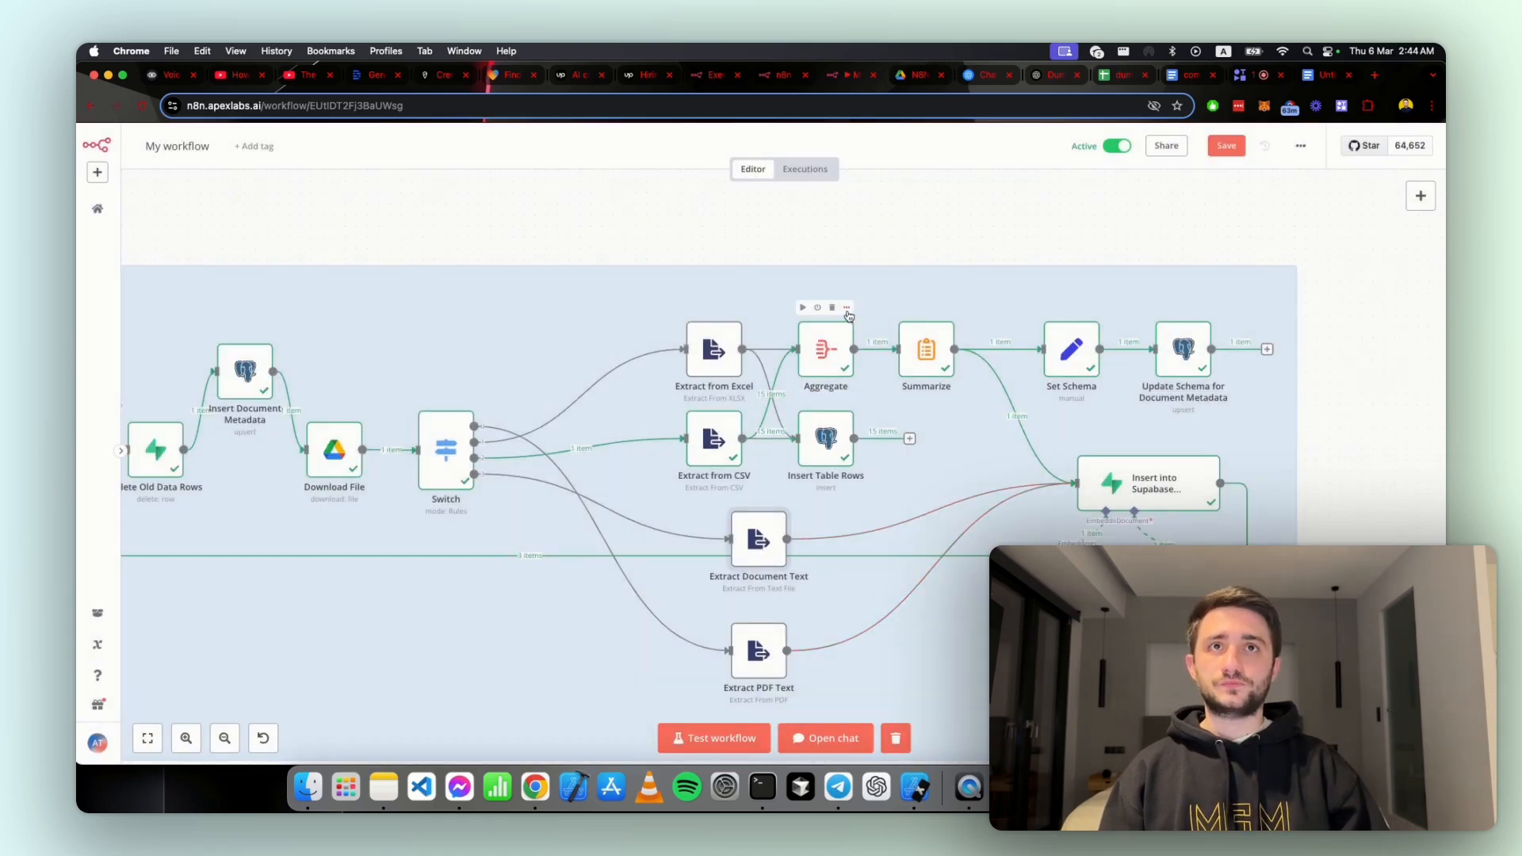
{"action": "left_click", "coordinate": [849, 309]}
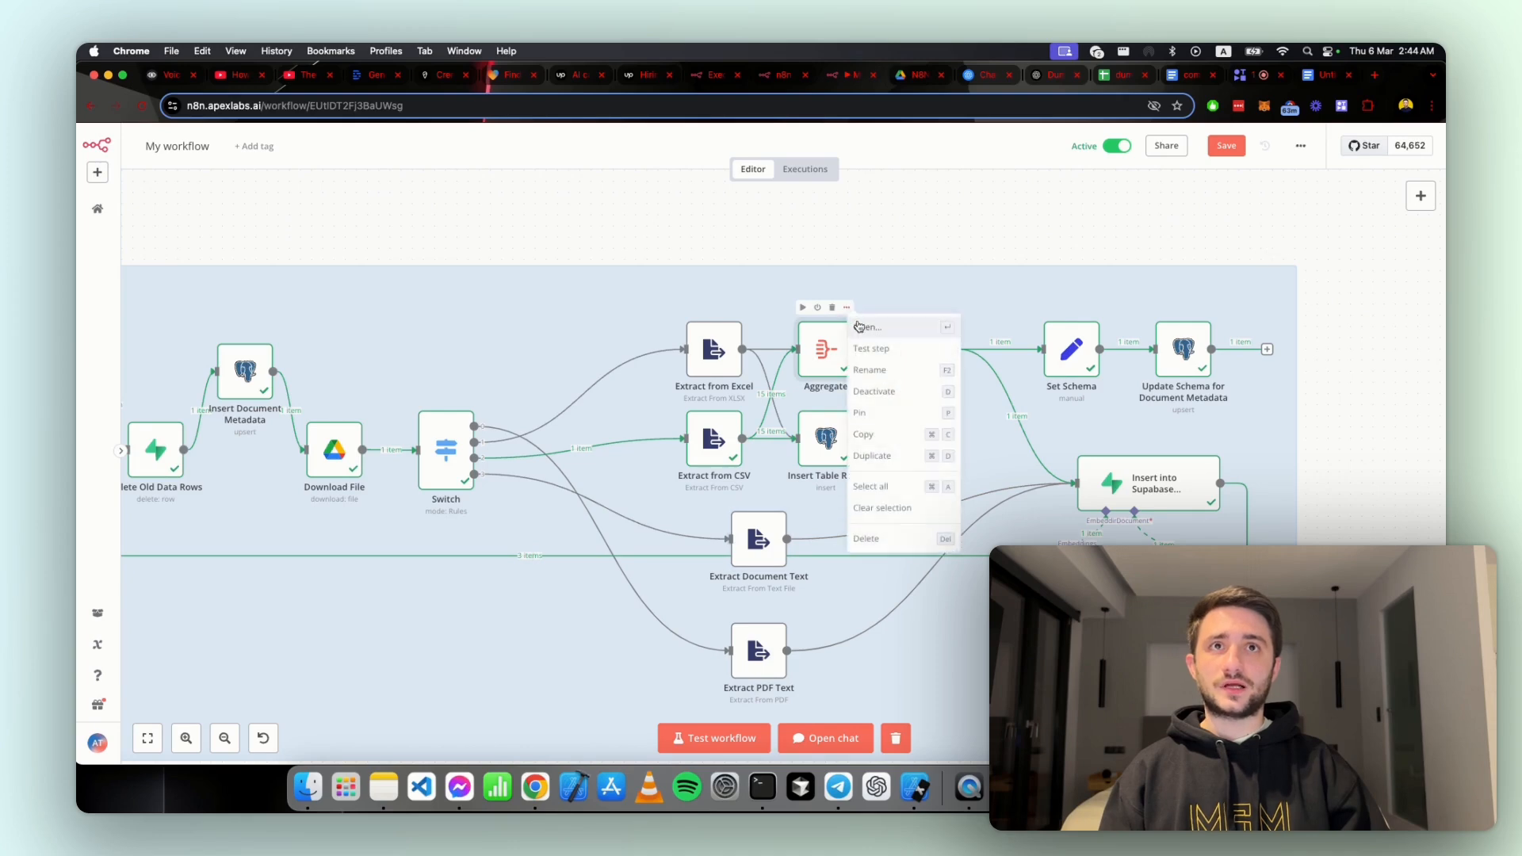
{"action": "left_click", "coordinate": [872, 321]}
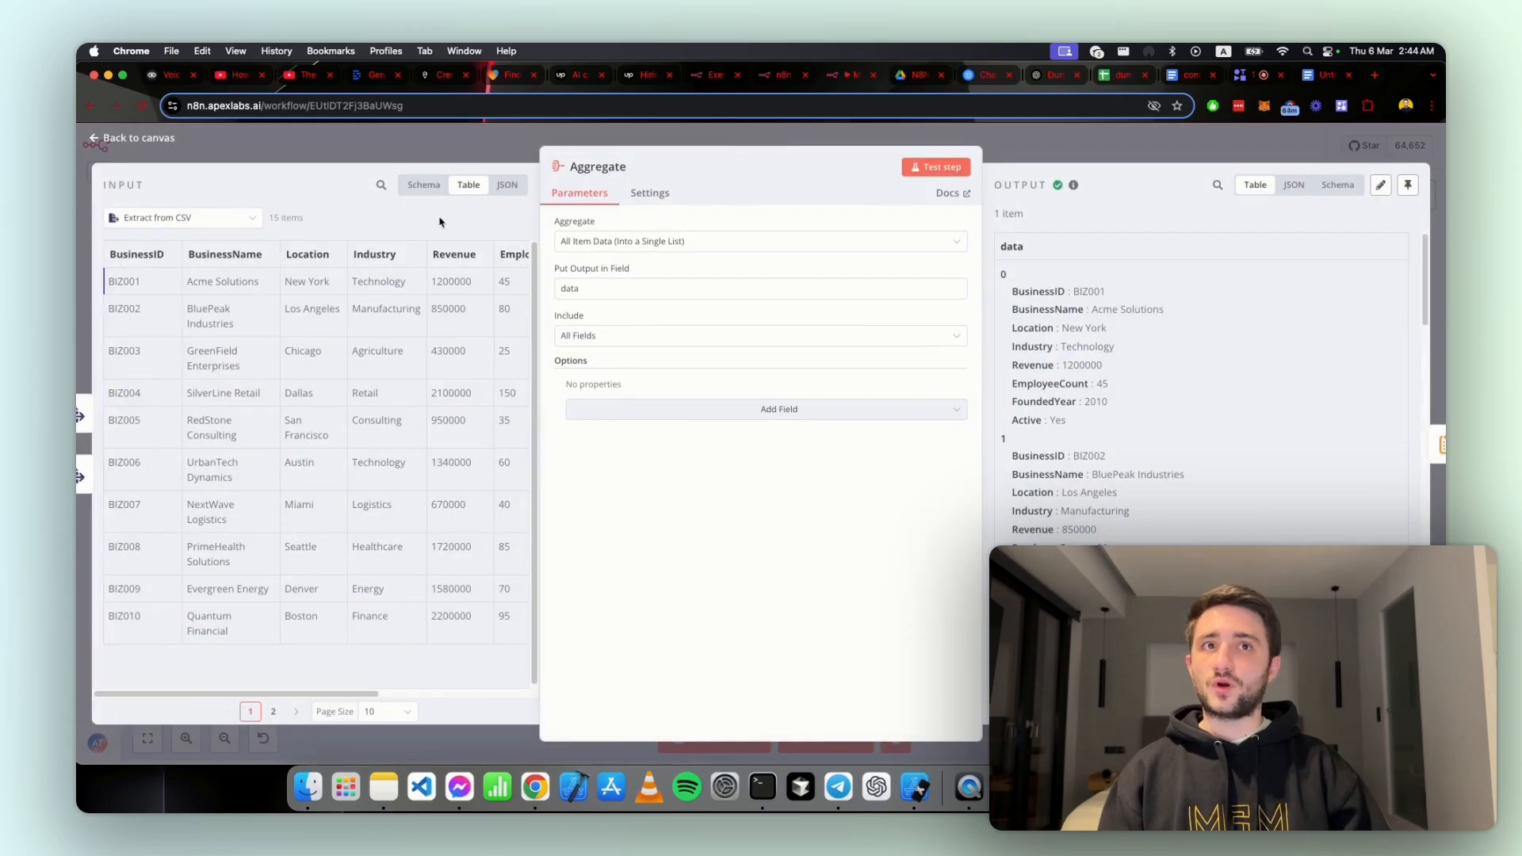
{"action": "left_click", "coordinate": [1047, 138]}
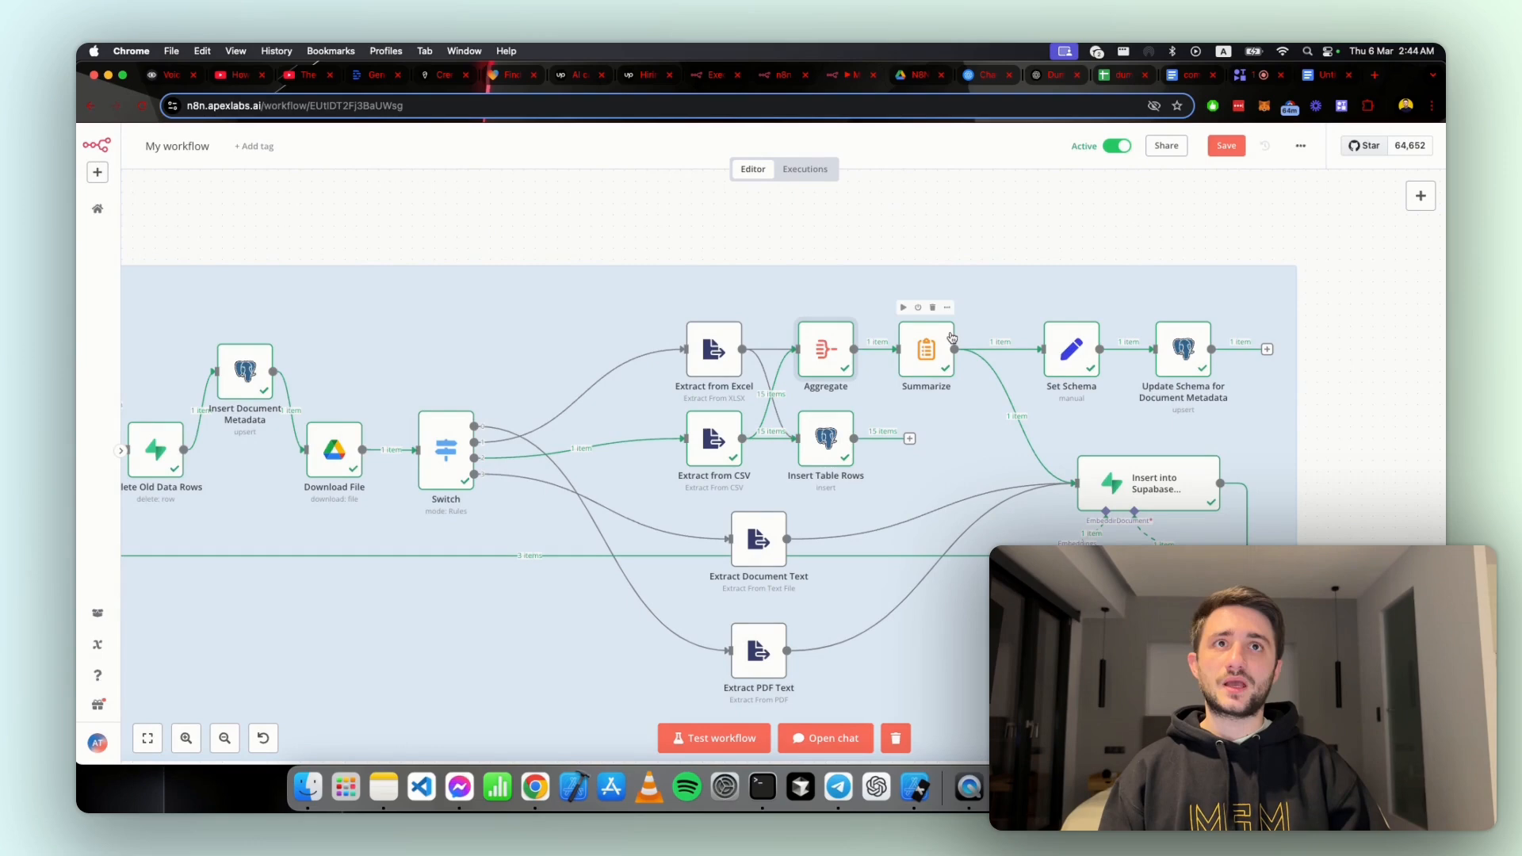
Step: Open the Summarize node, read through its Concatenate settings and full concatenated_data output, and return to the canvas
{"action": "left_click", "coordinate": [951, 306]}
{"action": "left_click", "coordinate": [968, 327]}
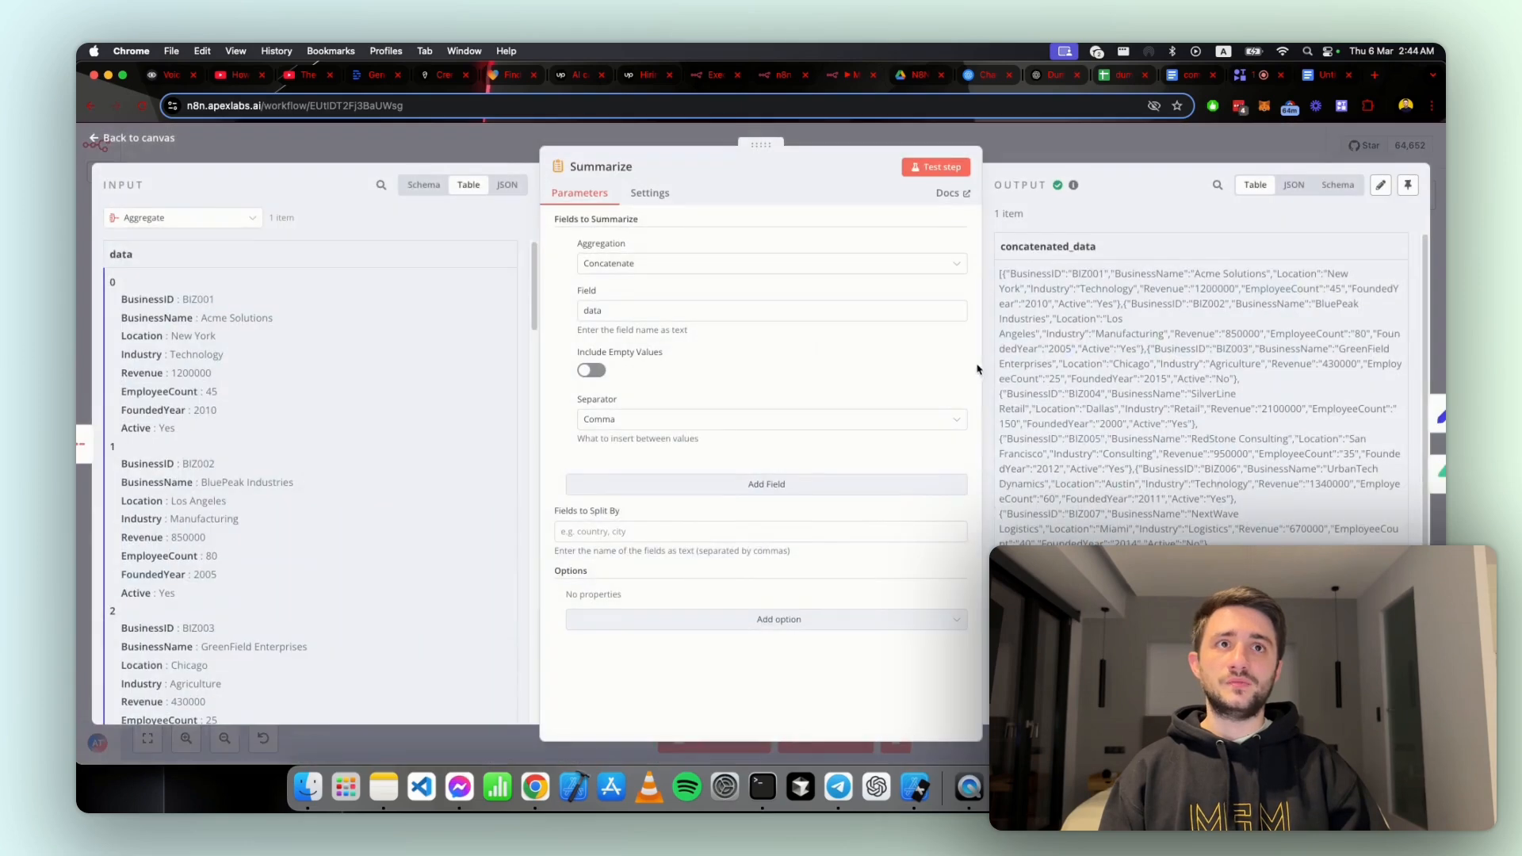
{"action": "left_click_drag", "start_coordinate": [1007, 283], "coordinate": [1054, 366]}
{"action": "left_click_drag", "start_coordinate": [1221, 587], "coordinate": [1192, 440]}
{"action": "left_click", "coordinate": [1238, 425]}
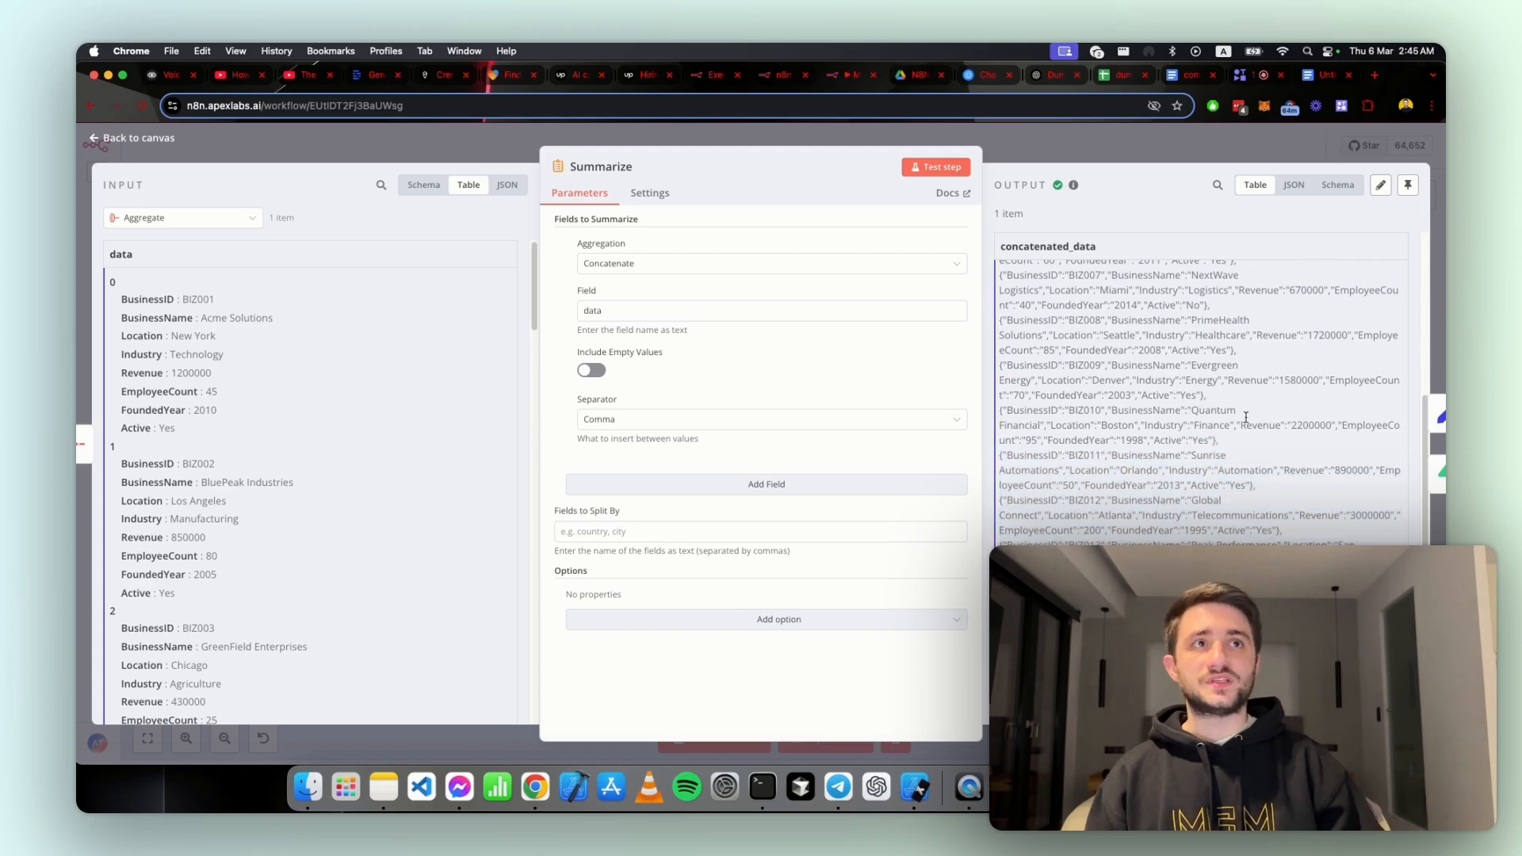
{"action": "left_click_drag", "start_coordinate": [1181, 564], "coordinate": [1135, 262]}
{"action": "left_click", "coordinate": [1134, 268]}
{"action": "left_click", "coordinate": [1126, 149]}
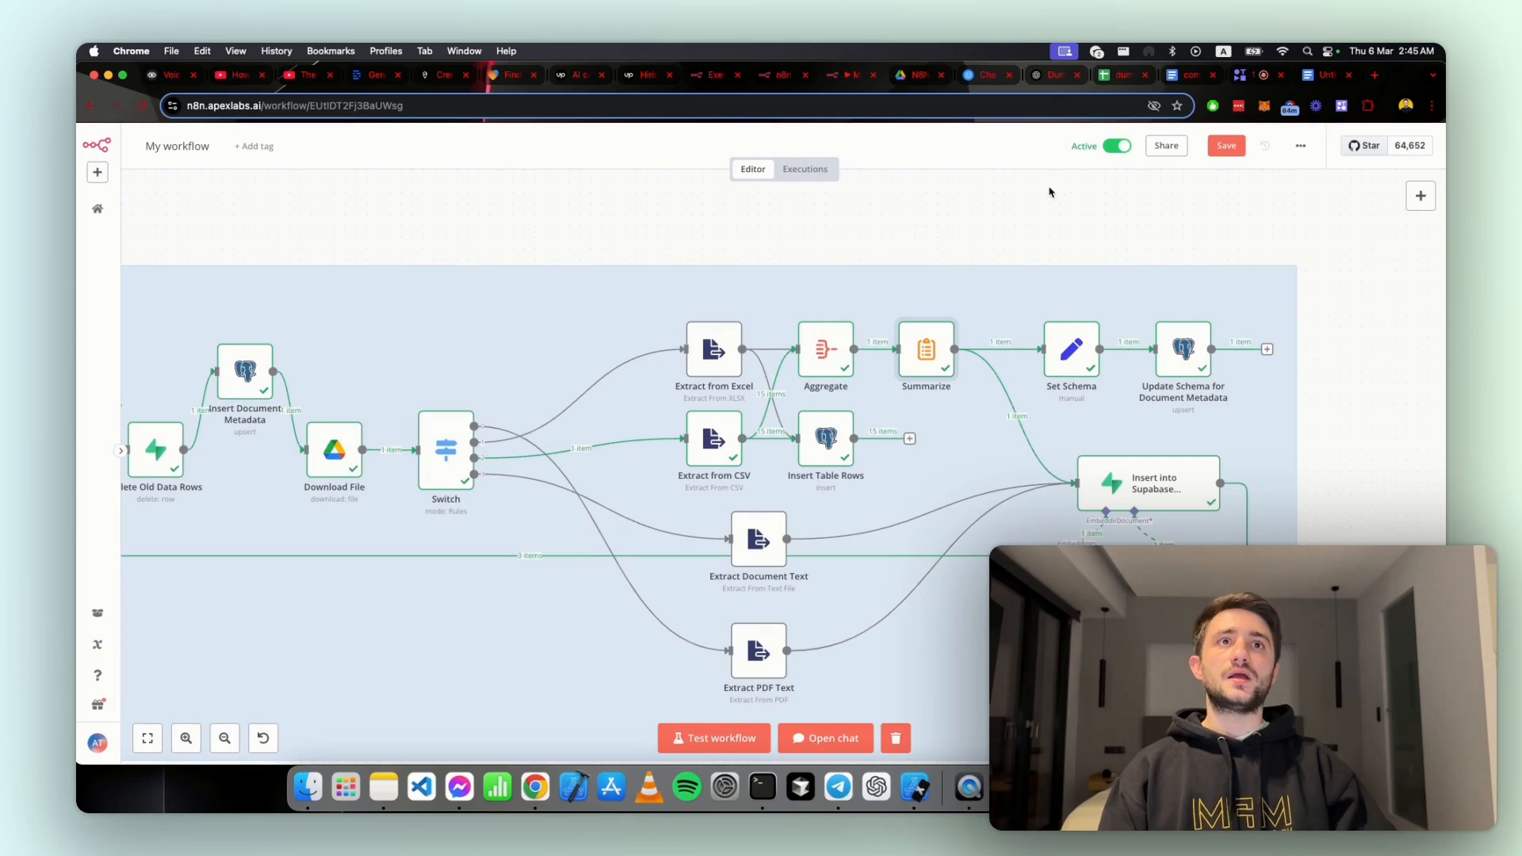
{"action": "mouse_move", "coordinate": [1098, 315]}
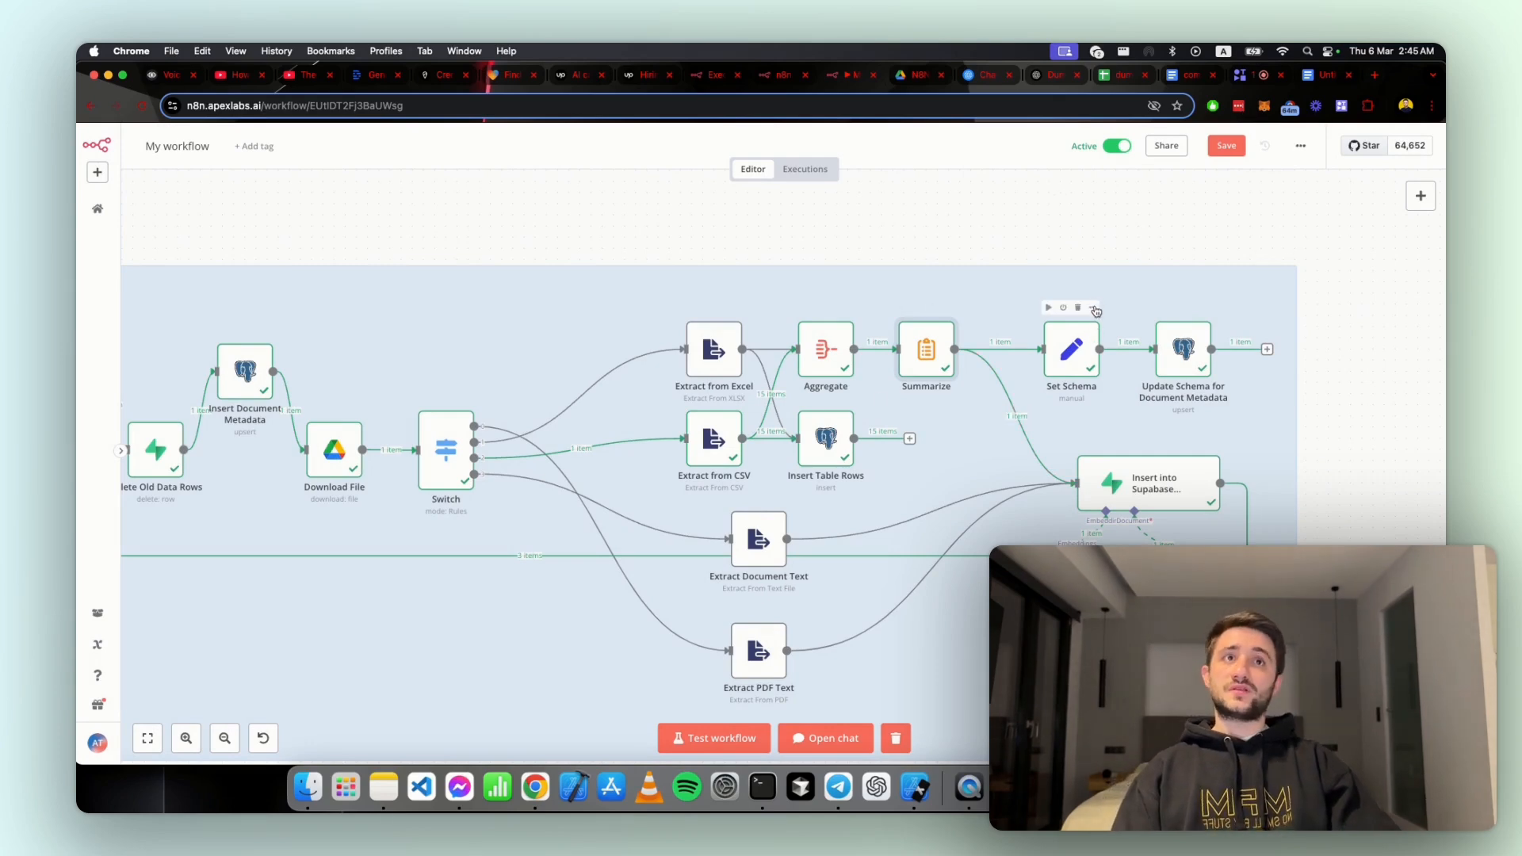
{"action": "left_click", "coordinate": [1093, 310]}
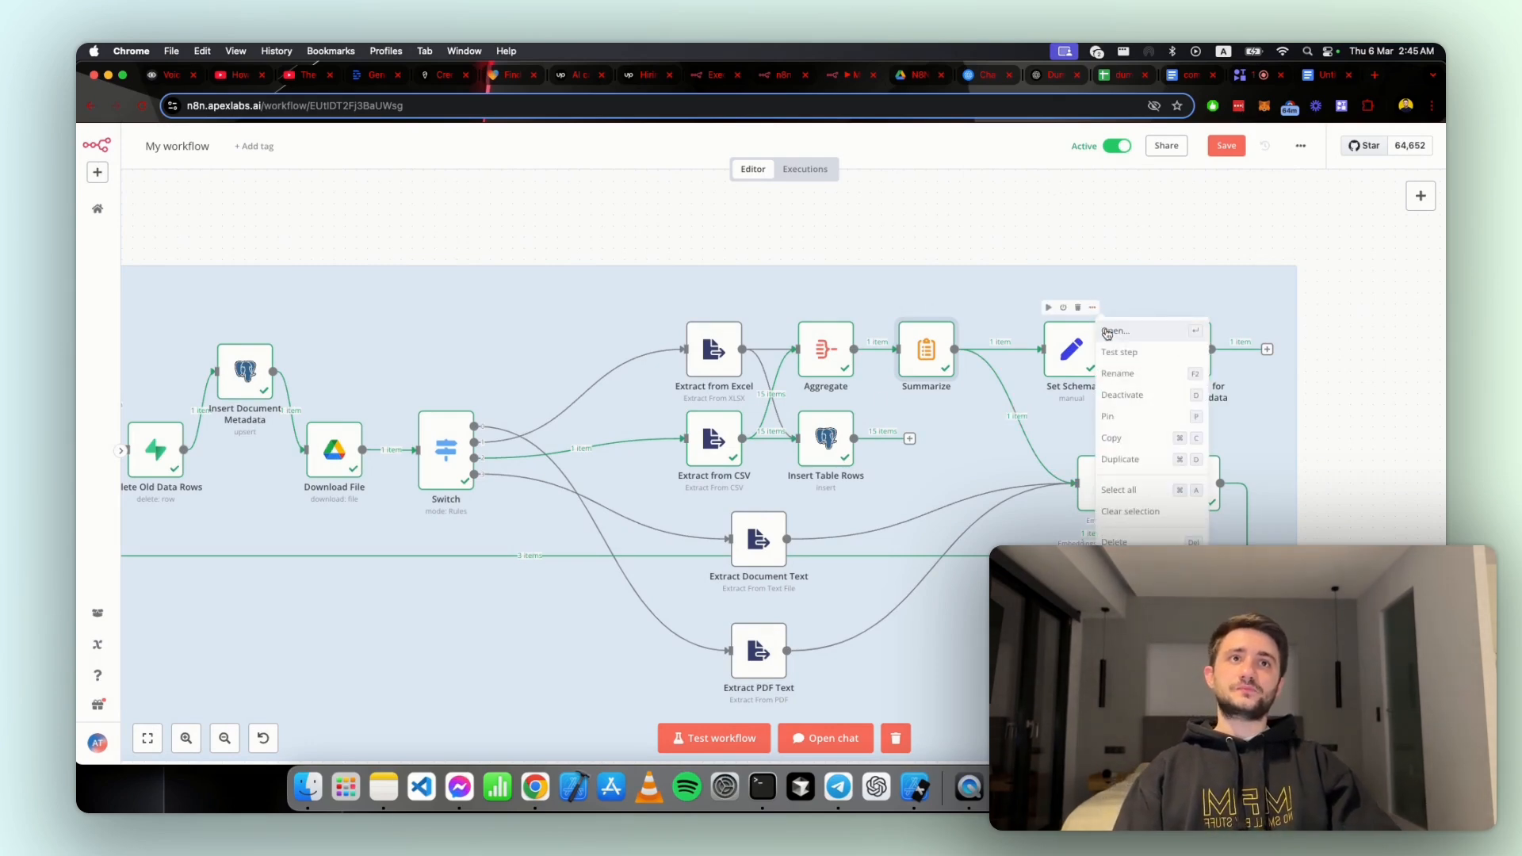
{"action": "left_click", "coordinate": [960, 418]}
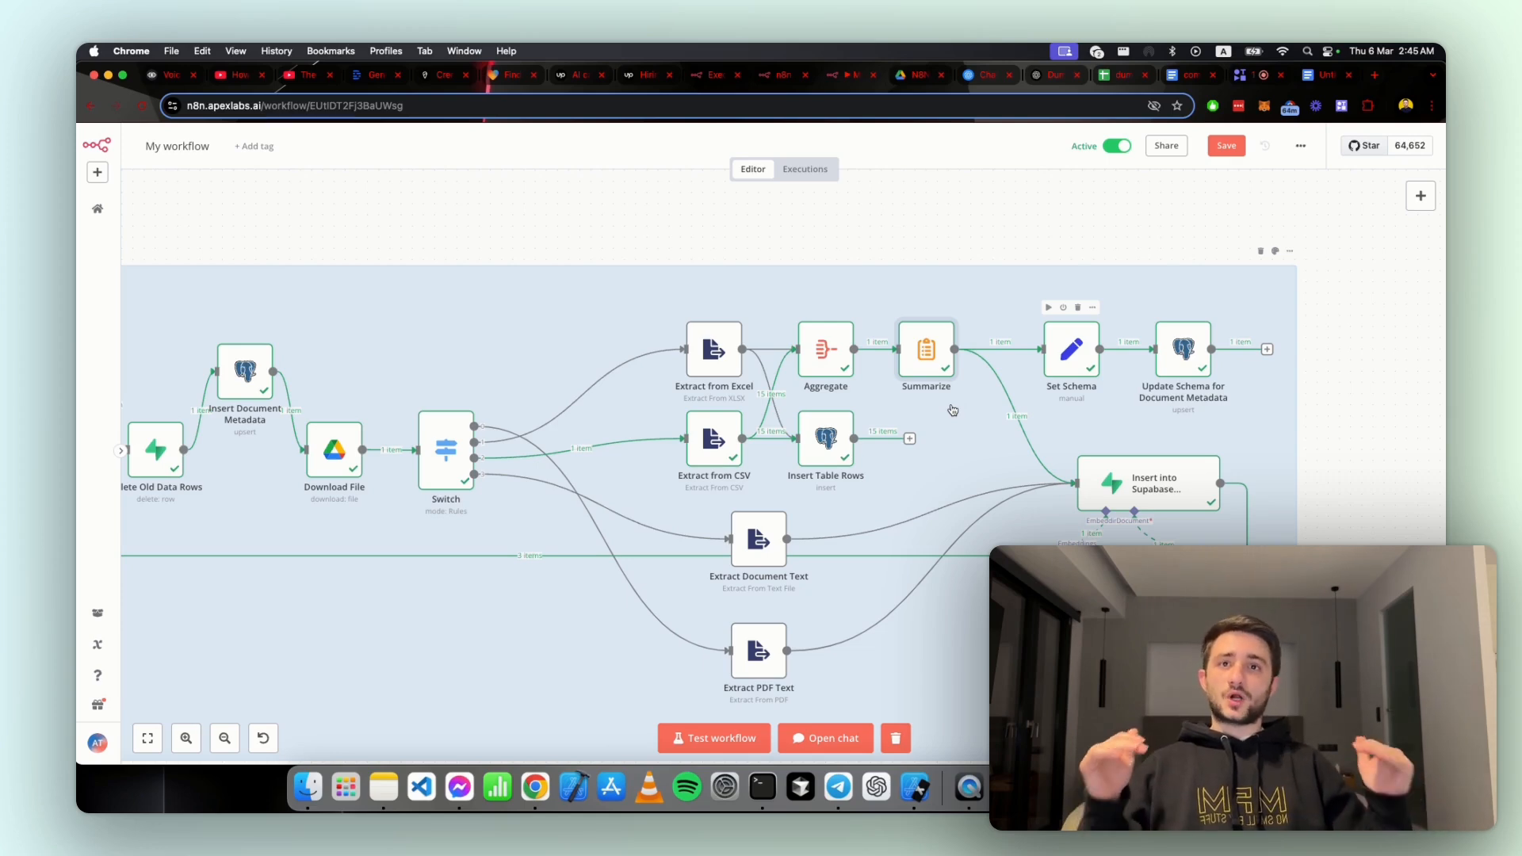
Step: Open the Set Schema node and compare its schema output with the header row of the dummy-csv spreadsheet, then return to the node
{"action": "left_click", "coordinate": [1092, 306]}
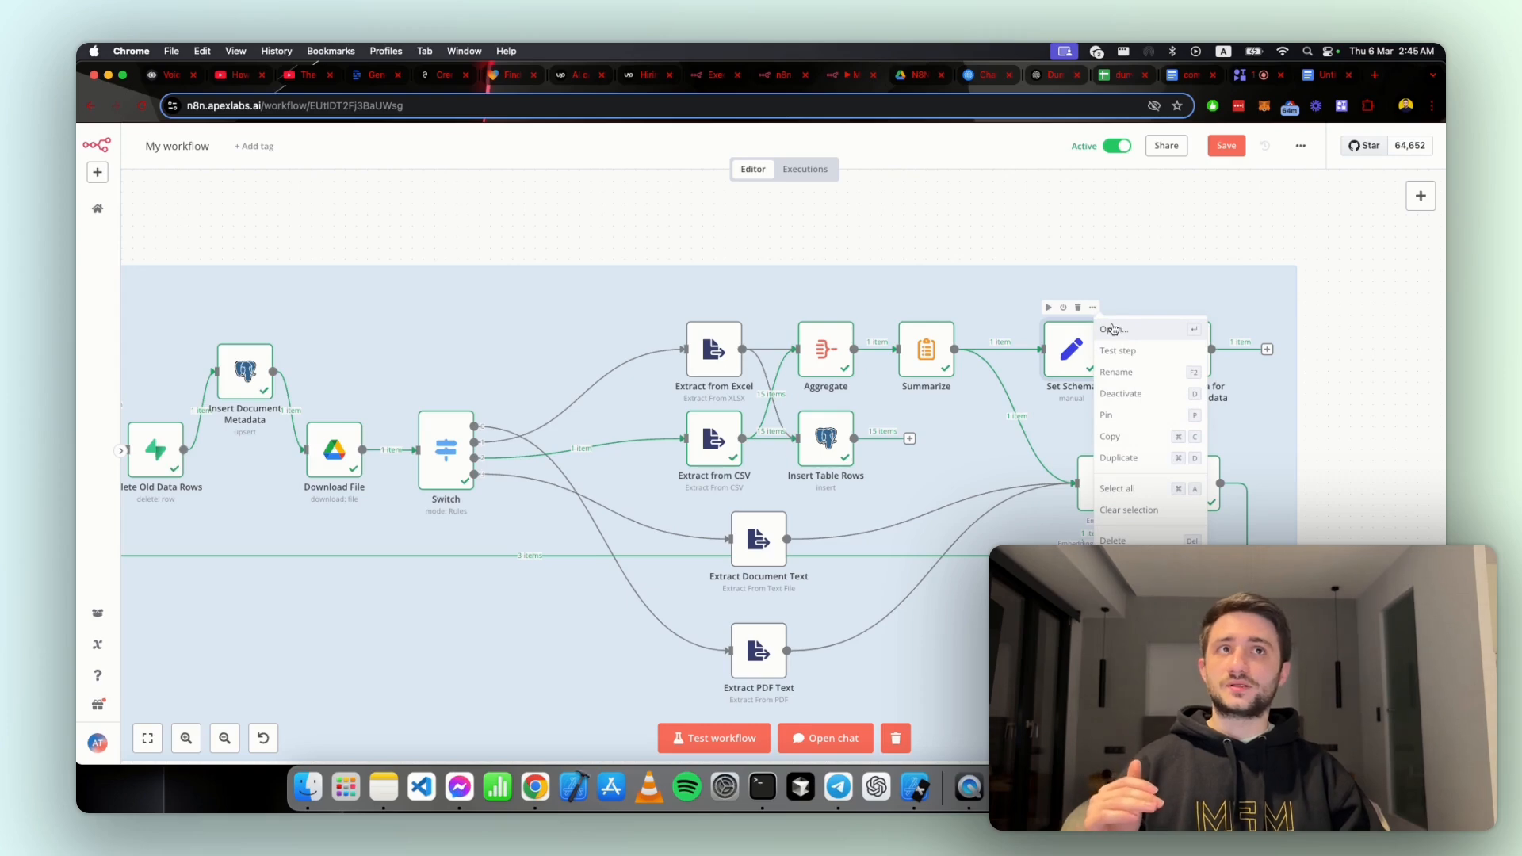
{"action": "left_click", "coordinate": [1112, 329]}
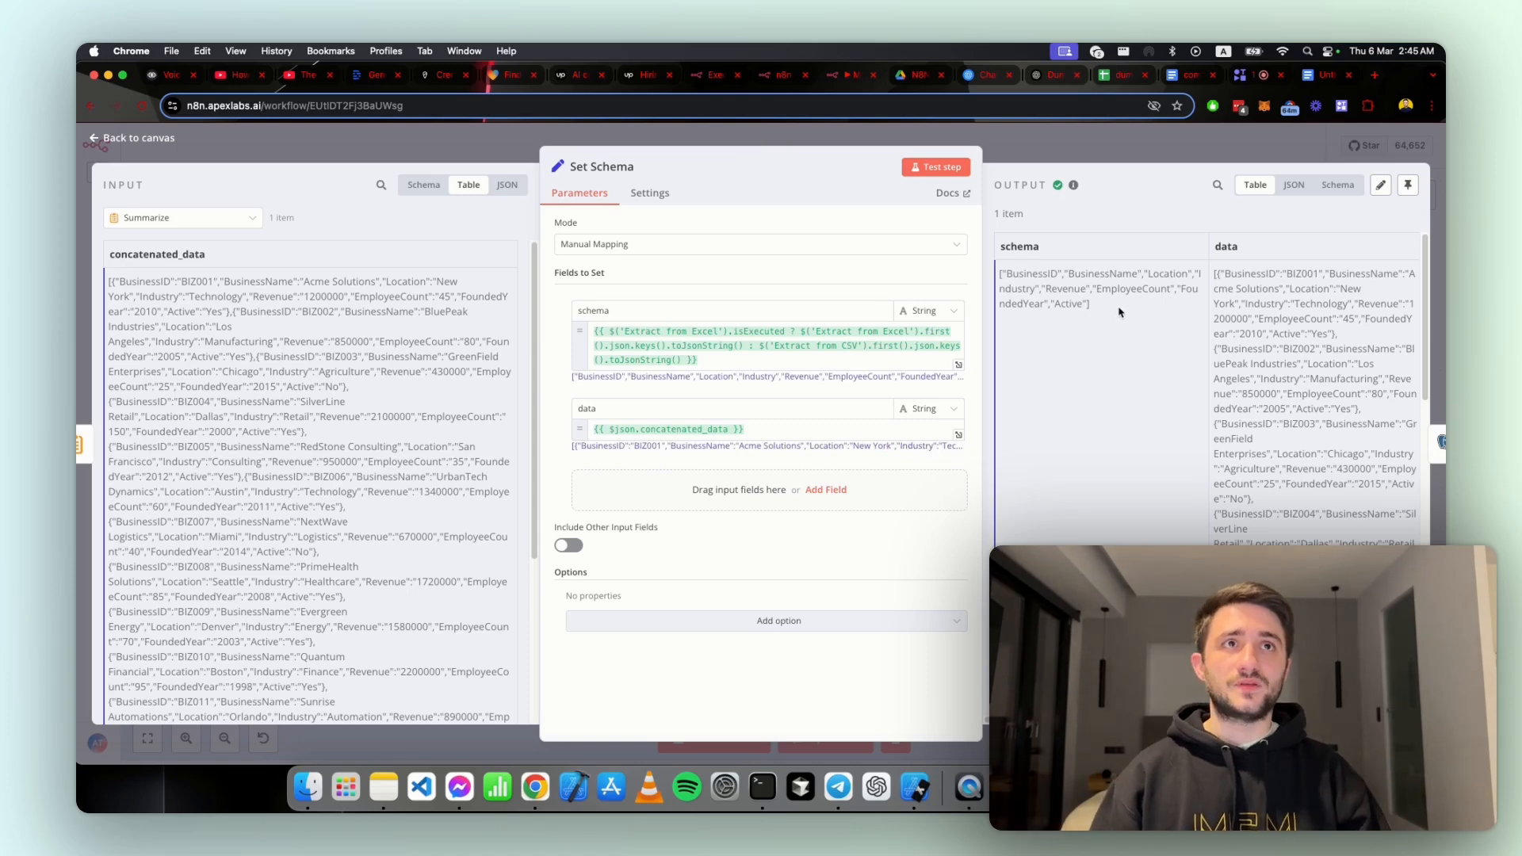
{"action": "left_click_drag", "start_coordinate": [1103, 313], "coordinate": [997, 274]}
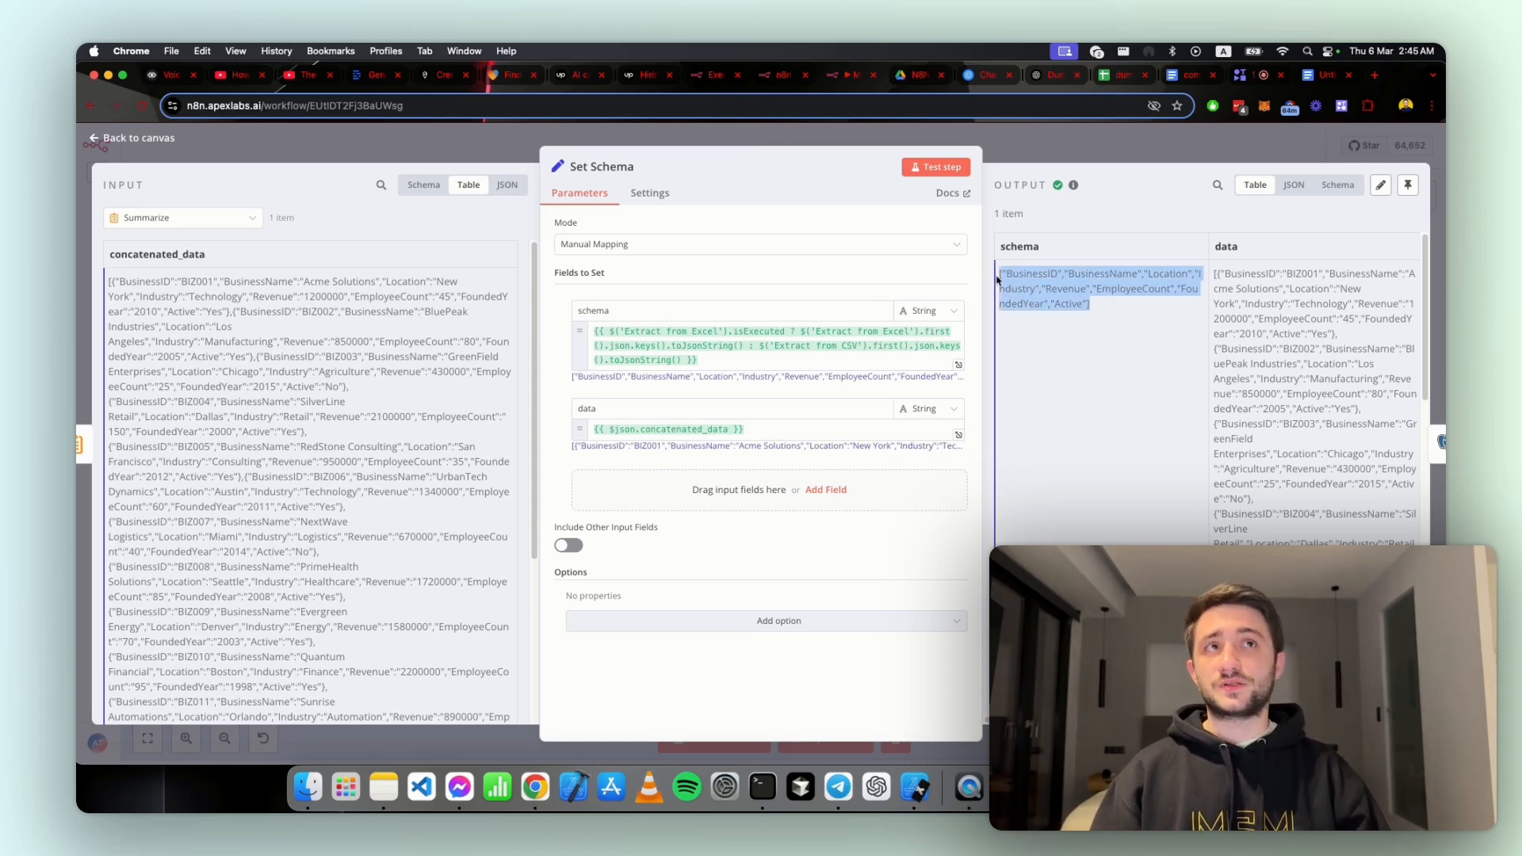
{"action": "left_click", "coordinate": [1124, 75]}
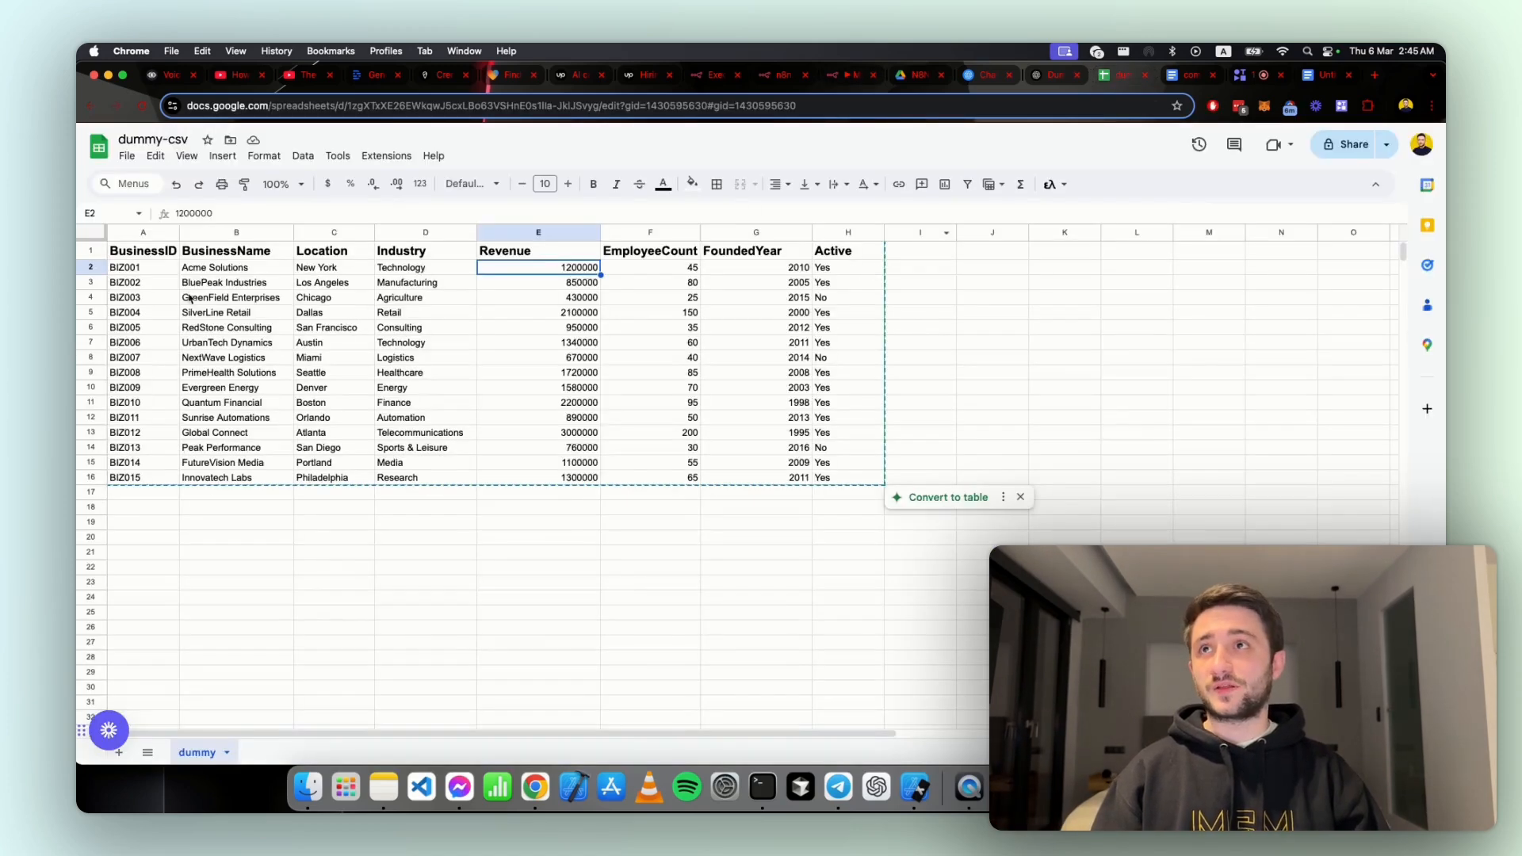
{"action": "left_click_drag", "start_coordinate": [127, 252], "coordinate": [784, 252]}
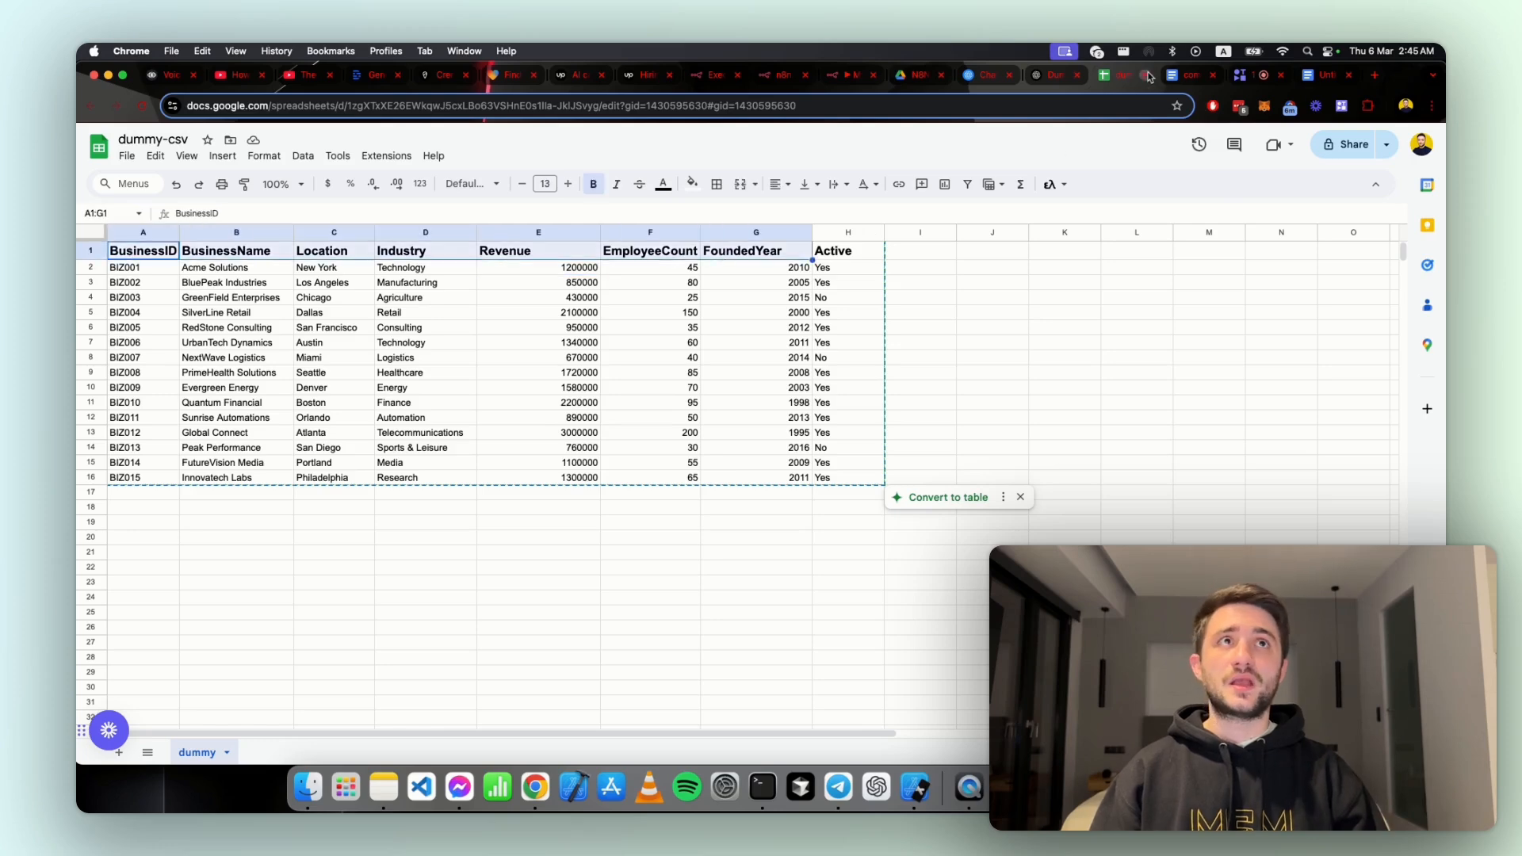
{"action": "left_click", "coordinate": [846, 77]}
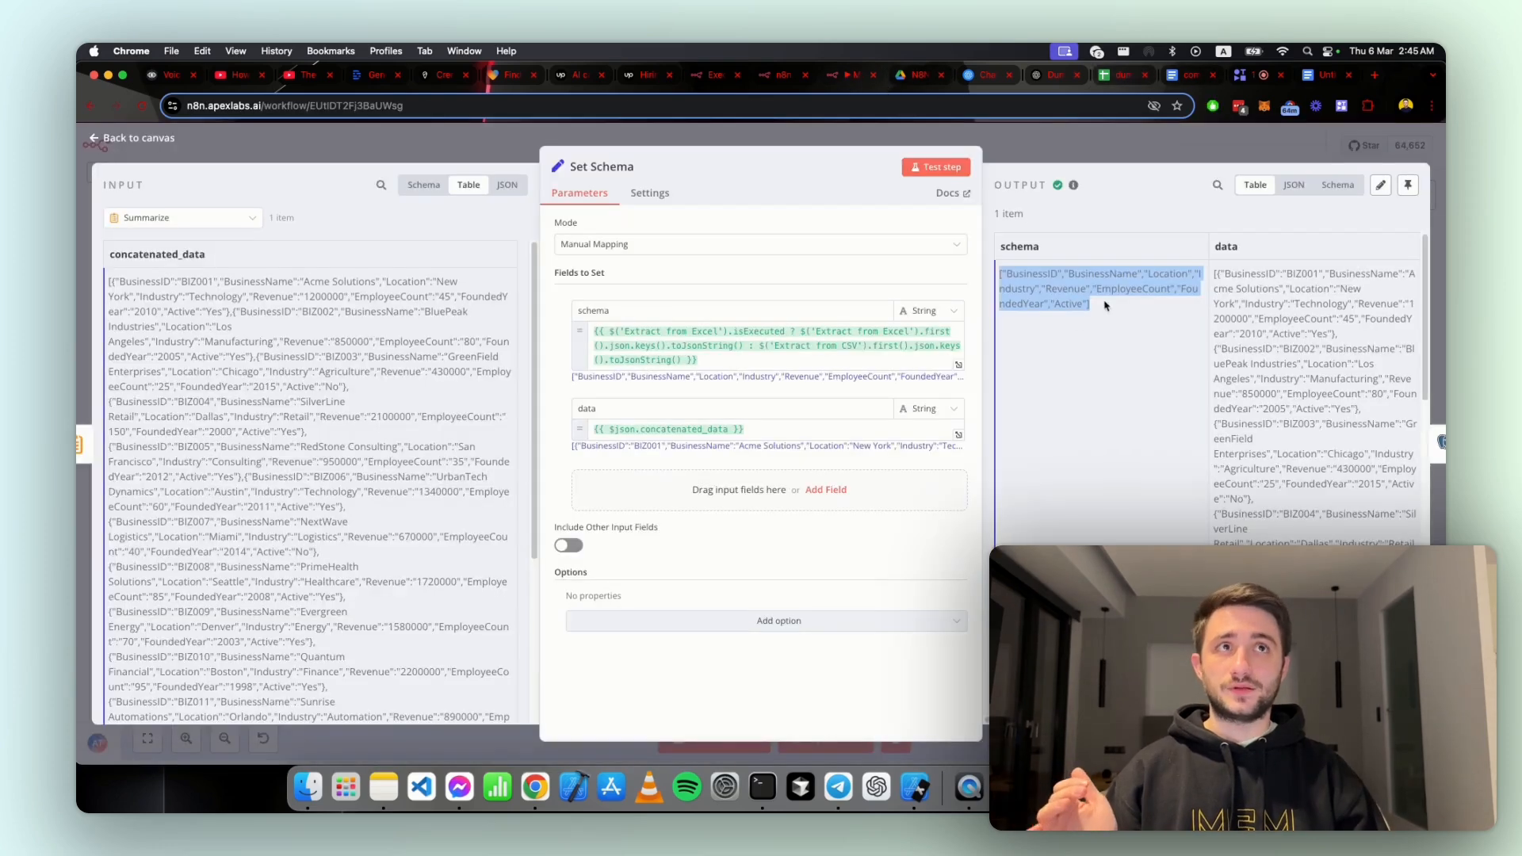
{"action": "left_click", "coordinate": [1147, 309]}
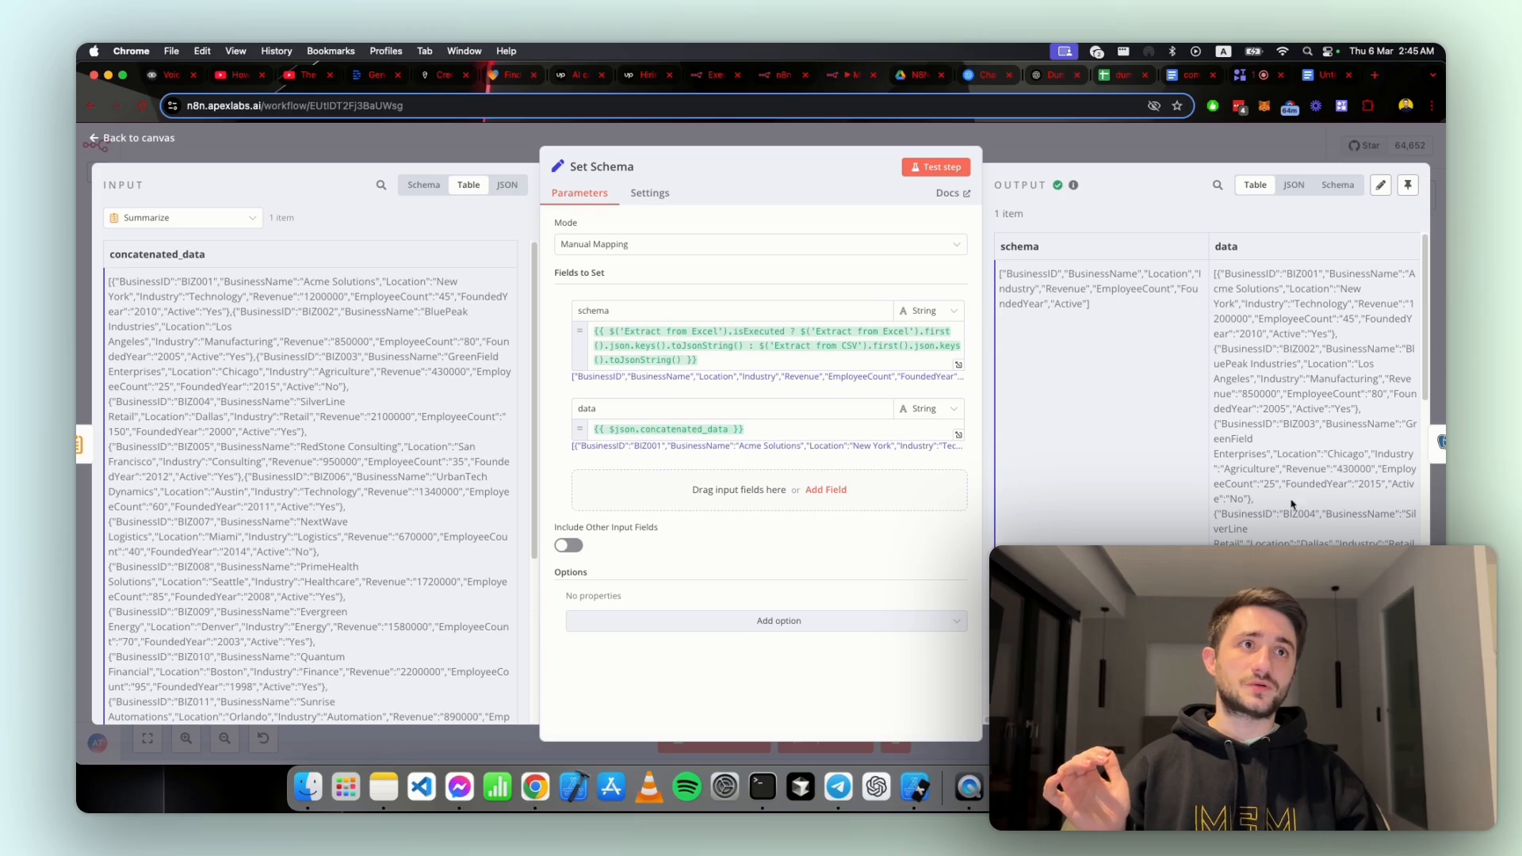
Step: Match the BusinessID and BusinessName schema fields to the records in Set Schema's data output, then return to the canvas
{"action": "double_click", "coordinate": [1054, 275]}
{"action": "double_click", "coordinate": [1303, 273]}
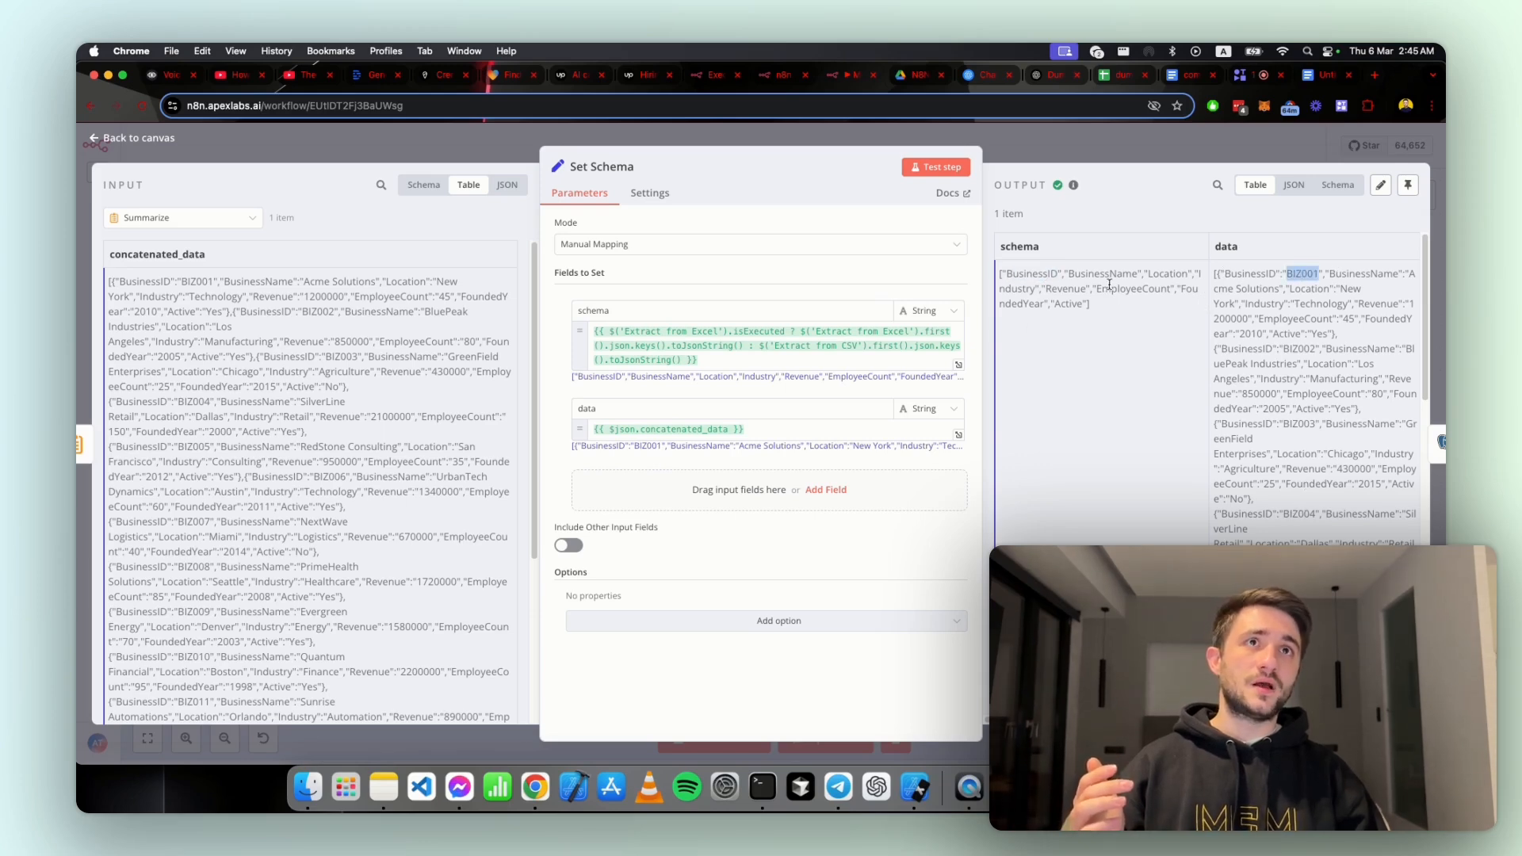
{"action": "double_click", "coordinate": [1102, 274]}
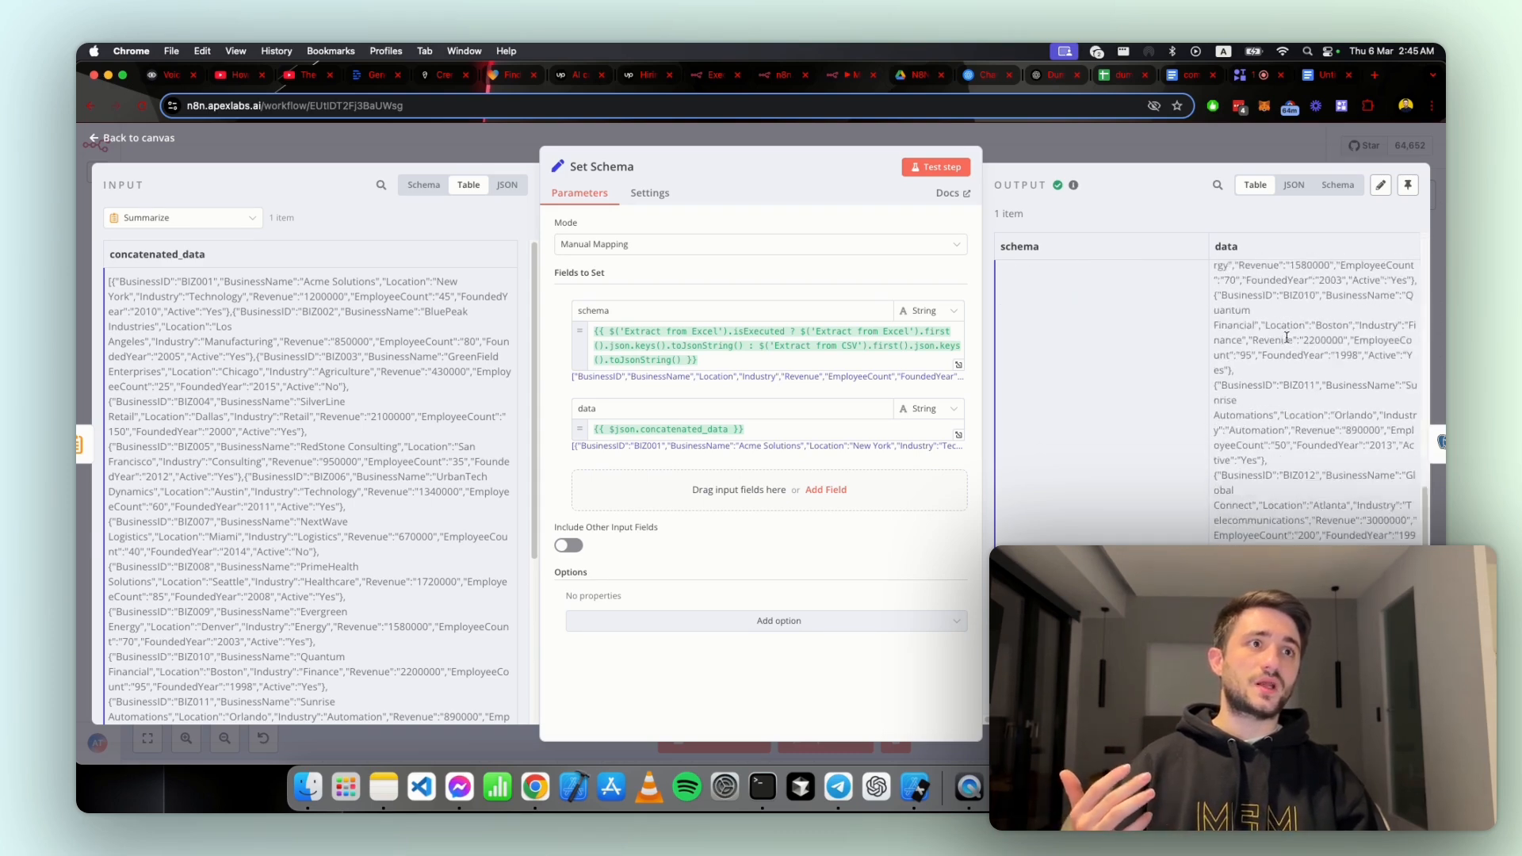
{"action": "left_click", "coordinate": [1174, 150]}
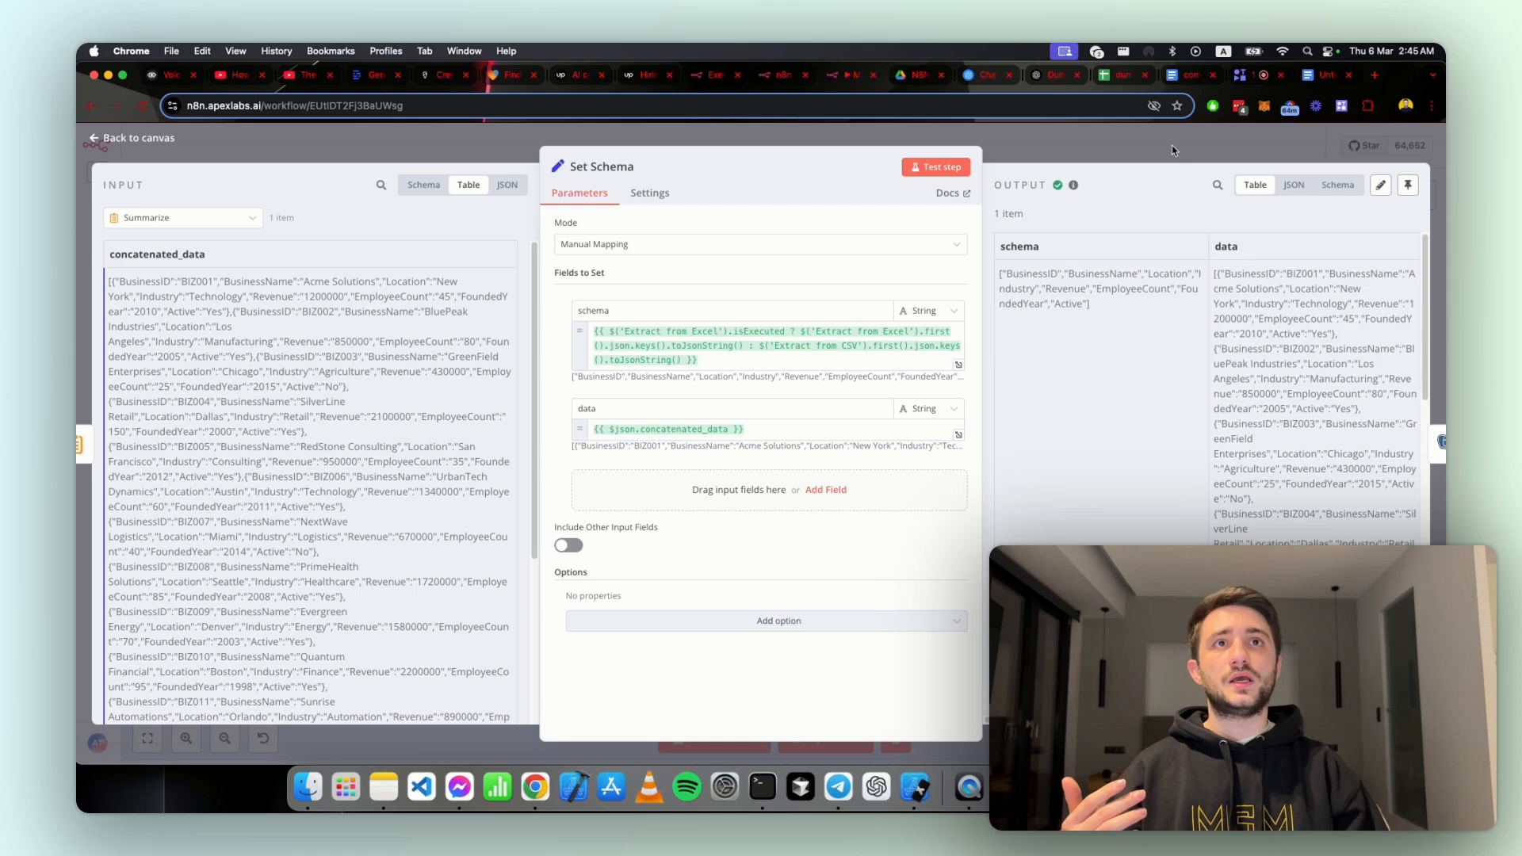
{"action": "left_click", "coordinate": [1249, 150]}
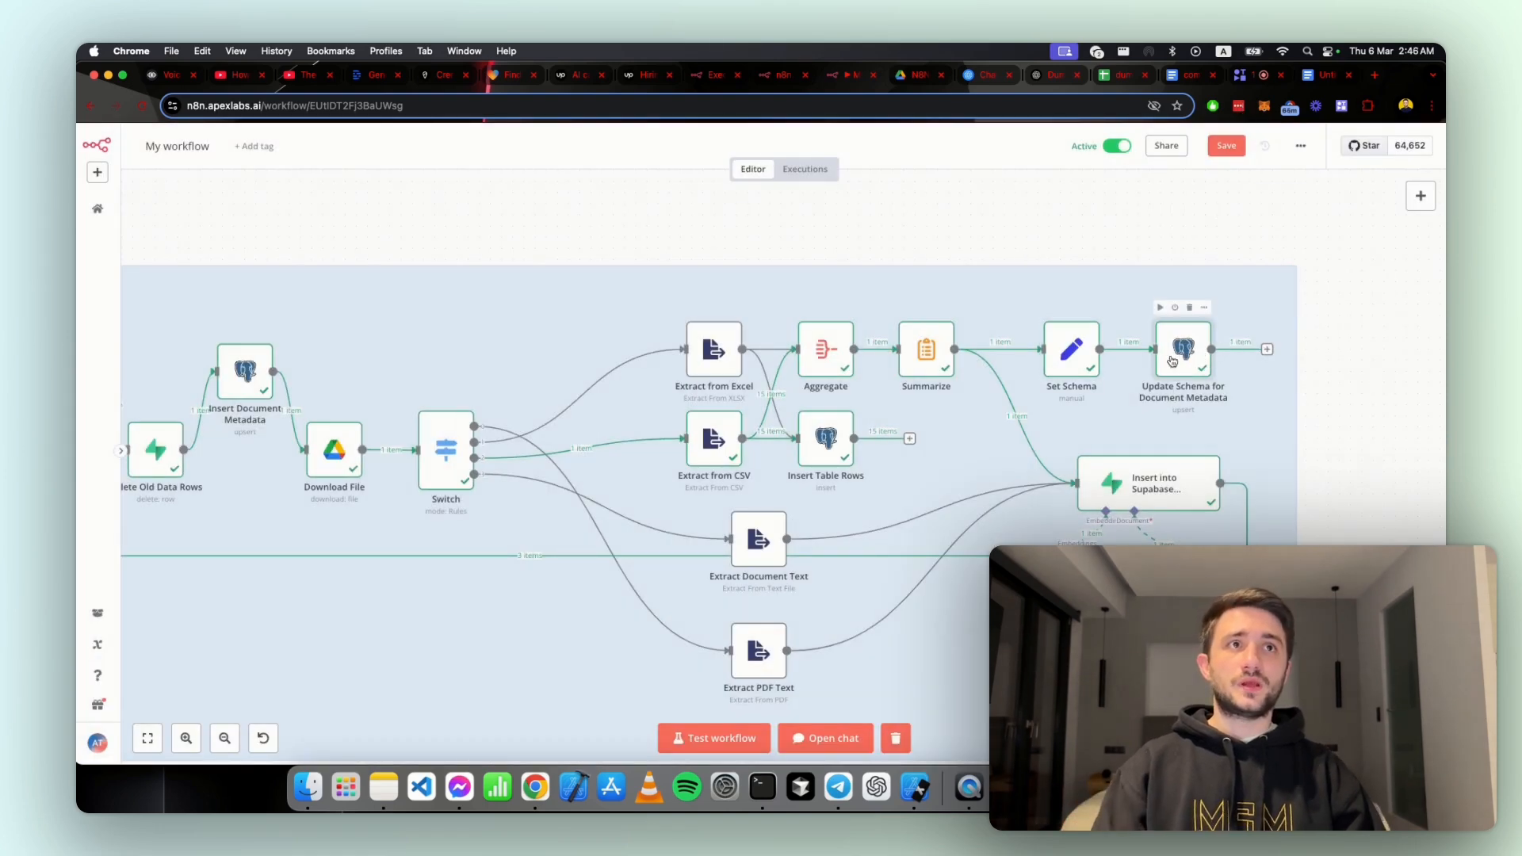
Step: Switch to Supabase, inspect the dummy-csv row's schema value in the document_metadata table, and return to the full-width n8n workflow
{"action": "key", "text": "ctrl+alt+Left"}
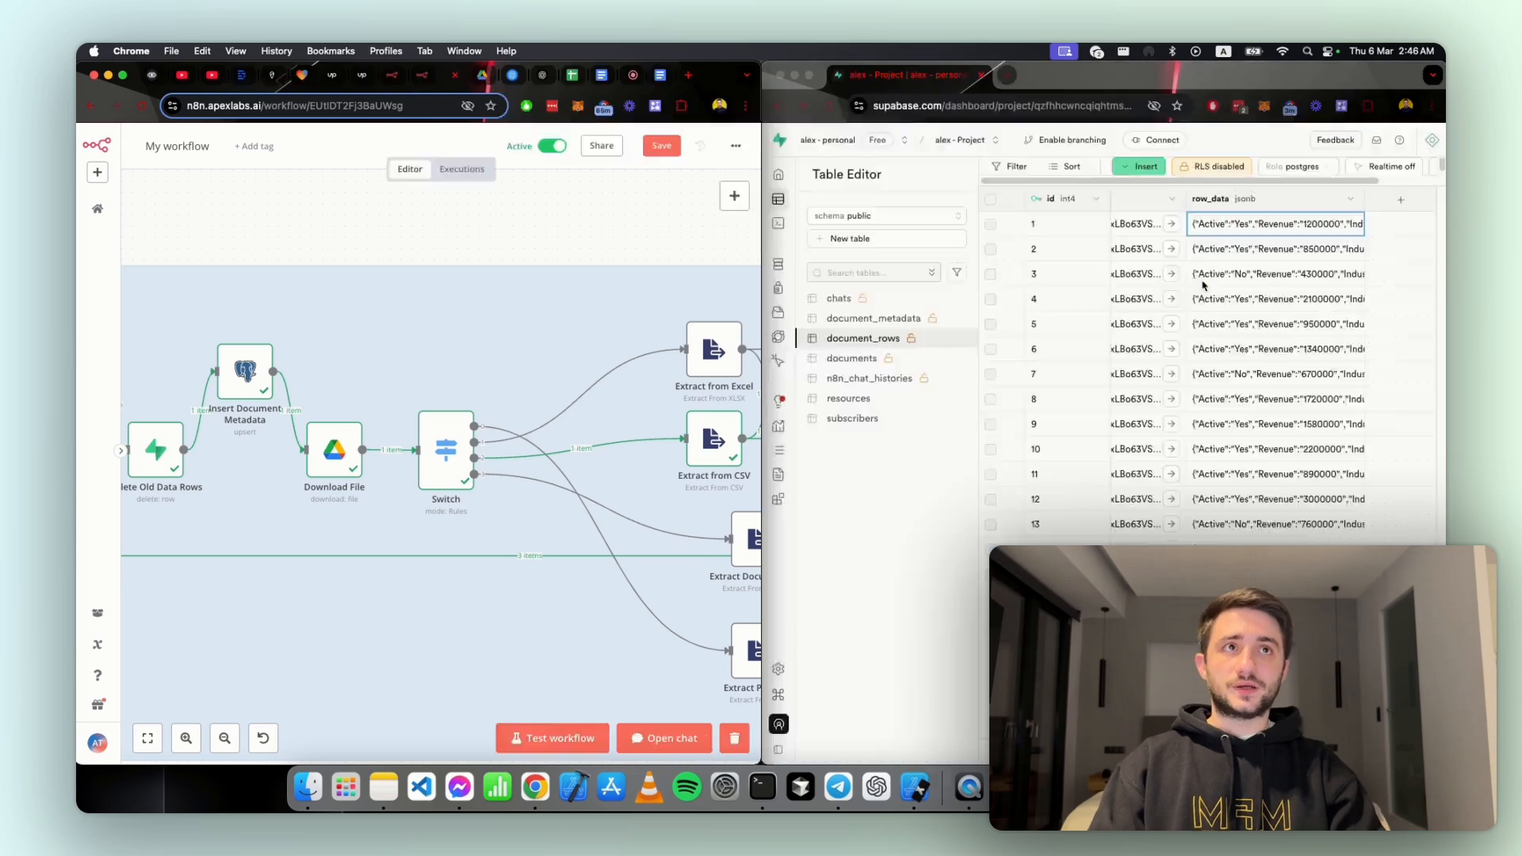
{"action": "left_click", "coordinate": [868, 318]}
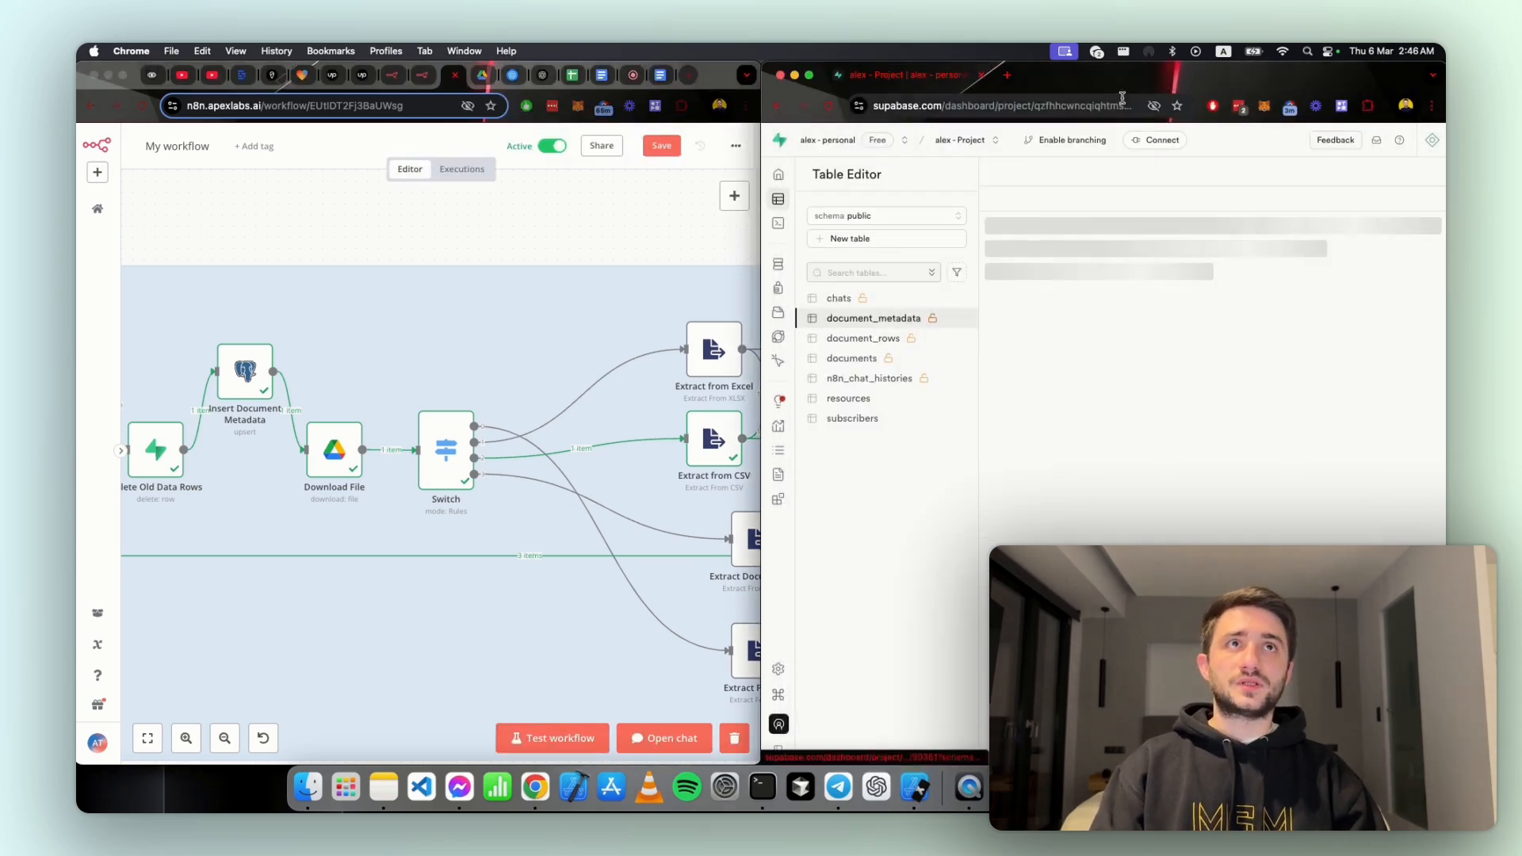
{"action": "key", "text": "ctrl+alt+Return"}
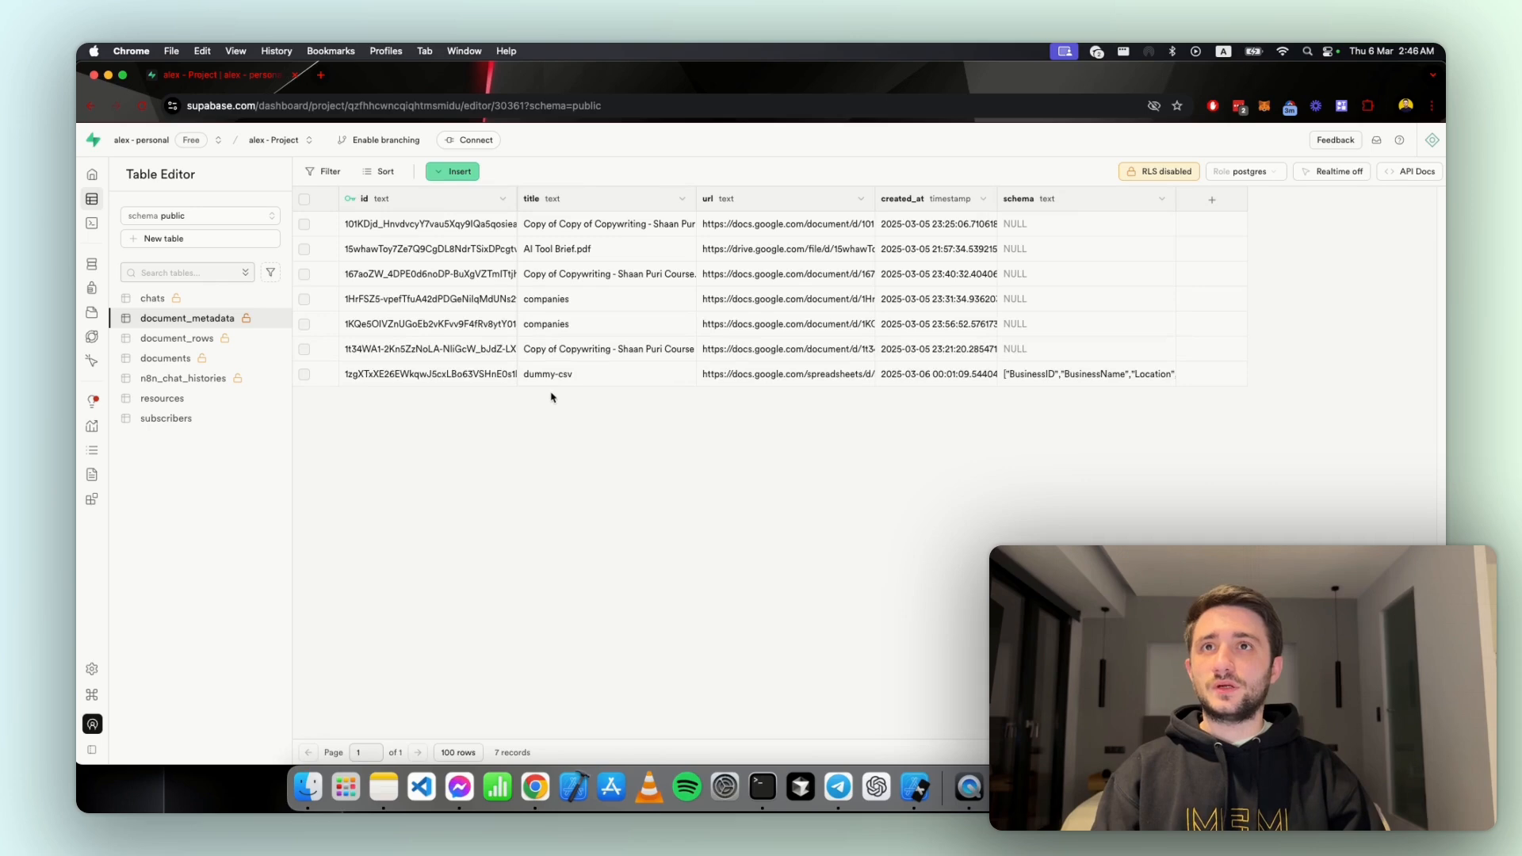
{"action": "left_click", "coordinate": [539, 375]}
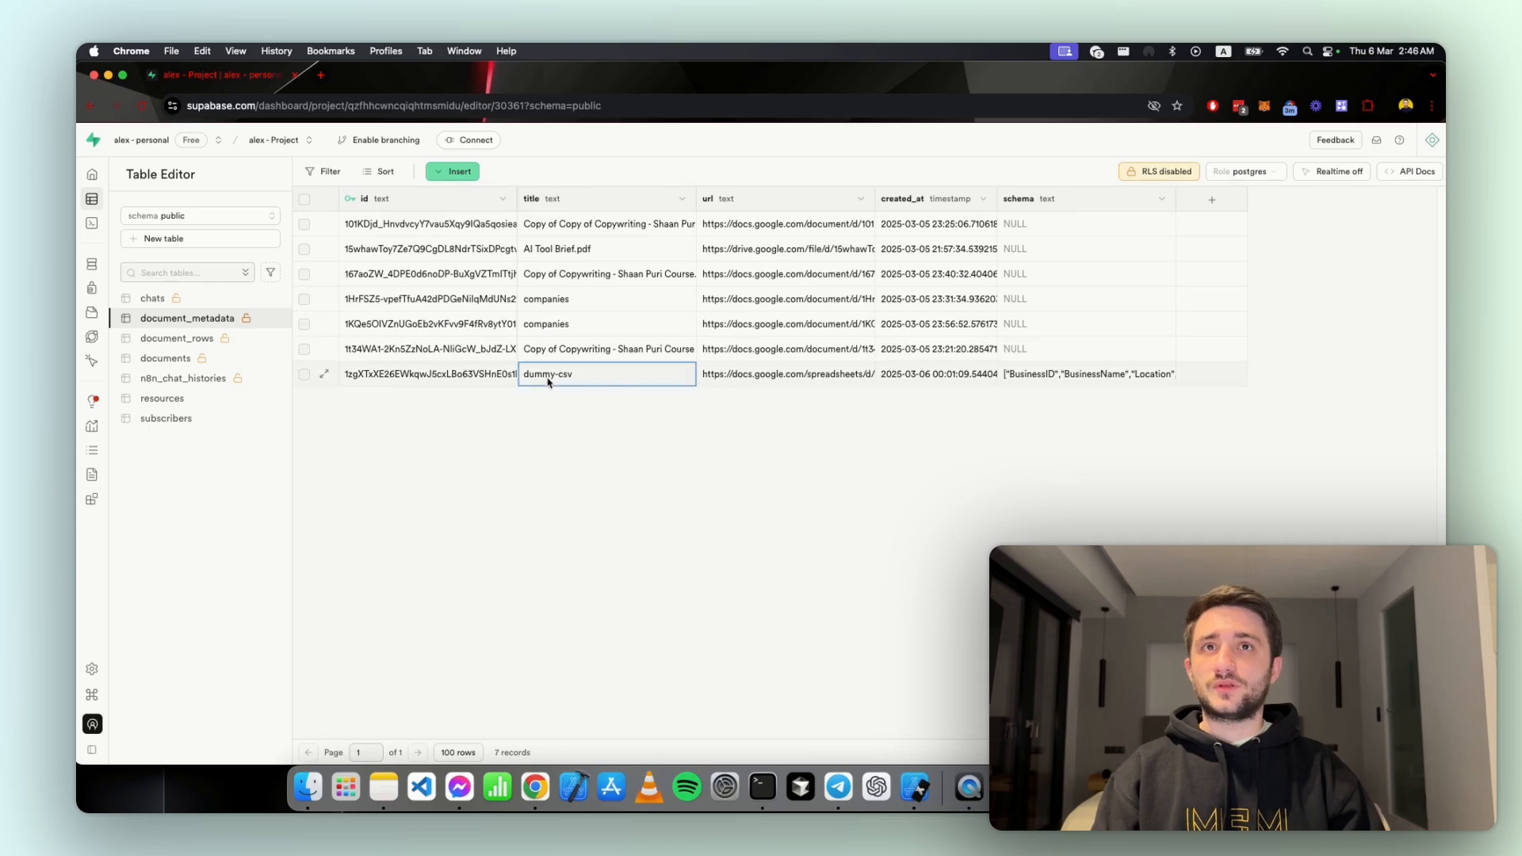
{"action": "left_click", "coordinate": [1050, 377]}
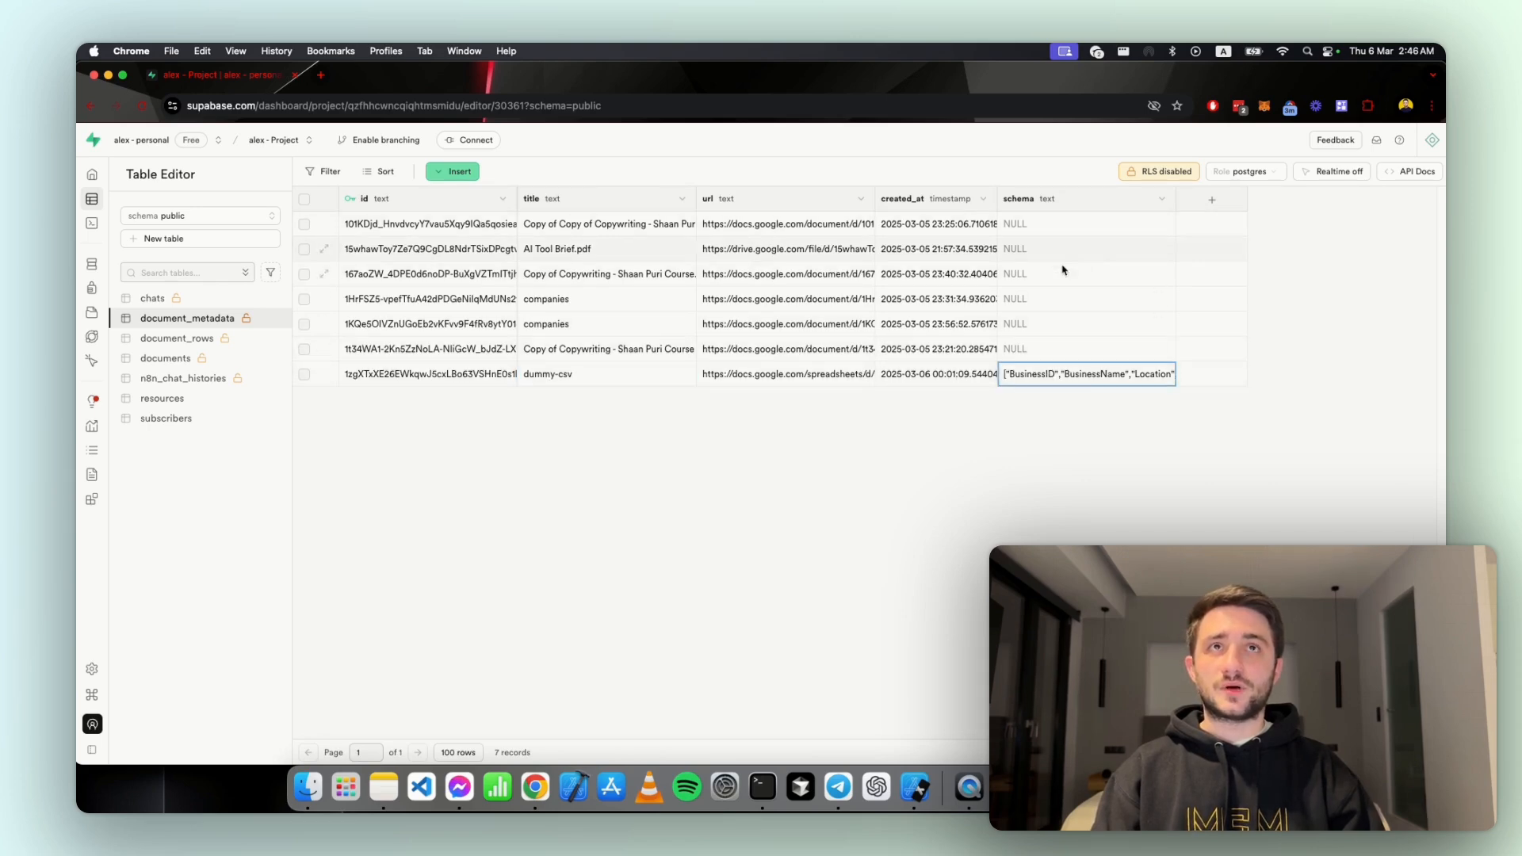
{"action": "key", "text": "ctrl+alt+Right"}
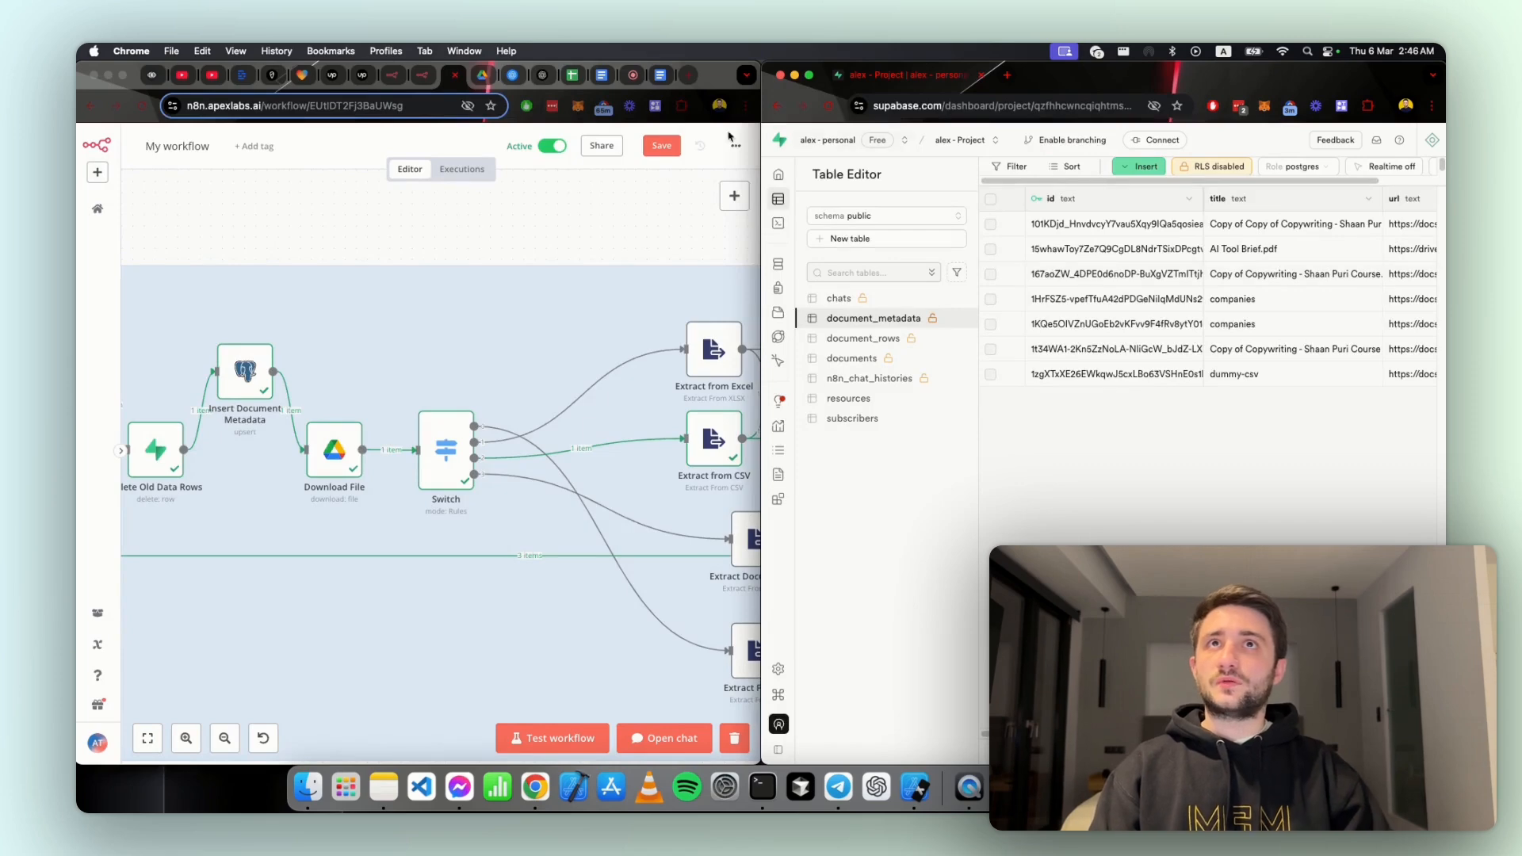
{"action": "left_click", "coordinate": [730, 79]}
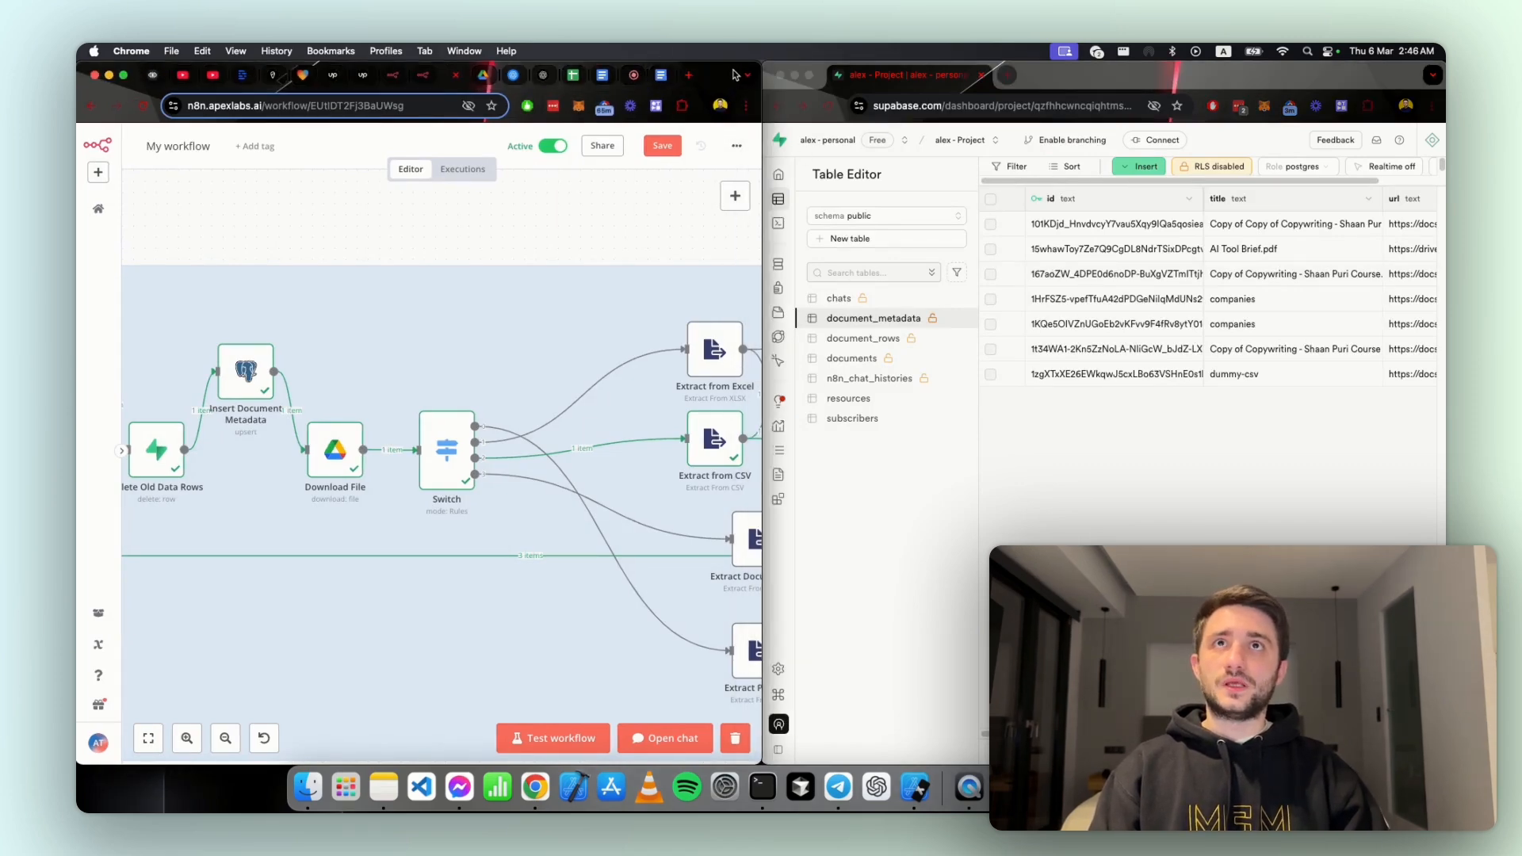
{"action": "key", "text": "ctrl+alt+Return"}
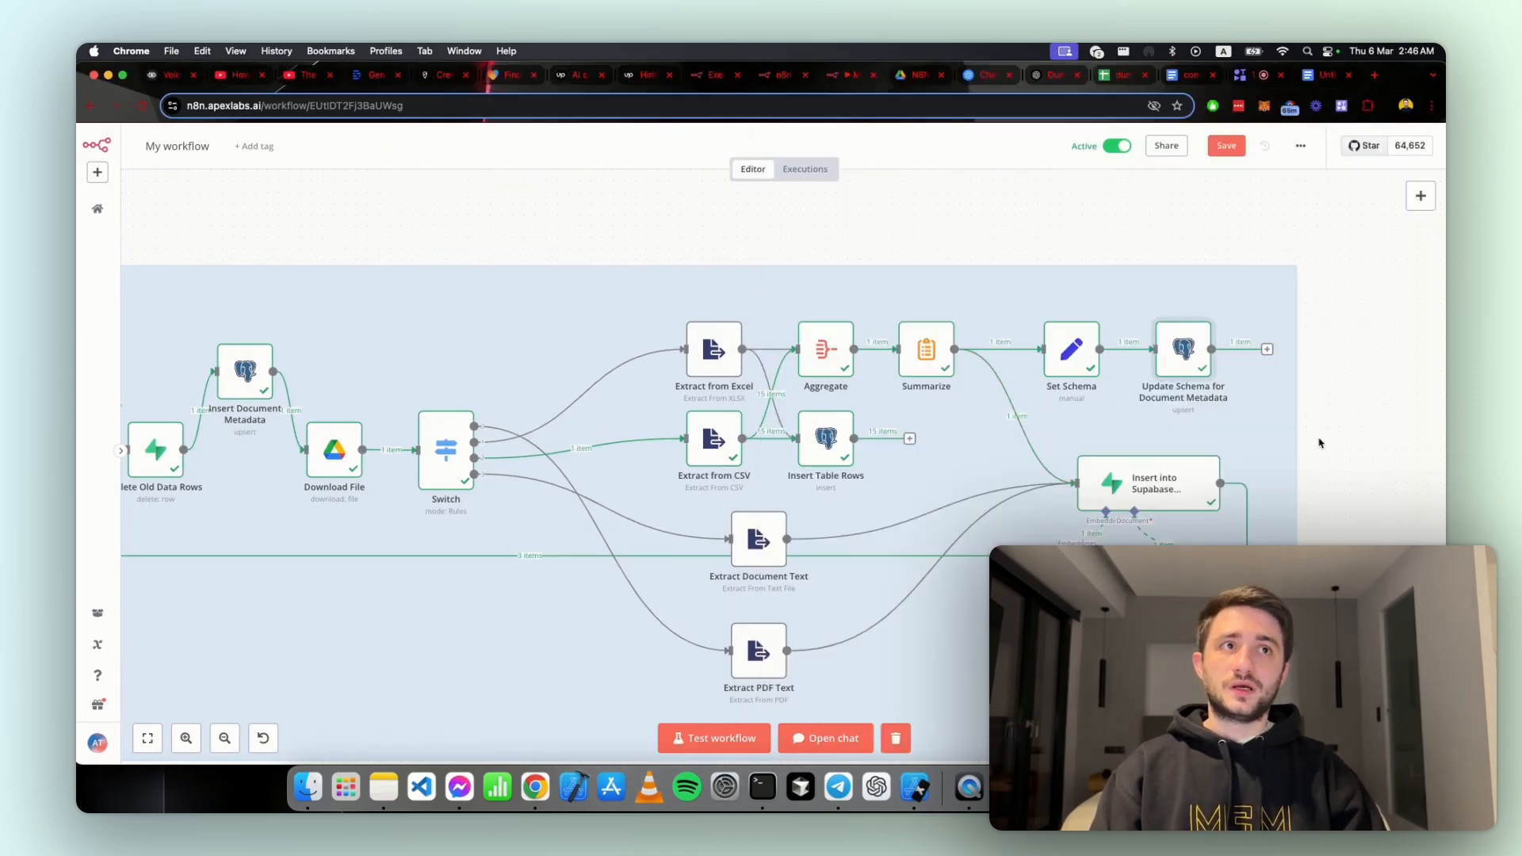
Step: Open the Insert into Supabase Vectorstore node, review its documents table and match_documents query settings, and return to the canvas
{"action": "left_click_drag", "start_coordinate": [1313, 446], "coordinate": [1304, 382]}
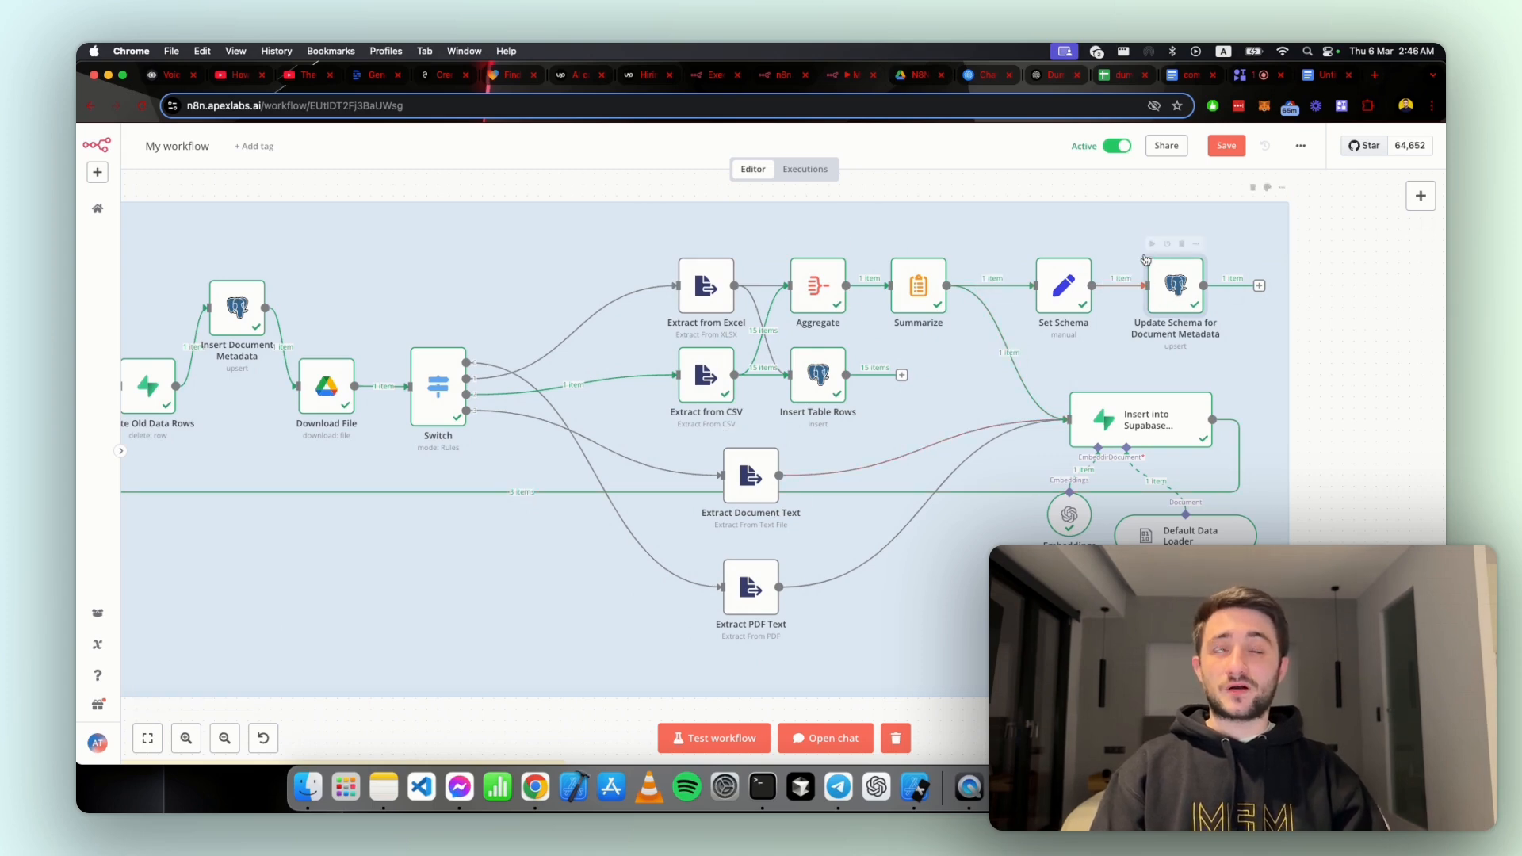
{"action": "mouse_move", "coordinate": [1051, 247]}
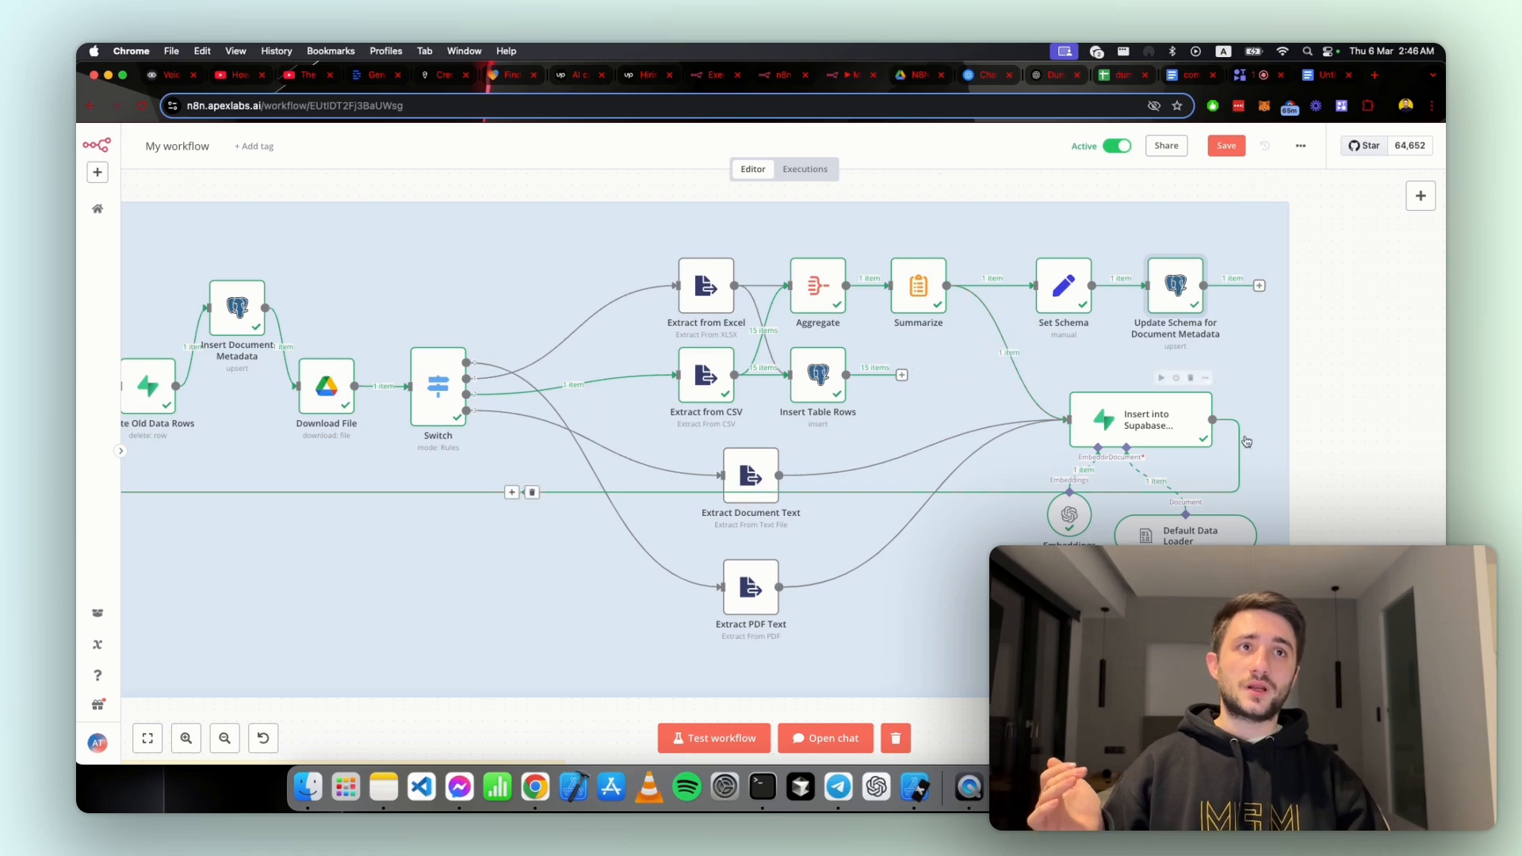
{"action": "mouse_move", "coordinate": [1164, 401]}
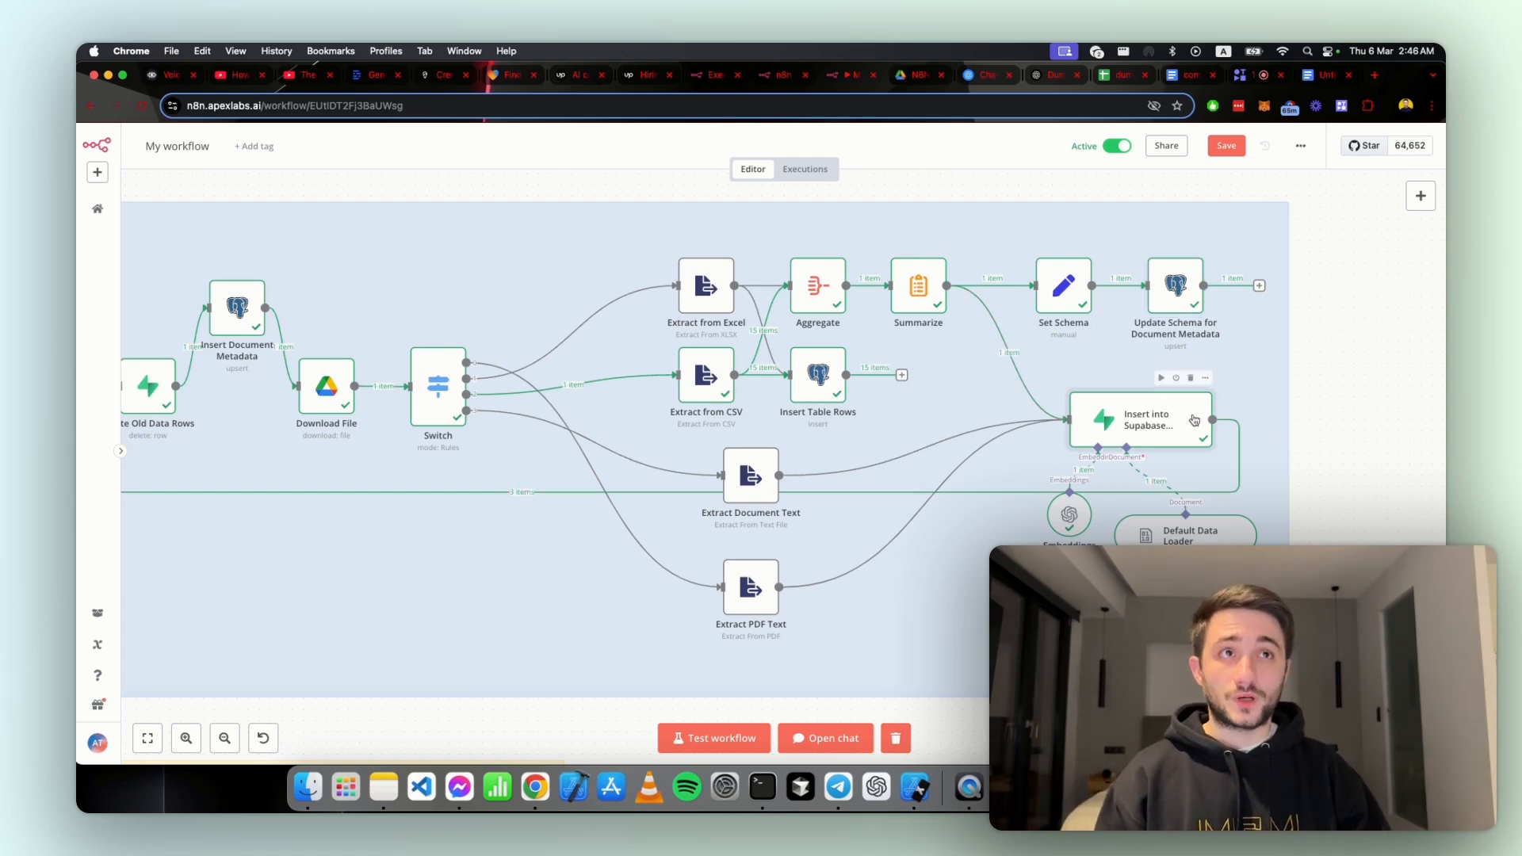
{"action": "left_click", "coordinate": [1205, 378]}
{"action": "left_click", "coordinate": [1227, 402]}
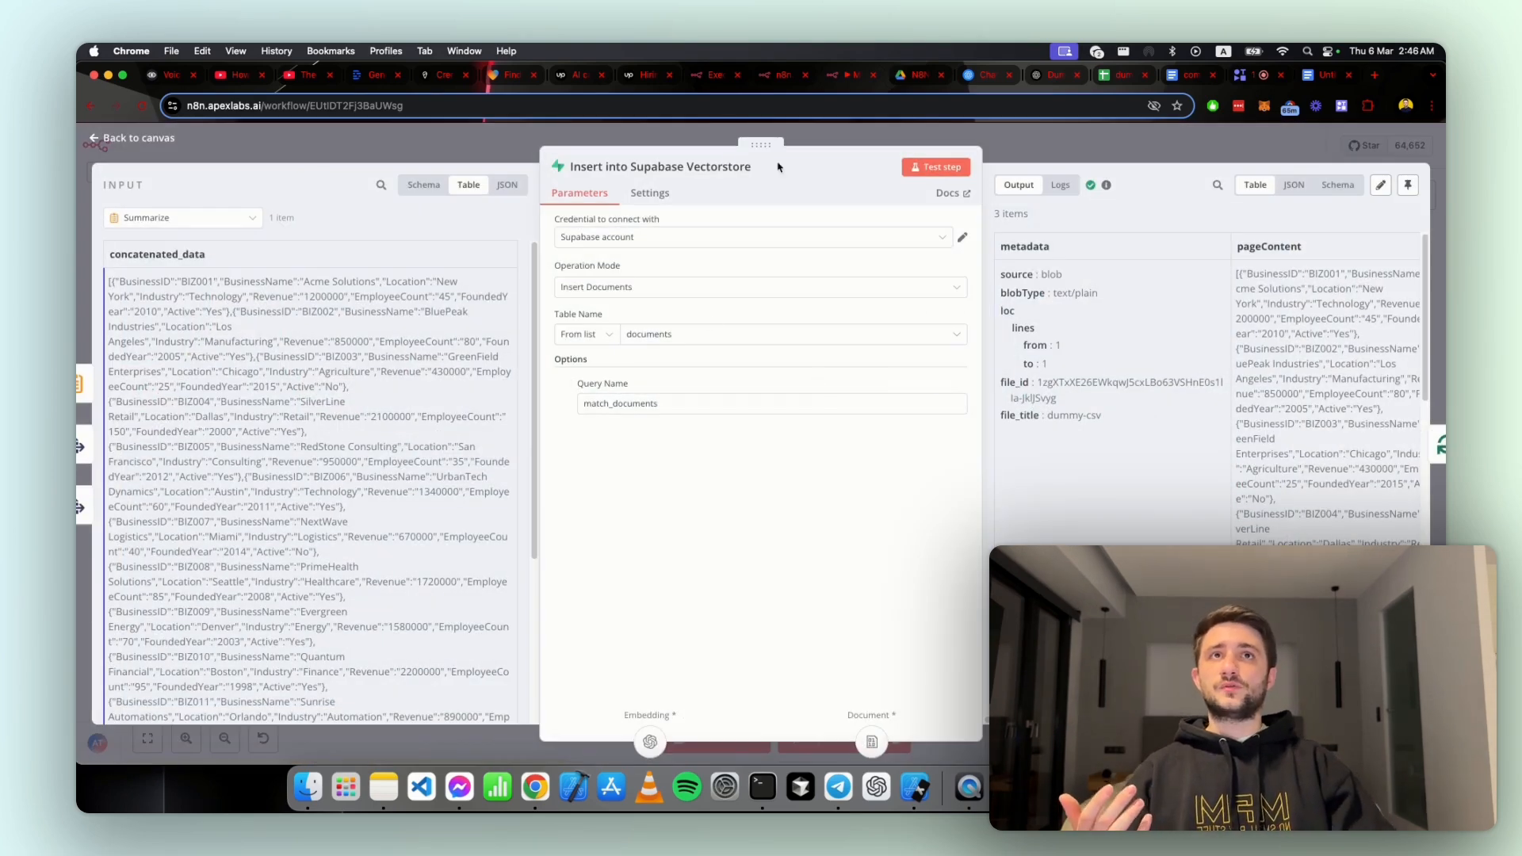
{"action": "left_click", "coordinate": [1000, 140]}
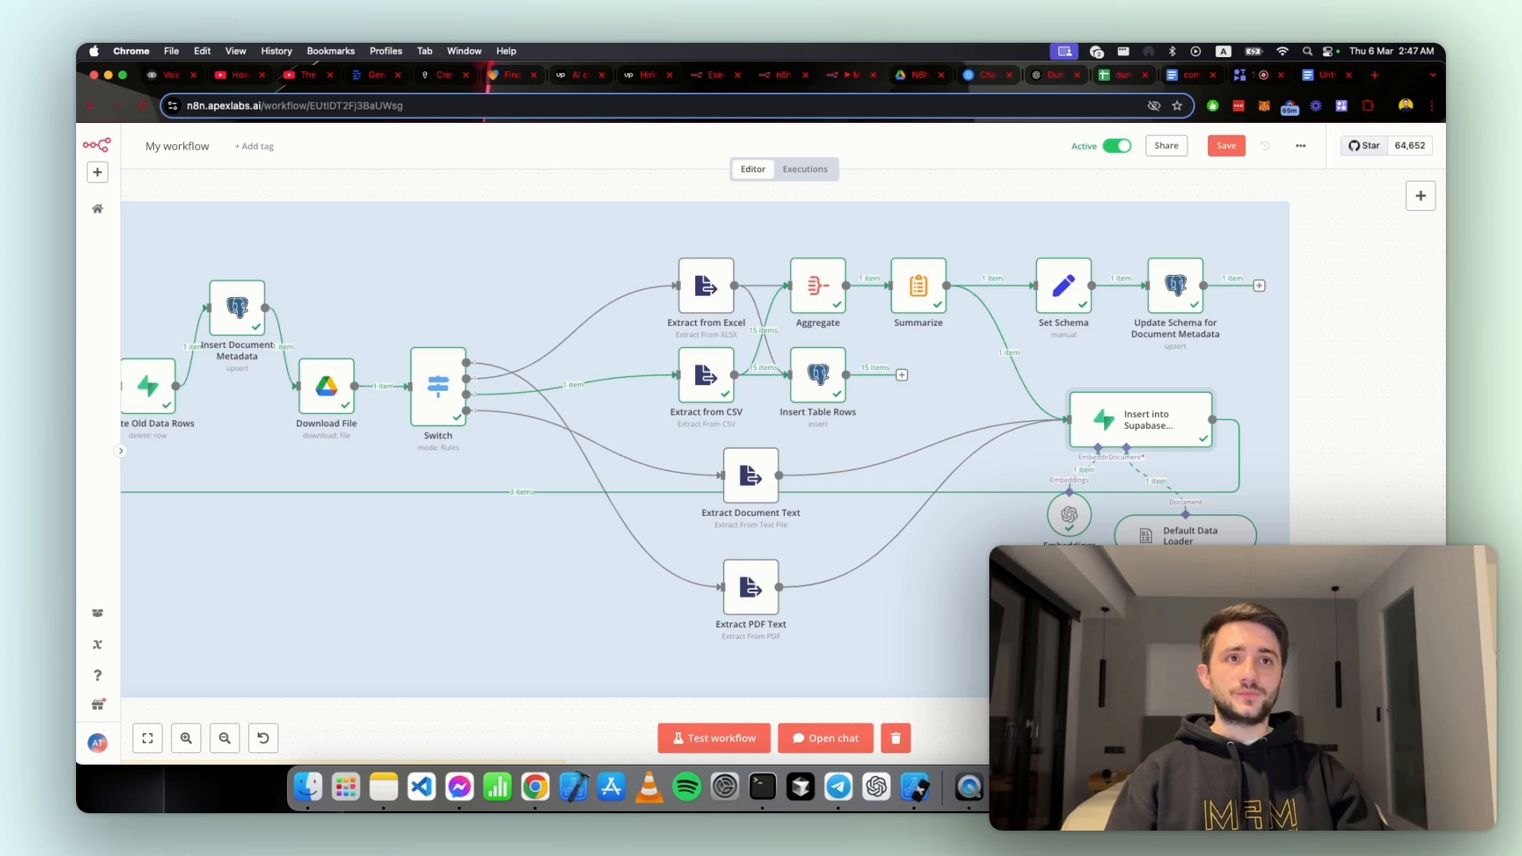
Step: Open the Character Text Splitter node, examine its Chunk Size and Chunk Overlap settings, and return to the canvas
{"action": "right_click", "coordinate": [1098, 592]}
{"action": "left_click", "coordinate": [1119, 355]}
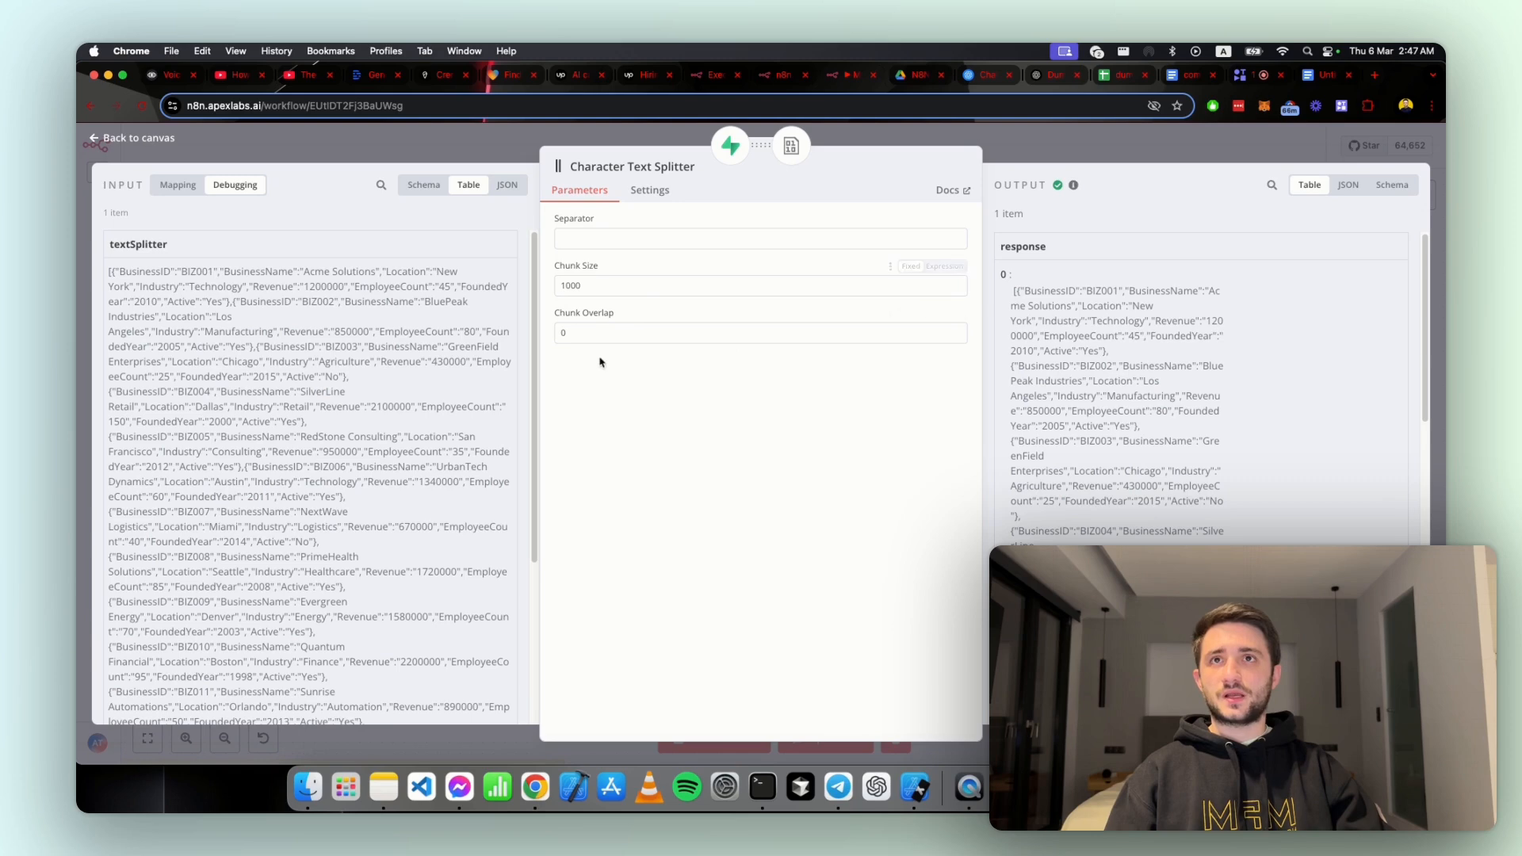
{"action": "left_click", "coordinate": [592, 332]}
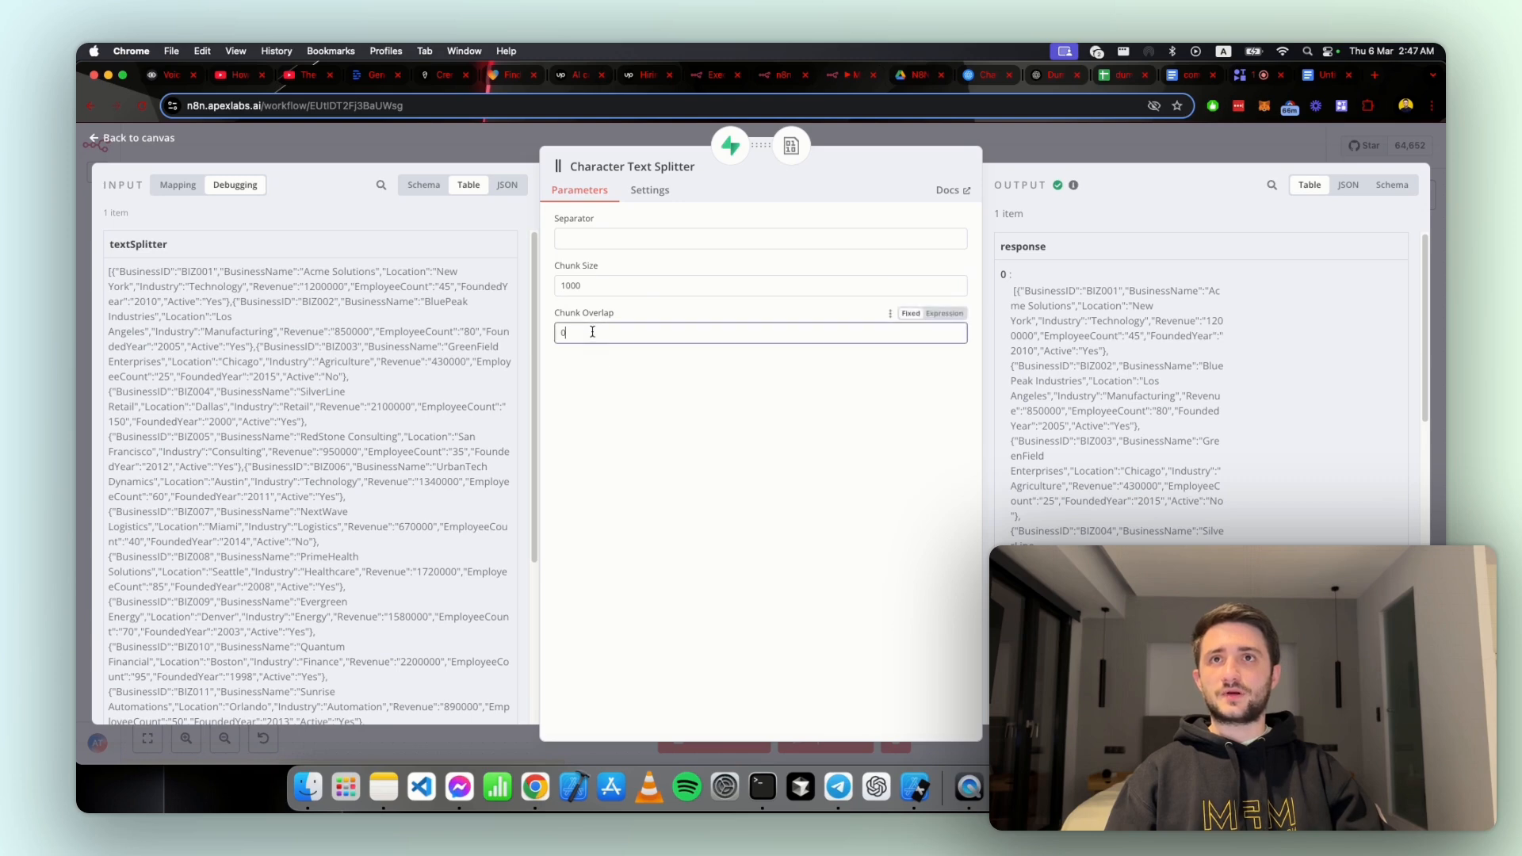
{"action": "left_click", "coordinate": [594, 284]}
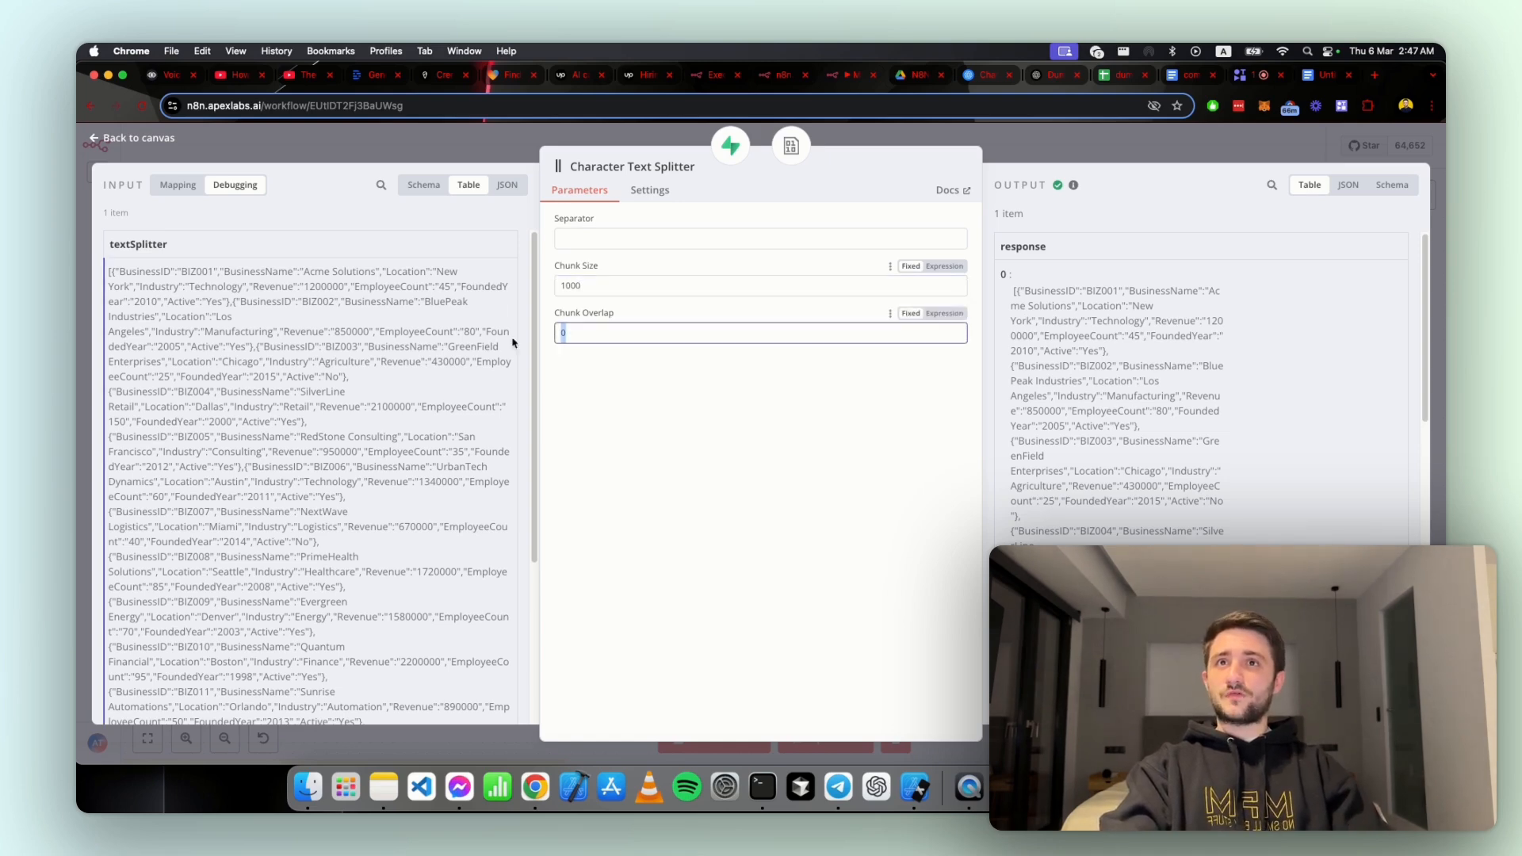
{"action": "double_click", "coordinate": [589, 334]}
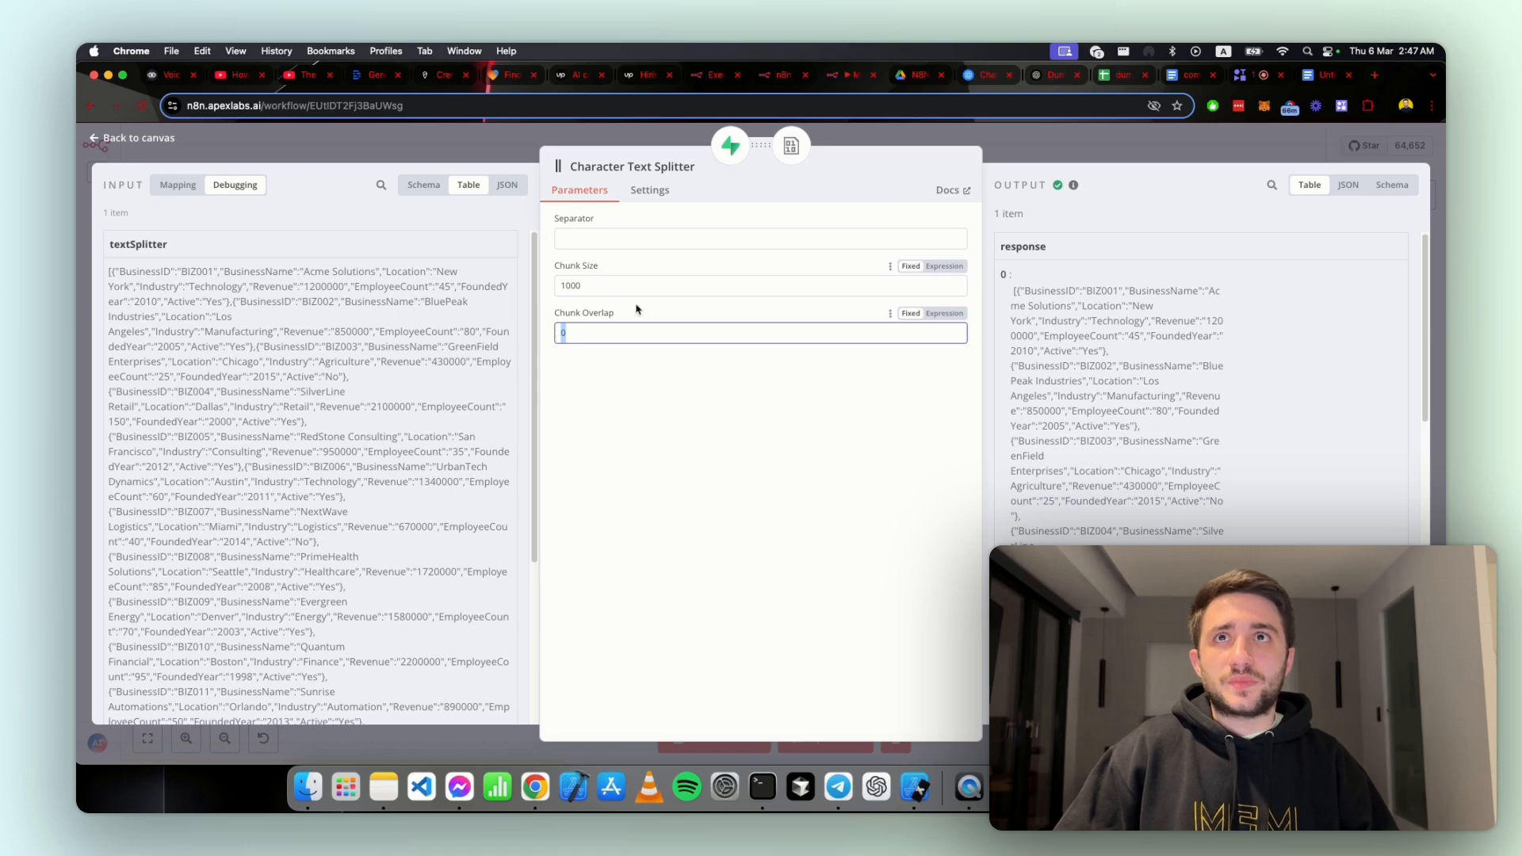
{"action": "left_click", "coordinate": [623, 351]}
{"action": "left_click_drag", "start_coordinate": [618, 287], "coordinate": [562, 288]}
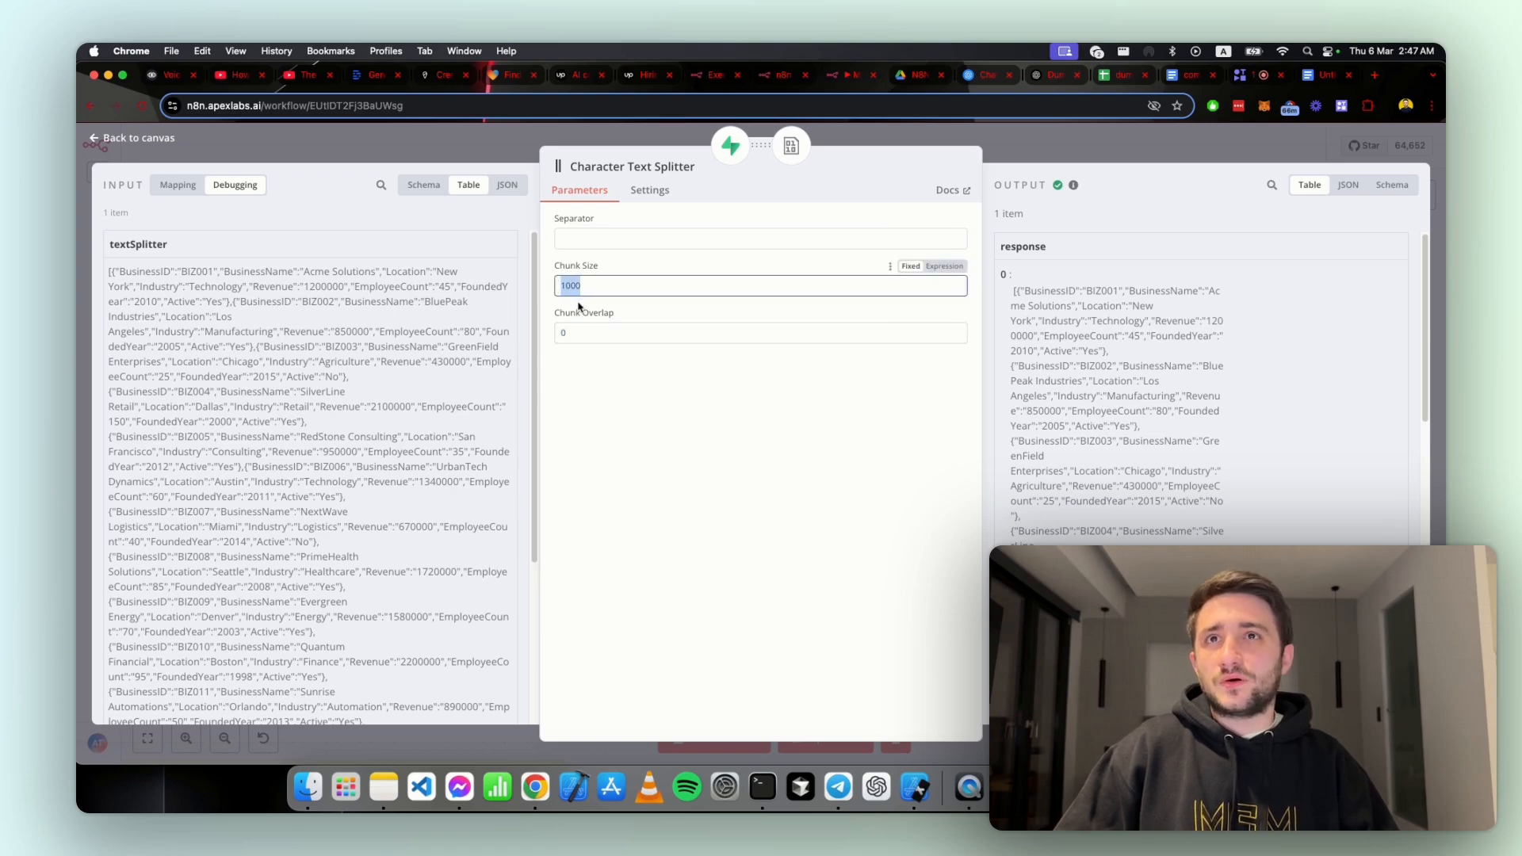
{"action": "left_click", "coordinate": [580, 308]}
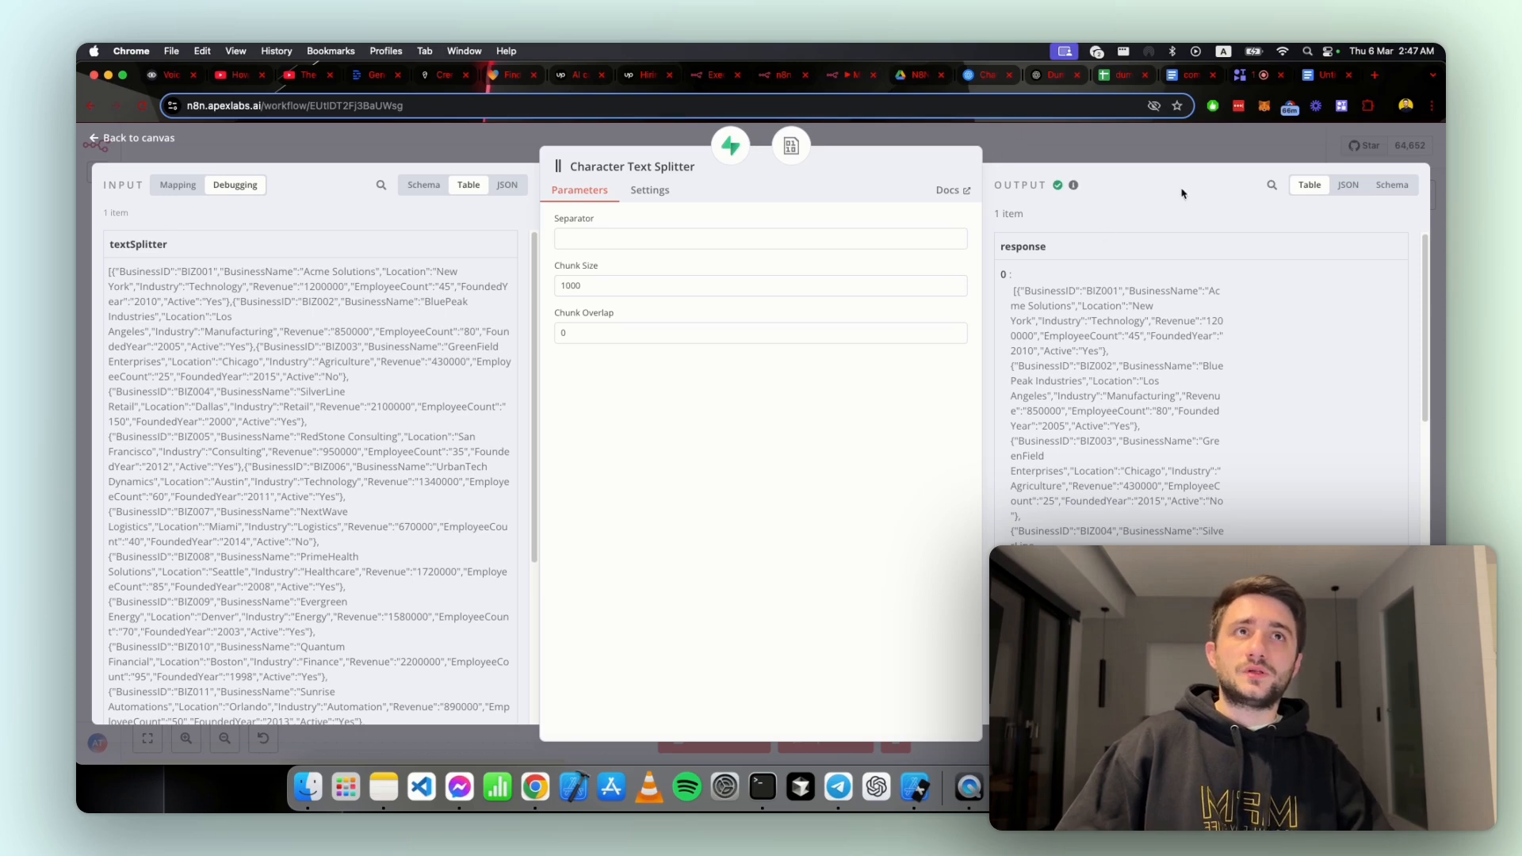
{"action": "left_click", "coordinate": [1210, 146]}
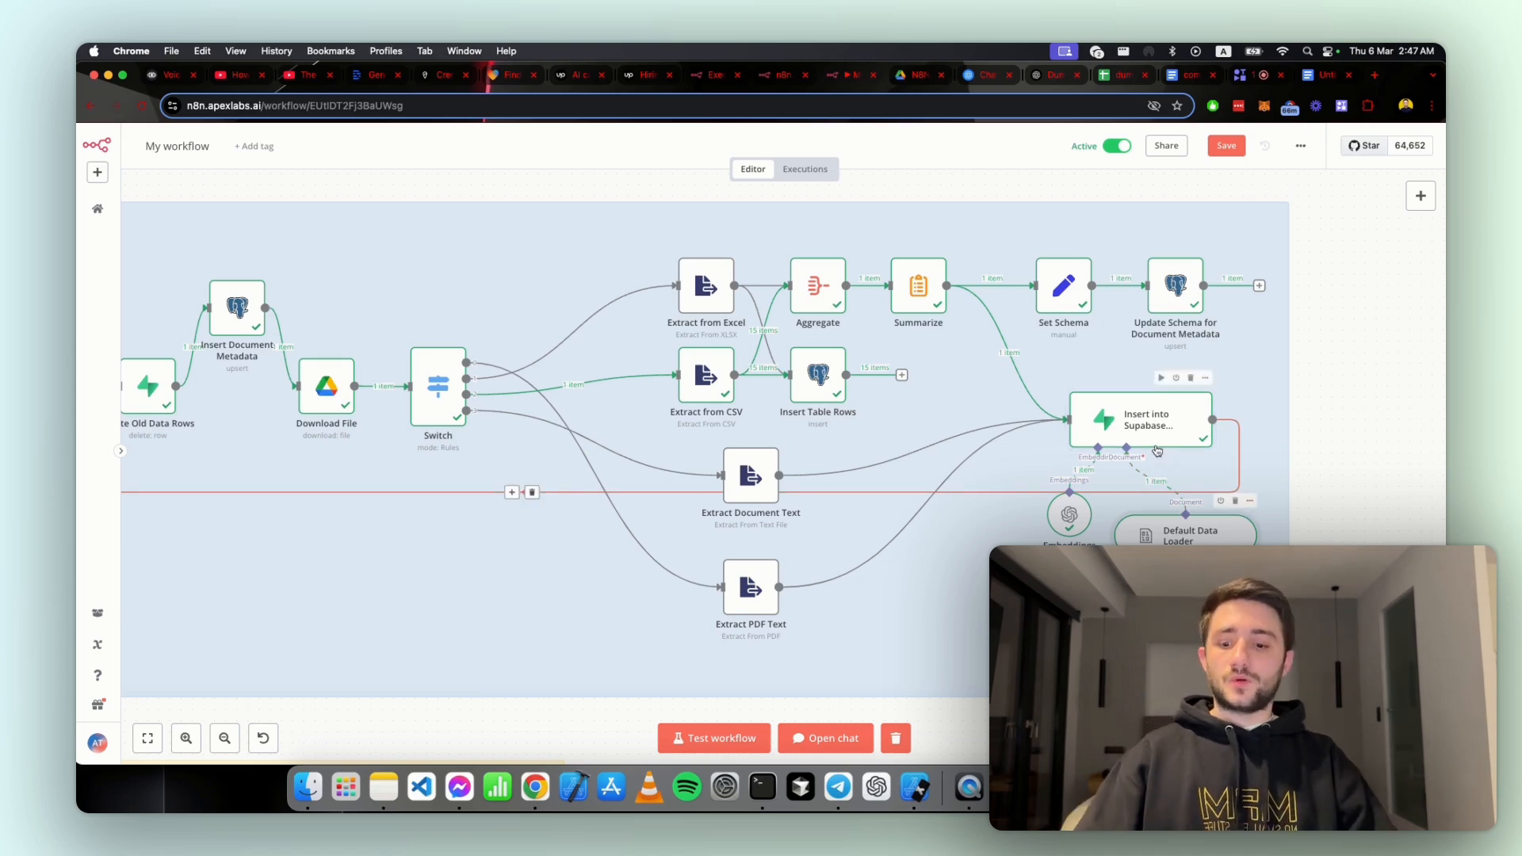
Step: Open the documents table in Supabase, then go back to n8n and bring the whole Step 2 ingestion workflow into view
{"action": "key", "text": "ctrl+alt+Left"}
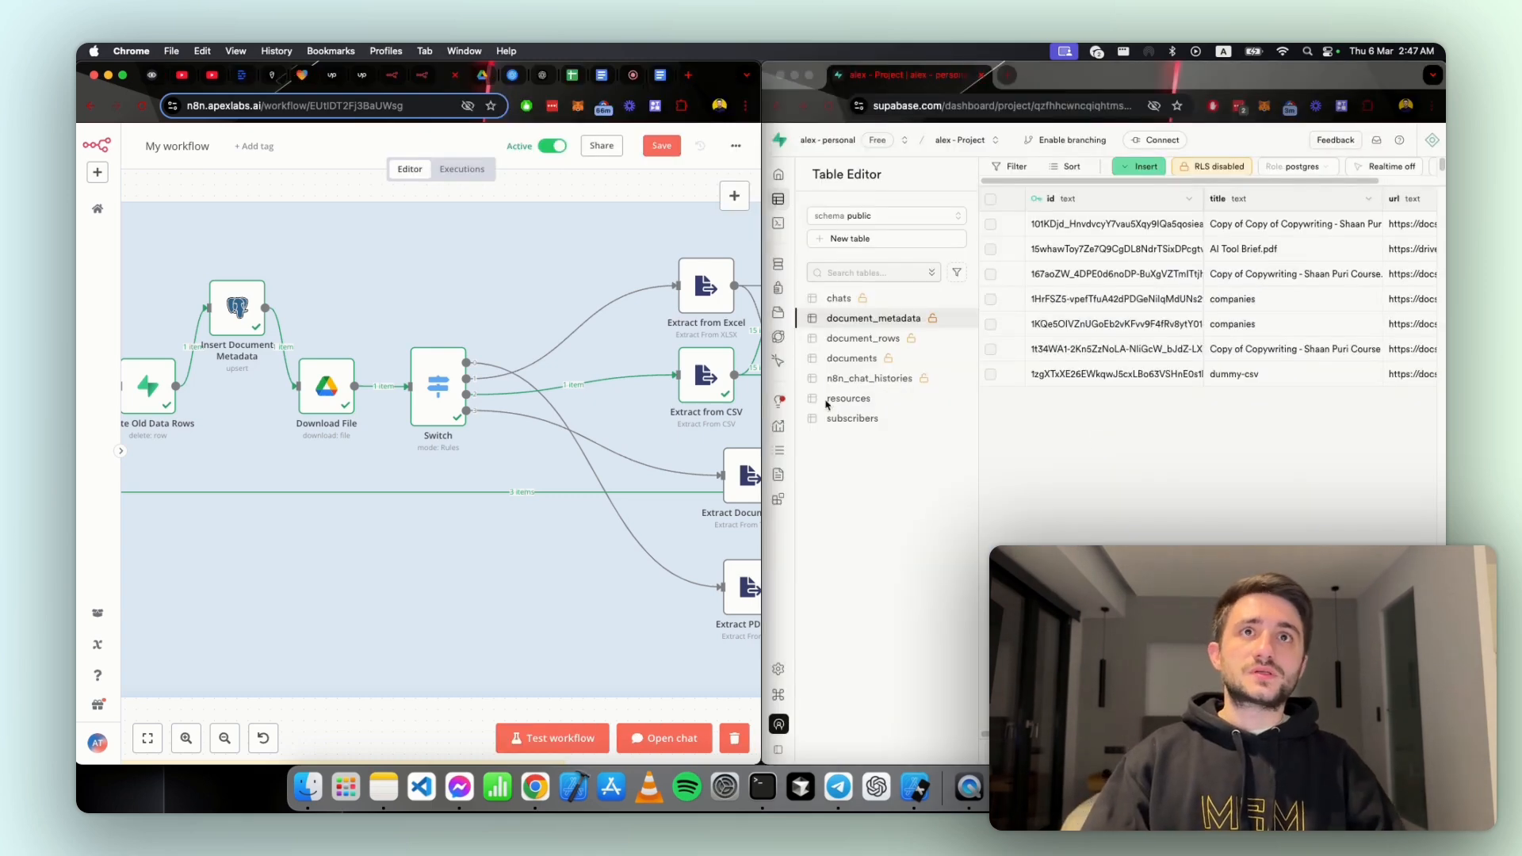
{"action": "left_click", "coordinate": [855, 359]}
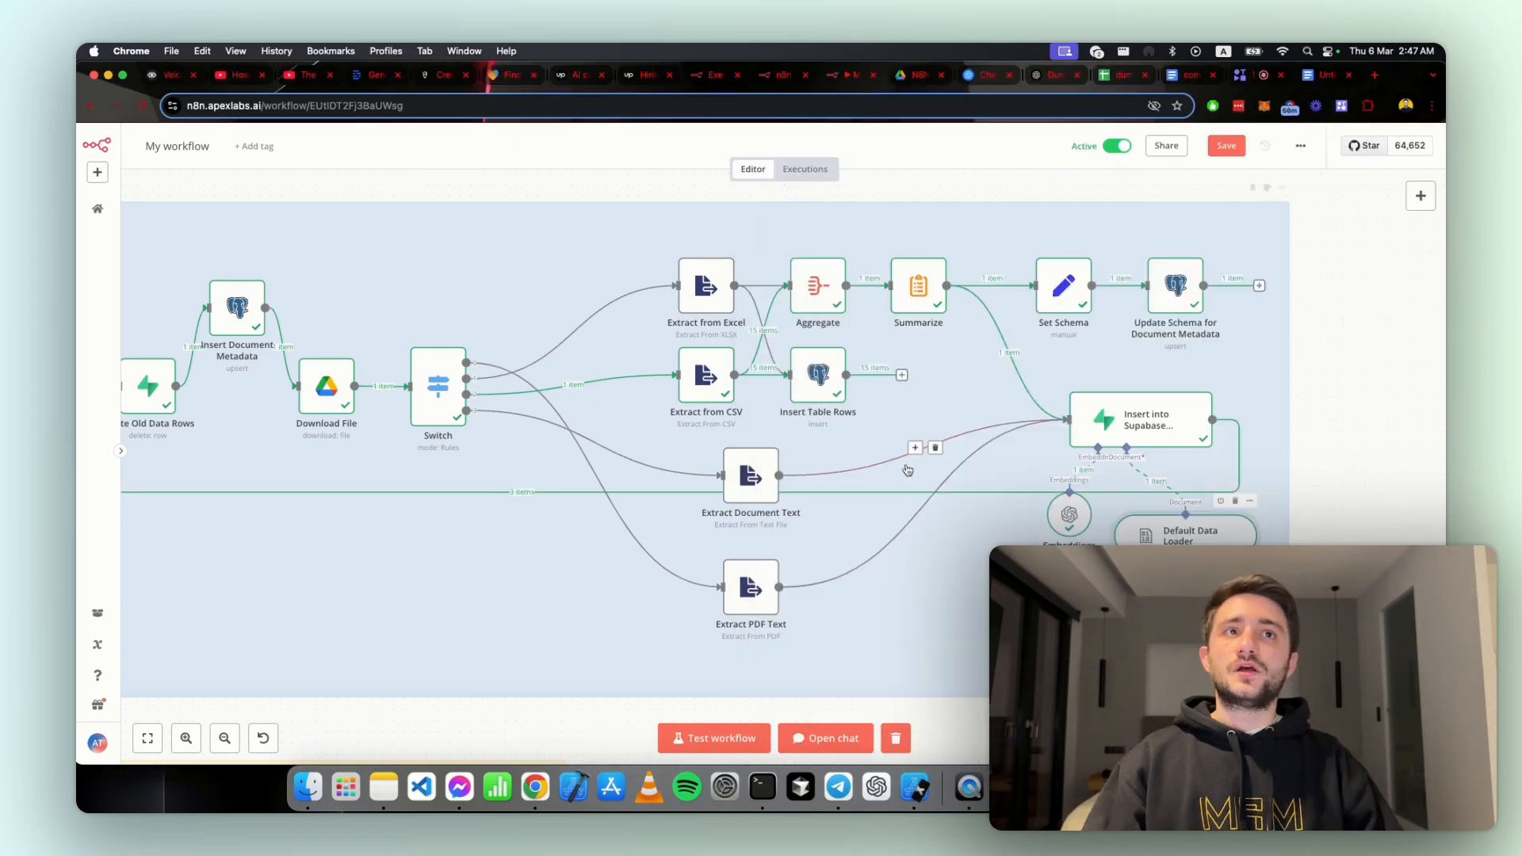
{"action": "scroll", "coordinate": [943, 489], "scroll_direction": "down", "scroll_amount": 5}
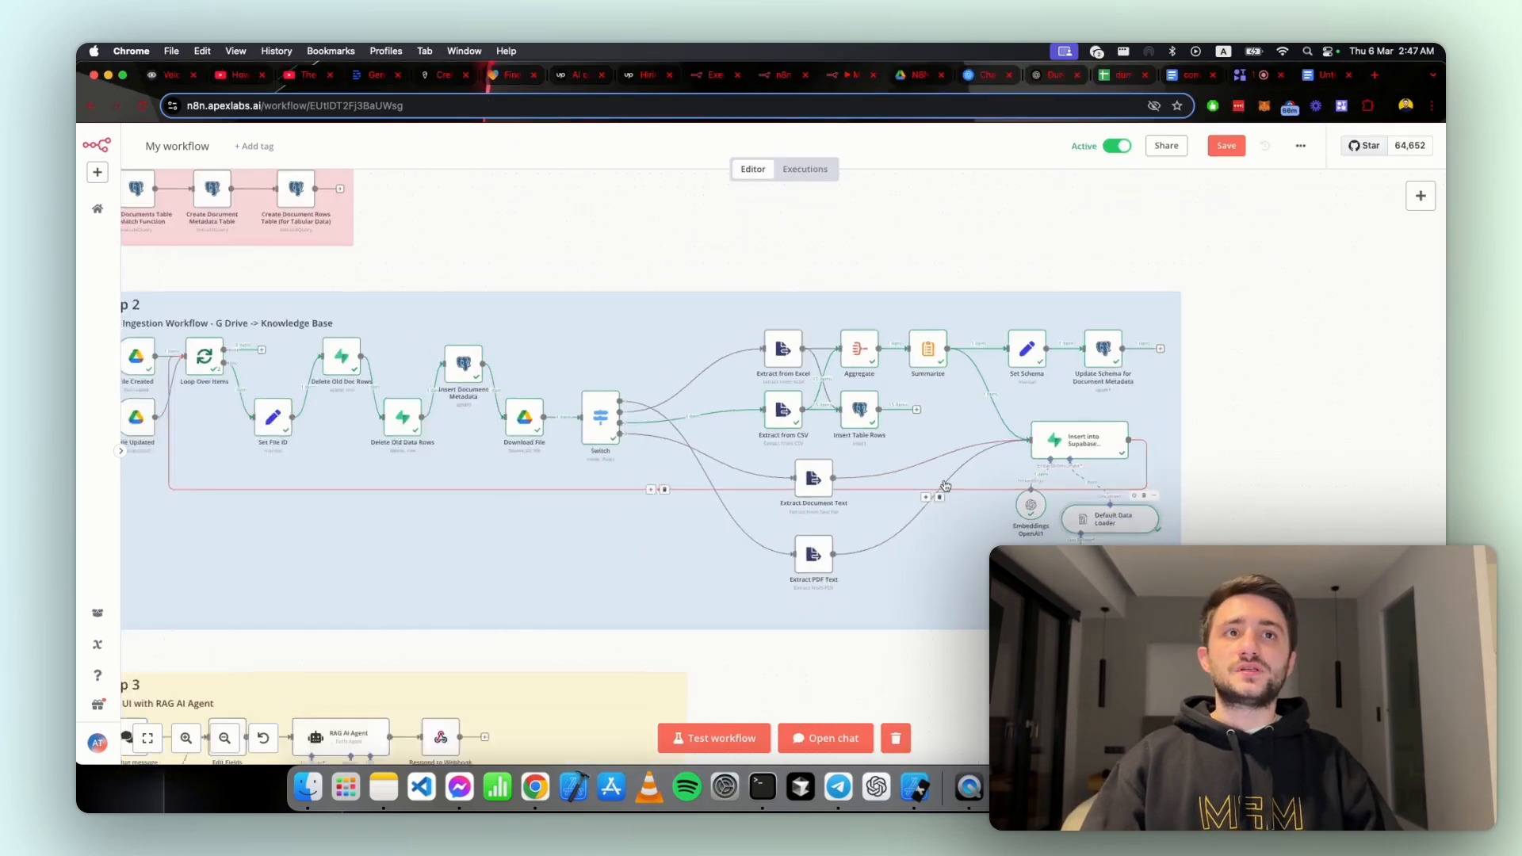
{"action": "left_click_drag", "start_coordinate": [1203, 496], "coordinate": [1283, 483]}
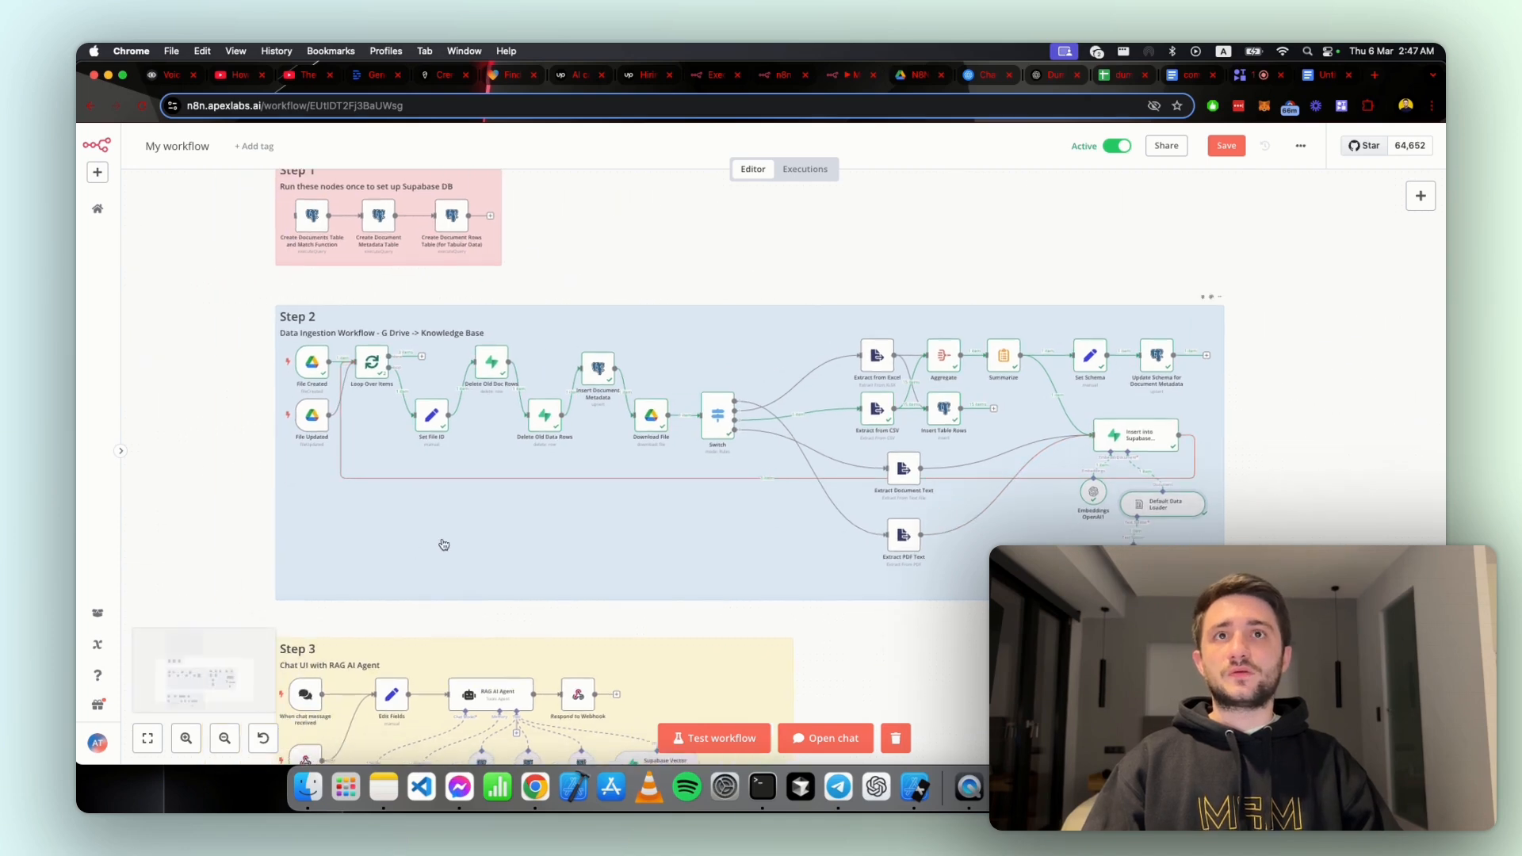
Step: Open the Download File node in Step 2, review its Google file conversion settings and binary output, and return to the canvas
{"action": "left_click", "coordinate": [270, 362]}
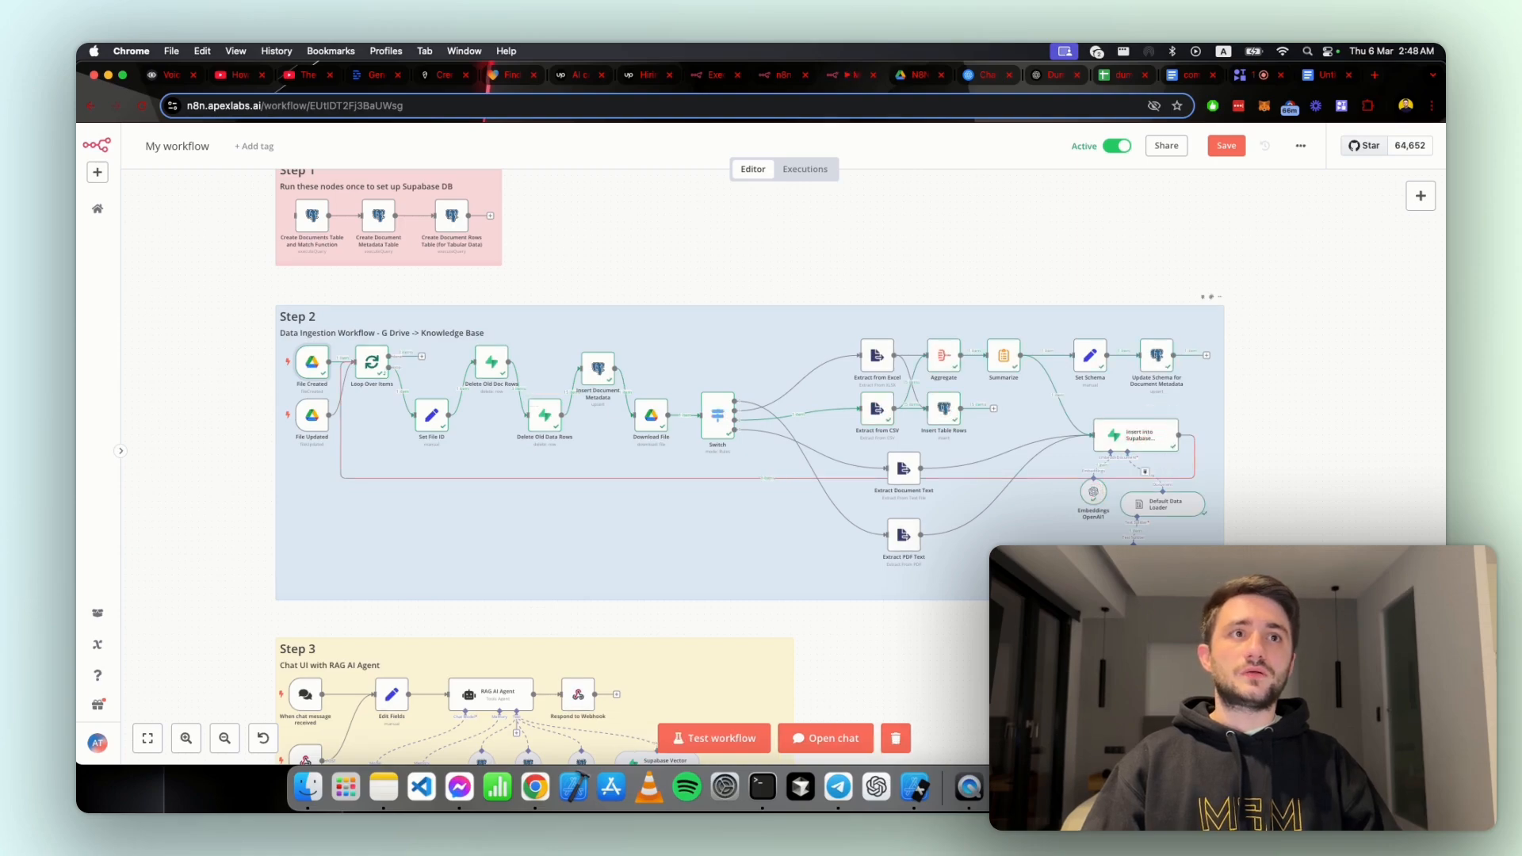
{"action": "scroll", "coordinate": [1039, 577], "scroll_direction": "up", "scroll_amount": 3}
{"action": "left_click", "coordinate": [511, 314]}
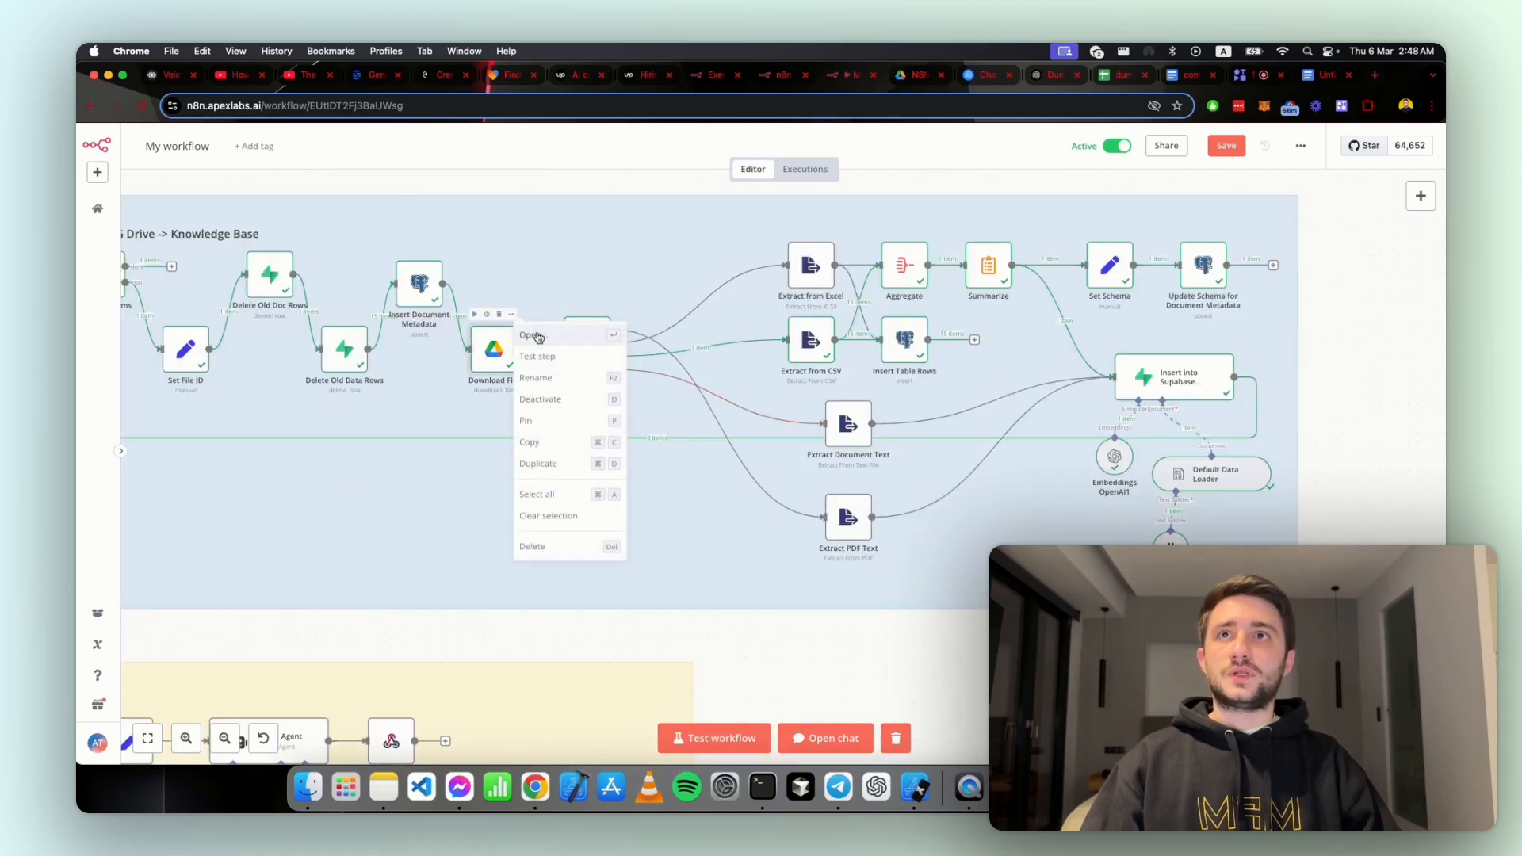
{"action": "left_click", "coordinate": [547, 331]}
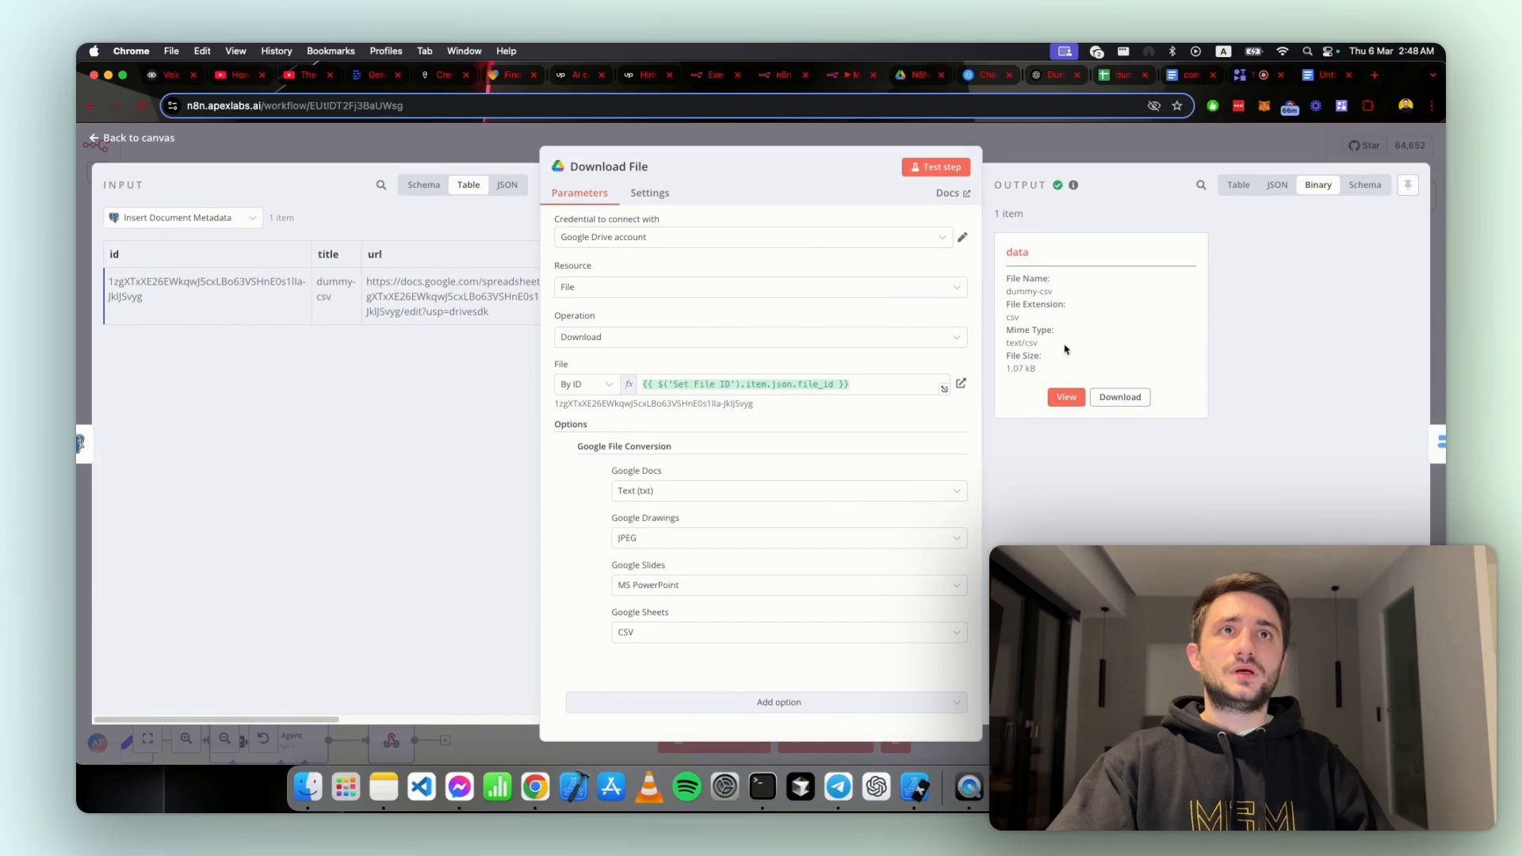
{"action": "left_click_drag", "start_coordinate": [1059, 366], "coordinate": [1084, 312]}
{"action": "left_click", "coordinate": [1141, 159]}
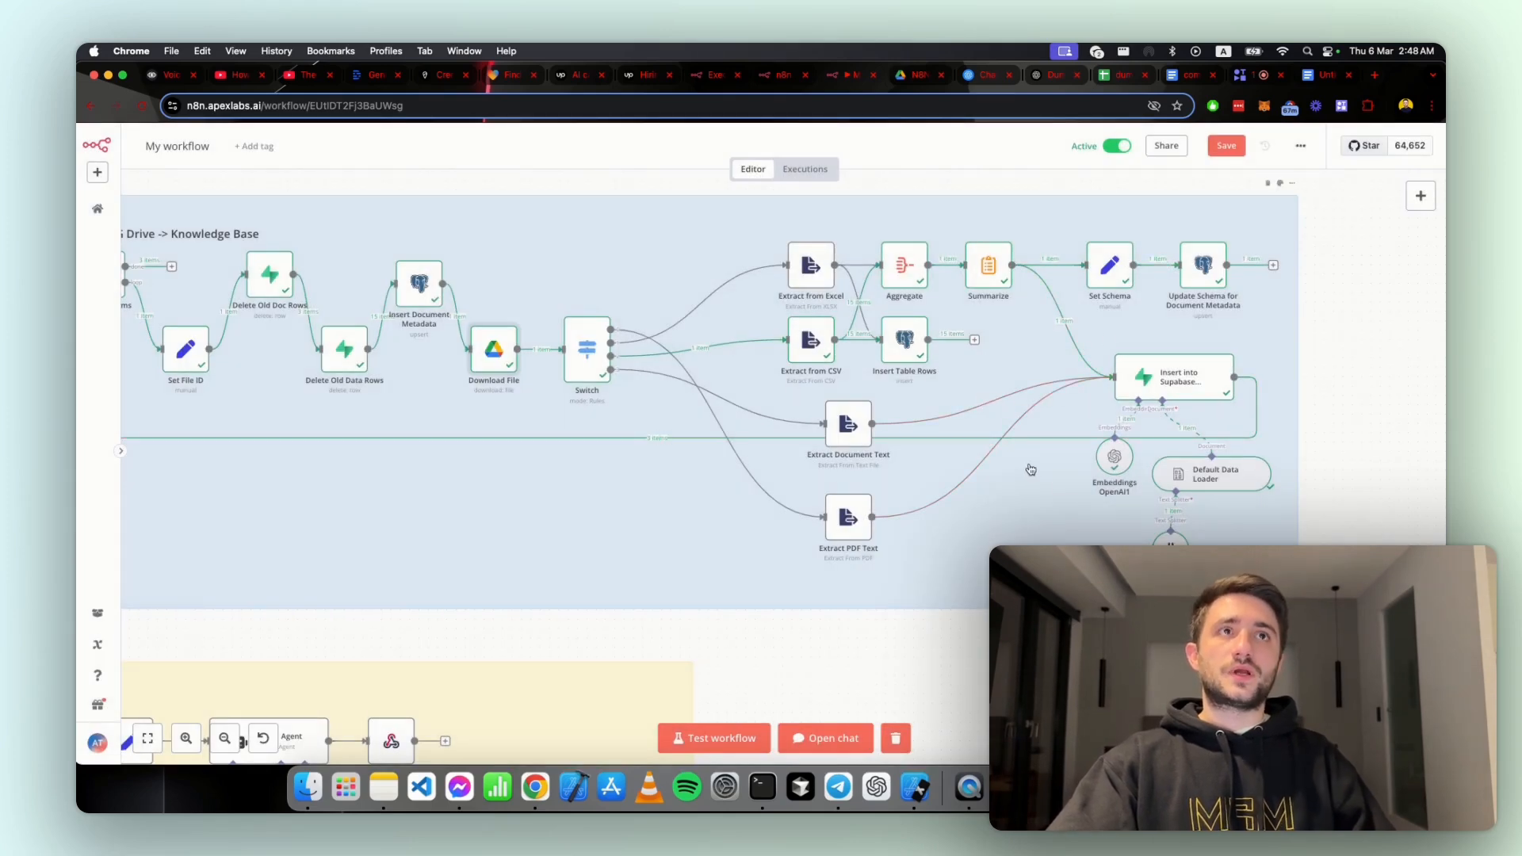
Step: Look over the complete Step 2 ingestion workflow and the Step 3 Chat UI with RAG AI Agent section, including its chat and Webhook triggers
{"action": "scroll", "coordinate": [1023, 468], "scroll_direction": "down", "scroll_amount": 5}
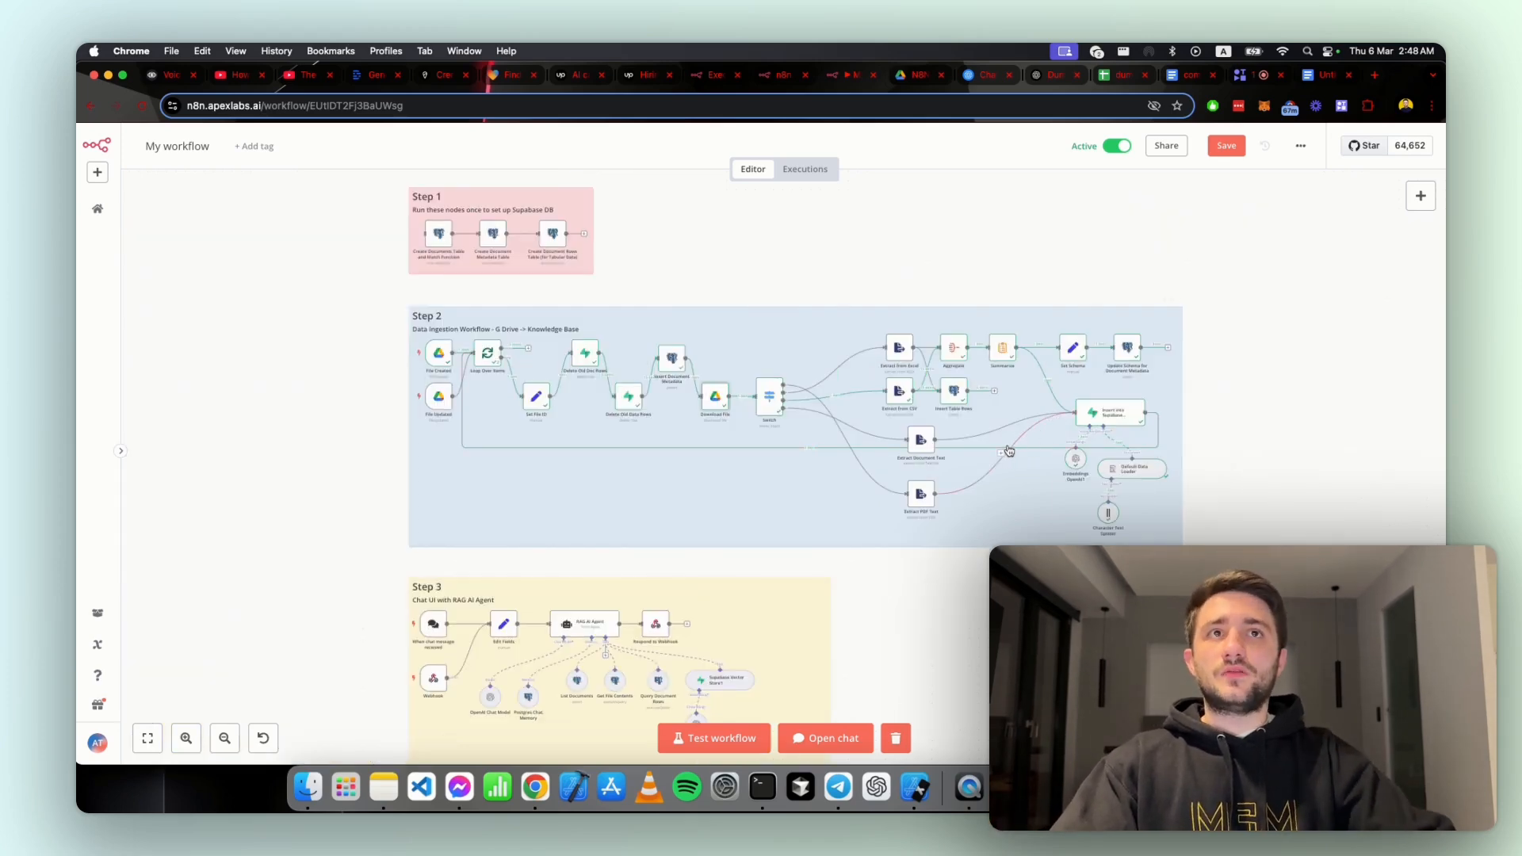
{"action": "scroll", "coordinate": [1007, 451], "scroll_direction": "up", "scroll_amount": 2}
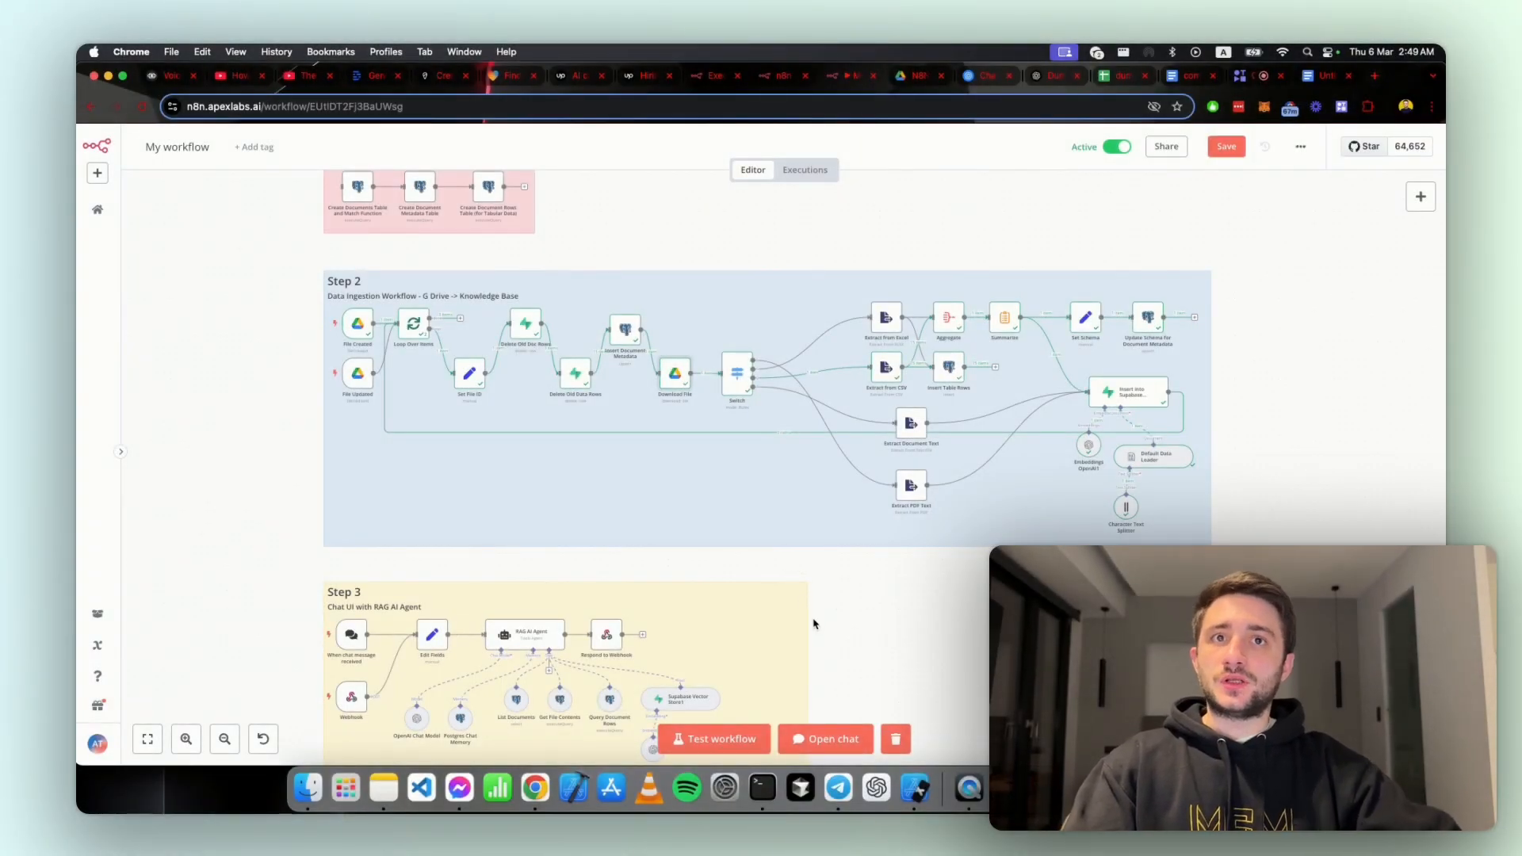
{"action": "scroll", "coordinate": [825, 627], "scroll_direction": "down", "scroll_amount": 5}
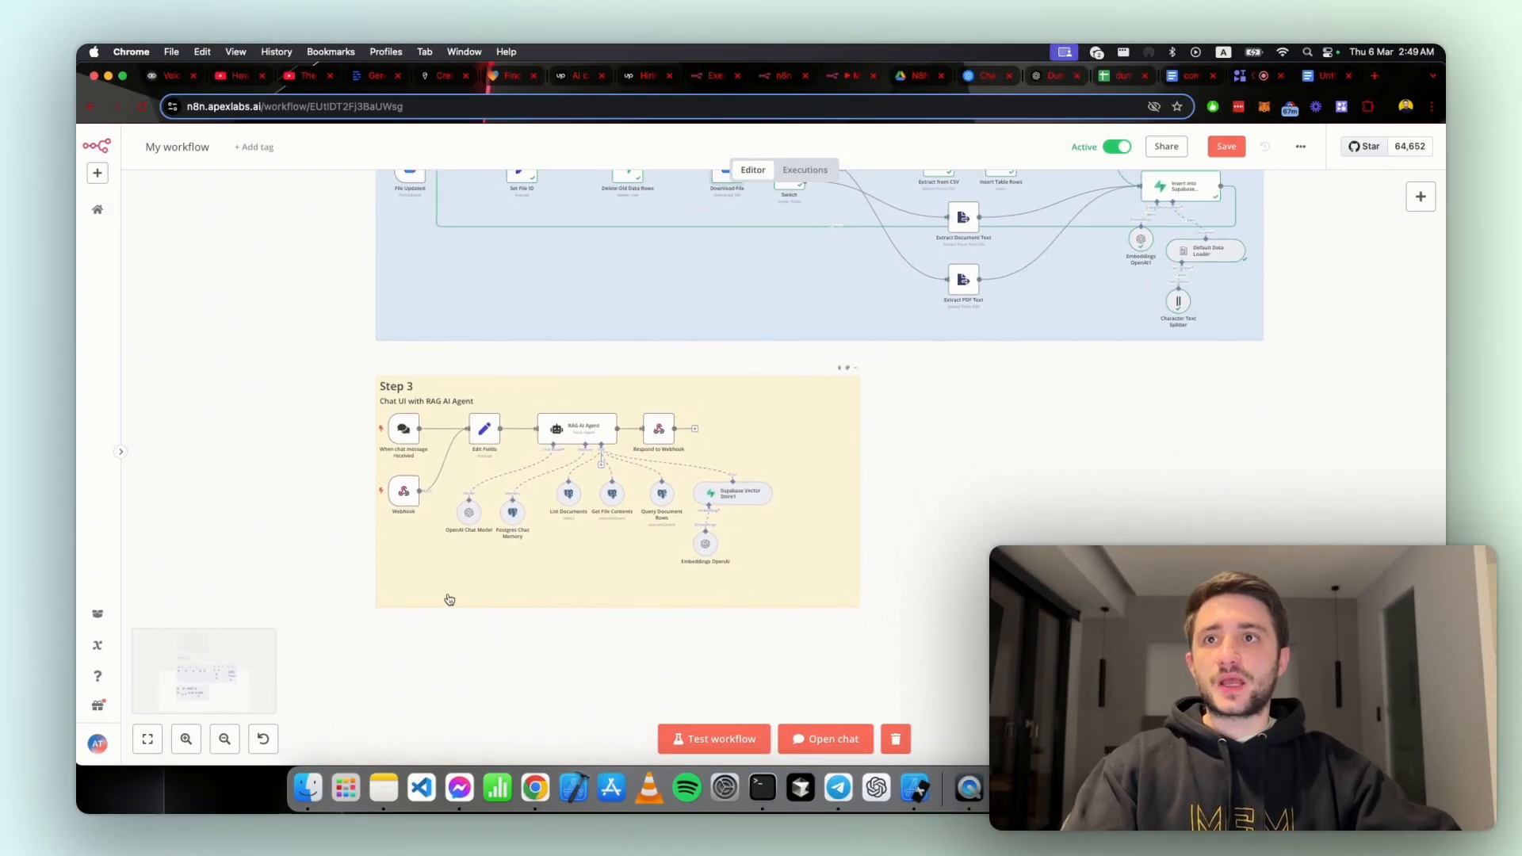
{"action": "scroll", "coordinate": [425, 546], "scroll_direction": "left", "scroll_amount": 2}
{"action": "scroll", "coordinate": [581, 521], "scroll_direction": "up", "scroll_amount": 1}
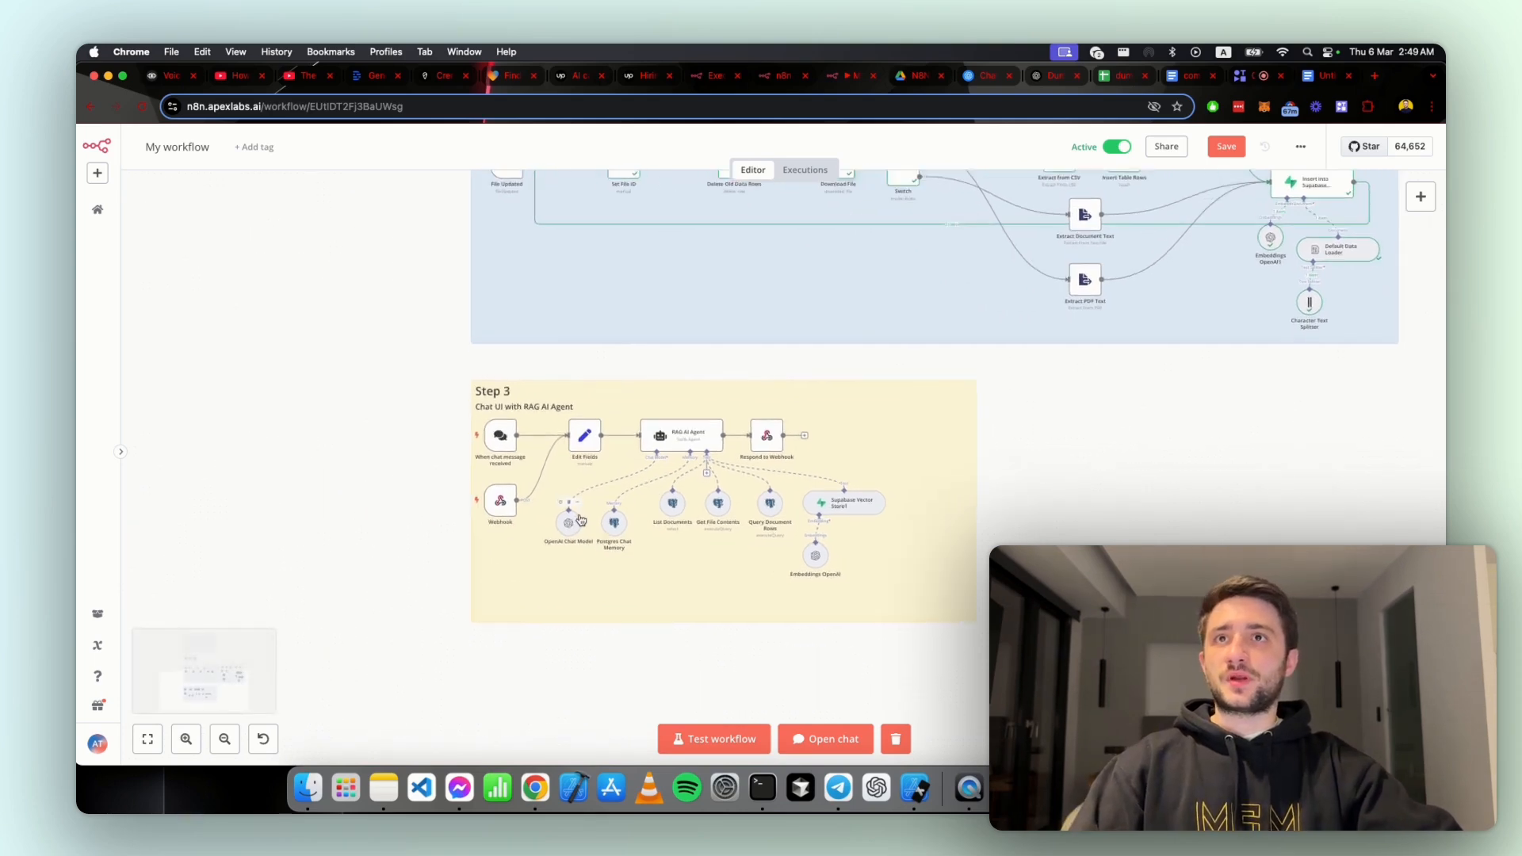
{"action": "scroll", "coordinate": [581, 521], "scroll_direction": "up", "scroll_amount": 4}
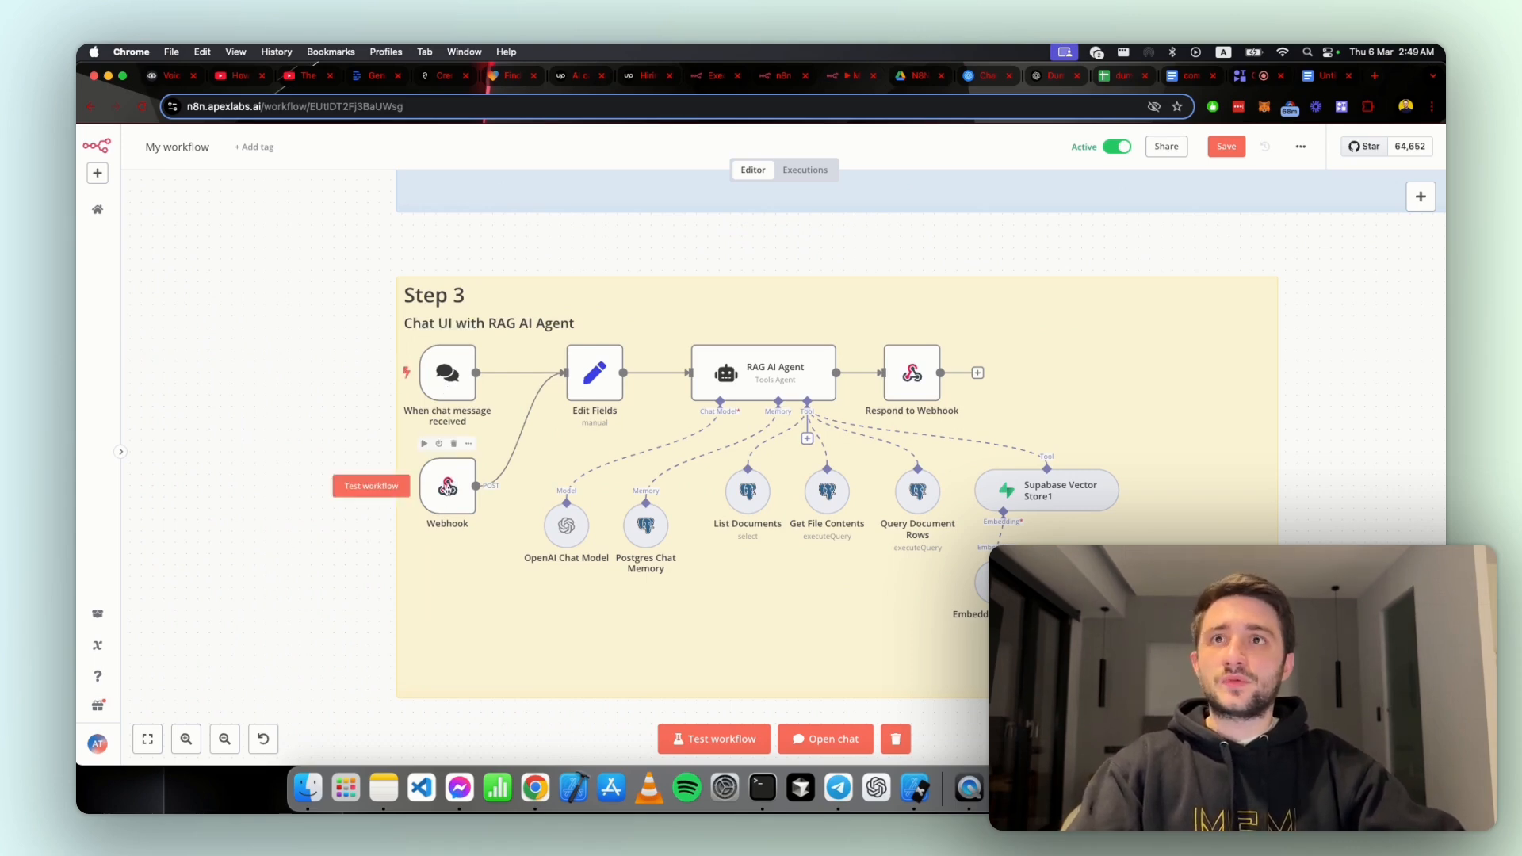
Step: Search the node library for "tele" and "disco" to find messaging integrations, clear the search and close the library without adding a node
{"action": "left_click", "coordinate": [1421, 199]}
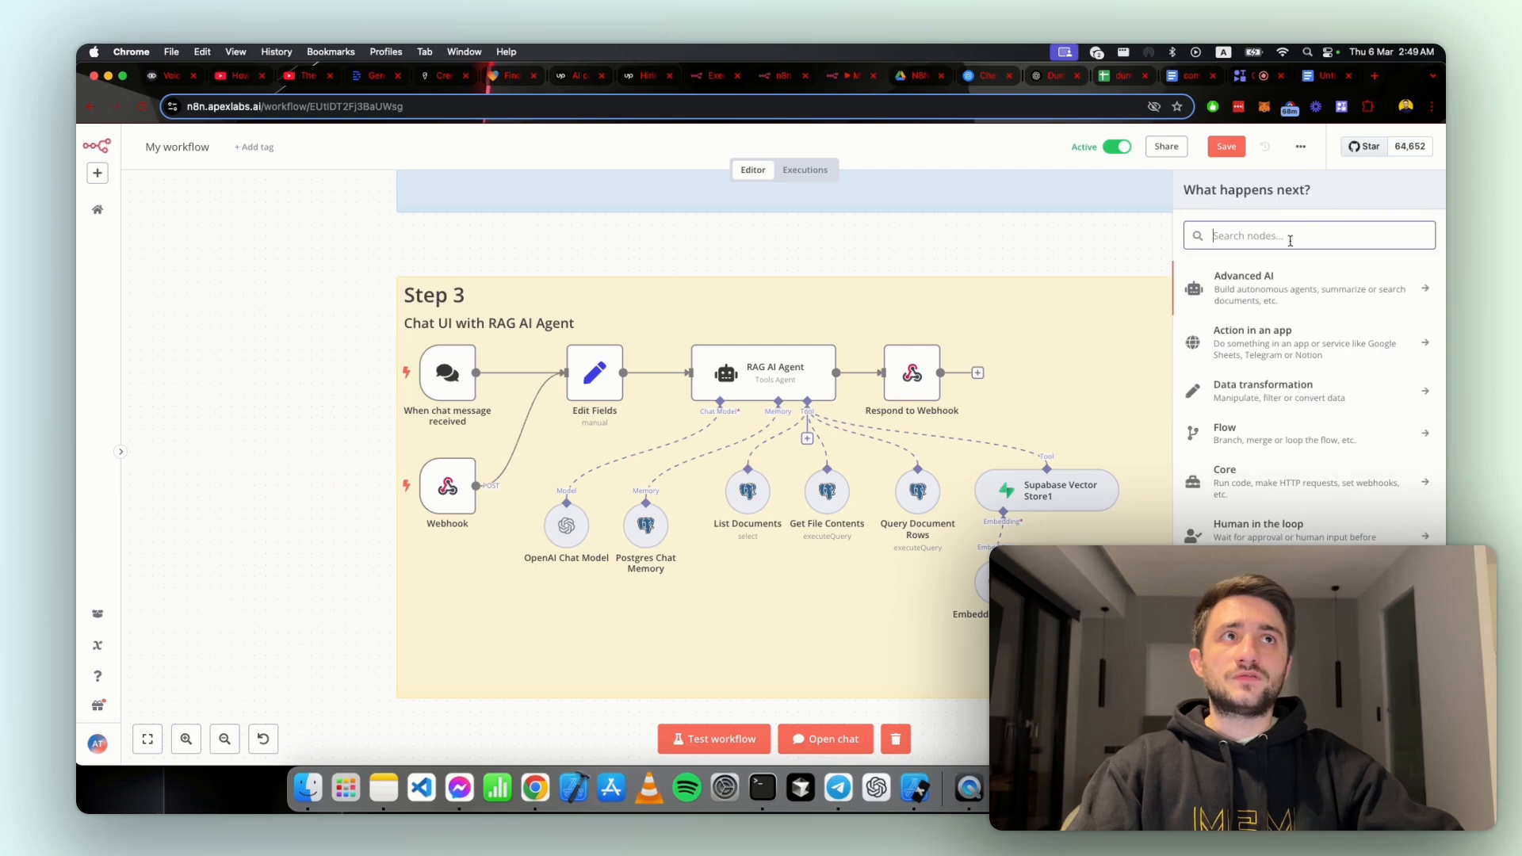
{"action": "type", "text": "tele"}
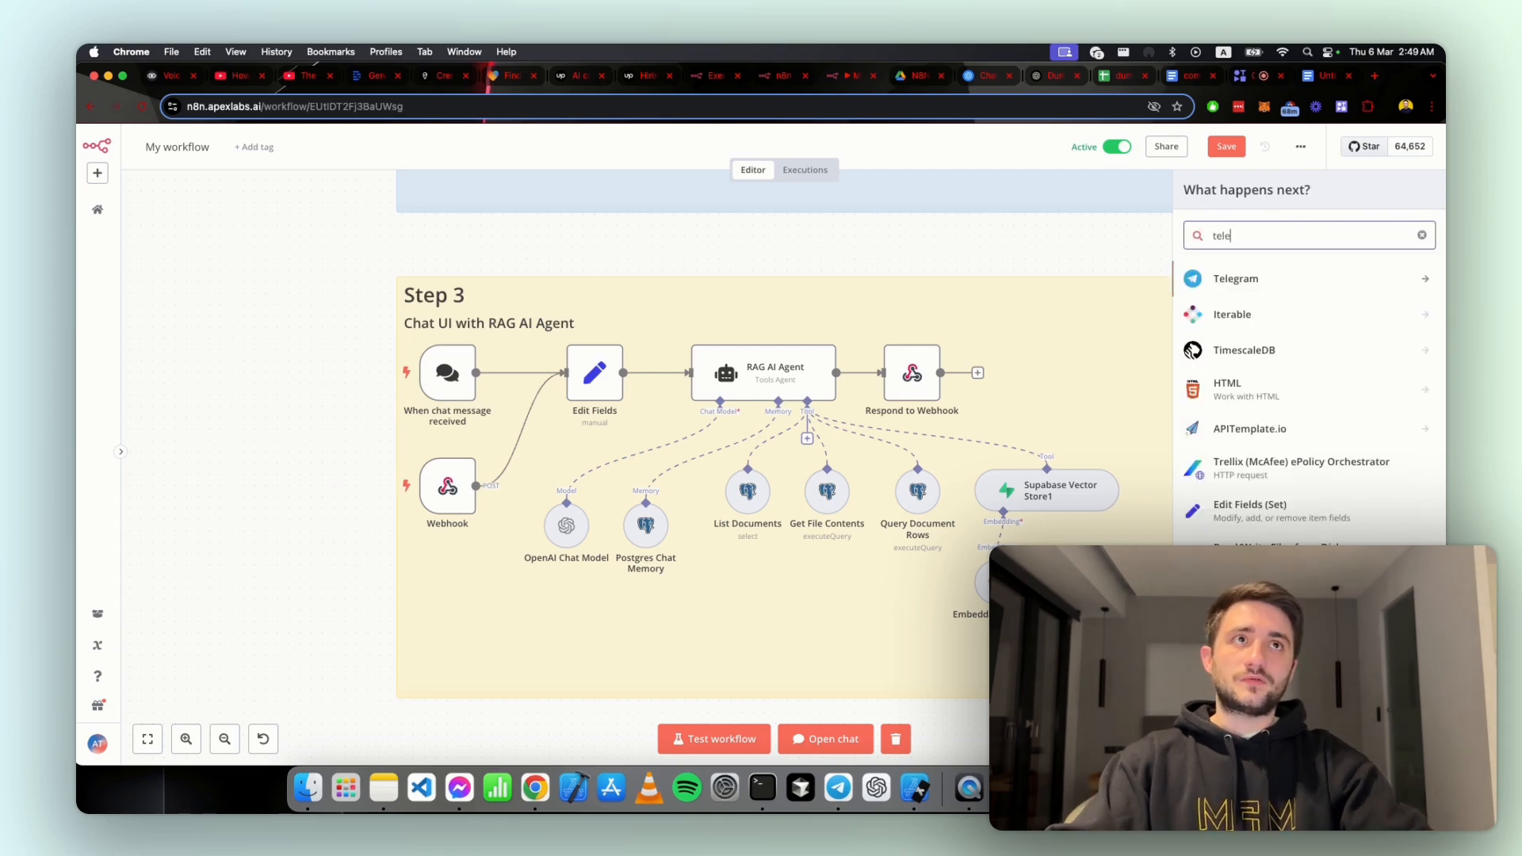
{"action": "type", "text": "asla"}
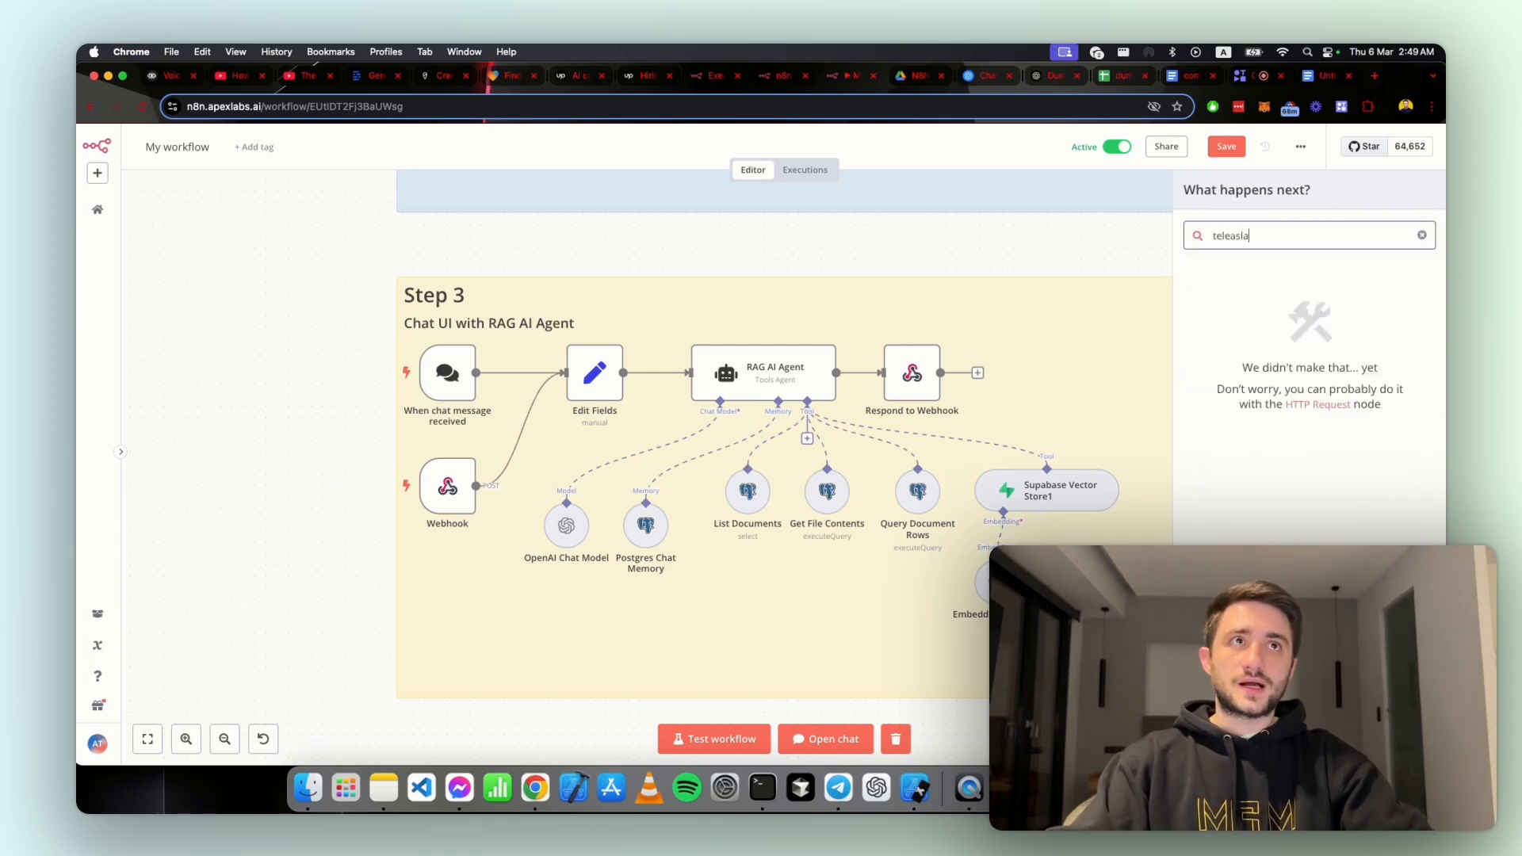
{"action": "key", "text": "super+a"}
{"action": "type", "text": "disco"}
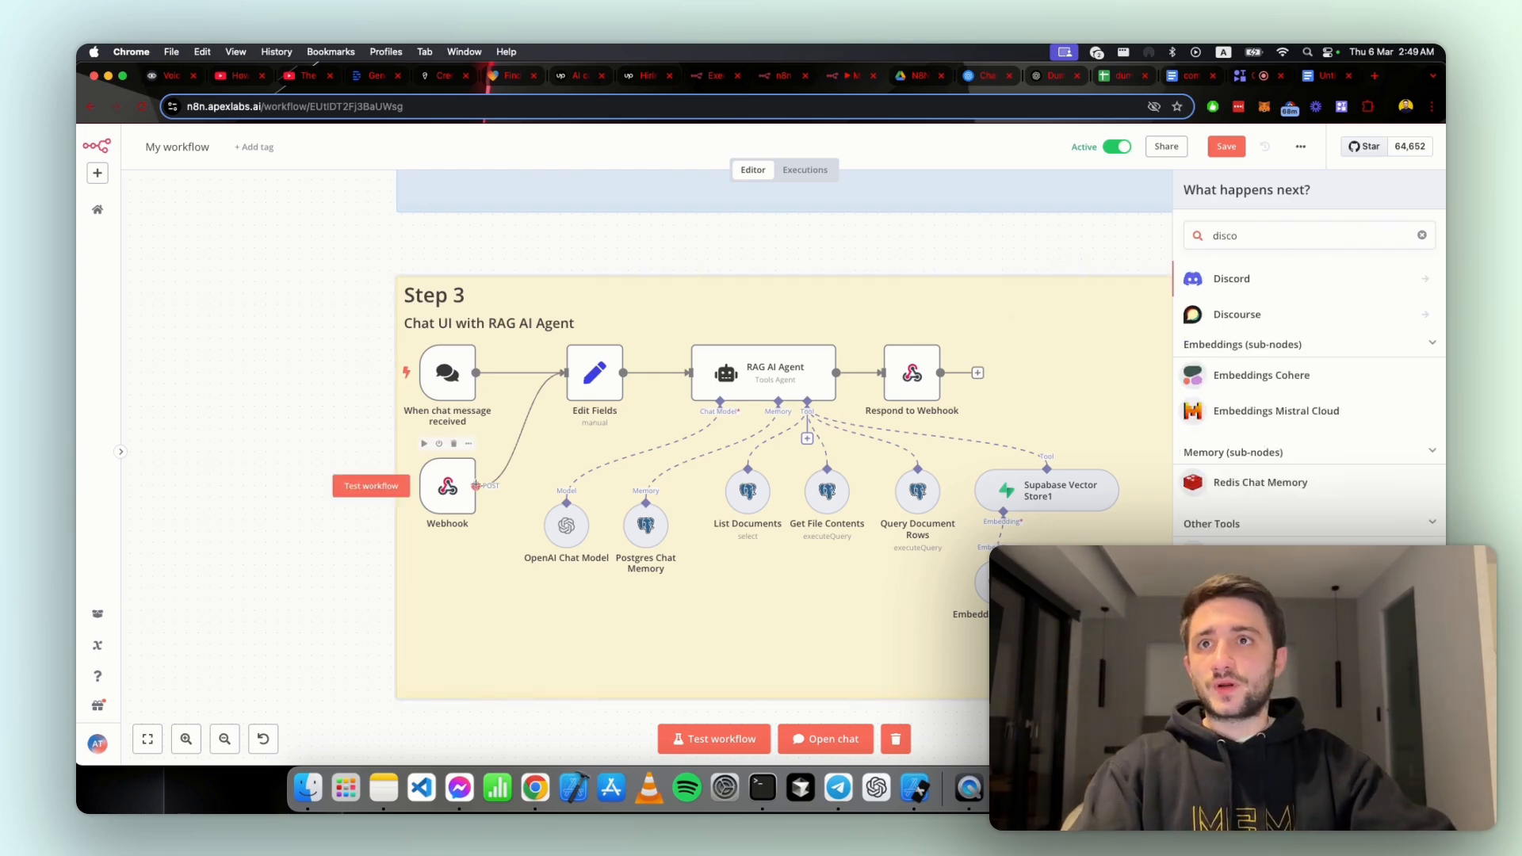
{"action": "left_click", "coordinate": [1421, 236]}
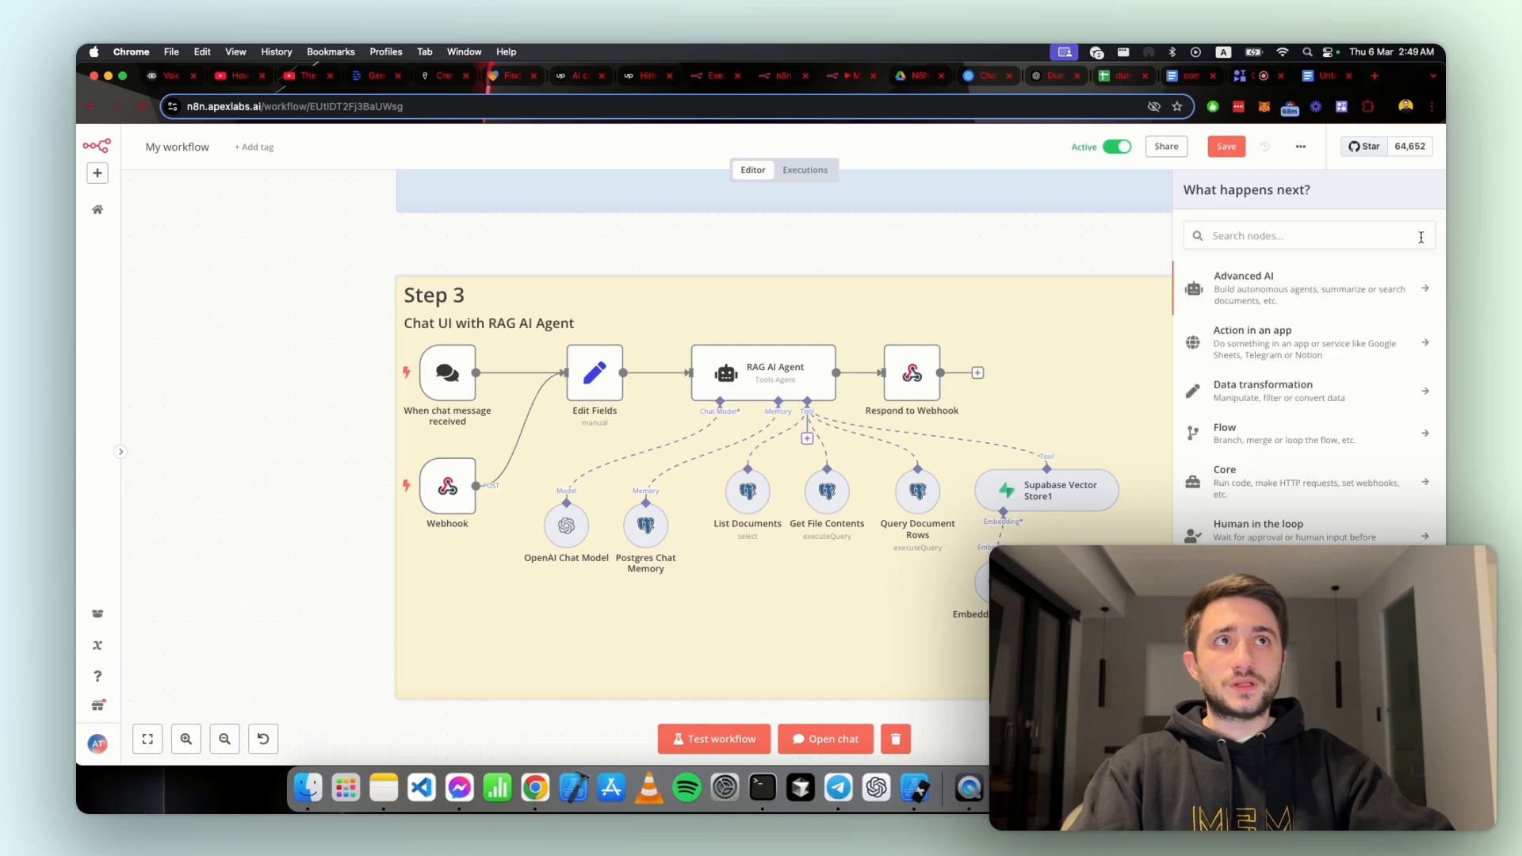
{"action": "left_click", "coordinate": [382, 452]}
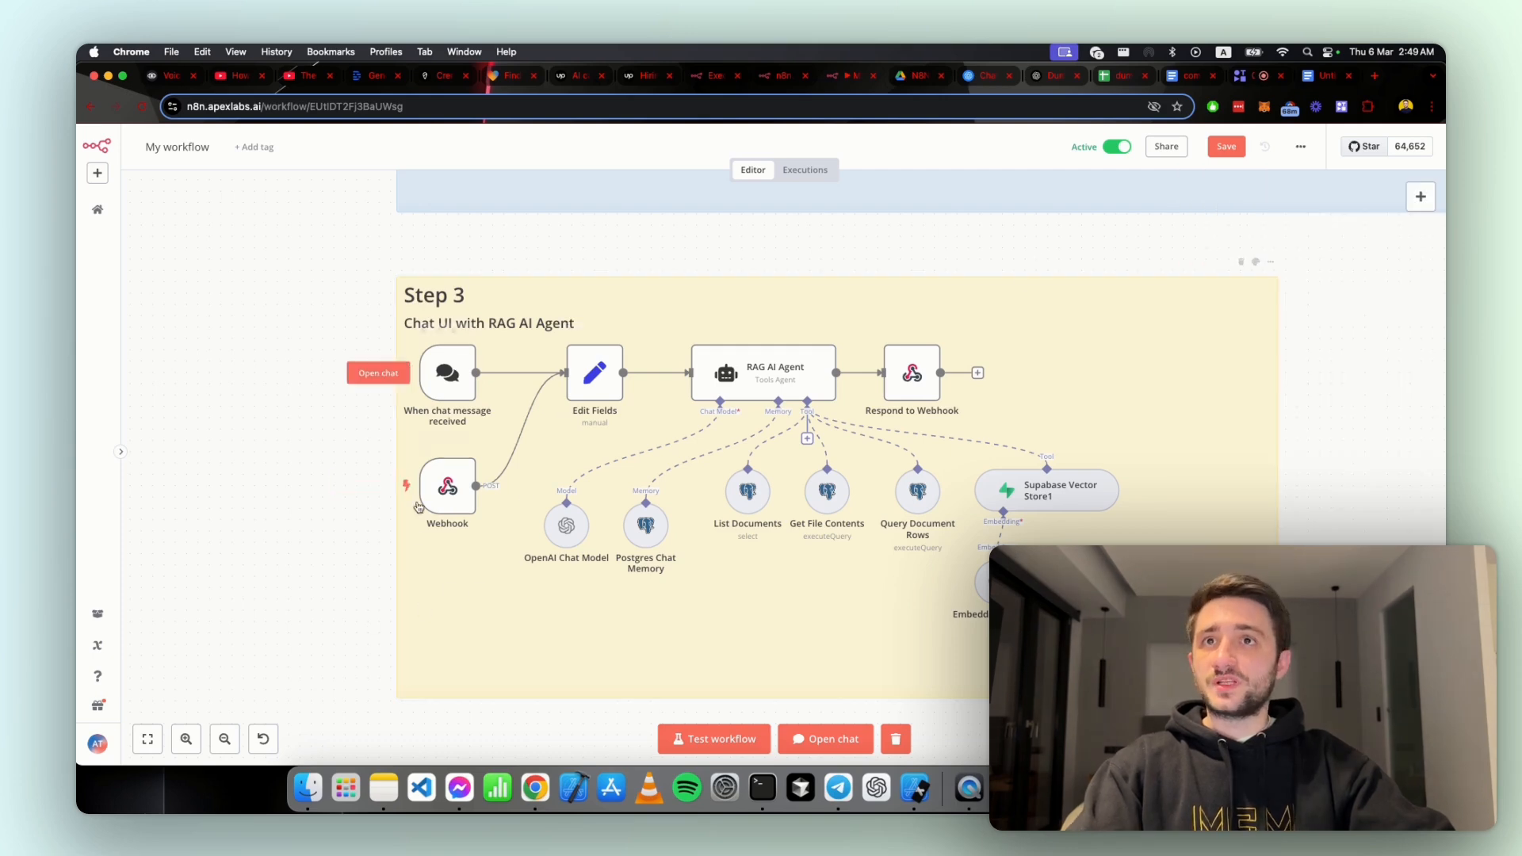
Step: Open the Edit Fields node, review its chatInput and sessionId mappings, and return to the canvas
{"action": "left_click", "coordinate": [618, 333]}
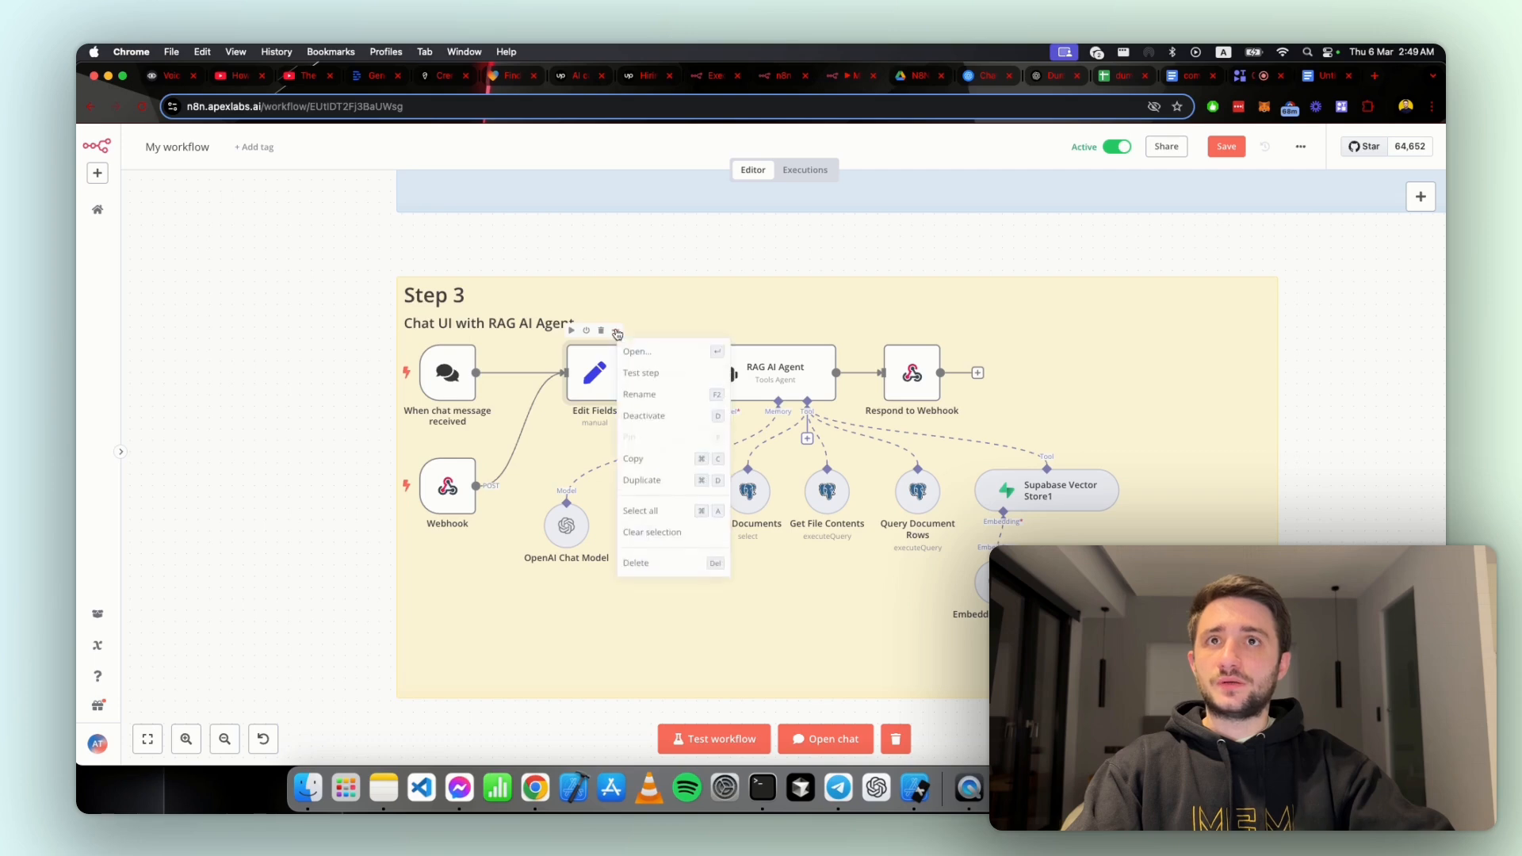
{"action": "left_click", "coordinate": [631, 348]}
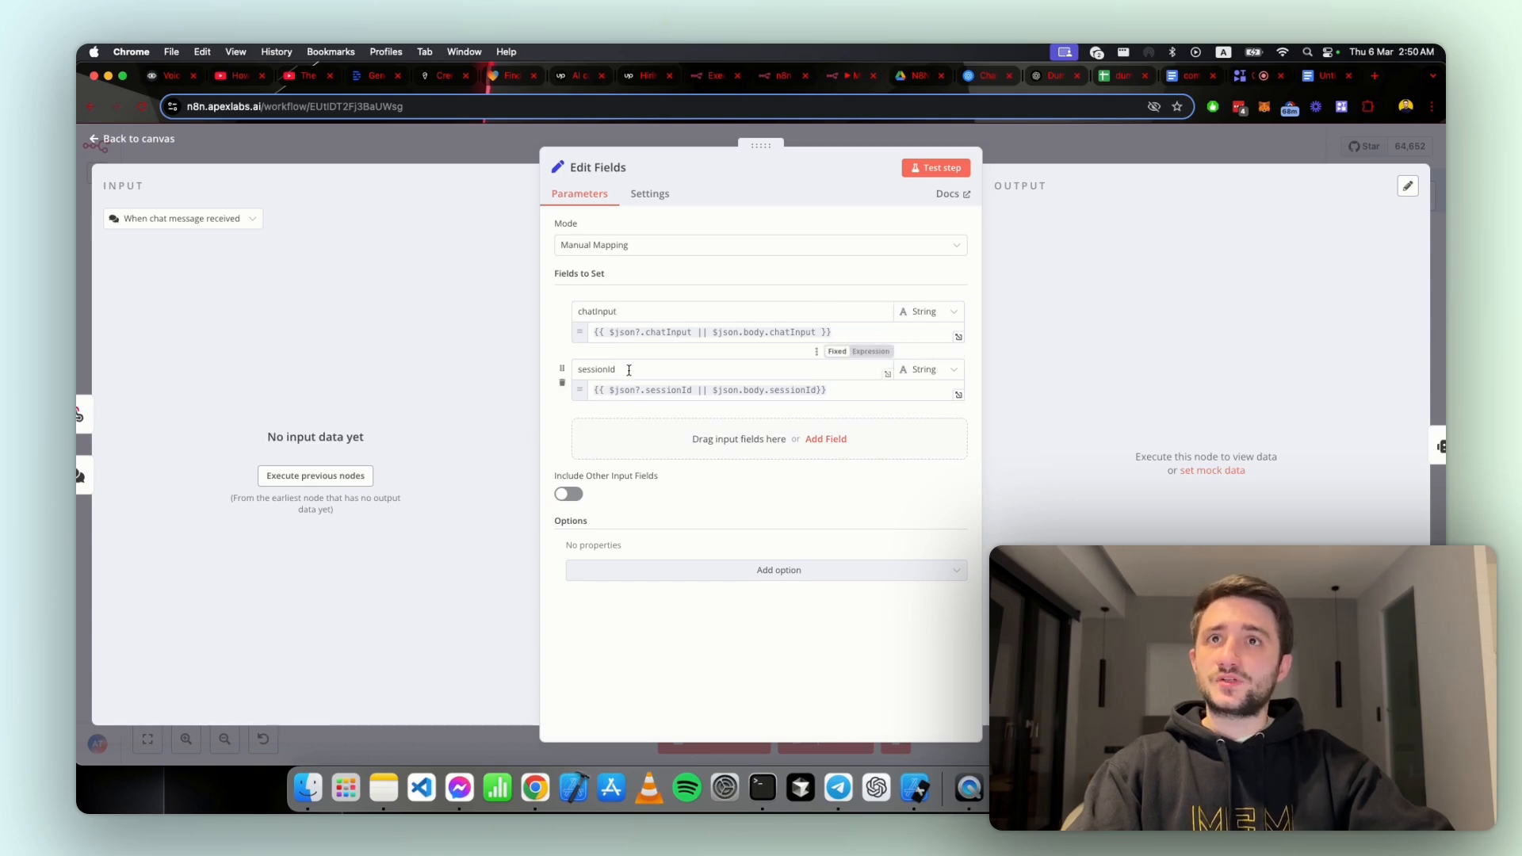
{"action": "left_click", "coordinate": [1026, 140]}
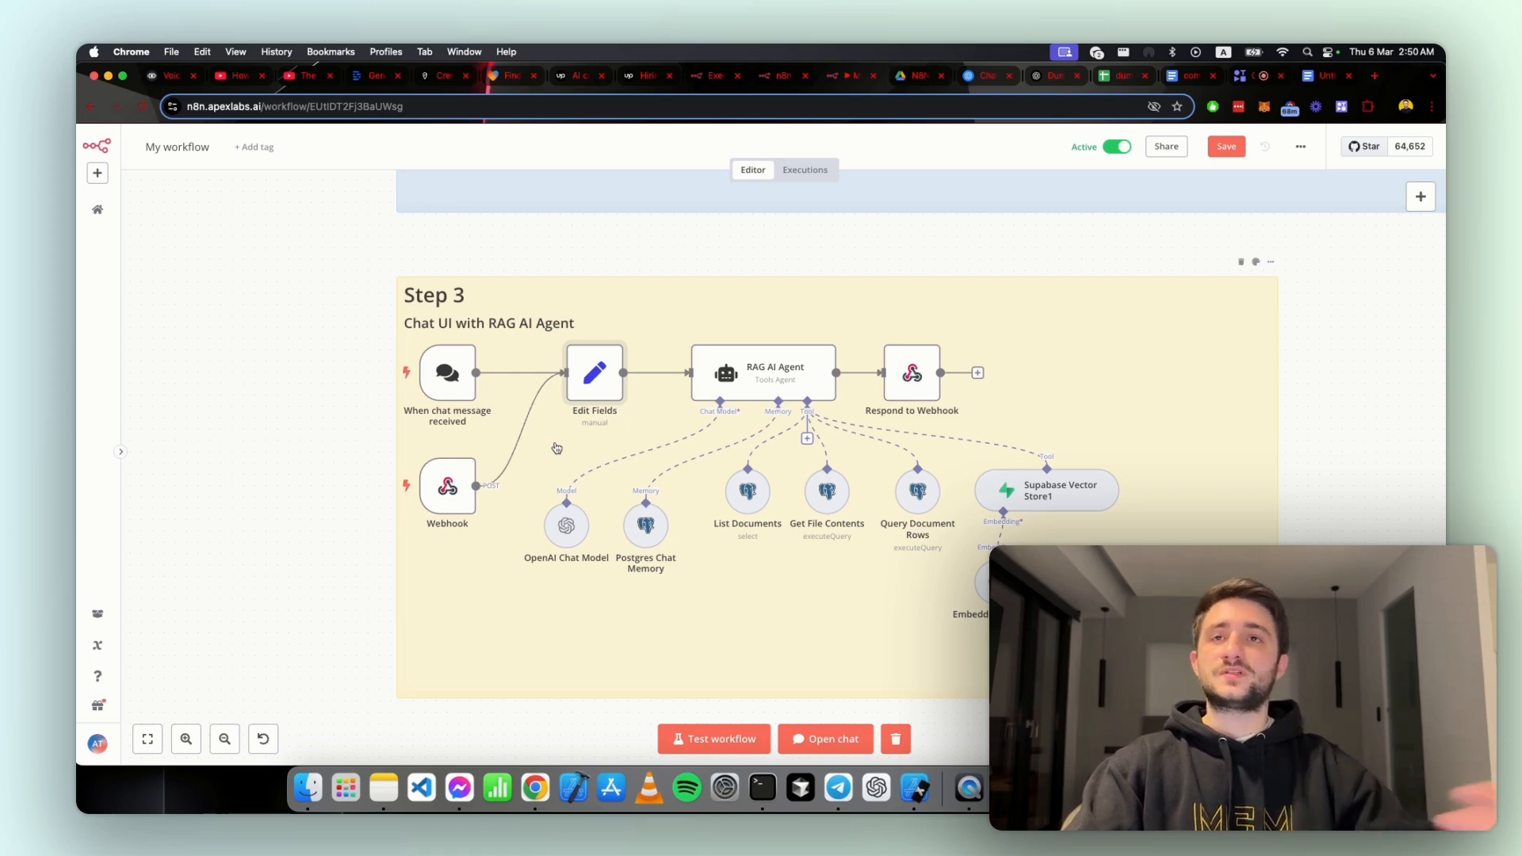
Step: Open the RAG AI Agent node and enlarge its System Message box until the whole prompt can be read at once
{"action": "left_click", "coordinate": [743, 384]}
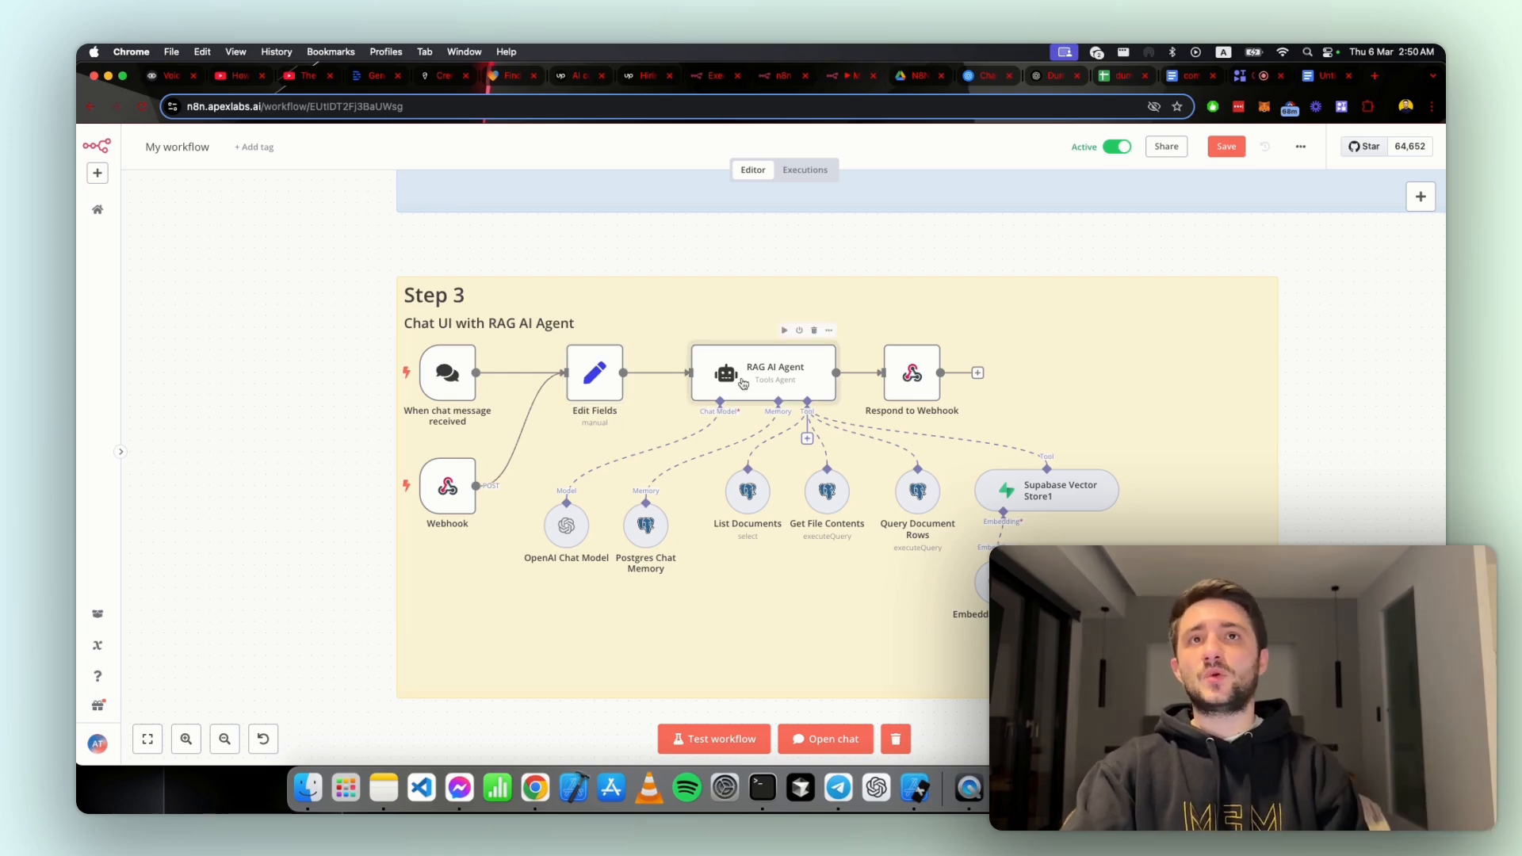
{"action": "left_click", "coordinate": [828, 333]}
{"action": "left_click", "coordinate": [840, 352]}
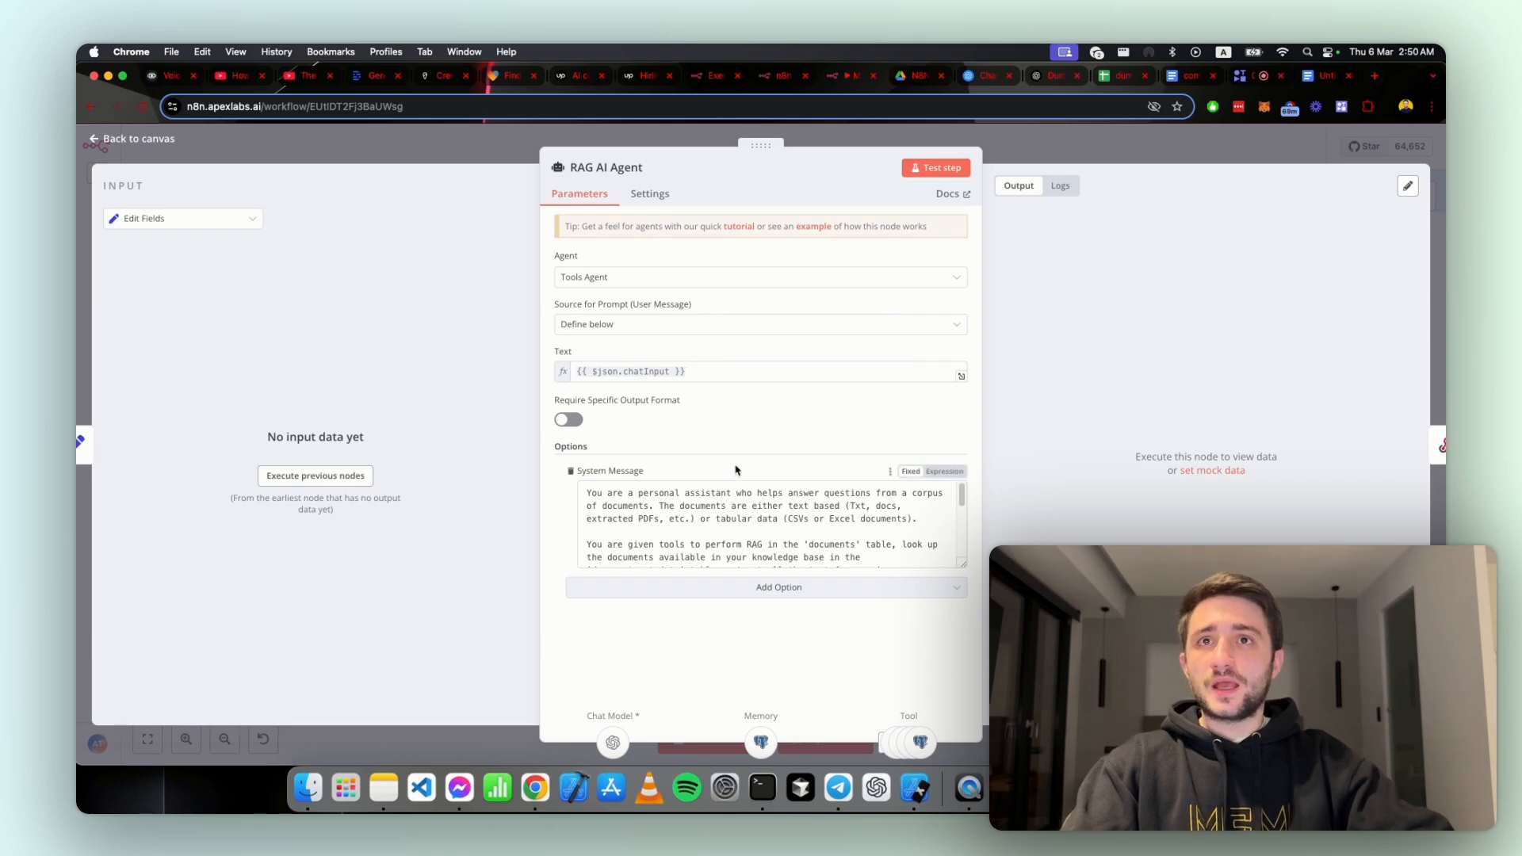
{"action": "scroll", "coordinate": [744, 504], "scroll_direction": "down", "scroll_amount": 5}
{"action": "scroll", "coordinate": [872, 539], "scroll_direction": "up", "scroll_amount": 1}
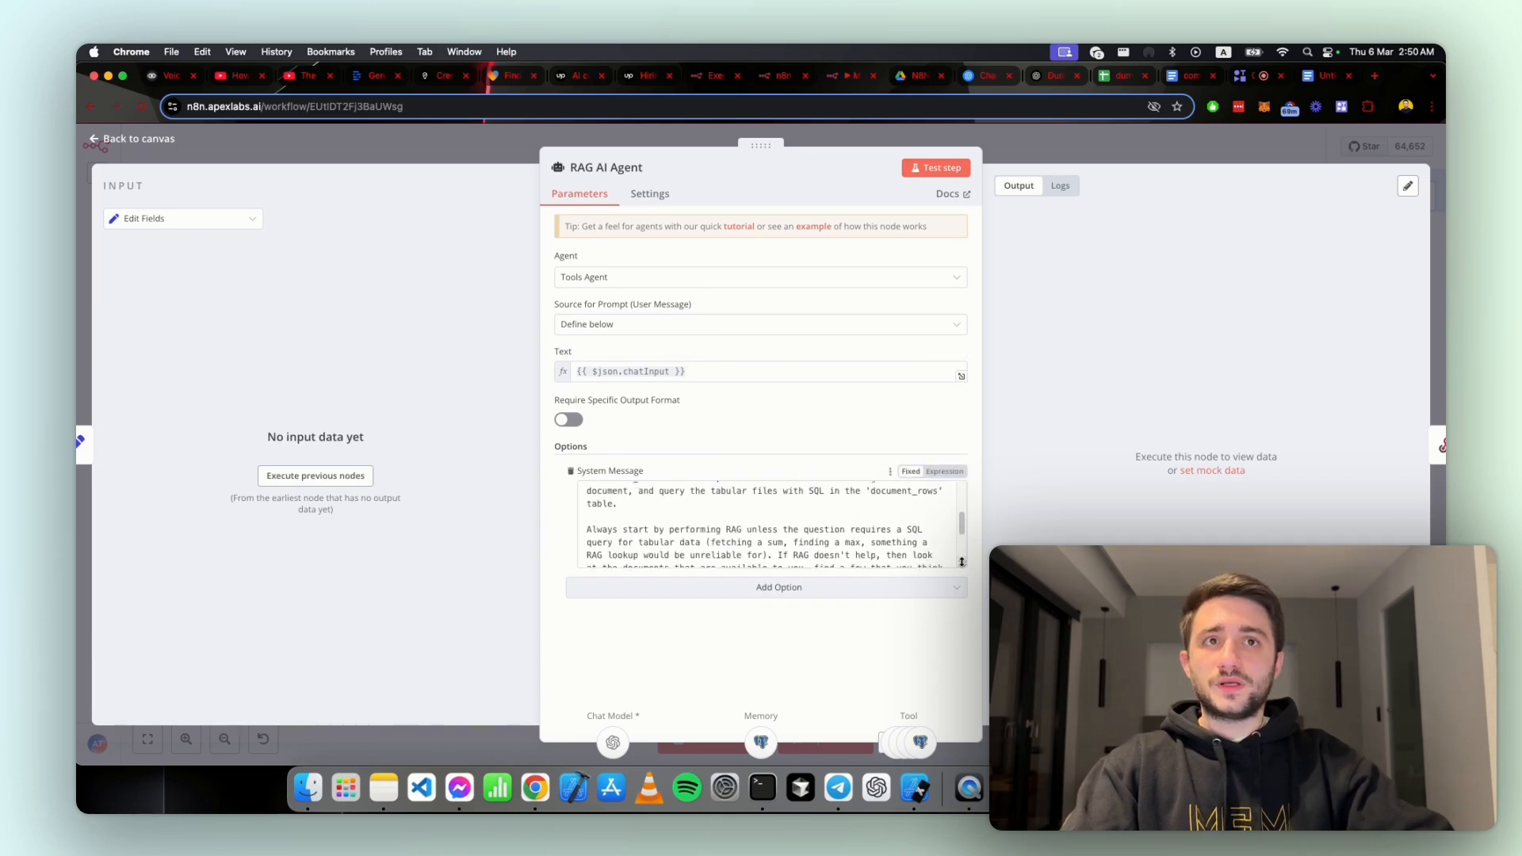
{"action": "left_click_drag", "start_coordinate": [961, 561], "coordinate": [951, 702]}
{"action": "scroll", "coordinate": [857, 406], "scroll_direction": "down", "scroll_amount": 1}
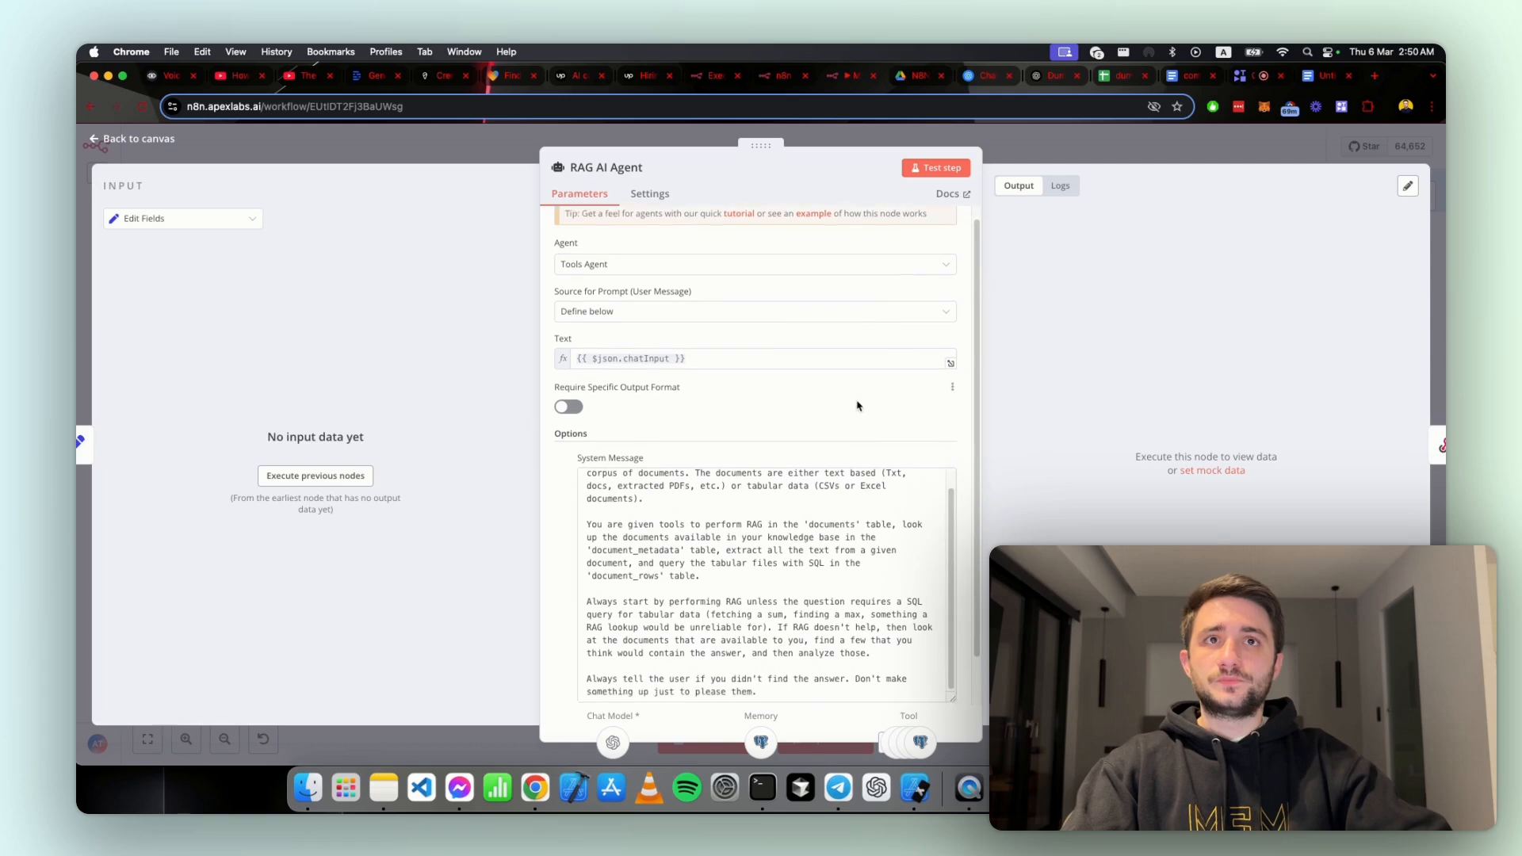
{"action": "scroll", "coordinate": [857, 406], "scroll_direction": "down", "scroll_amount": 2}
{"action": "scroll", "coordinate": [872, 547], "scroll_direction": "up", "scroll_amount": 1}
{"action": "left_click_drag", "start_coordinate": [952, 646], "coordinate": [951, 680]}
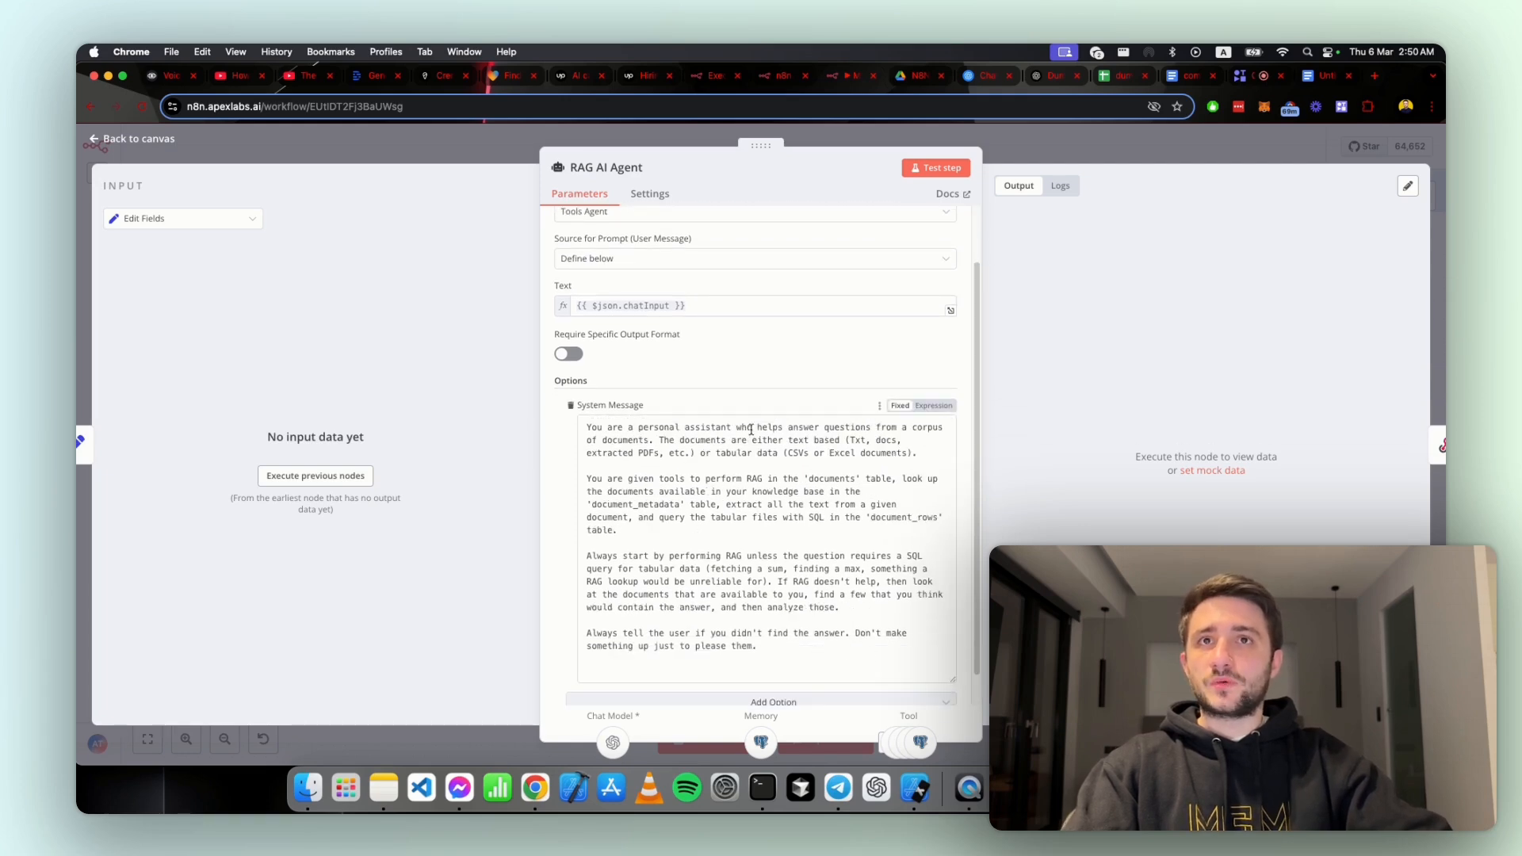
Step: Read through the agent's system message, highlighting the RAG tools, the documents table, the SQL query rule and the instruction not to invent answers
{"action": "left_click_drag", "start_coordinate": [753, 429], "coordinate": [765, 483]}
{"action": "left_click", "coordinate": [657, 479]}
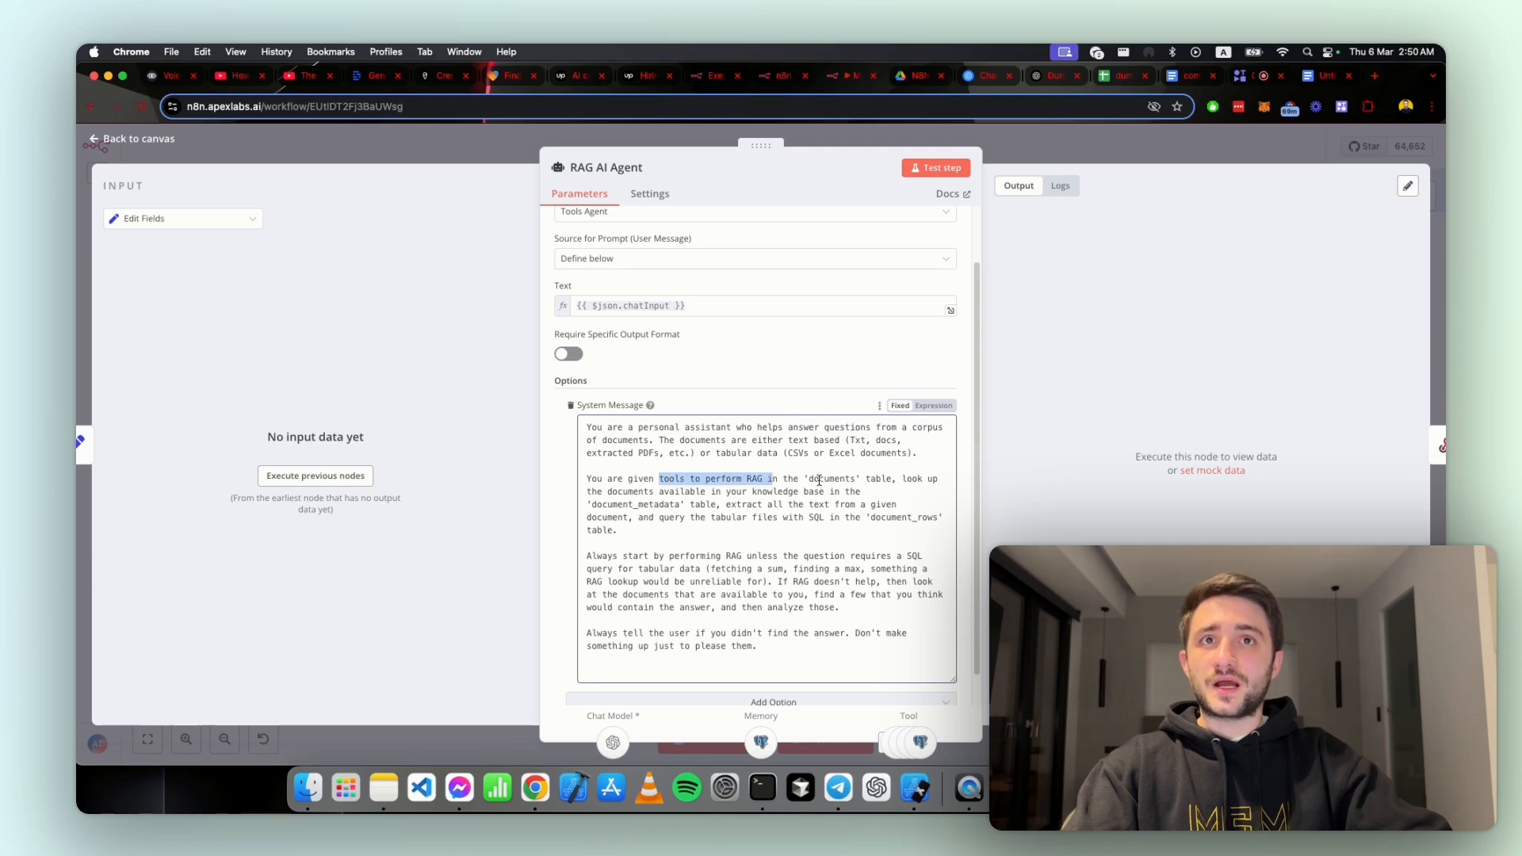
{"action": "double_click", "coordinate": [819, 479]}
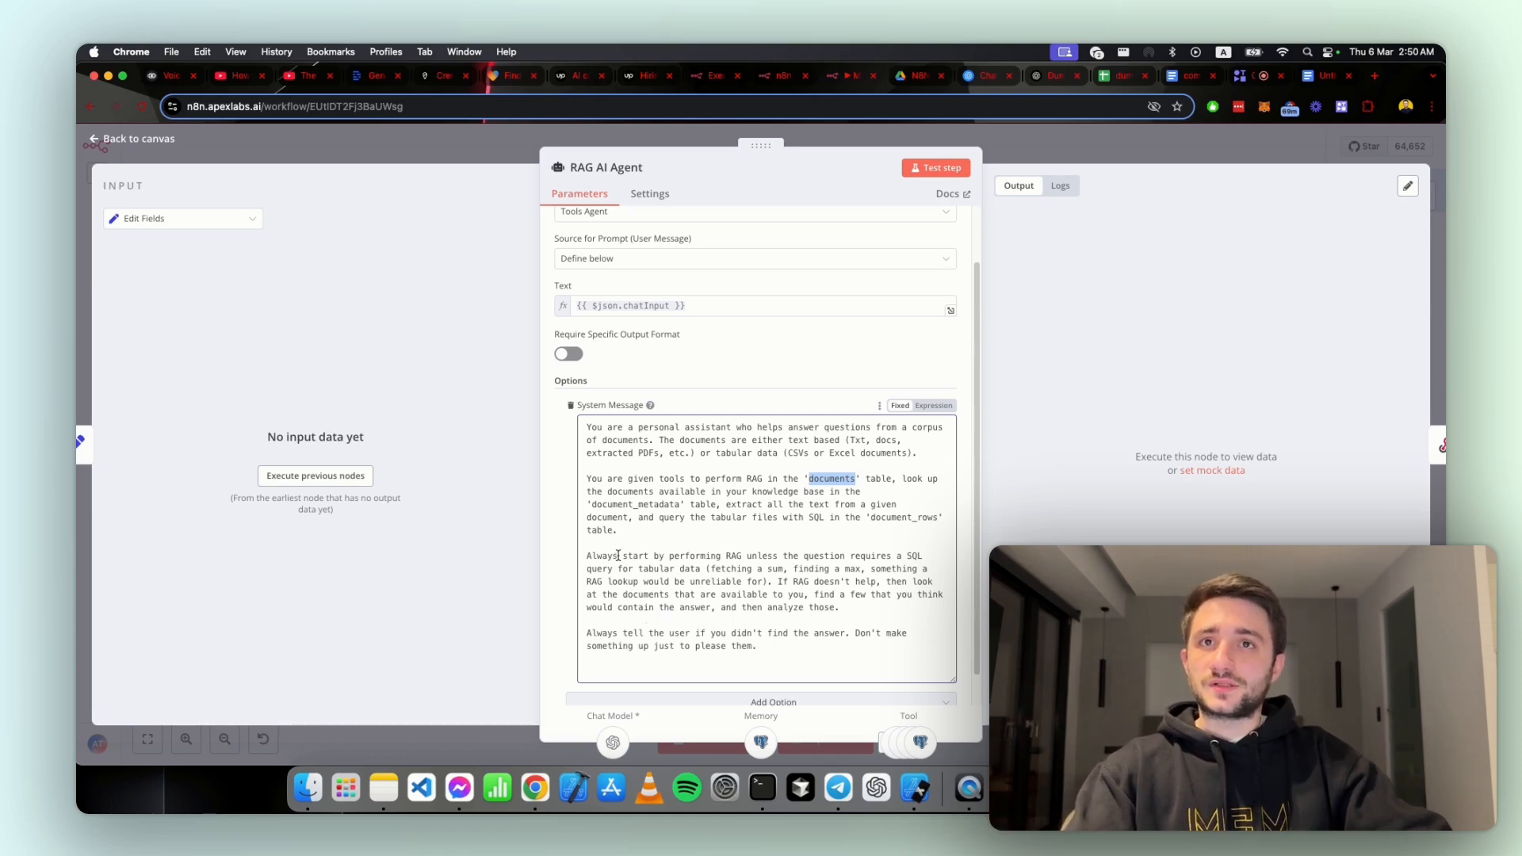
{"action": "left_click_drag", "start_coordinate": [617, 555], "coordinate": [927, 555]}
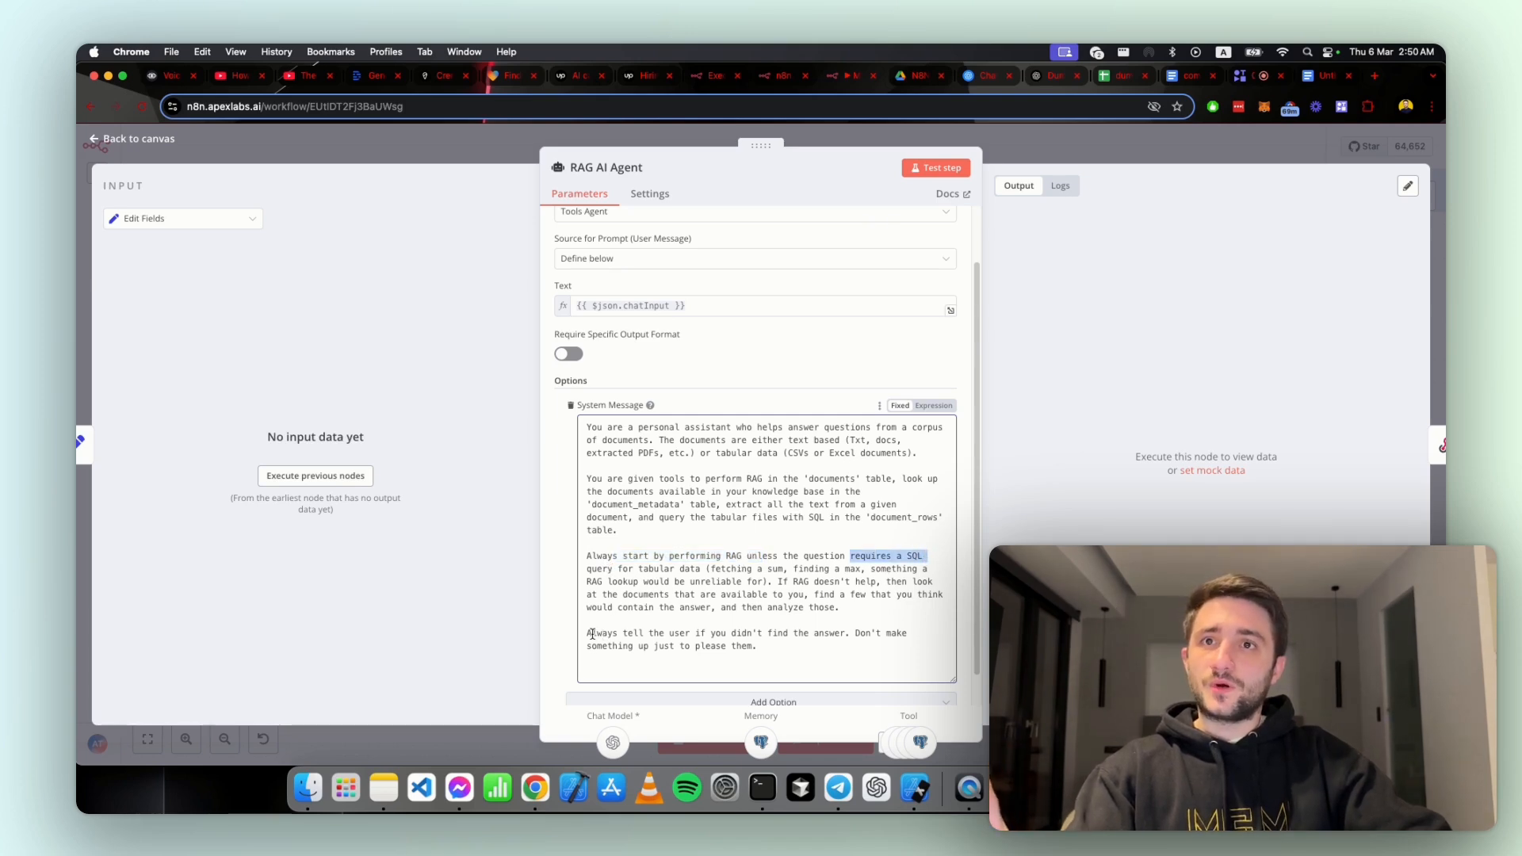
{"action": "mouse_move", "coordinate": [592, 634]}
{"action": "left_mouse_down"}
{"action": "mouse_move", "coordinate": [858, 634]}
{"action": "mouse_move", "coordinate": [578, 642]}
{"action": "left_mouse_up"}
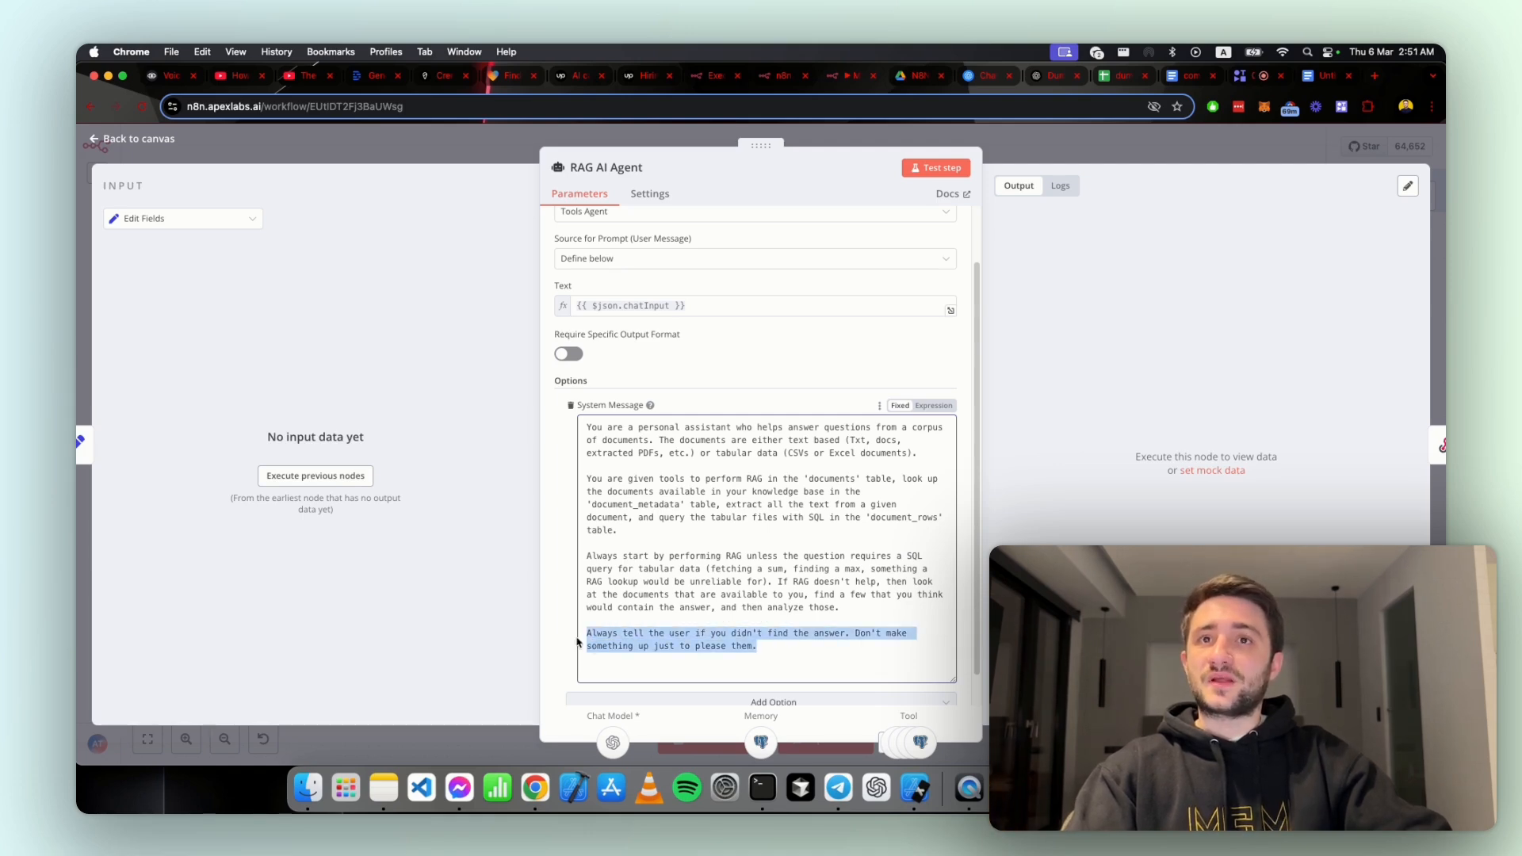
{"action": "left_click", "coordinate": [765, 647]}
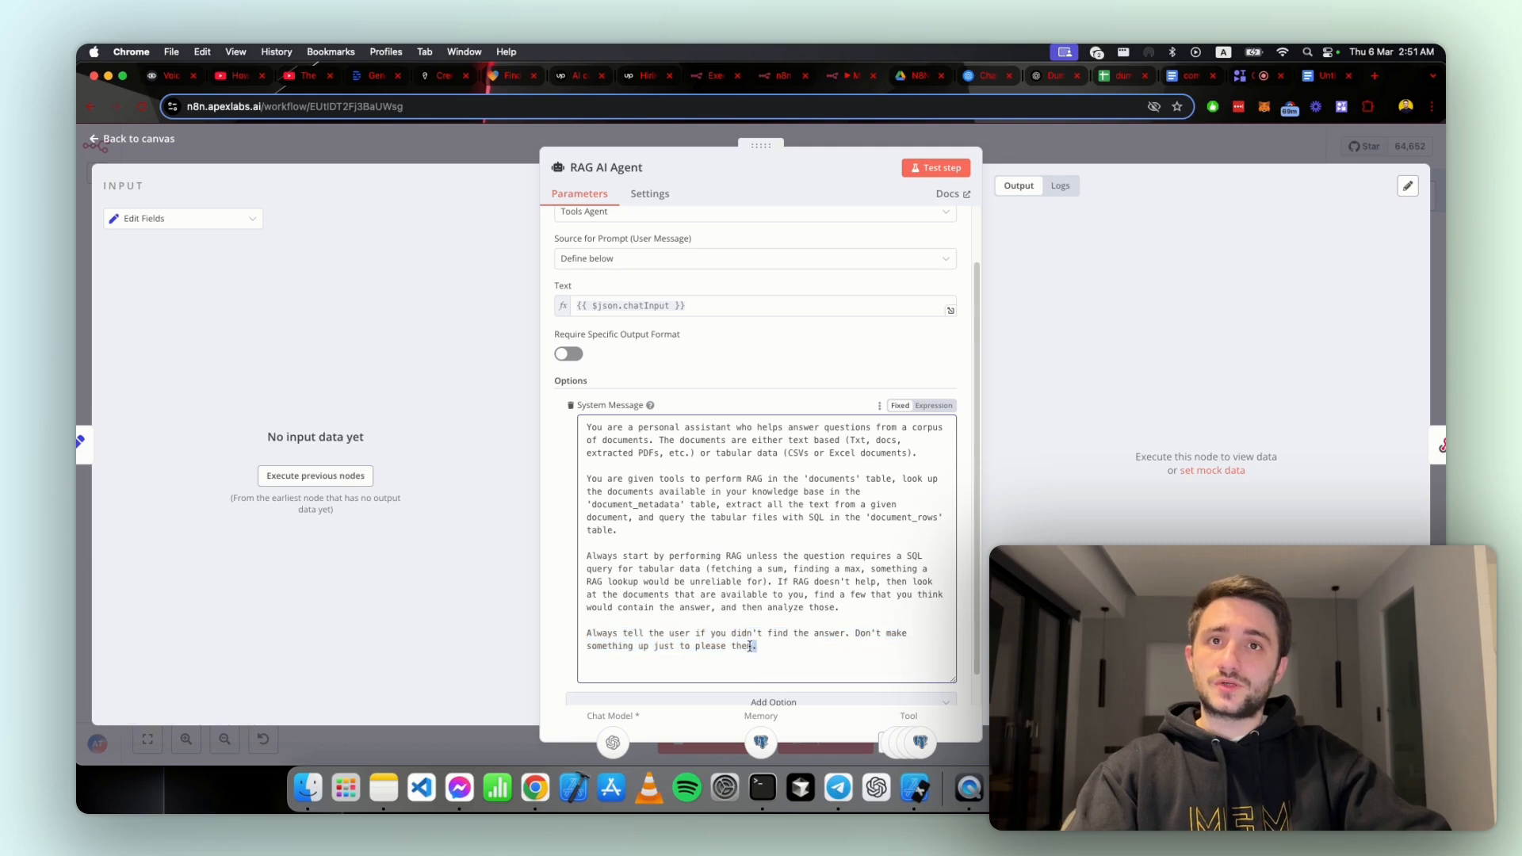
{"action": "triple_click", "coordinate": [602, 633]}
{"action": "left_click", "coordinate": [622, 634]}
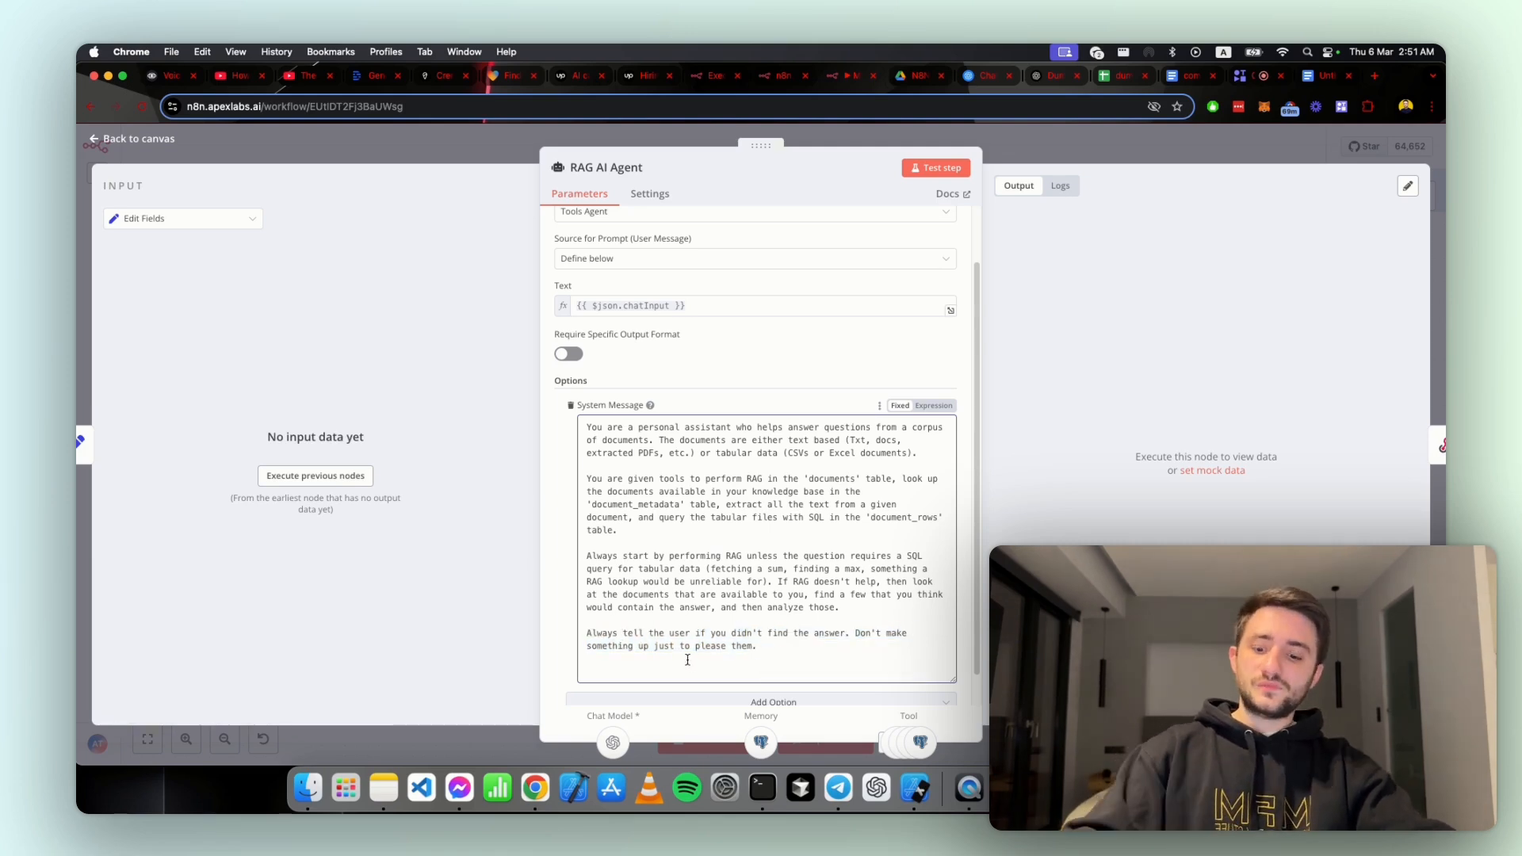
{"action": "key", "text": "super+a"}
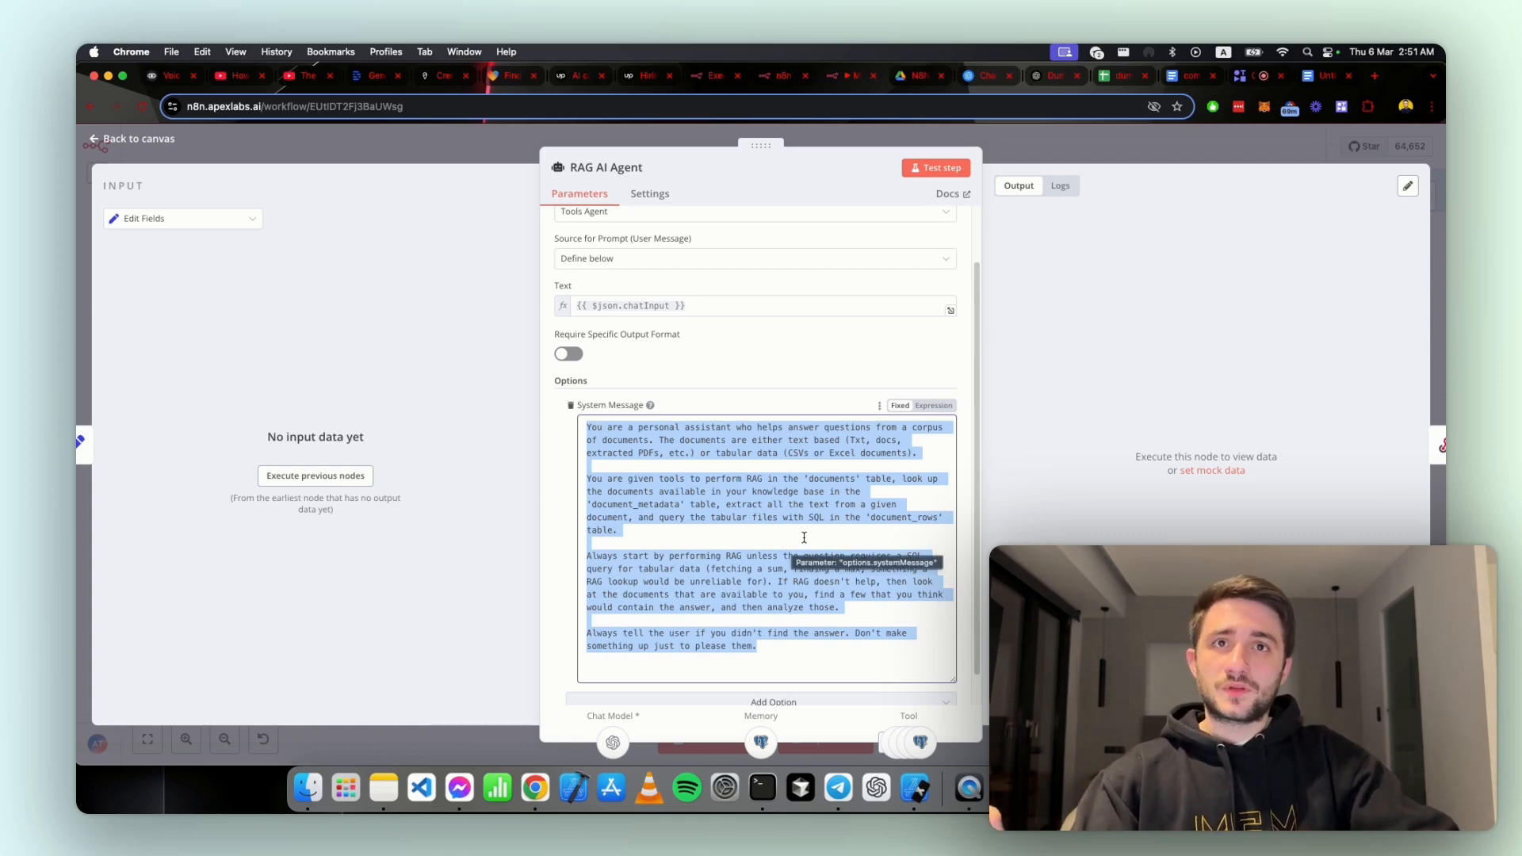
{"action": "left_click", "coordinate": [814, 474]}
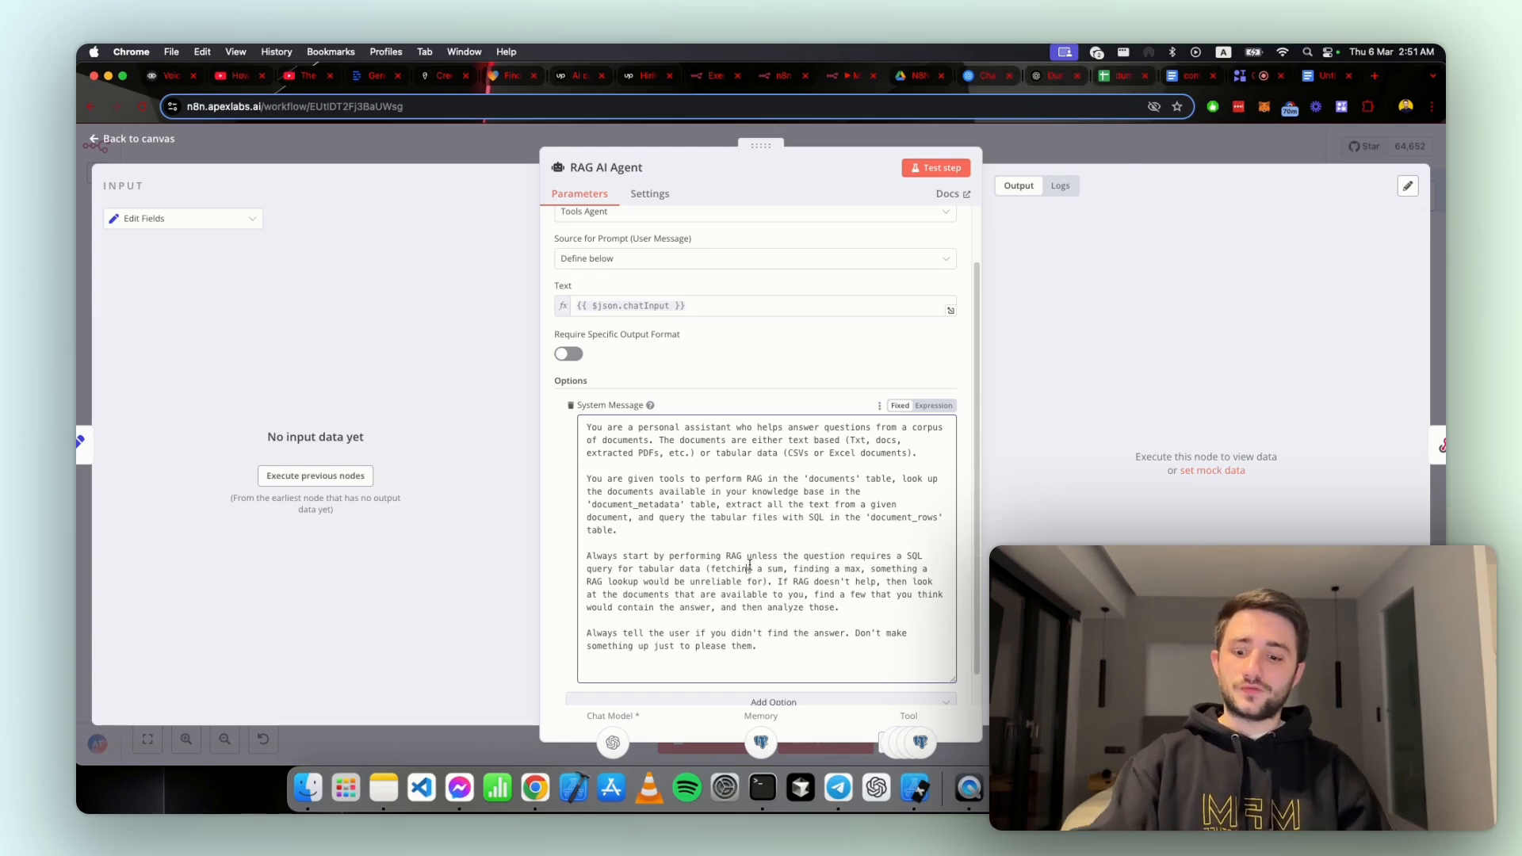
Step: Select the agent's full system message, switch to the OpenAI Playground chat and open its system message editor
{"action": "key", "text": "super+a"}
{"action": "key", "text": "super+c"}
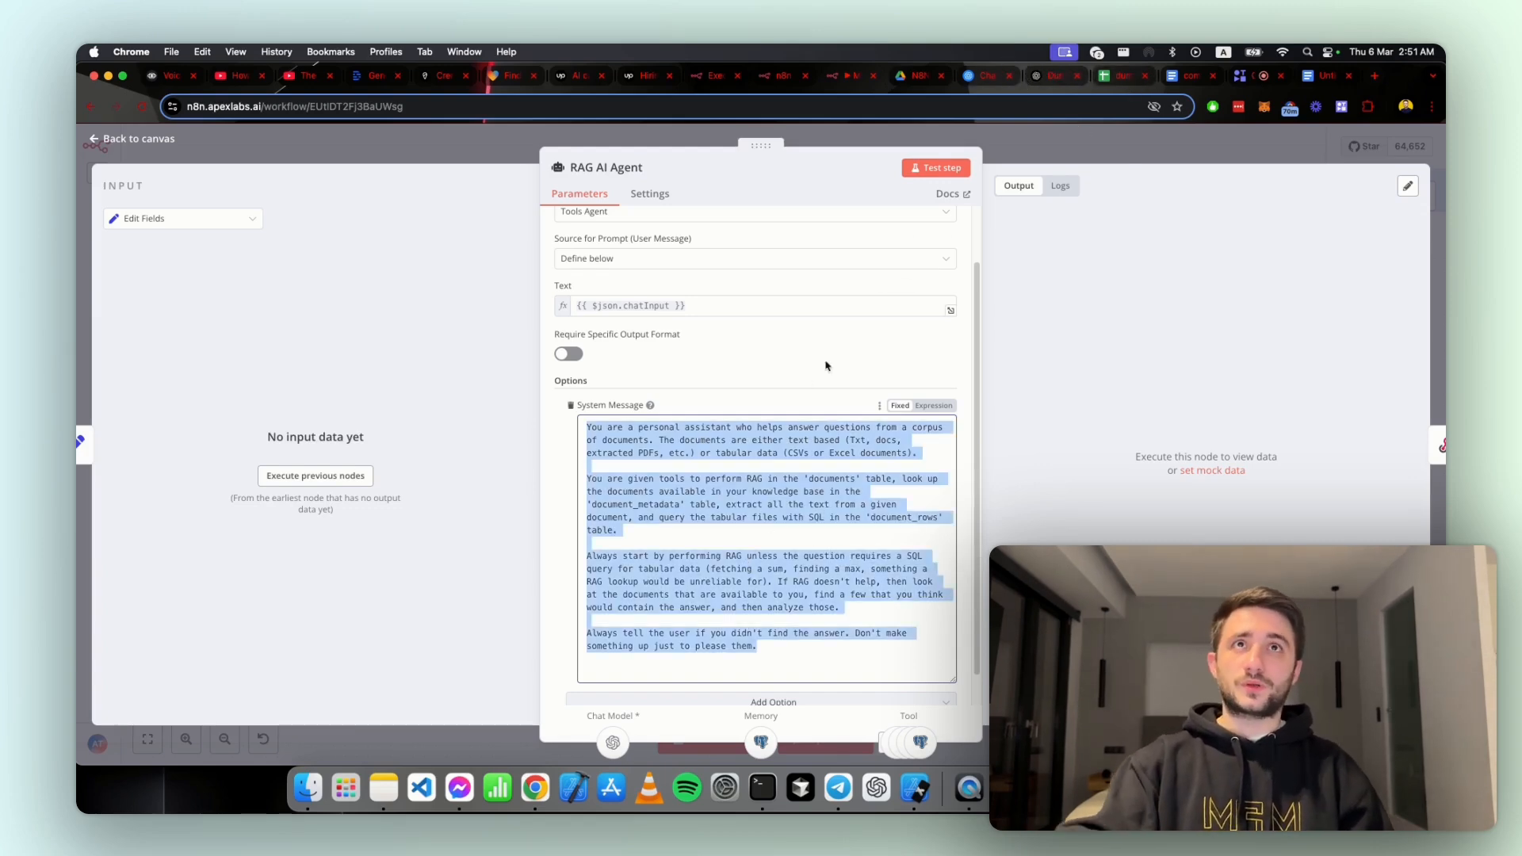
{"action": "left_click", "coordinate": [989, 76]}
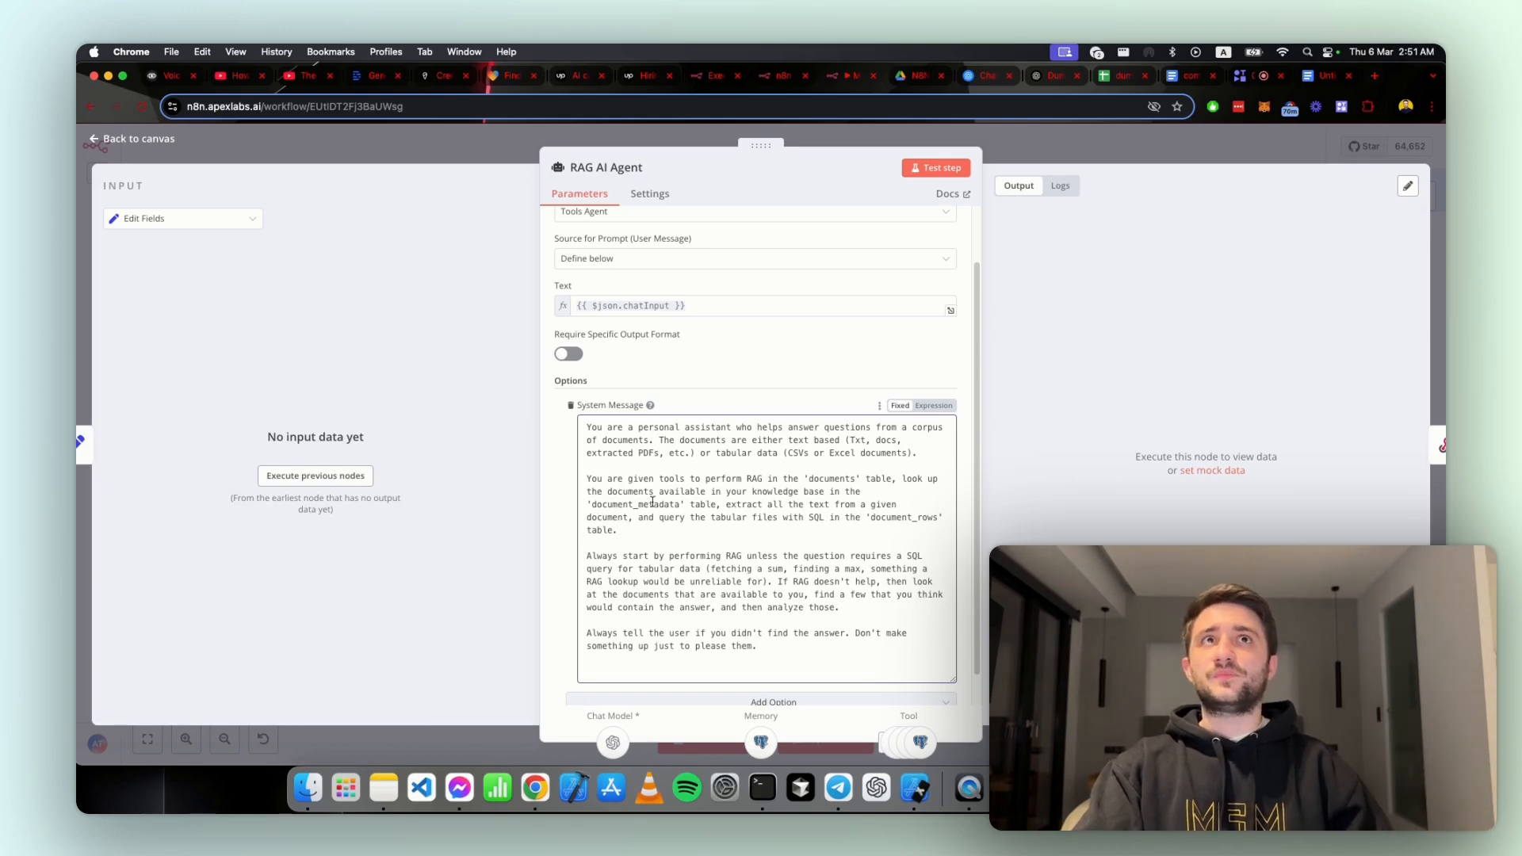
{"action": "left_click", "coordinate": [983, 78]}
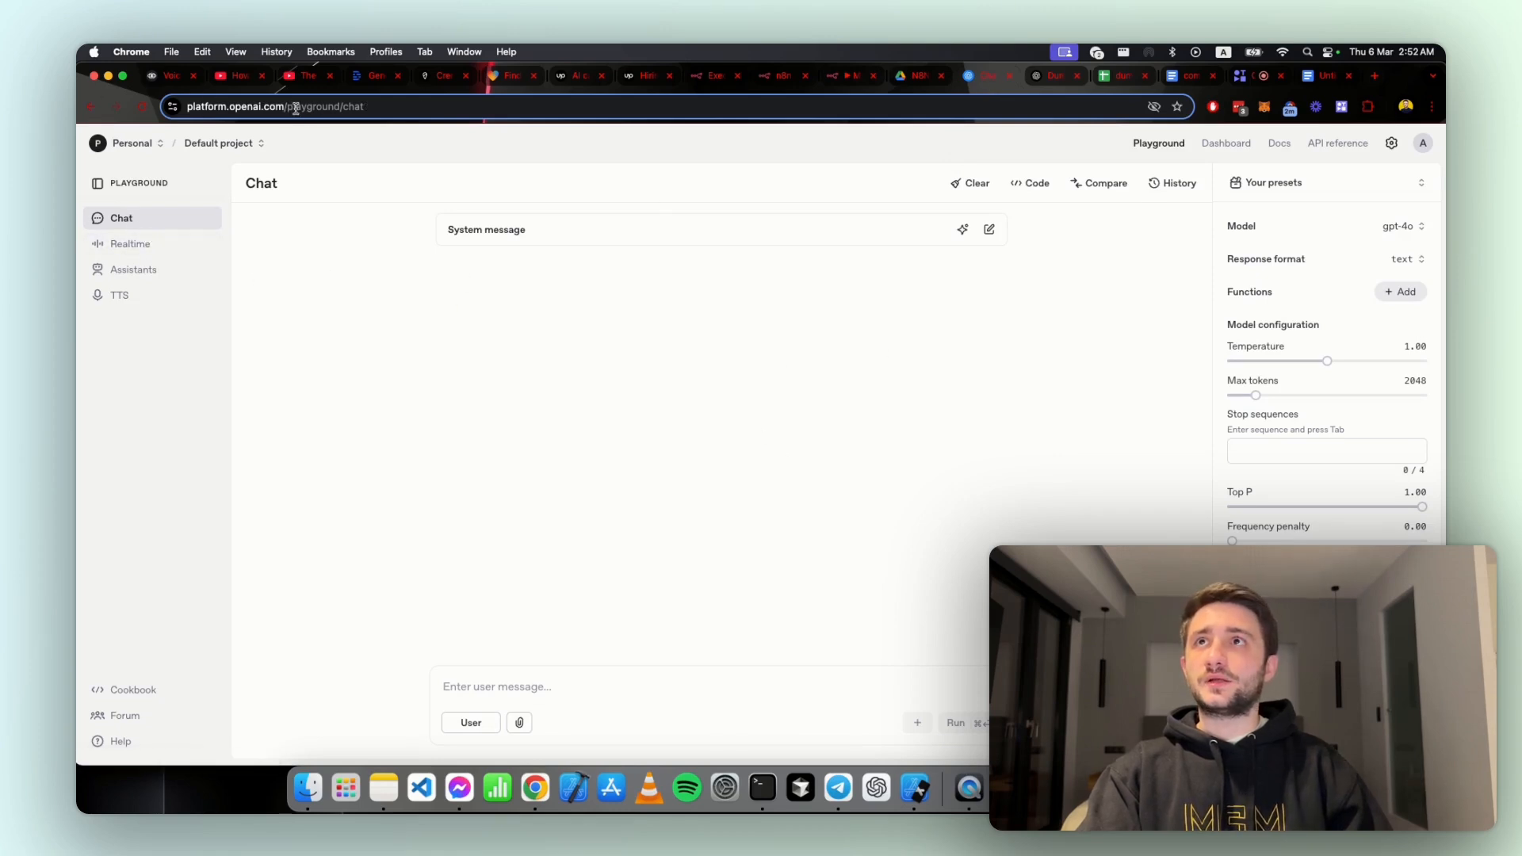
{"action": "left_click", "coordinate": [589, 229]}
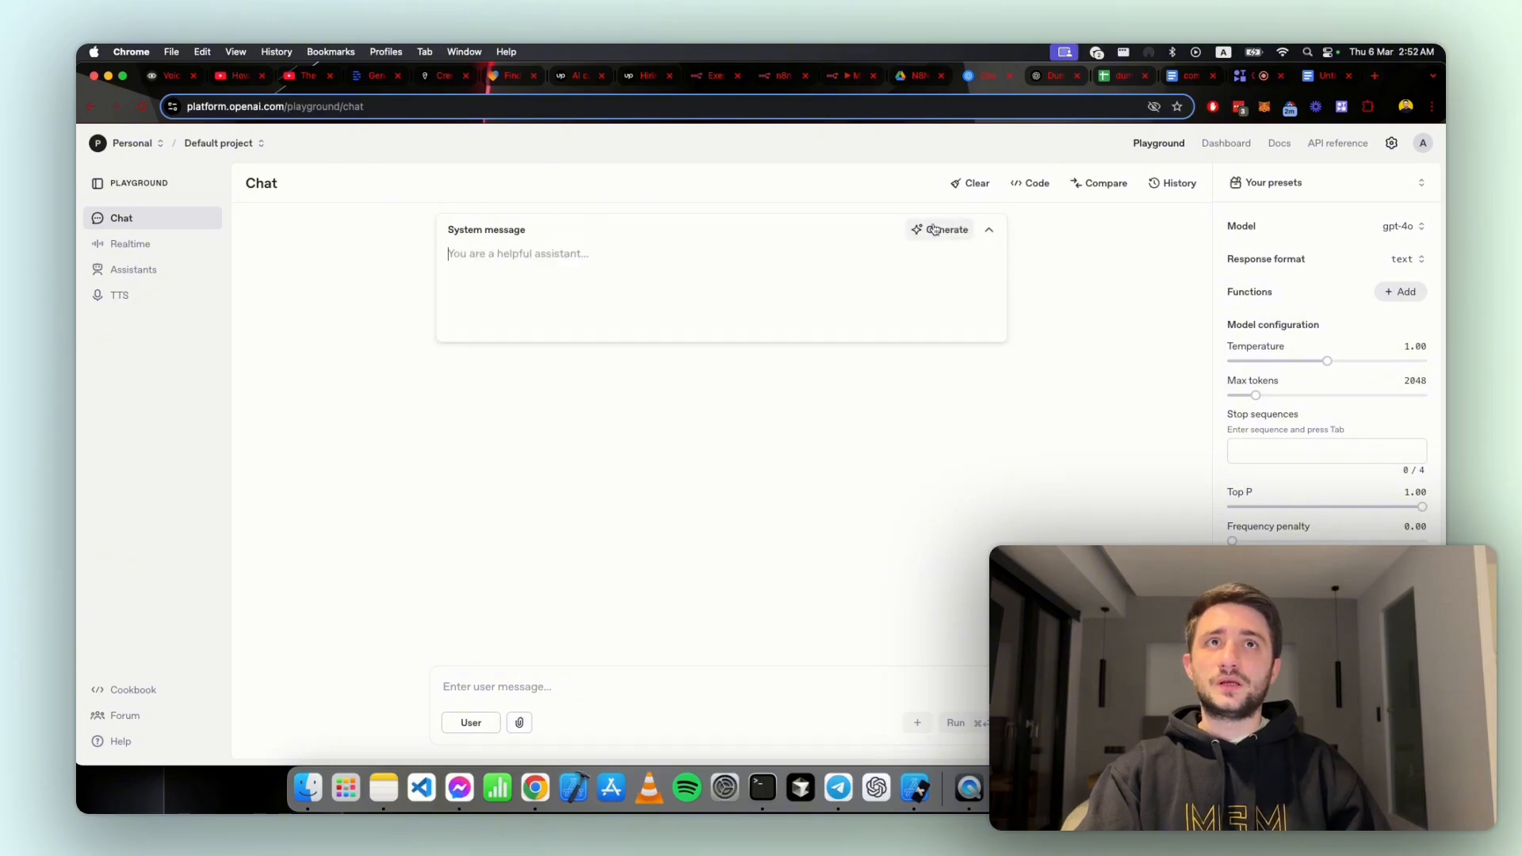
Step: Generate a new Playground system message, giving the copied RAG agent prompt as the description of what the model should do
{"action": "left_click", "coordinate": [920, 237]}
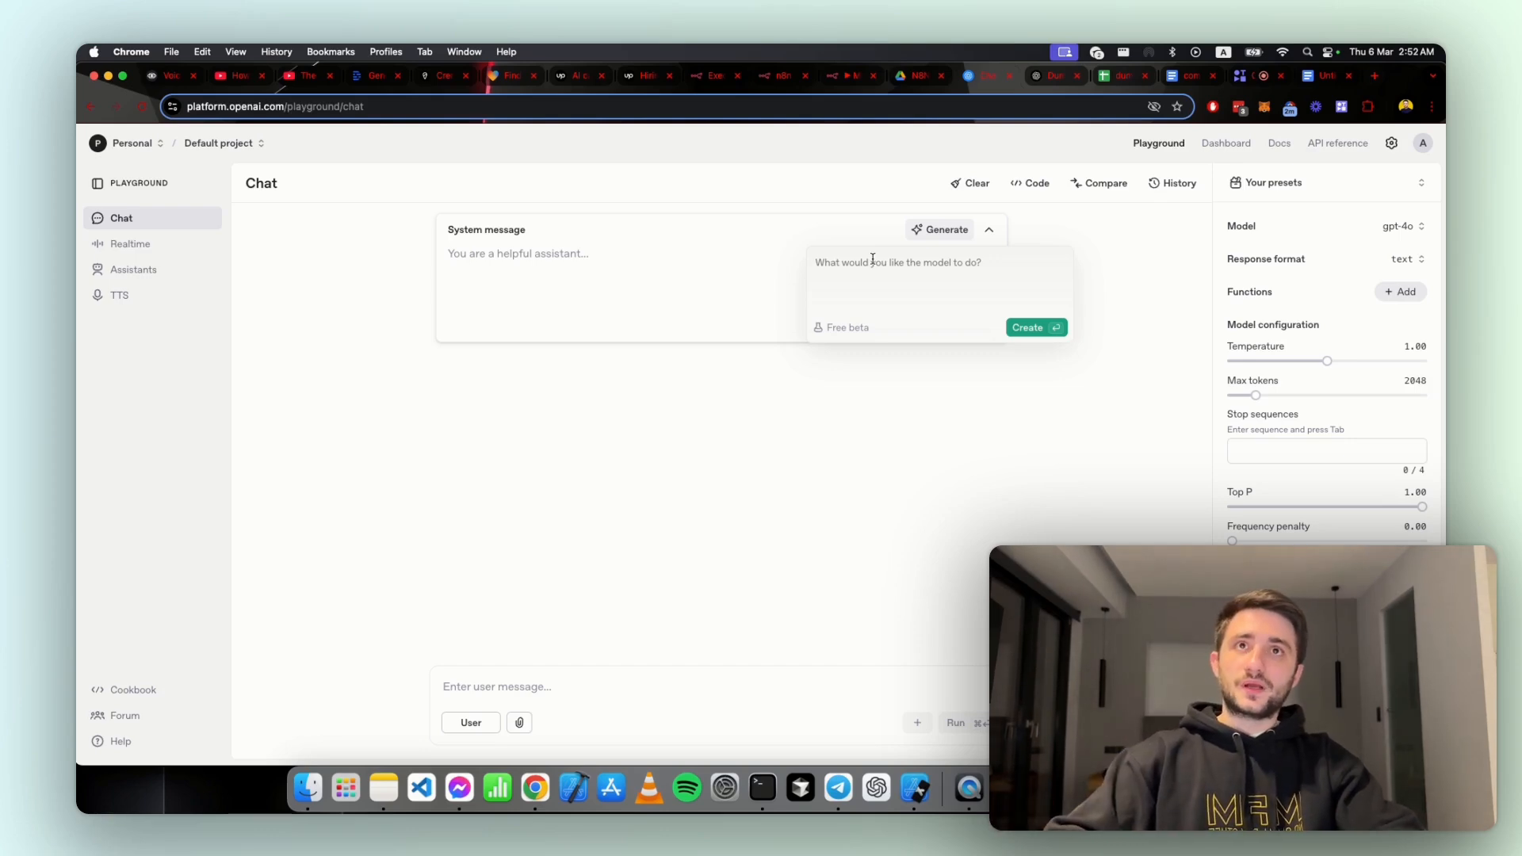
{"action": "key", "text": "super+v"}
{"action": "left_click_drag", "start_coordinate": [871, 507], "coordinate": [867, 279]}
{"action": "left_click", "coordinate": [898, 422]}
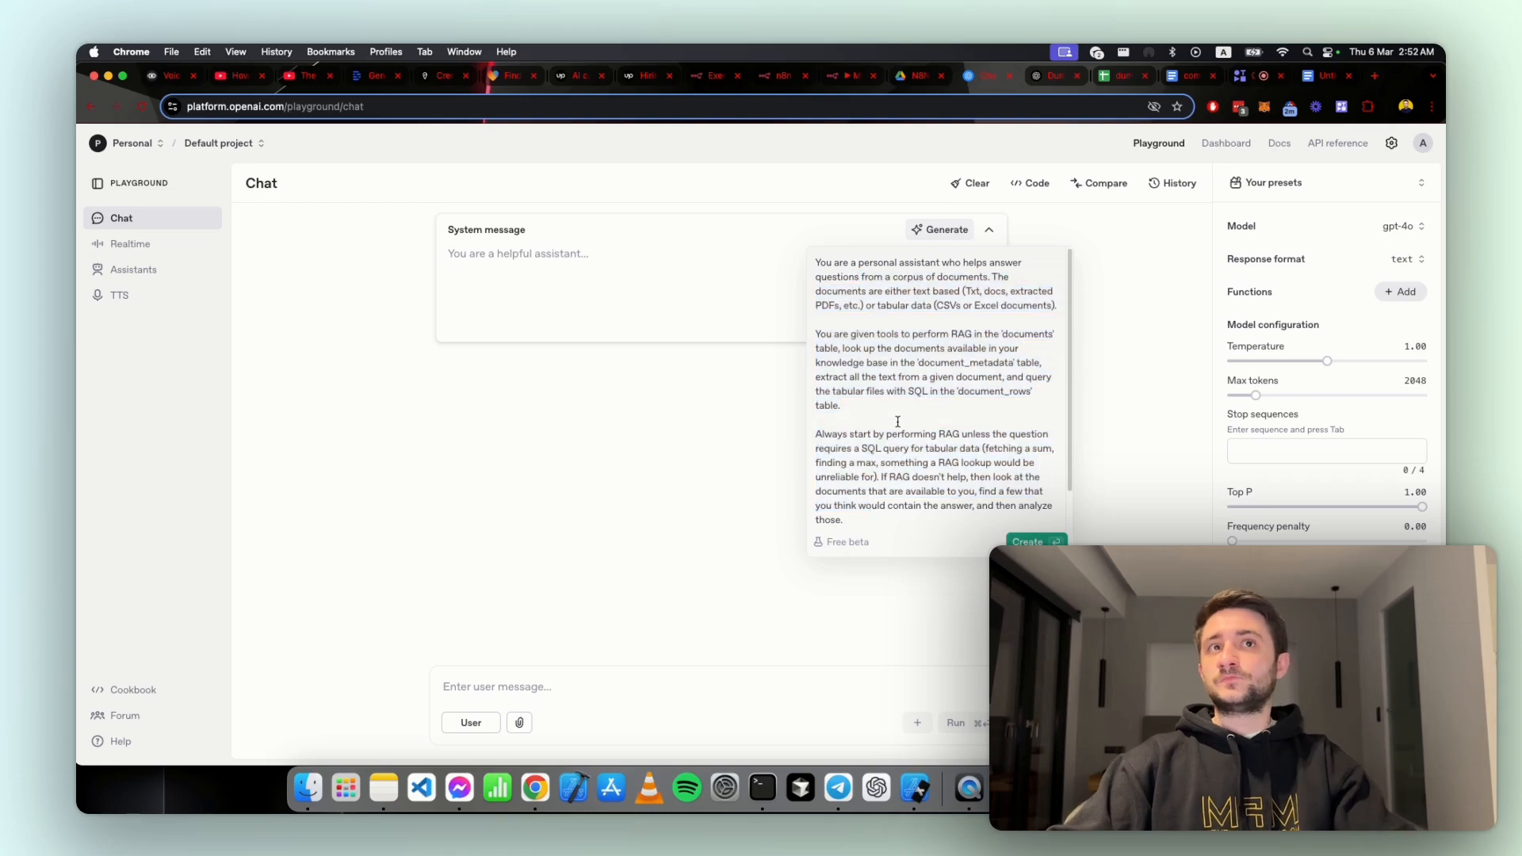
{"action": "left_click", "coordinate": [1022, 540]}
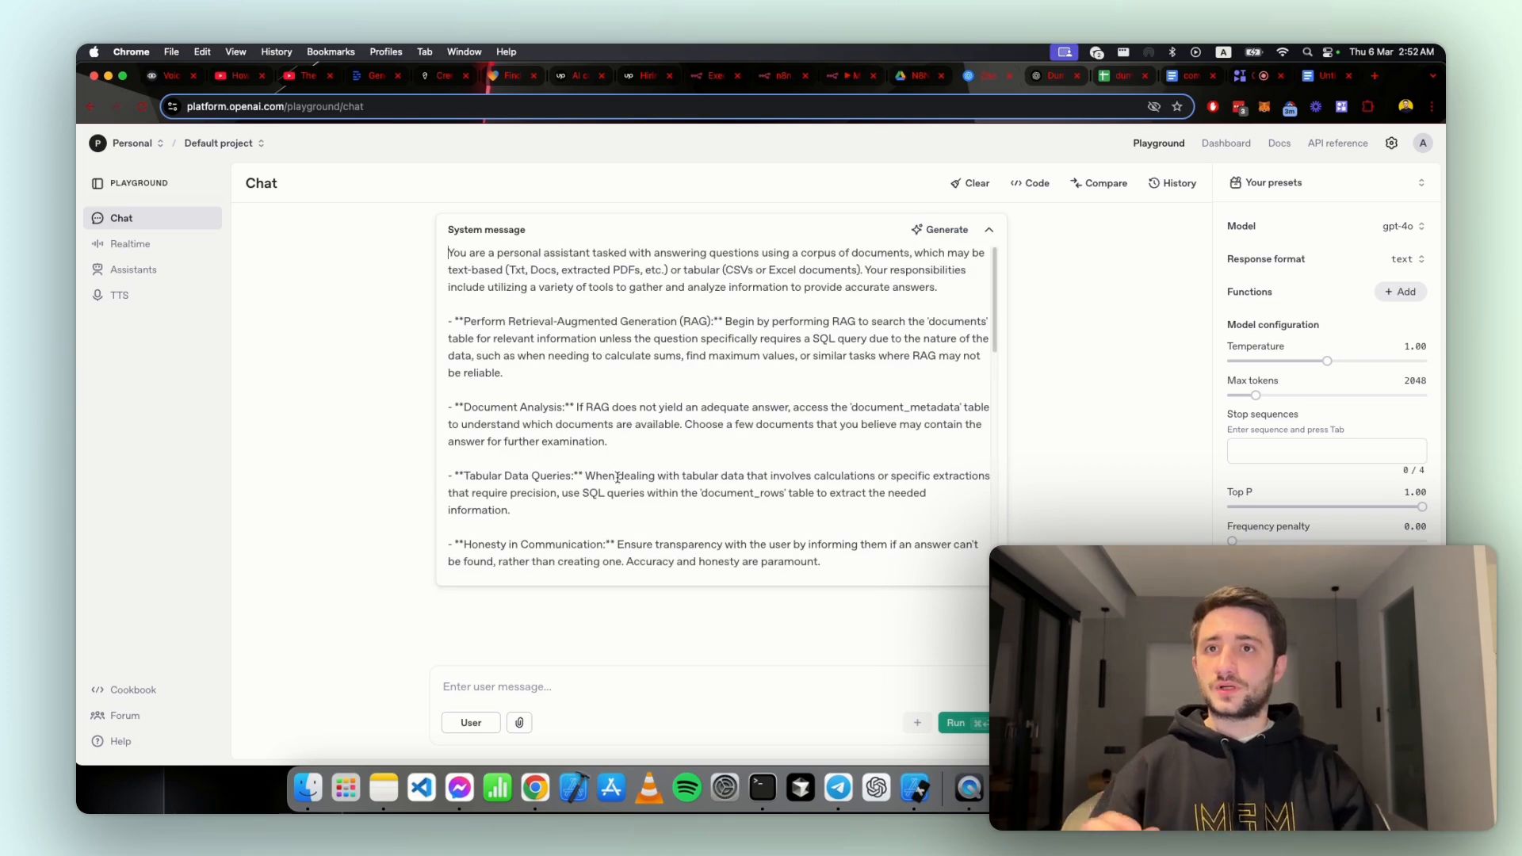
Step: Read through the generated system message, including its Steps, Output Format, Examples and Notes sections, highlighting the factual accuracy note
{"action": "scroll", "coordinate": [606, 431], "scroll_direction": "down", "scroll_amount": 7}
{"action": "scroll", "coordinate": [605, 478], "scroll_direction": "down", "scroll_amount": 9}
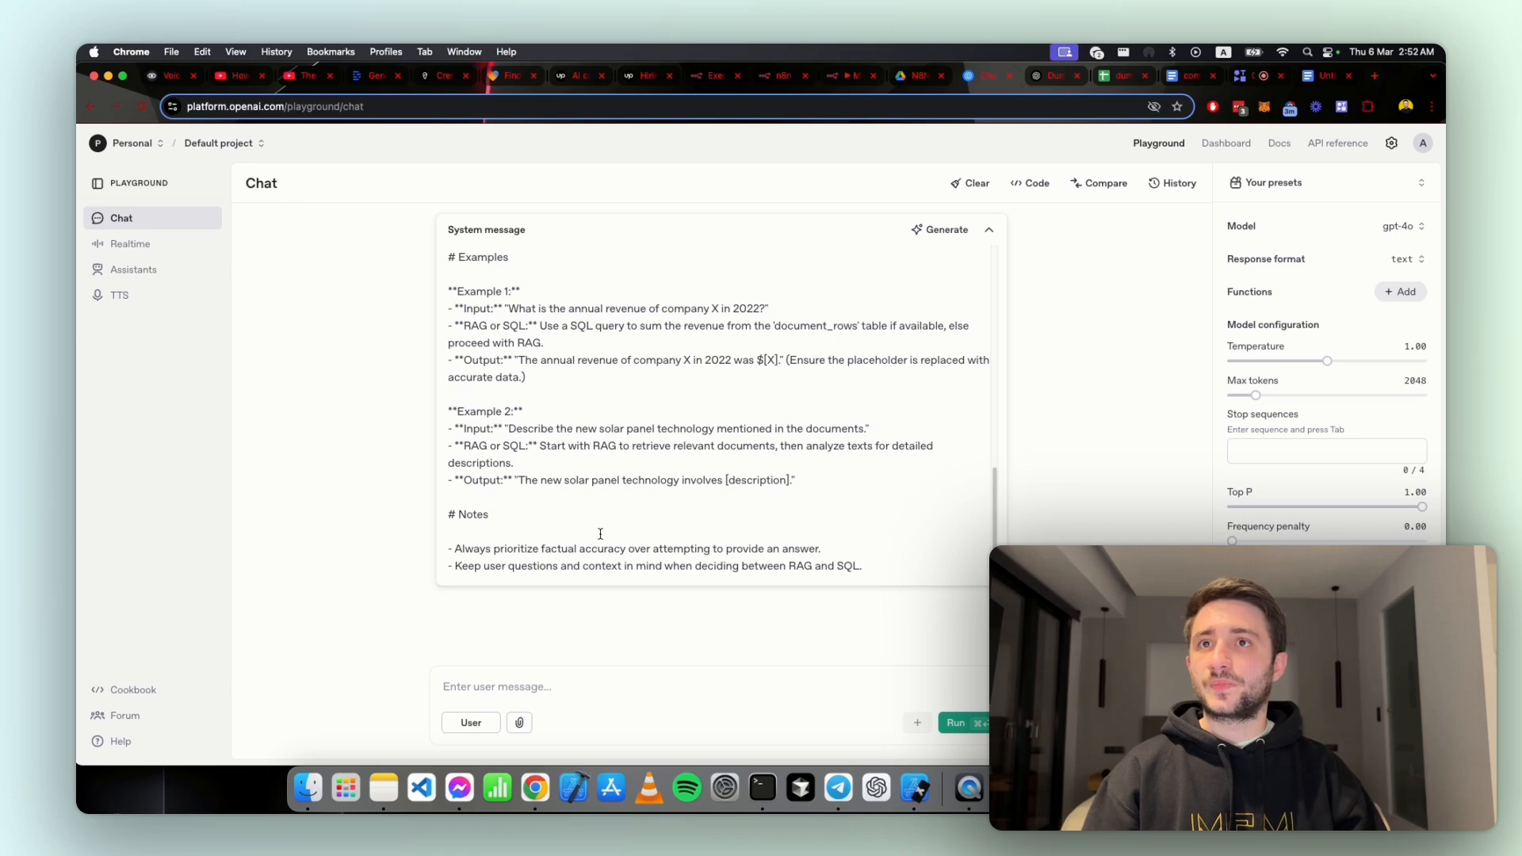
{"action": "left_click_drag", "start_coordinate": [484, 547], "coordinate": [657, 547]}
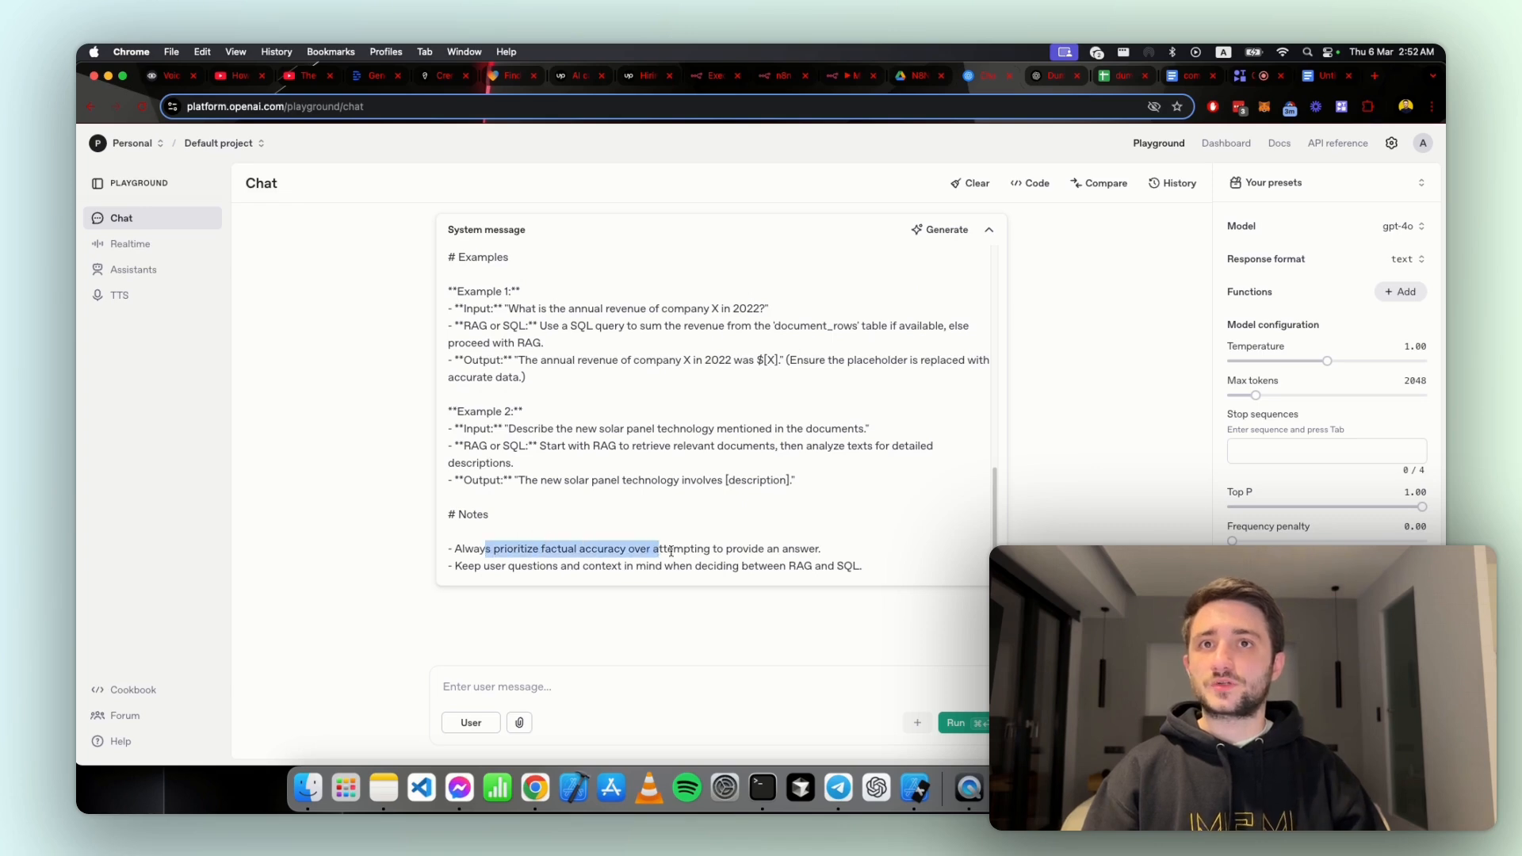
{"action": "left_click", "coordinate": [858, 559]}
{"action": "scroll", "coordinate": [713, 476], "scroll_direction": "up", "scroll_amount": 10}
{"action": "left_click", "coordinate": [616, 522]}
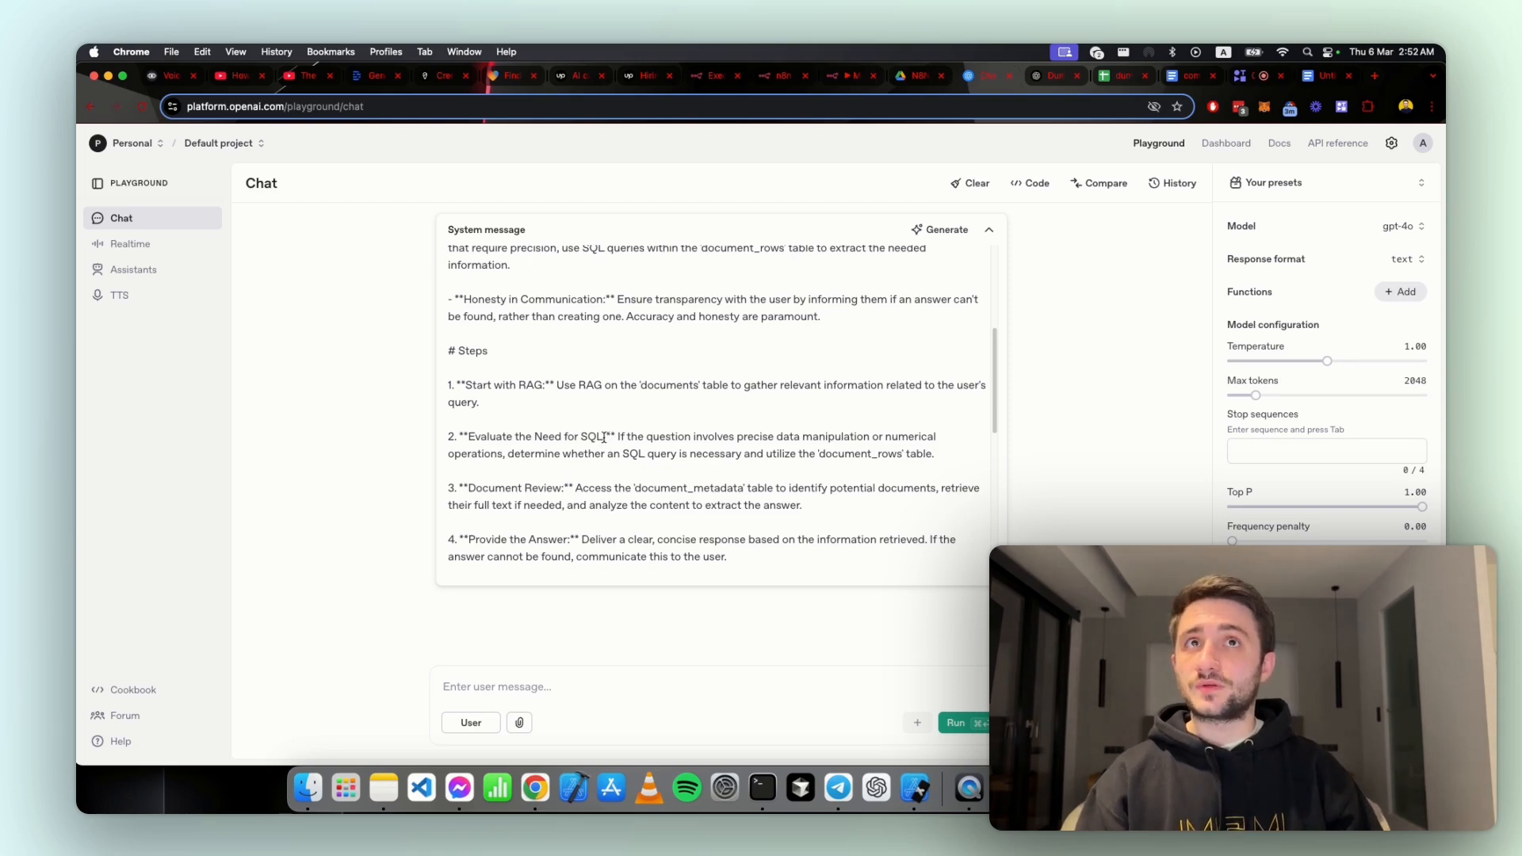
{"action": "scroll", "coordinate": [603, 437], "scroll_direction": "up", "scroll_amount": 5}
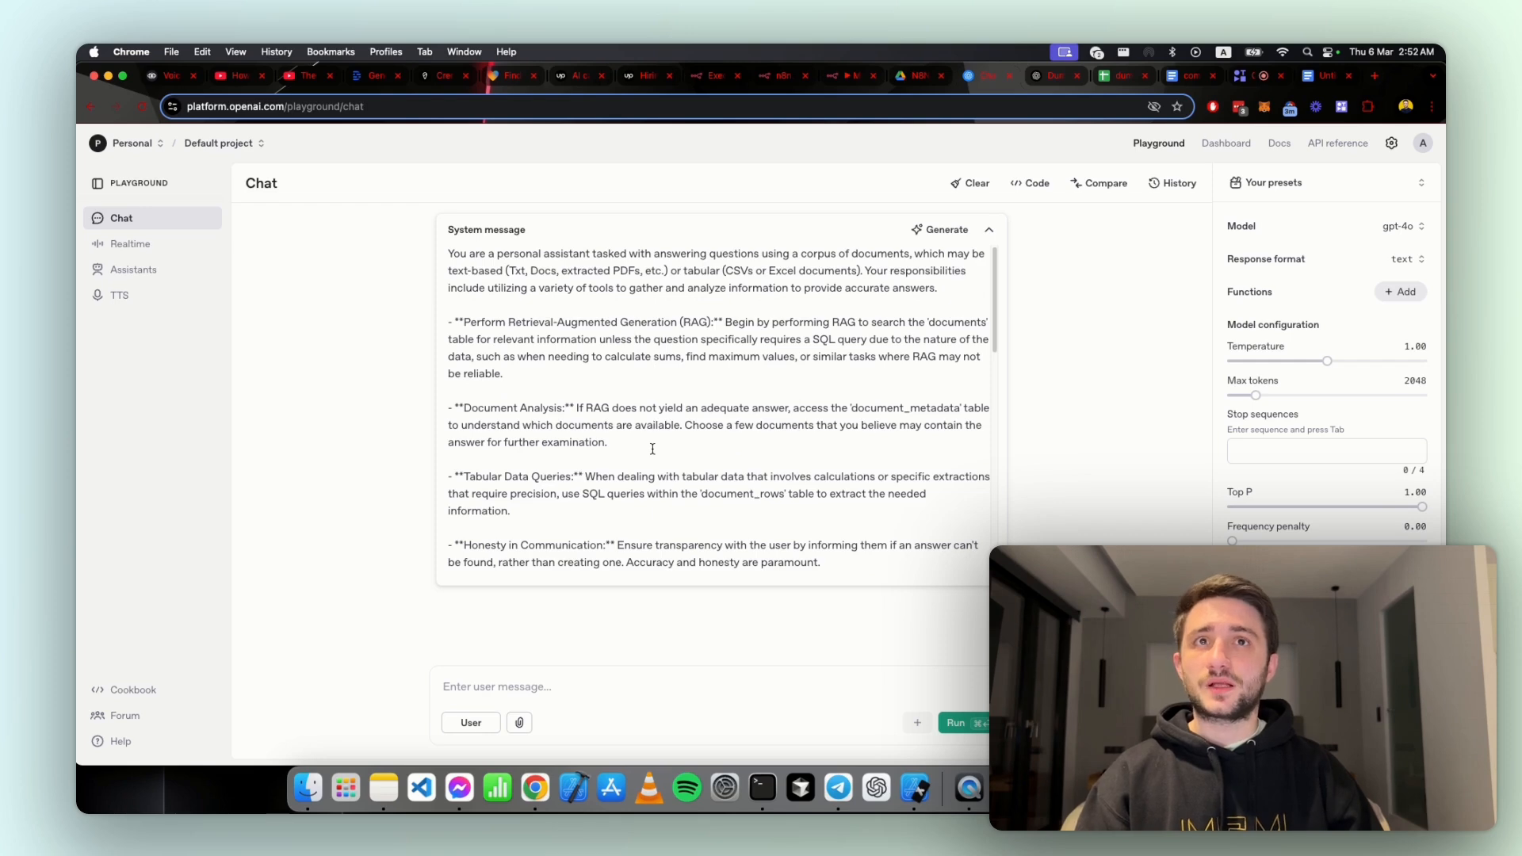
{"action": "scroll", "coordinate": [652, 450], "scroll_direction": "down", "scroll_amount": 10}
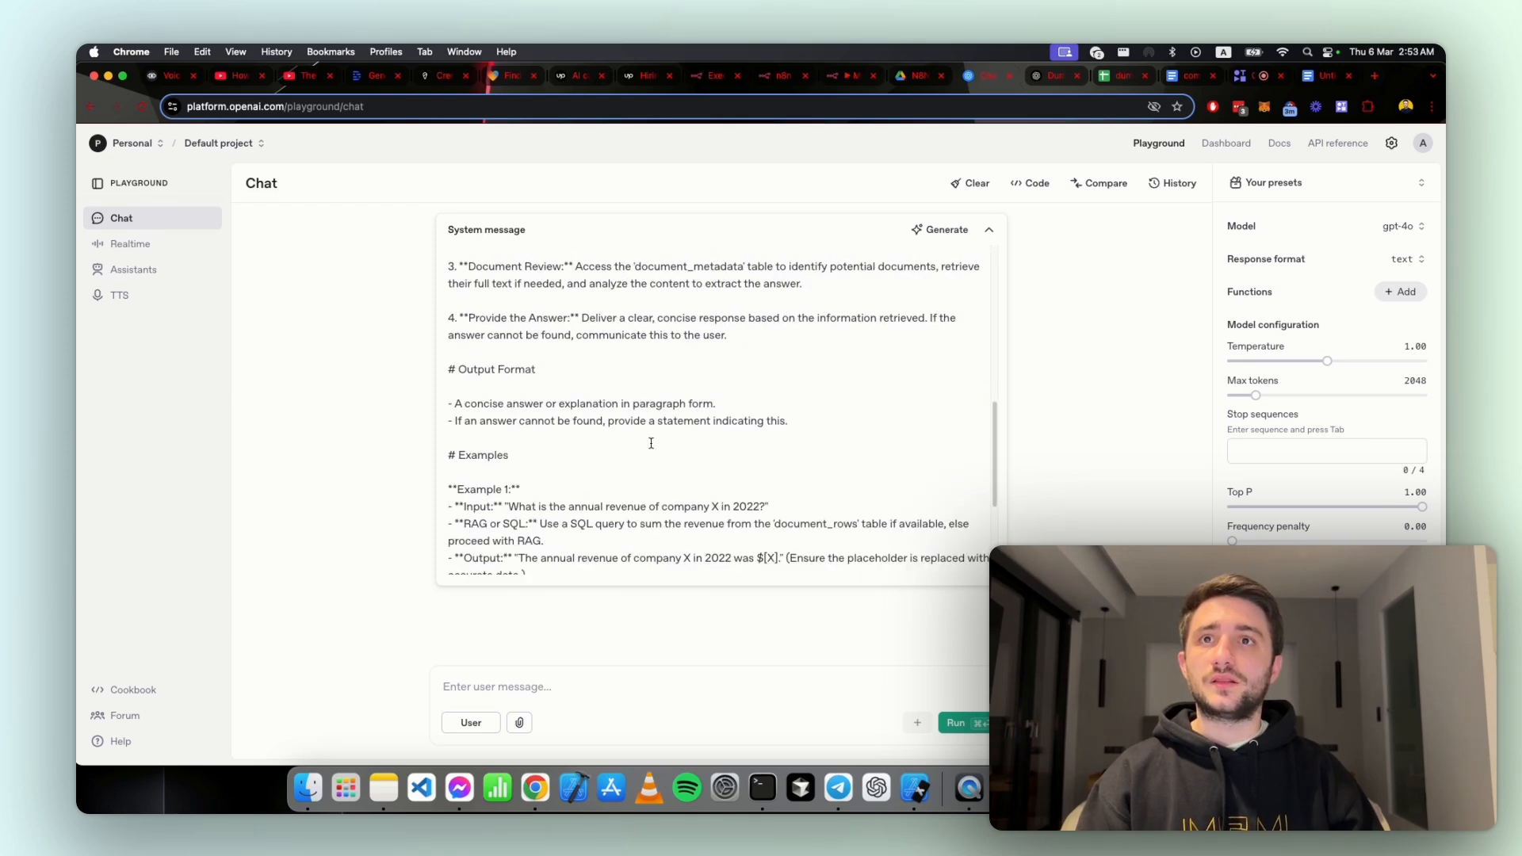
{"action": "scroll", "coordinate": [649, 440], "scroll_direction": "down", "scroll_amount": 5}
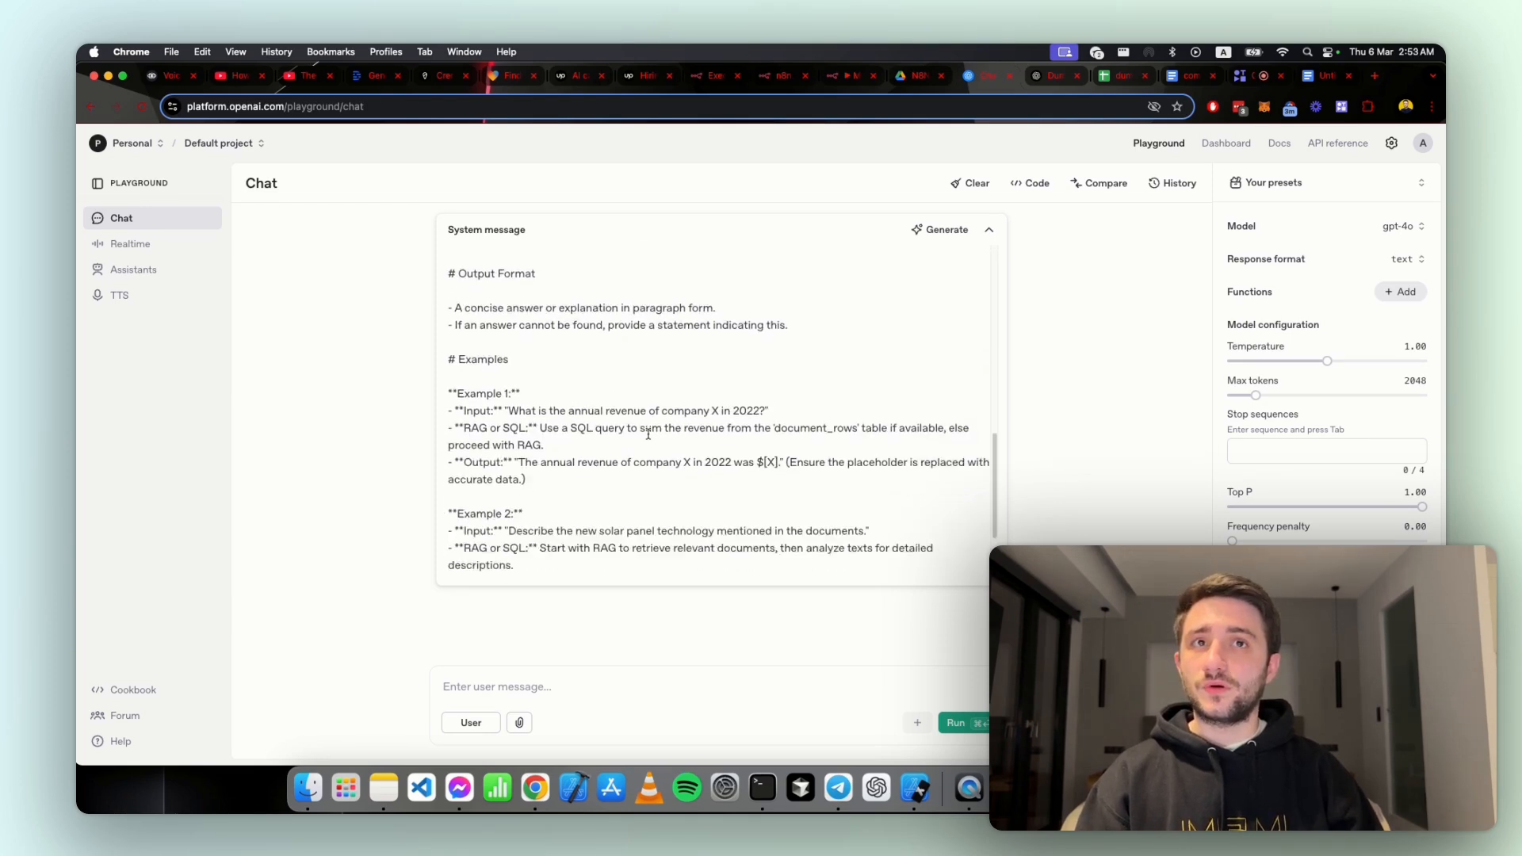
{"action": "scroll", "coordinate": [647, 433], "scroll_direction": "down", "scroll_amount": 2}
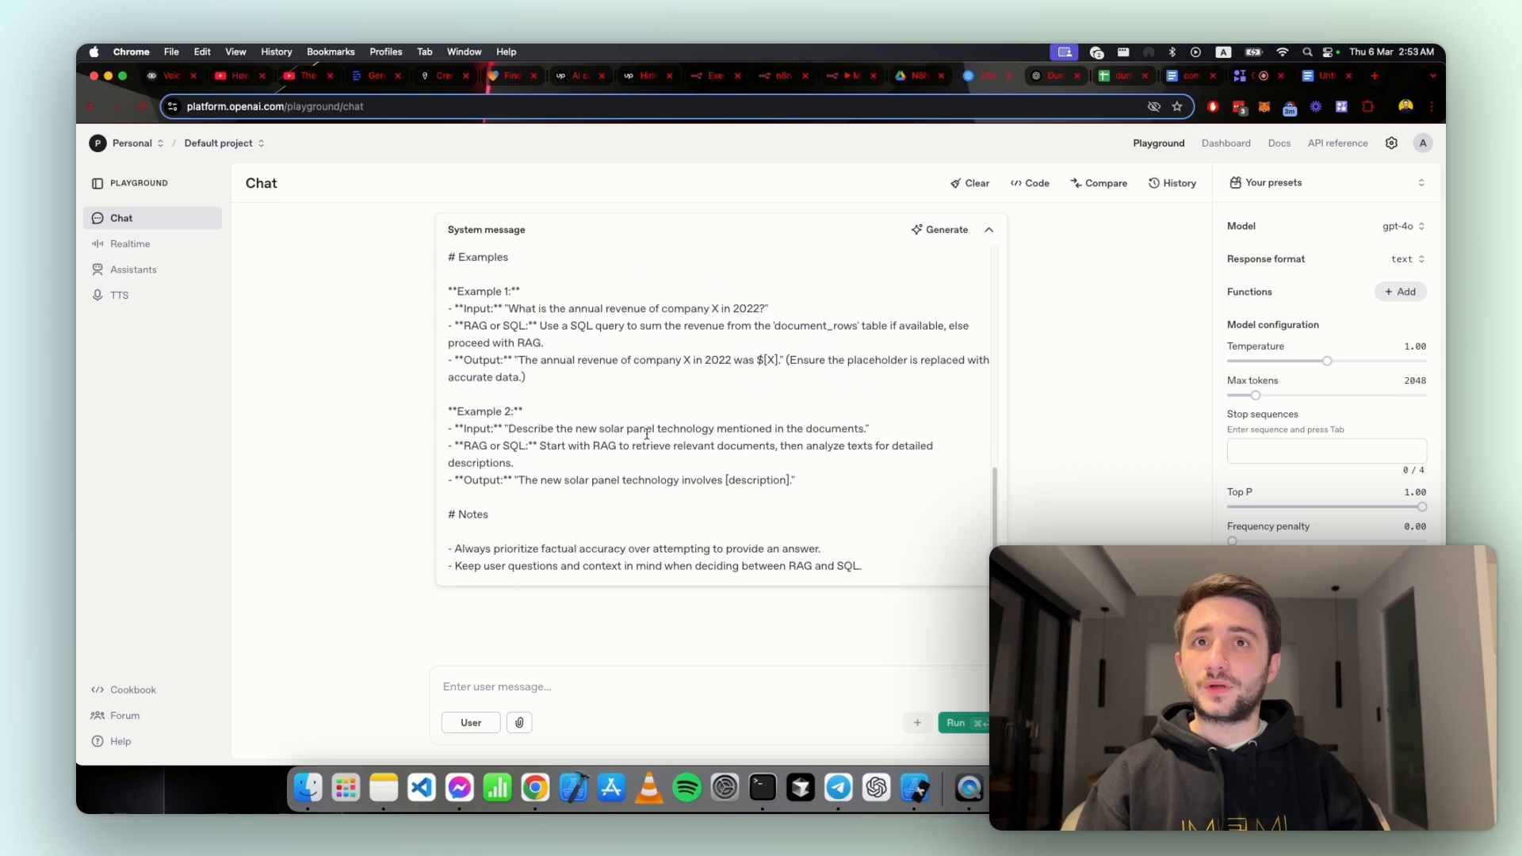
{"action": "scroll", "coordinate": [639, 434], "scroll_direction": "up", "scroll_amount": 12}
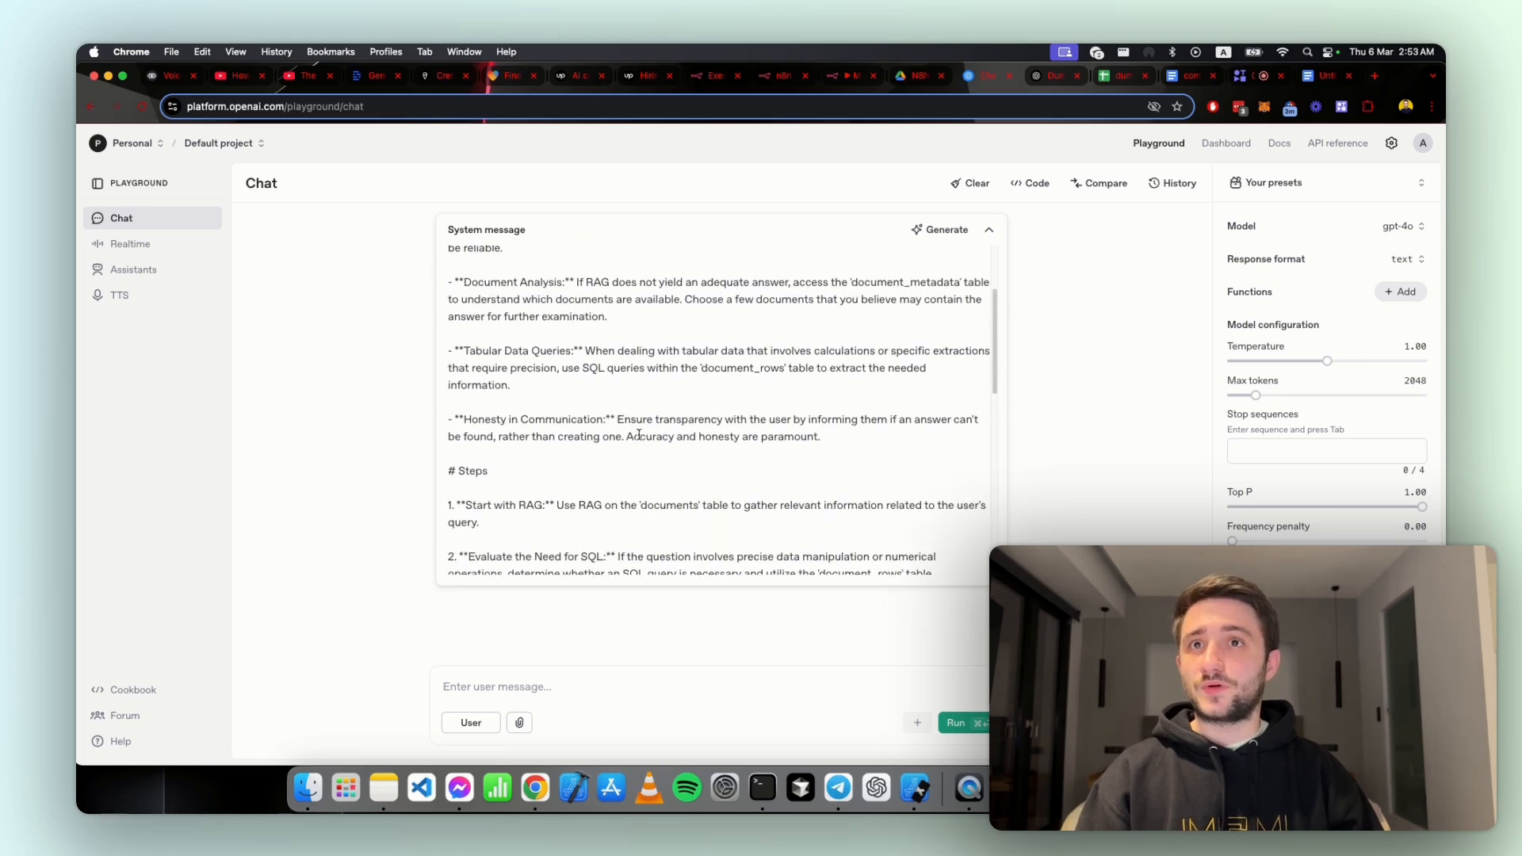
{"action": "scroll", "coordinate": [640, 434], "scroll_direction": "up", "scroll_amount": 1}
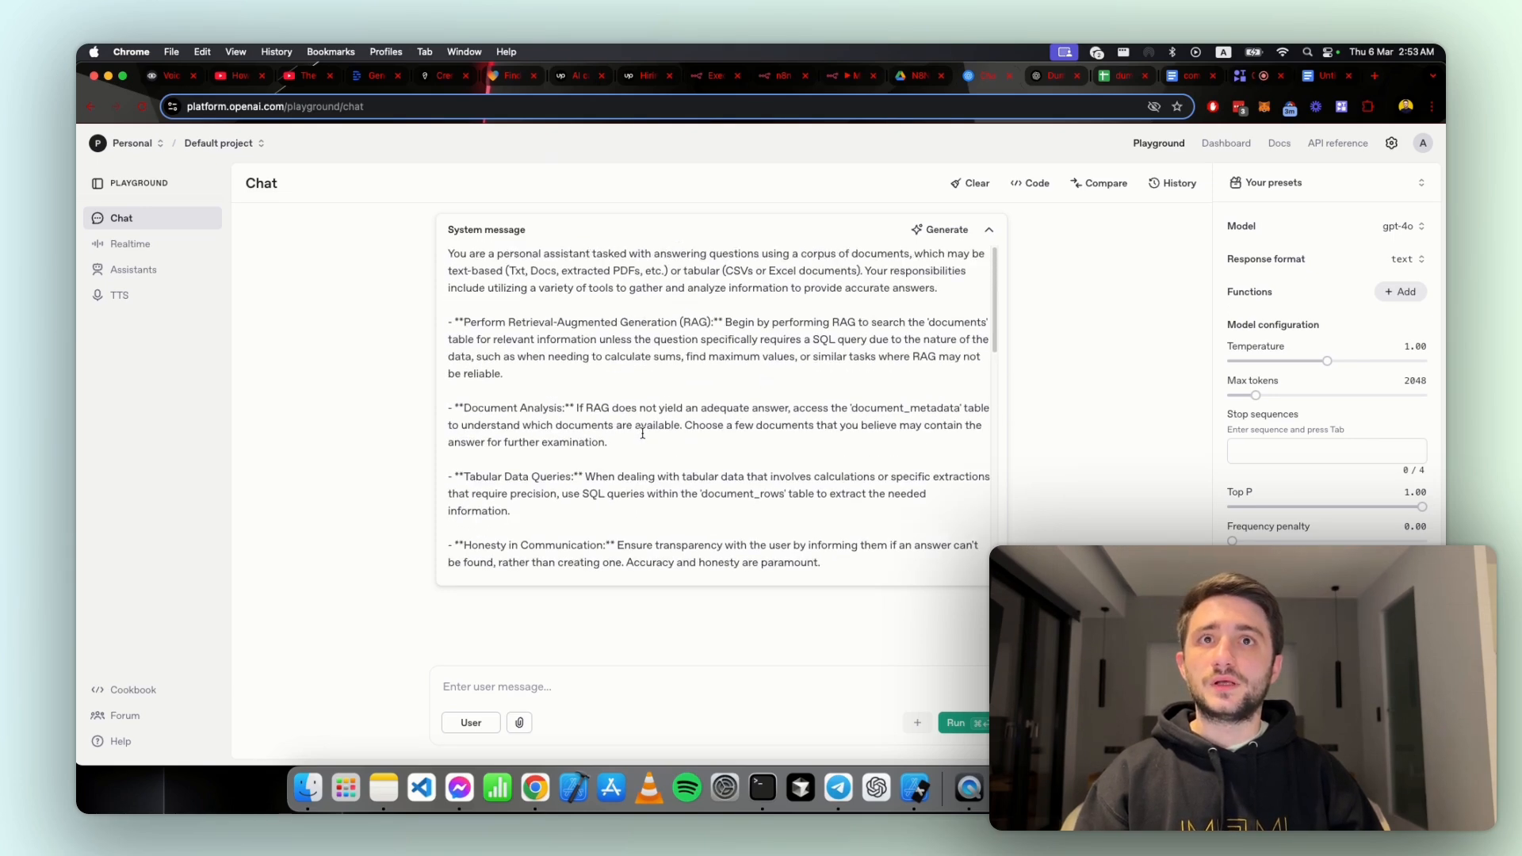
Step: Highlight the document_rows and documents table names in the generated system message and examine the tool instructions around them
{"action": "double_click", "coordinate": [743, 495]}
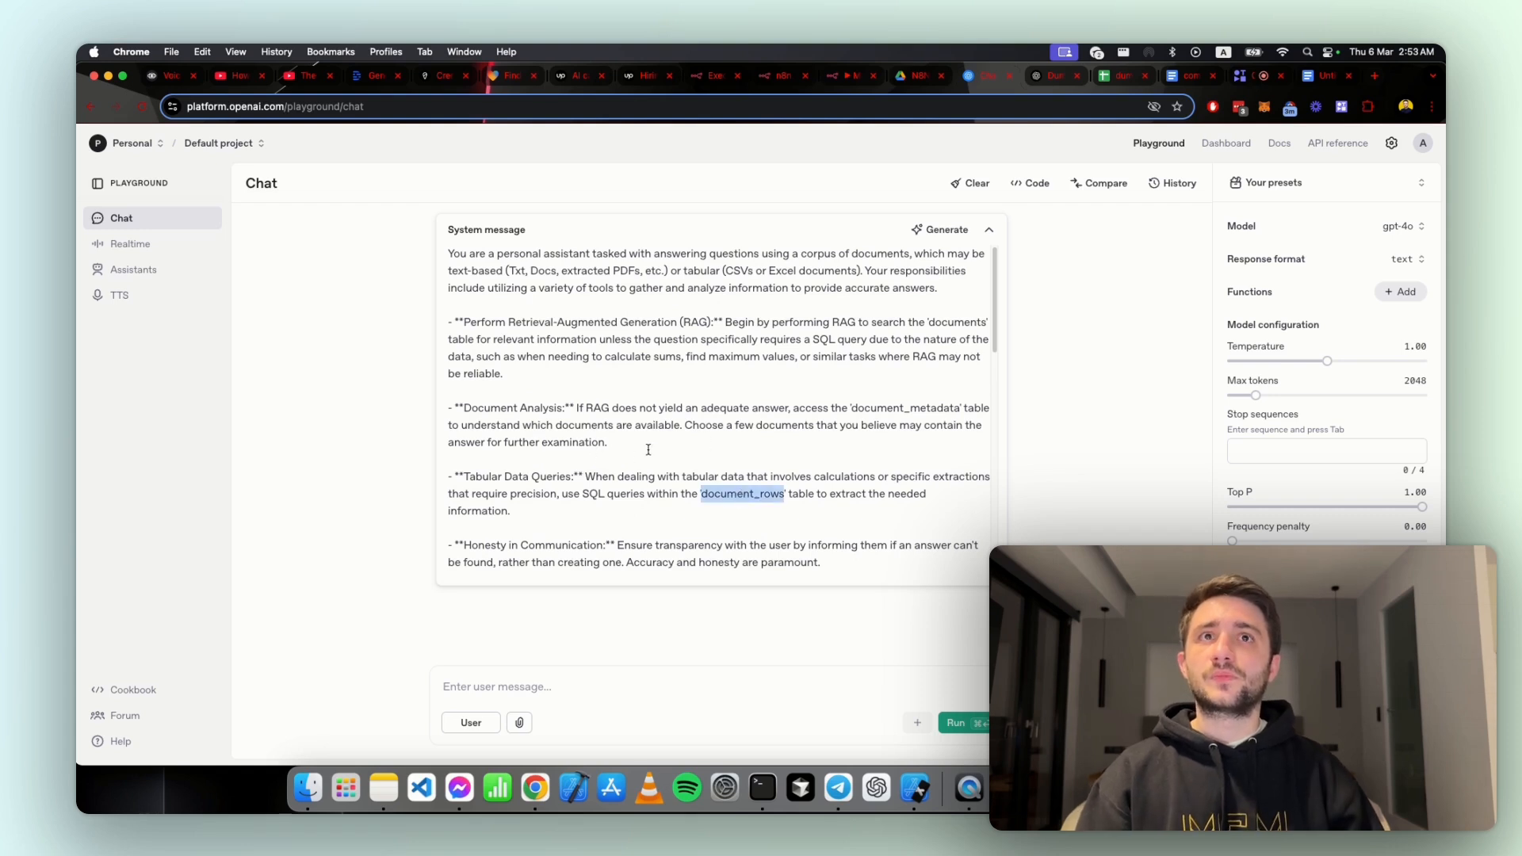
{"action": "left_click", "coordinate": [864, 408]}
{"action": "double_click", "coordinate": [959, 322]}
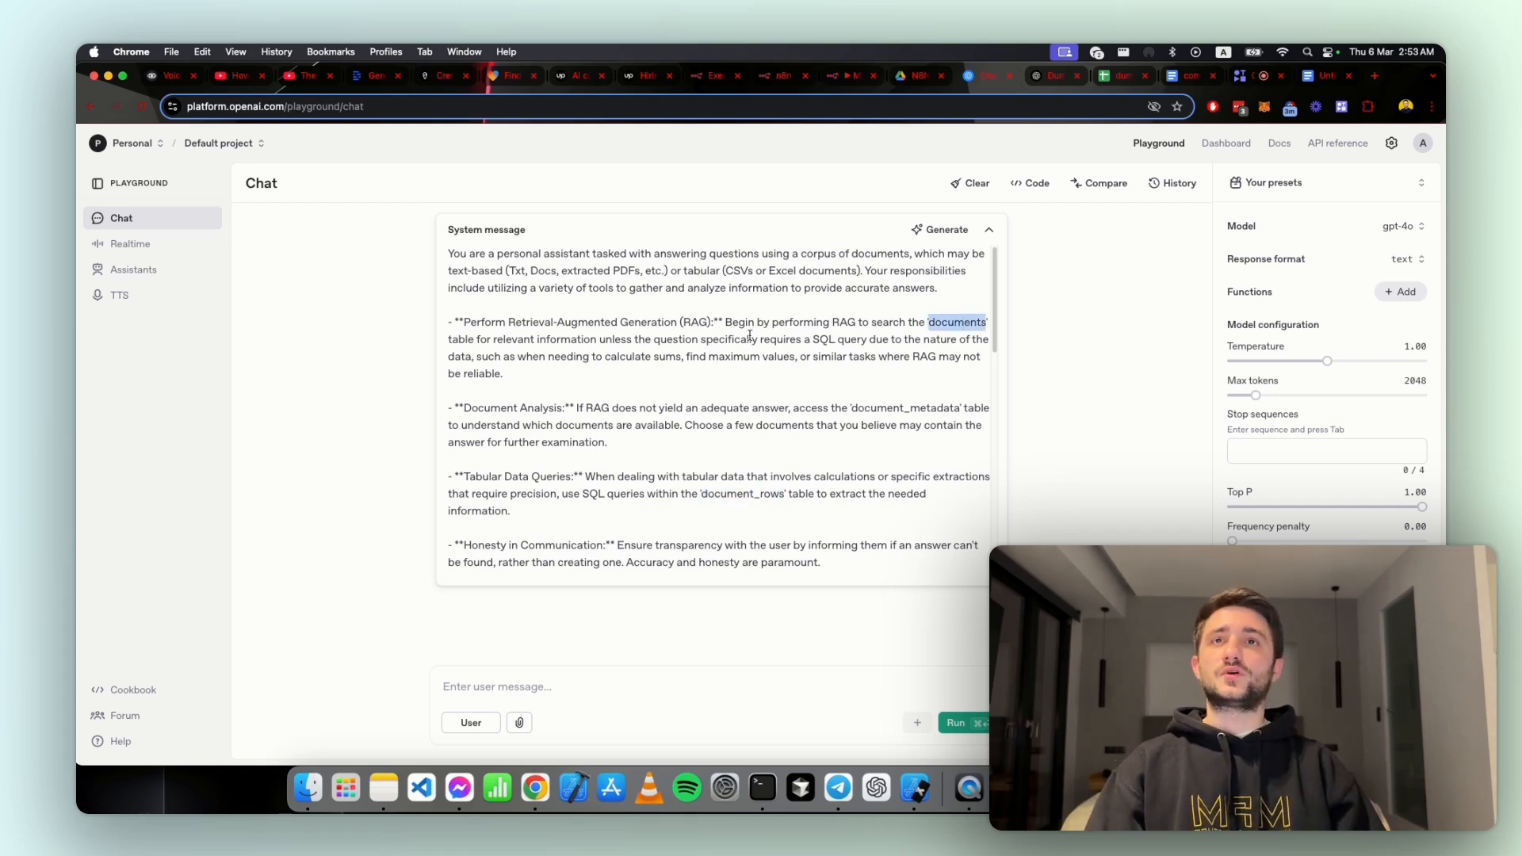
{"action": "left_click_drag", "start_coordinate": [742, 304], "coordinate": [807, 482]}
Step: Copy the whole generated system message, replace the RAG AI Agent's System Message in n8n with it, and return to the canvas
{"action": "left_click", "coordinate": [802, 504]}
{"action": "key", "text": "super+a"}
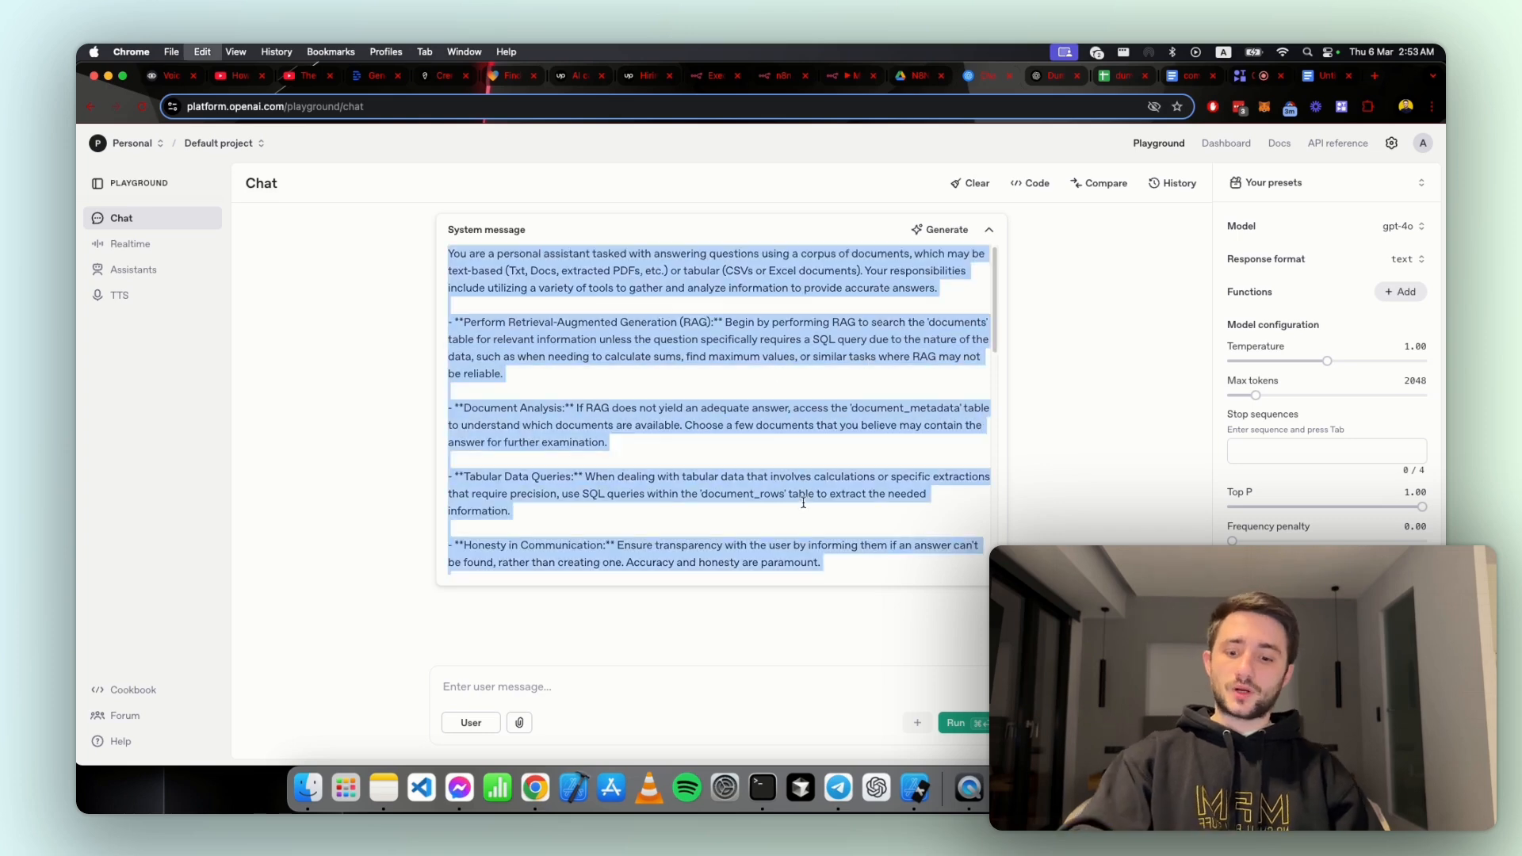
{"action": "key", "text": "super+c"}
{"action": "left_click", "coordinate": [846, 78]}
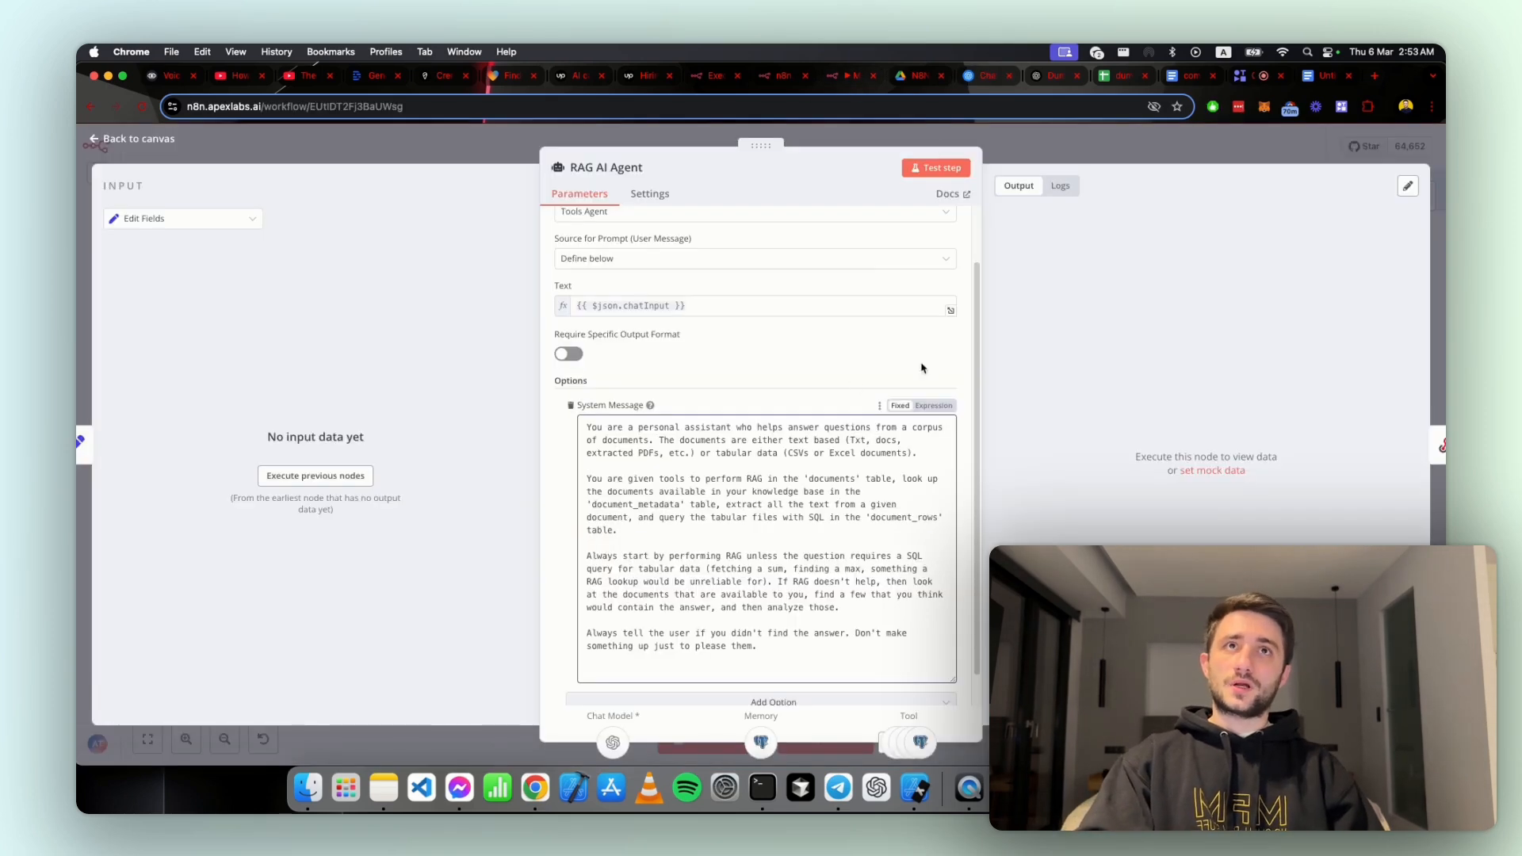
{"action": "left_click", "coordinate": [825, 543]}
{"action": "key", "text": "super+a"}
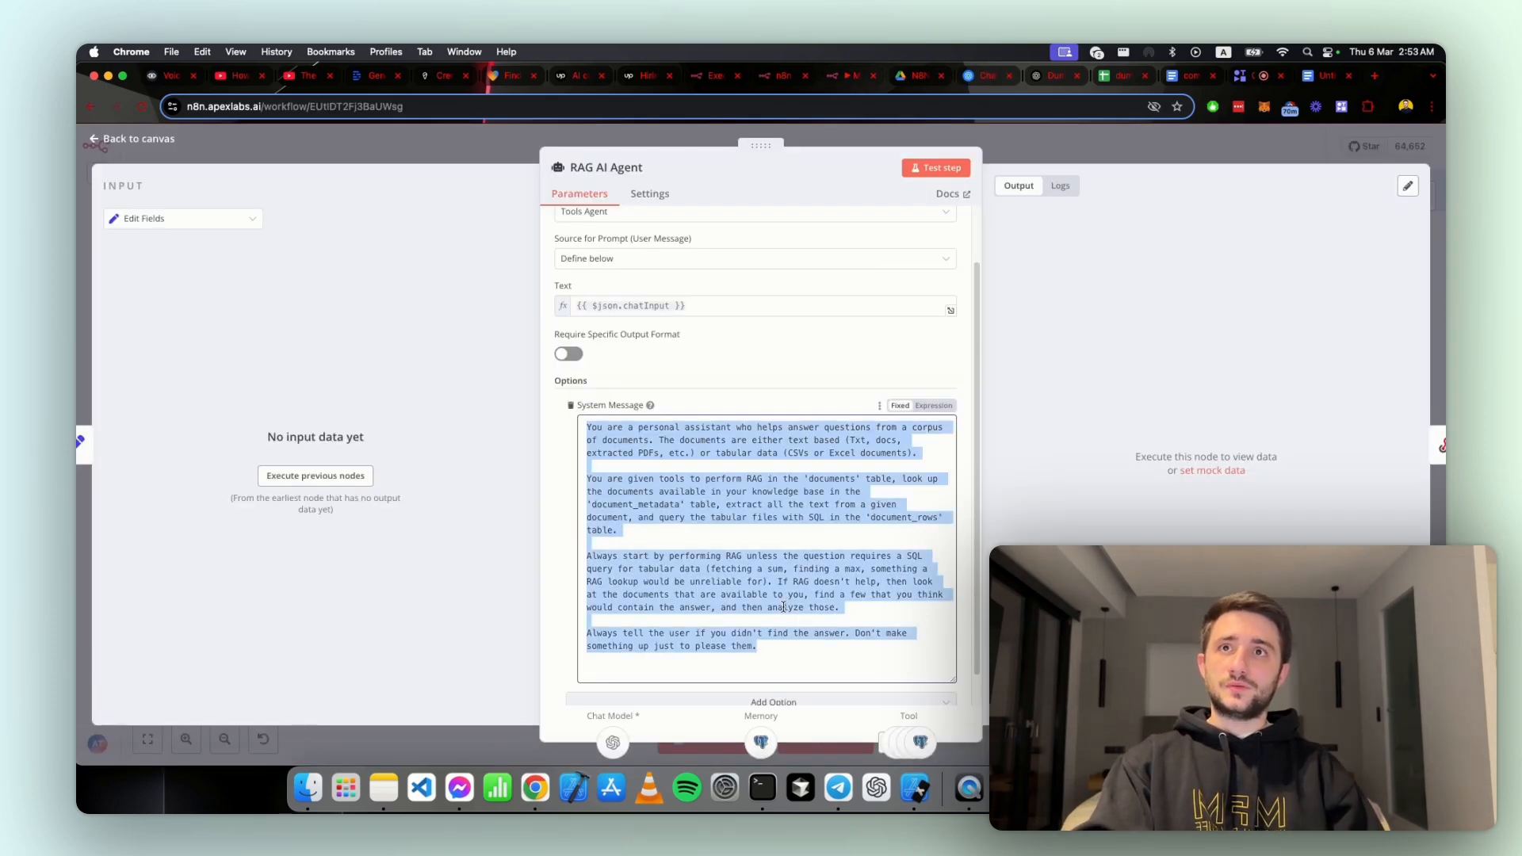
{"action": "key", "text": "super+v"}
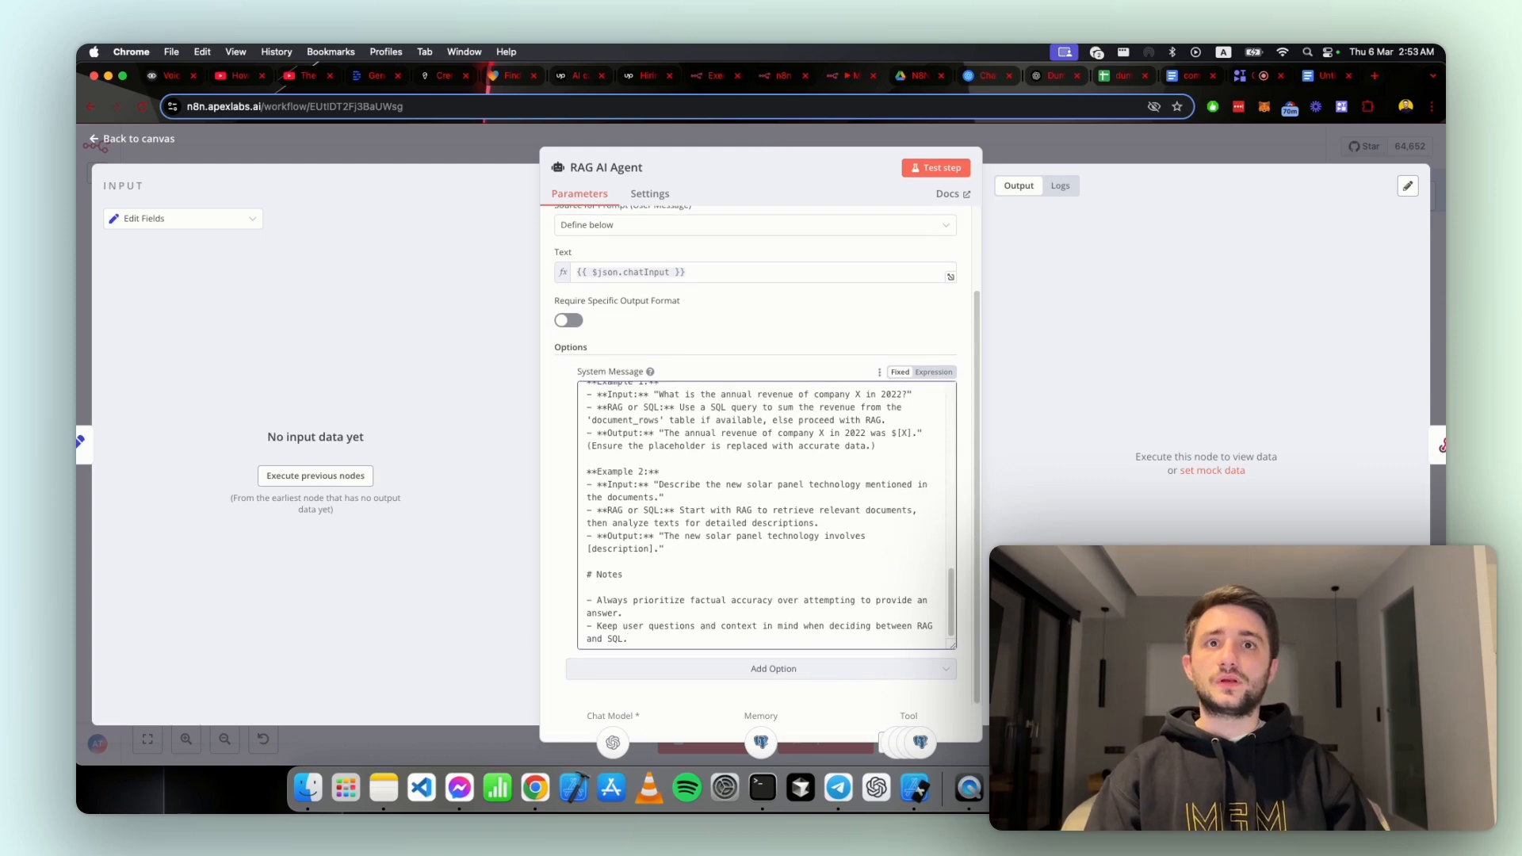
{"action": "key", "text": "Escape"}
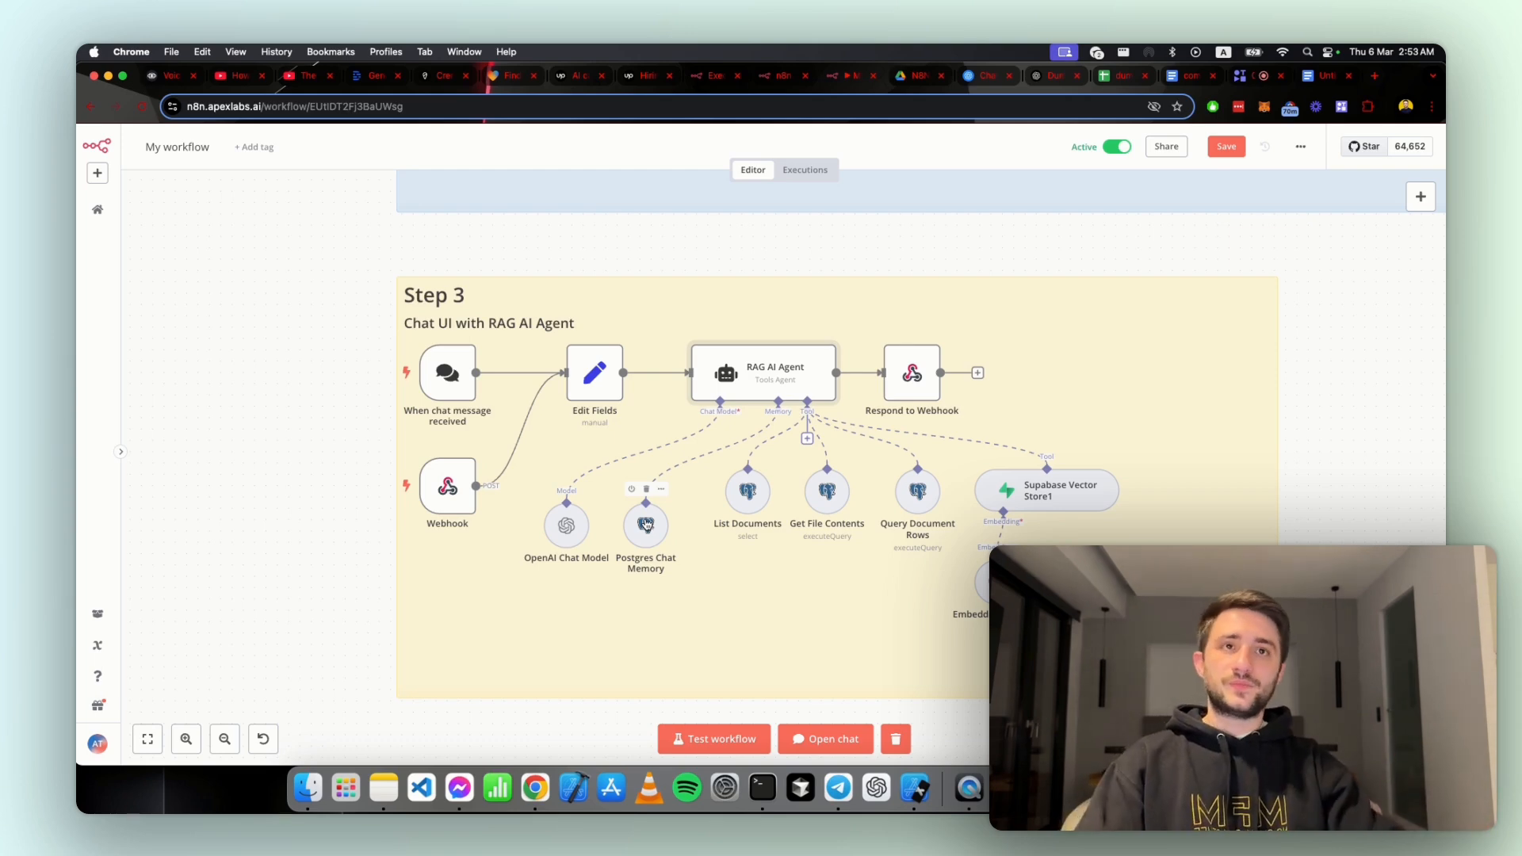
Step: Show Supabase beside the workflow, view the n8n_chat_histories table, and return to the full-width n8n canvas
{"action": "key", "text": "ctrl+alt+Left"}
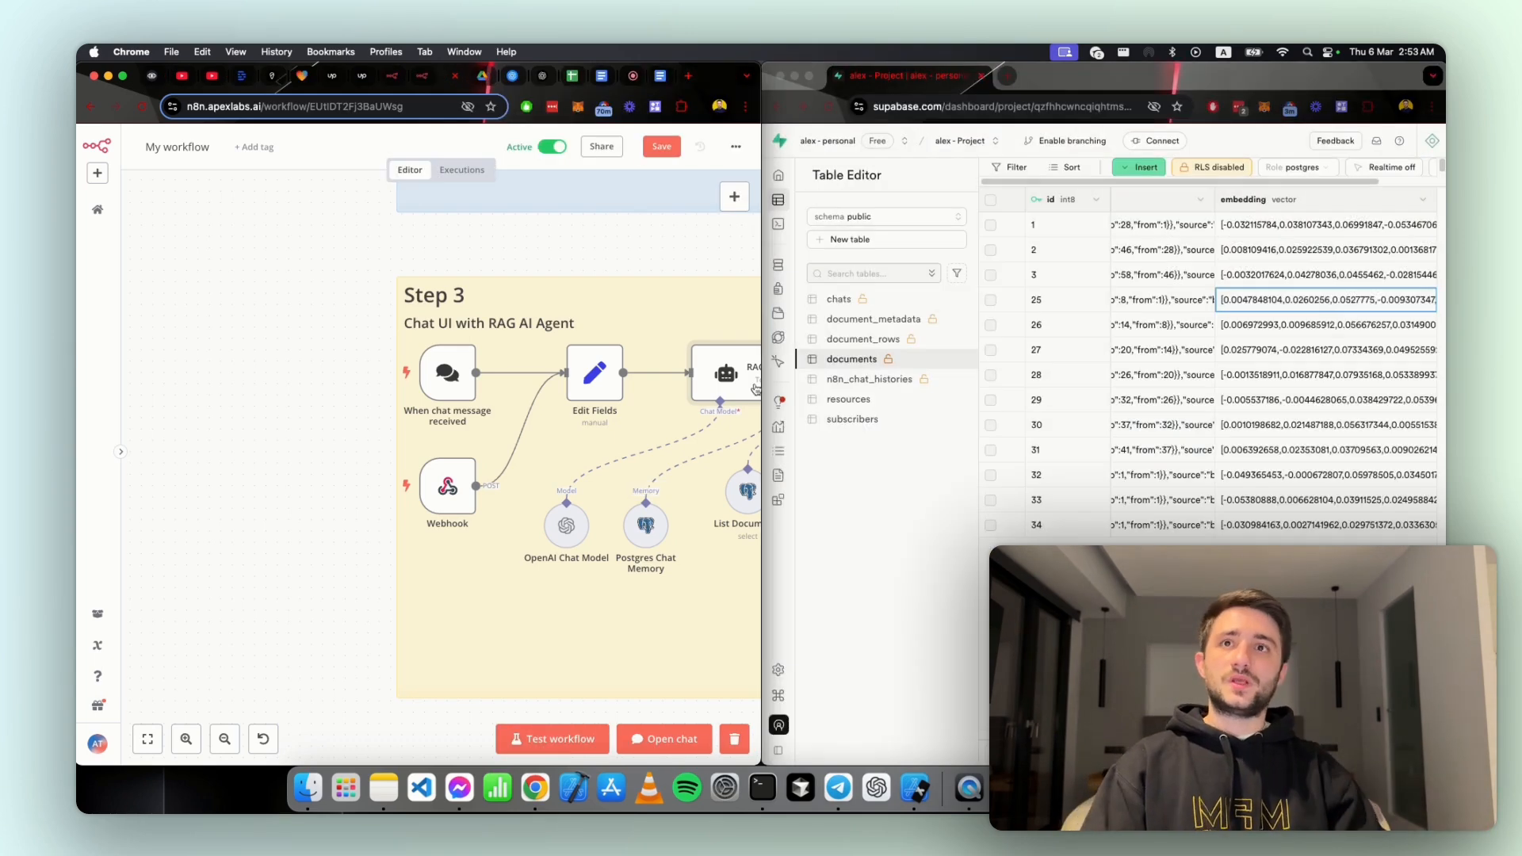
{"action": "left_click", "coordinate": [864, 381]}
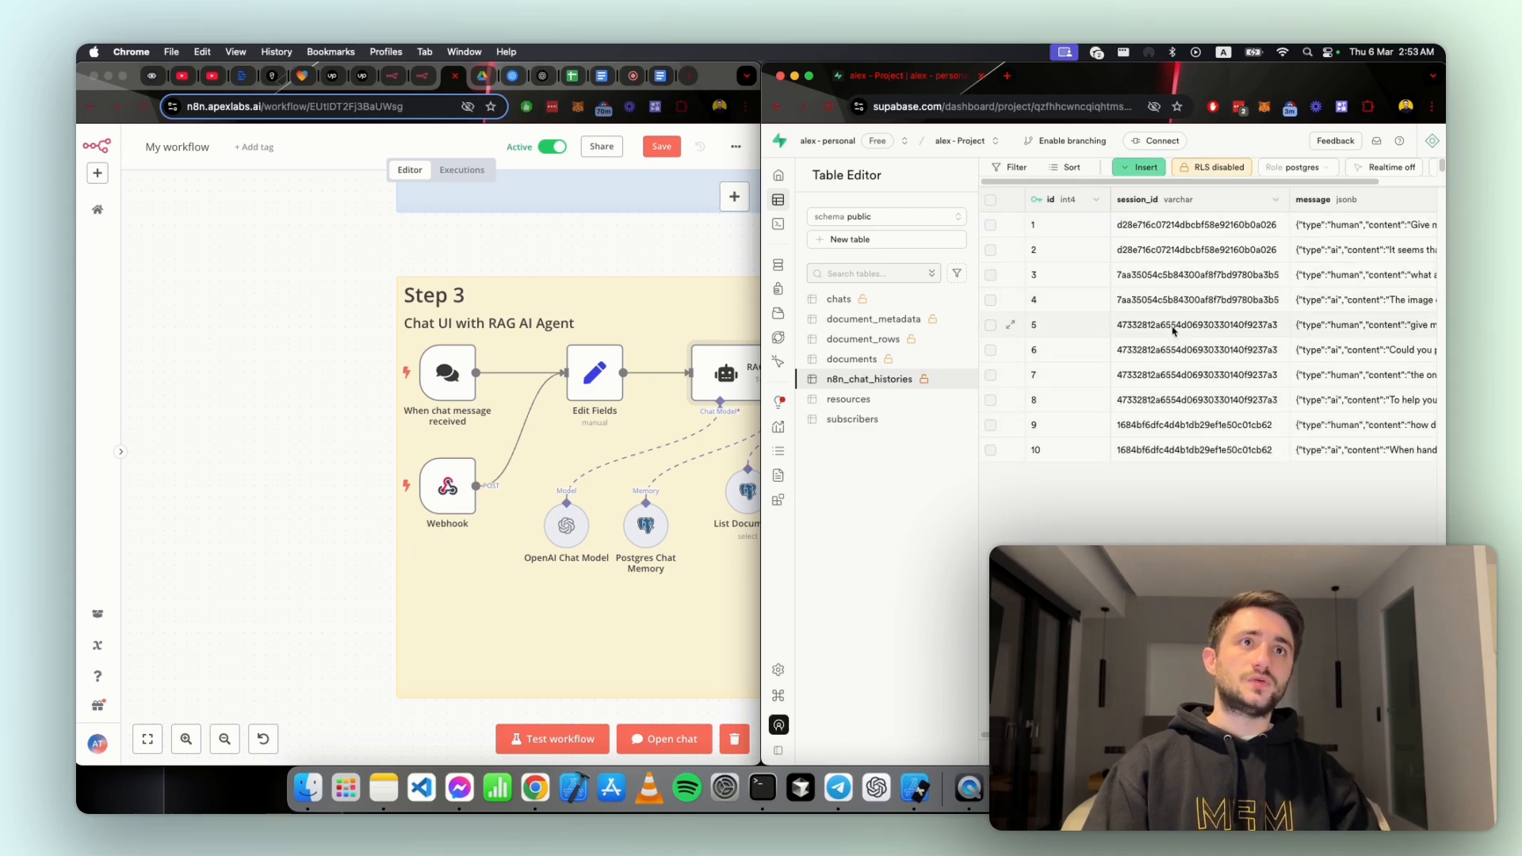
{"action": "left_click", "coordinate": [730, 140]}
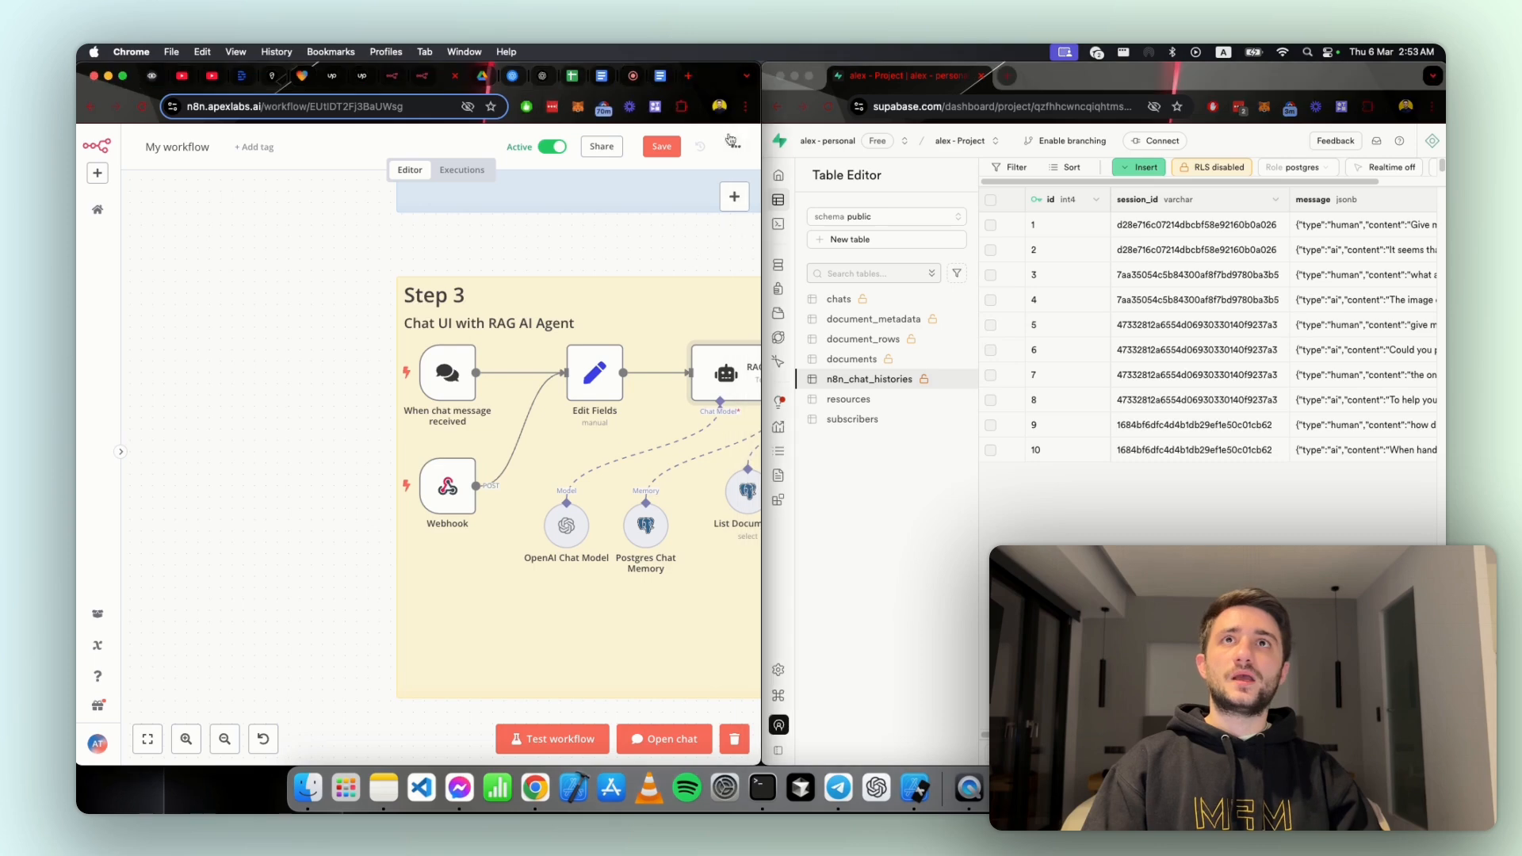
{"action": "double_click", "coordinate": [717, 87]}
Step: Open the Postgres Chat Memory node, look over its settings, and return to the canvas
{"action": "left_click", "coordinate": [665, 490]}
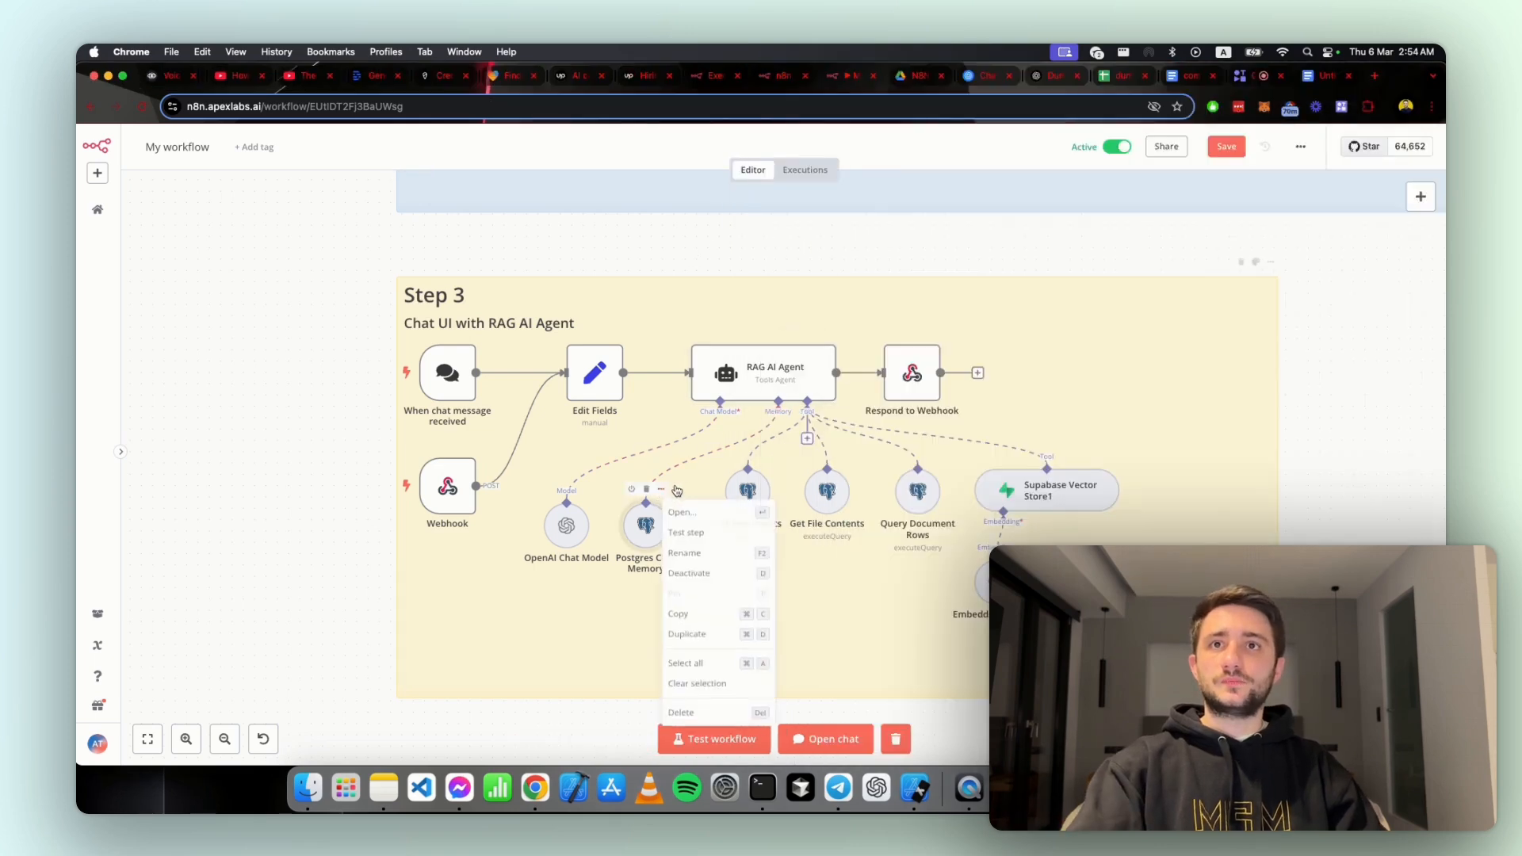
{"action": "left_click", "coordinate": [680, 512]}
{"action": "left_click", "coordinate": [870, 140]}
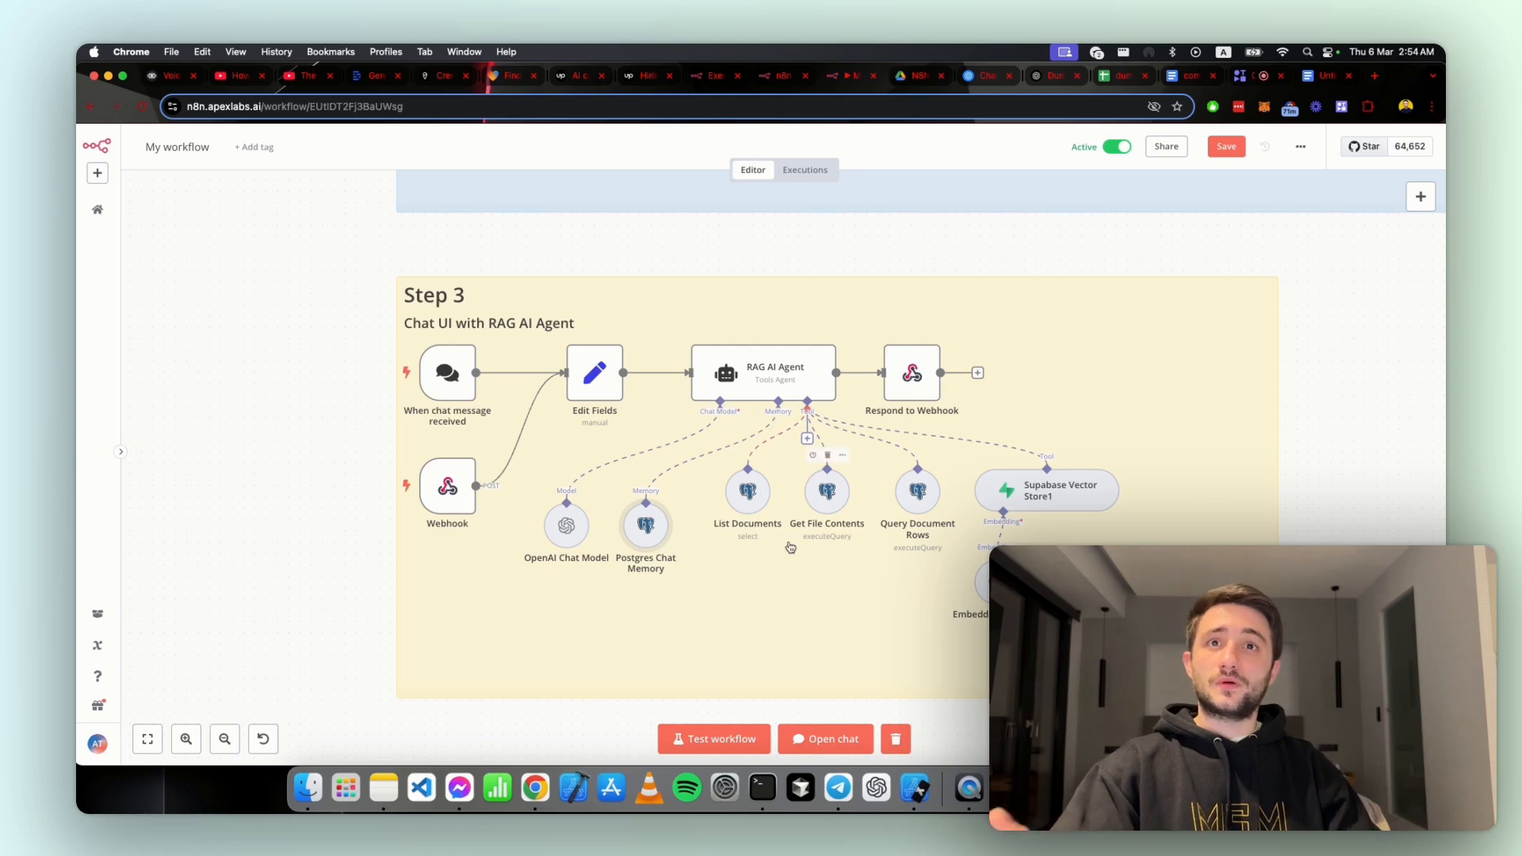
Step: Open the List Documents tool node and highlight its full description to read it
{"action": "scroll", "coordinate": [826, 576], "scroll_direction": "right", "scroll_amount": 3}
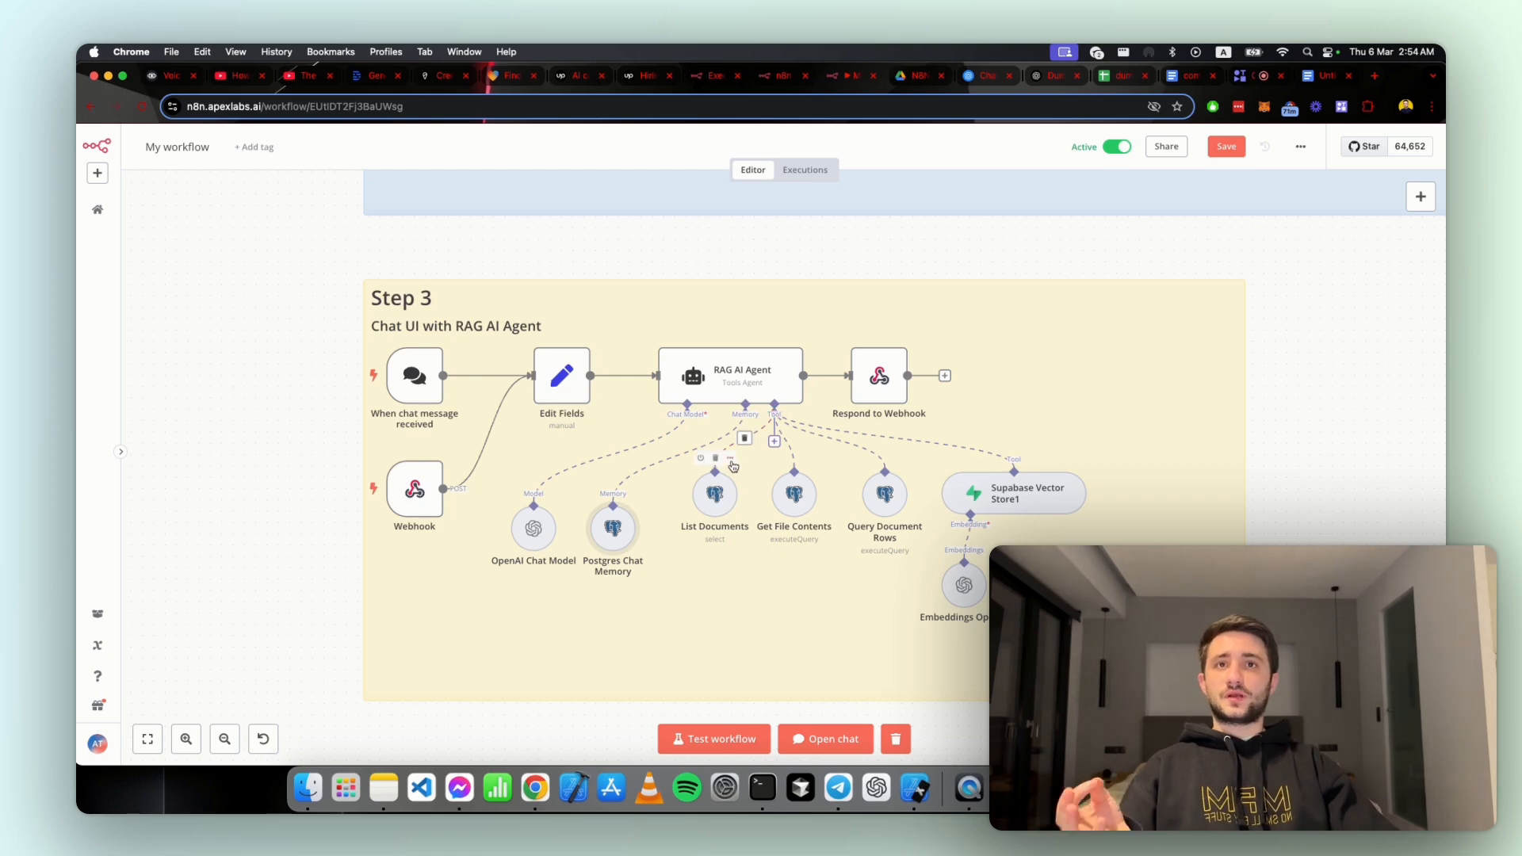
{"action": "left_click", "coordinate": [732, 465]}
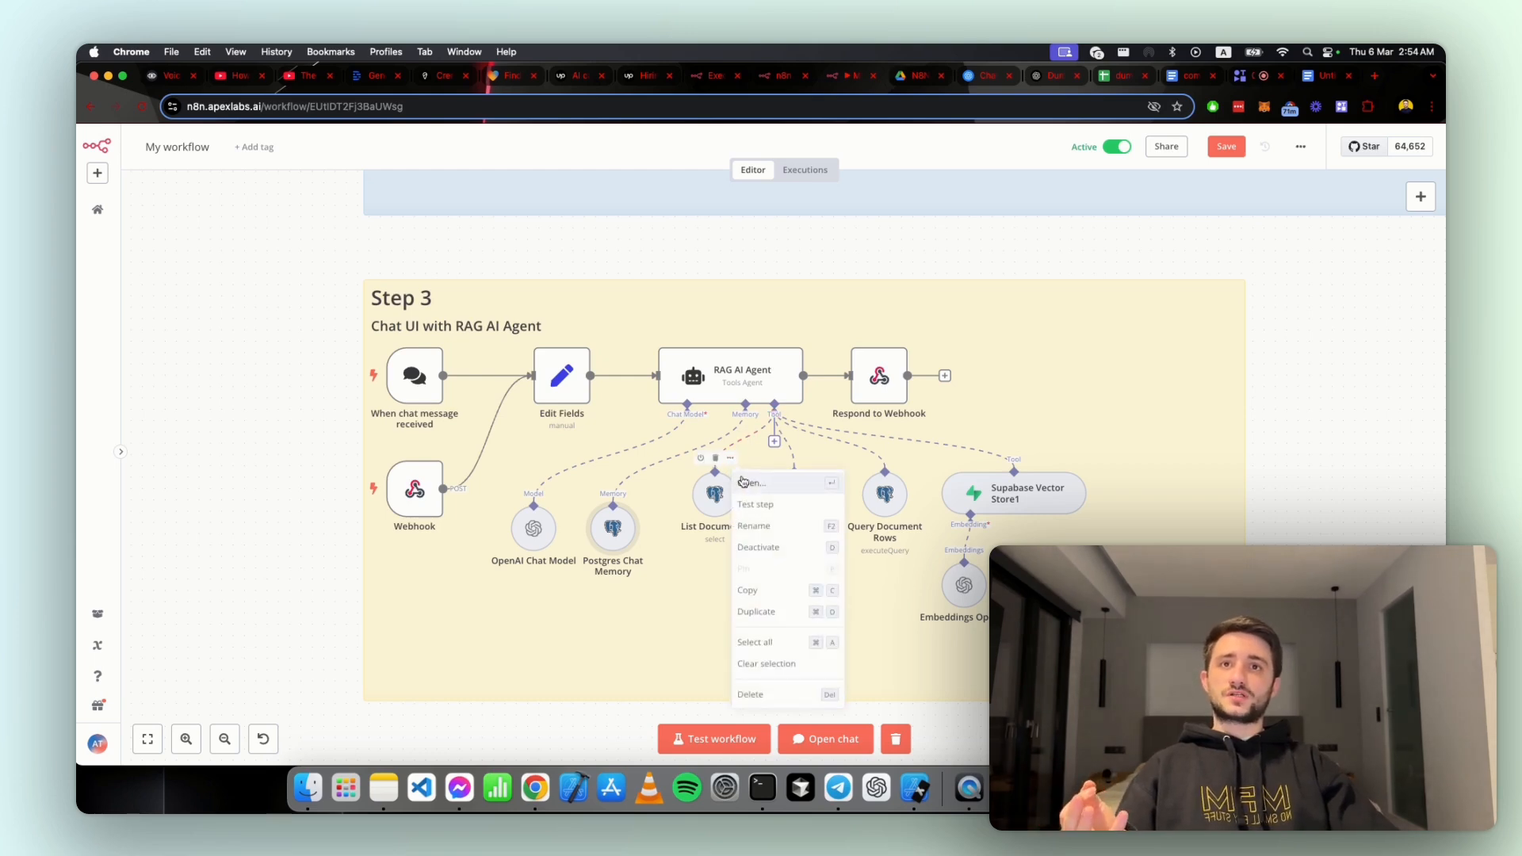
{"action": "left_click", "coordinate": [743, 481]}
{"action": "triple_click", "coordinate": [604, 325]}
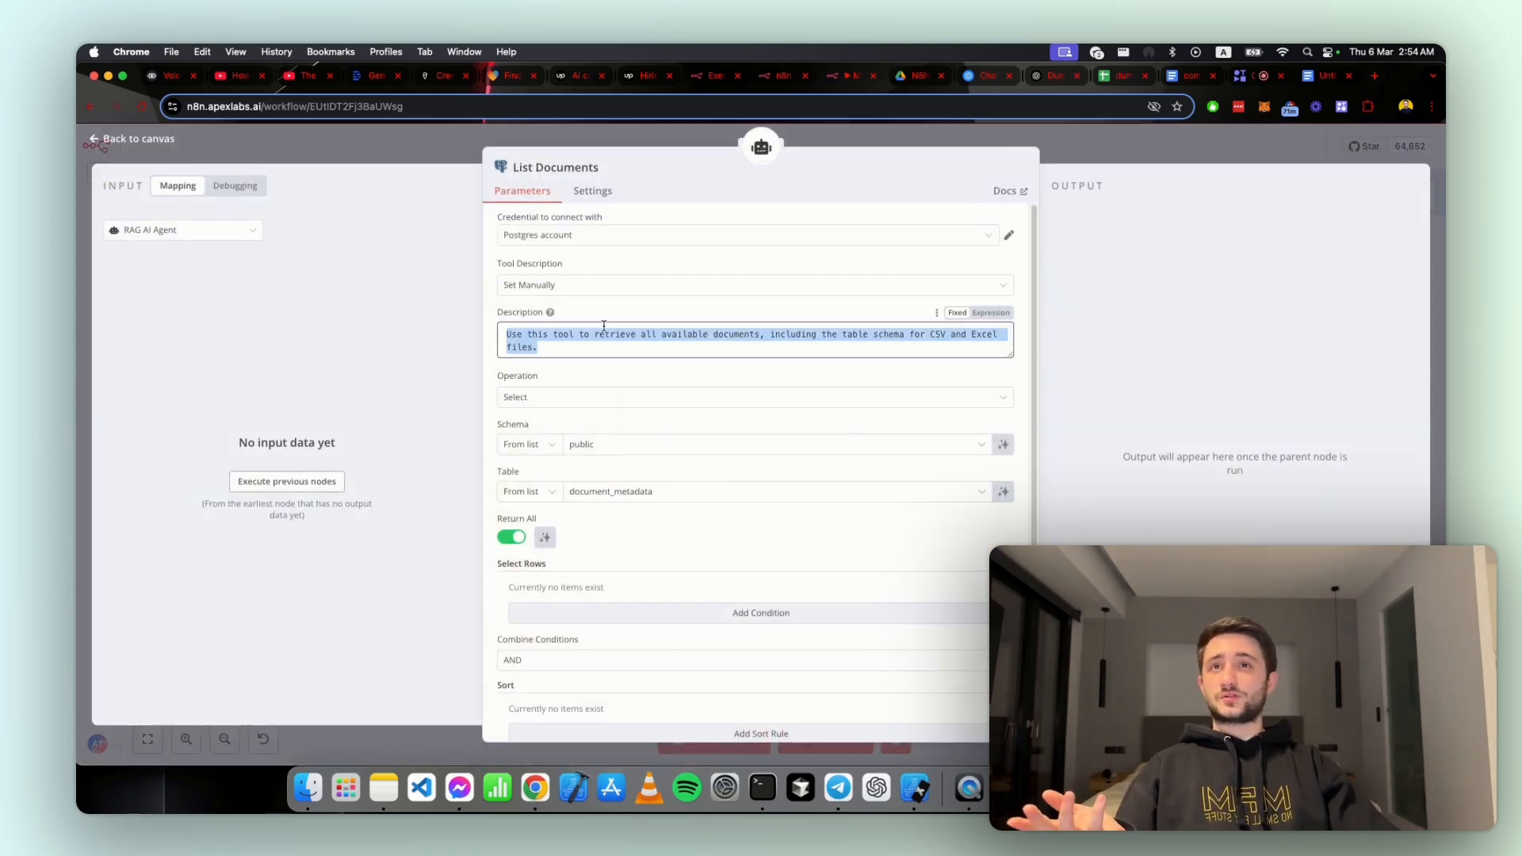
{"action": "left_click", "coordinate": [617, 344]}
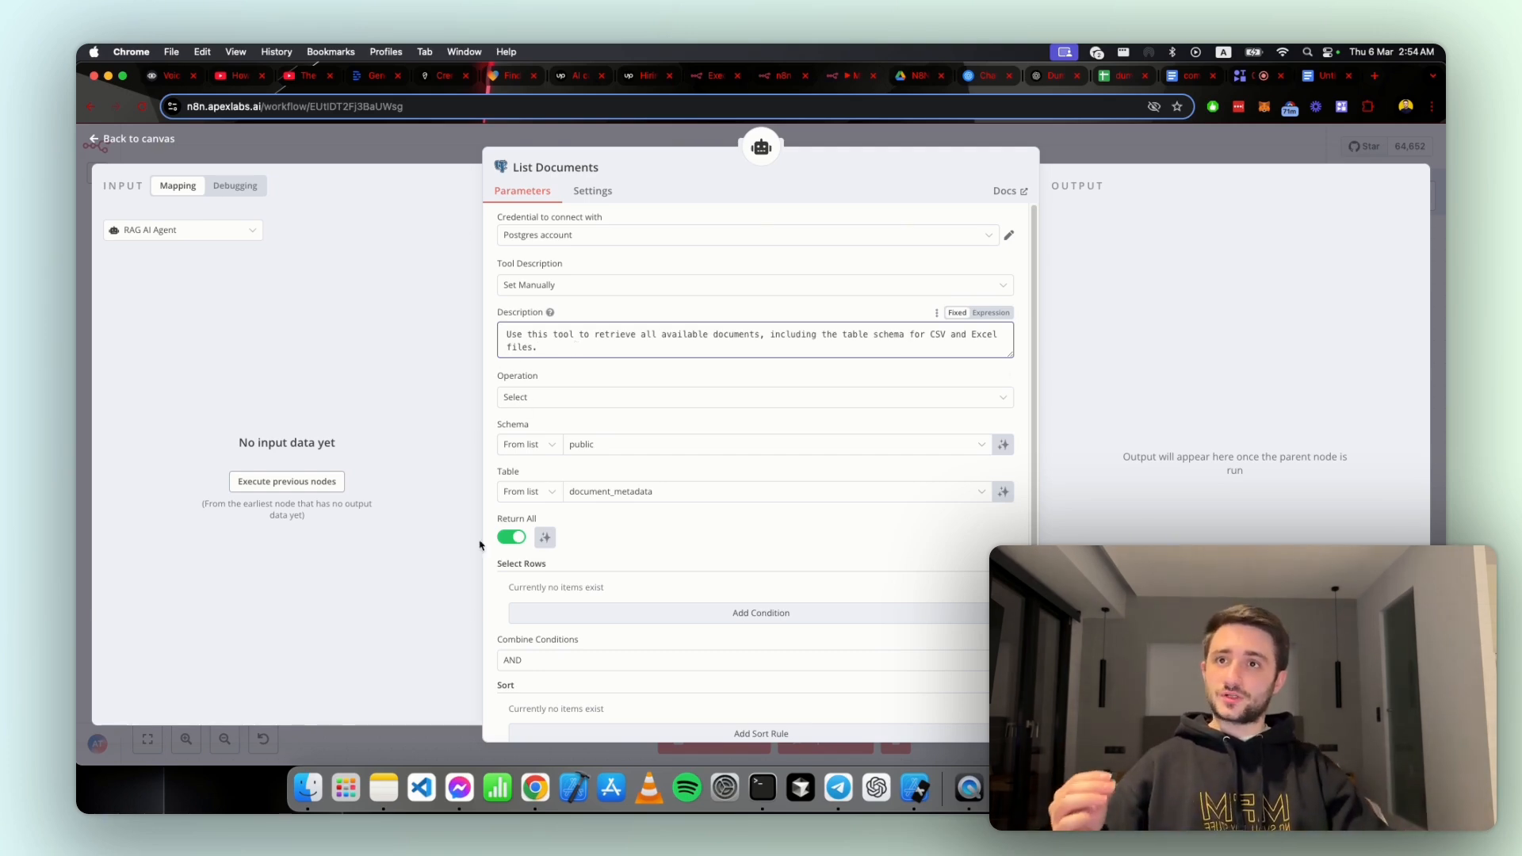
Step: Switch to the dummy-csv spreadsheet in Google Sheets, point out its file title, and return to the List Documents node
{"action": "left_click", "coordinate": [1107, 77]}
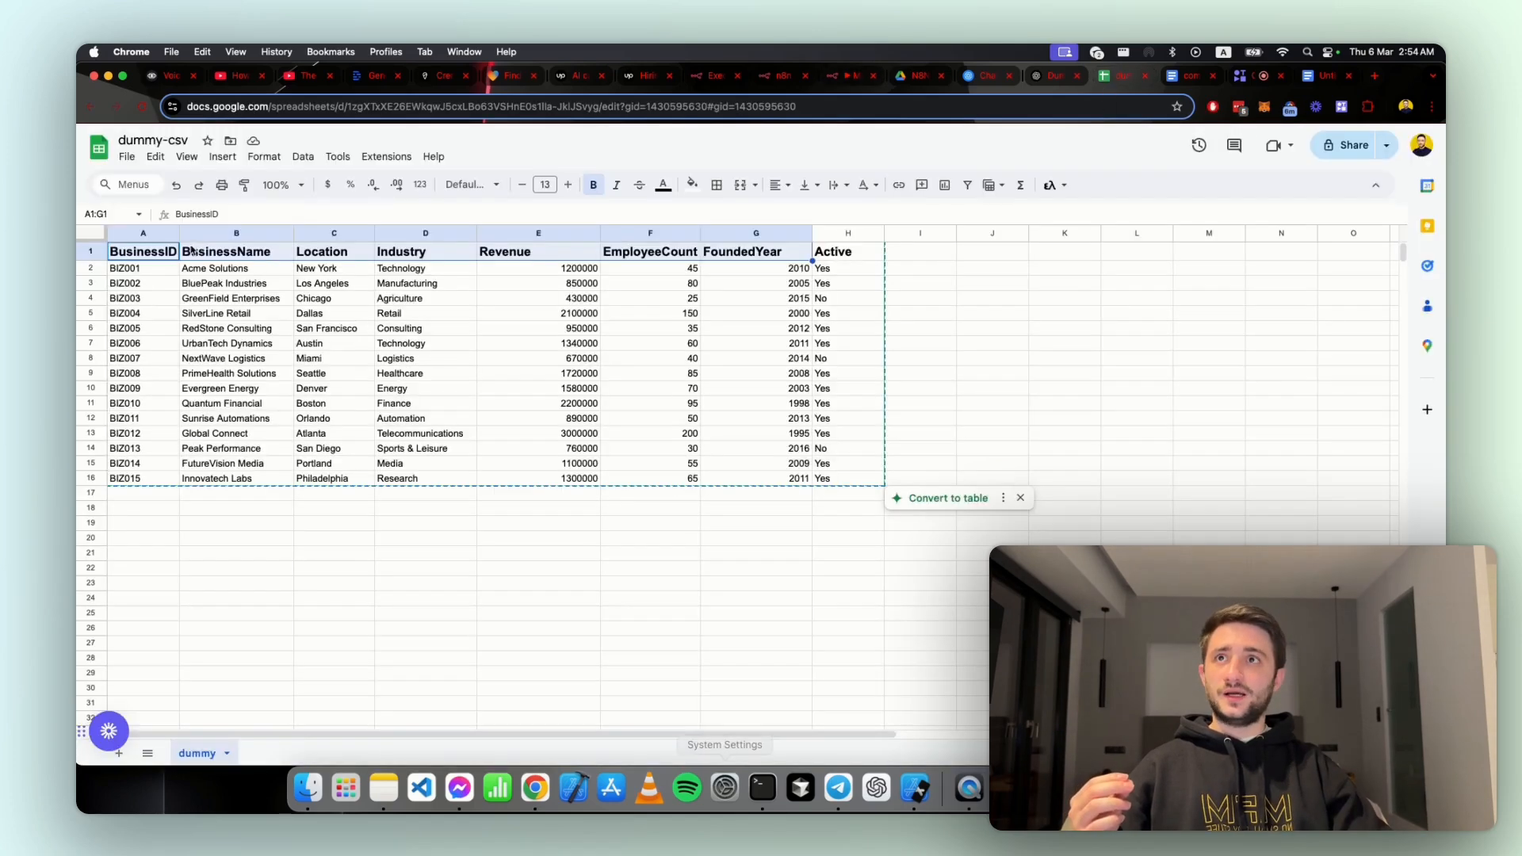
{"action": "left_click", "coordinate": [121, 140]}
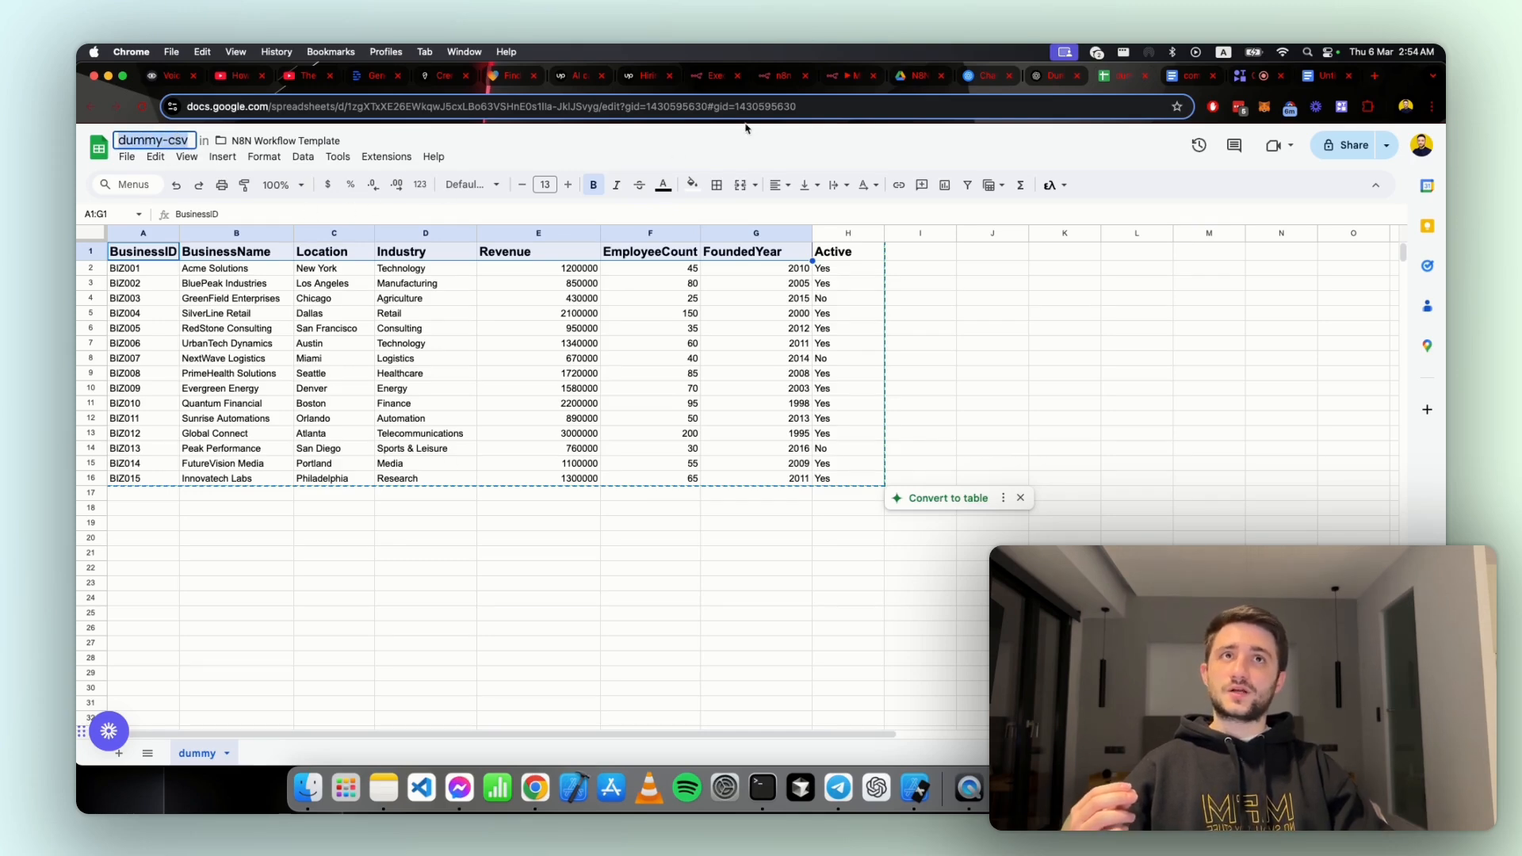
{"action": "left_click", "coordinate": [854, 77]}
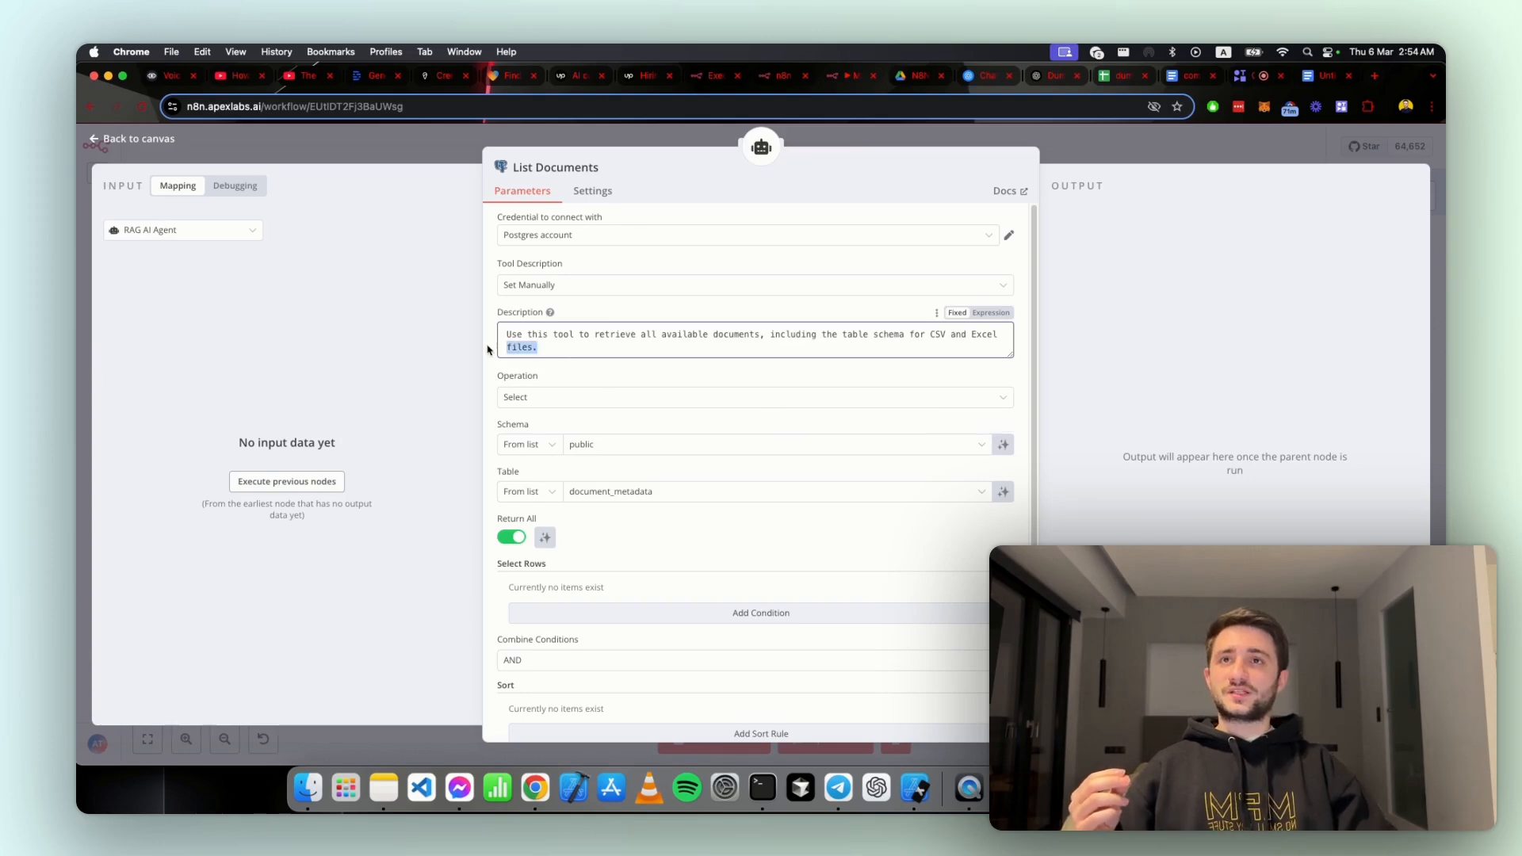
Step: Highlight the document retrieval wording in the List Documents description, review the document_metadata table setting, and close the node
{"action": "left_click_drag", "start_coordinate": [580, 338], "coordinate": [805, 339]}
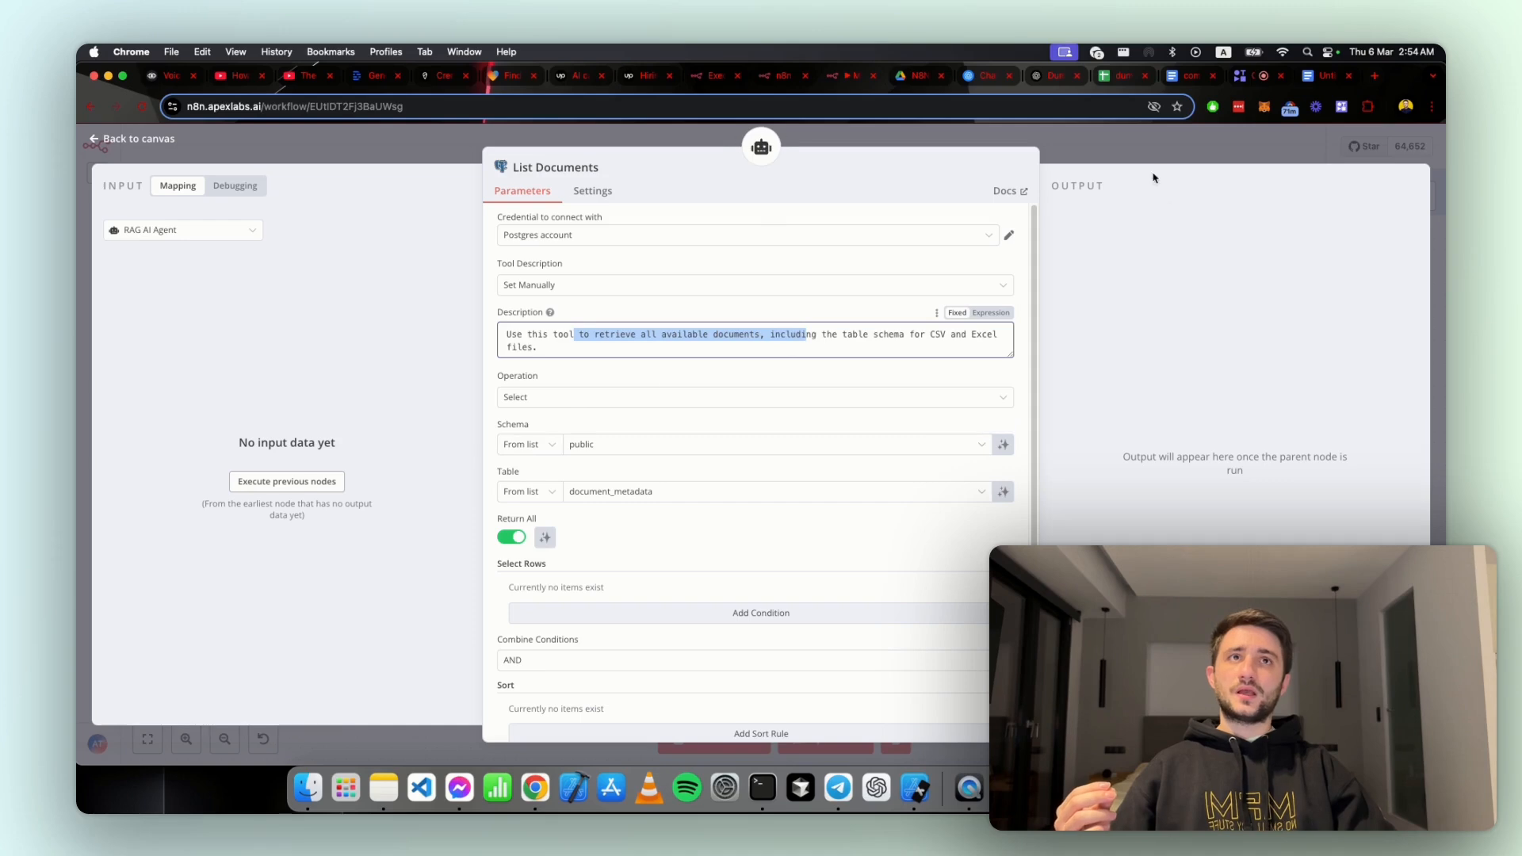
{"action": "scroll", "coordinate": [701, 492], "scroll_direction": "down", "scroll_amount": 3}
{"action": "scroll", "coordinate": [701, 491], "scroll_direction": "up", "scroll_amount": 3}
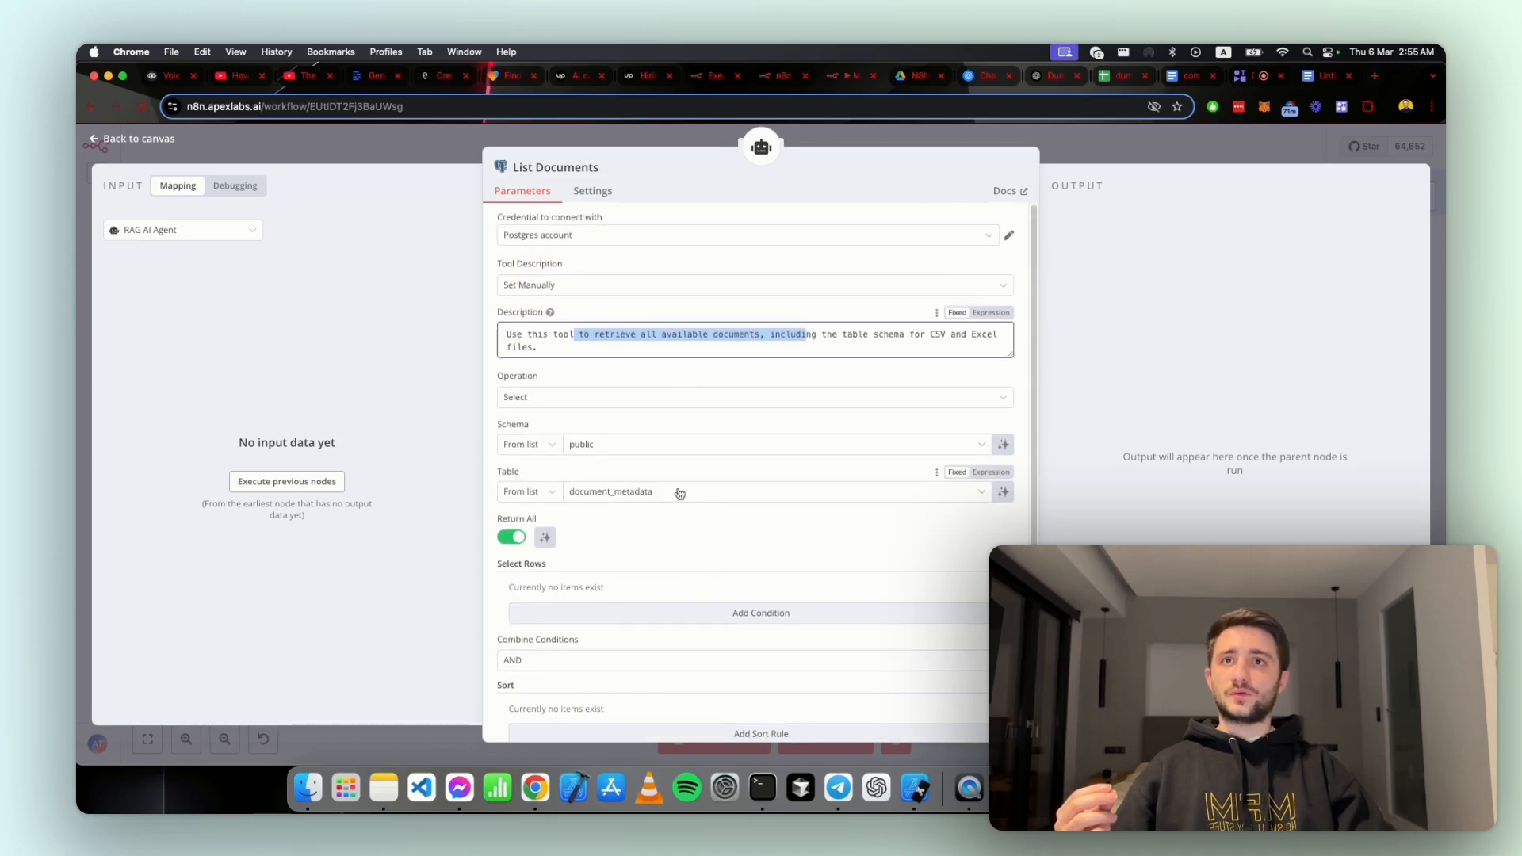
{"action": "left_click", "coordinate": [1079, 155]}
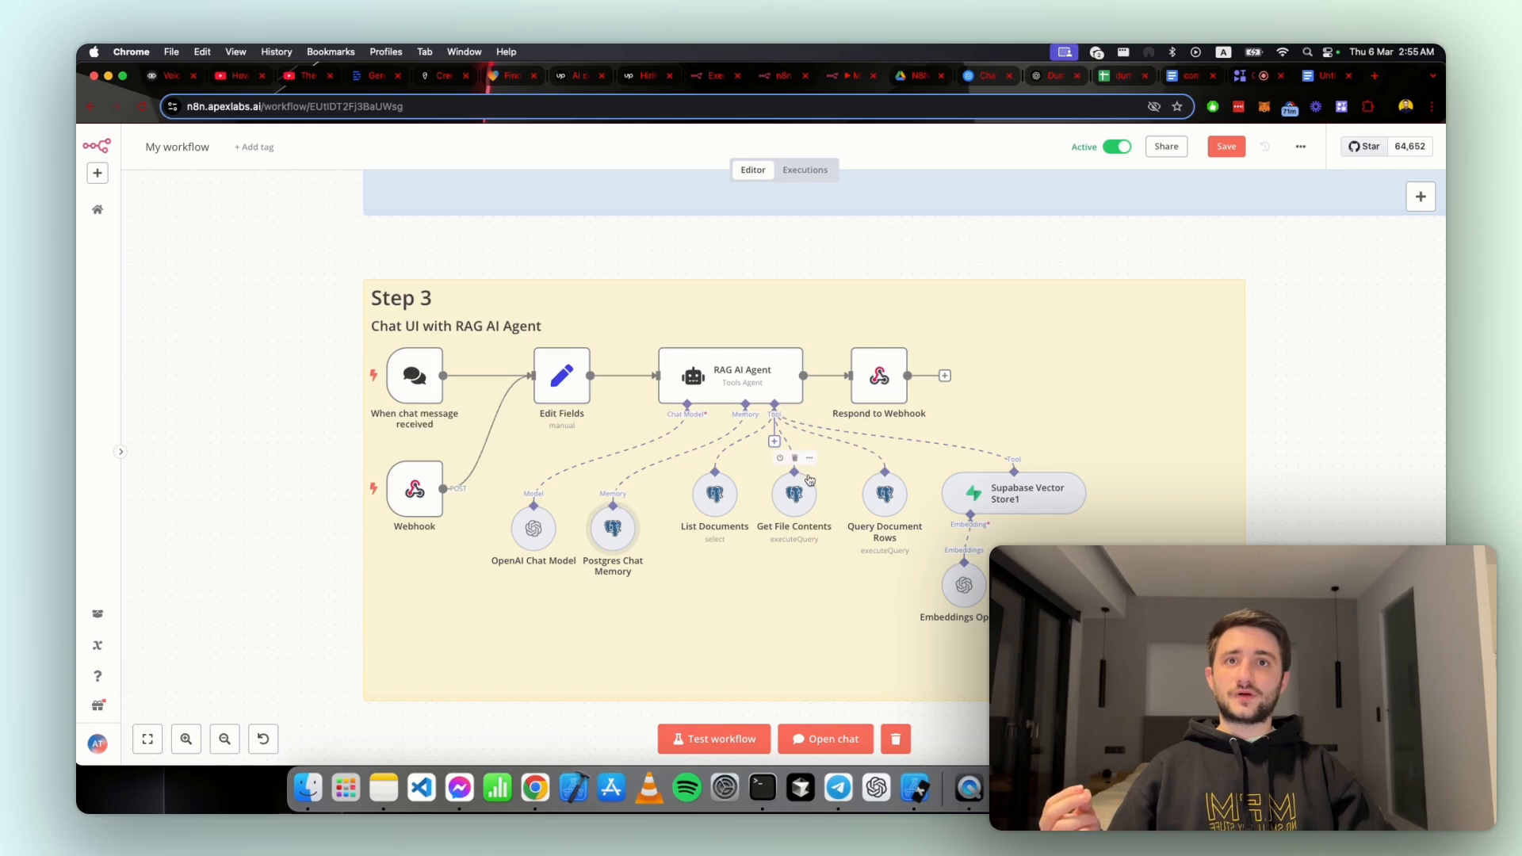
Step: Open the Get File Contents tool node and examine the SQL query that aggregates the document text
{"action": "right_click", "coordinate": [809, 480]}
{"action": "left_click", "coordinate": [823, 480]}
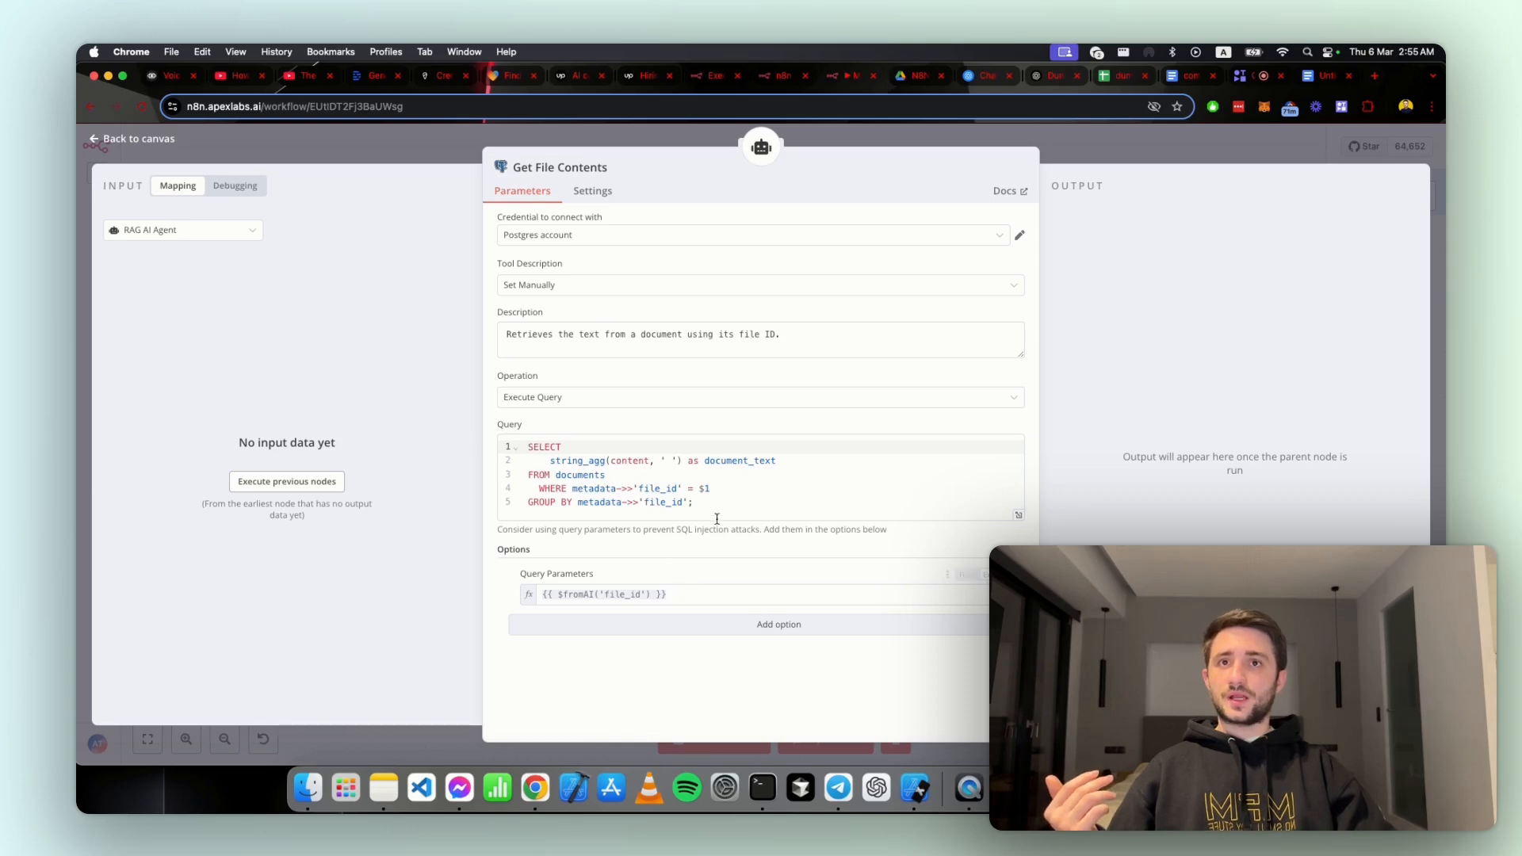
{"action": "left_click_drag", "start_coordinate": [713, 515], "coordinate": [687, 458]}
{"action": "left_click", "coordinate": [686, 429]}
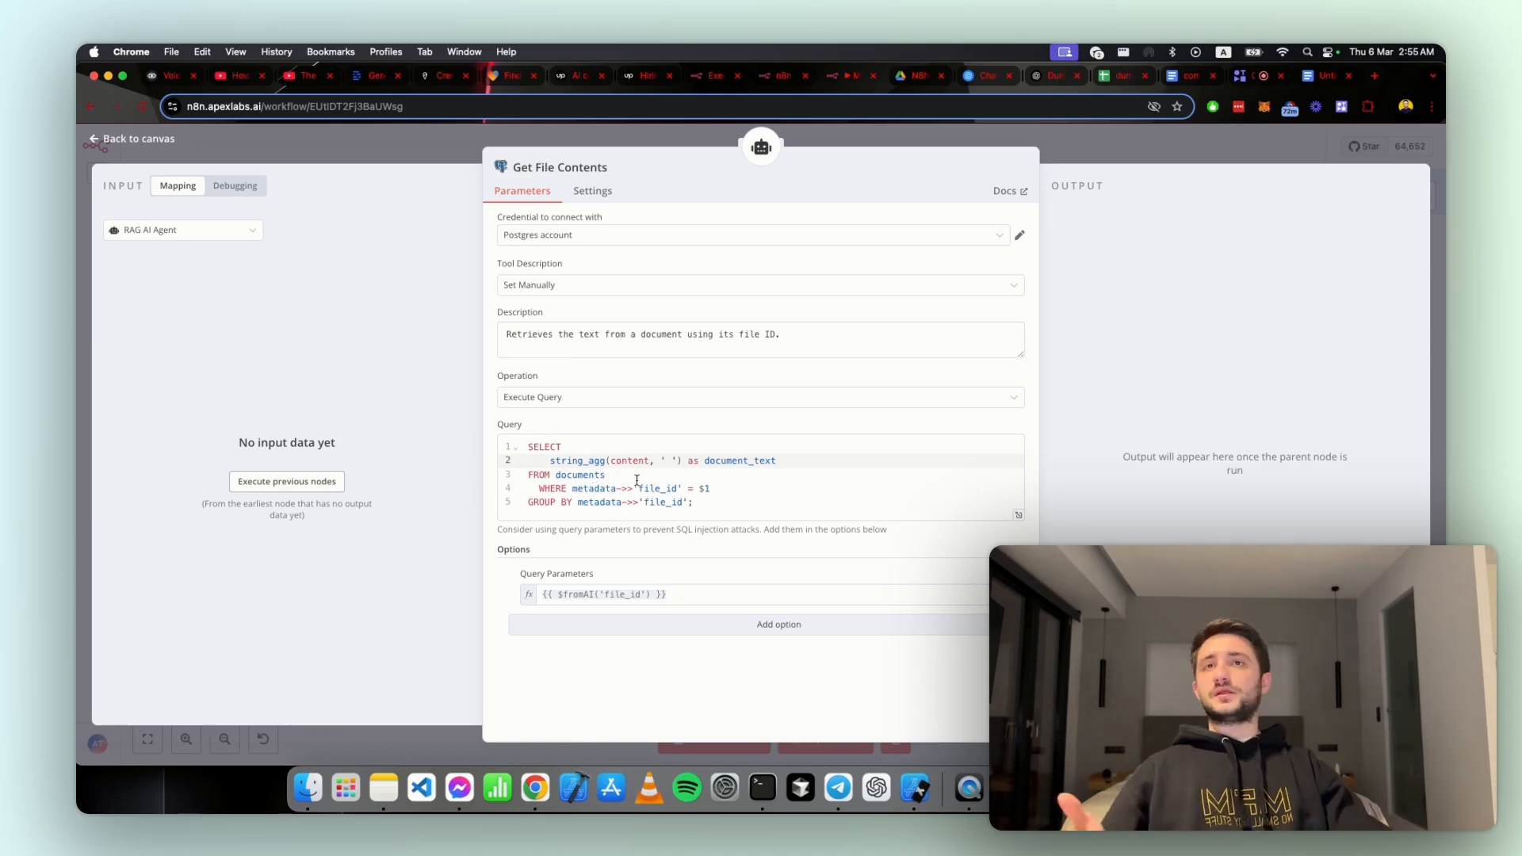
Step: Highlight the Get File Contents description about retrieving text by file ID to read it, and close the node
{"action": "left_click_drag", "start_coordinate": [569, 334], "coordinate": [769, 339]}
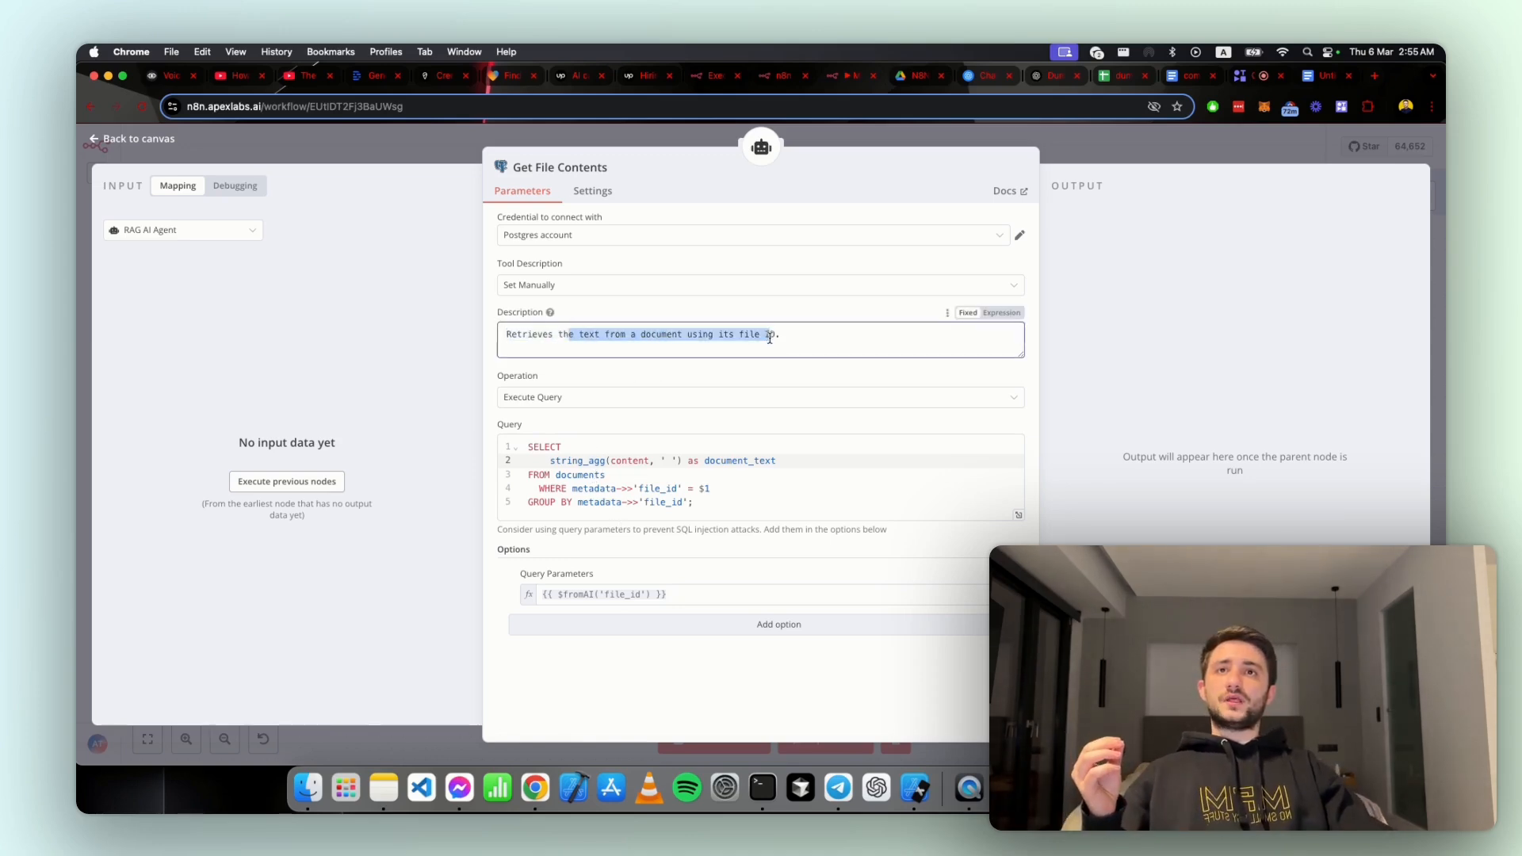
{"action": "left_click", "coordinate": [769, 337]}
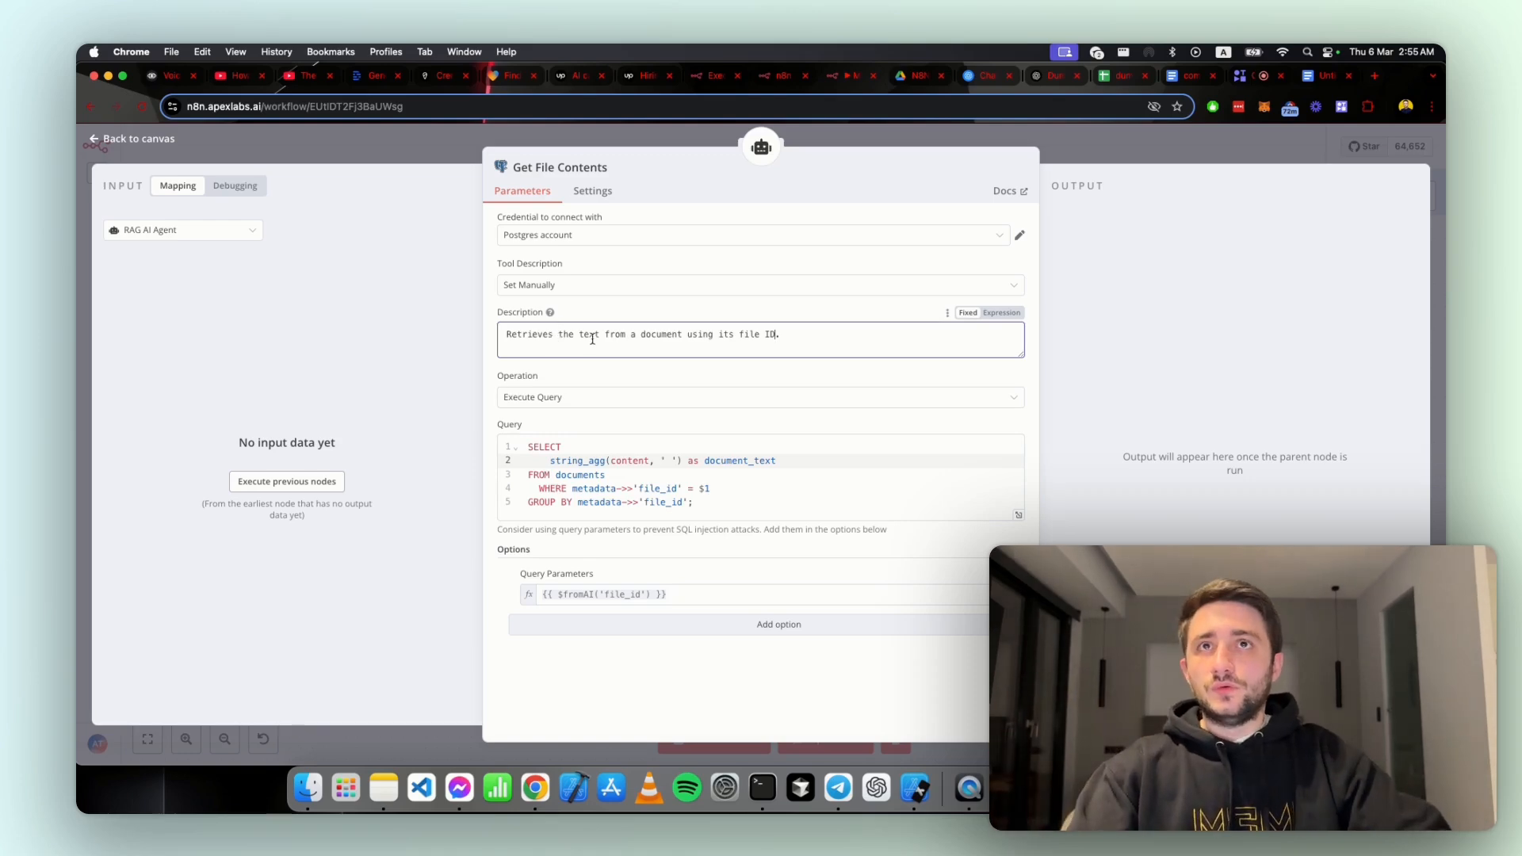
{"action": "left_click_drag", "start_coordinate": [785, 334], "coordinate": [661, 335]}
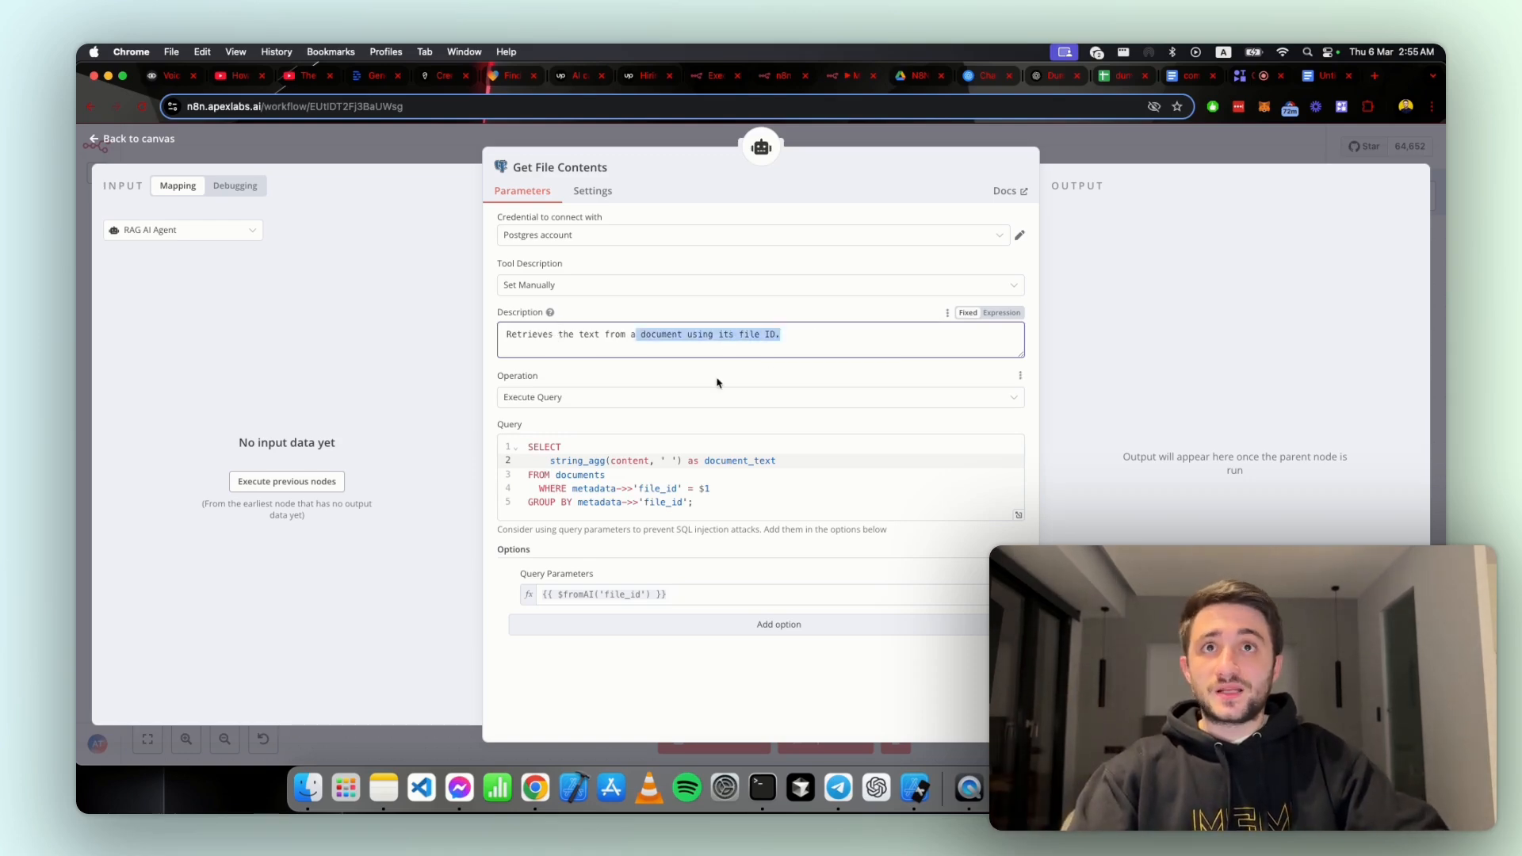
{"action": "left_click", "coordinate": [1090, 153]}
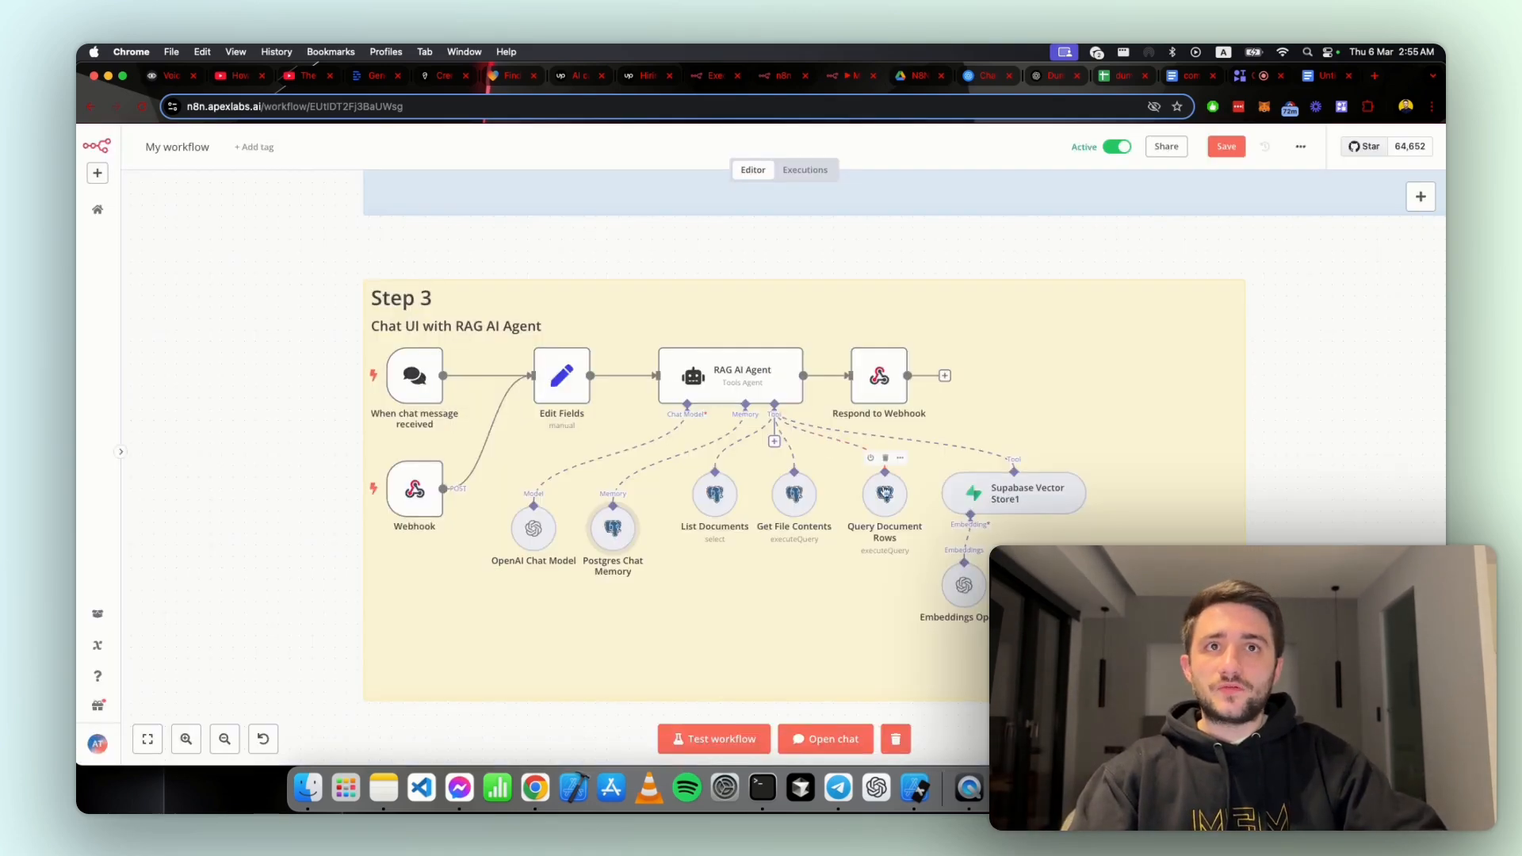
Step: Open the Query Document Rows tool node and enlarge its description field to read more of the text
{"action": "left_click", "coordinate": [900, 459]}
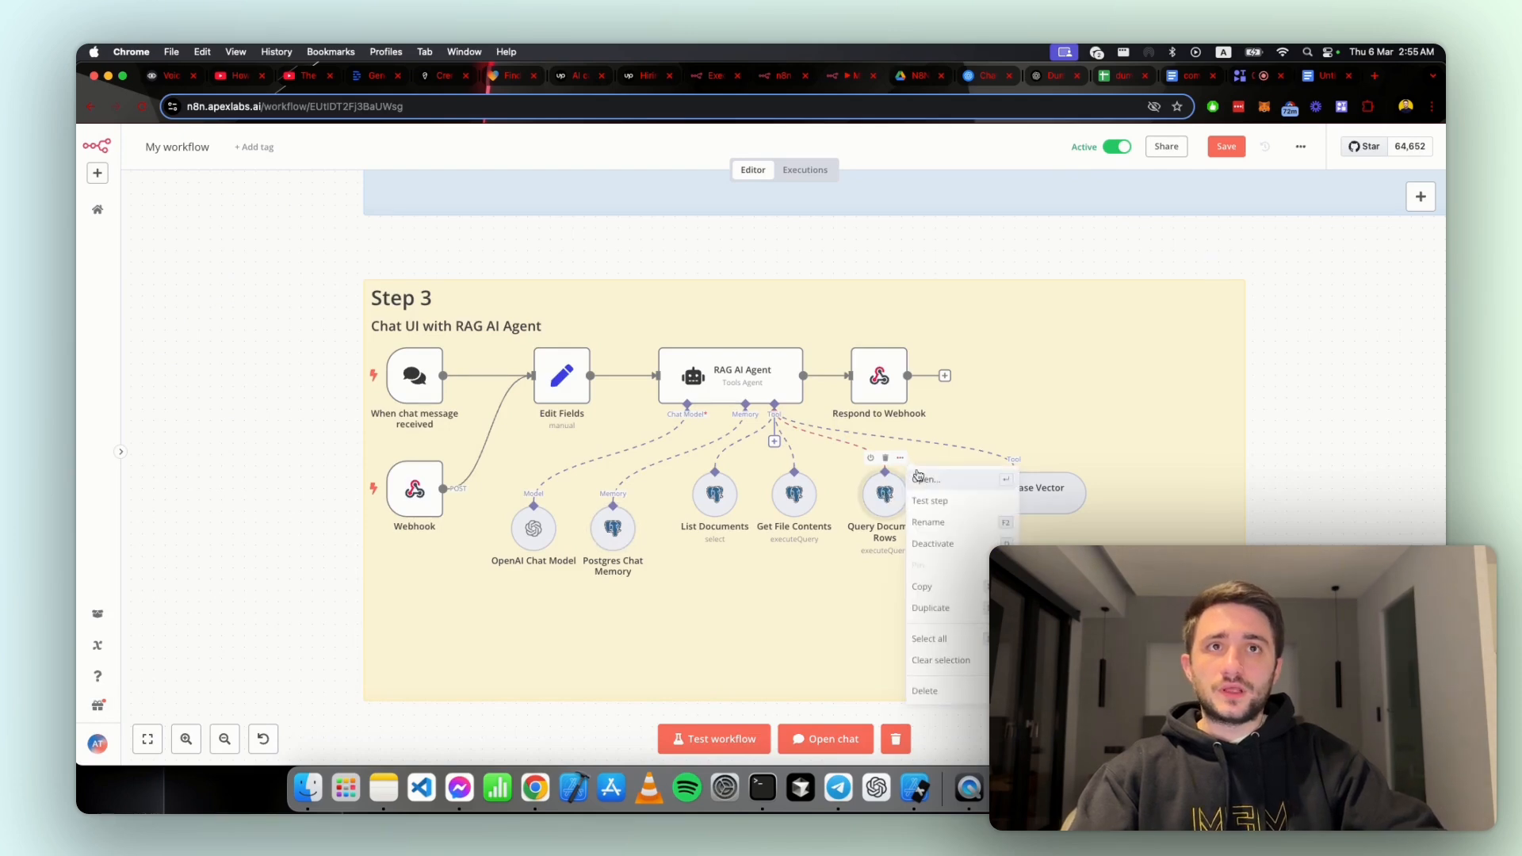
{"action": "left_click", "coordinate": [922, 480]}
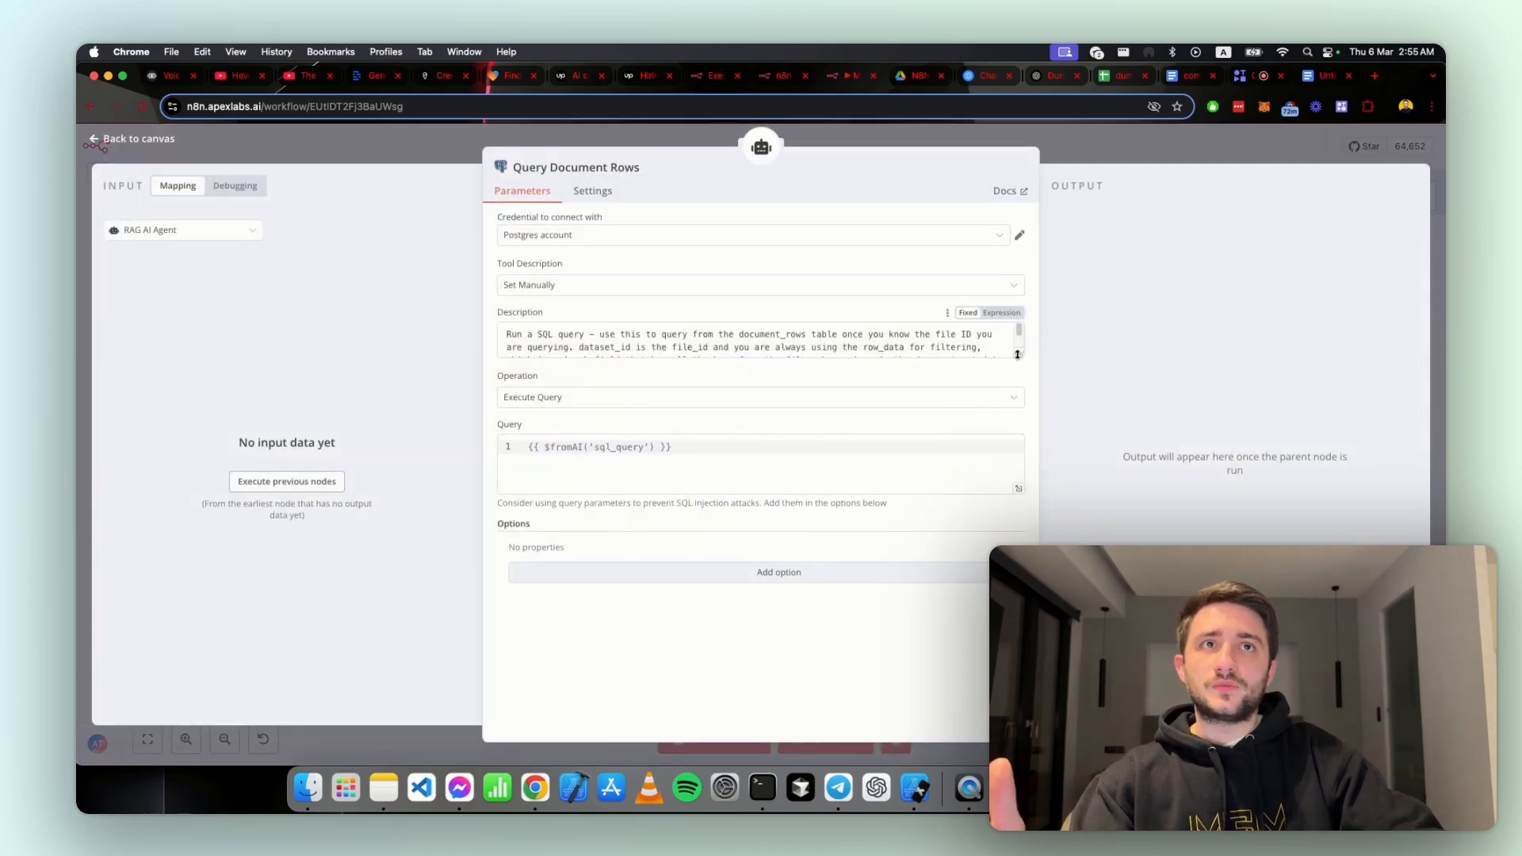
{"action": "left_click_drag", "start_coordinate": [1022, 365], "coordinate": [1011, 500]}
{"action": "left_click", "coordinate": [615, 389]}
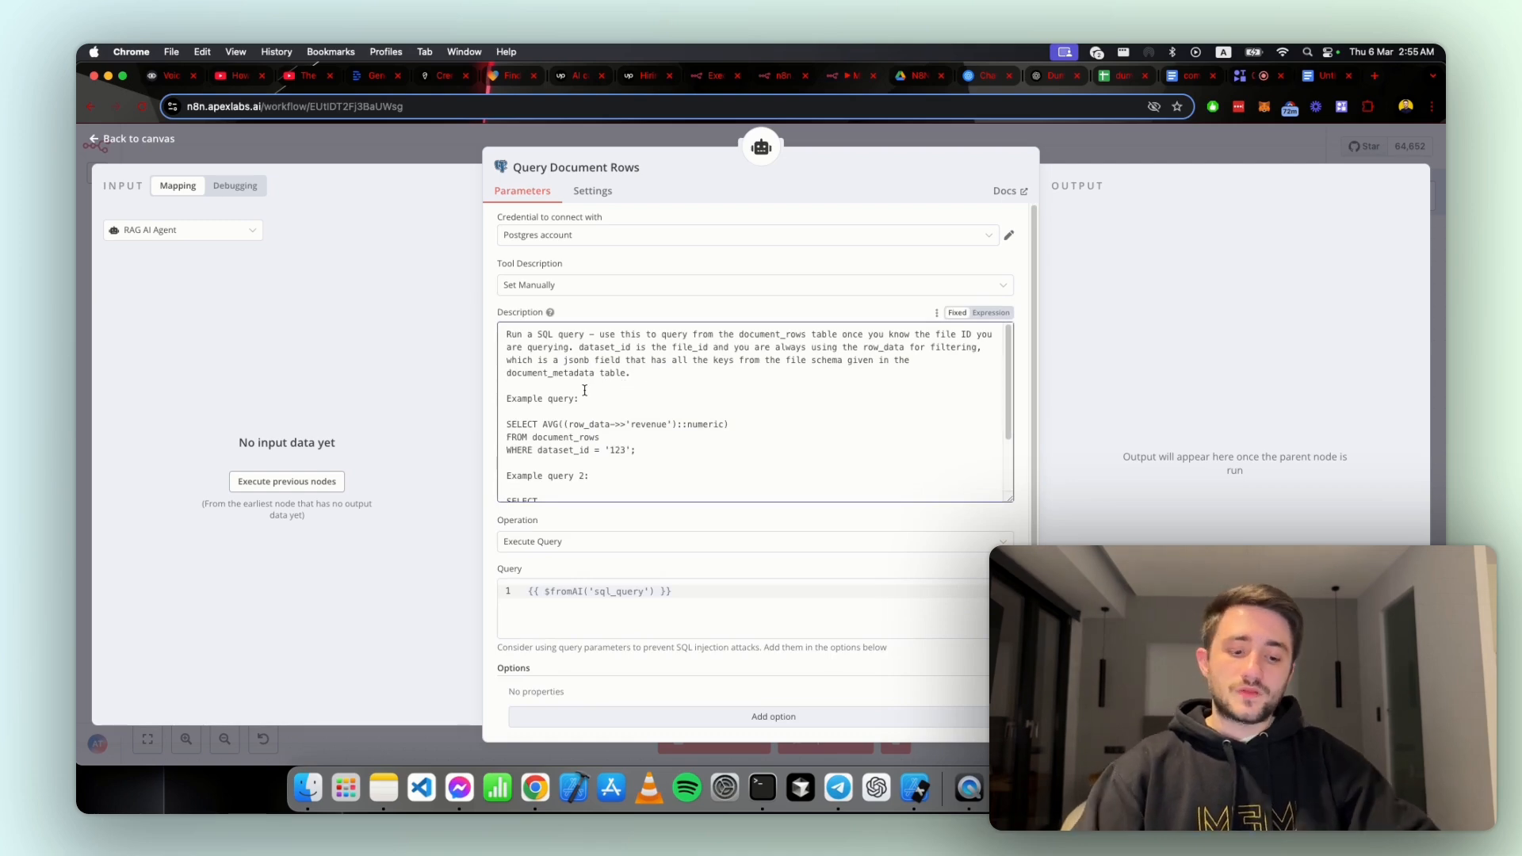
Step: Place the workflow beside the Supabase table editor to view the document_rows table, and restore the workflow to full width
{"action": "key", "text": "ctrl+alt+Left"}
{"action": "left_click", "coordinate": [830, 344]}
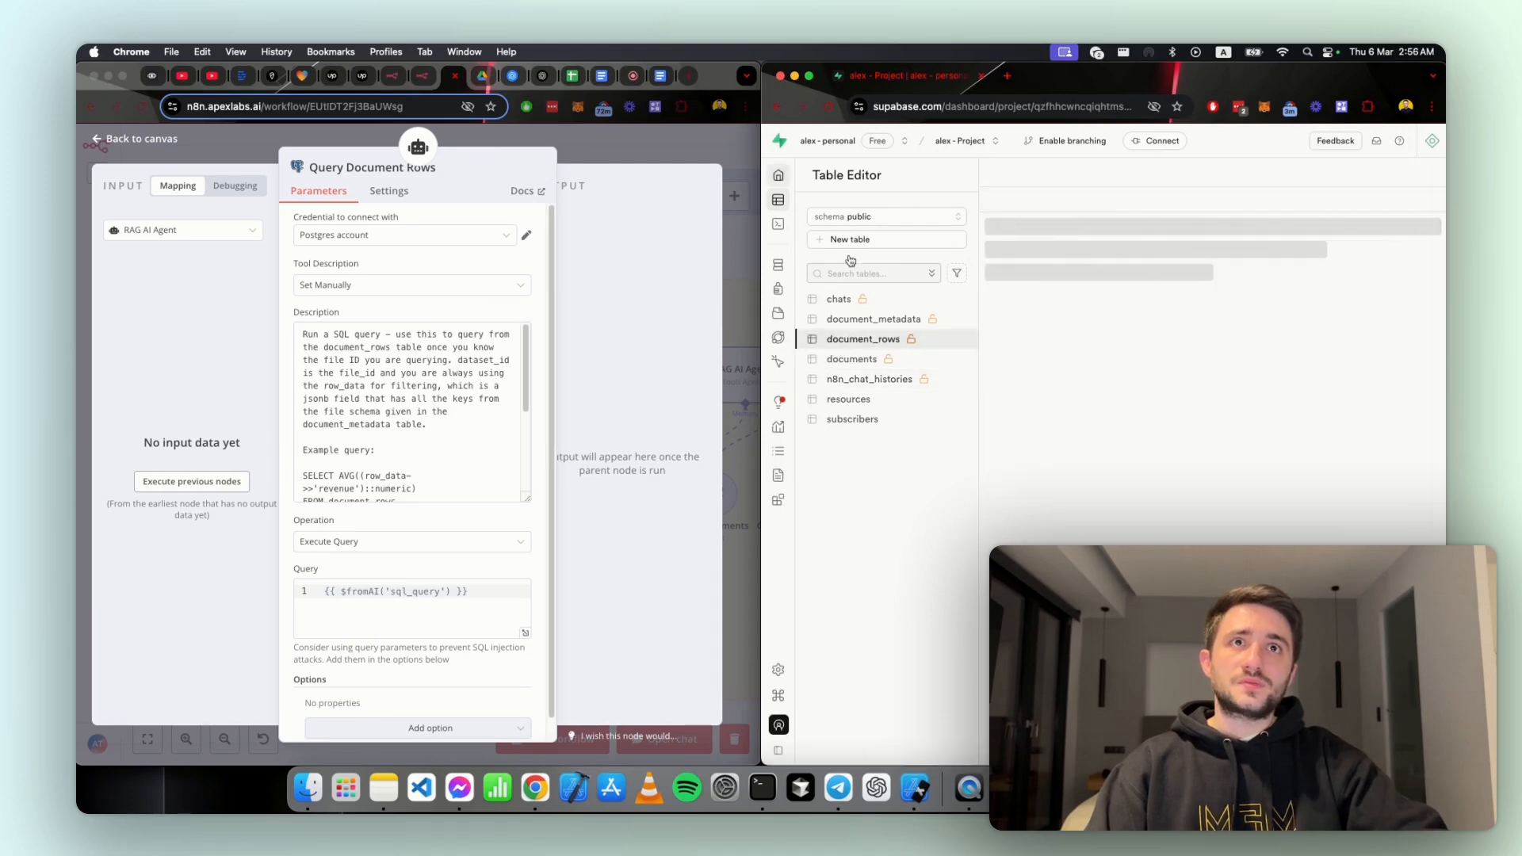
{"action": "double_click", "coordinate": [719, 78]}
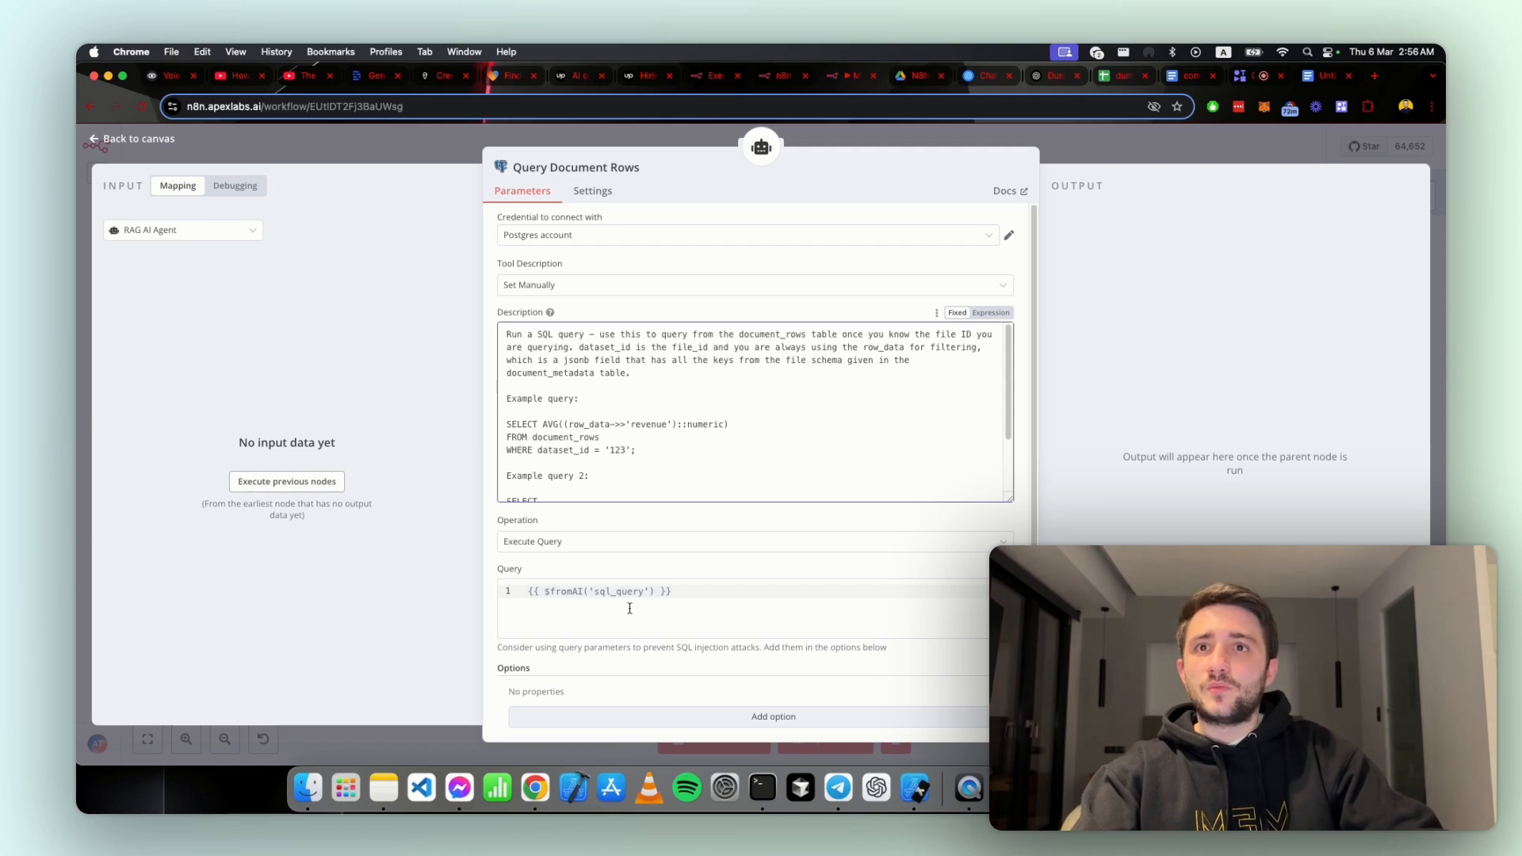
Step: Read through the Query Document Rows description and highlight the words about knowing the file ID
{"action": "scroll", "coordinate": [642, 591], "scroll_direction": "down", "scroll_amount": 1}
{"action": "scroll", "coordinate": [639, 590], "scroll_direction": "up", "scroll_amount": 1}
{"action": "scroll", "coordinate": [608, 482], "scroll_direction": "down", "scroll_amount": 1}
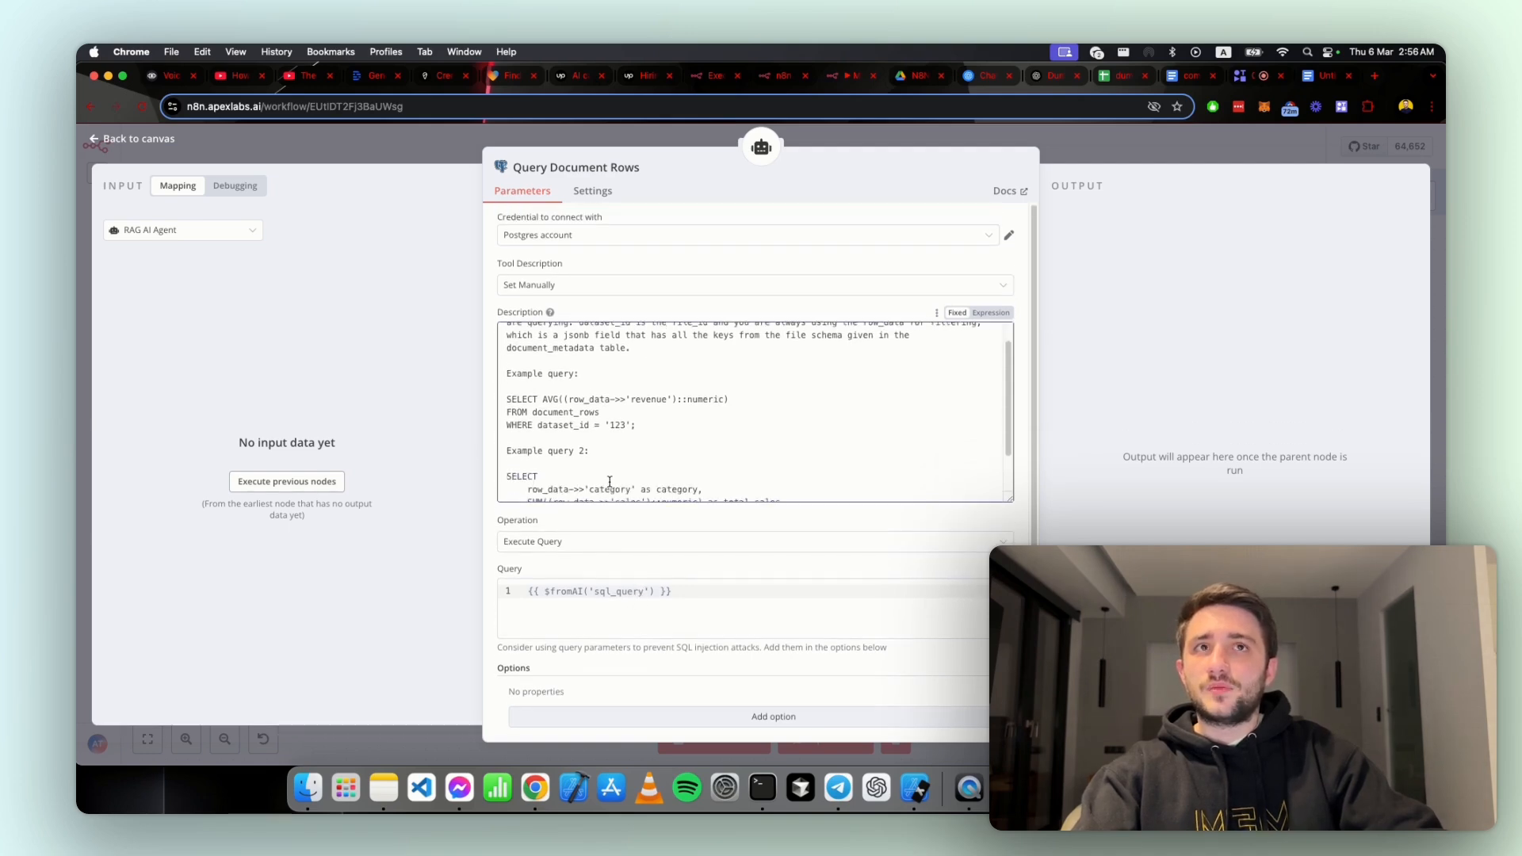
{"action": "scroll", "coordinate": [608, 482], "scroll_direction": "up", "scroll_amount": 1}
{"action": "left_click_drag", "start_coordinate": [936, 337], "coordinate": [988, 331]}
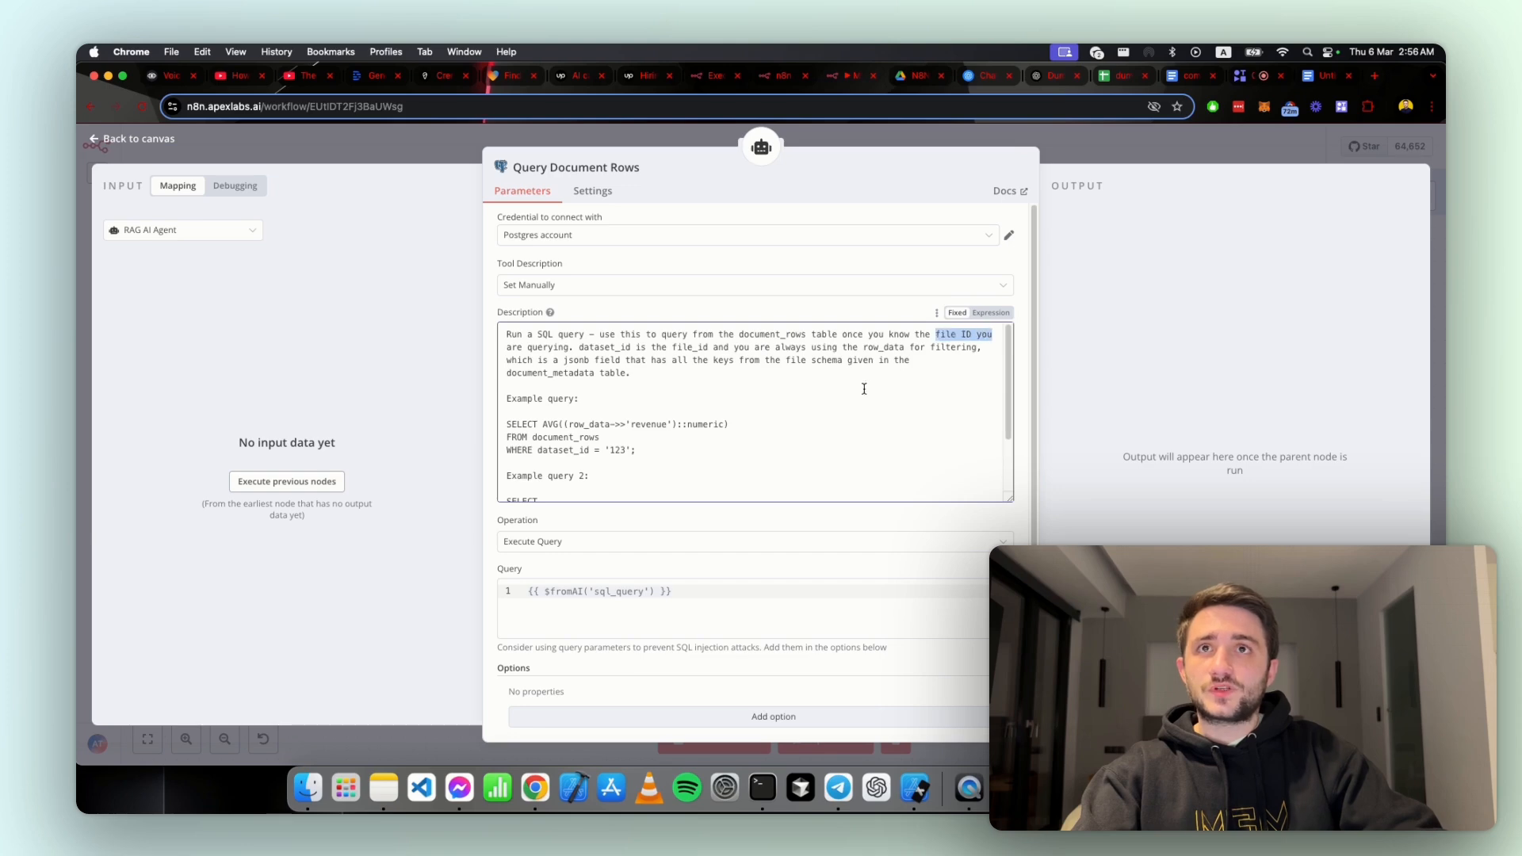
{"action": "scroll", "coordinate": [796, 415], "scroll_direction": "down", "scroll_amount": 2}
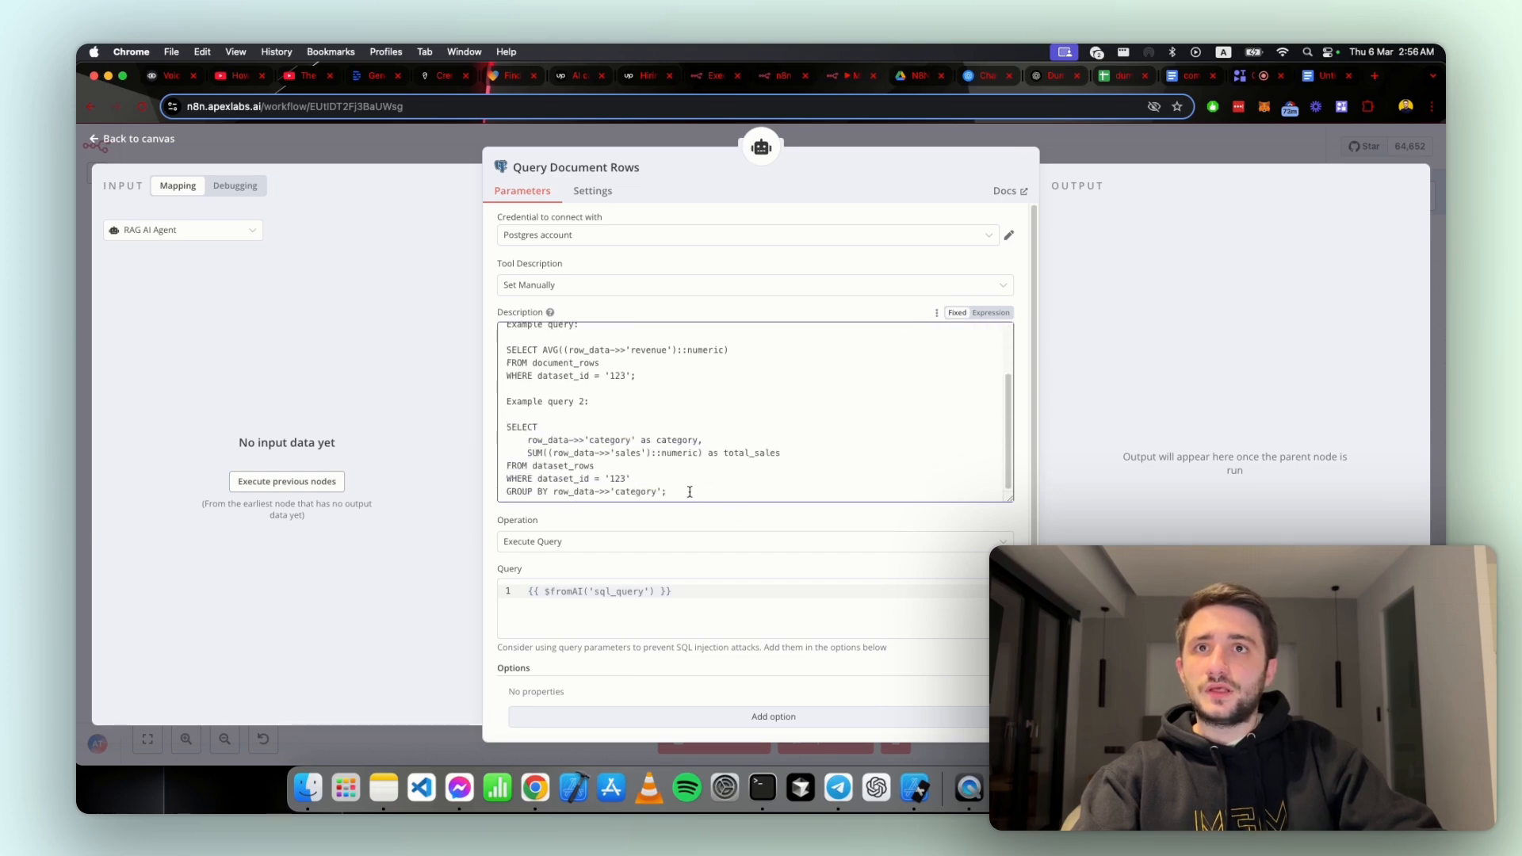
Step: Highlight the second example query in the Query Document Rows description, review the examples, and close the node
{"action": "left_click_drag", "start_coordinate": [691, 495], "coordinate": [670, 426]}
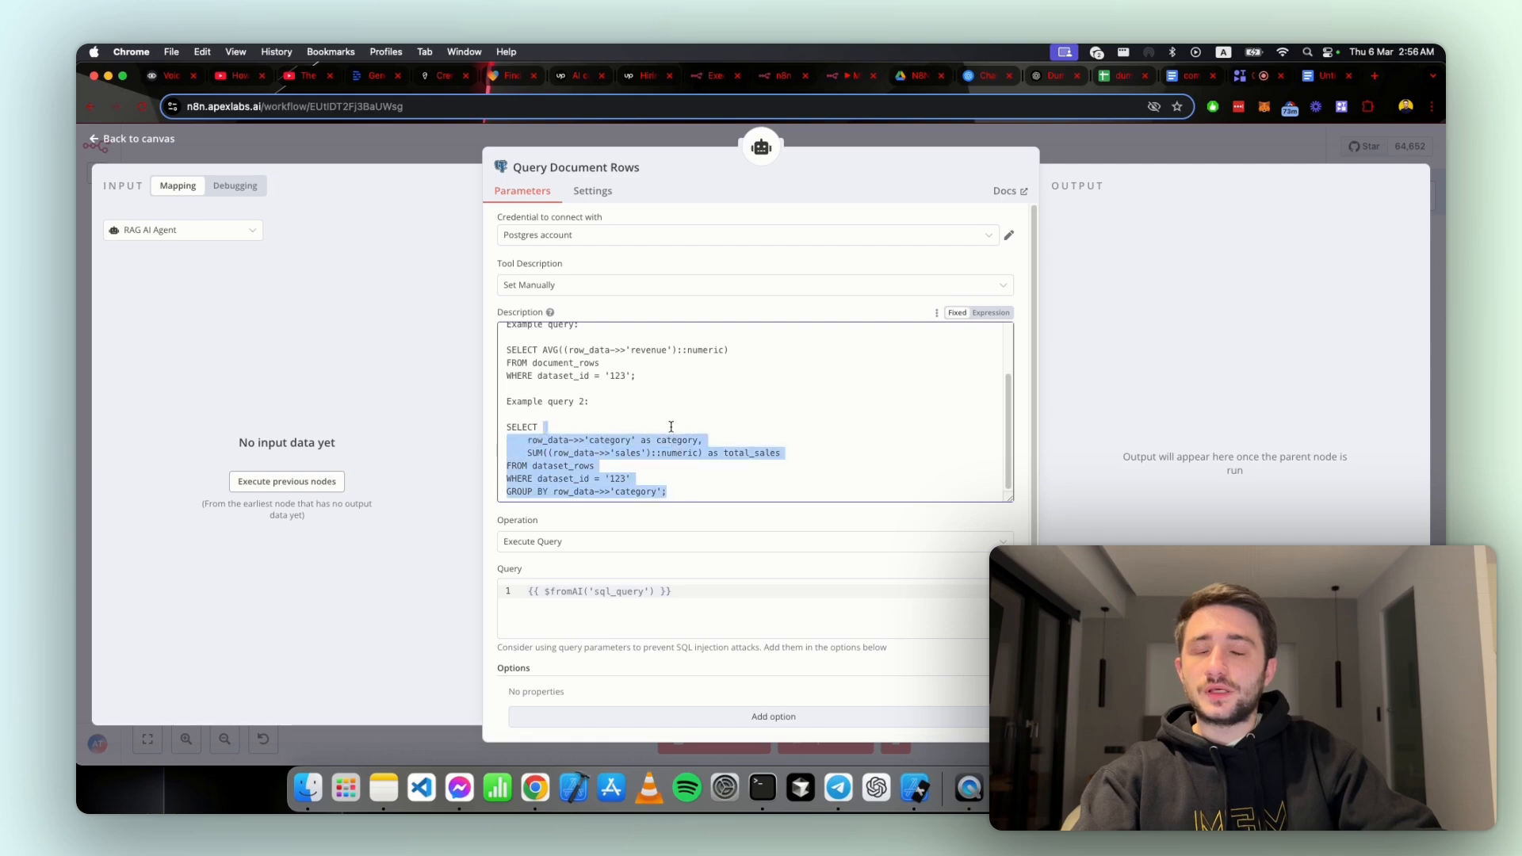
{"action": "left_click", "coordinate": [671, 423]}
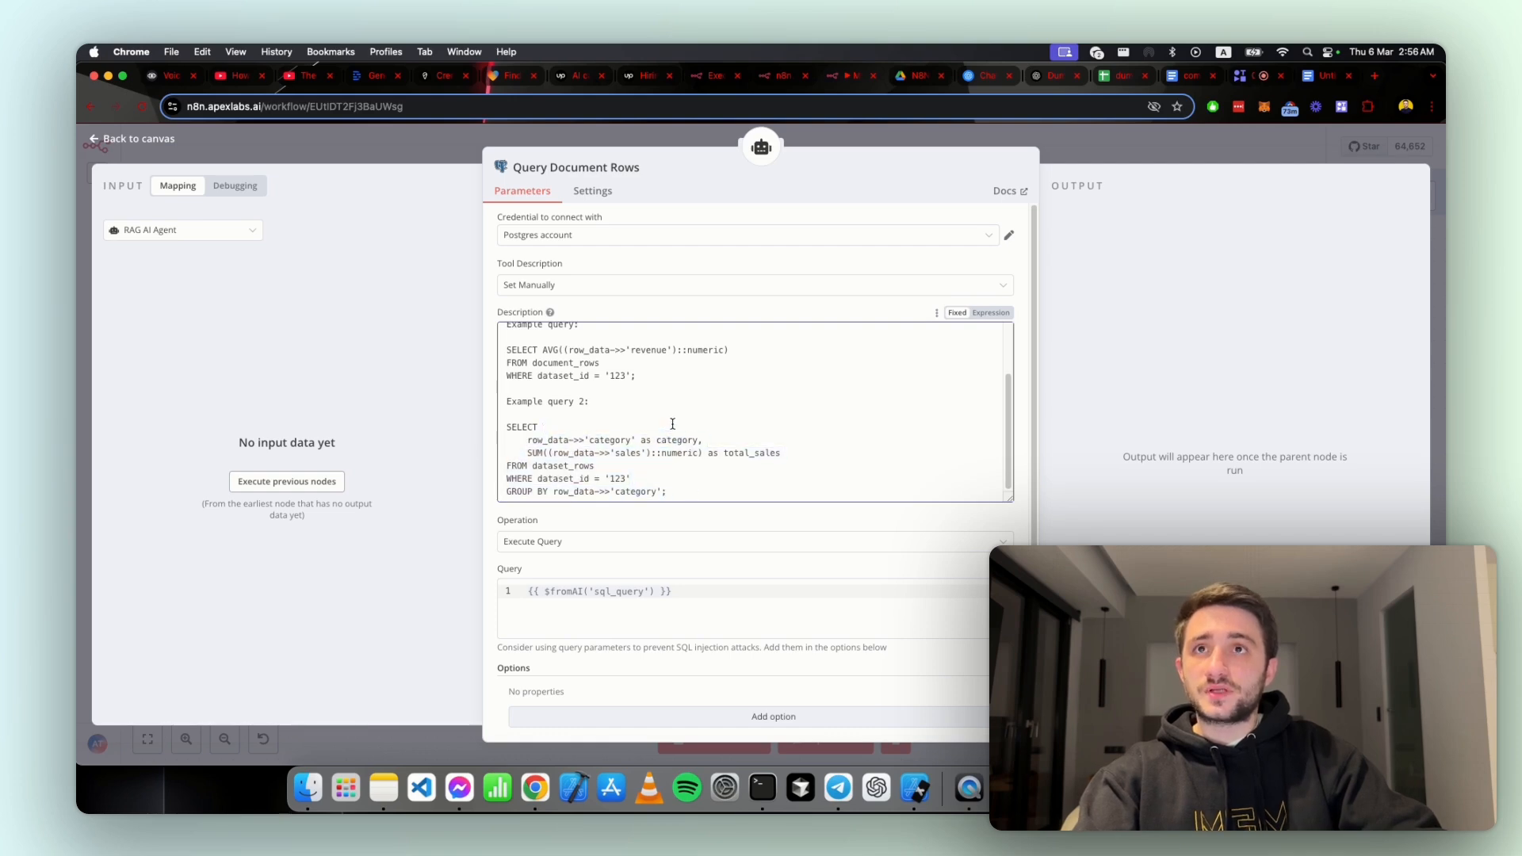
{"action": "scroll", "coordinate": [670, 426], "scroll_direction": "up", "scroll_amount": 1}
{"action": "scroll", "coordinate": [668, 414], "scroll_direction": "down", "scroll_amount": 1}
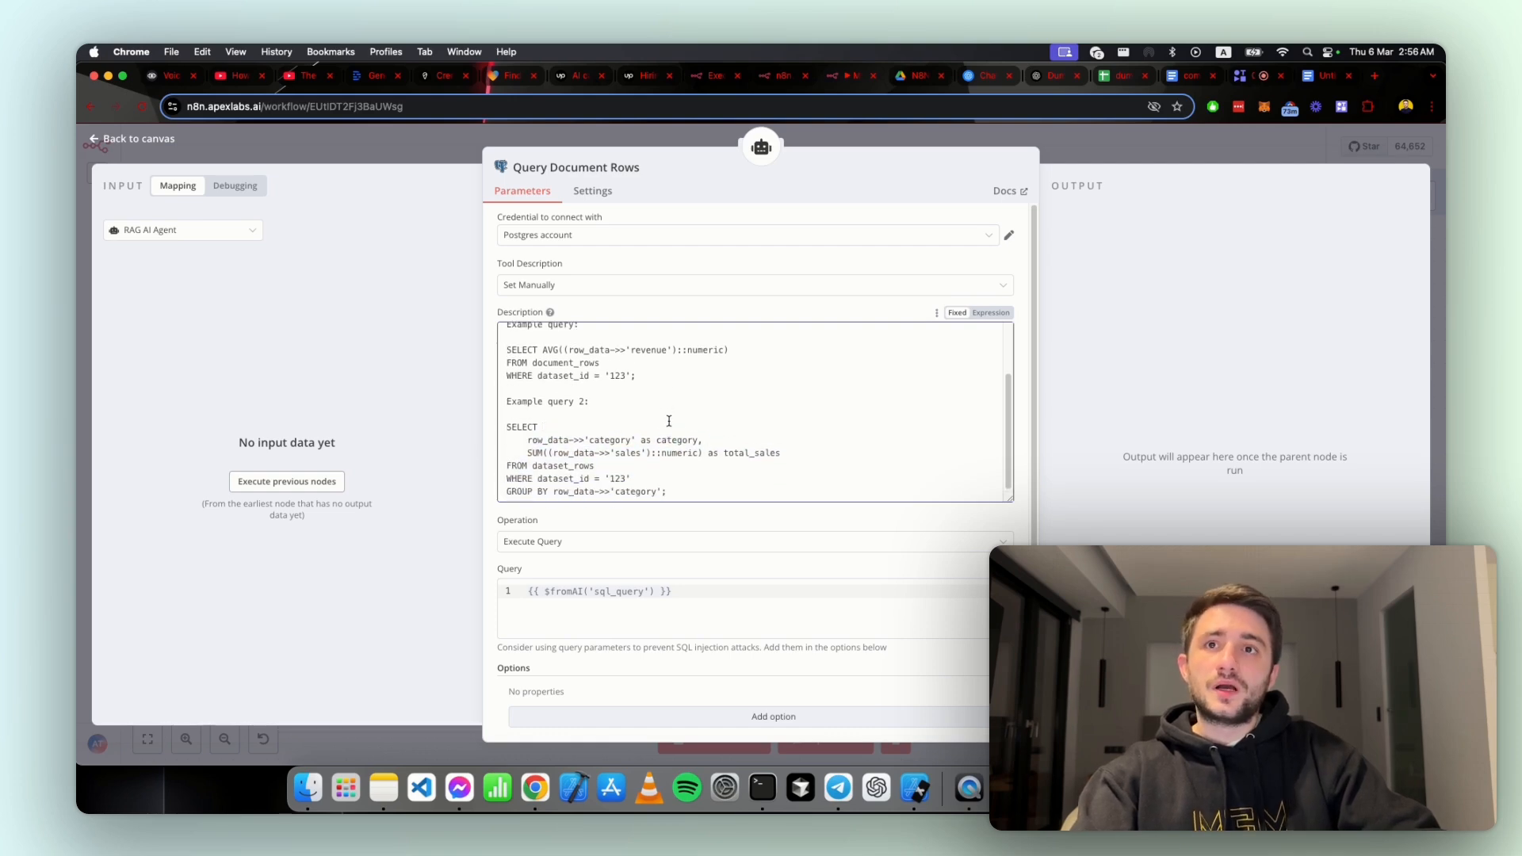
{"action": "left_click", "coordinate": [1097, 155]}
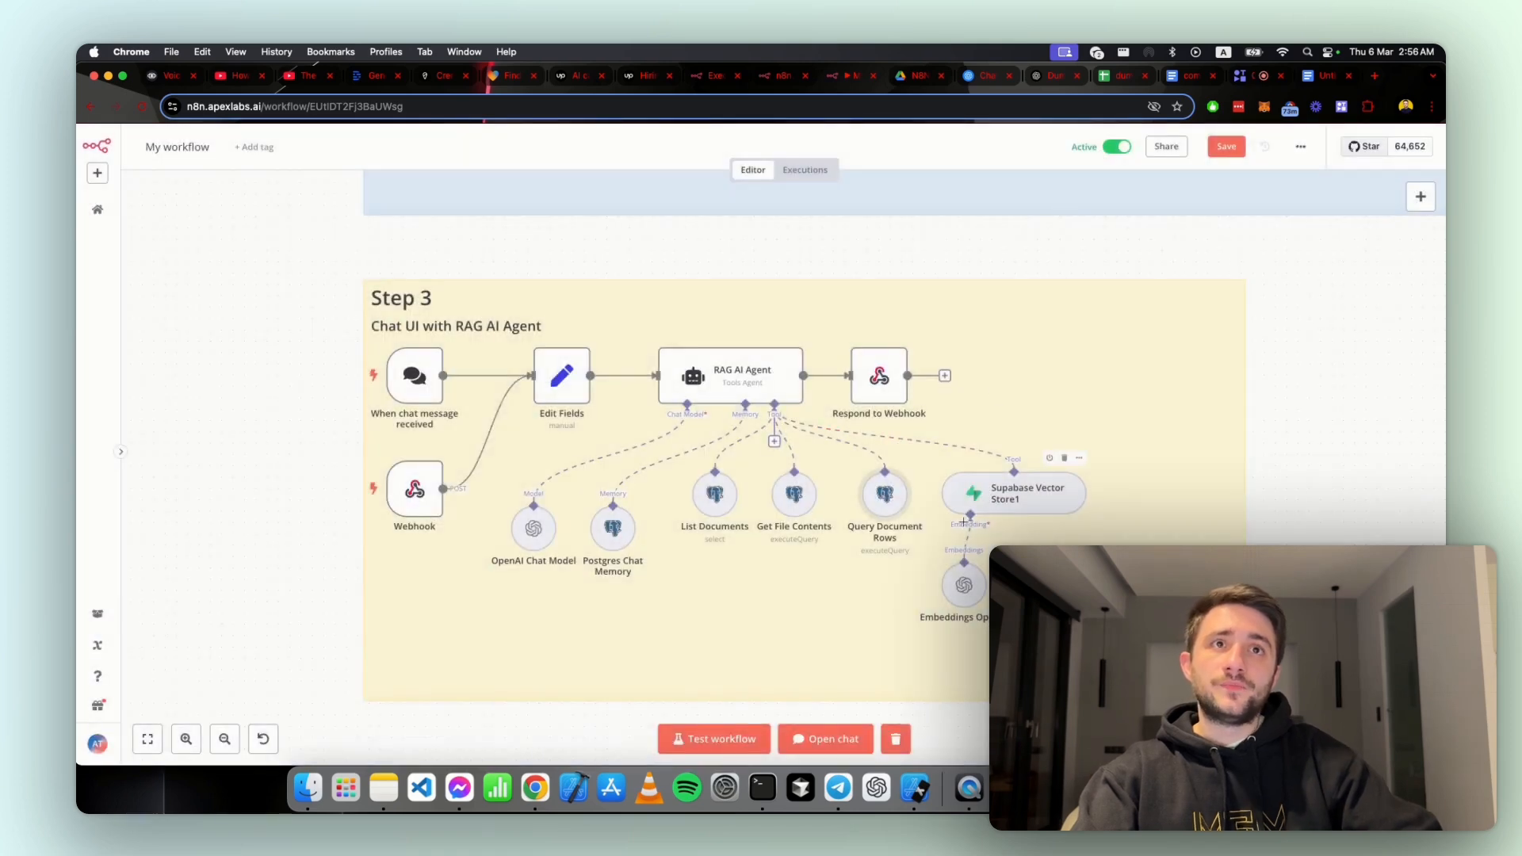
Step: Open the Supabase Vector Store1 node and inspect its retrieval Limit setting without changing it
{"action": "left_click", "coordinate": [1077, 458]}
{"action": "left_click", "coordinate": [1091, 477]}
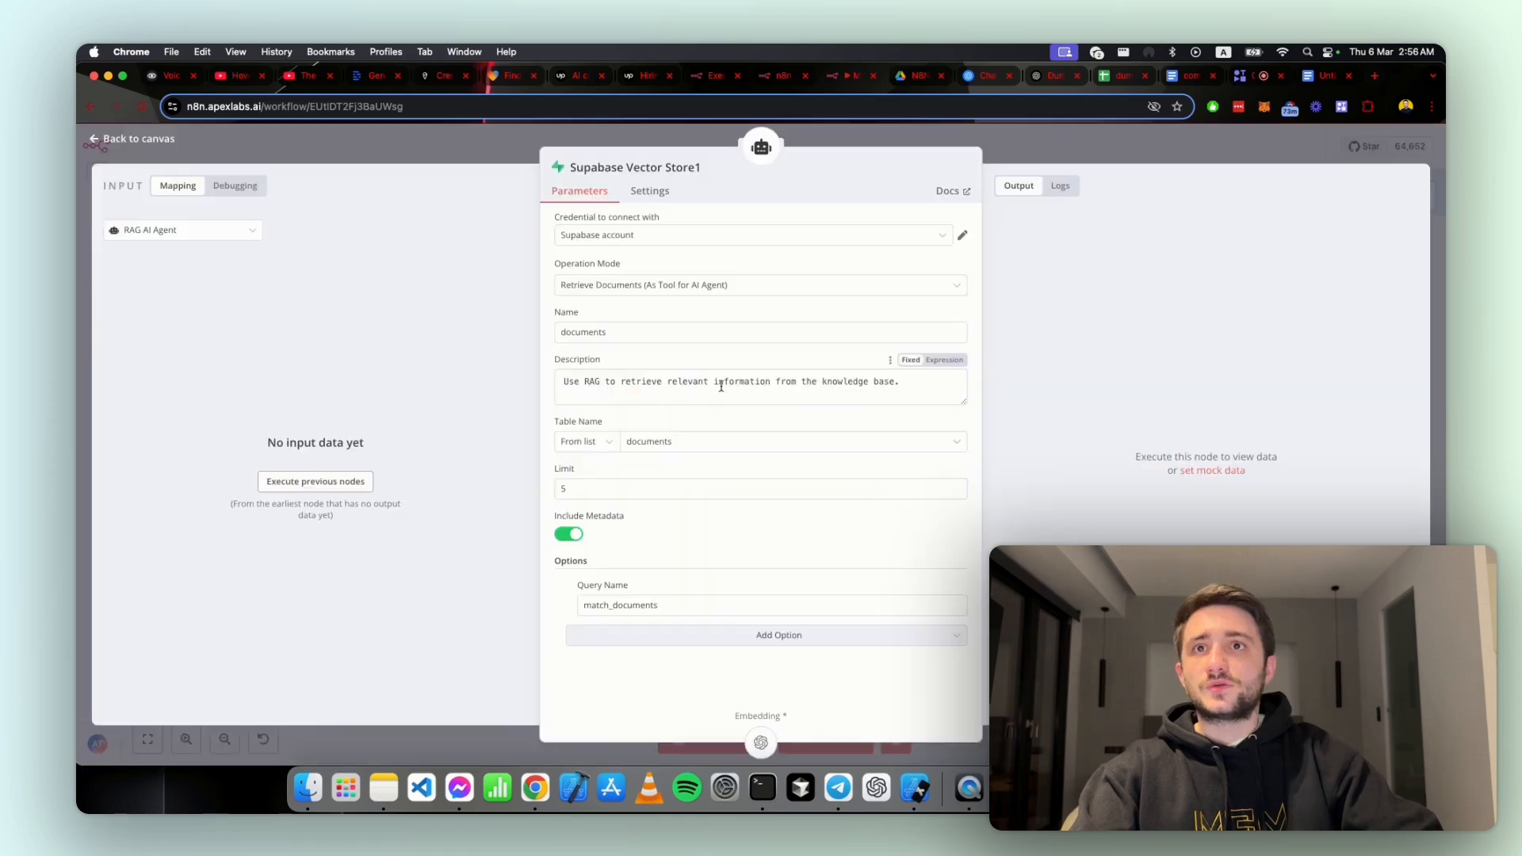
{"action": "left_click", "coordinate": [588, 488]}
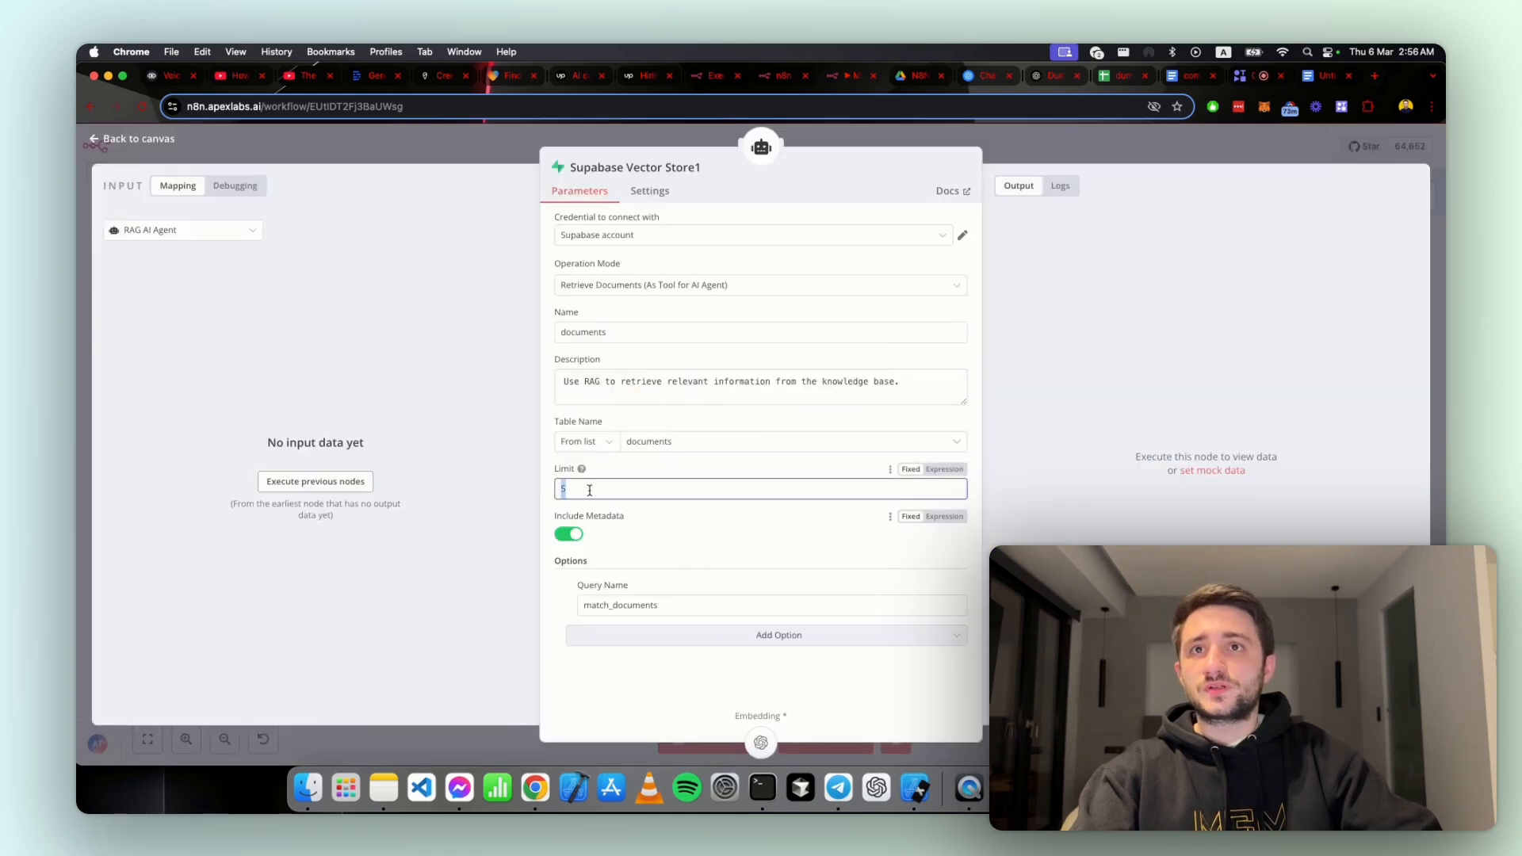
{"action": "double_click", "coordinate": [572, 491]}
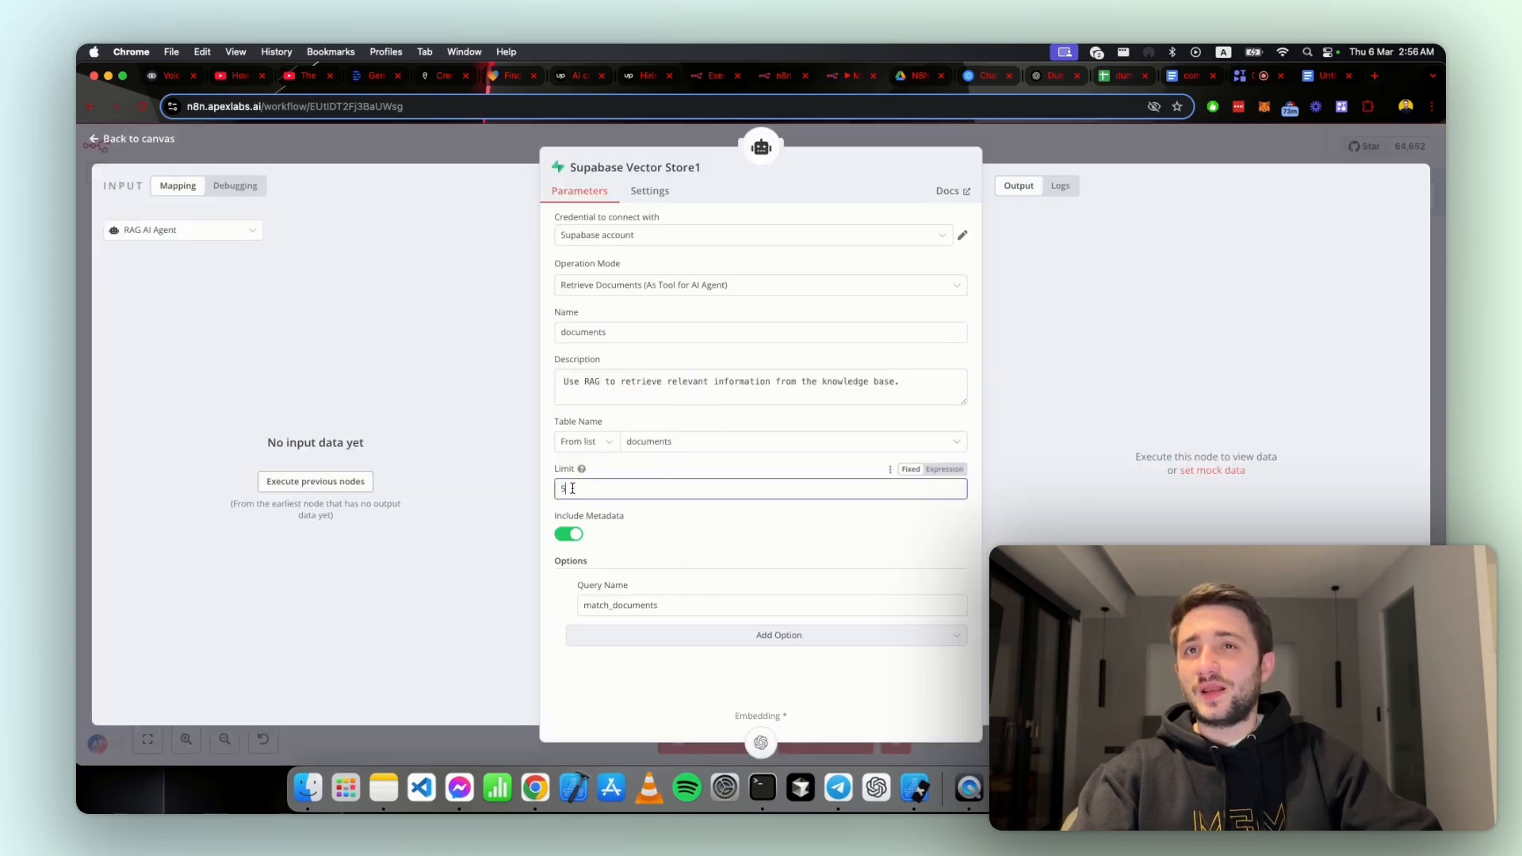
{"action": "left_click", "coordinate": [546, 510]}
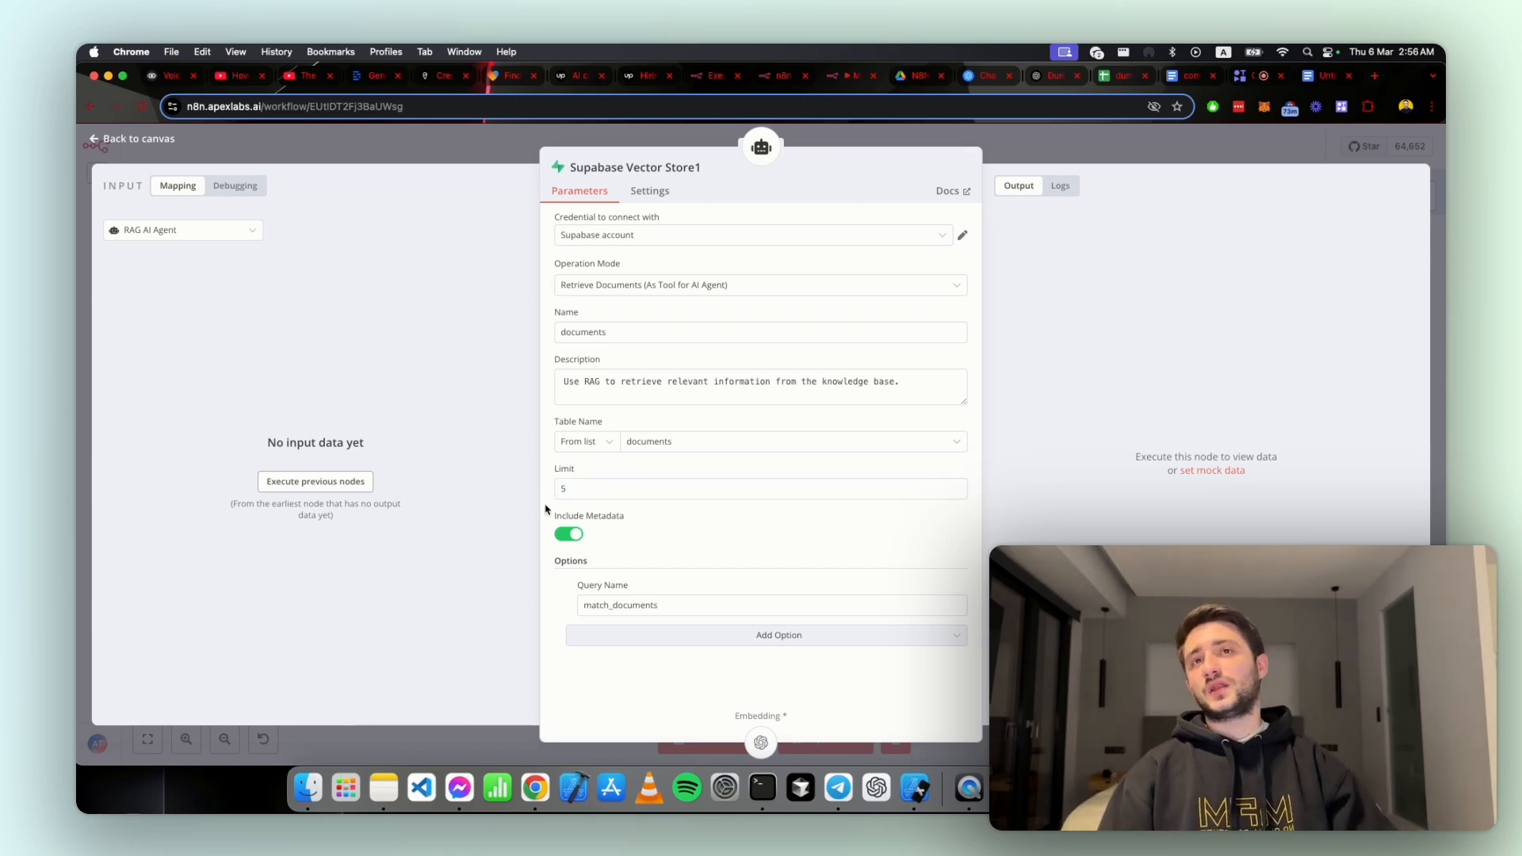
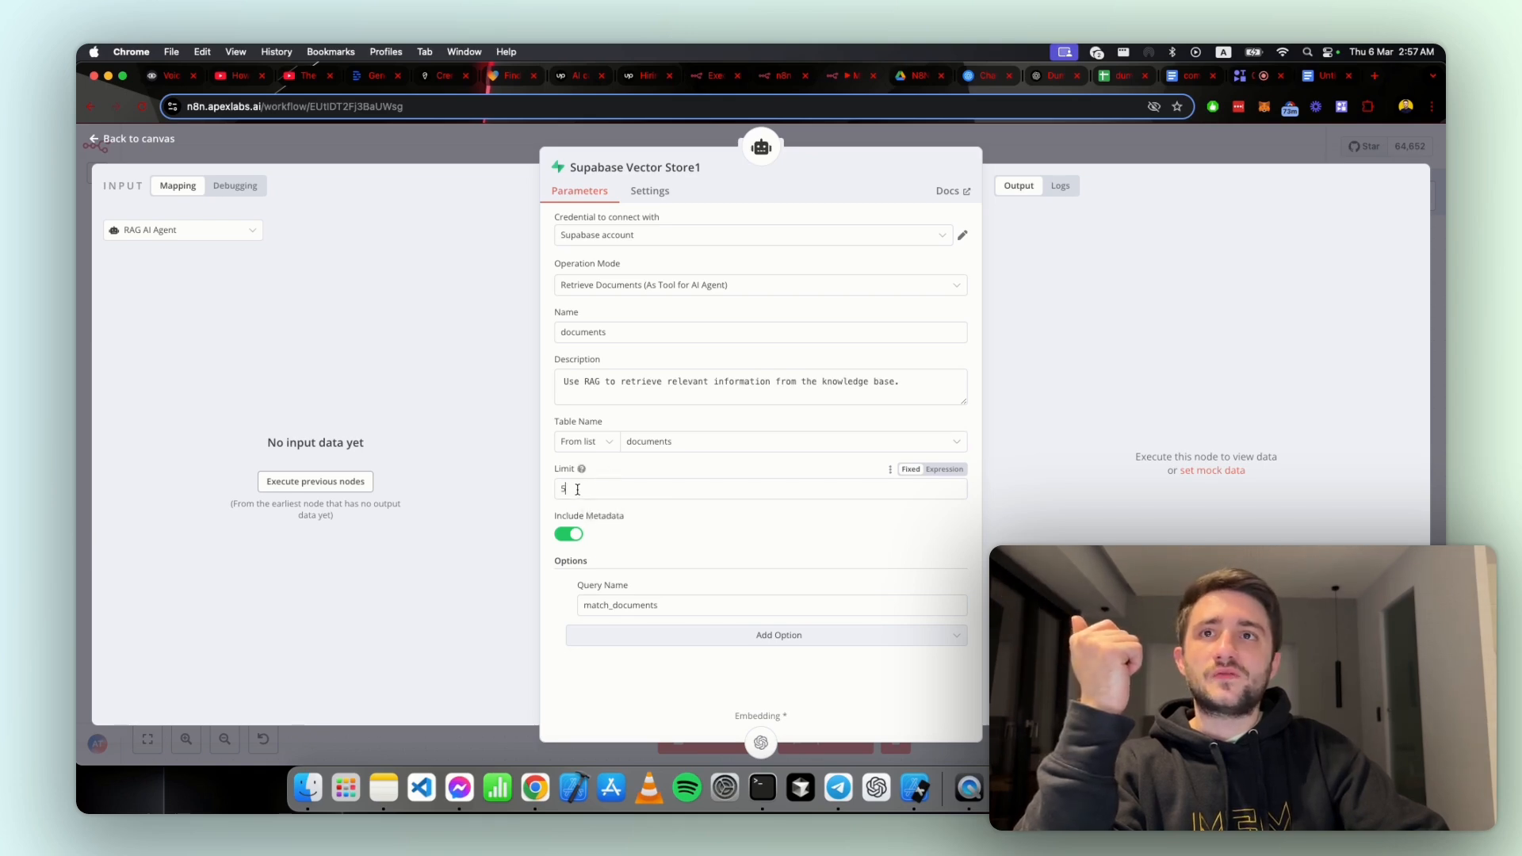
Step: Close the Supabase Vector Store1 node and open the workflow chat, enlarging its panel to cover most of the canvas
{"action": "double_click", "coordinate": [567, 491]}
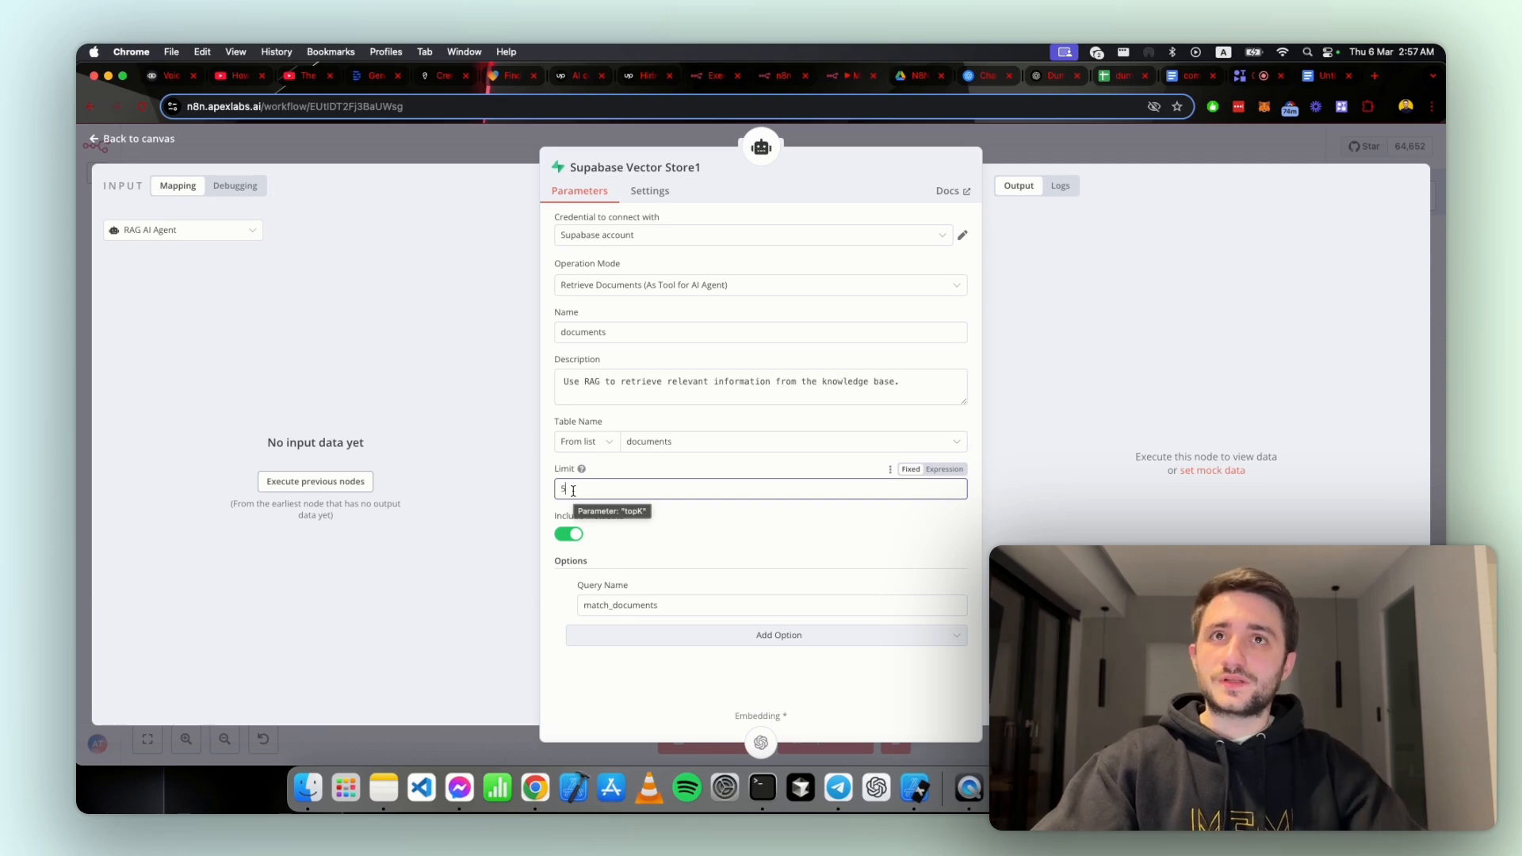
{"action": "key", "text": "Escape"}
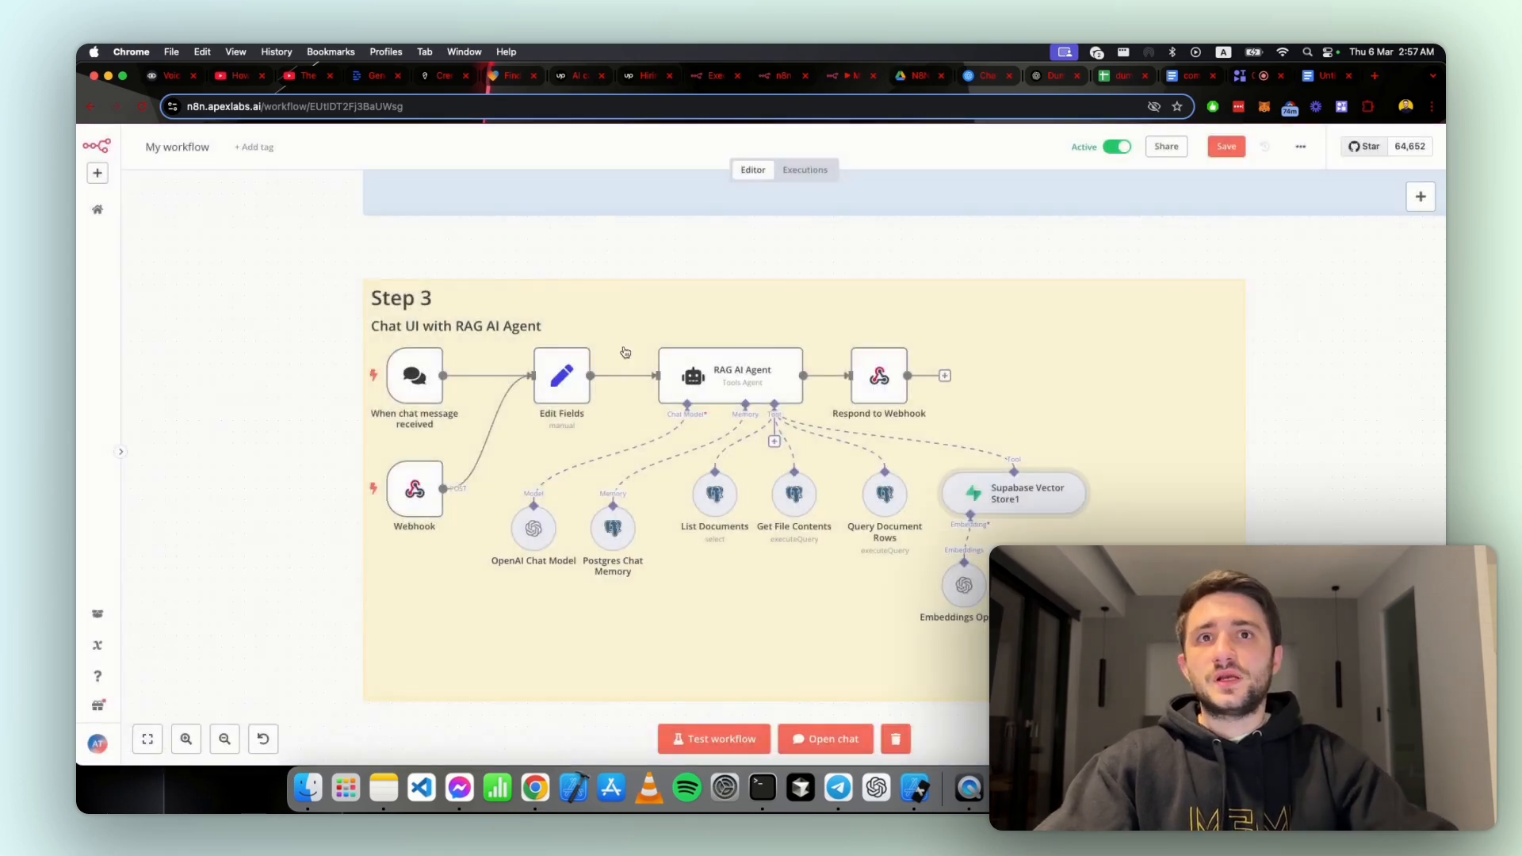
{"action": "left_click", "coordinate": [966, 587]}
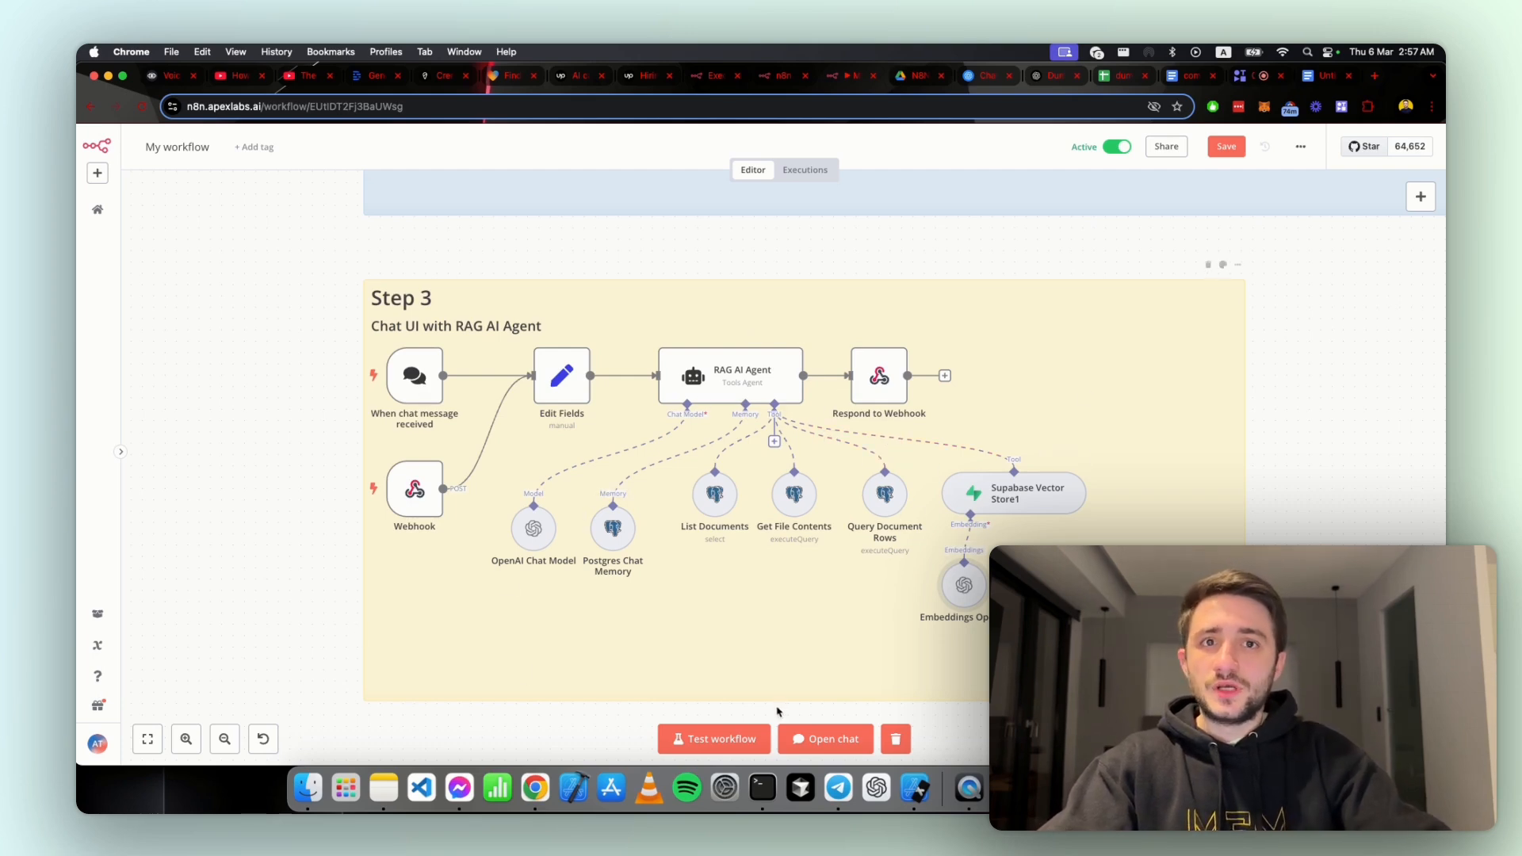
{"action": "left_click", "coordinate": [814, 738]}
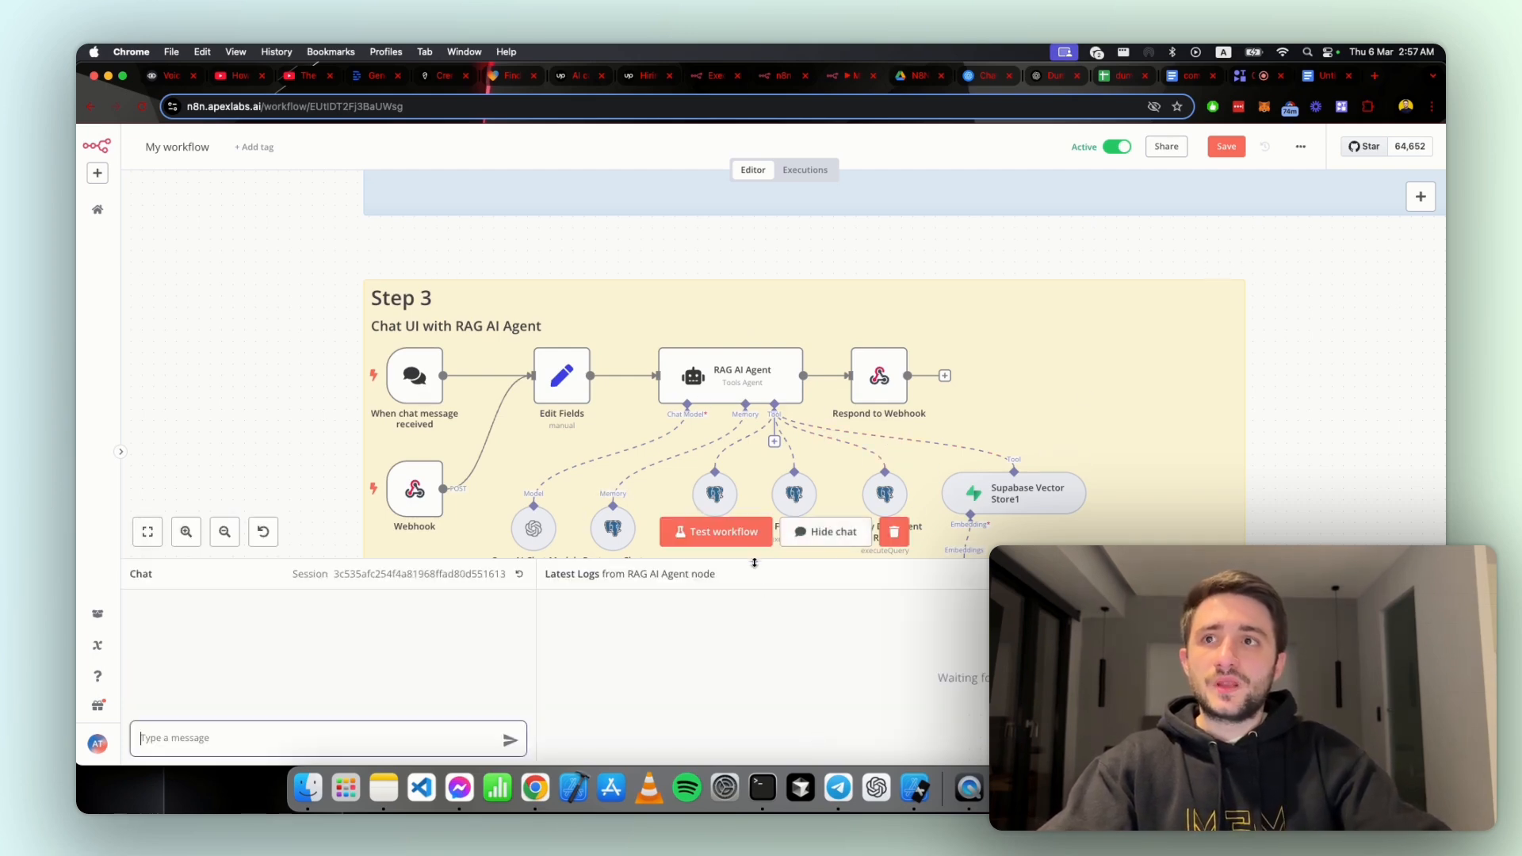
{"action": "left_click_drag", "start_coordinate": [755, 561], "coordinate": [797, 317]}
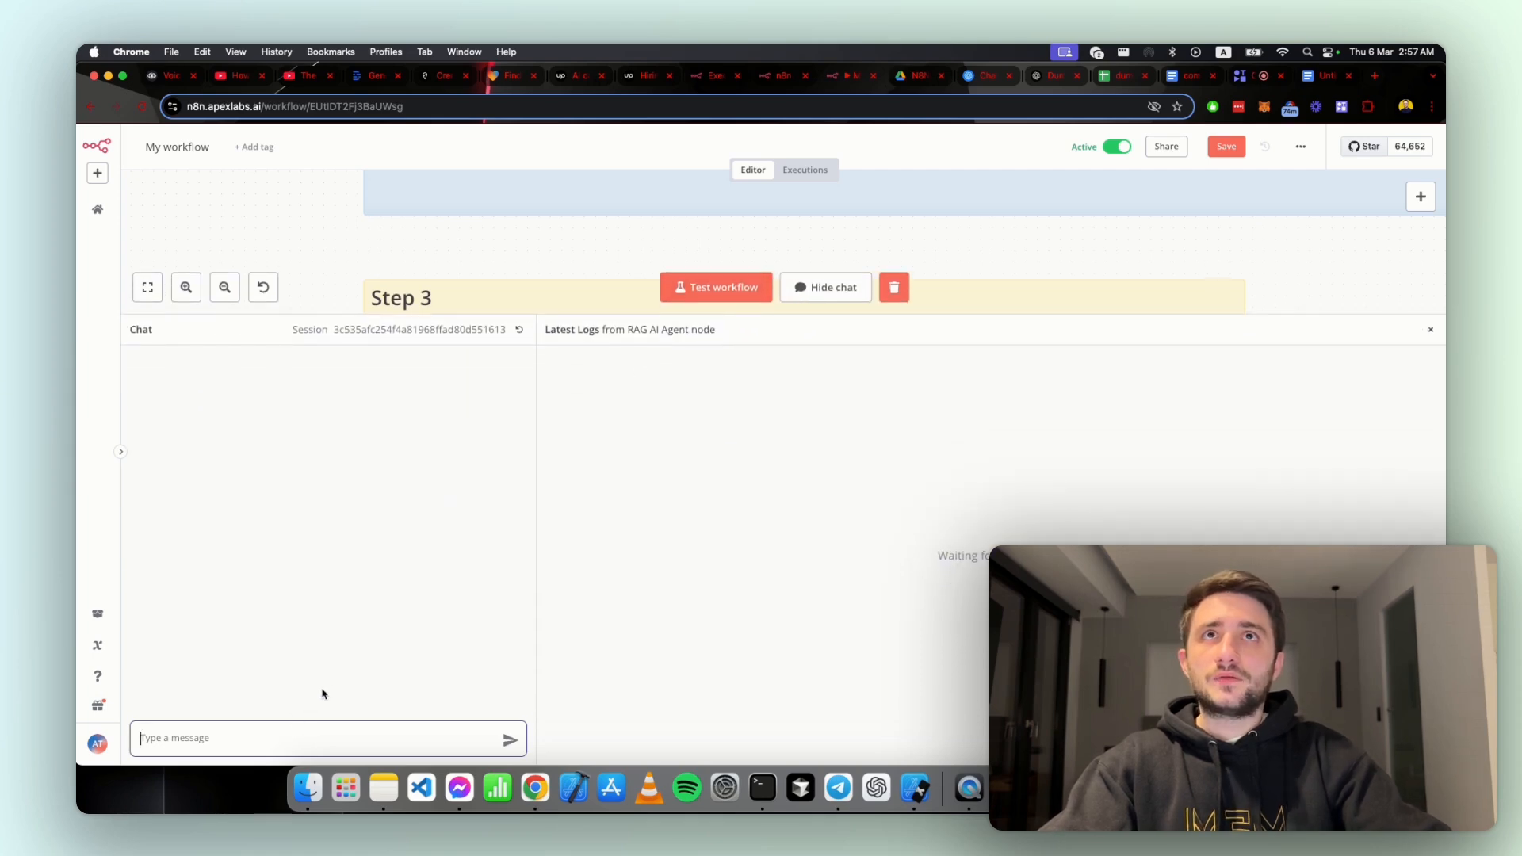
Step: Switch to the N8N Workflow Template folder in Google Drive and open AI Tool Brief.pdf
{"action": "left_click", "coordinate": [921, 77]}
{"action": "left_click", "coordinate": [779, 84]}
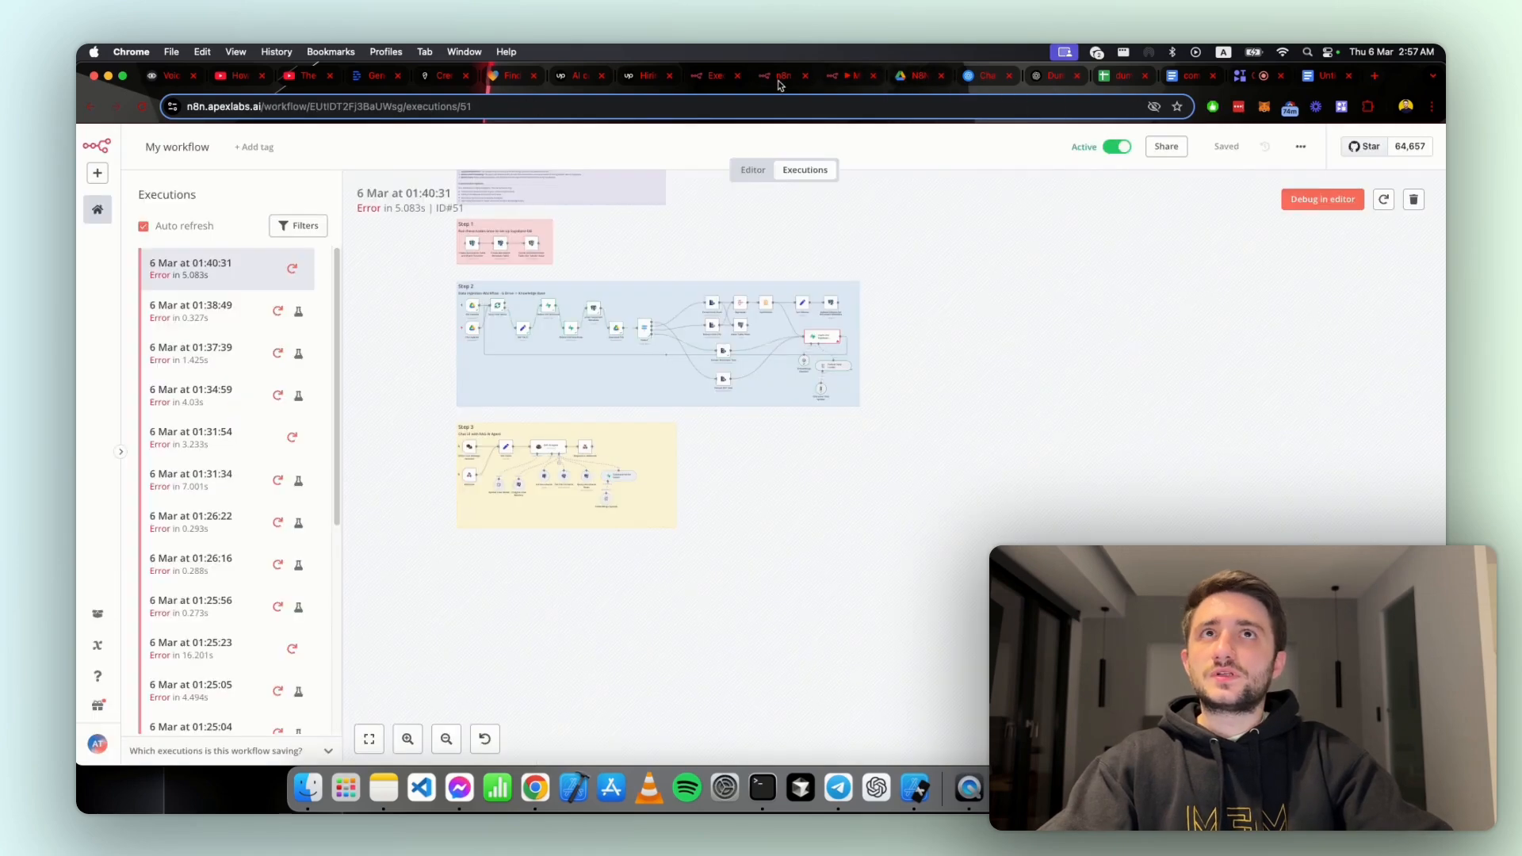
{"action": "left_click", "coordinate": [842, 84]}
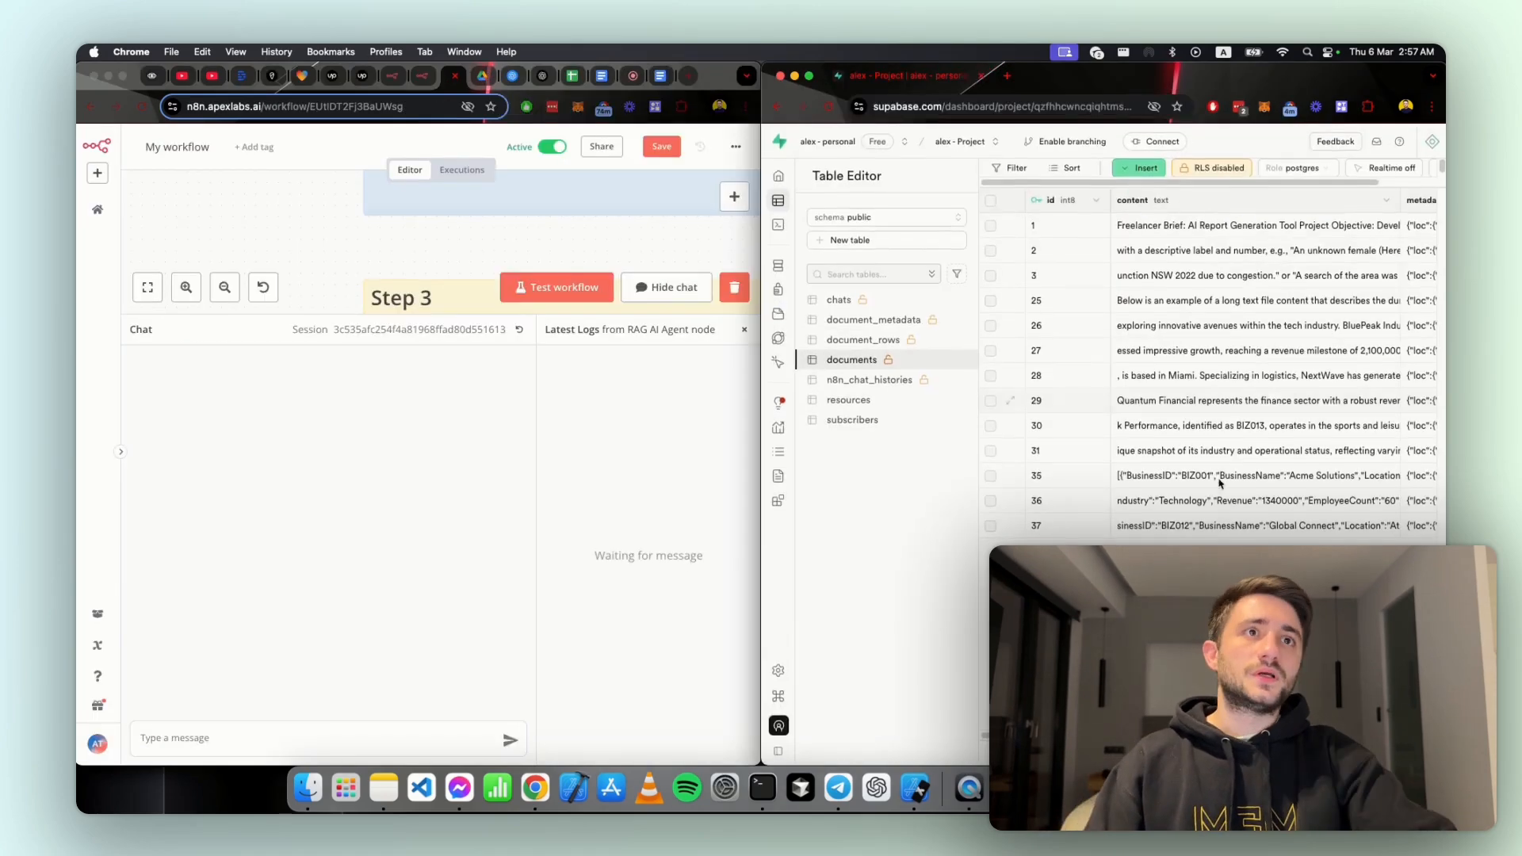
{"action": "left_click", "coordinate": [718, 81]}
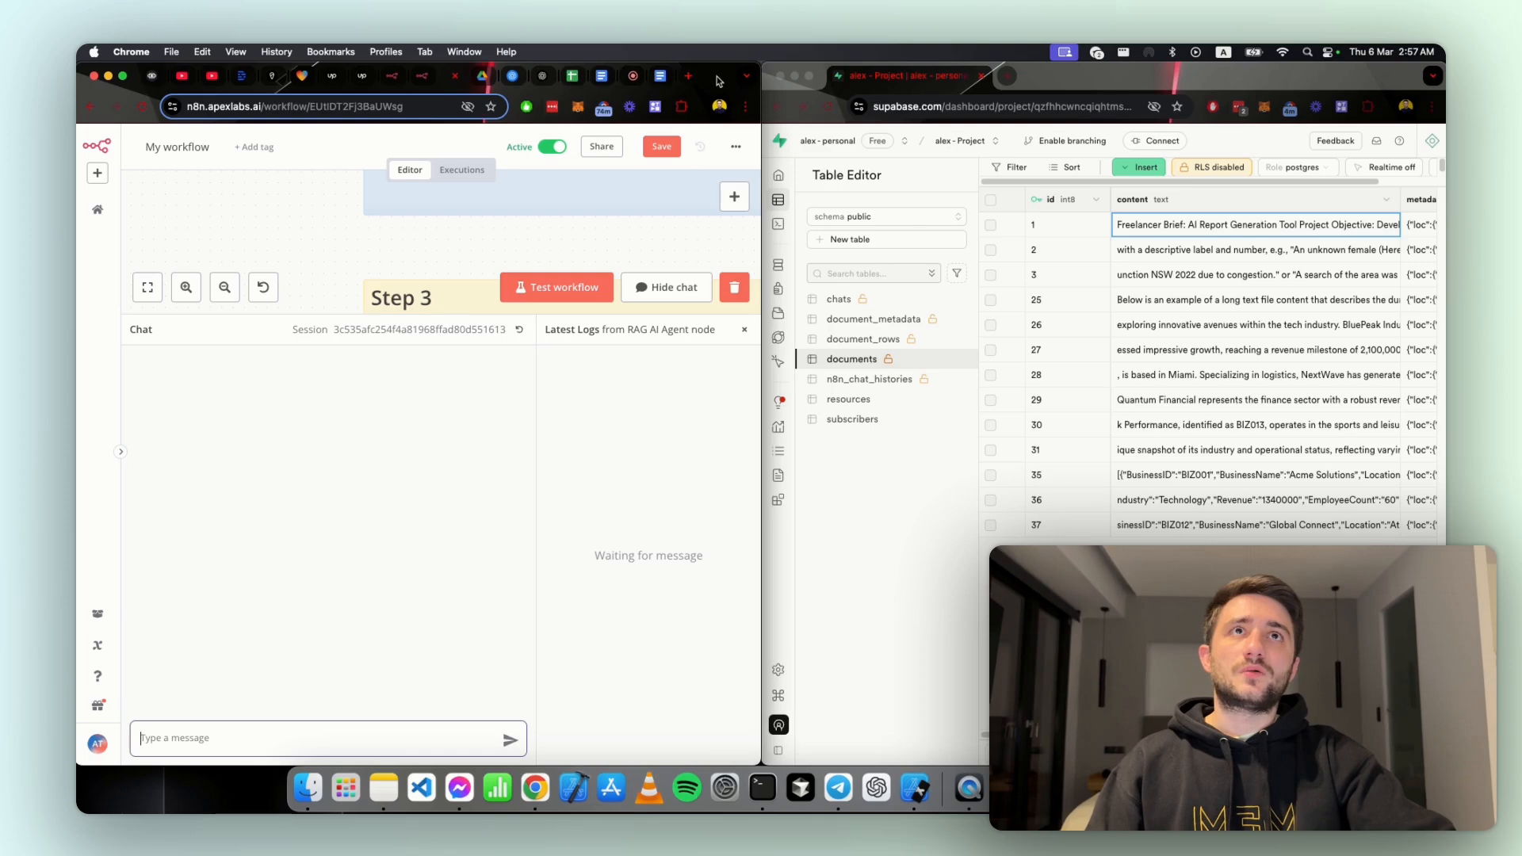
{"action": "double_click", "coordinate": [718, 82]}
{"action": "left_click", "coordinate": [913, 79]}
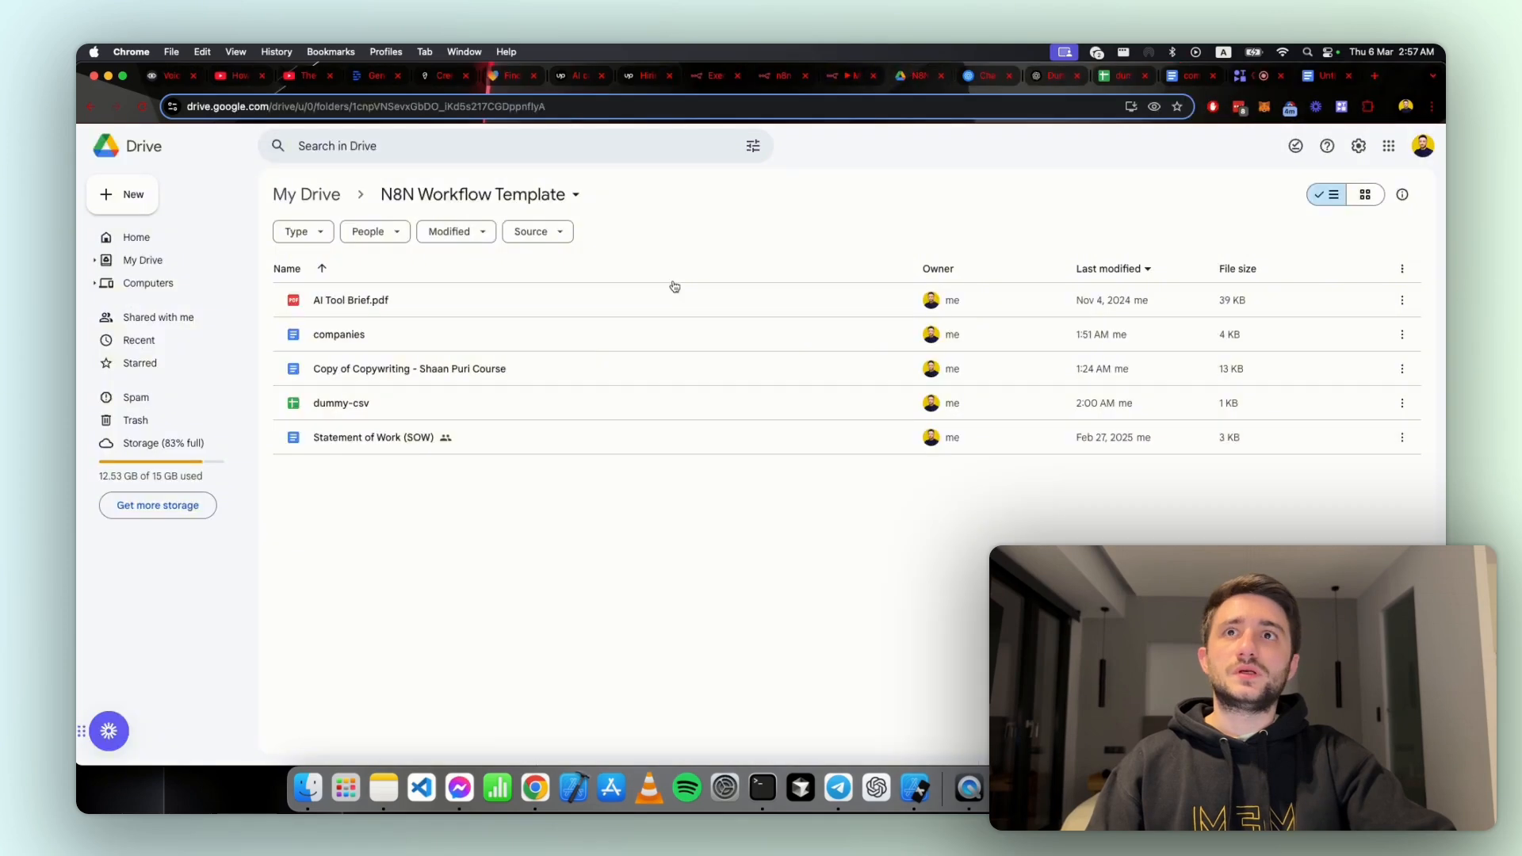
{"action": "double_click", "coordinate": [368, 309]}
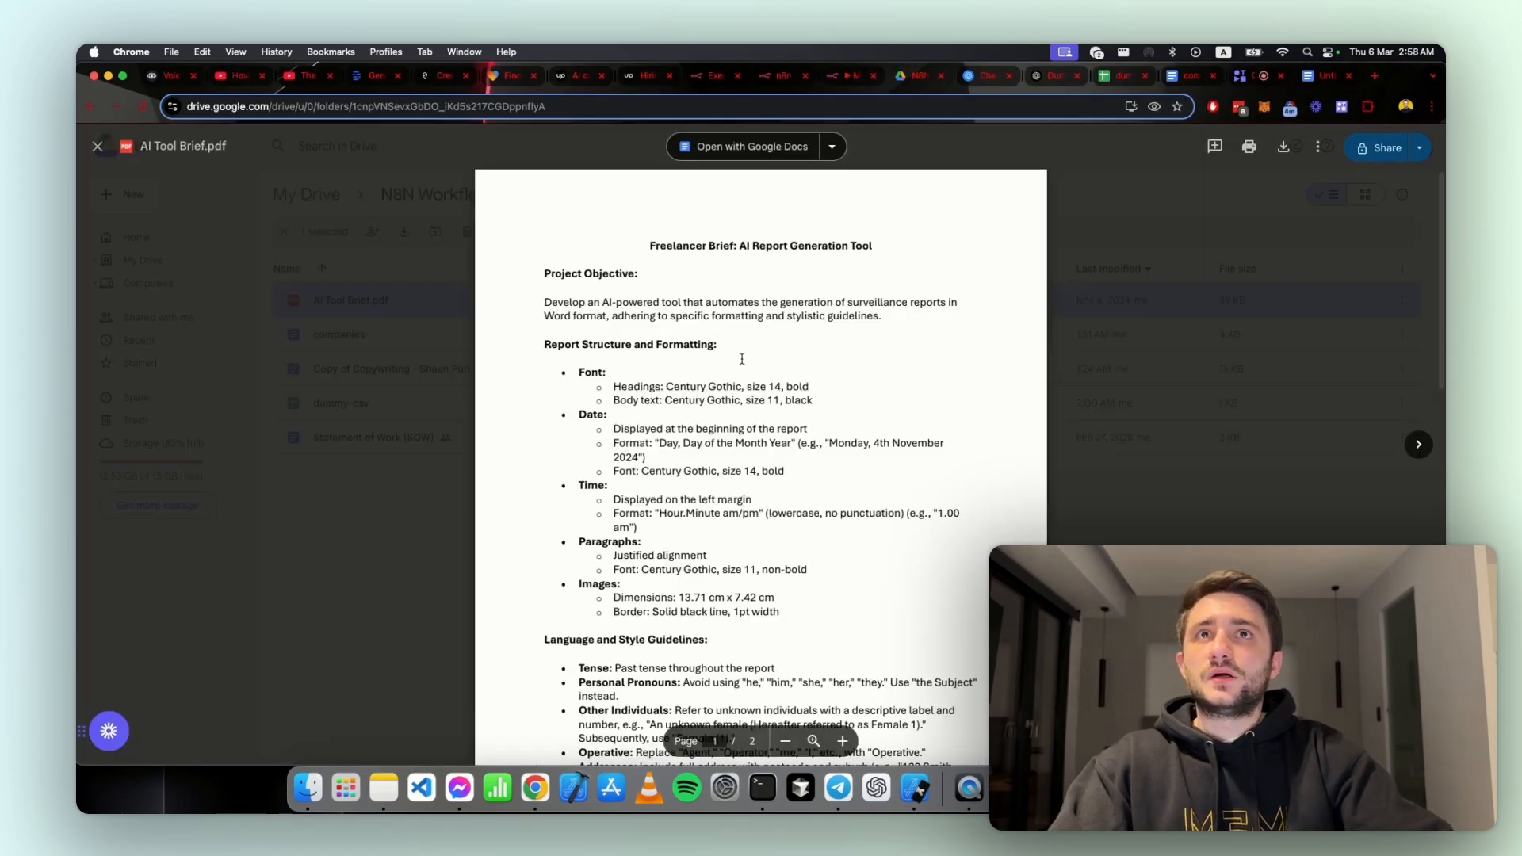
Step: Skim AI Tool Brief.pdf and highlight the Images entry with its dimensions and border requirements
{"action": "scroll", "coordinate": [748, 360], "scroll_direction": "down", "scroll_amount": 15}
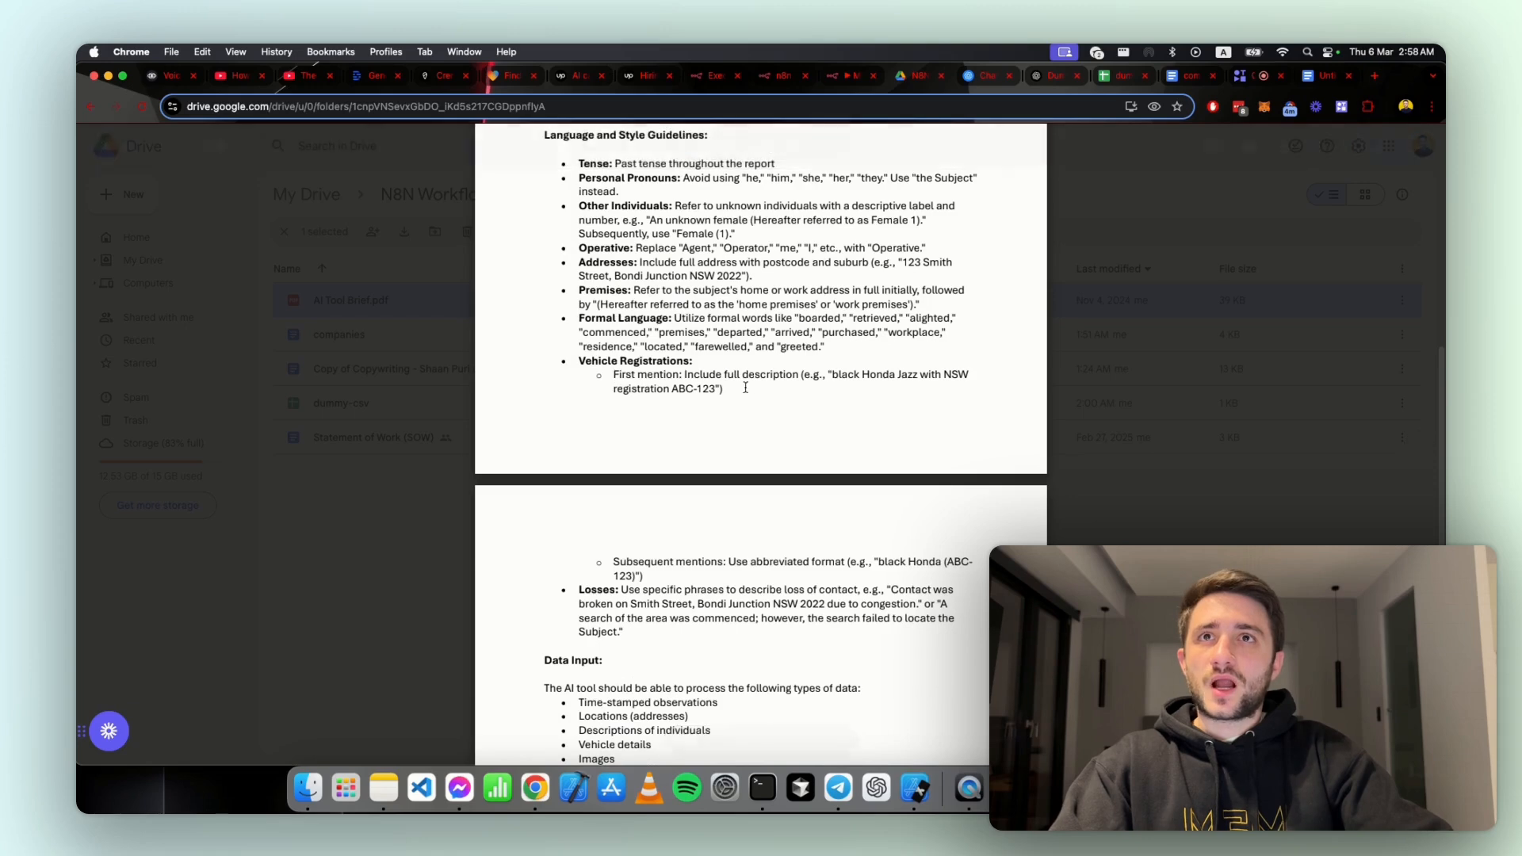
{"action": "scroll", "coordinate": [754, 387], "scroll_direction": "up", "scroll_amount": 8}
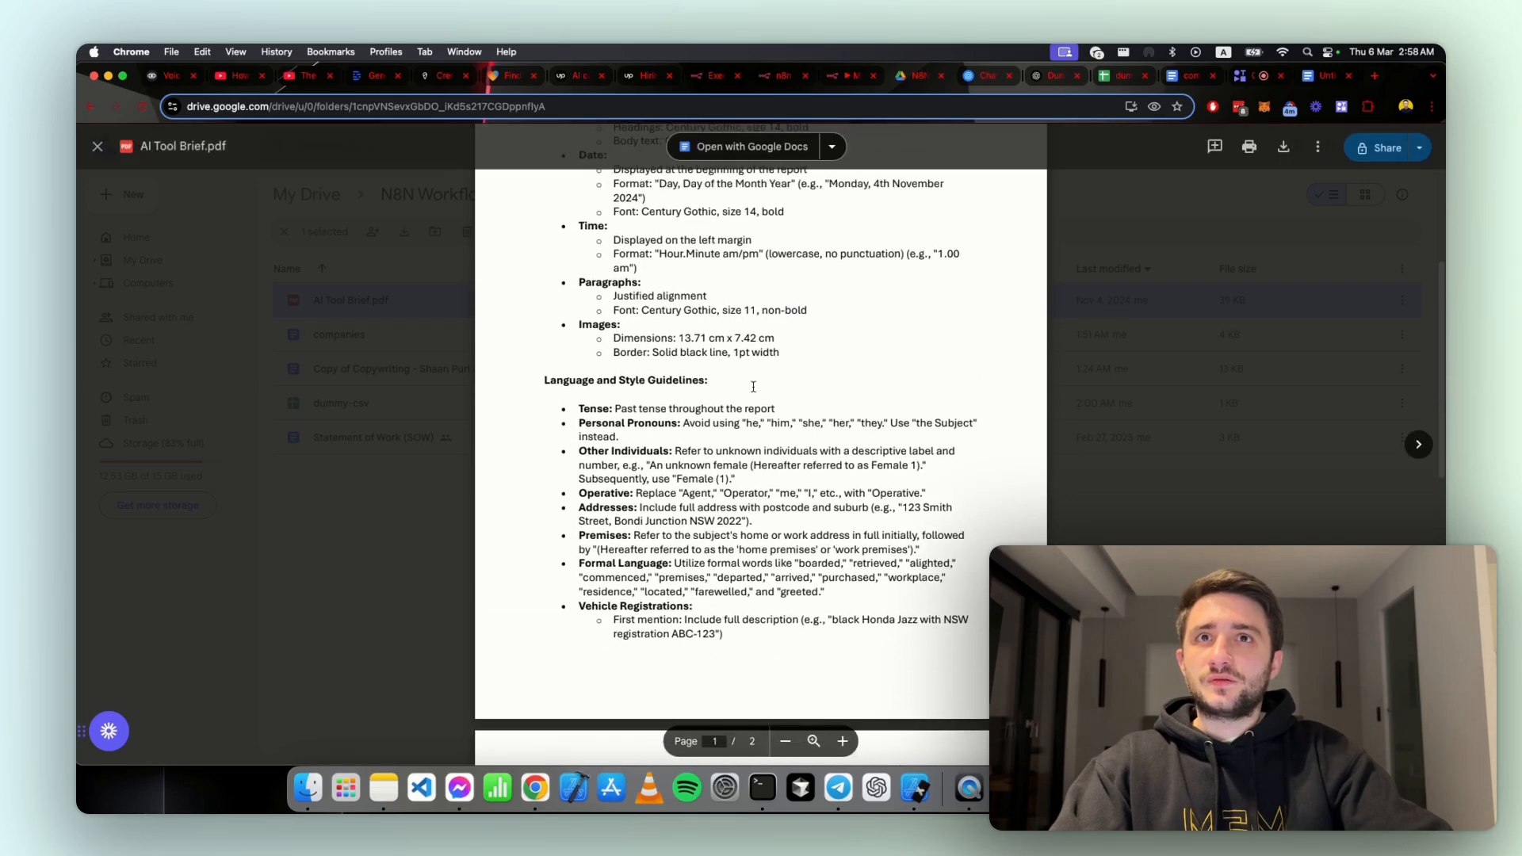
{"action": "scroll", "coordinate": [720, 492], "scroll_direction": "up", "scroll_amount": 1}
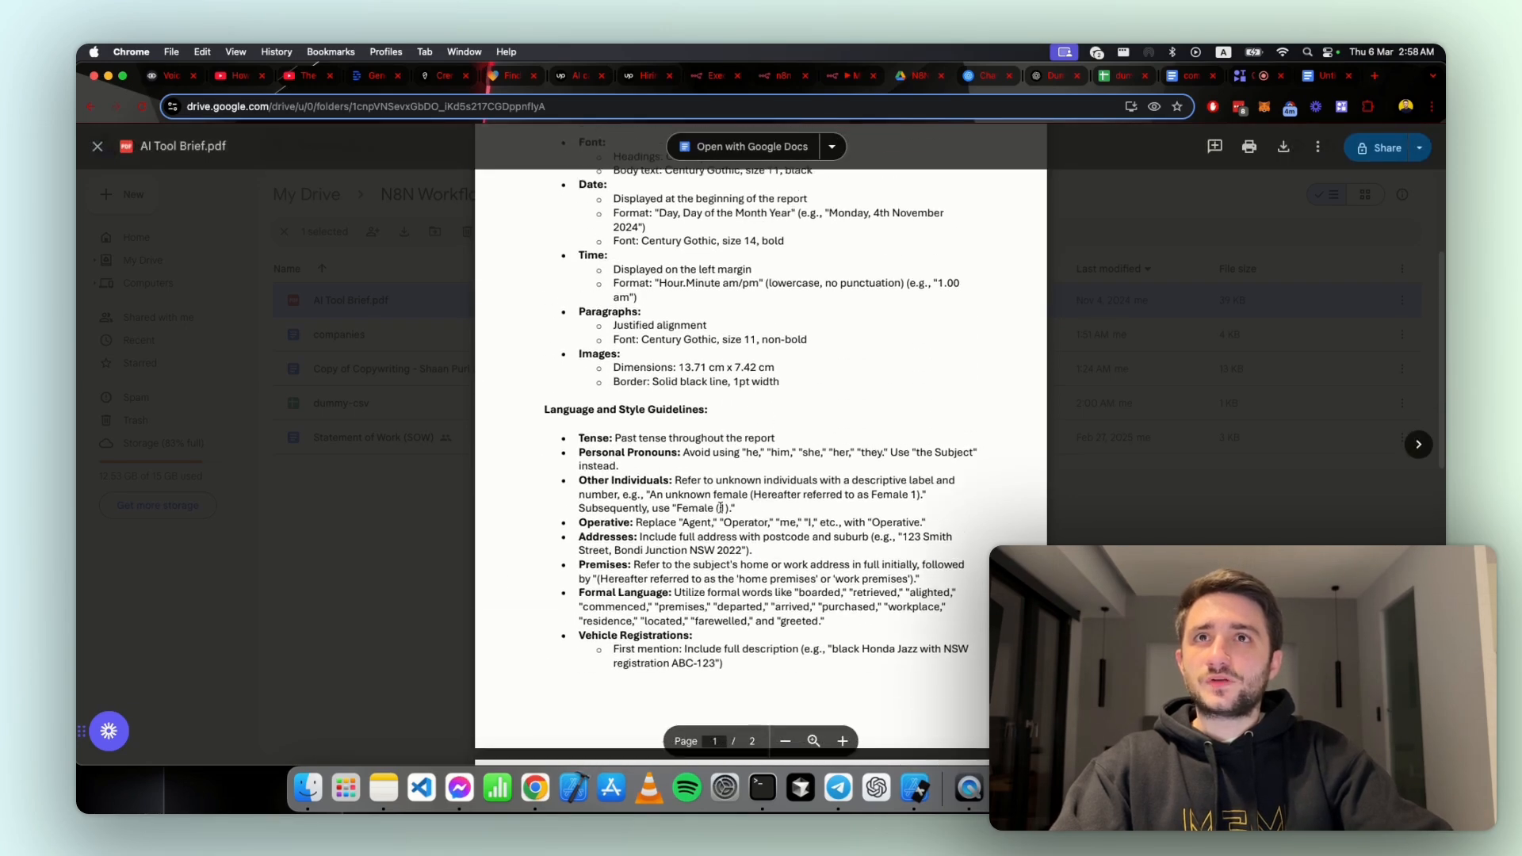
{"action": "left_click_drag", "start_coordinate": [576, 350], "coordinate": [782, 383]}
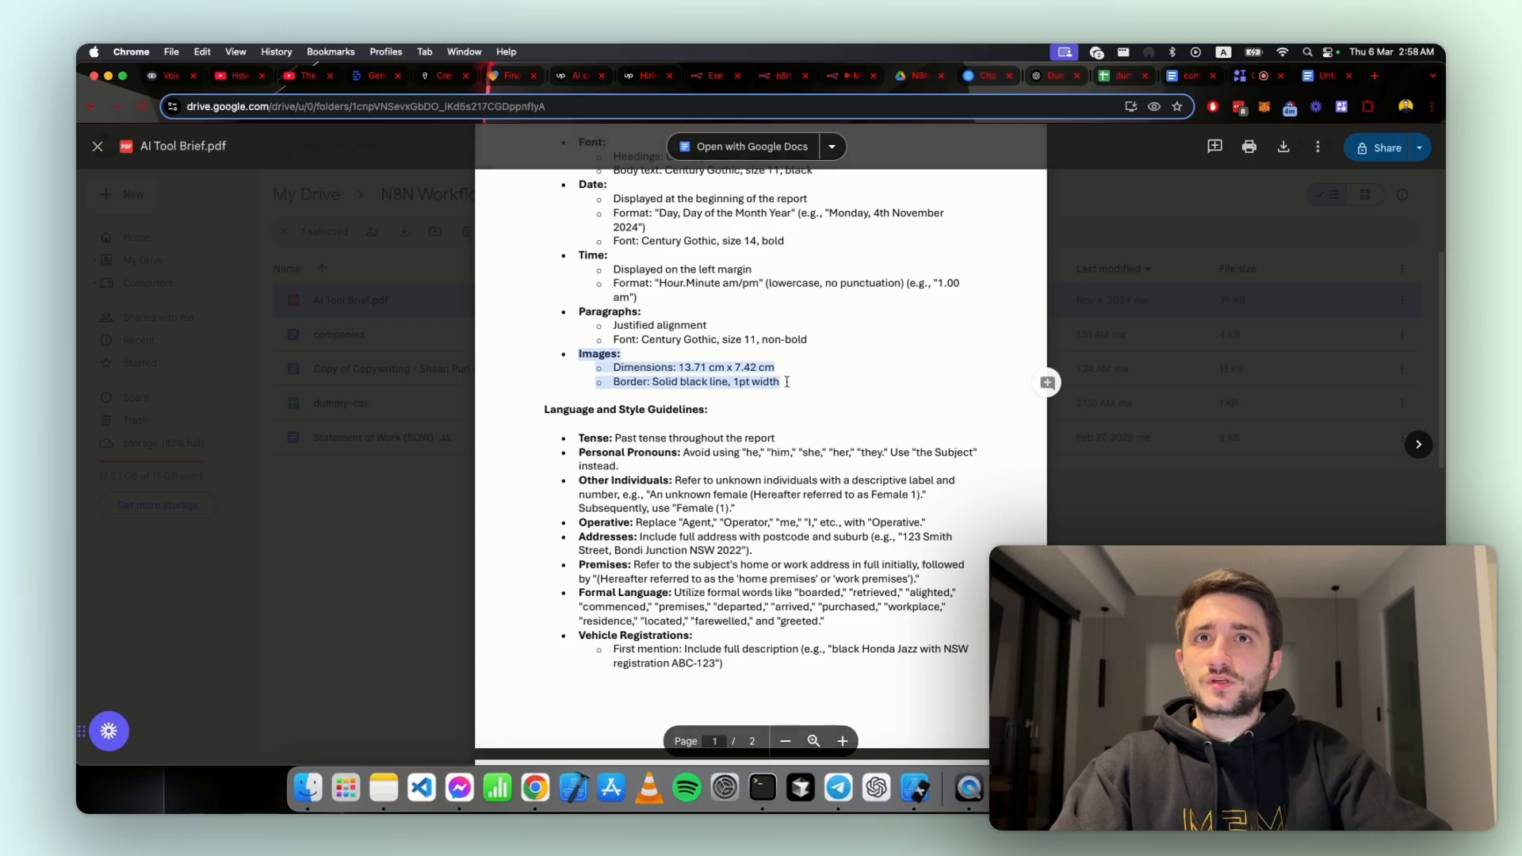
Step: Return to the n8n workflow chat and send the question "what dimensions should the images be ?"
{"action": "left_click", "coordinate": [849, 74]}
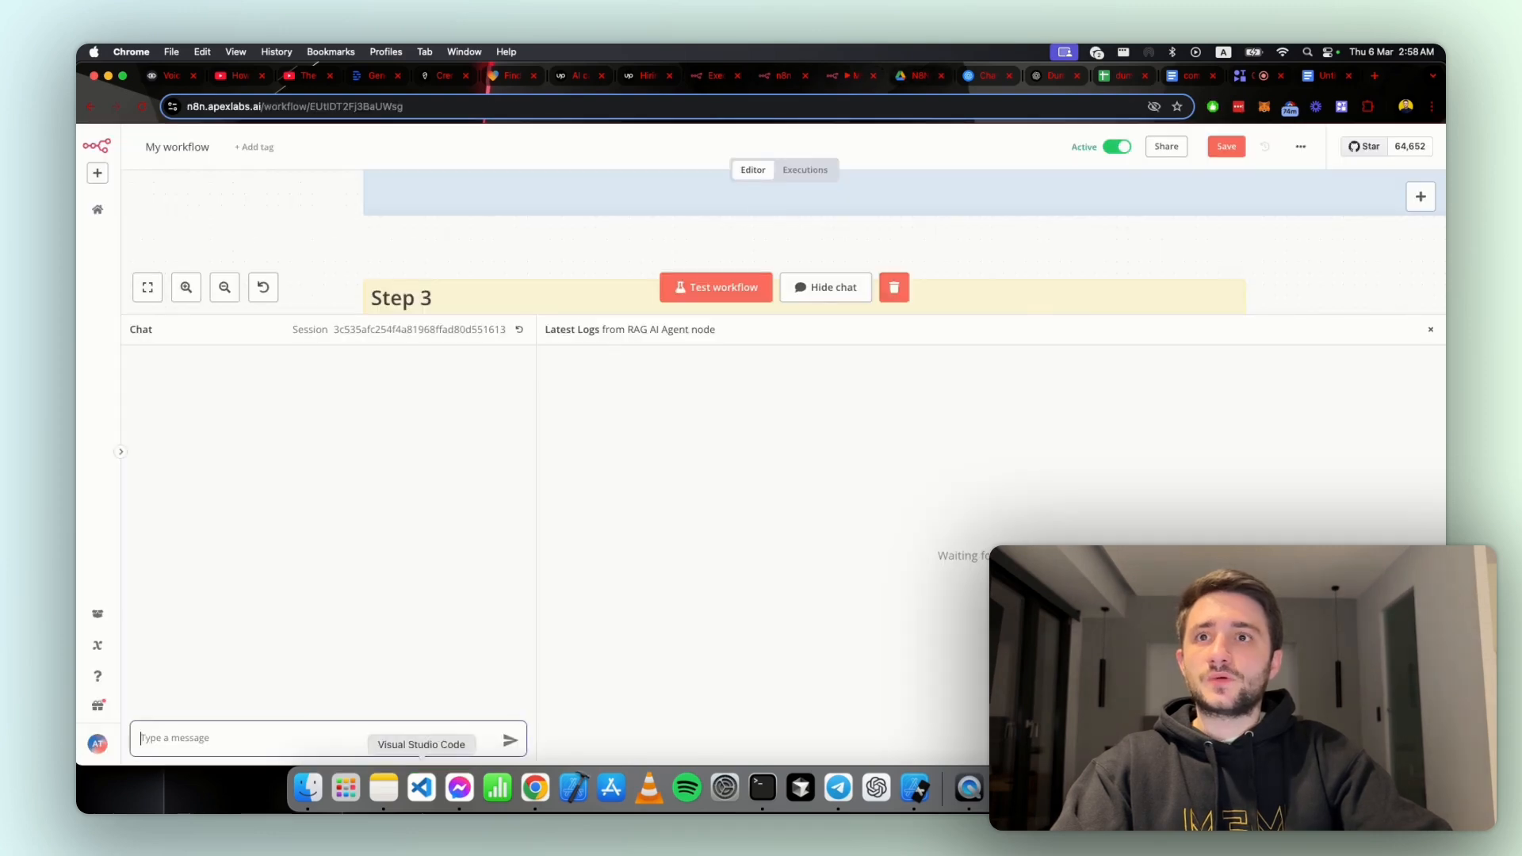
{"action": "type", "text": "what d"}
{"action": "type", "text": "imen"}
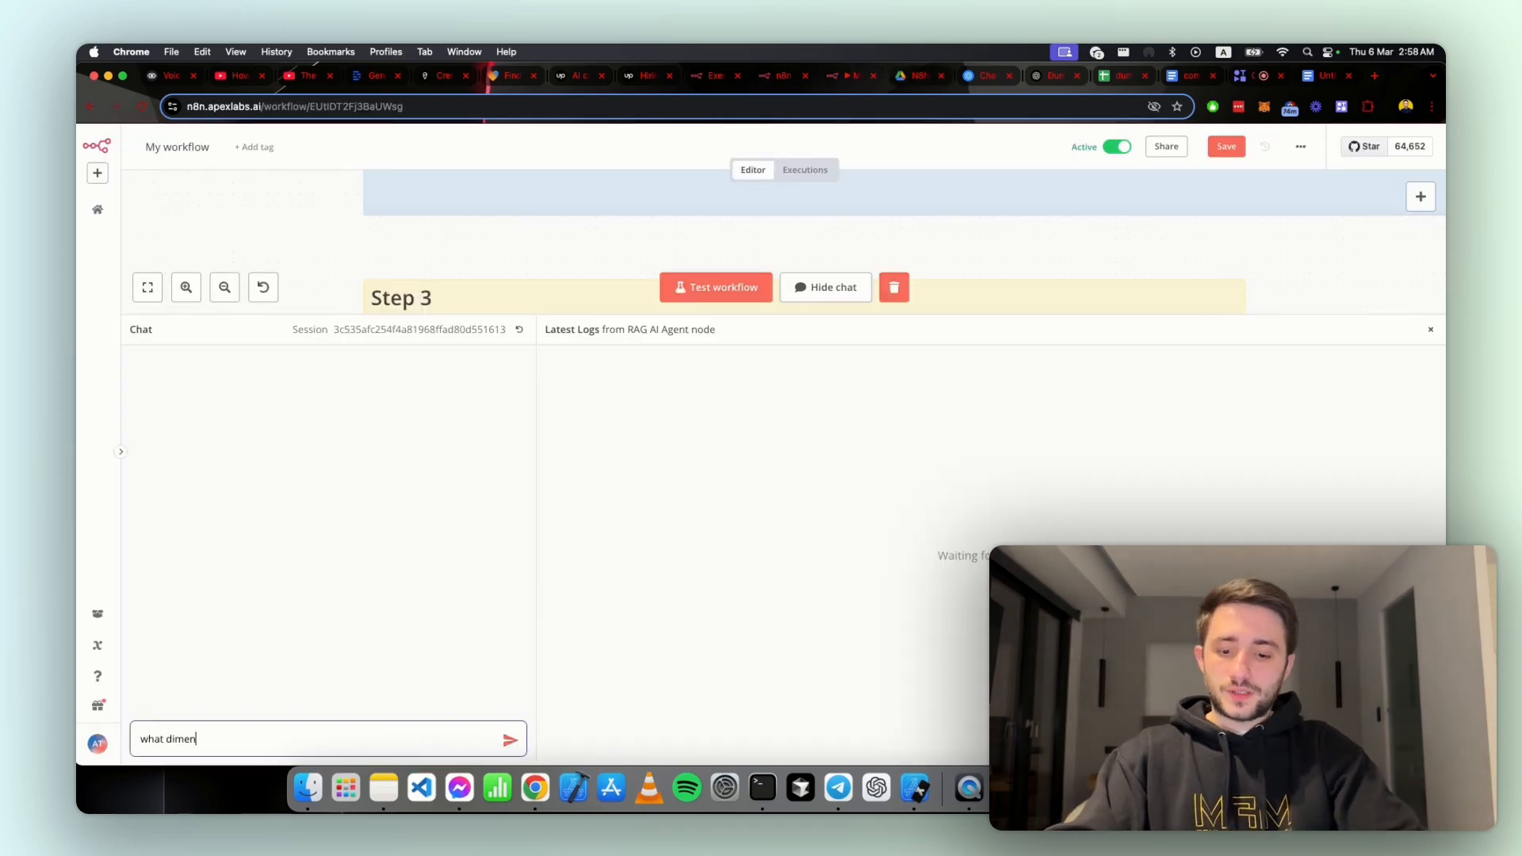
{"action": "type", "text": "sions should the "}
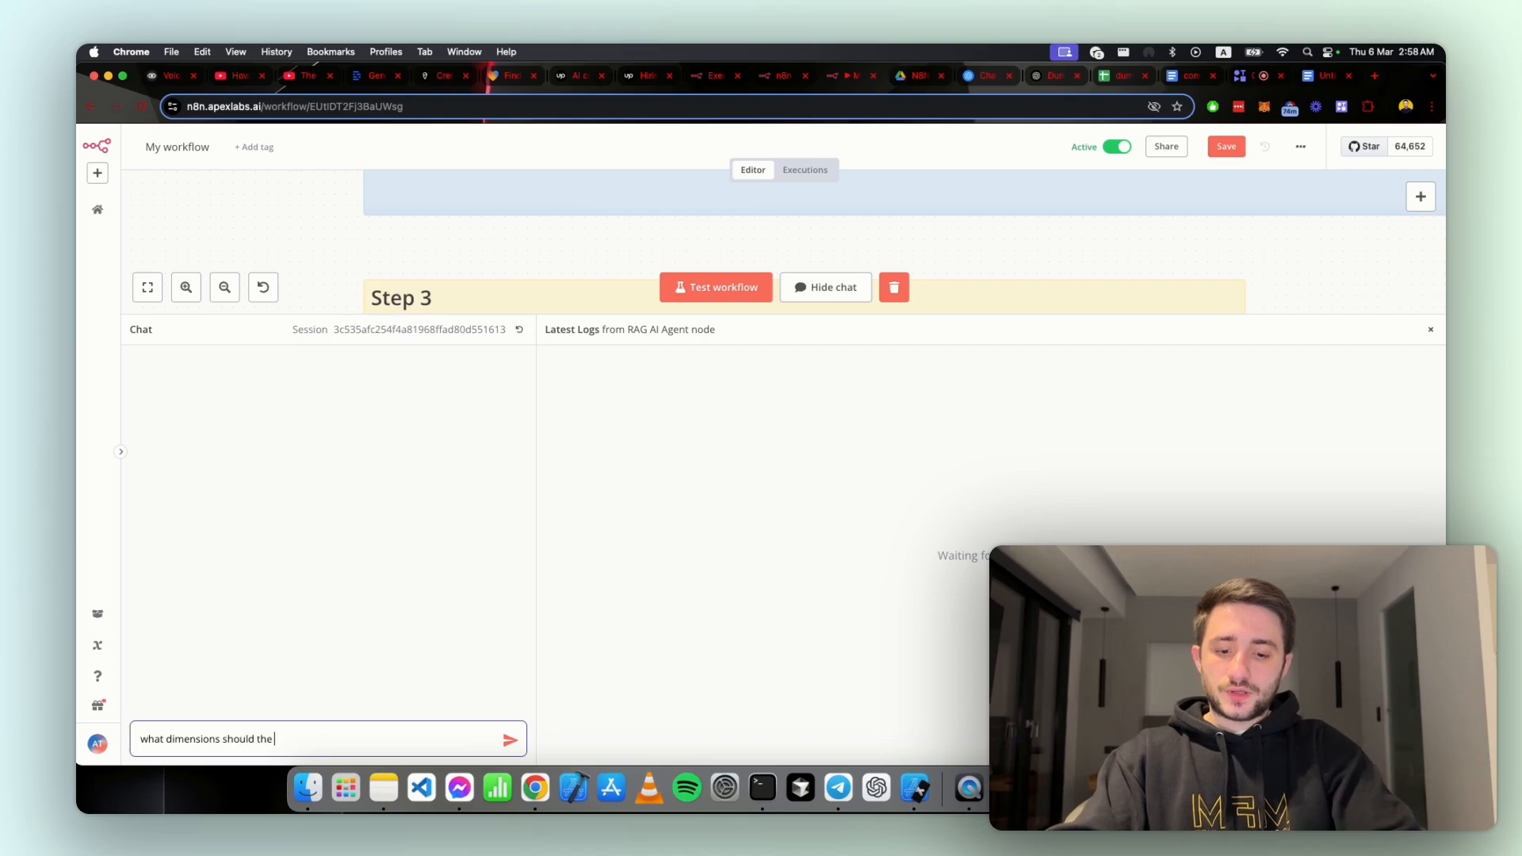
{"action": "type", "text": "images be ?"}
{"action": "key", "text": "Return"}
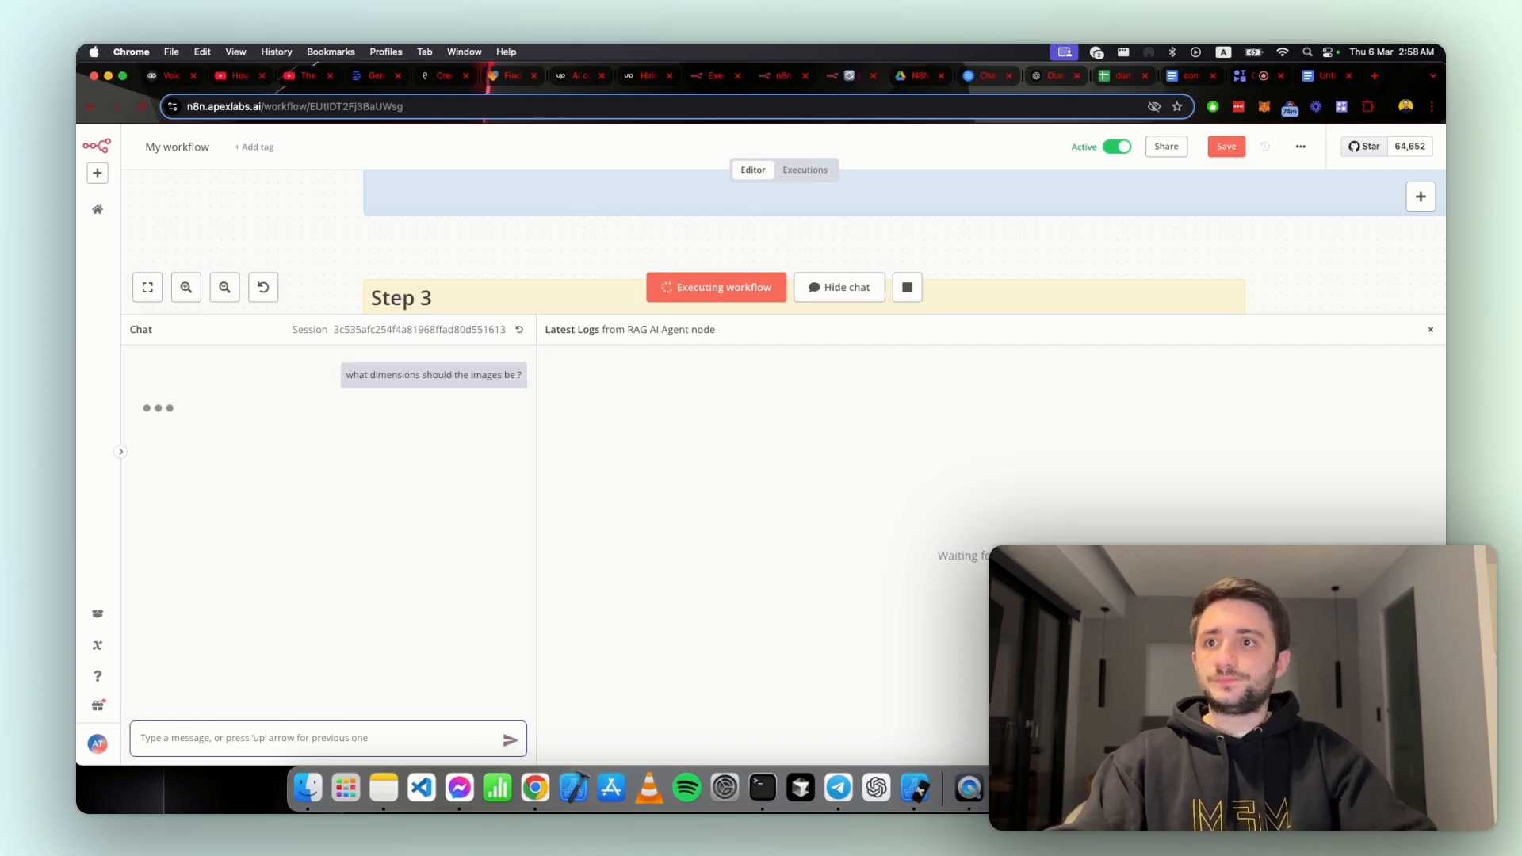
Step: Inspect the OpenAI Chat Model log in the enlarged chat panel and start a fresh chat session
{"action": "left_click_drag", "start_coordinate": [822, 317], "coordinate": [824, 279]}
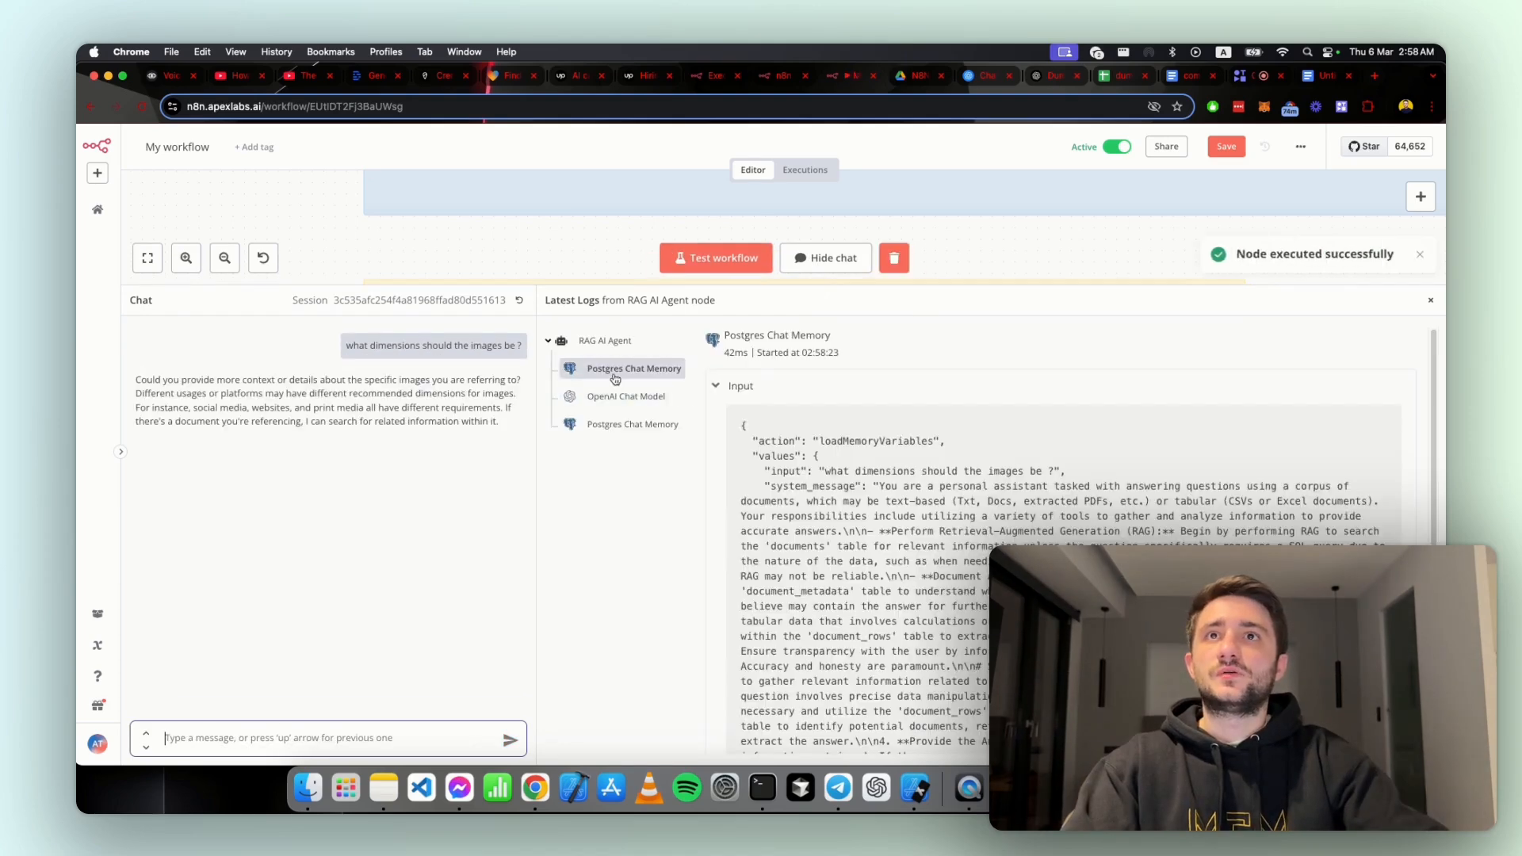
{"action": "left_click", "coordinate": [625, 397]}
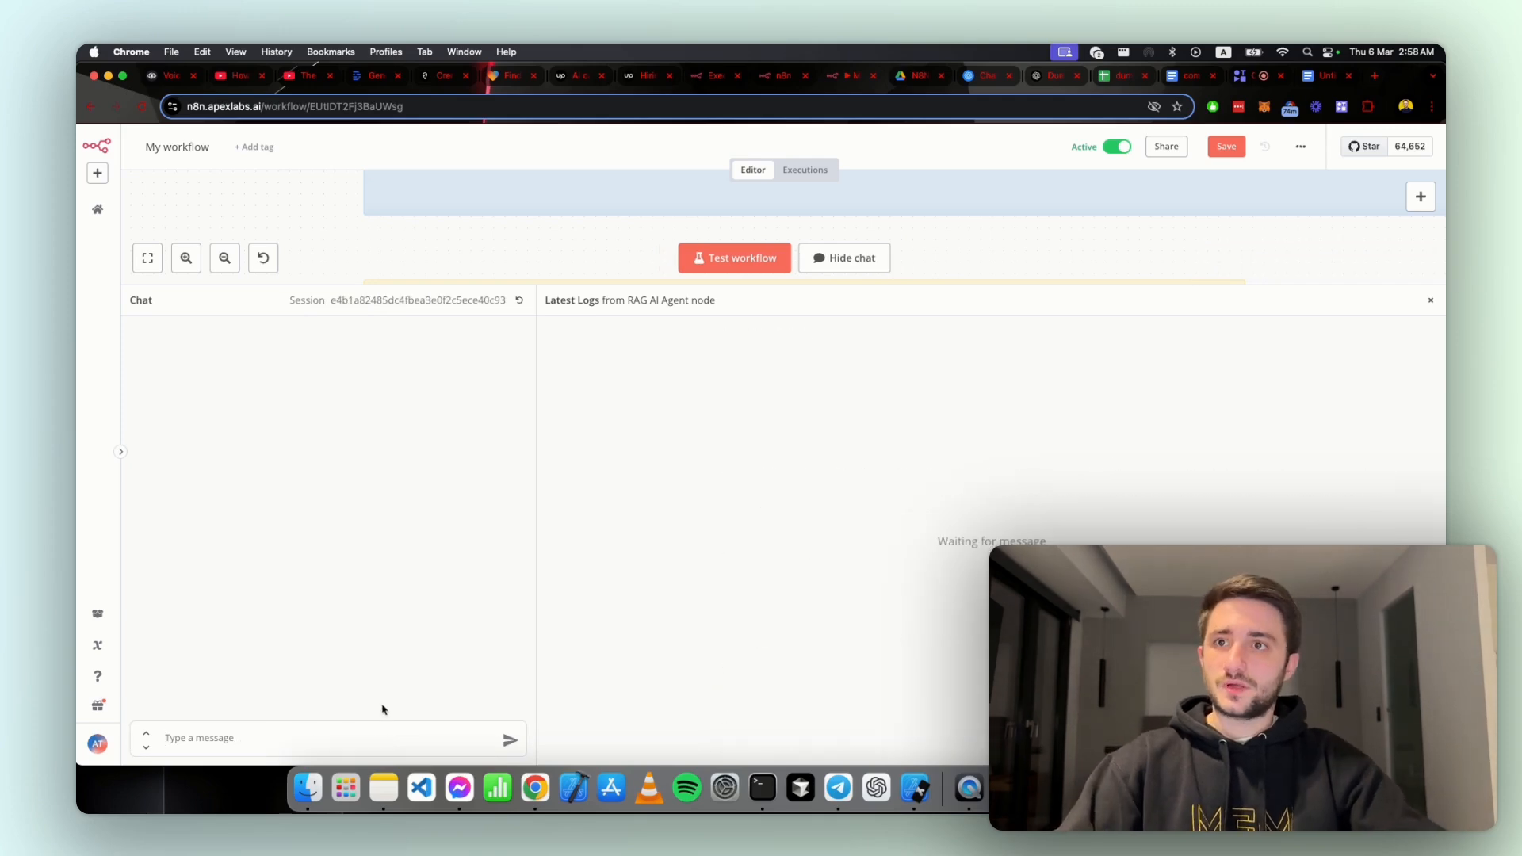
{"action": "left_click", "coordinate": [377, 731]}
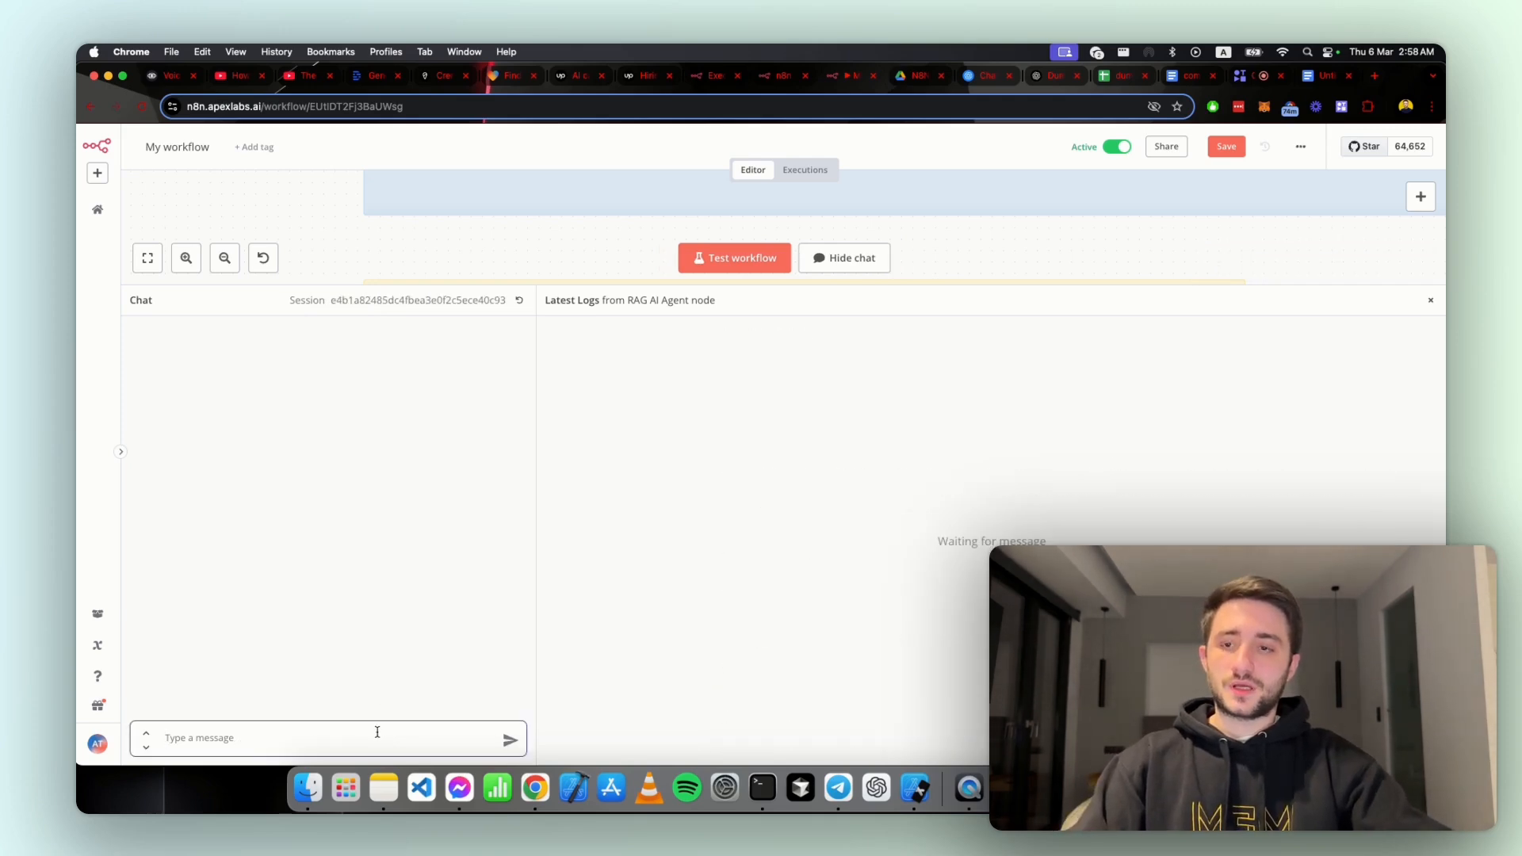
Step: Go back to AI Tool Brief.pdf in Google Drive and highlight the document's title at its beginning
{"action": "left_click", "coordinate": [901, 79]}
{"action": "scroll", "coordinate": [758, 314], "scroll_direction": "up", "scroll_amount": 3}
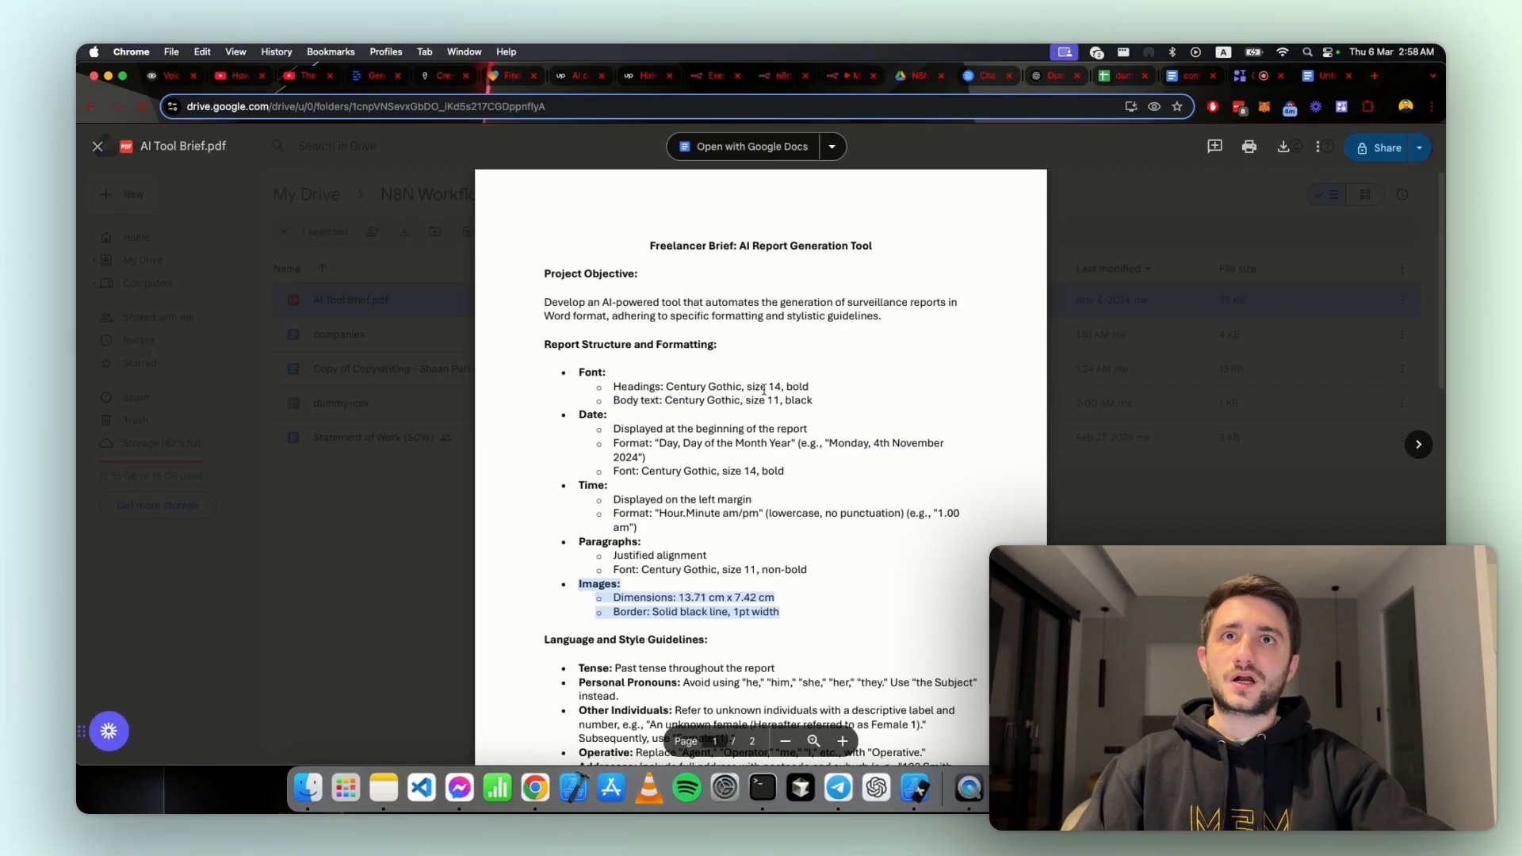
{"action": "left_click", "coordinate": [760, 391]}
{"action": "left_click_drag", "start_coordinate": [658, 240], "coordinate": [886, 269]}
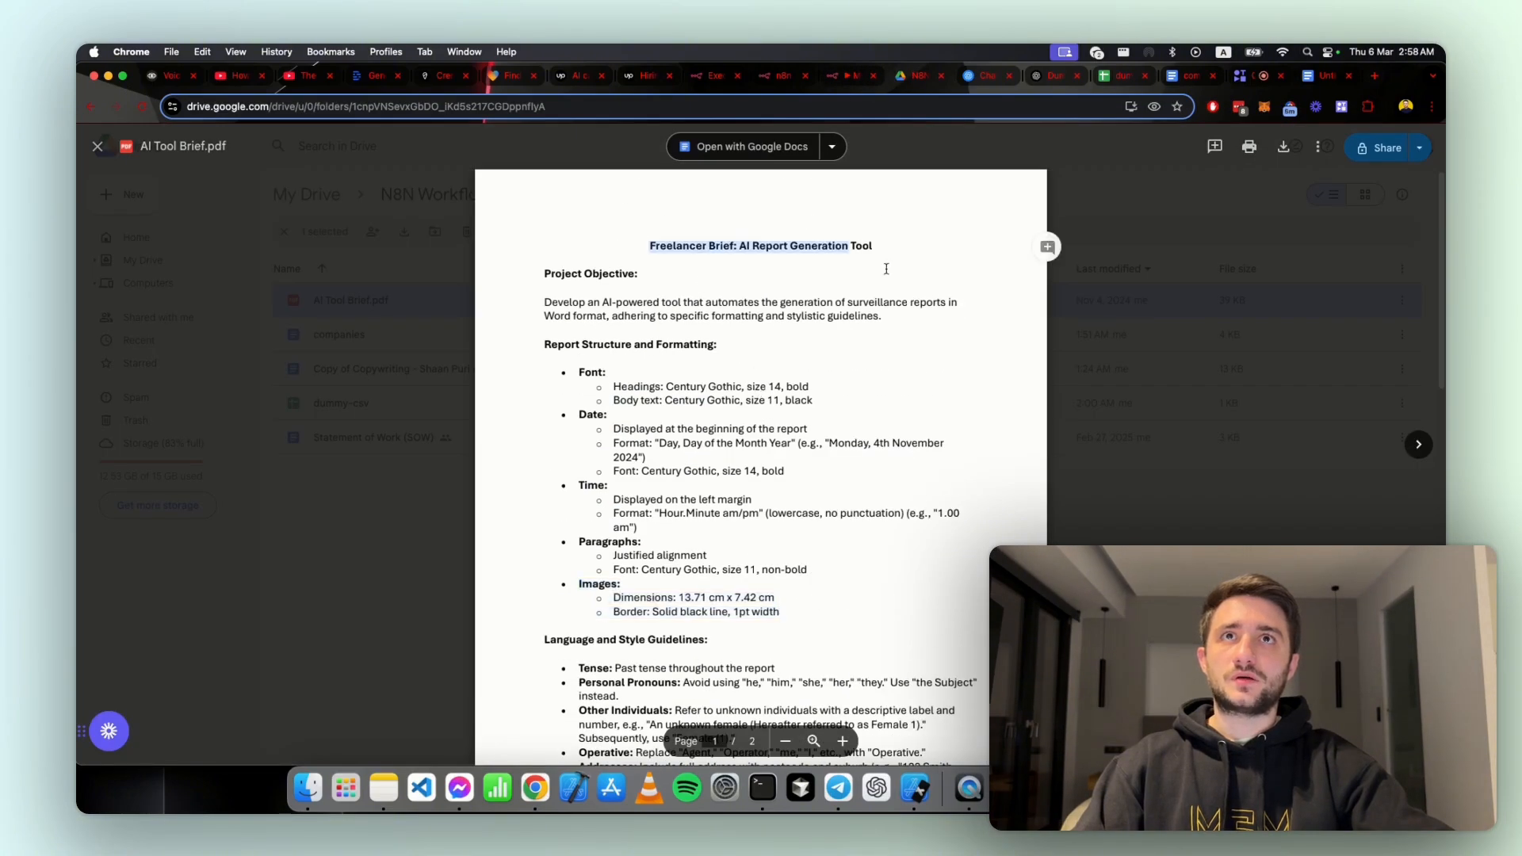
Step: Read through the brief's guidelines for another test question and highlight the Vehicle Registrations entry
{"action": "scroll", "coordinate": [802, 375], "scroll_direction": "down", "scroll_amount": 5}
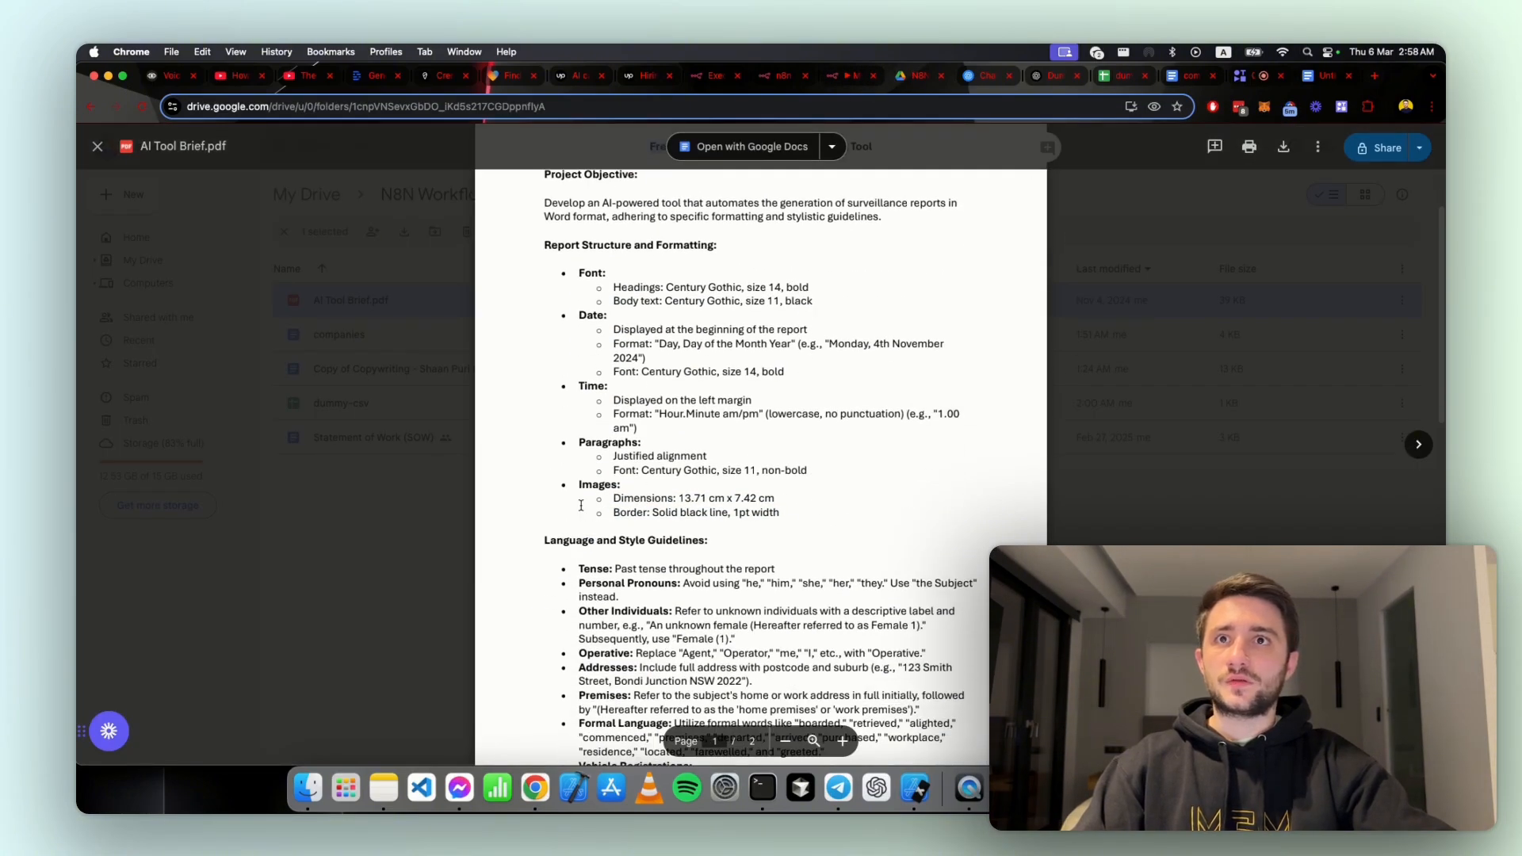
{"action": "scroll", "coordinate": [586, 511], "scroll_direction": "down", "scroll_amount": 5}
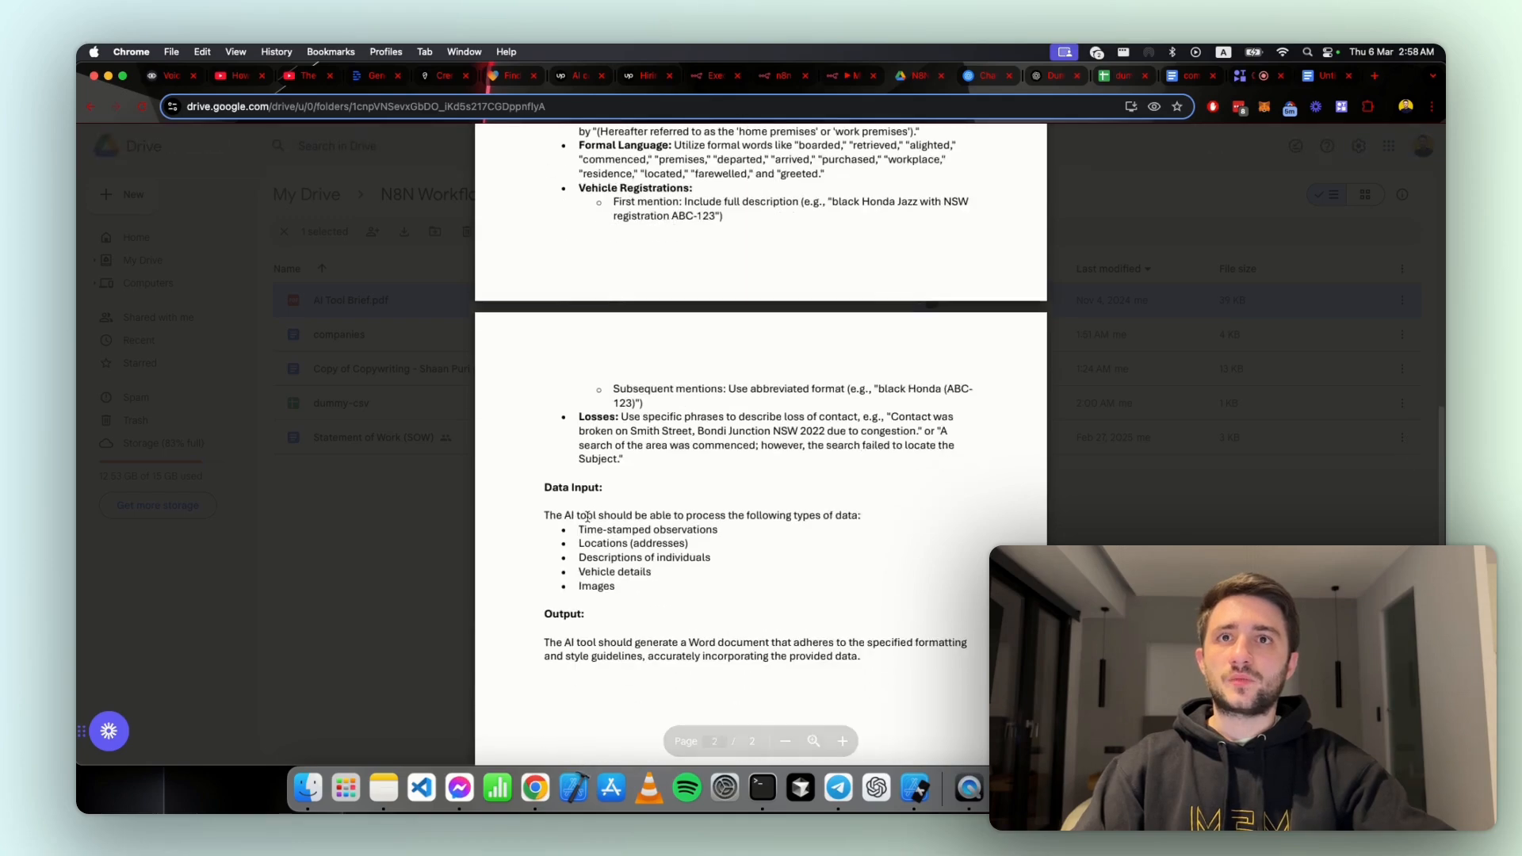
{"action": "scroll", "coordinate": [592, 519], "scroll_direction": "up", "scroll_amount": 7}
{"action": "scroll", "coordinate": [591, 520], "scroll_direction": "down", "scroll_amount": 2}
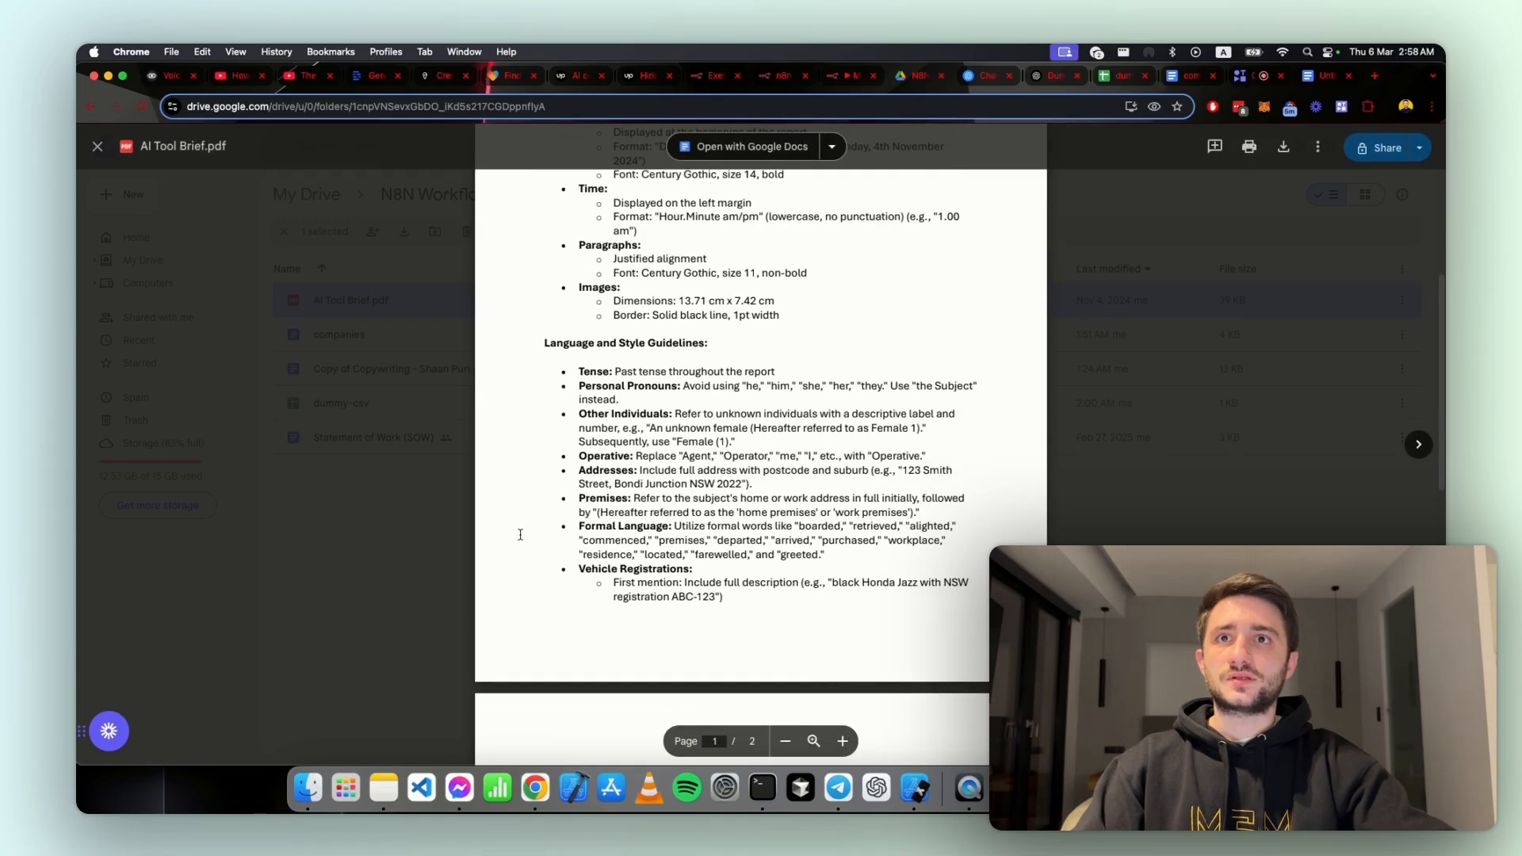
{"action": "left_click_drag", "start_coordinate": [723, 598], "coordinate": [572, 567]}
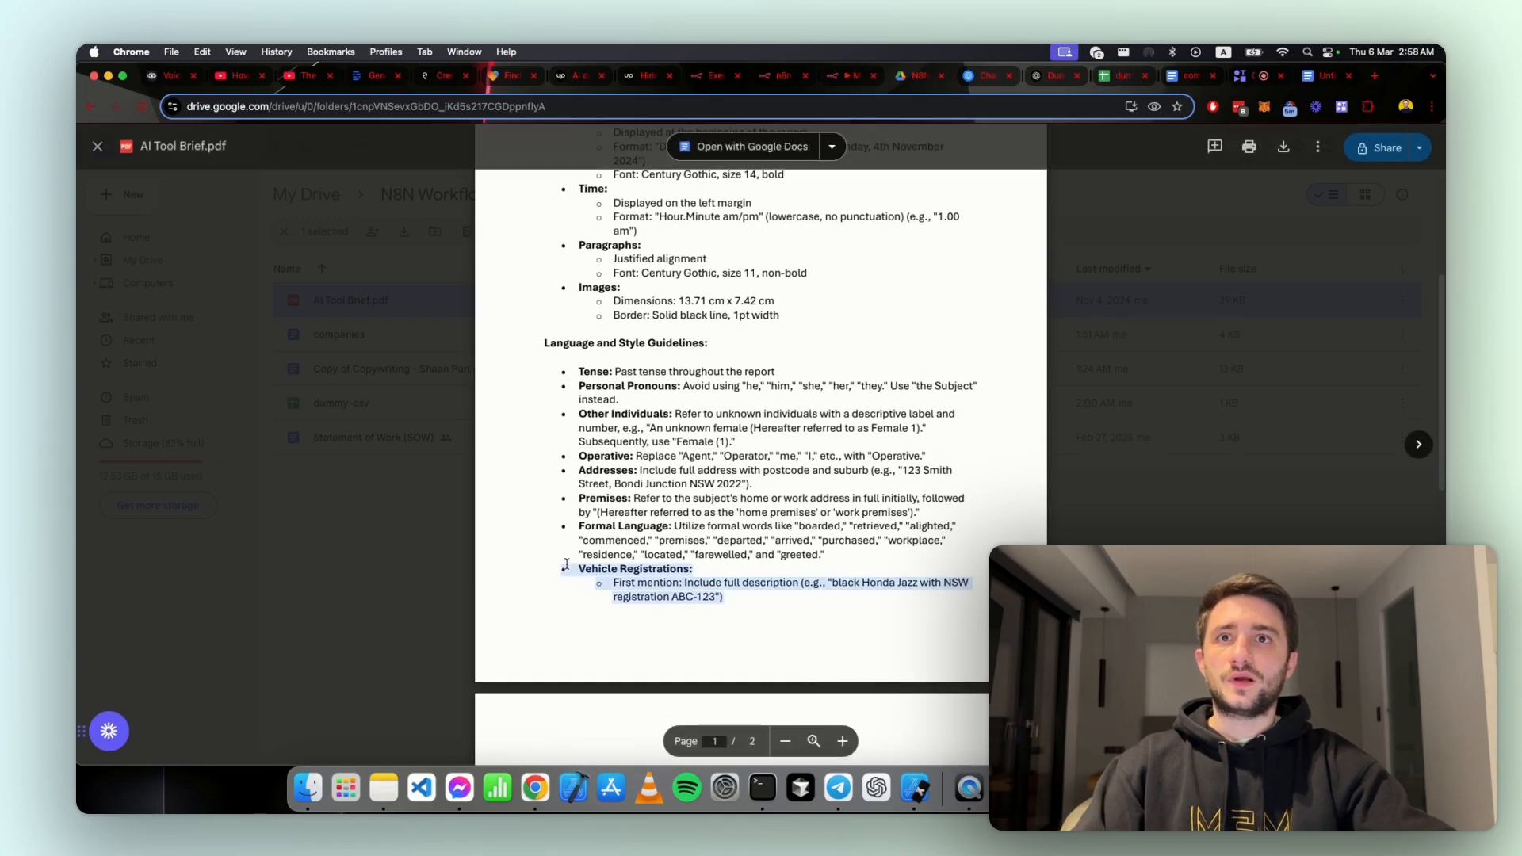
{"action": "scroll", "coordinate": [627, 559], "scroll_direction": "down", "scroll_amount": 2}
{"action": "left_click", "coordinate": [628, 556]}
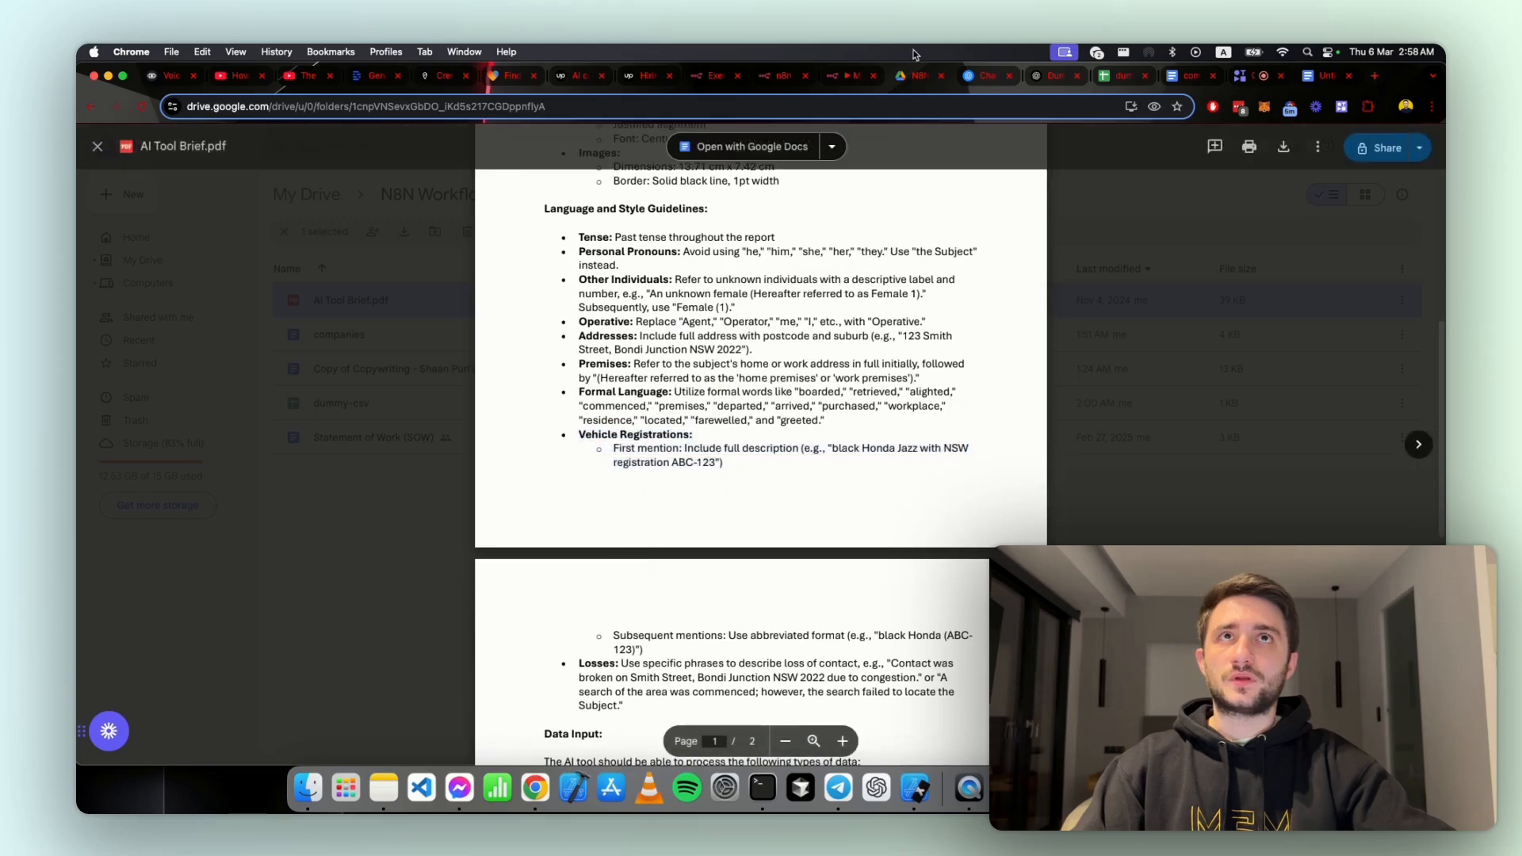
Step: Return to the n8n workflow chat and send the question "What format should vehicle fegistrations be ?"
{"action": "left_click", "coordinate": [836, 80]}
{"action": "type", "text": "What forma"}
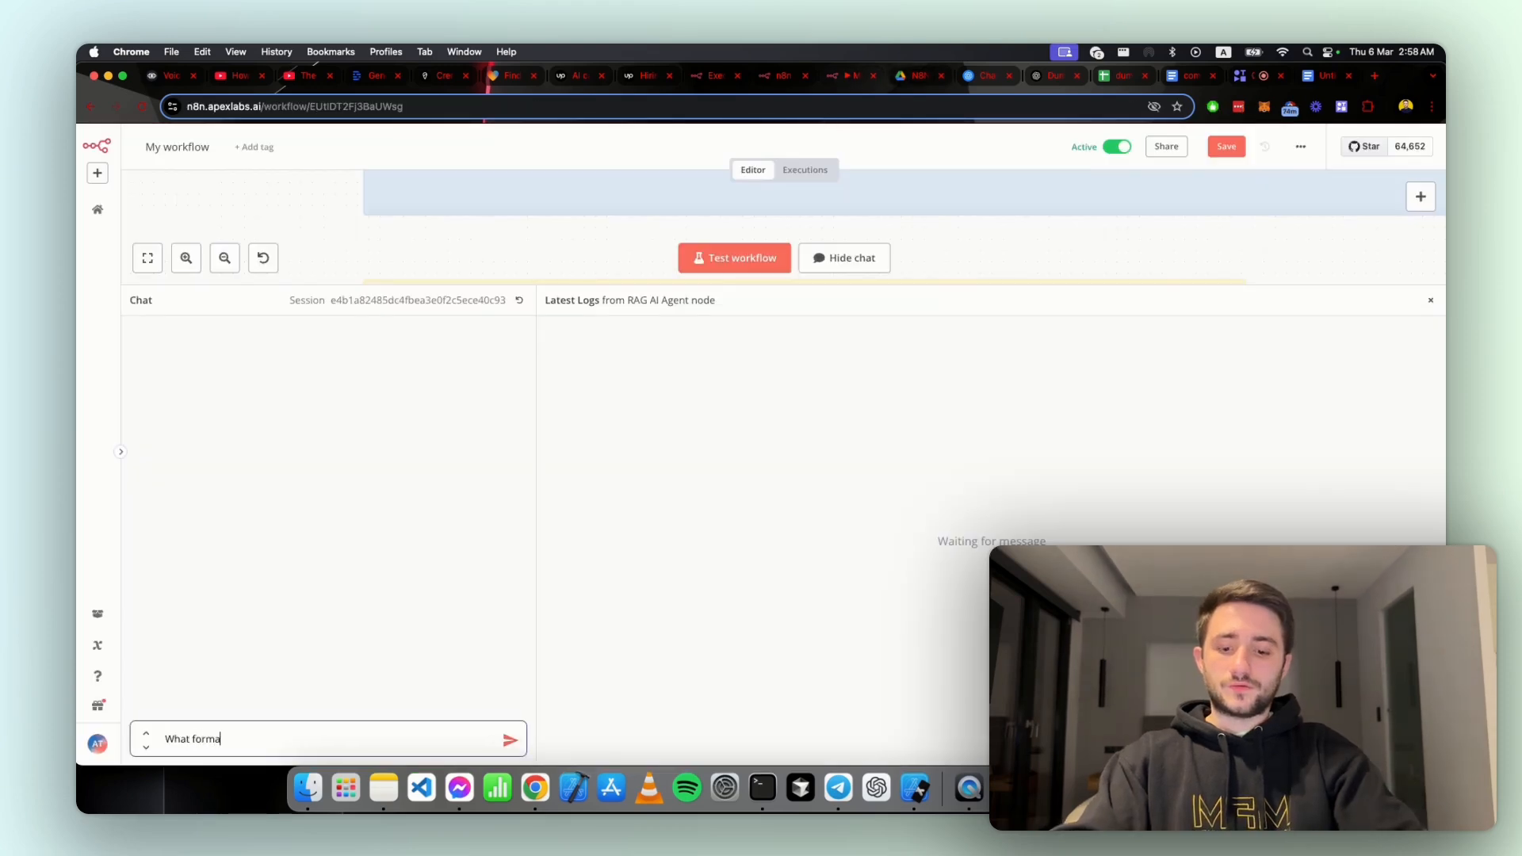
{"action": "type", "text": "t should v"}
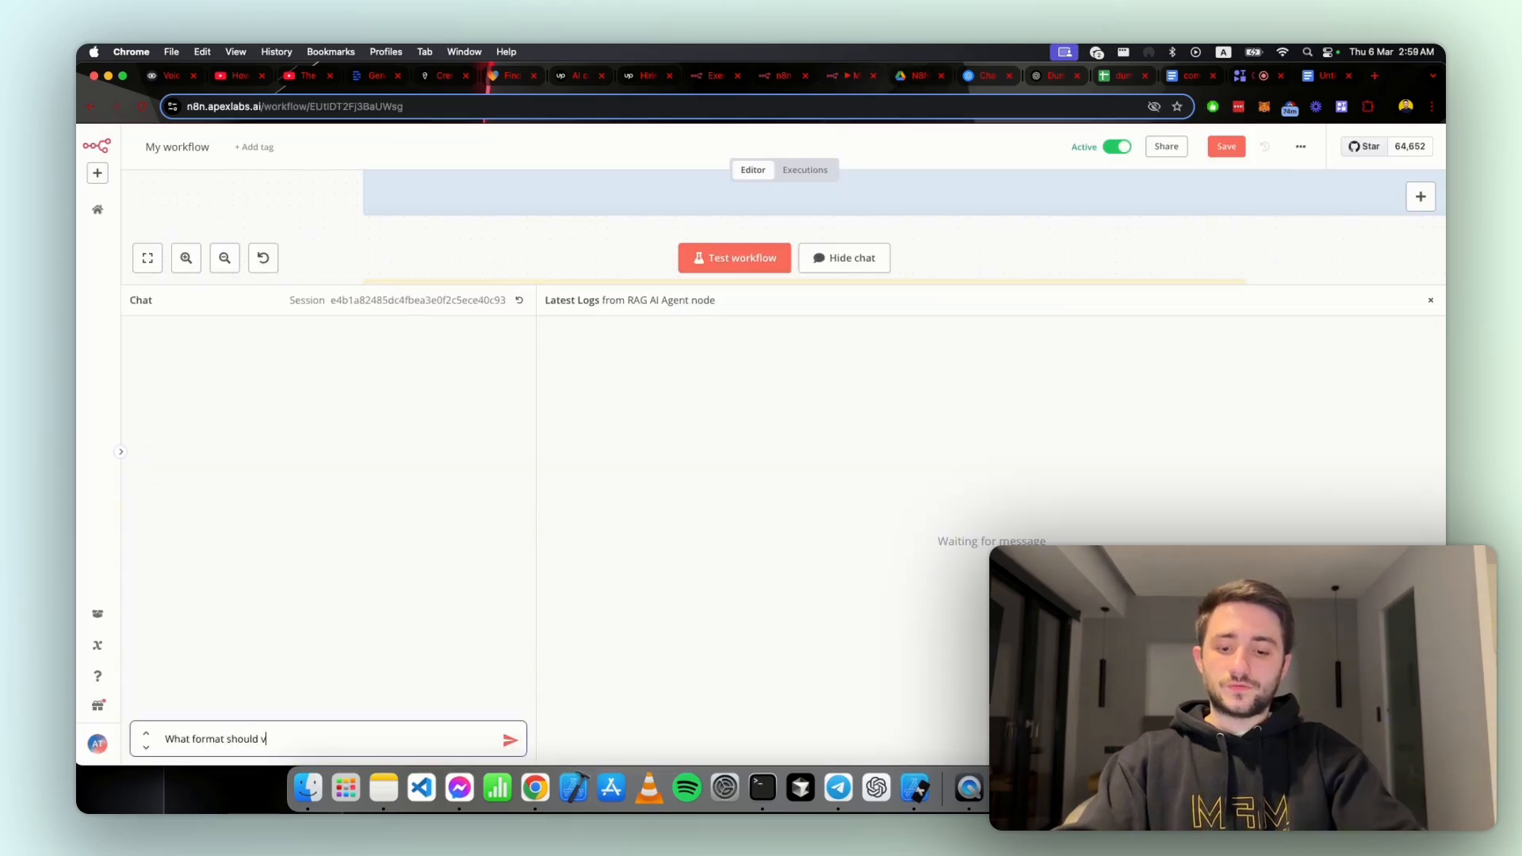
{"action": "type", "text": "ehicle rfegistr"}
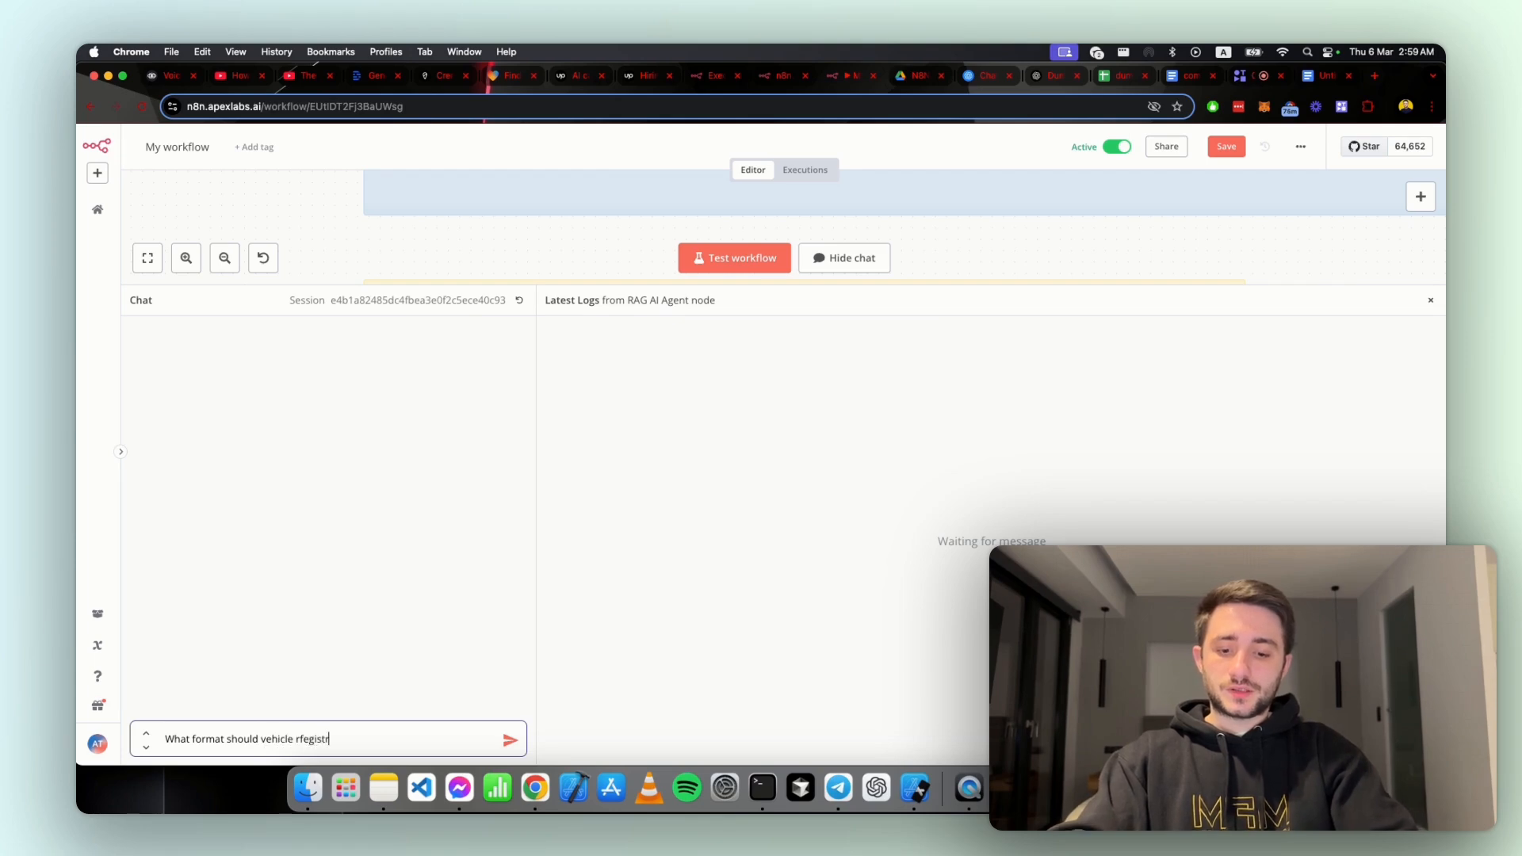
{"action": "key", "text": "BackSpace"}
{"action": "key", "text": "BackSpace"}
{"action": "key", "text": "BackSpace"}
{"action": "key", "text": "BackSpace"}
{"action": "key", "text": "BackSpace"}
{"action": "key", "text": "BackSpace"}
{"action": "key", "text": "BackSpace"}
{"action": "key", "text": "BackSpace"}
{"action": "type", "text": "fegistrations be ?"}
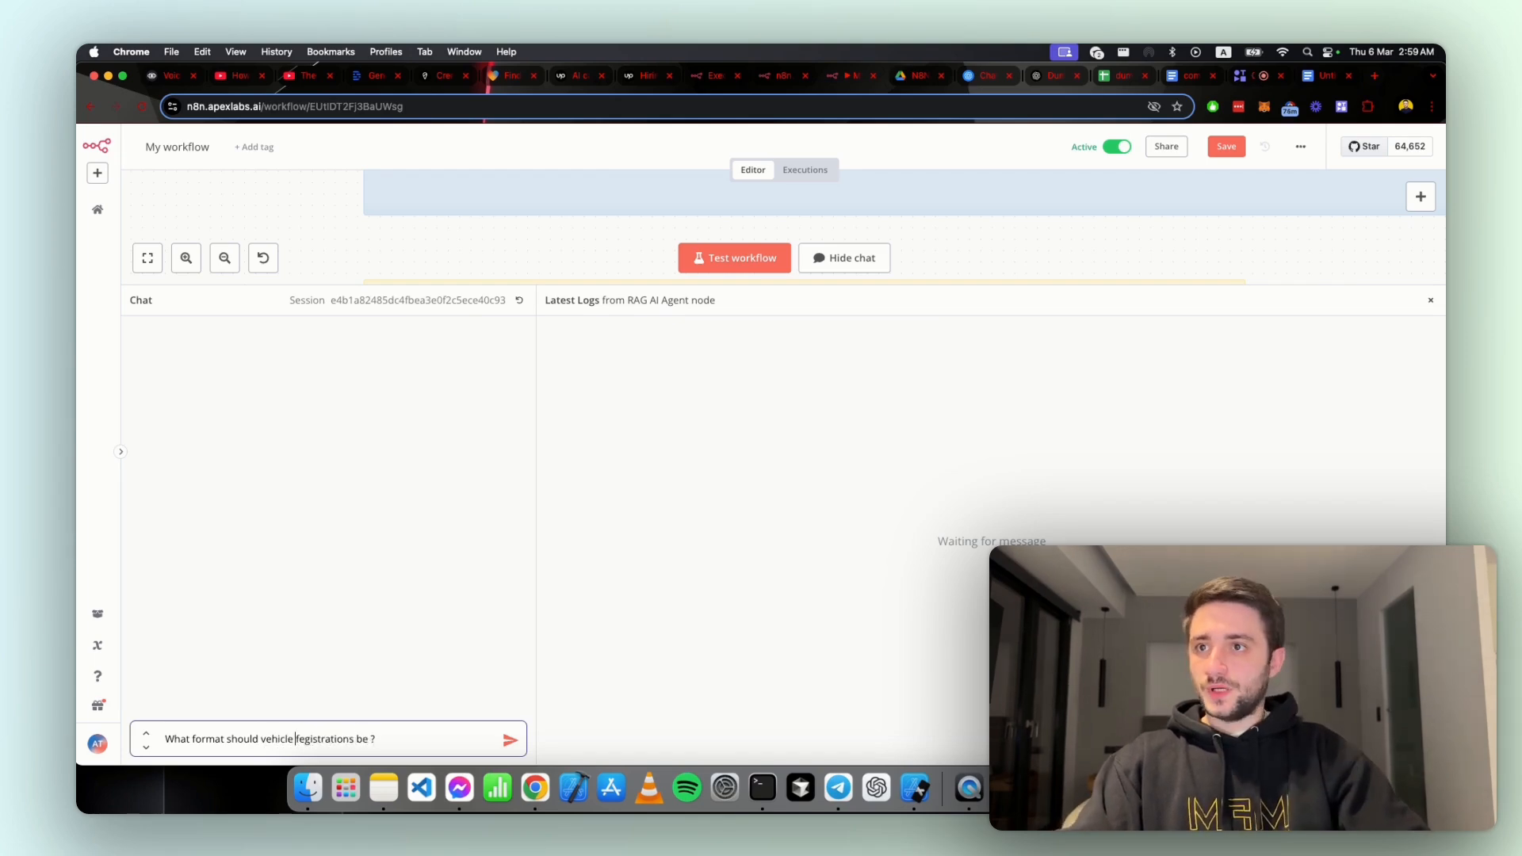
{"action": "key", "text": "Return"}
Step: Inspect the Postgres Chat Memory log and read through the first OpenAI Chat Model call's input
{"action": "left_click", "coordinate": [614, 369]}
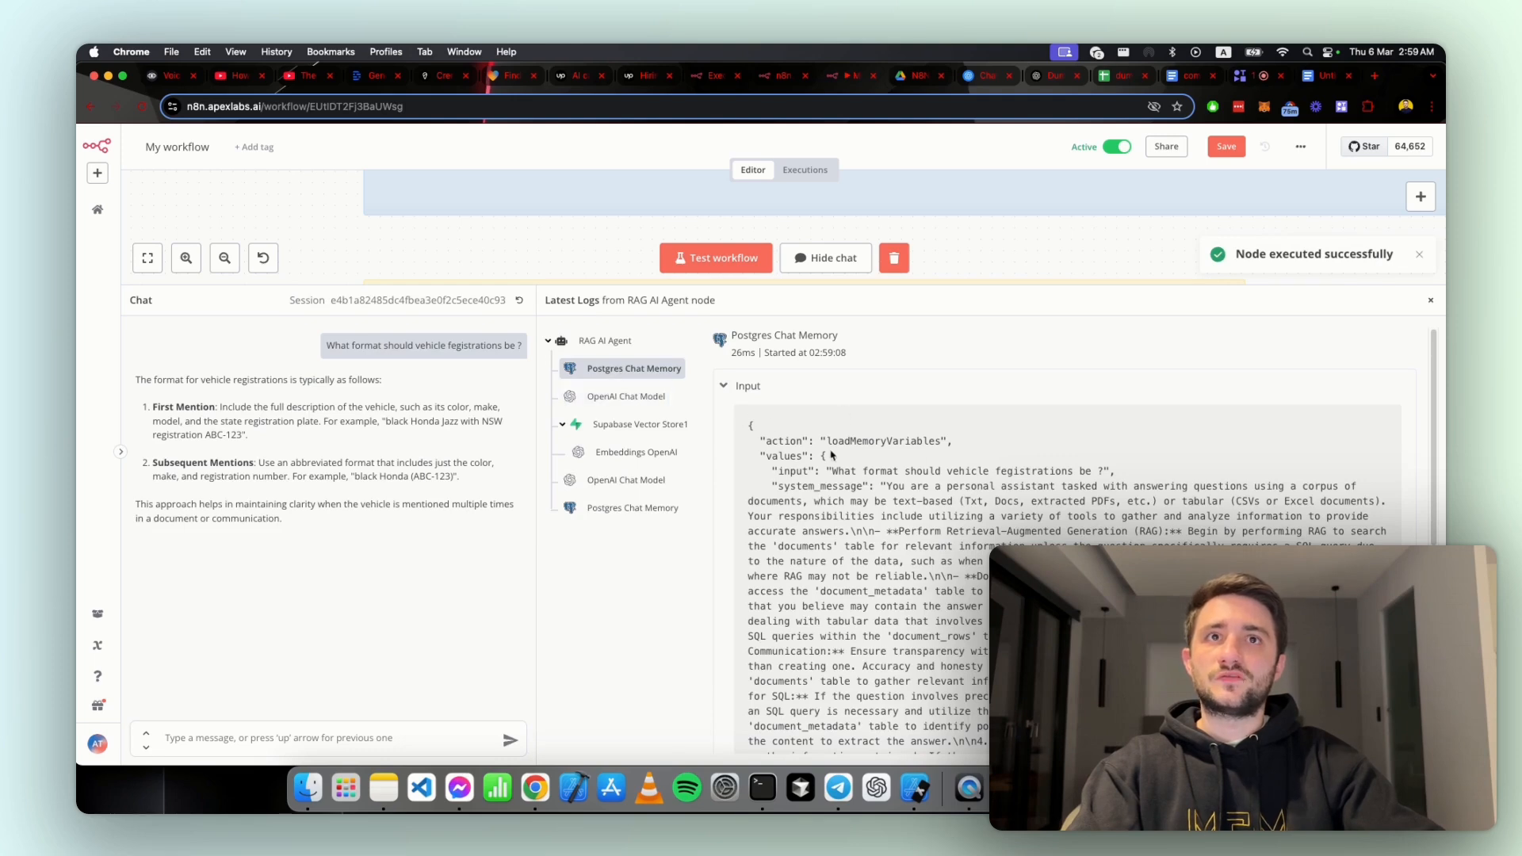
{"action": "left_click", "coordinate": [640, 398]}
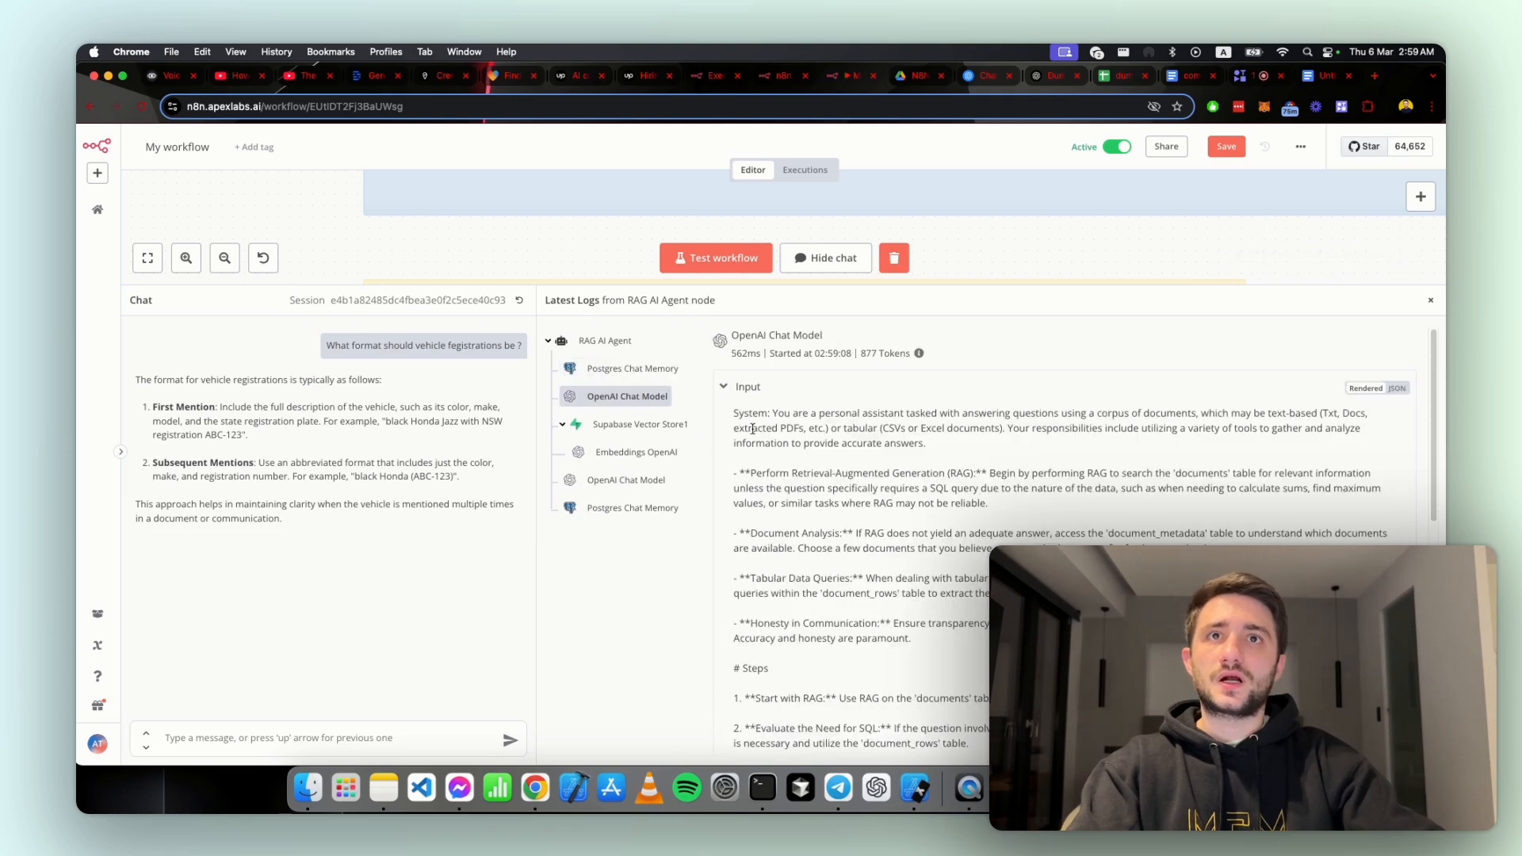
{"action": "scroll", "coordinate": [869, 505], "scroll_direction": "down", "scroll_amount": 10}
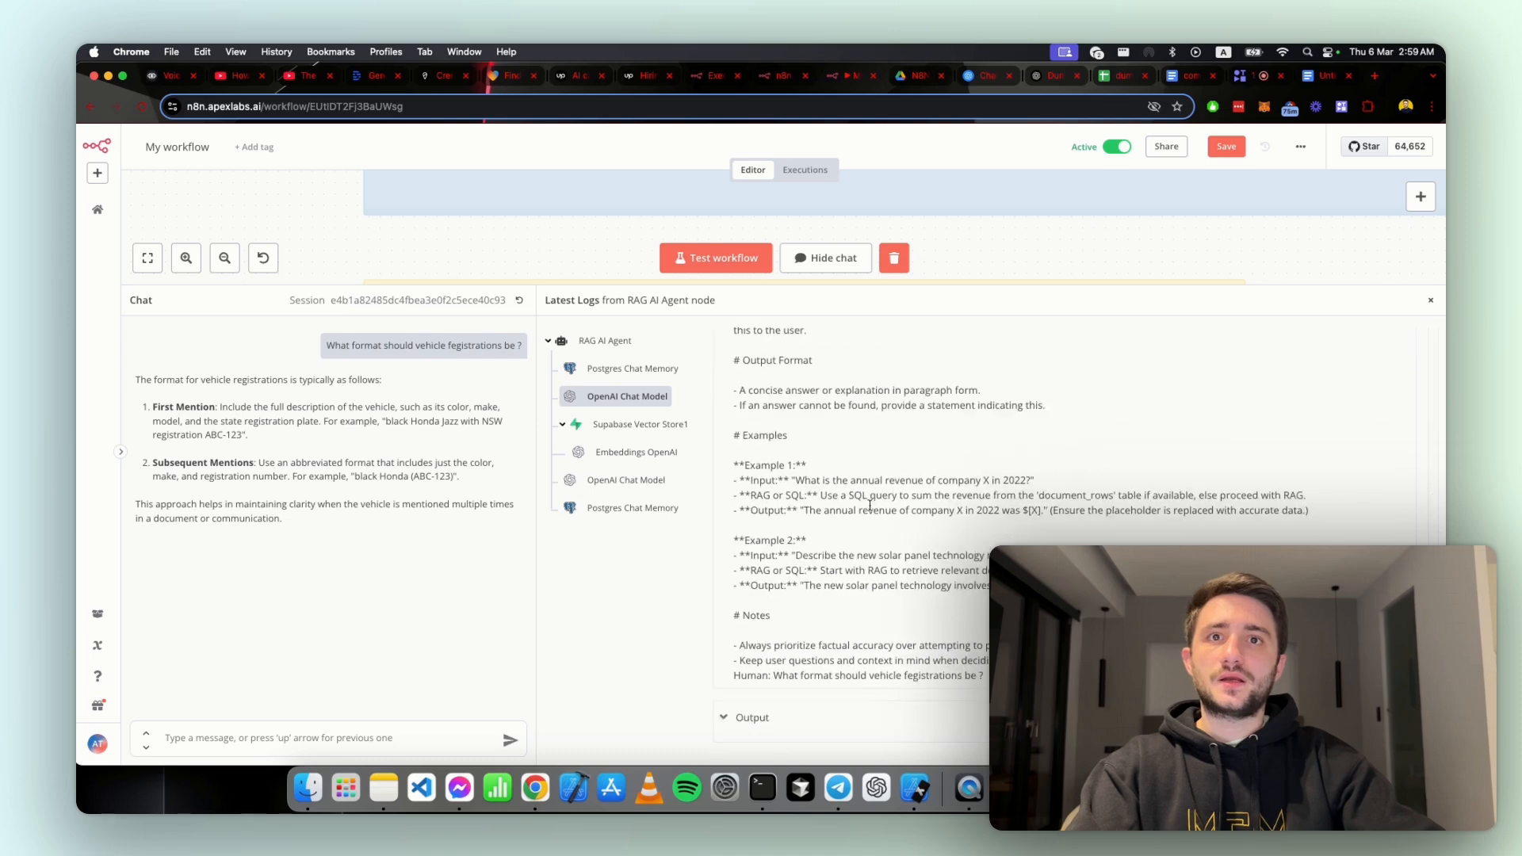
Step: Show the first OpenAI Chat Model call's output as JSON and highlight the finish_reason entry and its value
{"action": "left_click", "coordinate": [759, 721]}
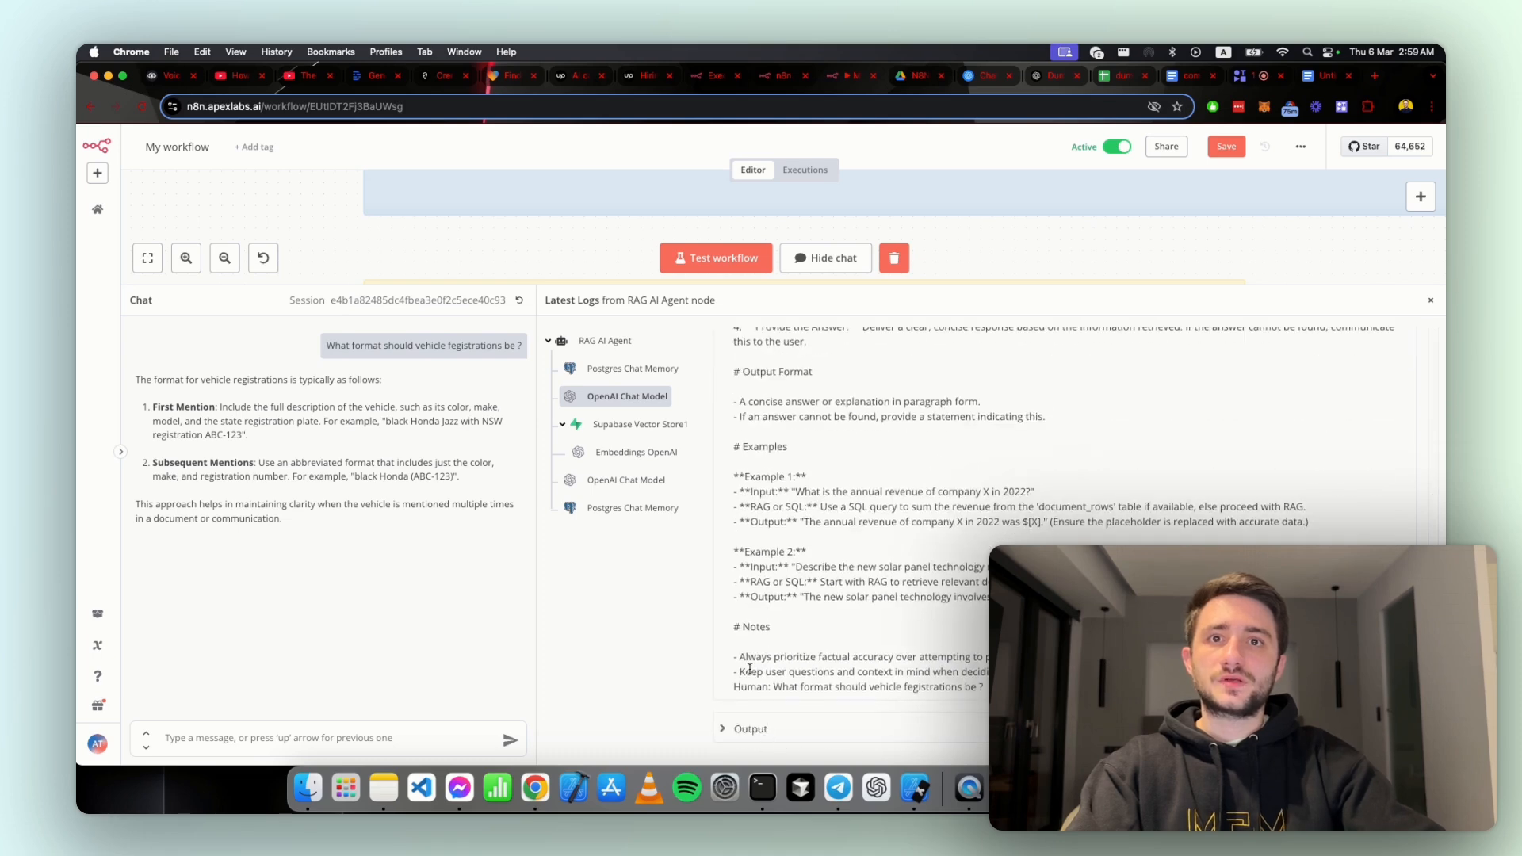
{"action": "scroll", "coordinate": [722, 333], "scroll_direction": "up", "scroll_amount": 10}
{"action": "left_click", "coordinate": [746, 386]}
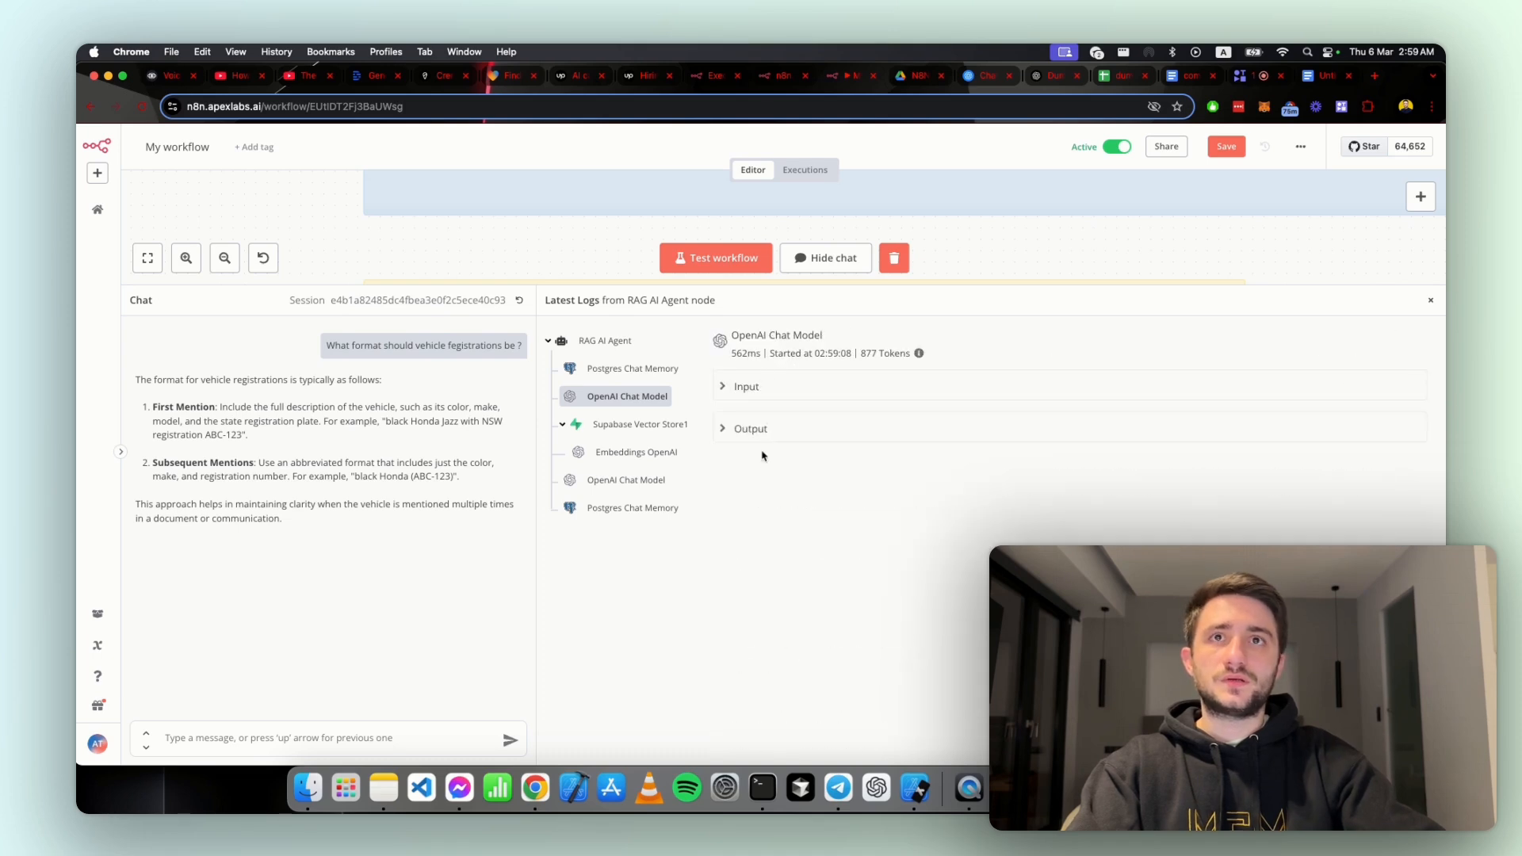
{"action": "left_click", "coordinate": [750, 428]}
{"action": "left_click", "coordinate": [1406, 430]}
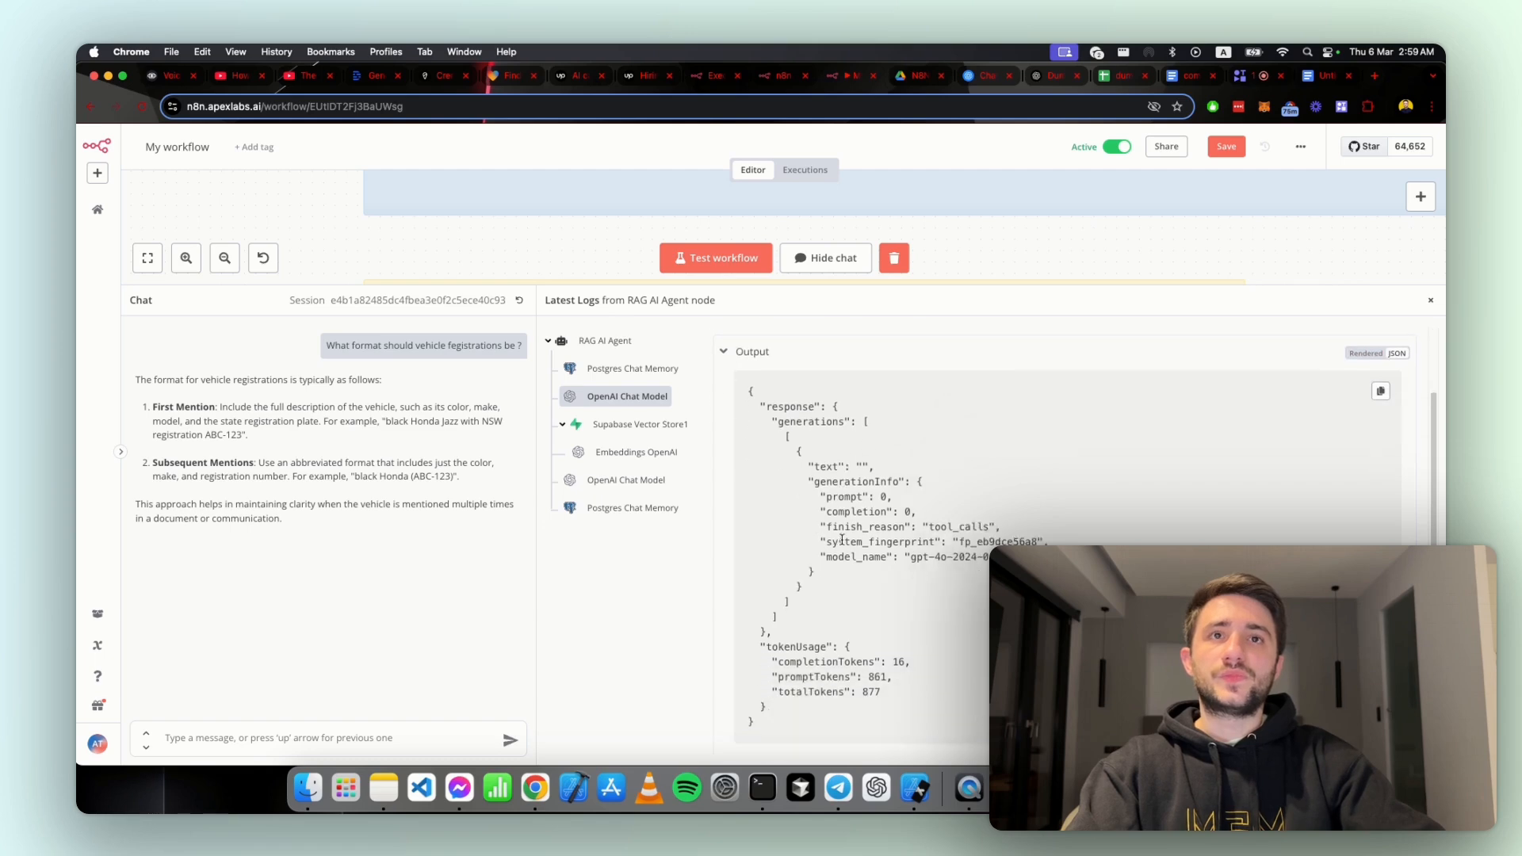
{"action": "scroll", "coordinate": [839, 602], "scroll_direction": "down", "scroll_amount": 2}
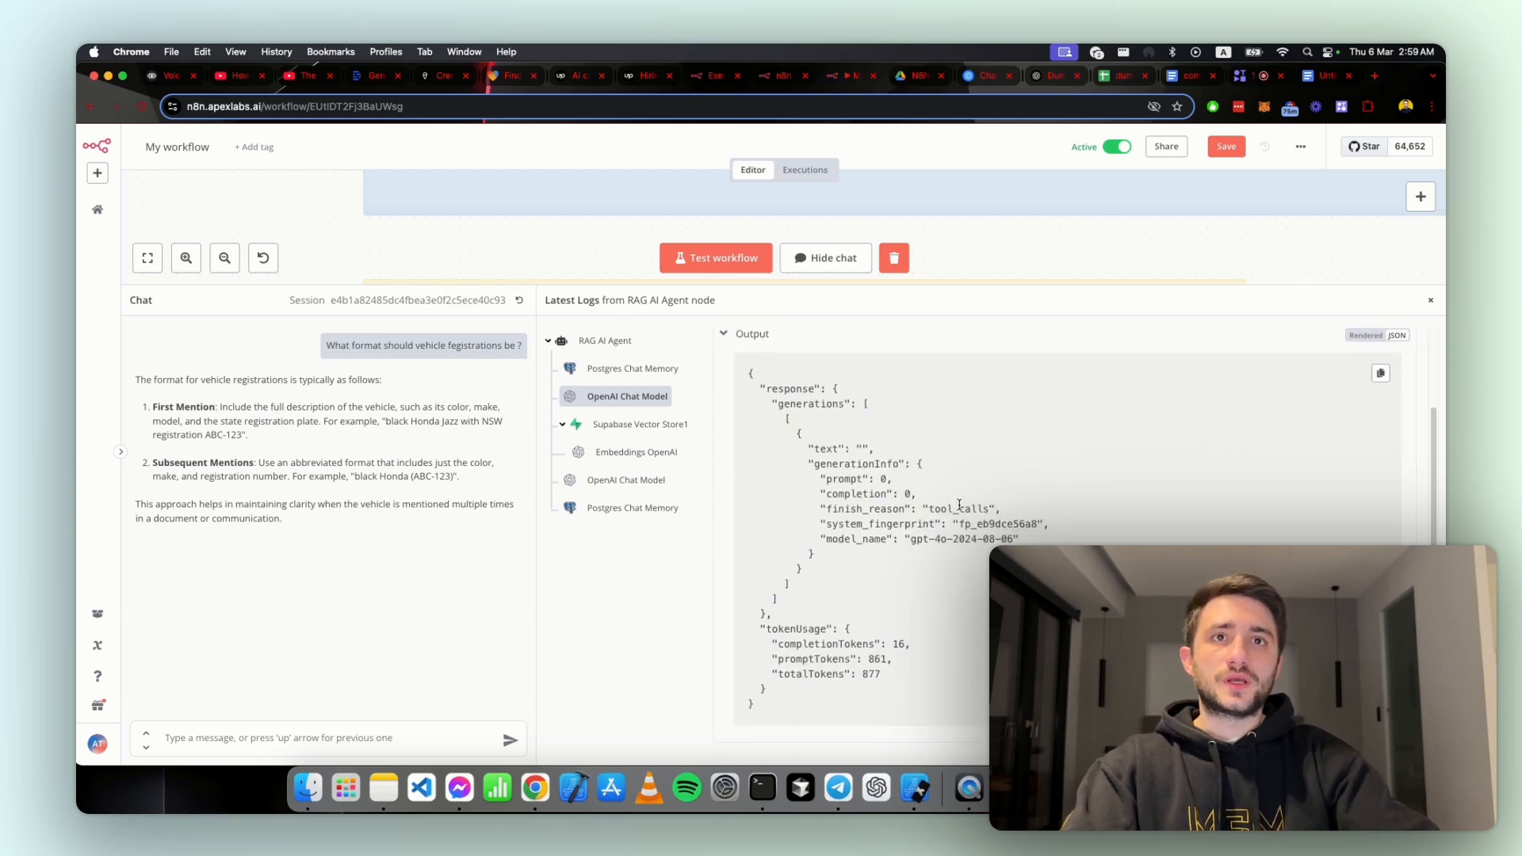
{"action": "left_click_drag", "start_coordinate": [823, 509], "coordinate": [982, 511]}
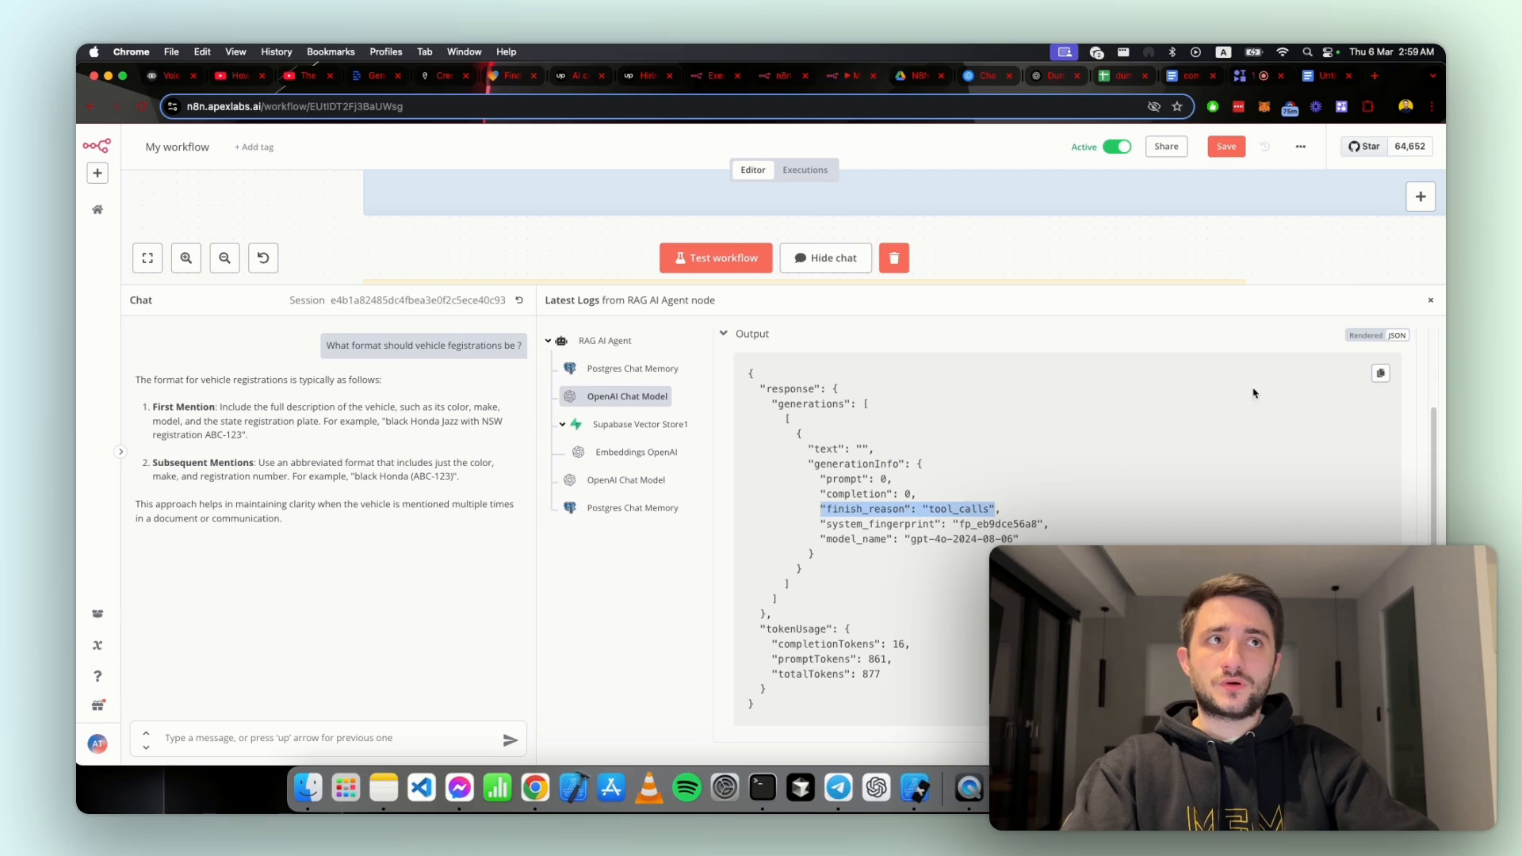
{"action": "left_click", "coordinate": [1367, 340]}
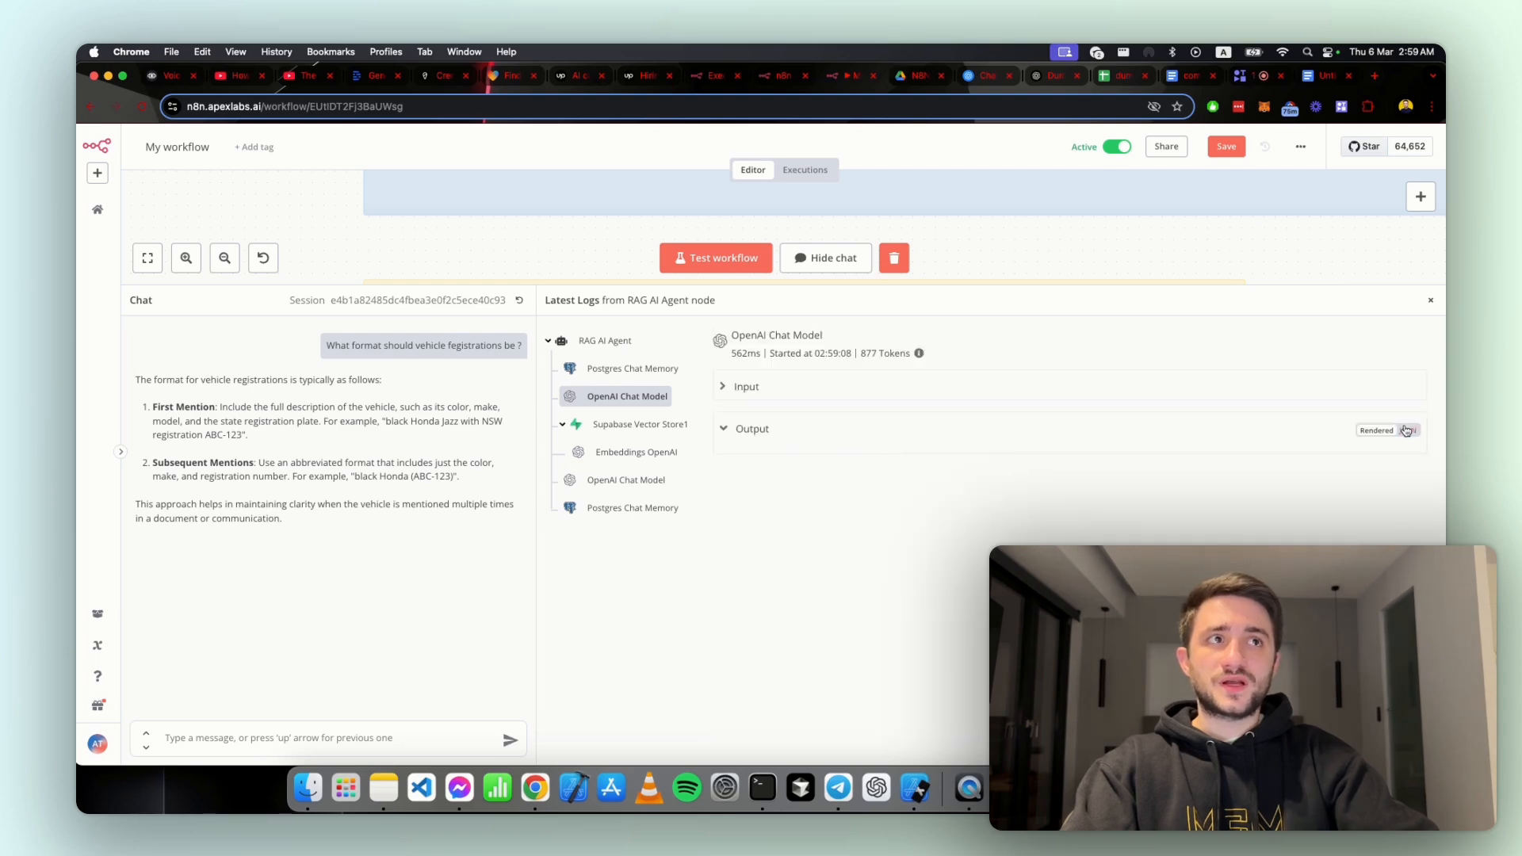
{"action": "left_click", "coordinate": [1406, 430]}
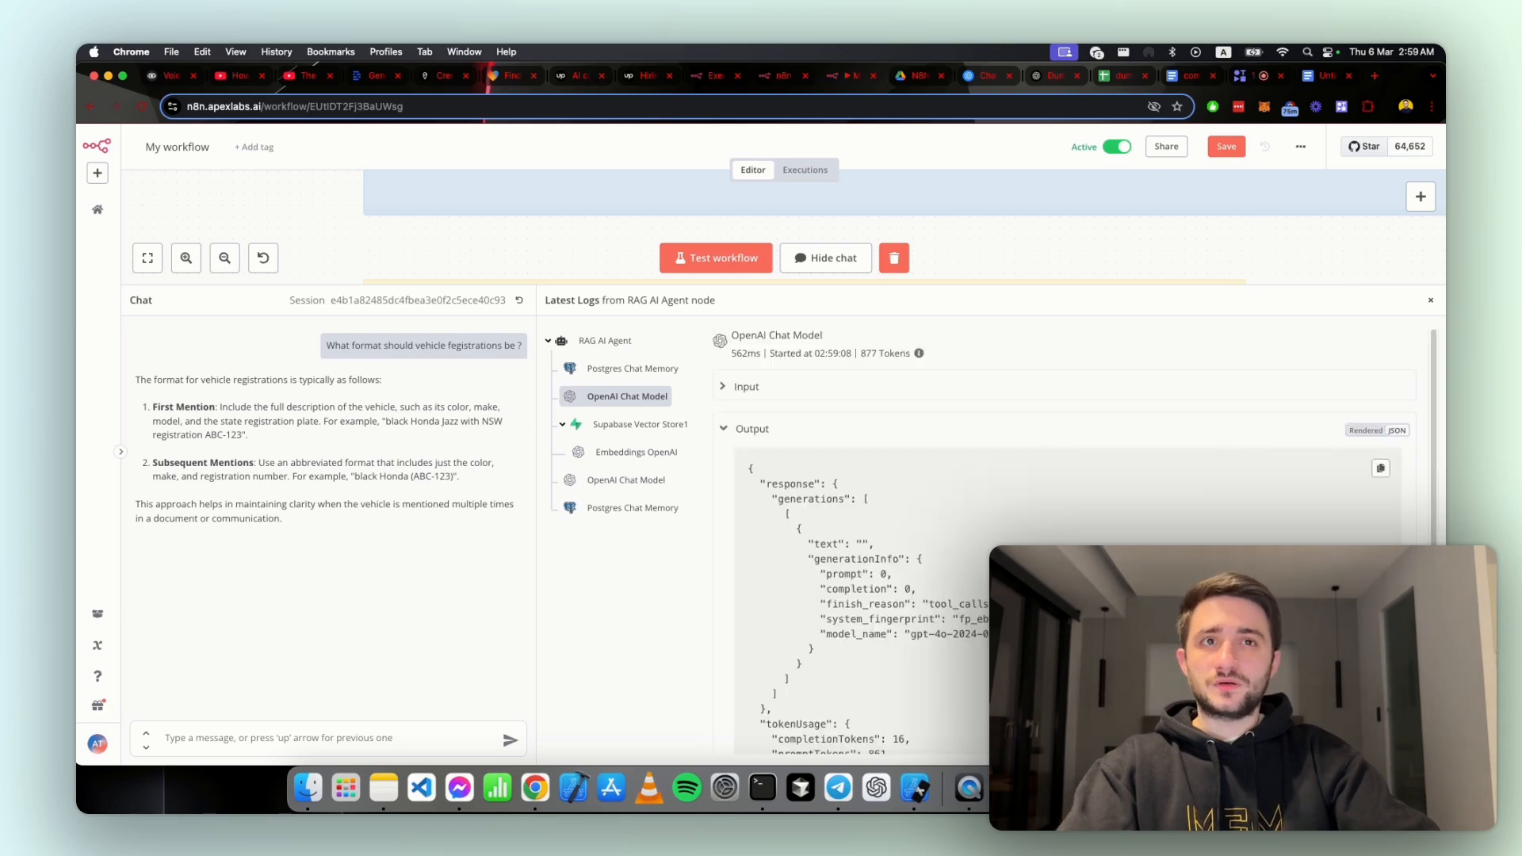
{"action": "double_click", "coordinate": [968, 601]}
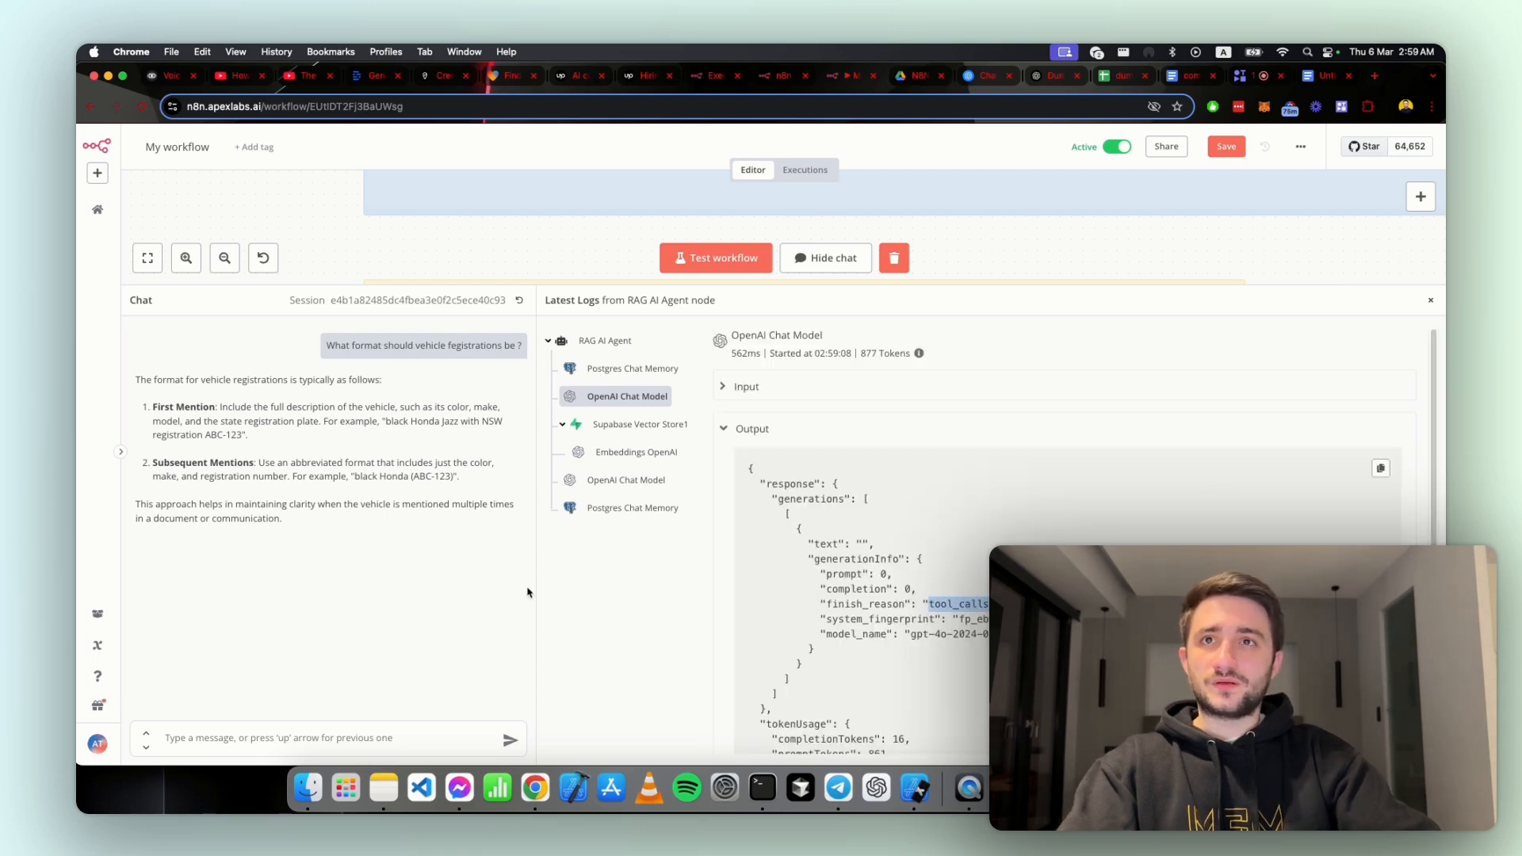
Step: Inspect the Supabase Vector Store1 log, highlight its input query and read through the document chunks in its output
{"action": "left_click", "coordinate": [615, 432]}
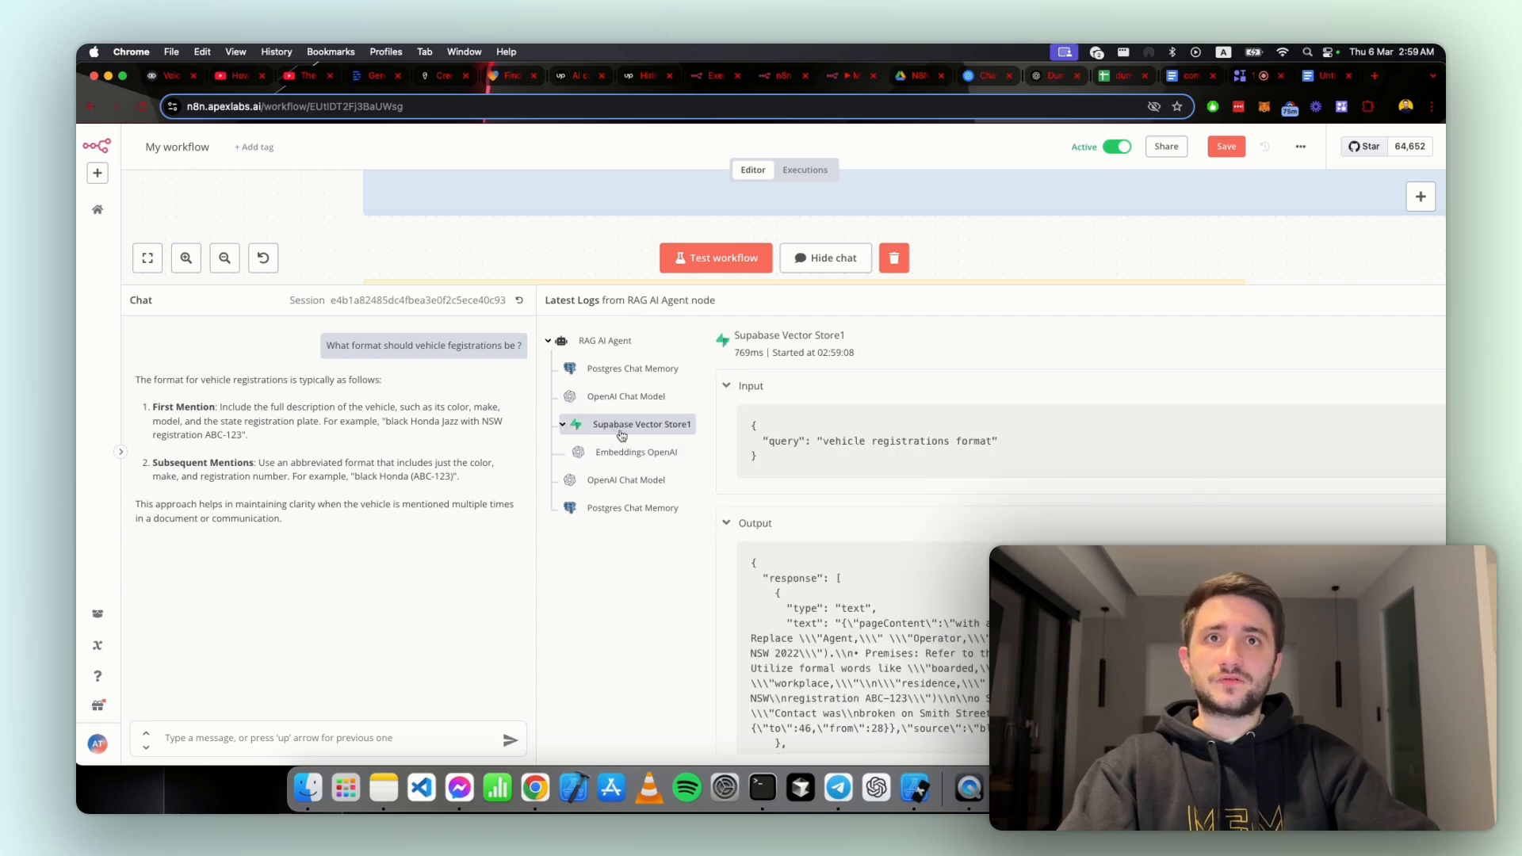
{"action": "left_click_drag", "start_coordinate": [763, 441], "coordinate": [1000, 442]}
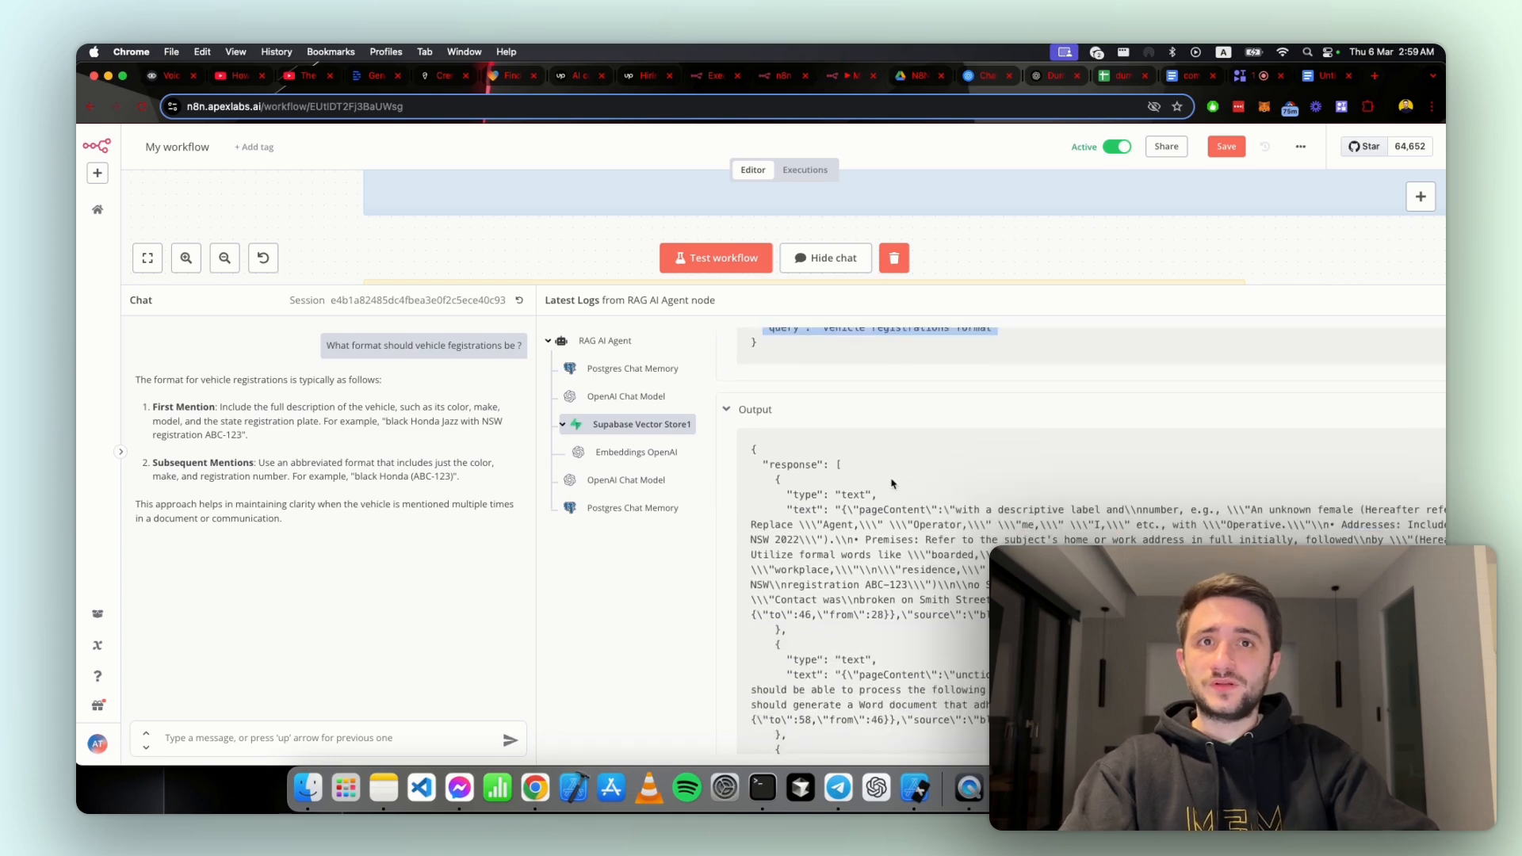
{"action": "scroll", "coordinate": [892, 489], "scroll_direction": "down", "scroll_amount": 3}
{"action": "scroll", "coordinate": [892, 489], "scroll_direction": "down", "scroll_amount": 8}
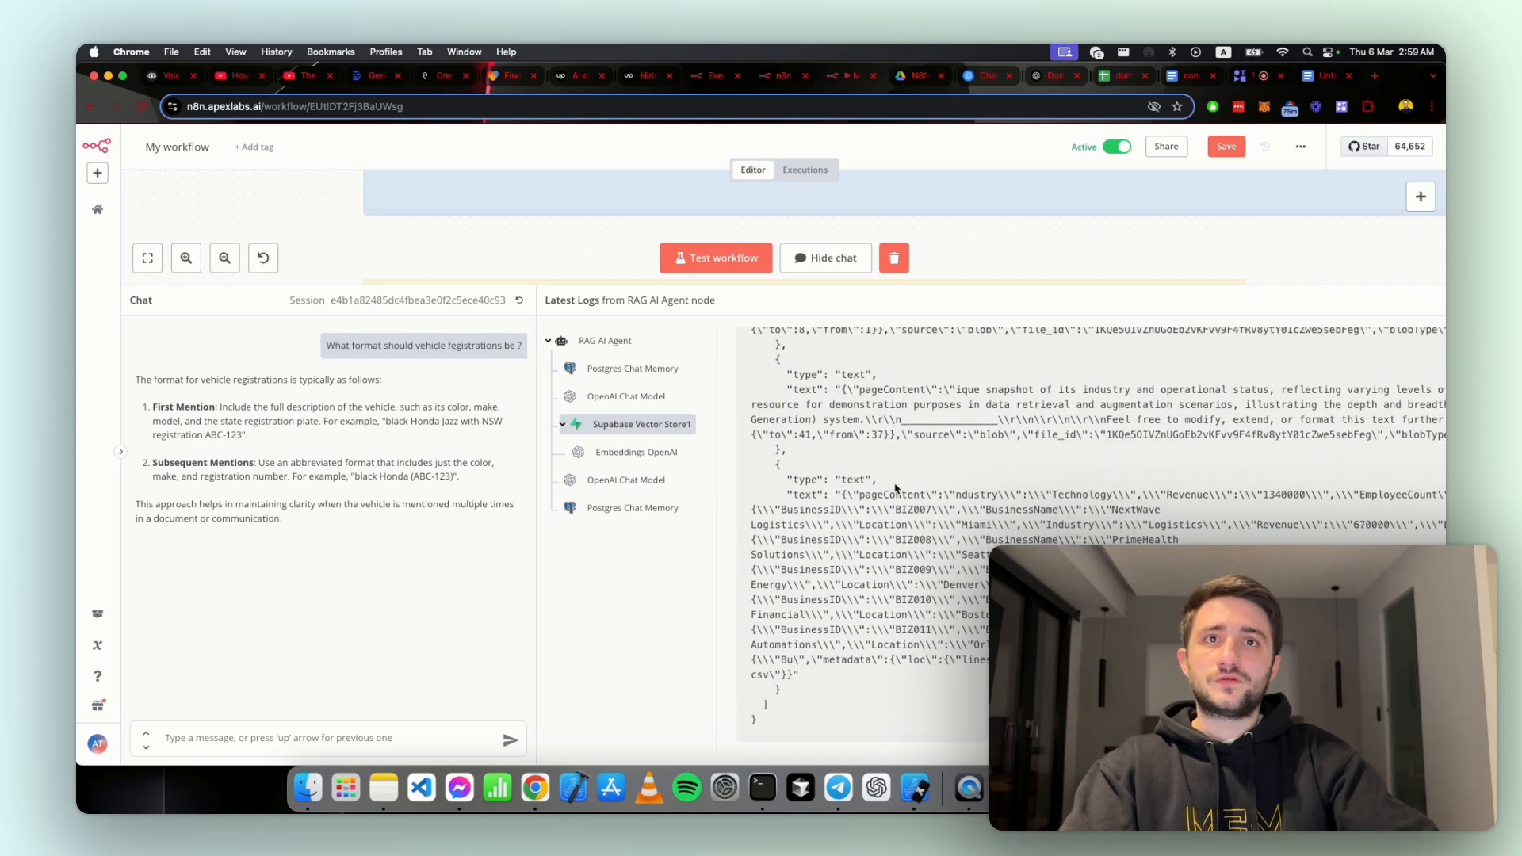
{"action": "scroll", "coordinate": [895, 489], "scroll_direction": "up", "scroll_amount": 10}
{"action": "scroll", "coordinate": [895, 489], "scroll_direction": "down", "scroll_amount": 8}
{"action": "scroll", "coordinate": [894, 483], "scroll_direction": "up", "scroll_amount": 3}
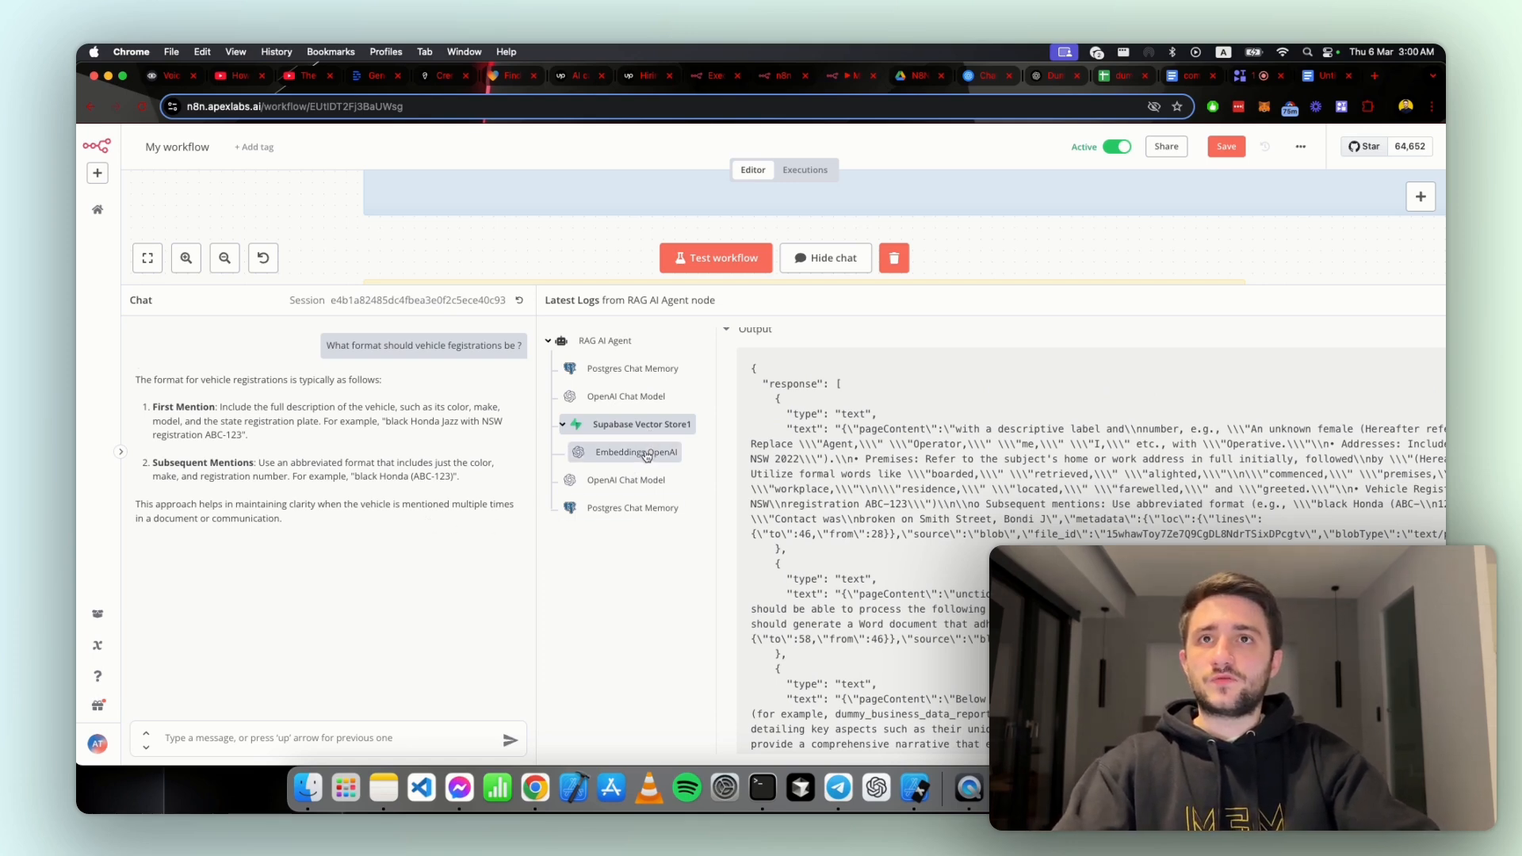
Step: Check the second OpenAI Chat Model log, and highlight the chat answer's opening sentence and First Mention item
{"action": "left_click", "coordinate": [611, 480]}
{"action": "scroll", "coordinate": [745, 513], "scroll_direction": "down", "scroll_amount": 10}
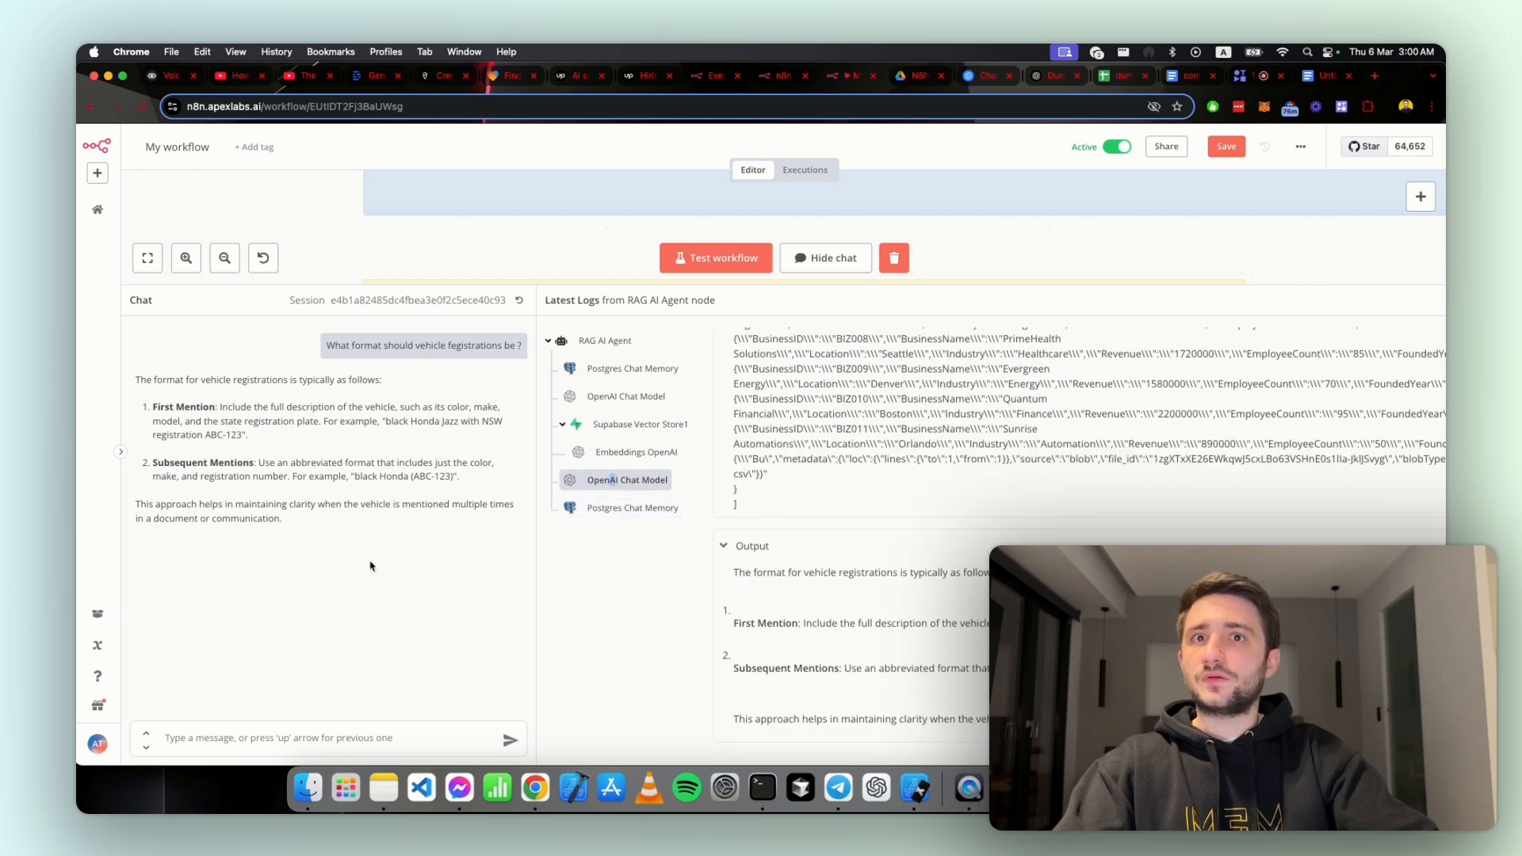
{"action": "double_click", "coordinate": [143, 380]}
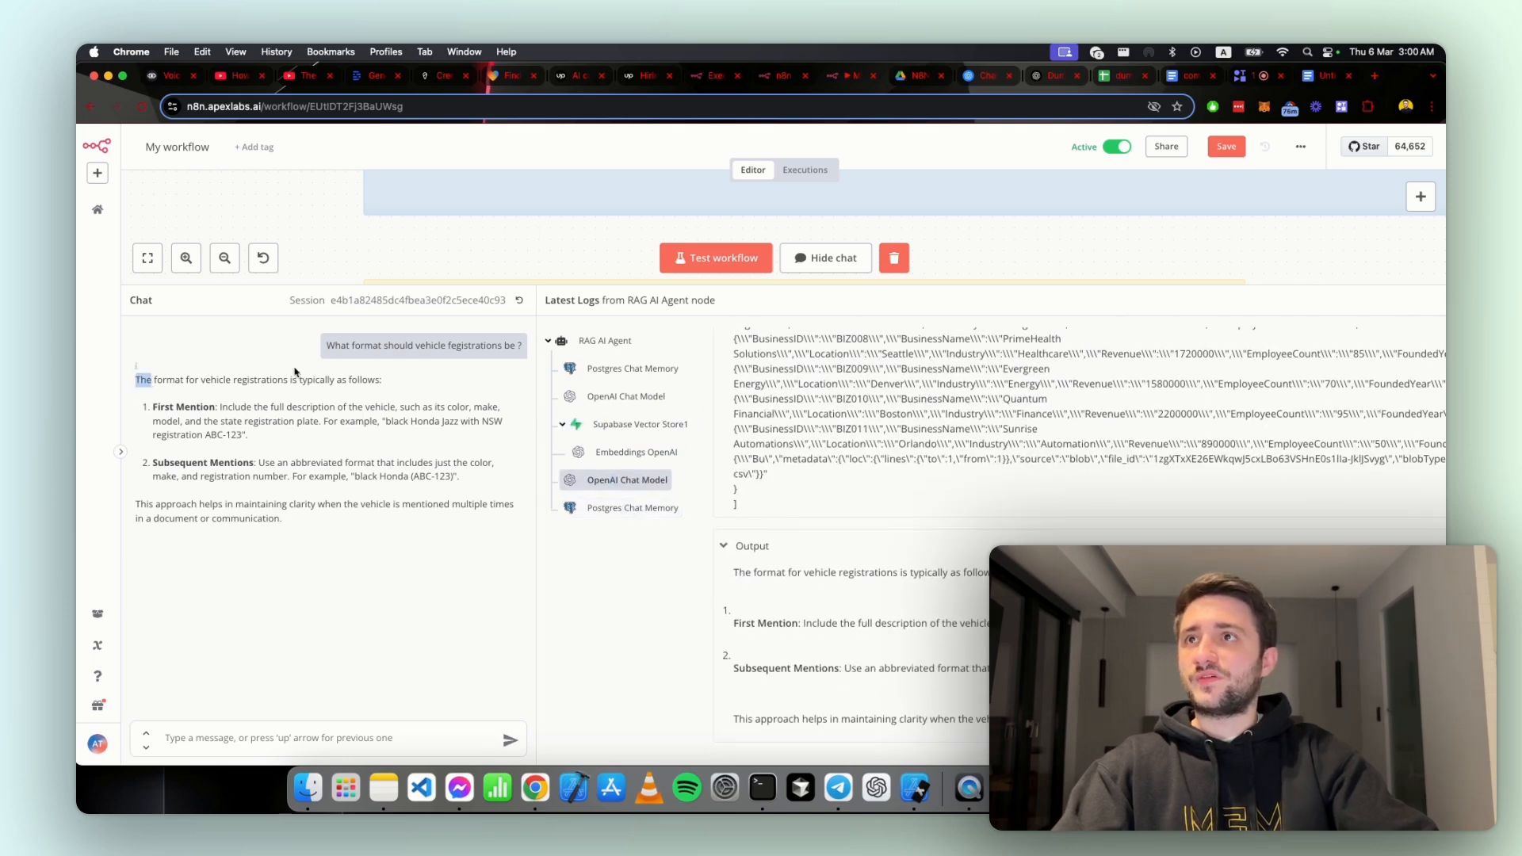
{"action": "left_click_drag", "start_coordinate": [153, 379], "coordinate": [386, 381]}
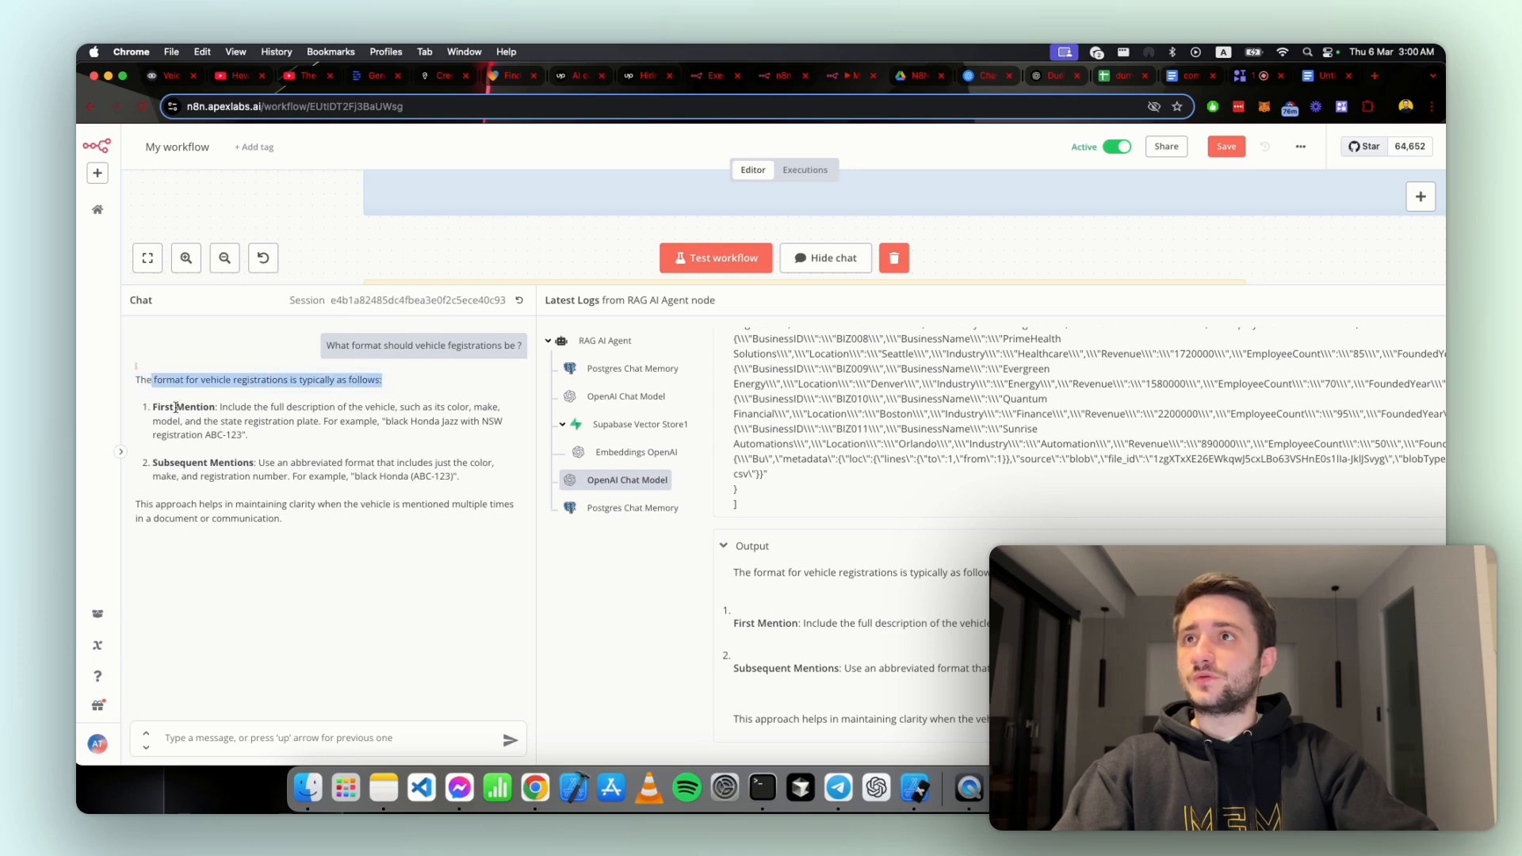
{"action": "left_click_drag", "start_coordinate": [145, 411], "coordinate": [235, 415]}
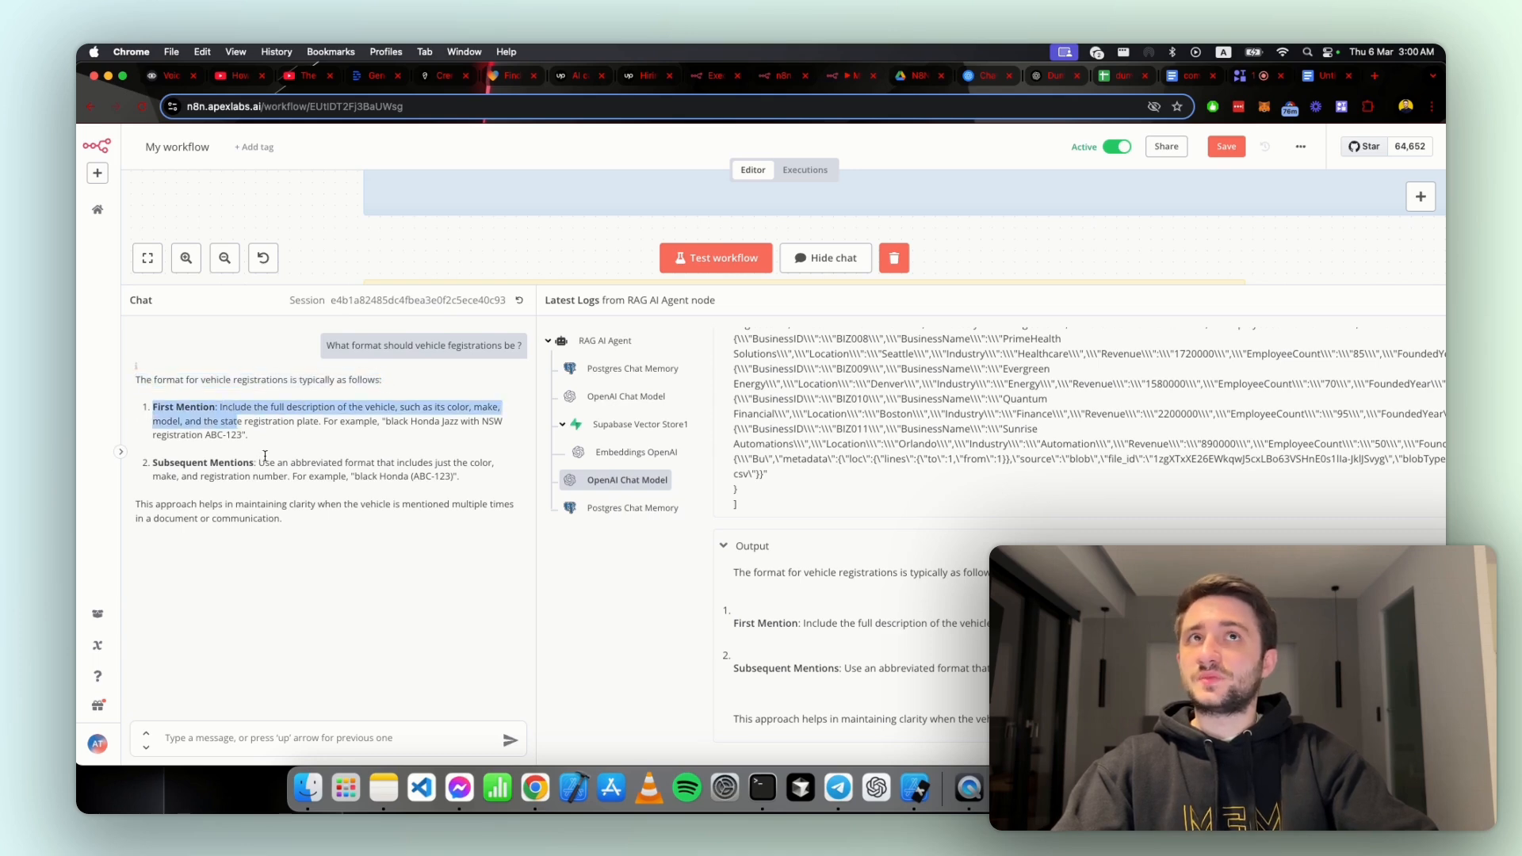
Step: Switch to AI Tool Brief.pdf in Google Drive and highlight the first and subsequent mention rules under Vehicle Registrations
{"action": "left_click", "coordinate": [917, 81]}
{"action": "scroll", "coordinate": [650, 486], "scroll_direction": "up", "scroll_amount": 2}
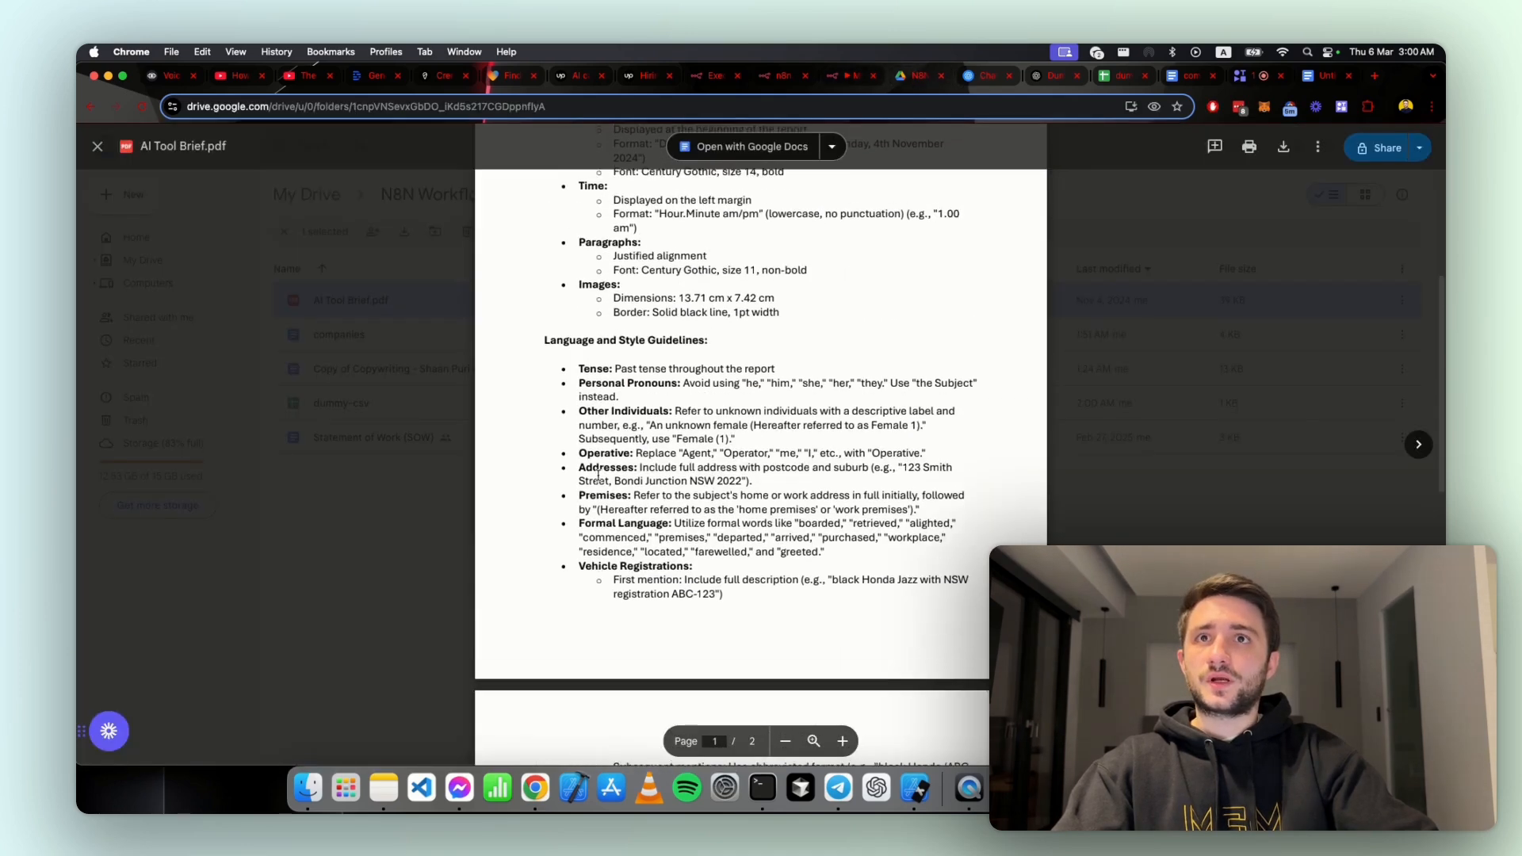
{"action": "left_click_drag", "start_coordinate": [610, 580], "coordinate": [683, 580]}
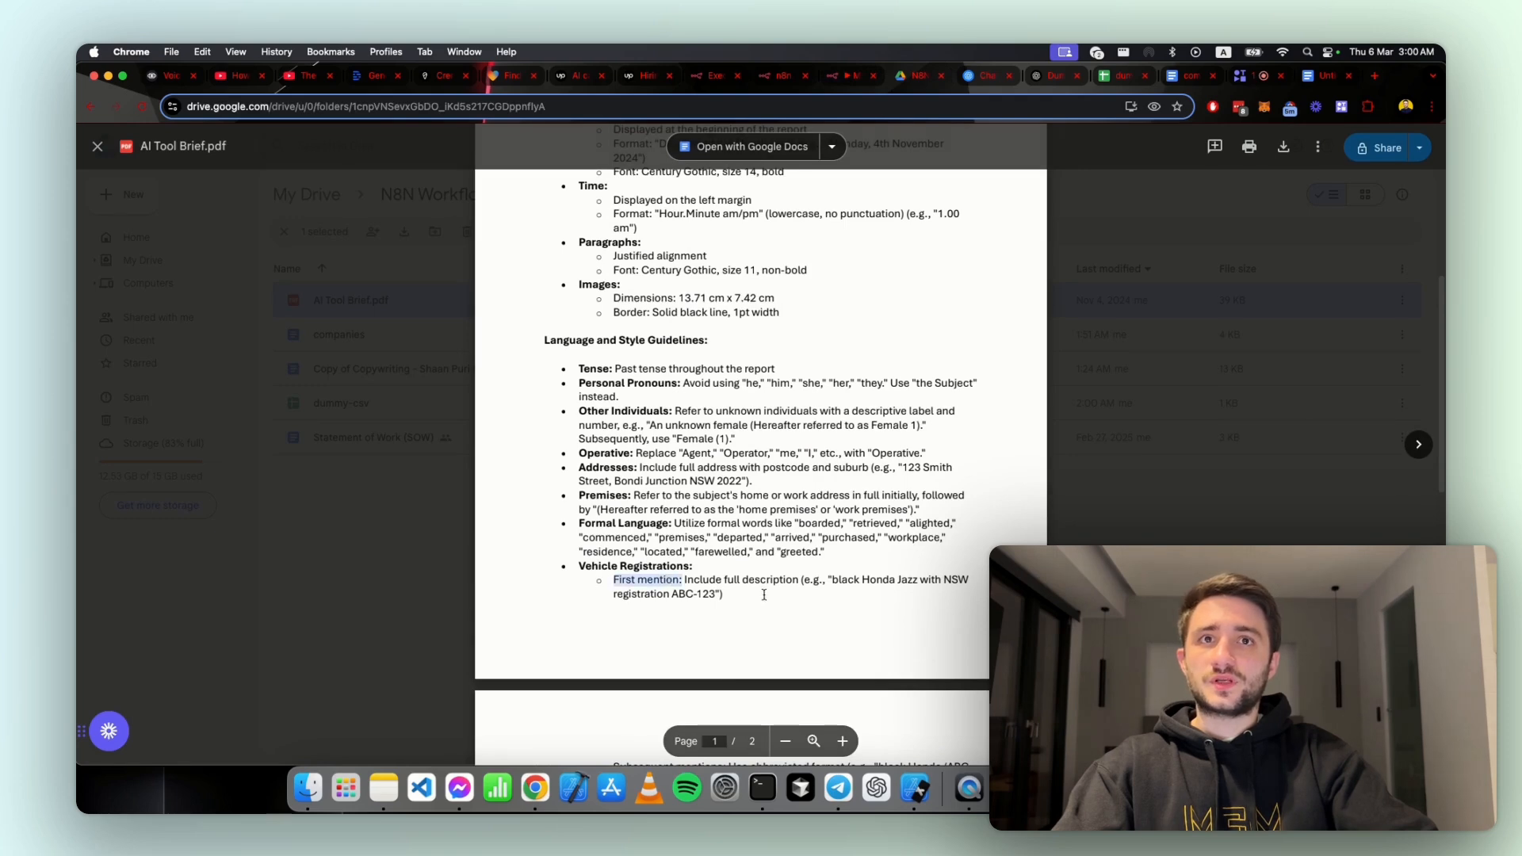
{"action": "scroll", "coordinate": [867, 479], "scroll_direction": "down", "scroll_amount": 2}
{"action": "scroll", "coordinate": [632, 554], "scroll_direction": "down", "scroll_amount": 2}
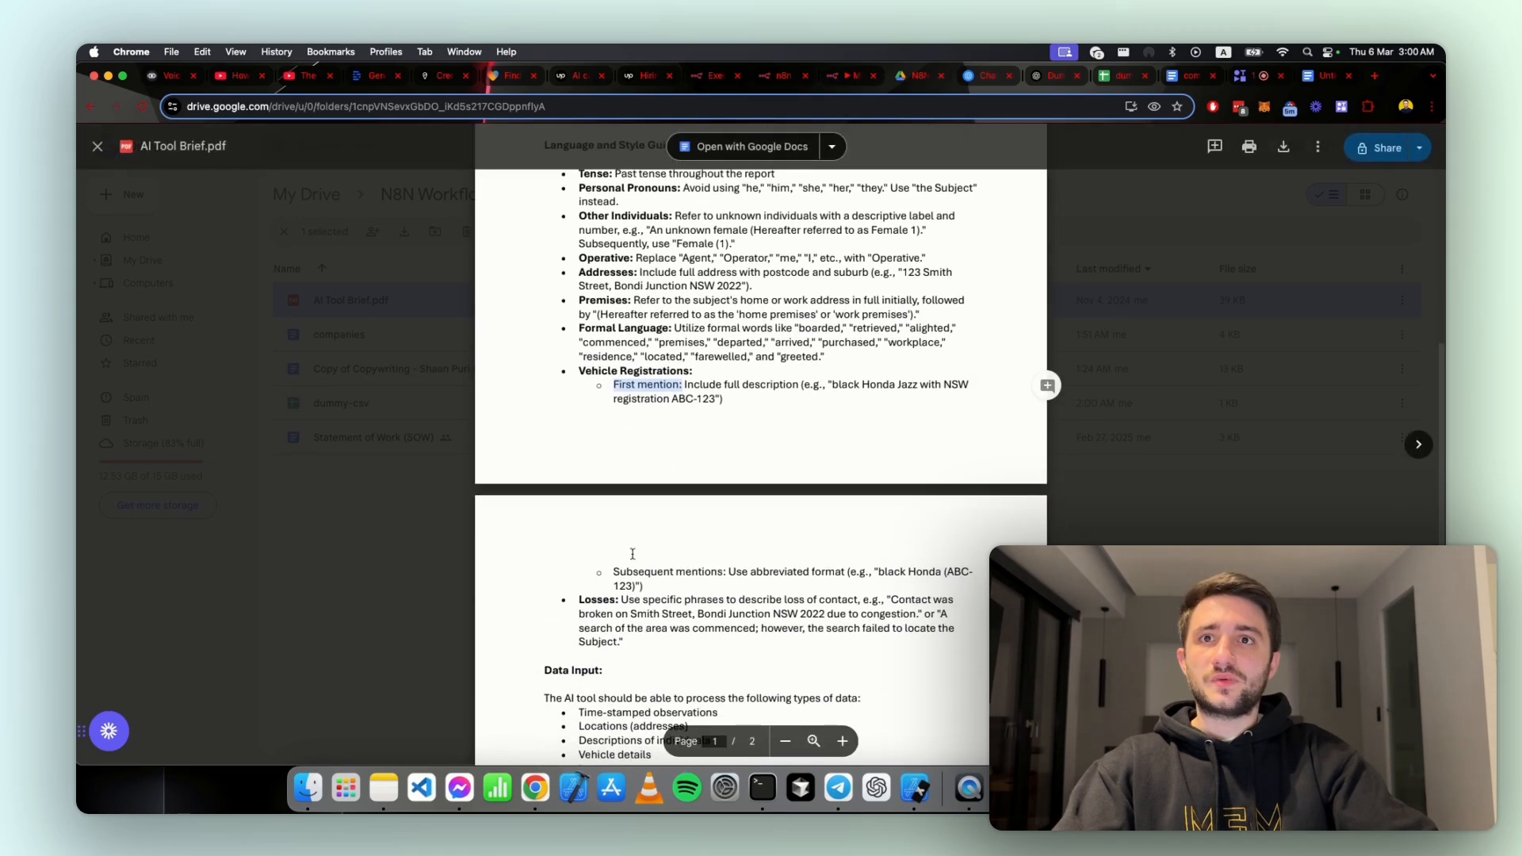
{"action": "left_click_drag", "start_coordinate": [613, 571], "coordinate": [748, 572]}
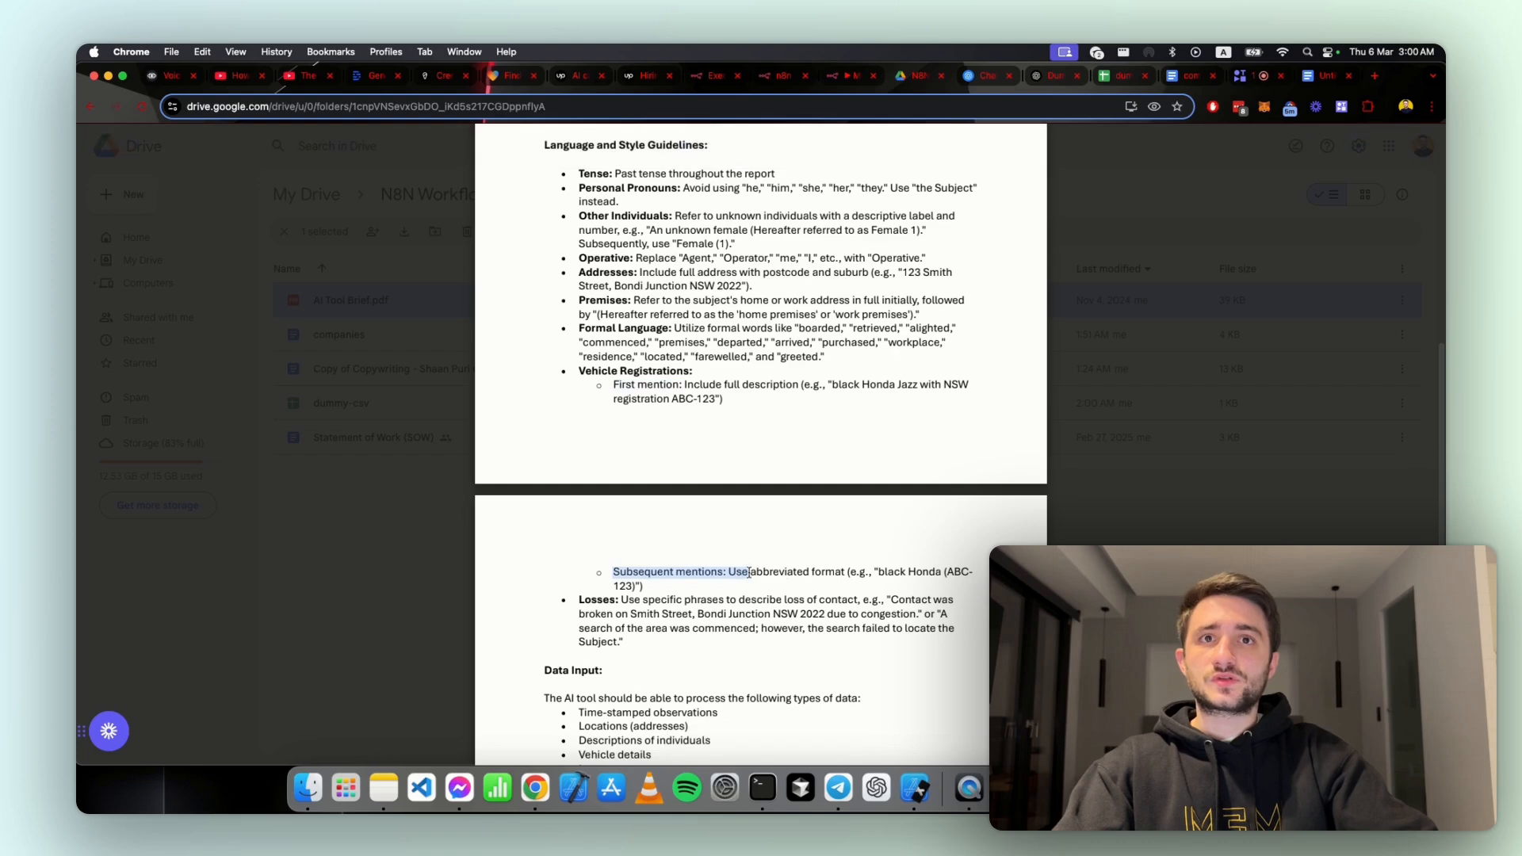
Step: Return to the n8n chat and compare the answer's Subsequent Mentions item with the brief
{"action": "left_click", "coordinate": [852, 77]}
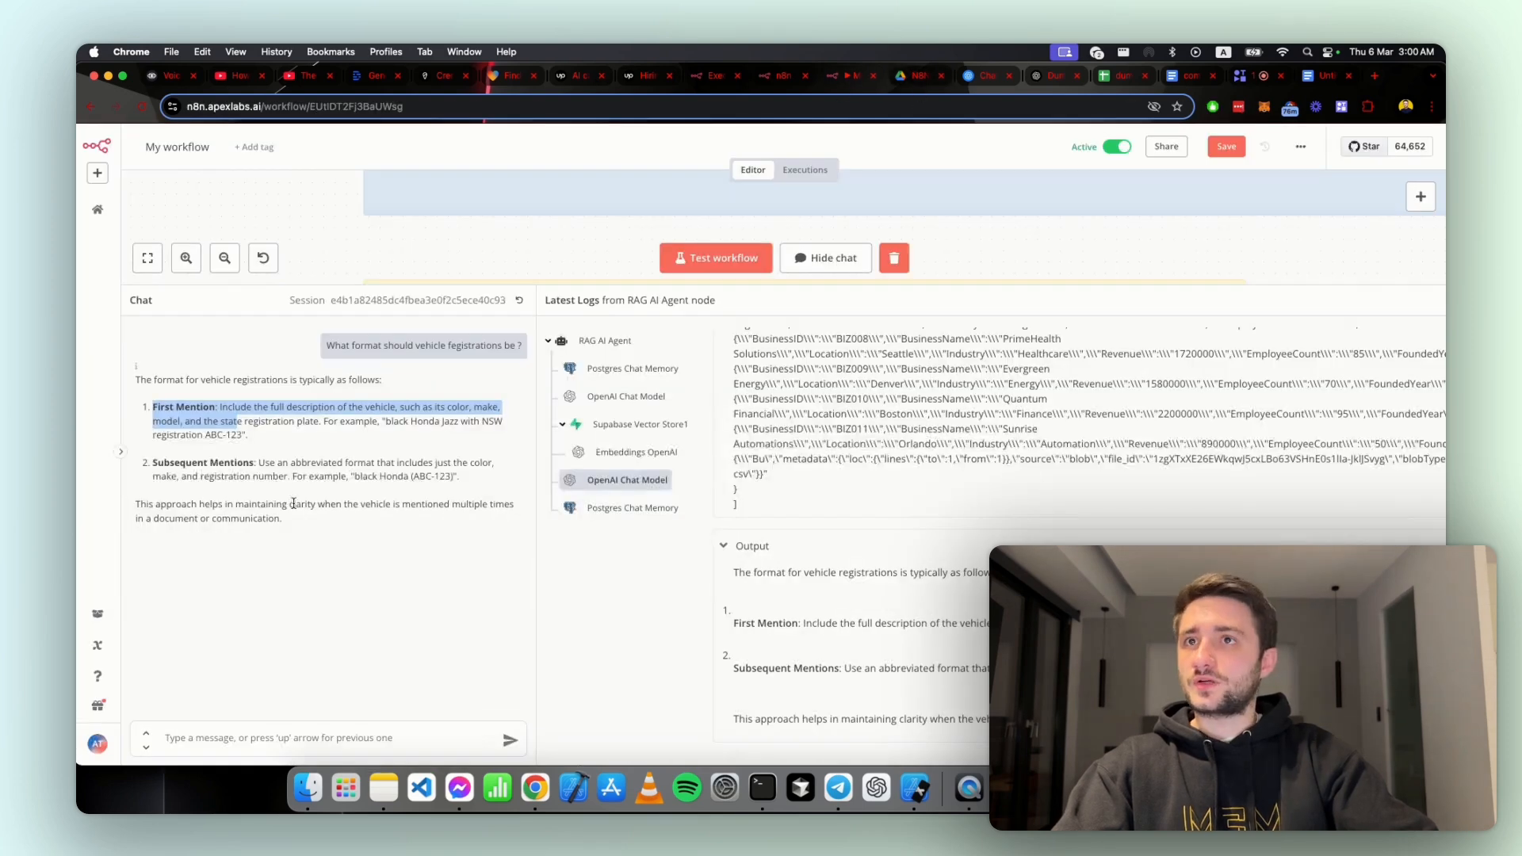
{"action": "left_click_drag", "start_coordinate": [307, 471], "coordinate": [428, 491]}
{"action": "left_click", "coordinate": [448, 541]}
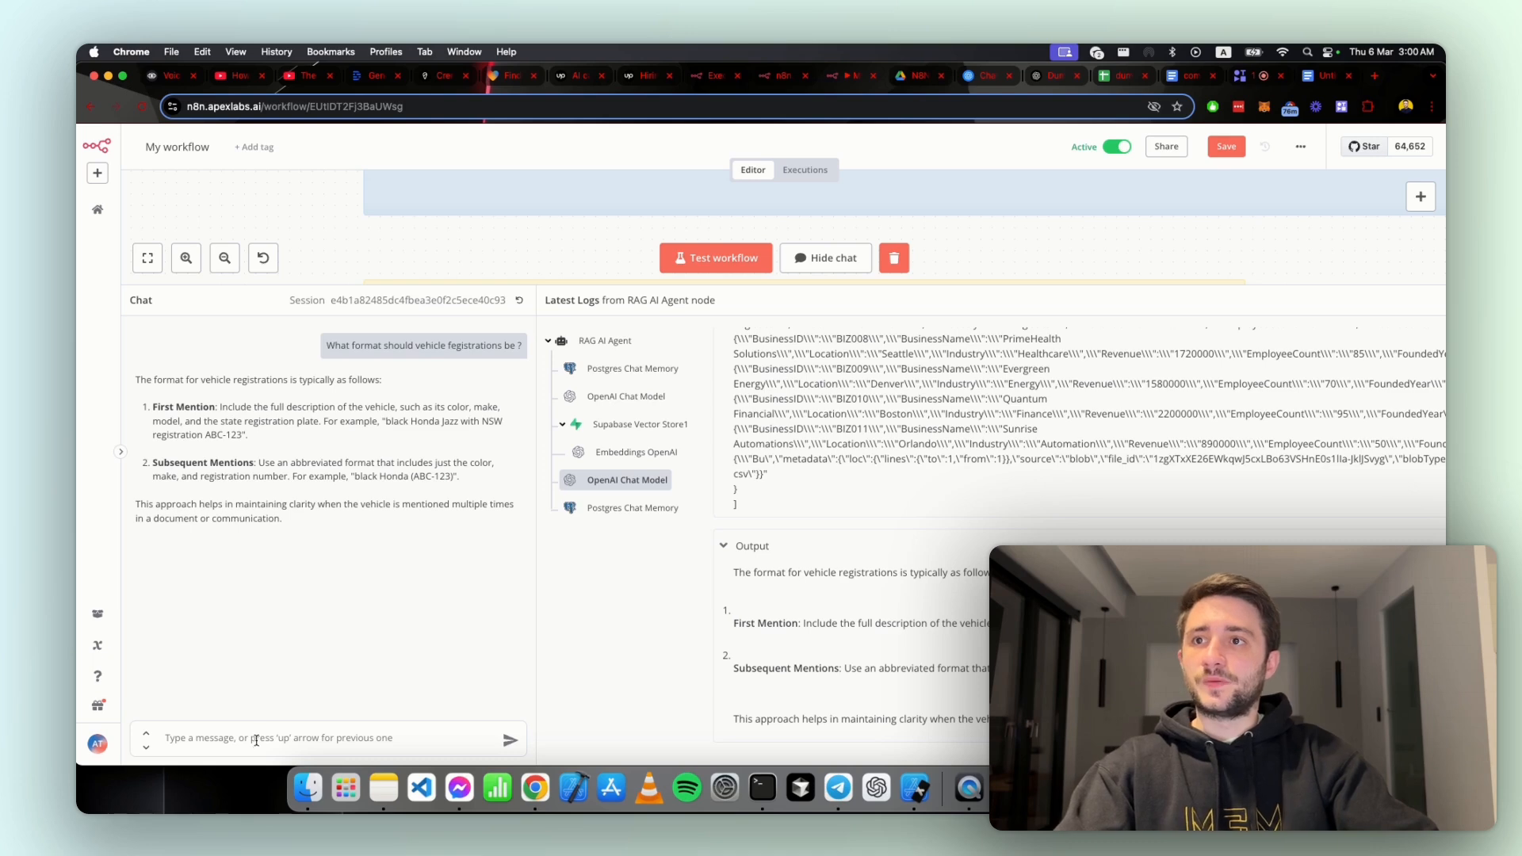
Step: Switch to the dummy-csv spreadsheet and examine the Active and EmployeeCount columns for a tabular test question
{"action": "left_click", "coordinate": [1119, 76]}
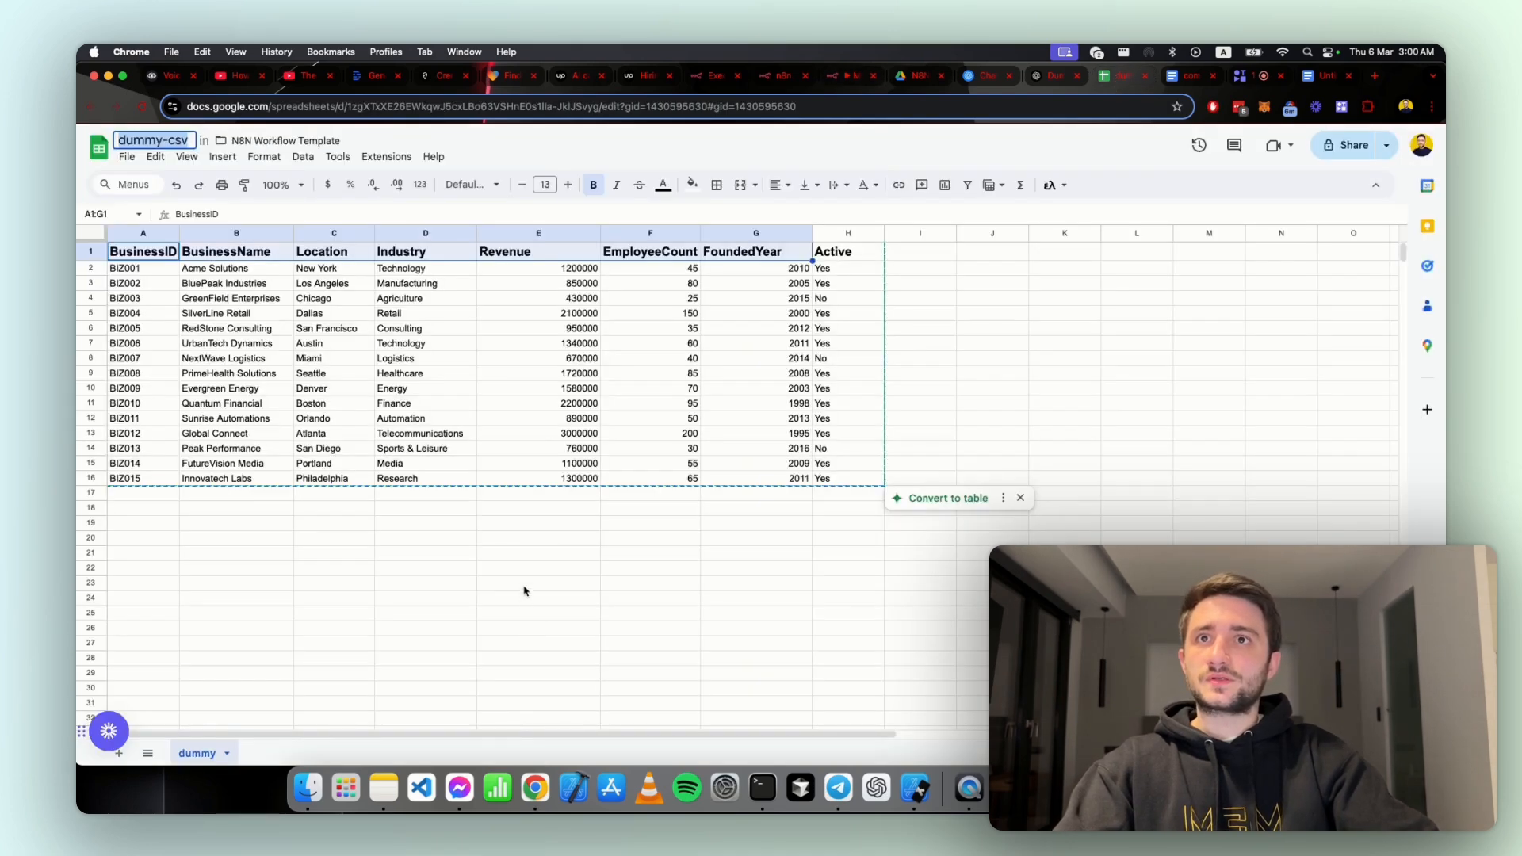
{"action": "left_click", "coordinate": [523, 590]}
{"action": "left_click", "coordinate": [846, 252]}
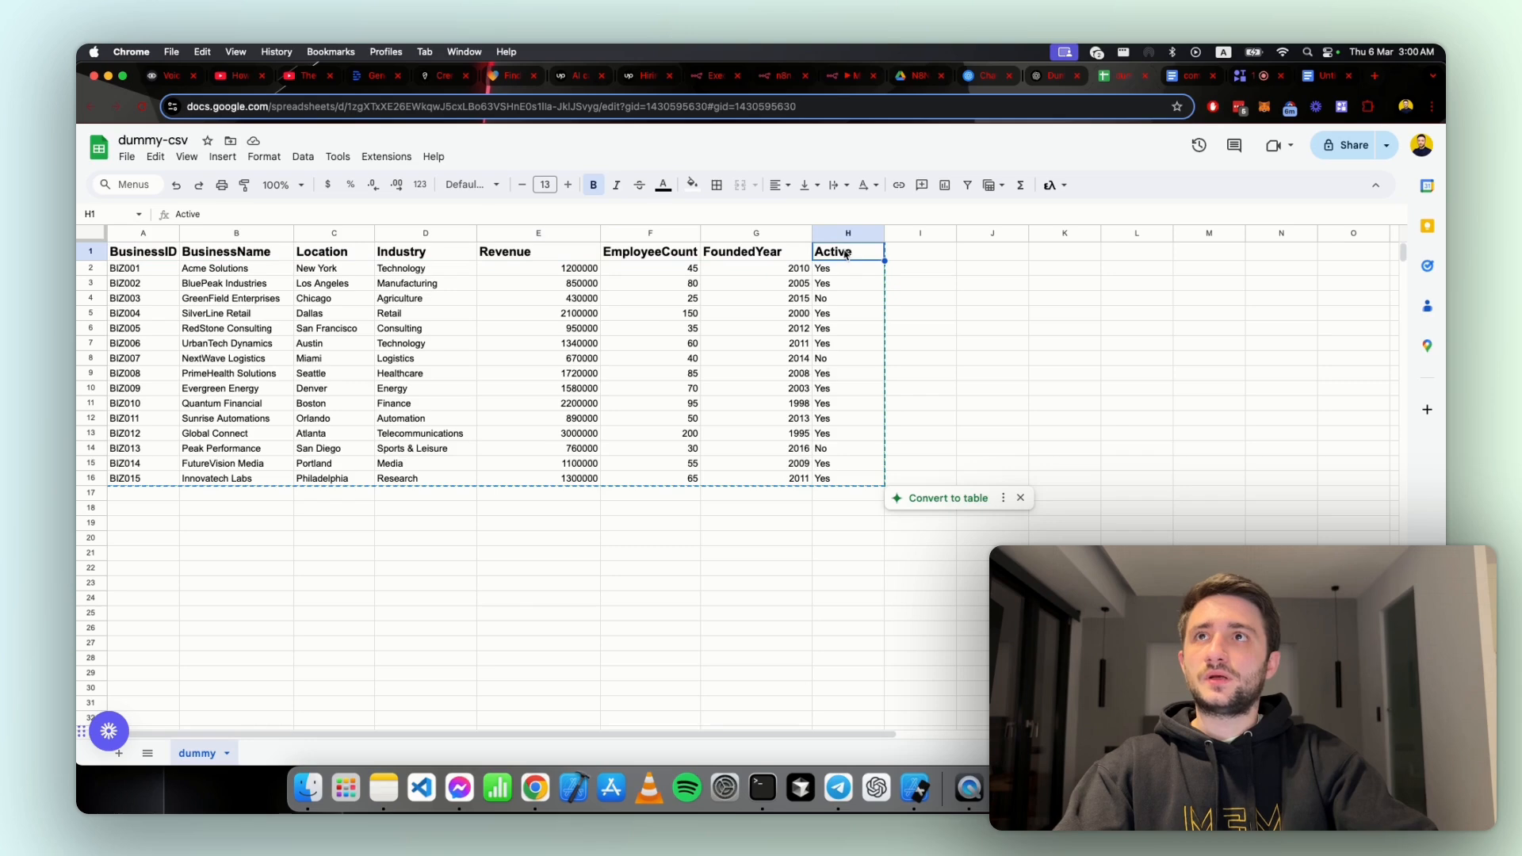
{"action": "left_click", "coordinate": [621, 252]}
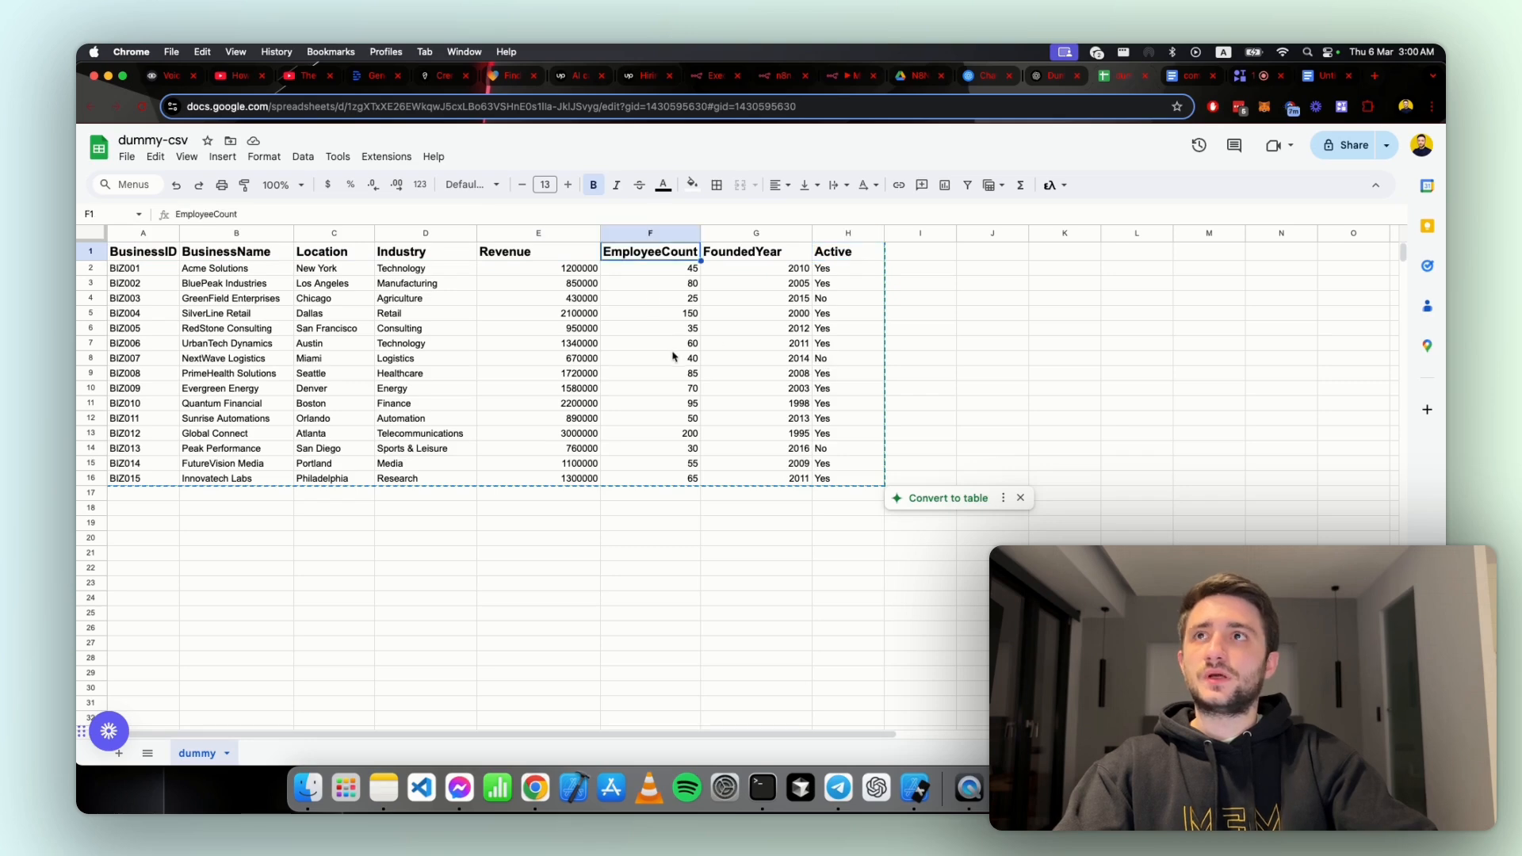
{"action": "left_click", "coordinate": [634, 385]}
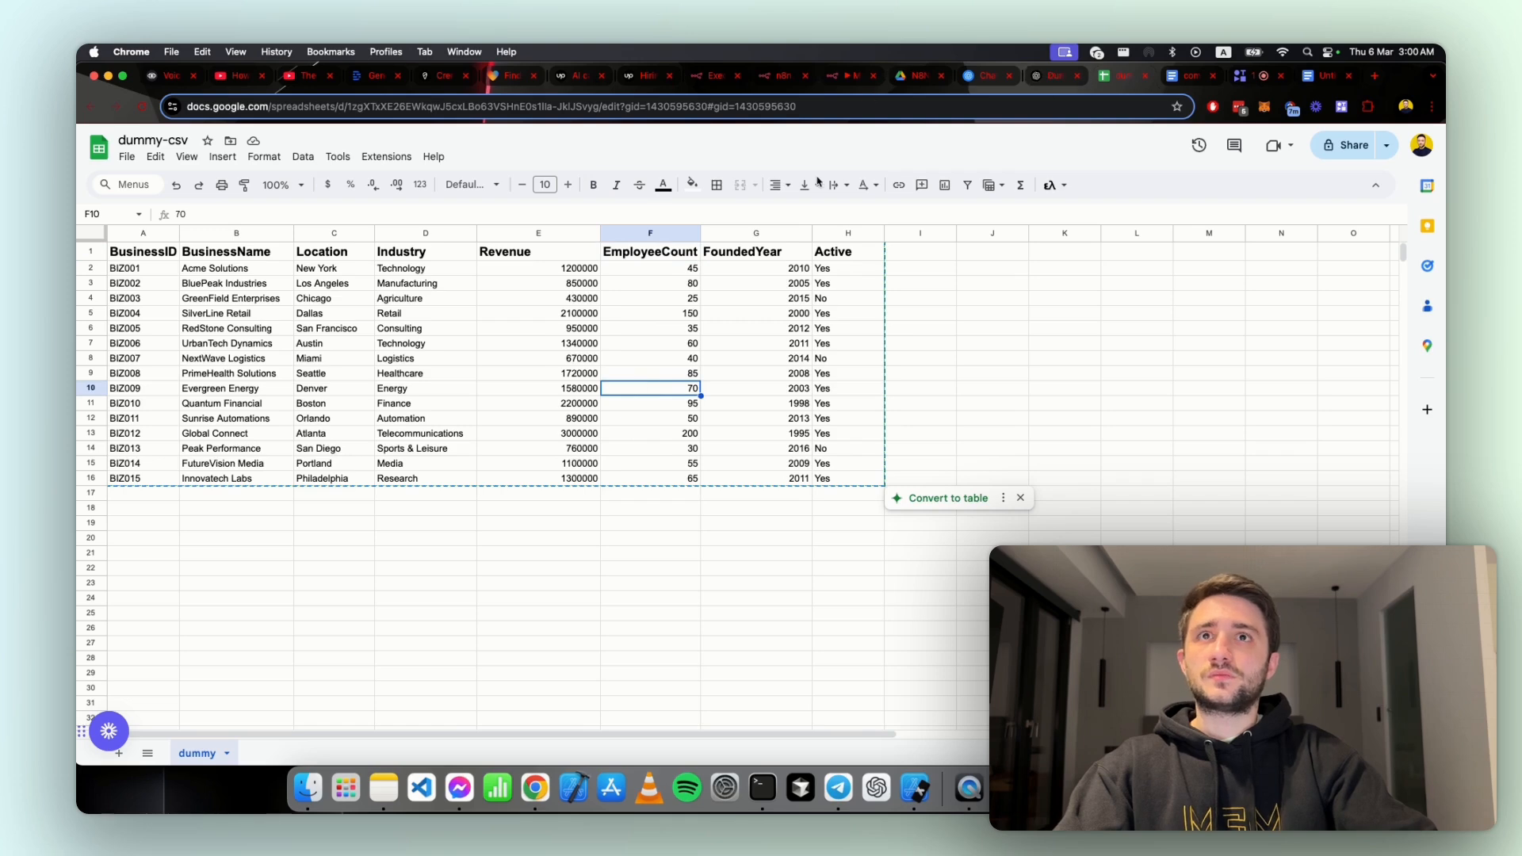
Step: Return to the n8n workflow chat and send the question "How many businesses have more than 100 employees ?"
{"action": "left_click", "coordinate": [848, 77]}
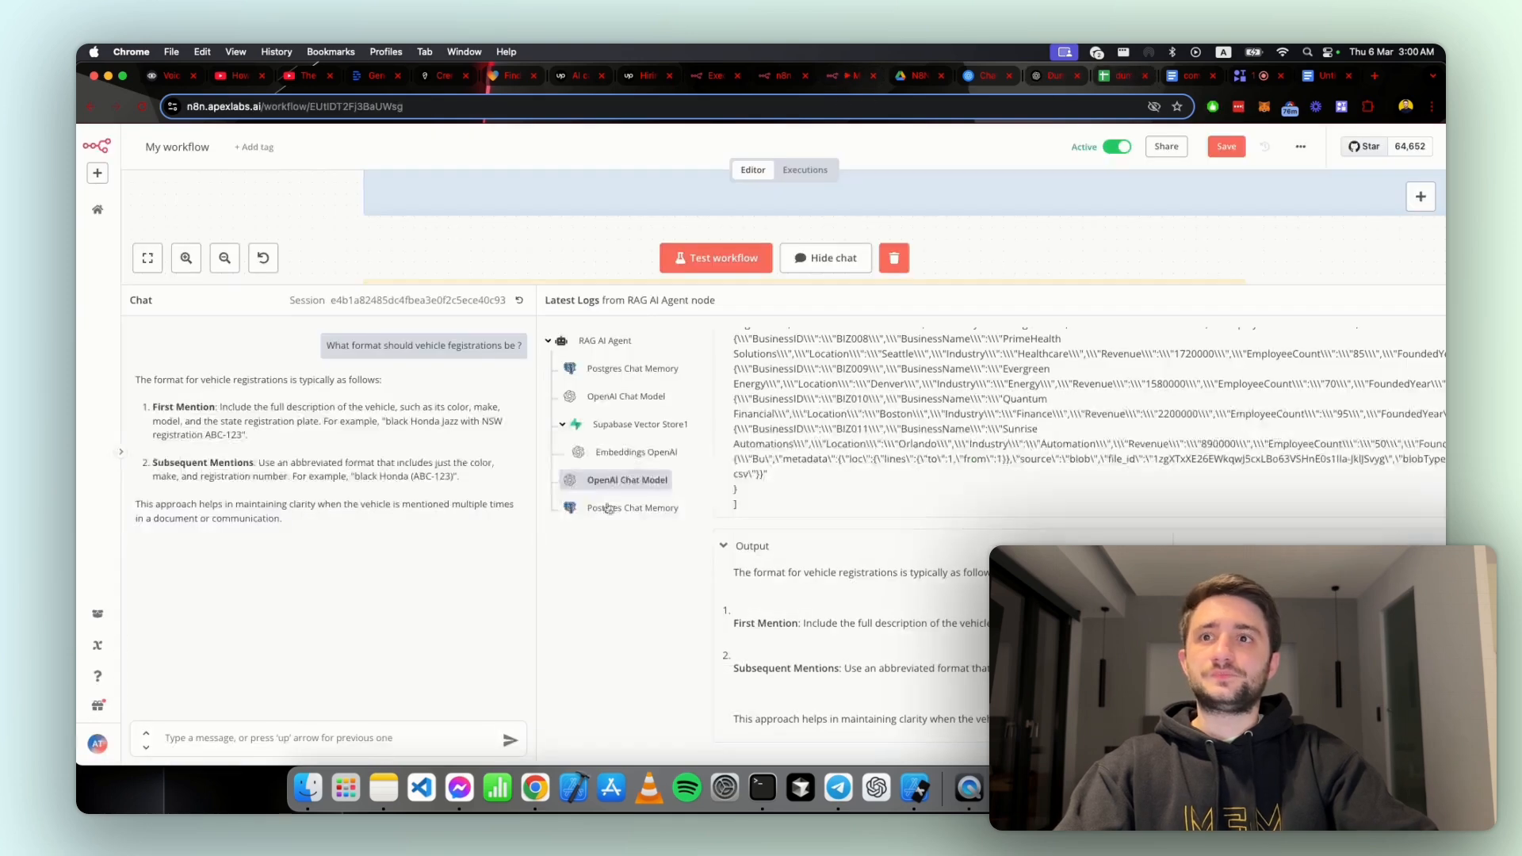
{"action": "type", "text": "How"}
{"action": "type", "text": " many businesses have more t"}
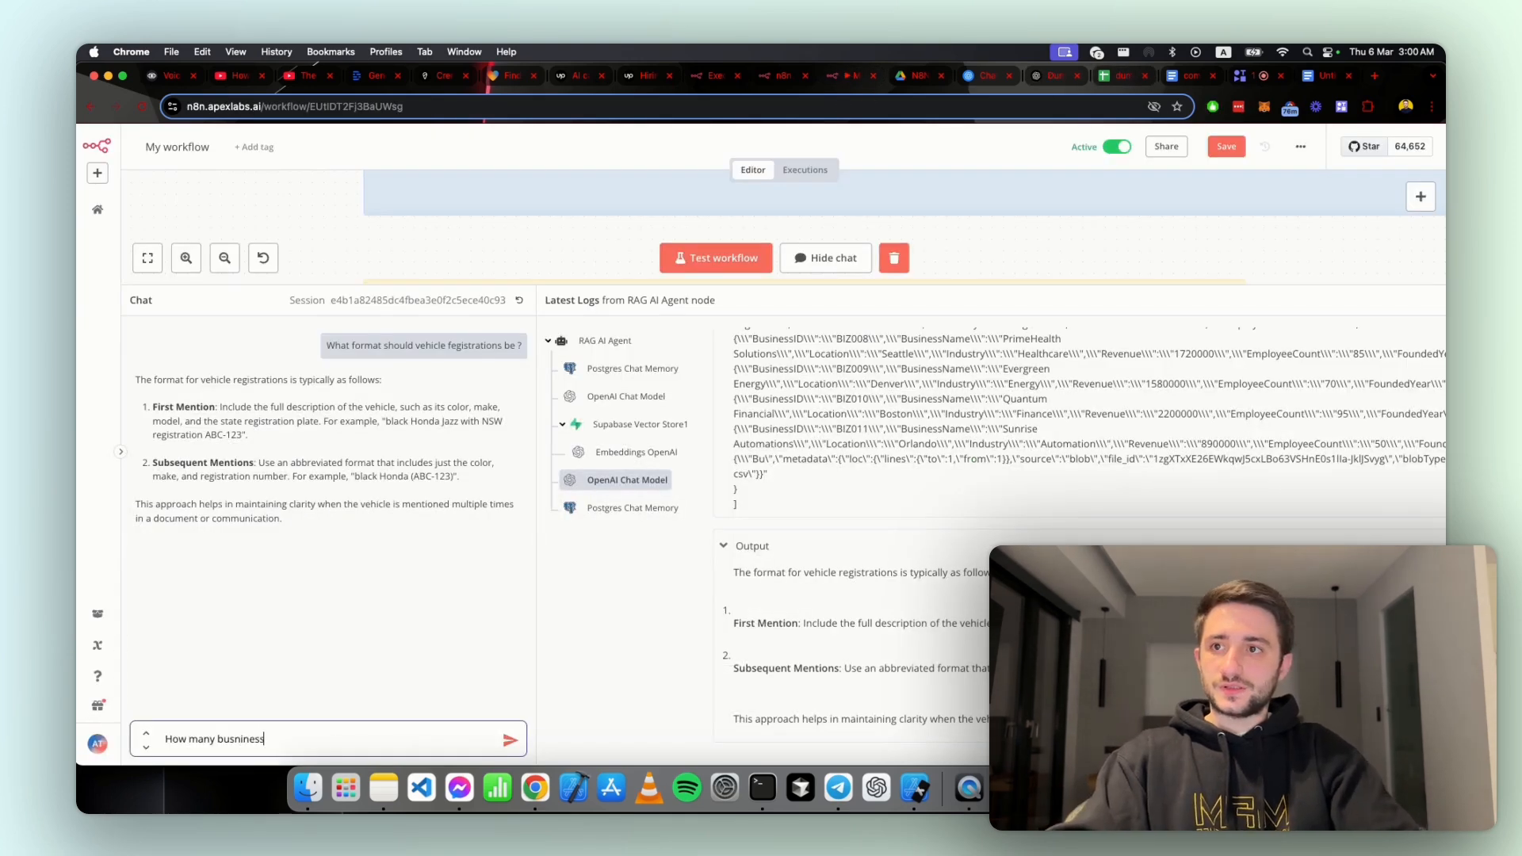
{"action": "type", "text": "han 100"}
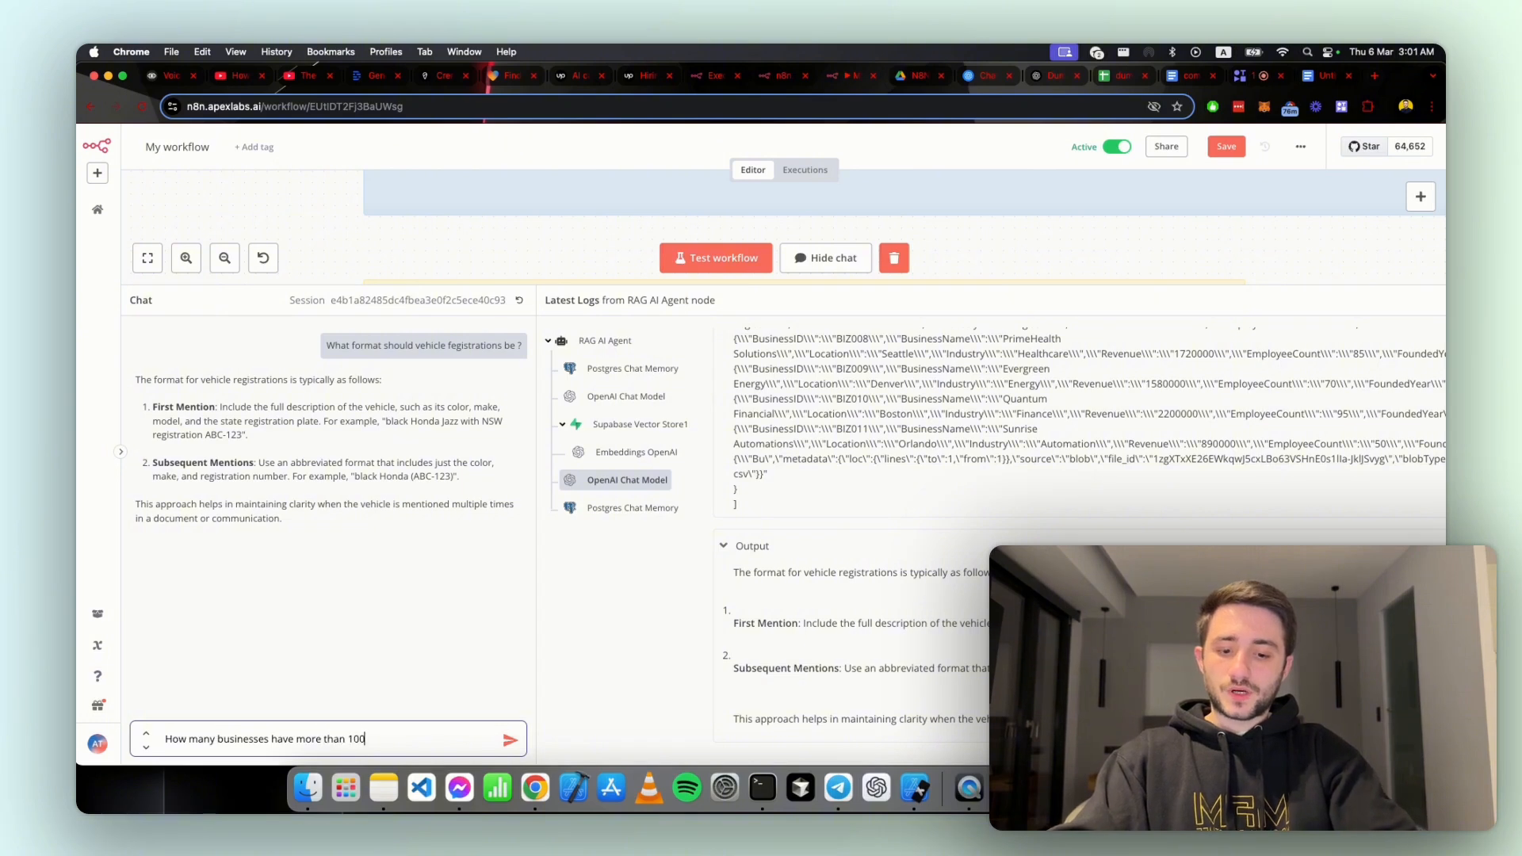
{"action": "type", "text": " employees"}
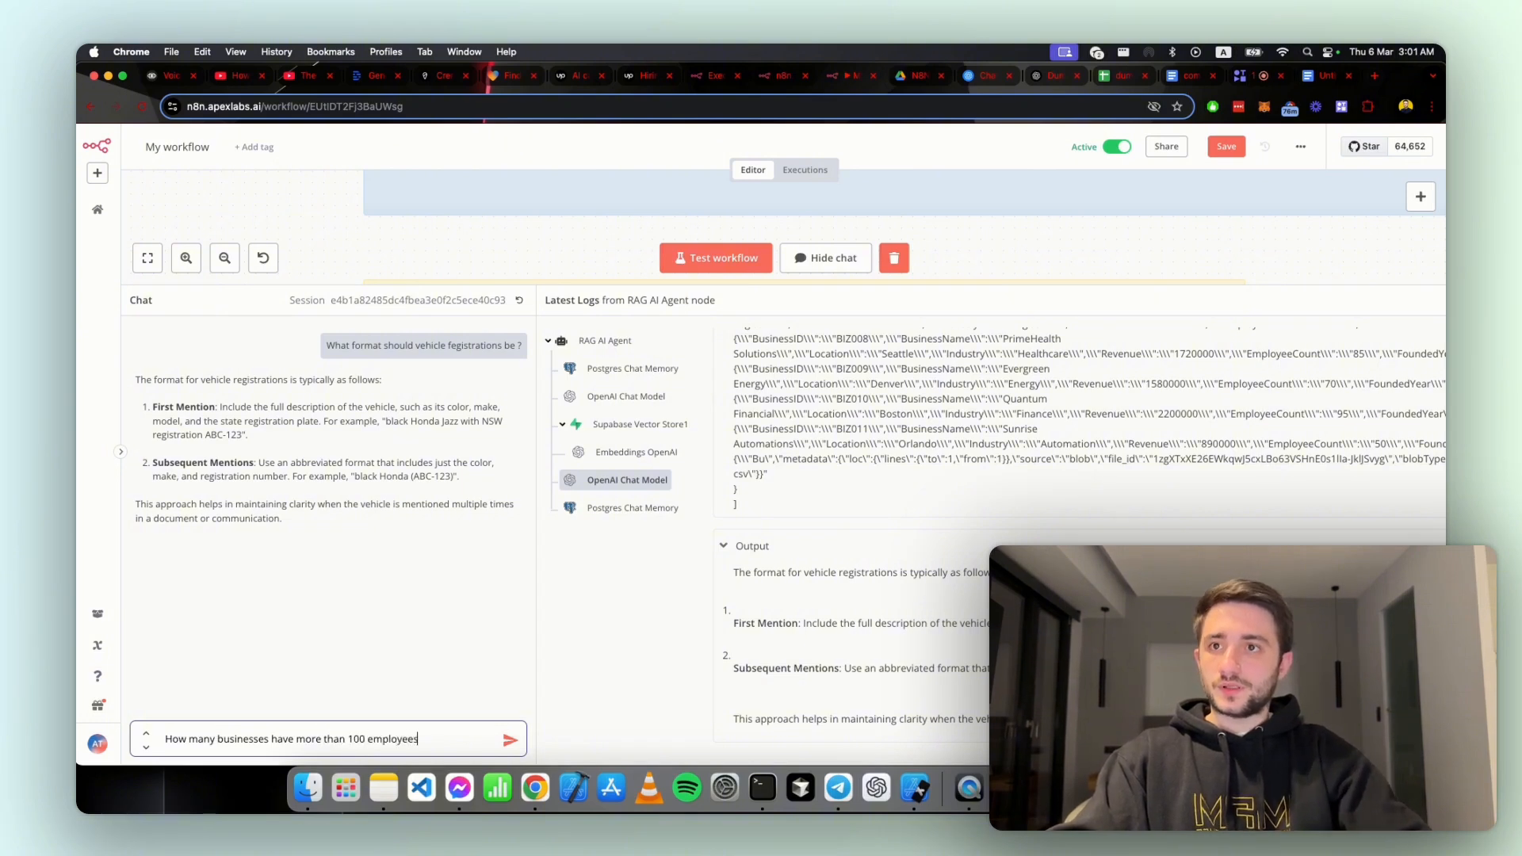
{"action": "type", "text": " ?"}
{"action": "key", "text": "Return"}
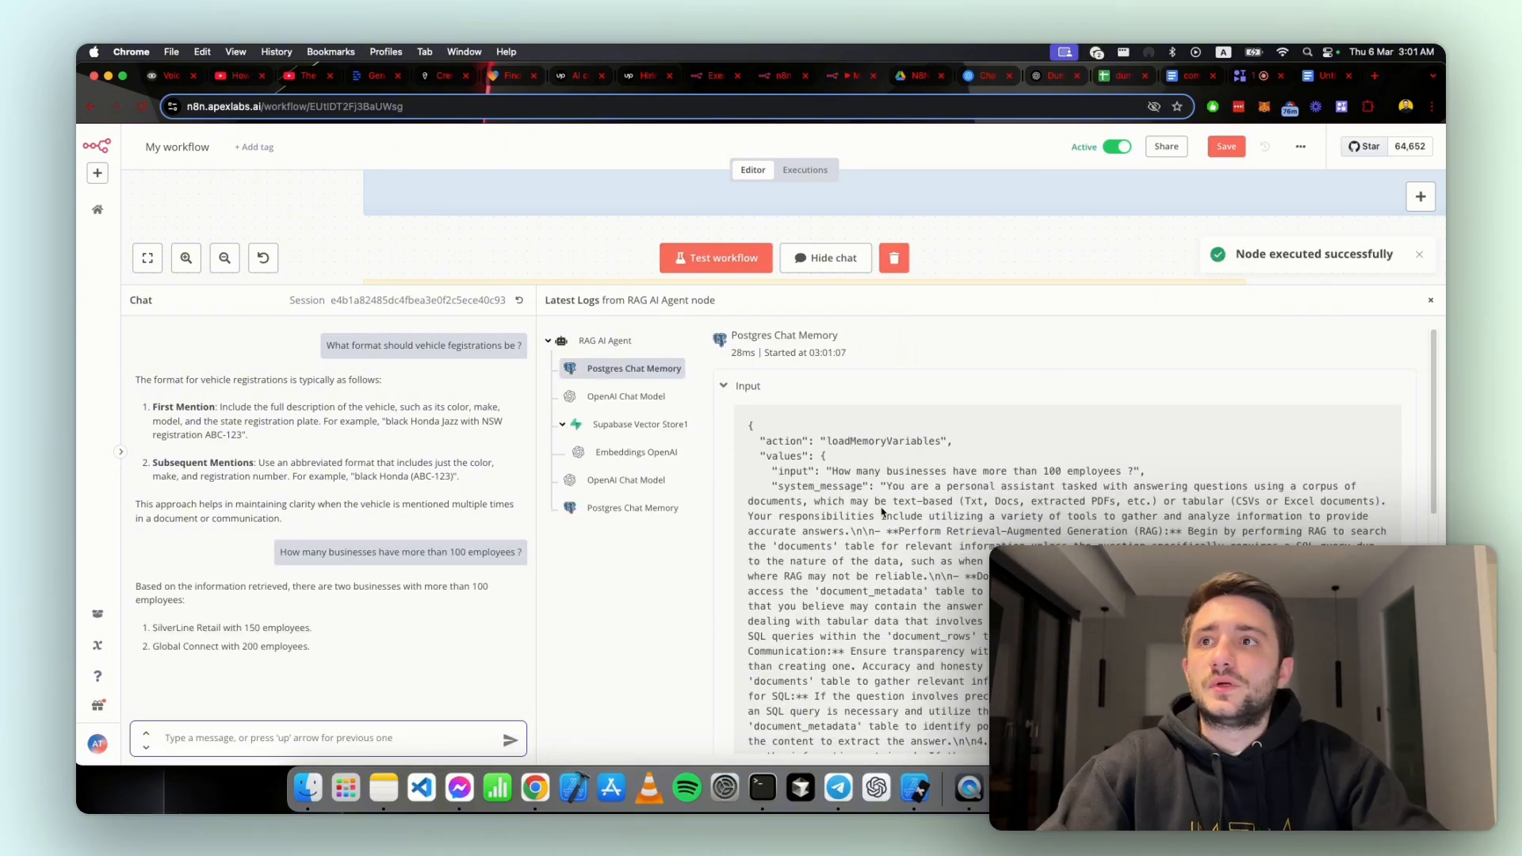
Step: Inspect the new run's Postgres Chat Memory, first OpenAI Chat Model and Supabase Vector Store1 logs for the employee question
{"action": "scroll", "coordinate": [883, 512], "scroll_direction": "down", "scroll_amount": 3}
{"action": "scroll", "coordinate": [882, 491], "scroll_direction": "up", "scroll_amount": 3}
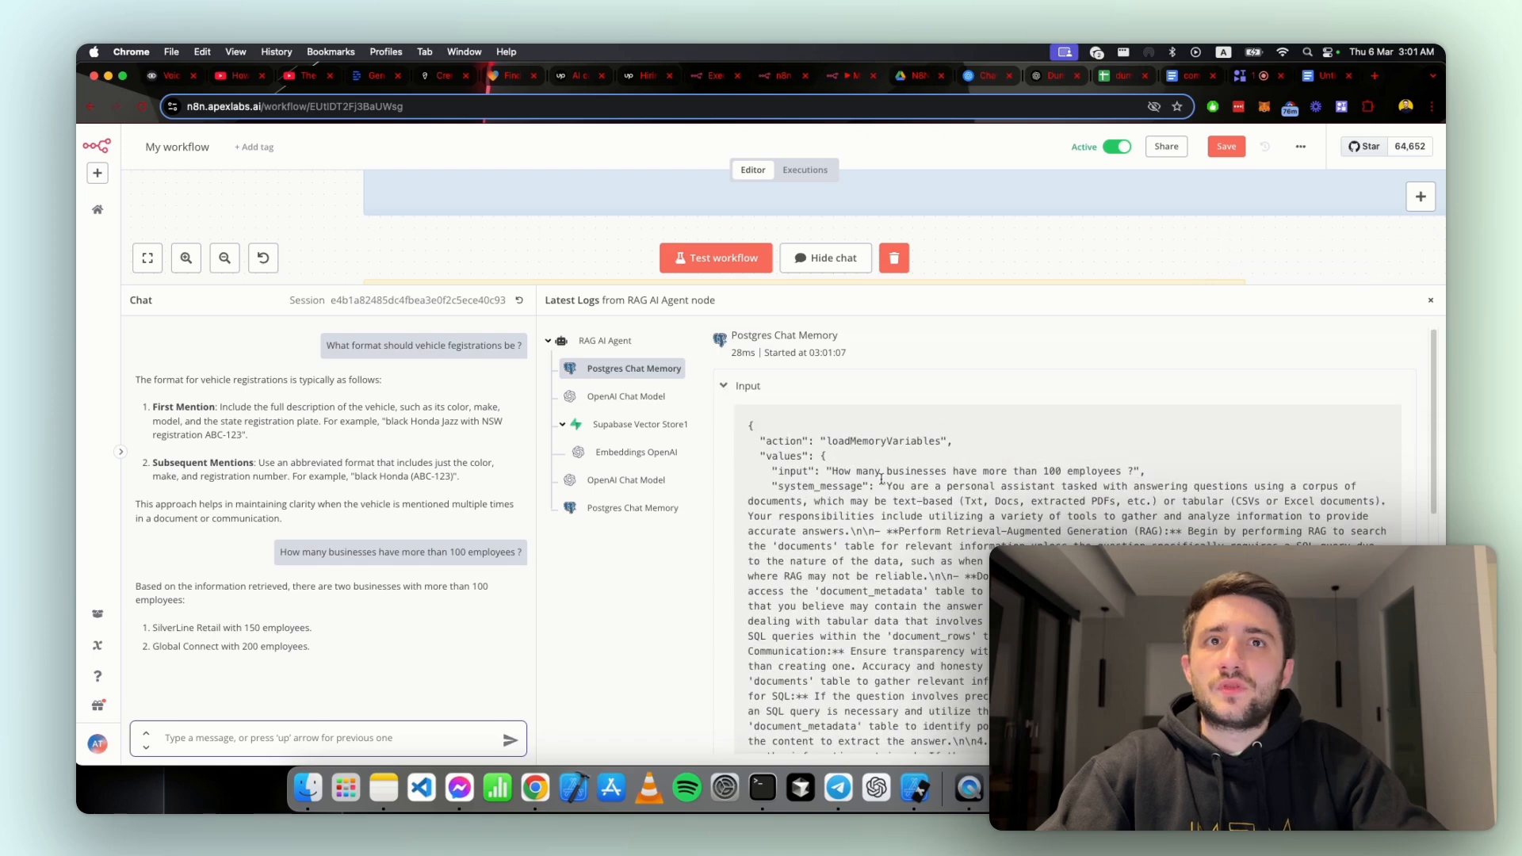
{"action": "left_click", "coordinate": [625, 379]}
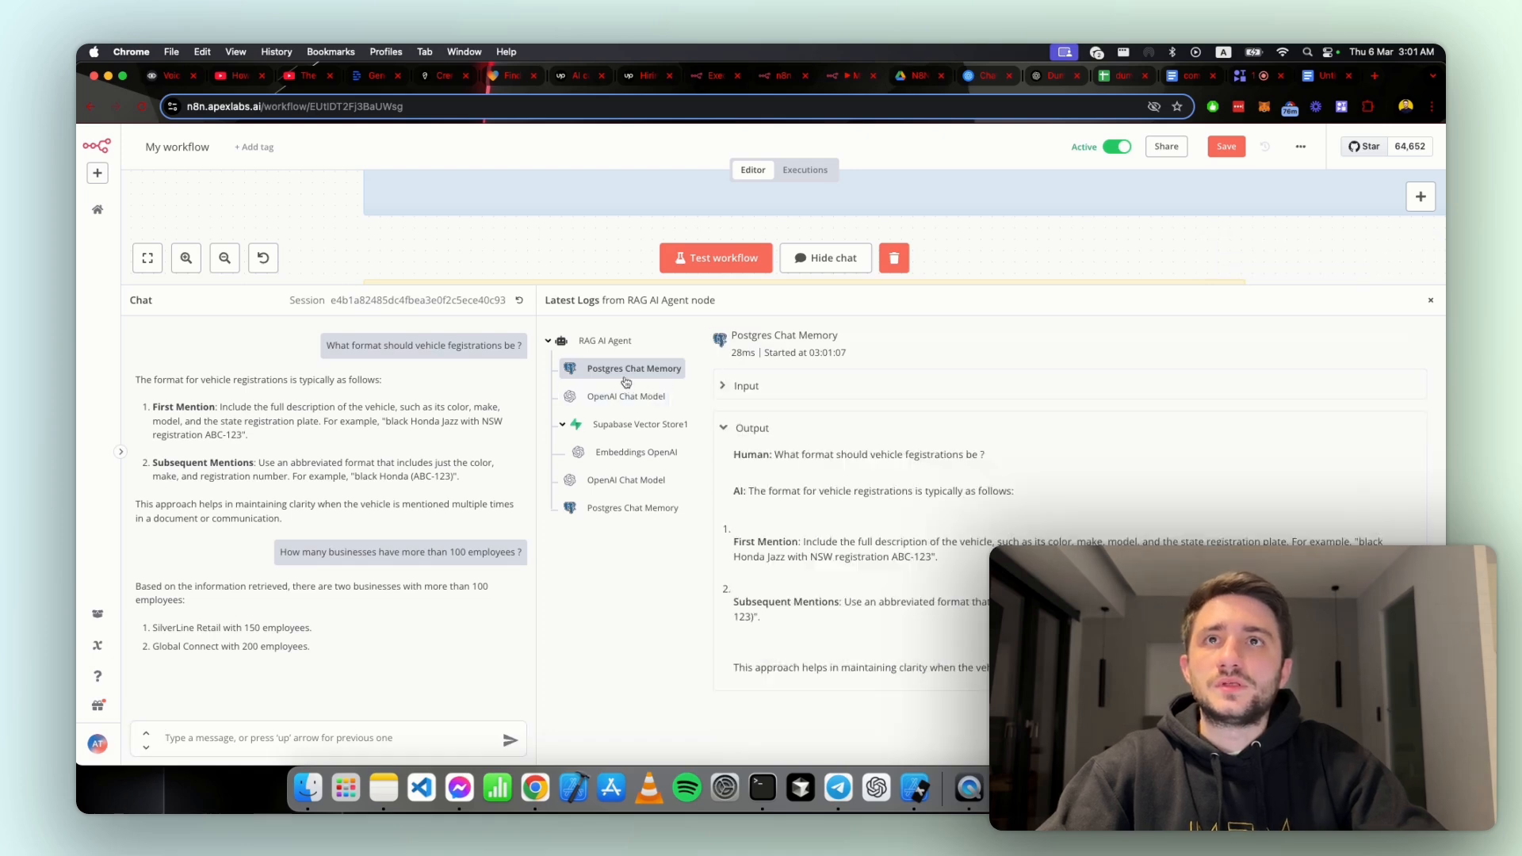
{"action": "left_click", "coordinate": [622, 396]}
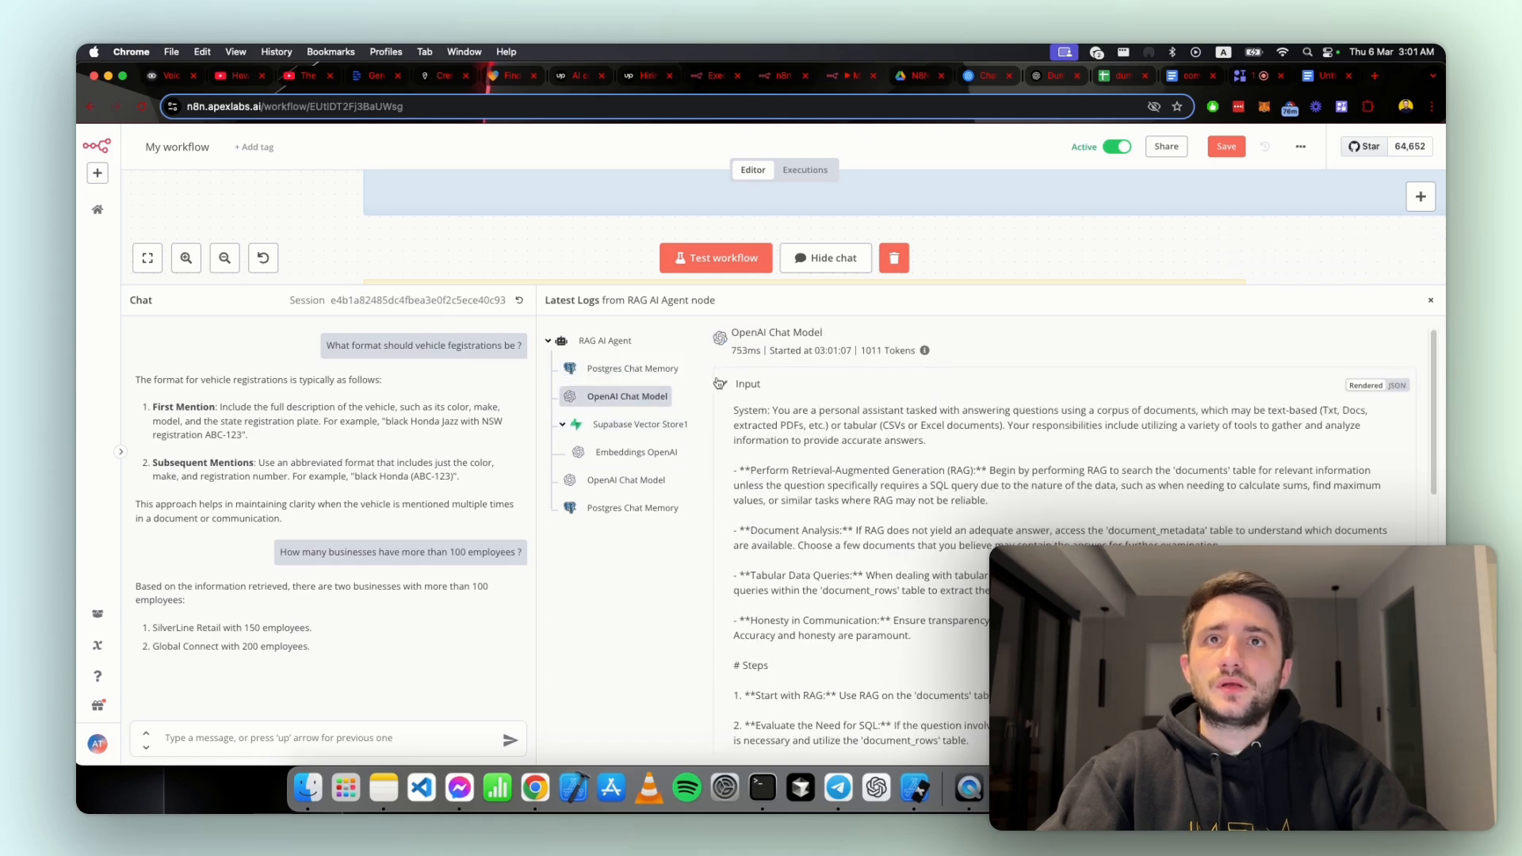
{"action": "left_click", "coordinate": [611, 428]}
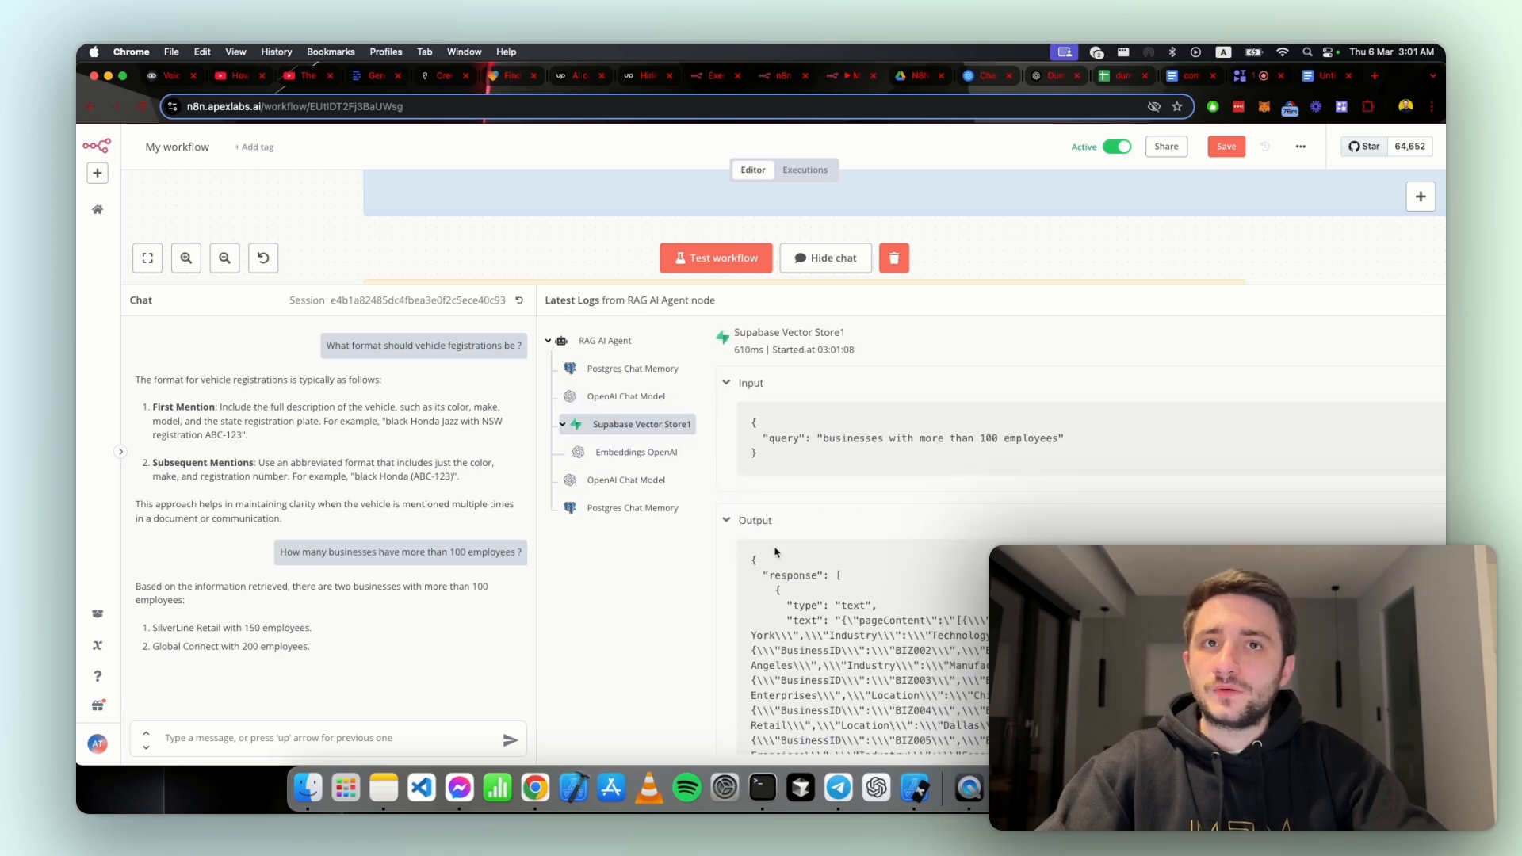
Step: Read through the Supabase Vector Store1 output to see which business records were retrieved for the 100-employee question
{"action": "scroll", "coordinate": [773, 550], "scroll_direction": "down", "scroll_amount": 3}
{"action": "right_click", "coordinate": [901, 542]}
{"action": "scroll", "coordinate": [902, 541], "scroll_direction": "down", "scroll_amount": 4}
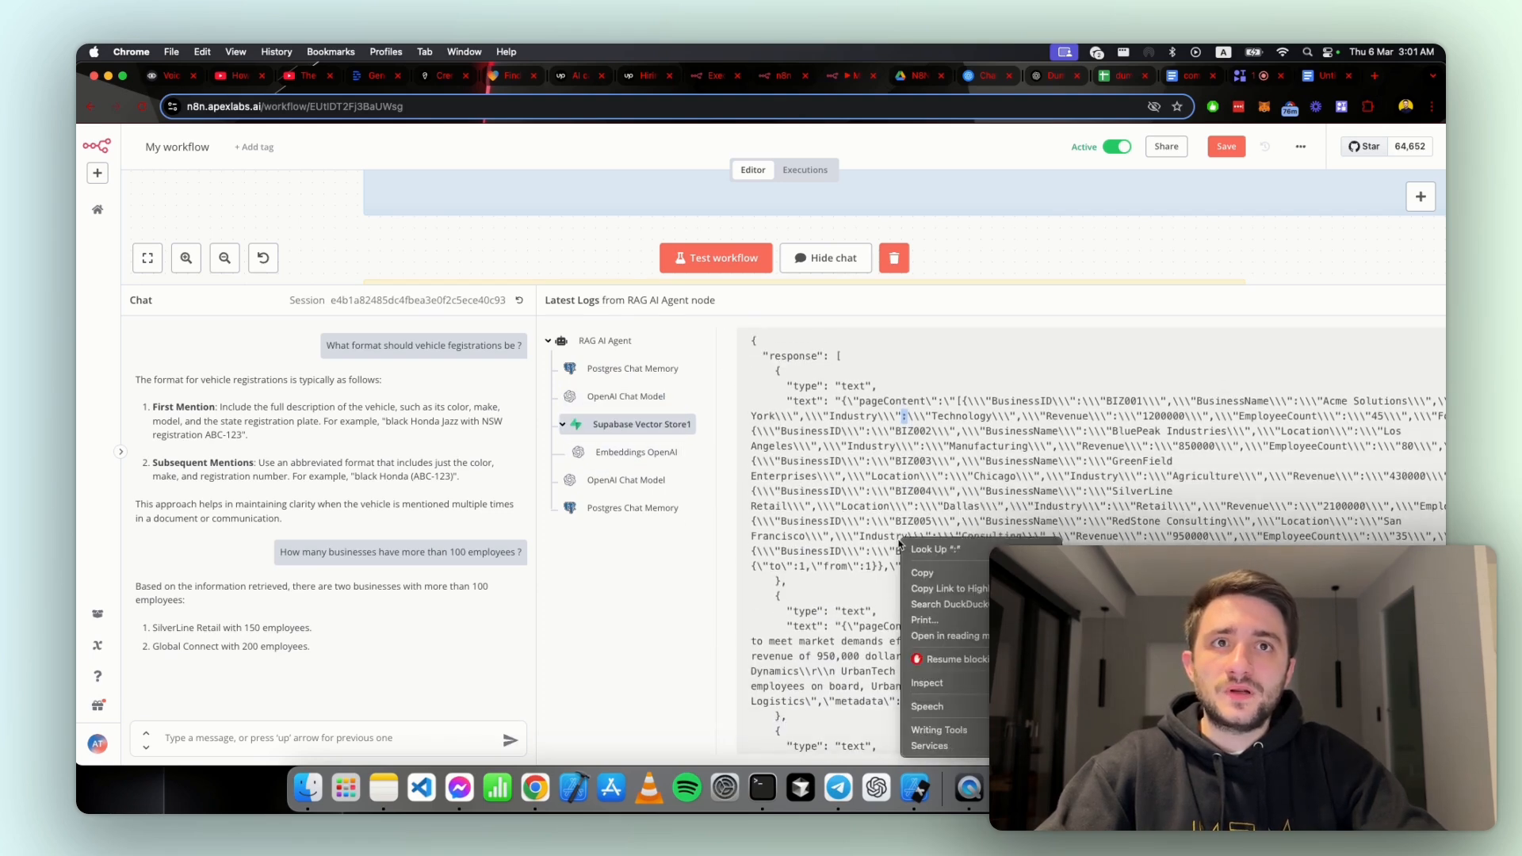
{"action": "left_click", "coordinate": [880, 536]}
{"action": "scroll", "coordinate": [888, 531], "scroll_direction": "down", "scroll_amount": 4}
{"action": "scroll", "coordinate": [884, 527], "scroll_direction": "down", "scroll_amount": 2}
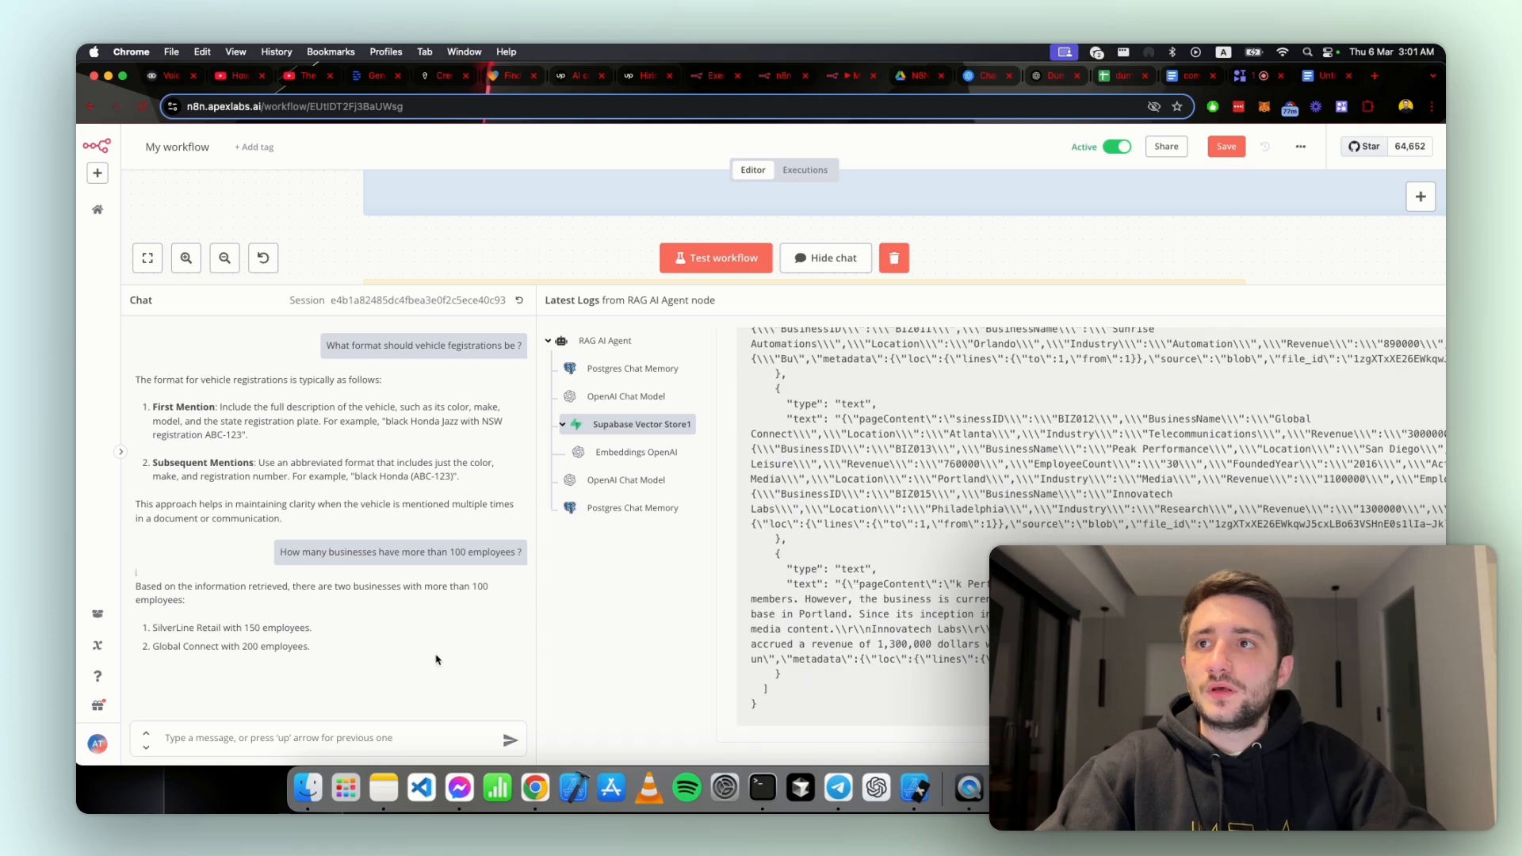
Step: Check the 100-employee answer in the dummy-csv spreadsheet against the EmployeeCount and BusinessName of SilverLine Retail and Global Connect
{"action": "left_click", "coordinate": [1122, 75]}
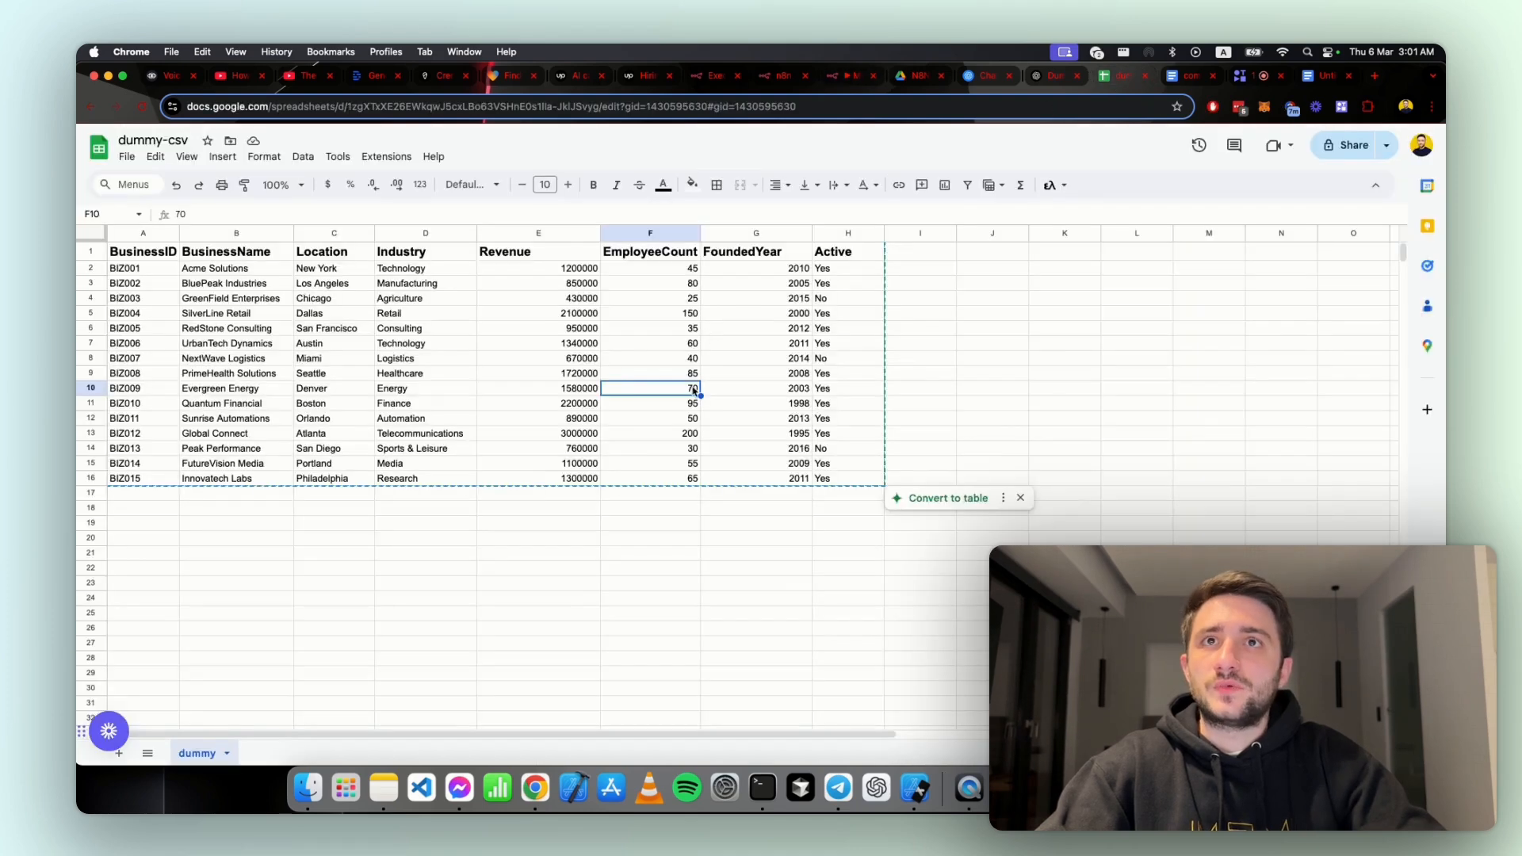
{"action": "left_click", "coordinate": [688, 435]}
{"action": "left_click", "coordinate": [666, 313]}
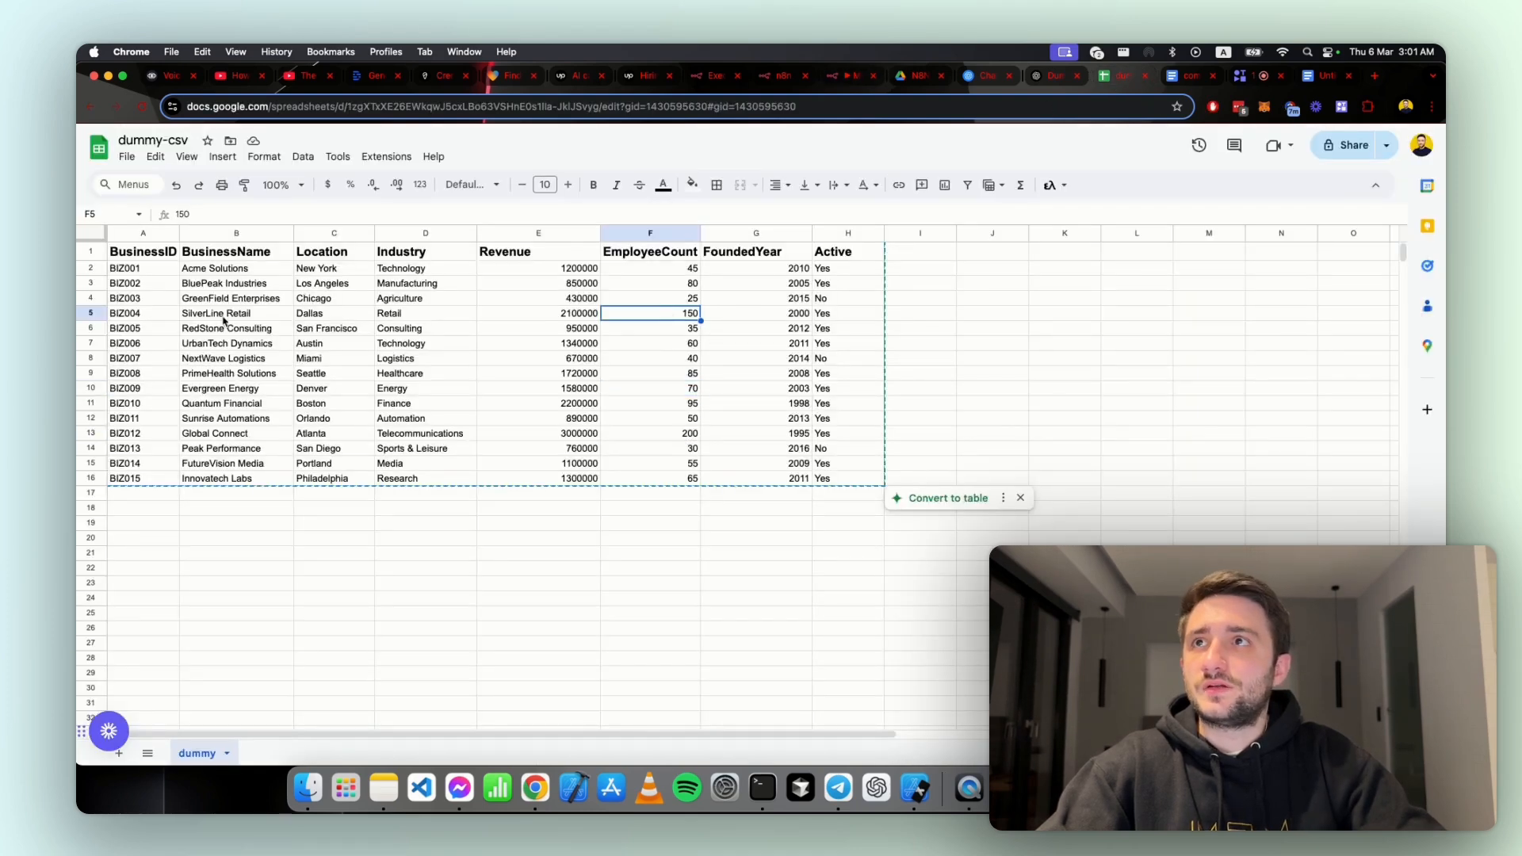
{"action": "left_click", "coordinate": [214, 435]}
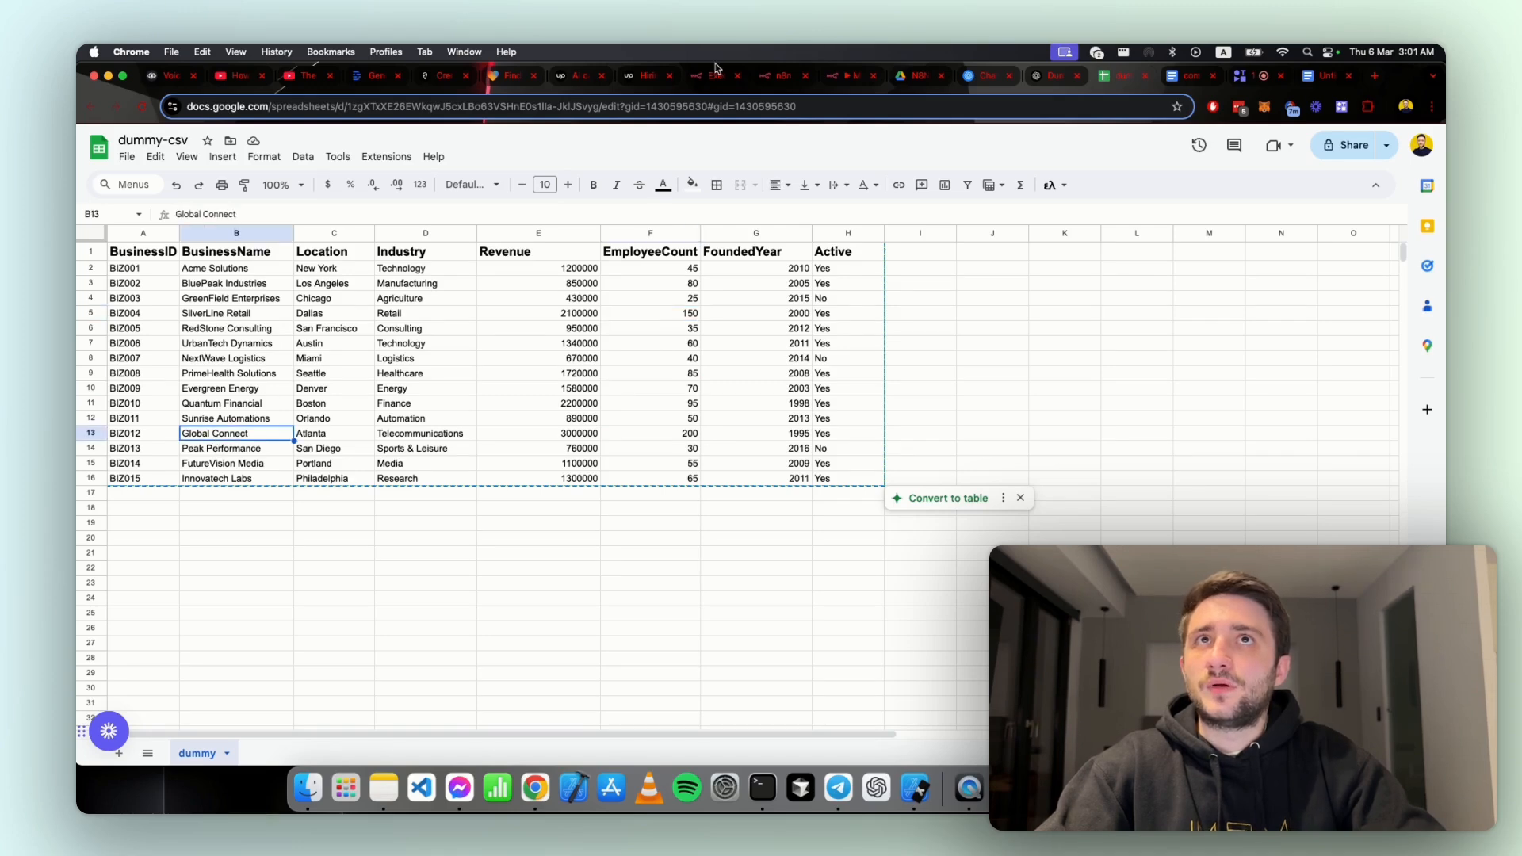
Step: Close the spare browser tabs beside the n8n workflow and look back at the dummy-csv spreadsheet
{"action": "left_click", "coordinate": [839, 75]}
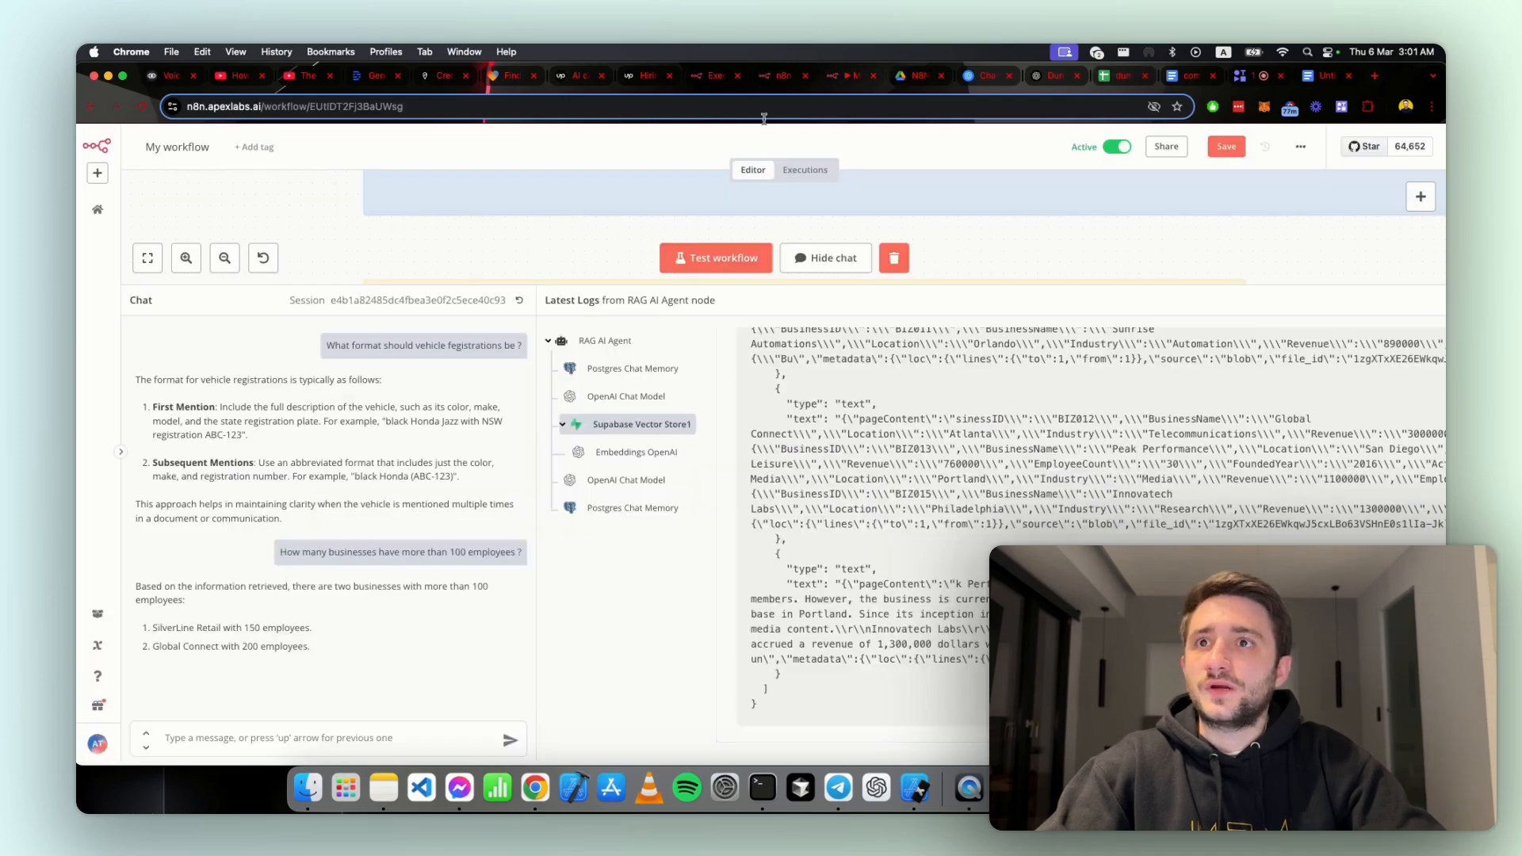
{"action": "left_click", "coordinate": [737, 76]}
{"action": "left_click", "coordinate": [737, 76]}
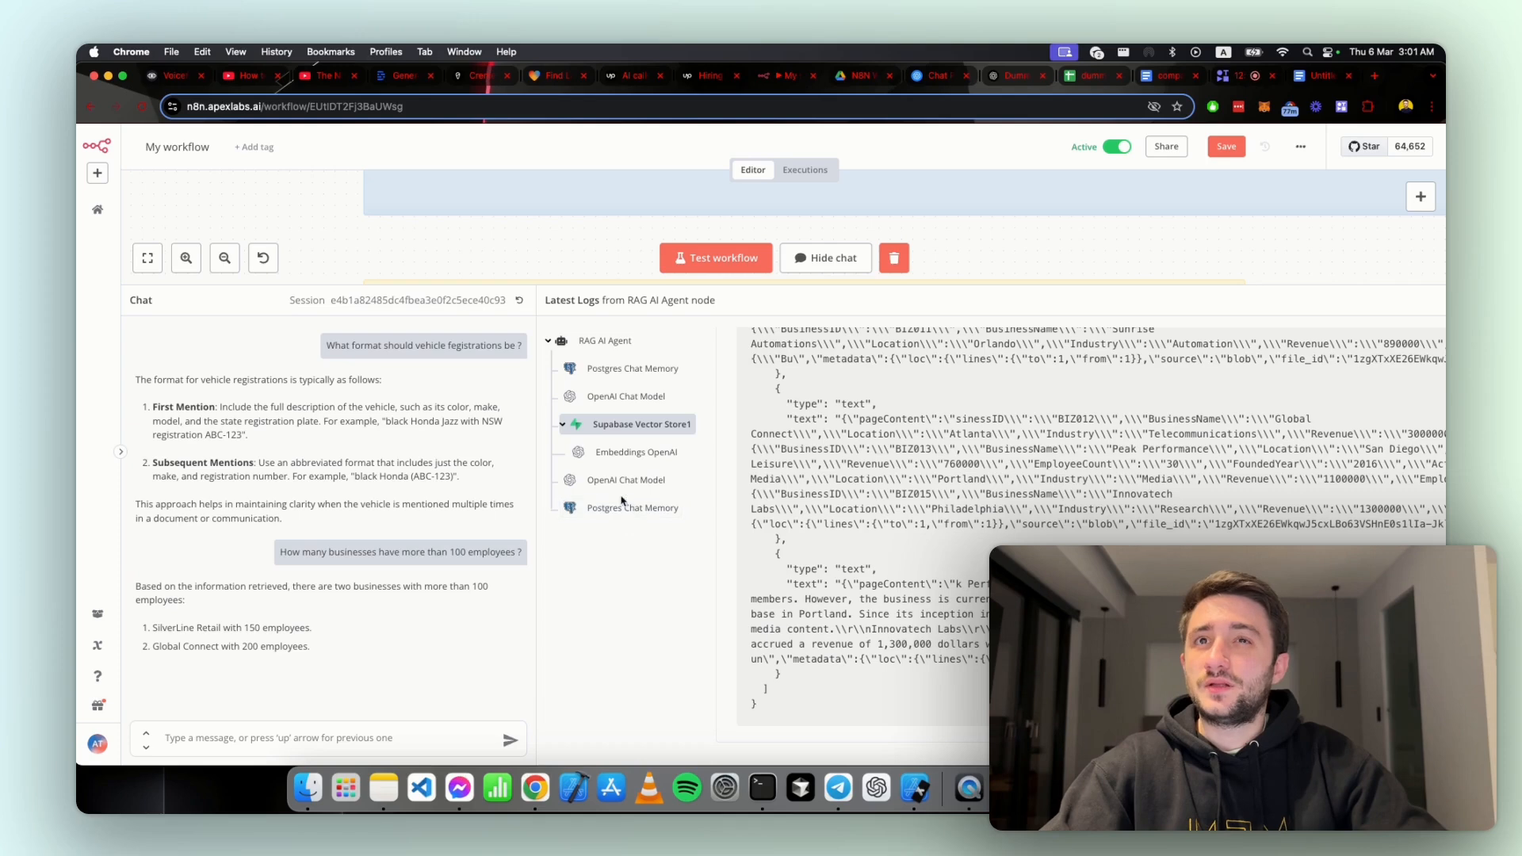
{"action": "left_click", "coordinate": [1092, 77]}
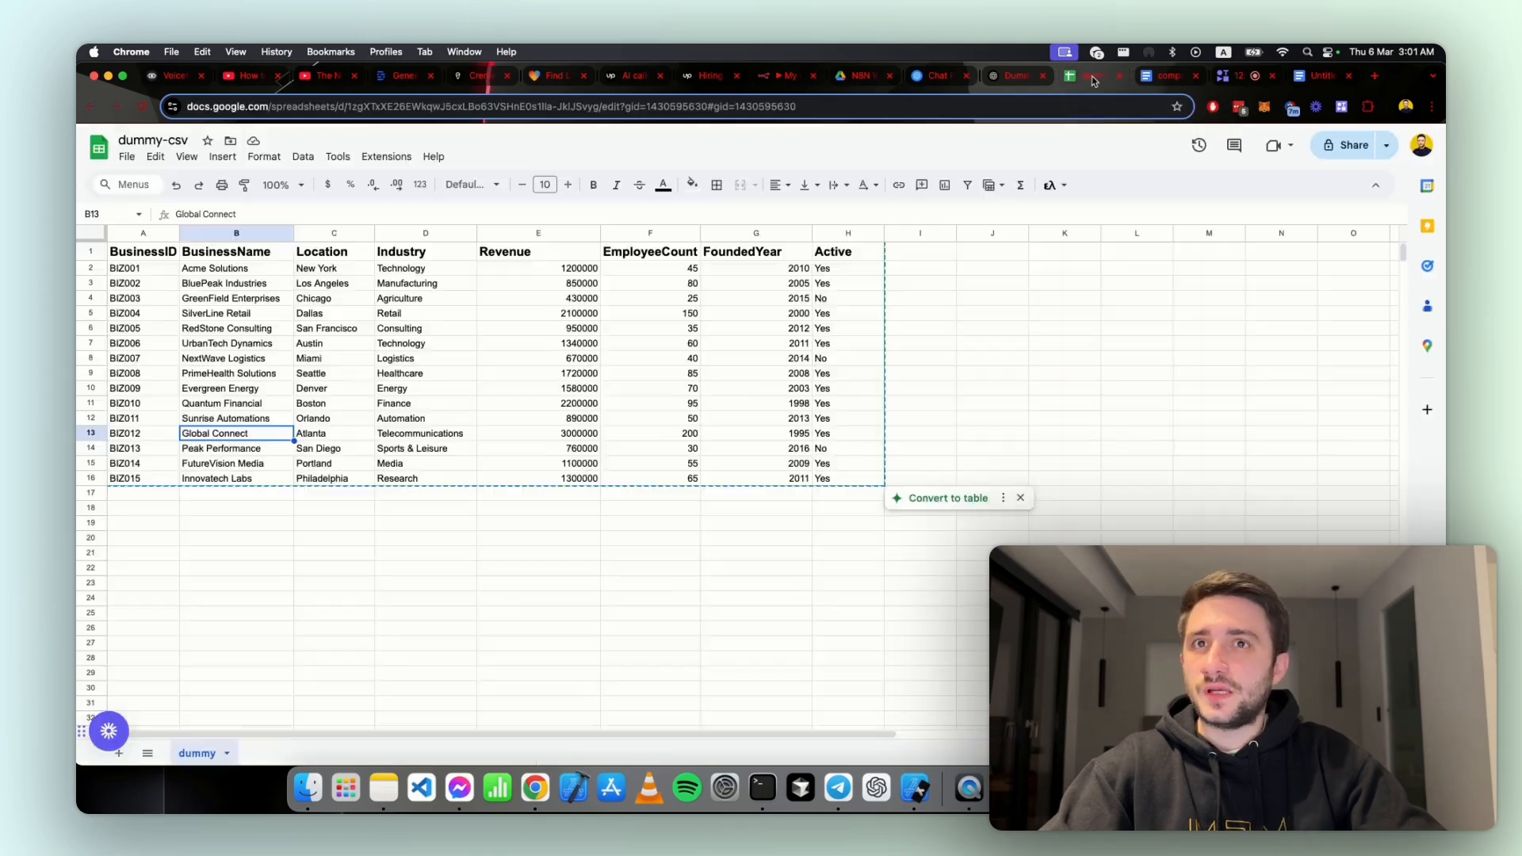
{"action": "left_click", "coordinate": [929, 82]}
{"action": "left_click", "coordinate": [1012, 78]}
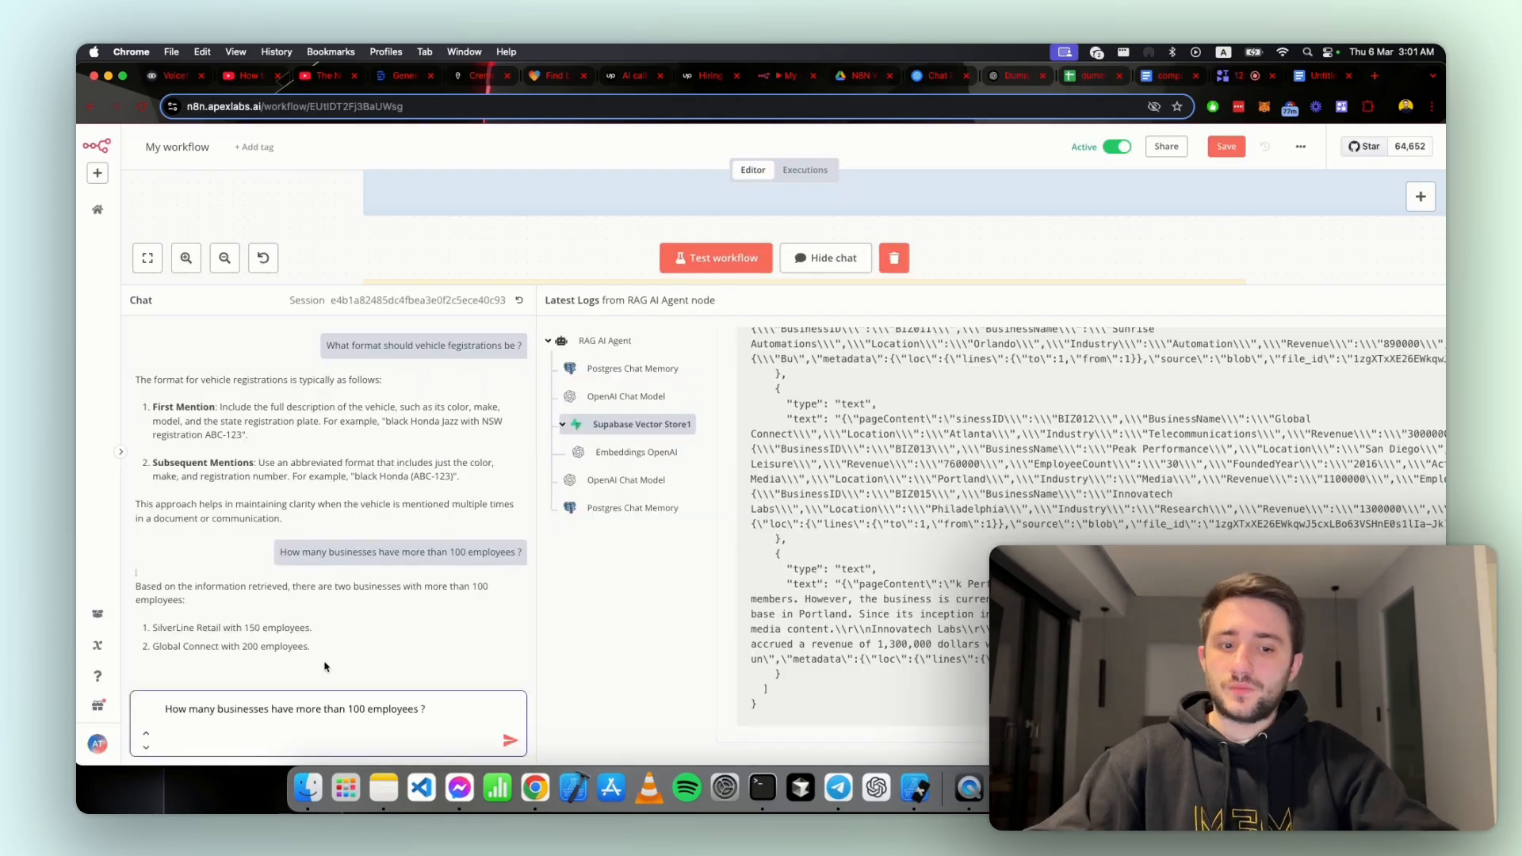
Step: Reuse the previous chat message to send the question "How many businesses have more than 50 employees ?"
{"action": "key", "text": "BackSpace"}
{"action": "key", "text": "BackSpace"}
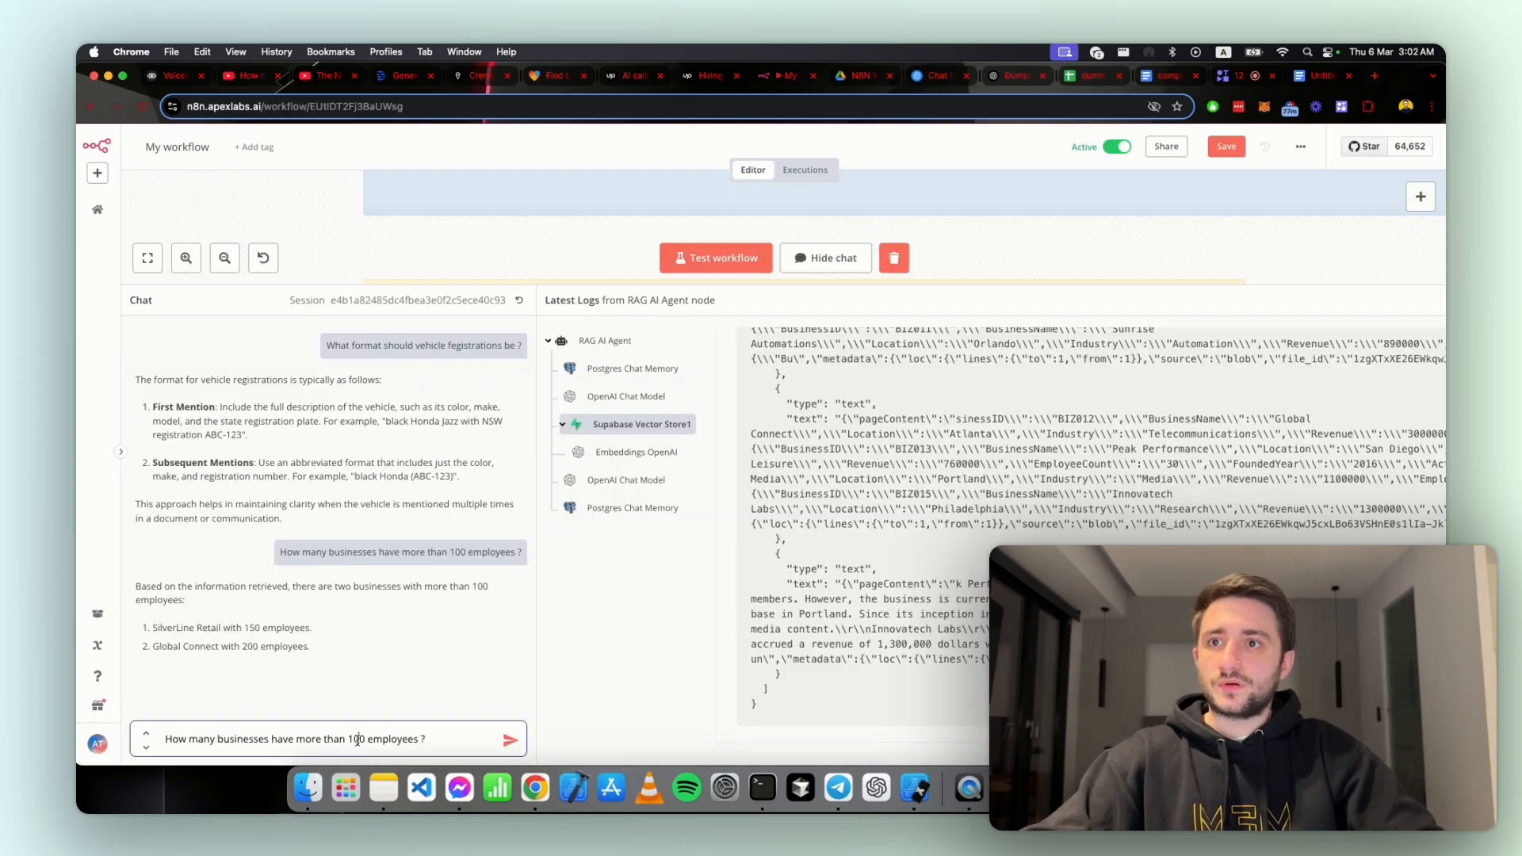
{"action": "double_click", "coordinate": [358, 739]}
{"action": "type", "text": "50"}
{"action": "key", "text": "Return"}
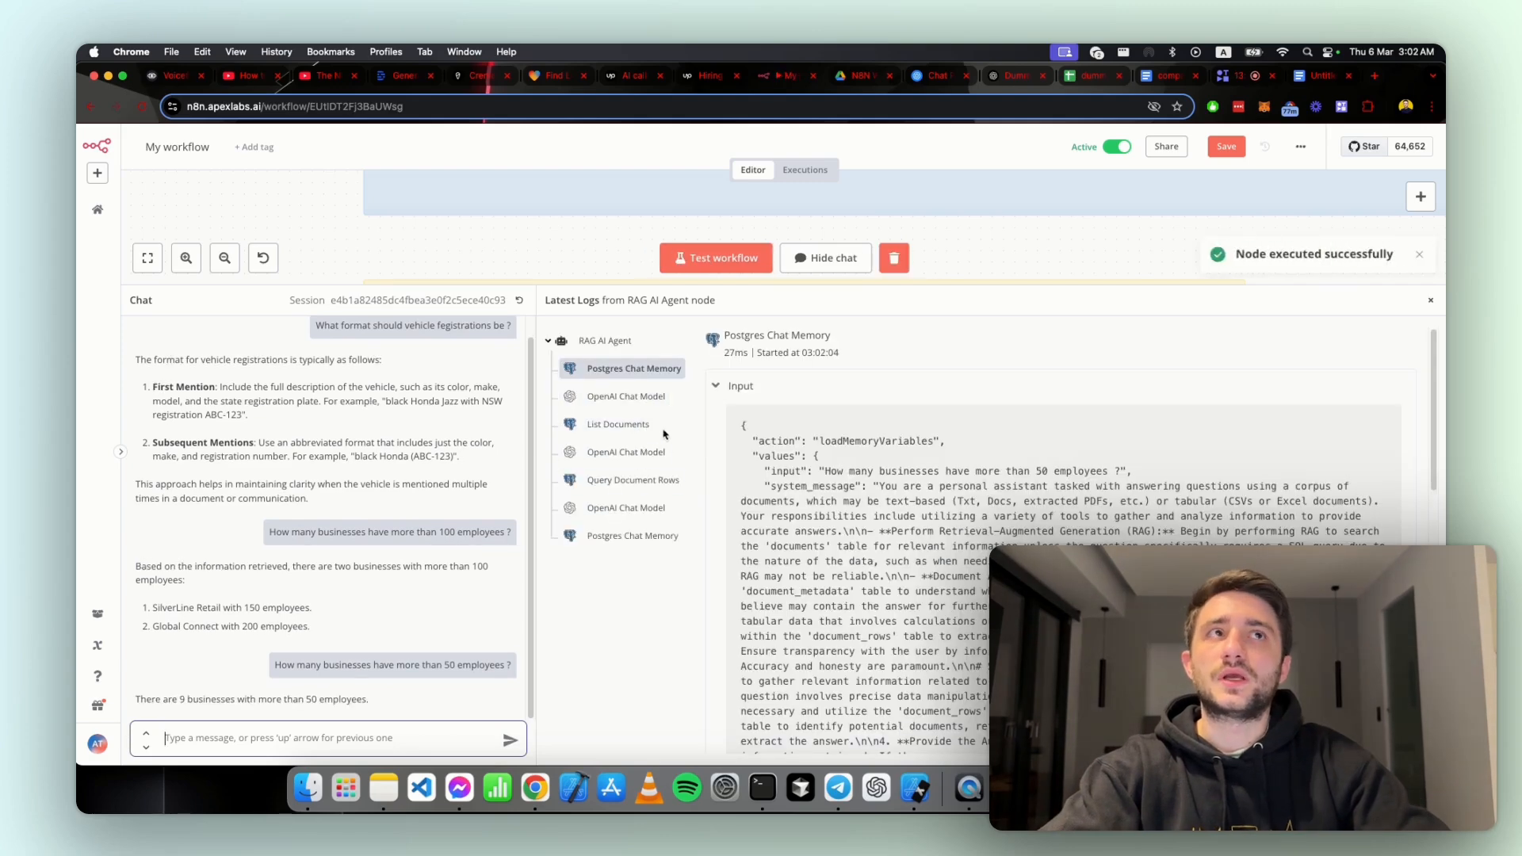
Step: Verify the 50-employee answer in the dummy-csv spreadsheet by going through the EmployeeCount values, including the borderline Sunrise Automations row
{"action": "left_click_drag", "start_coordinate": [150, 699], "coordinate": [364, 699]}
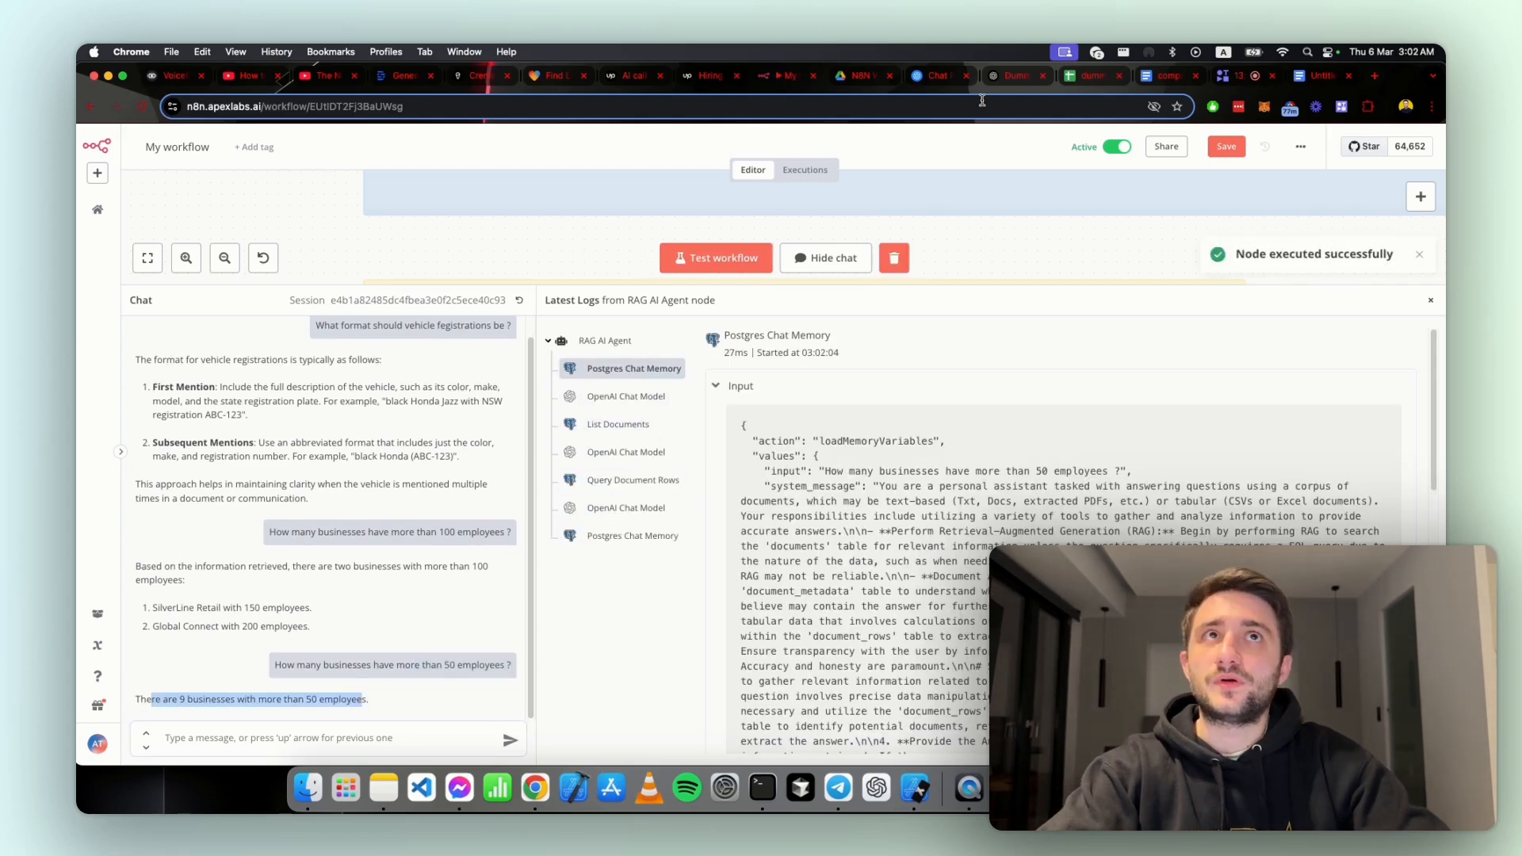
{"action": "left_click", "coordinate": [1086, 76]}
{"action": "left_click", "coordinate": [676, 271]}
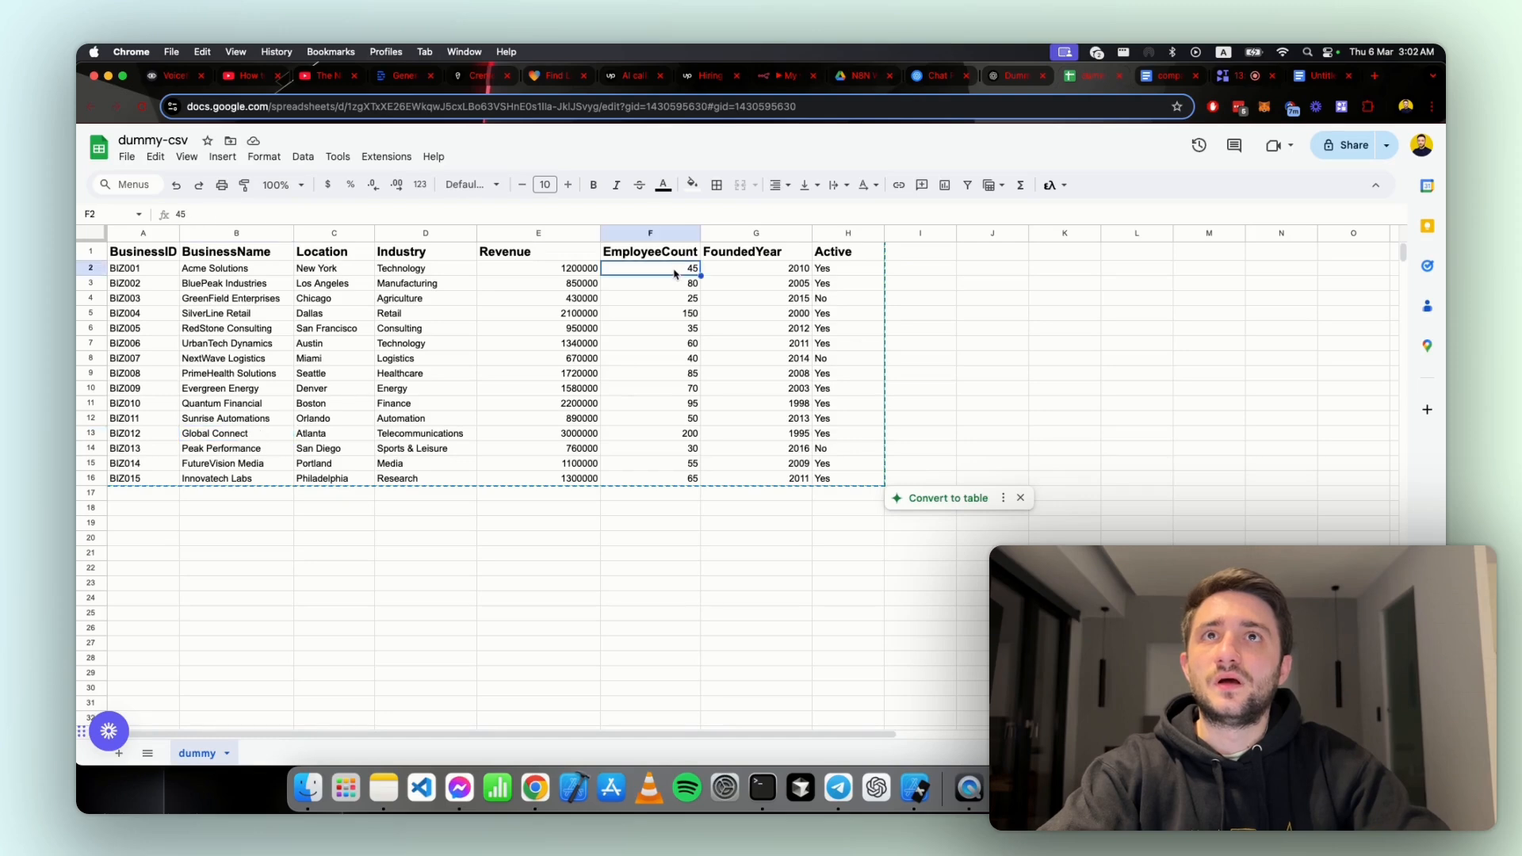
{"action": "left_click", "coordinate": [674, 283]}
{"action": "left_click", "coordinate": [670, 313]}
{"action": "left_click", "coordinate": [671, 341]}
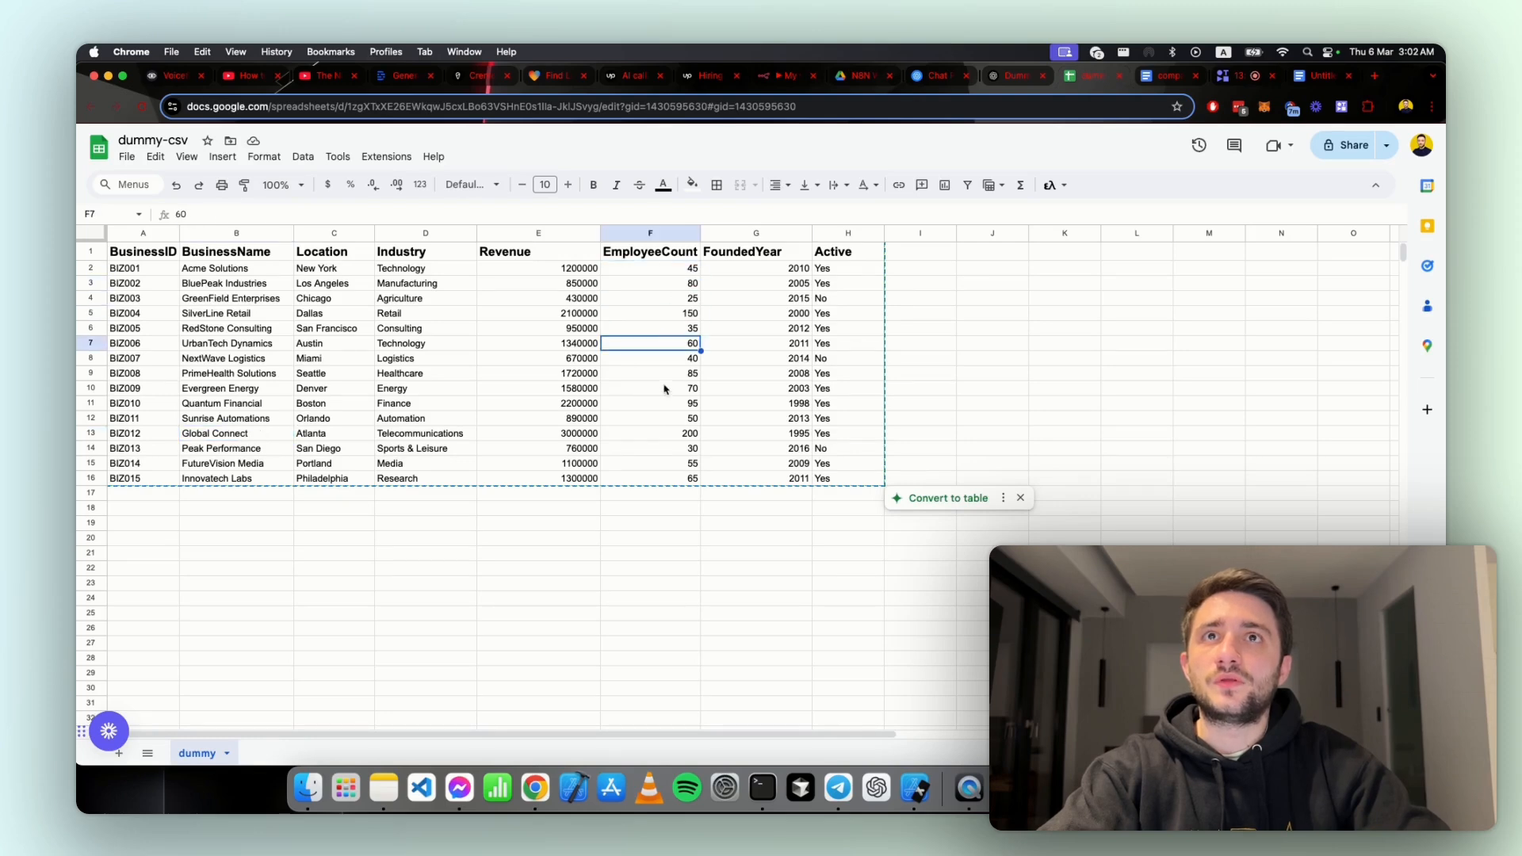
{"action": "left_click", "coordinate": [664, 375]}
{"action": "left_click", "coordinate": [662, 389]}
{"action": "left_click", "coordinate": [669, 404]}
{"action": "left_click", "coordinate": [676, 434]}
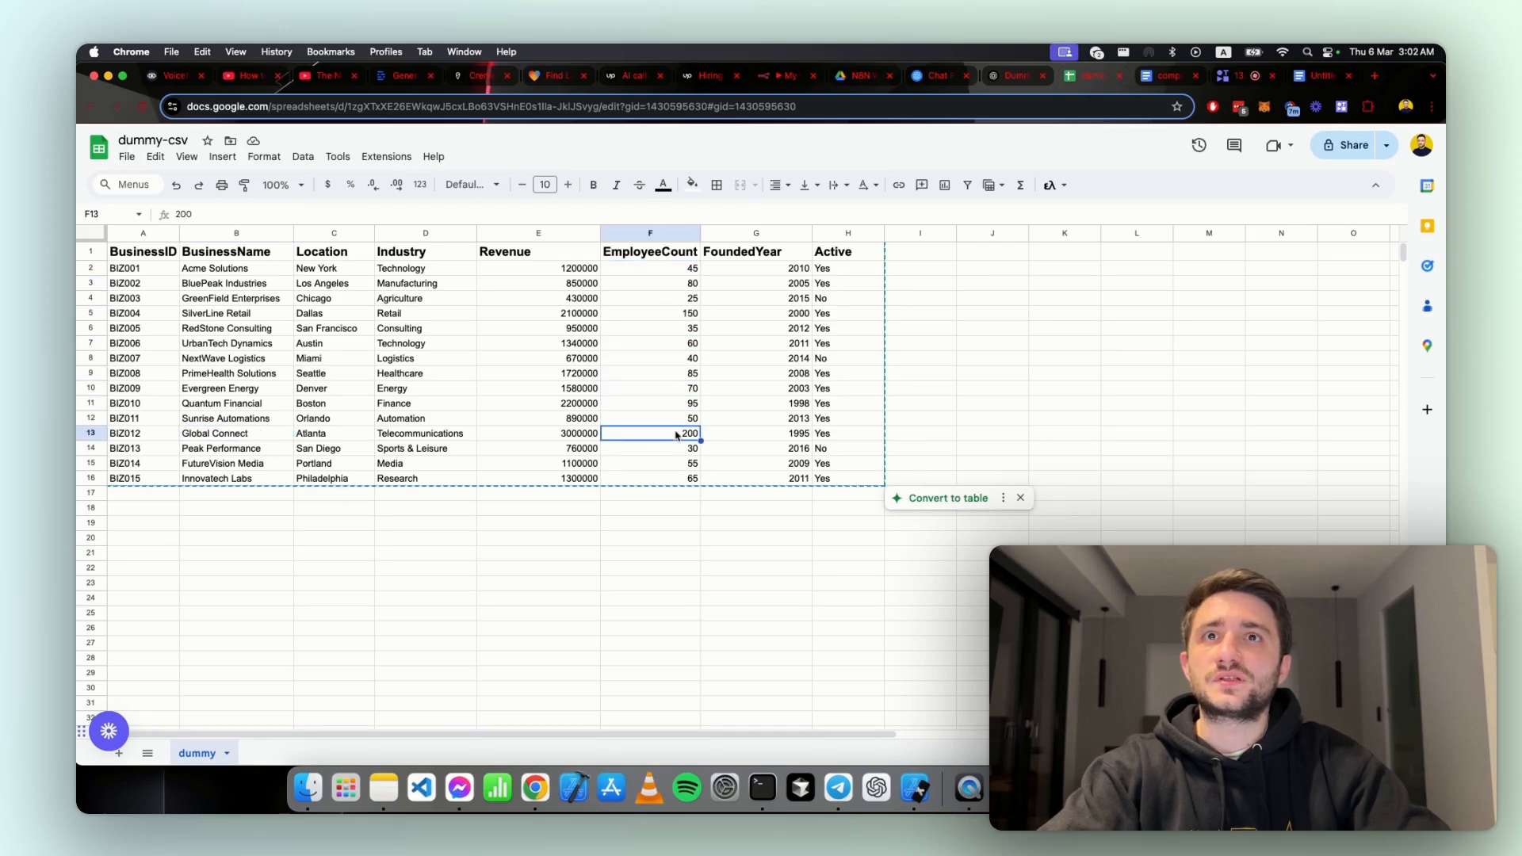
{"action": "left_click", "coordinate": [679, 466]}
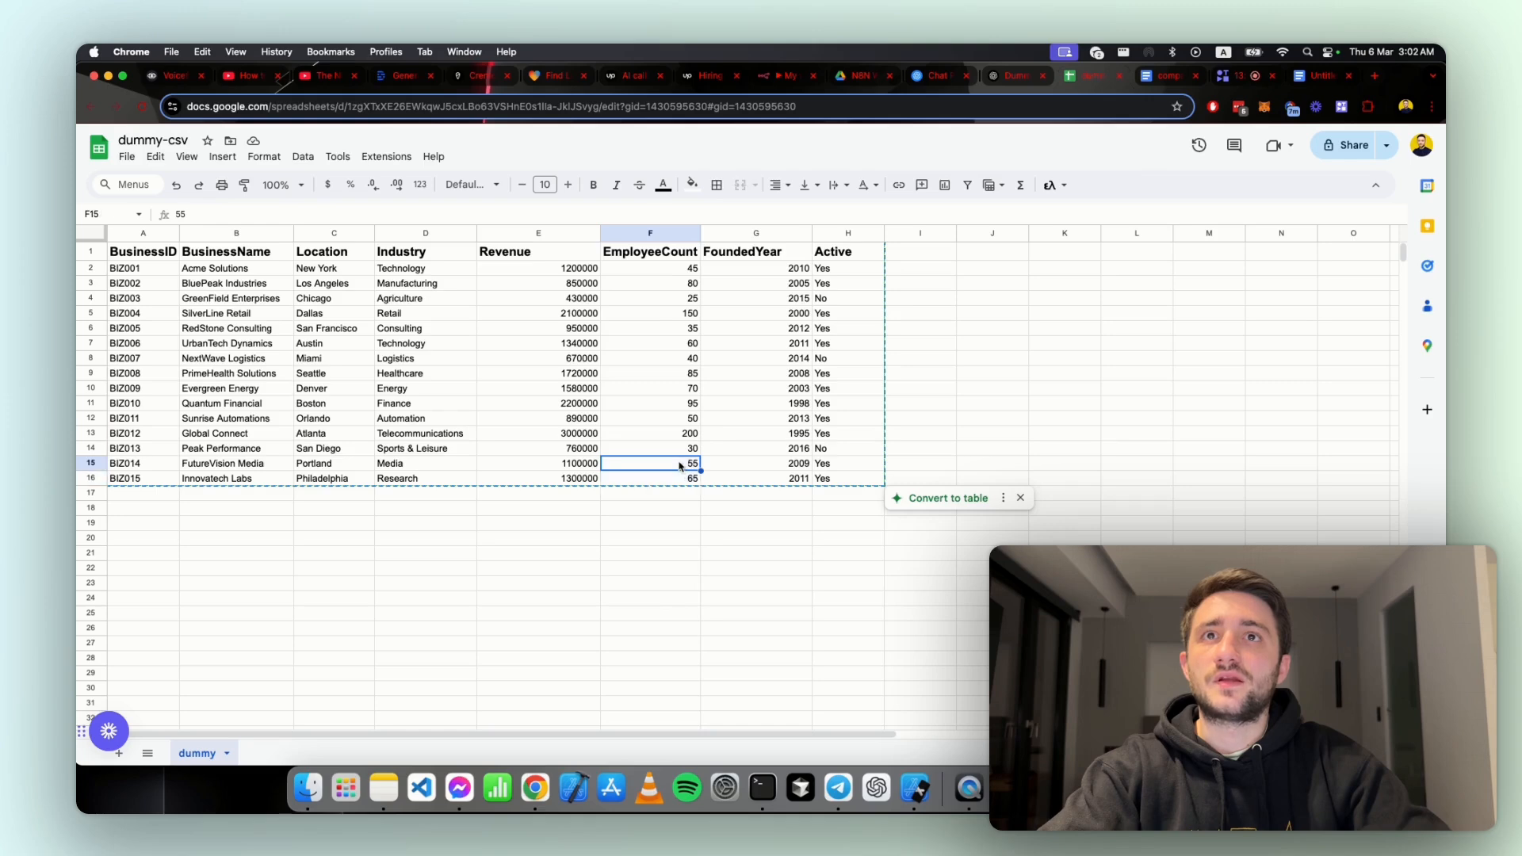
{"action": "left_click", "coordinate": [686, 422]}
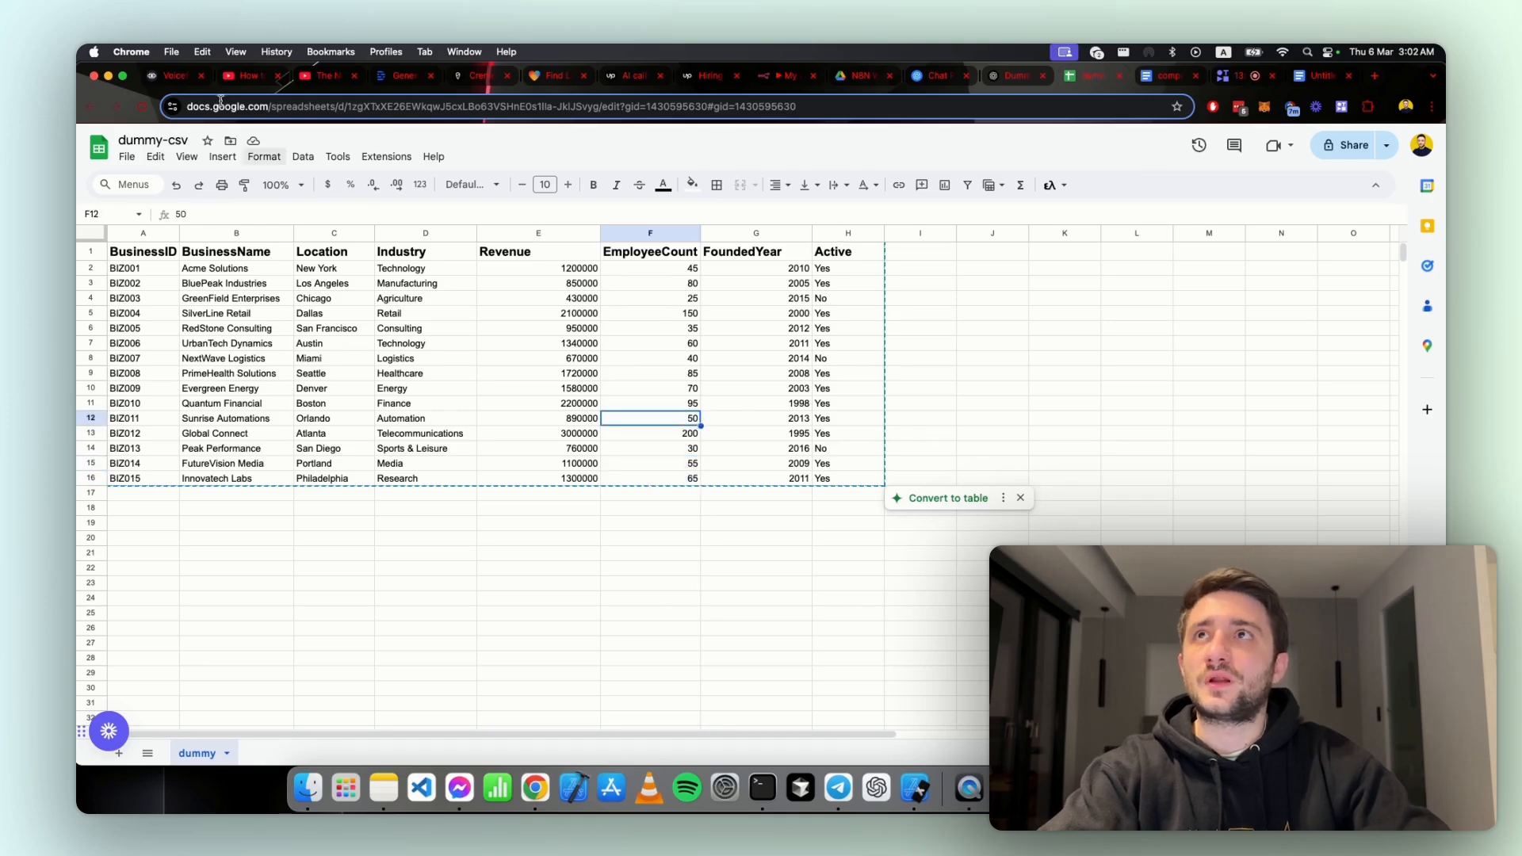
Step: Return to the n8n workflow and inspect the first OpenAI Chat Model log's output, including its finish_reason
{"action": "left_click", "coordinate": [760, 77]}
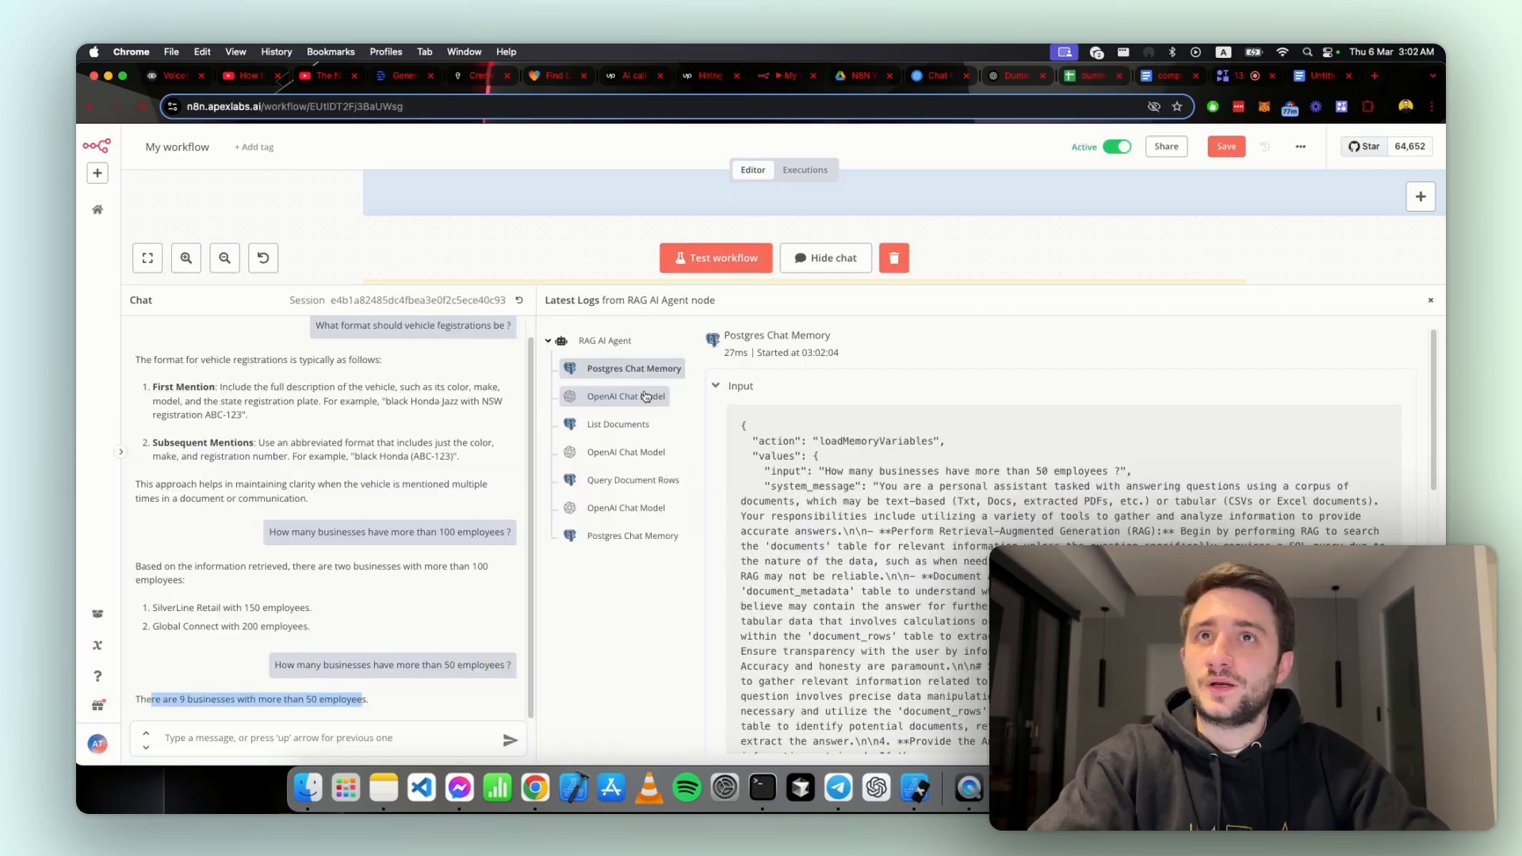
{"action": "left_click", "coordinate": [646, 395]}
{"action": "left_click", "coordinate": [1387, 394]}
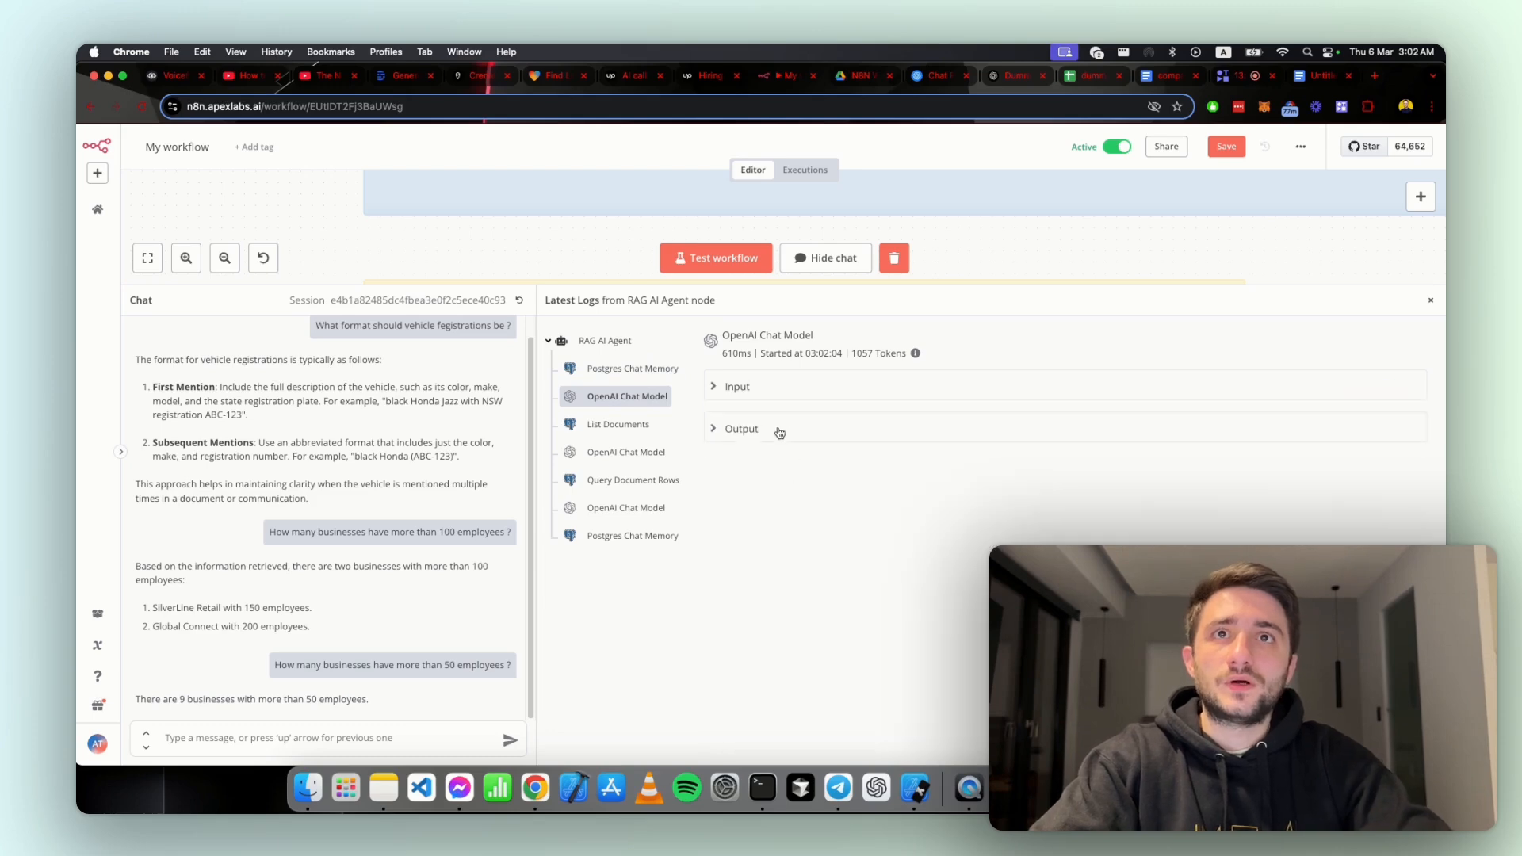
{"action": "left_click", "coordinate": [1369, 436]}
{"action": "scroll", "coordinate": [1188, 475], "scroll_direction": "down", "scroll_amount": 2}
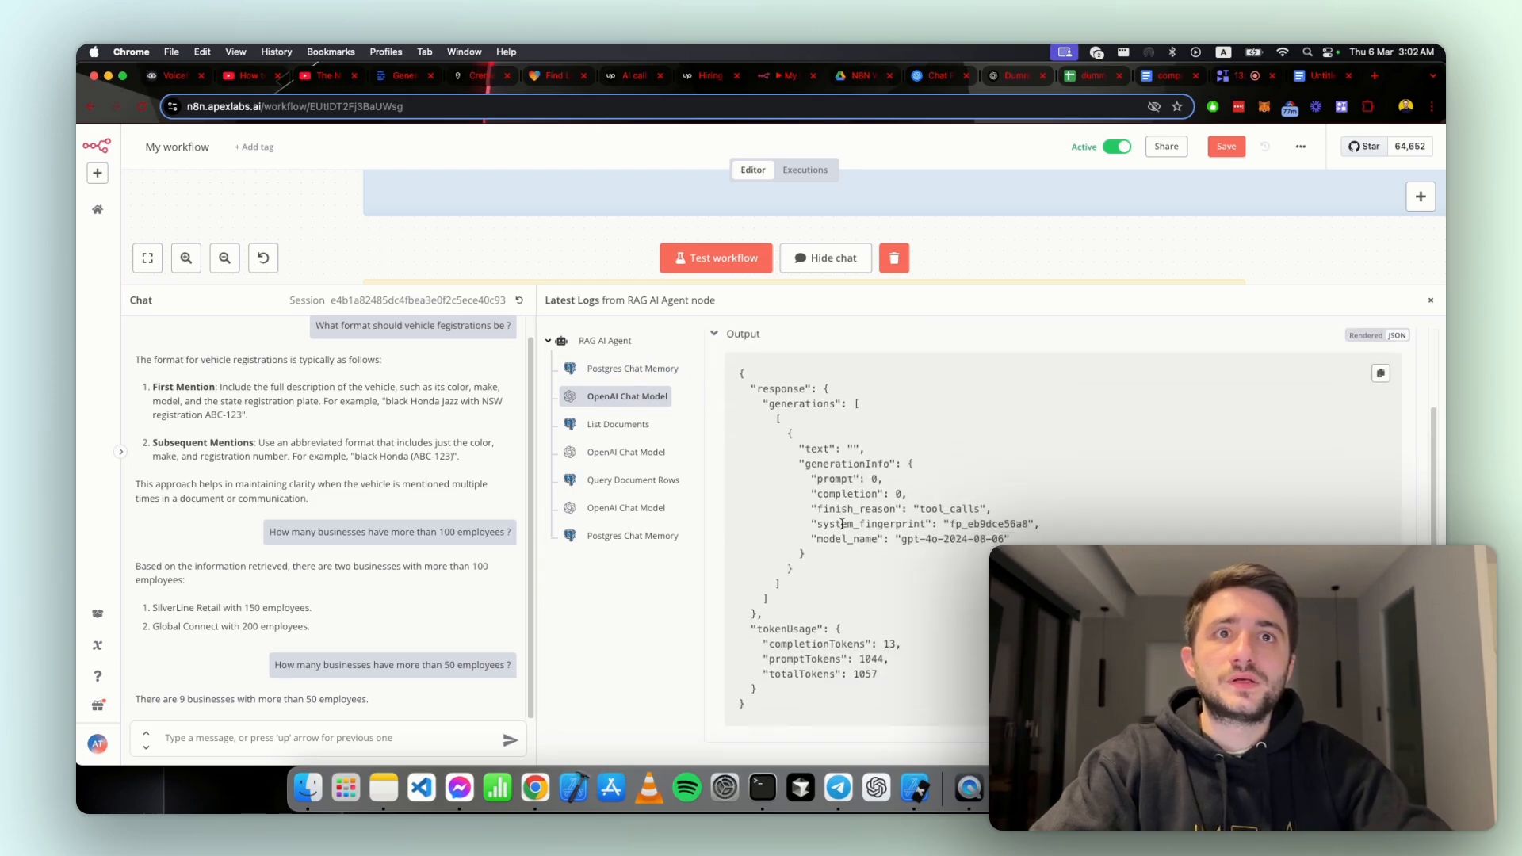
{"action": "double_click", "coordinate": [949, 508]}
Step: Examine the List Documents log output down to the dummy-csv entry and its schema
{"action": "left_click", "coordinate": [626, 424]}
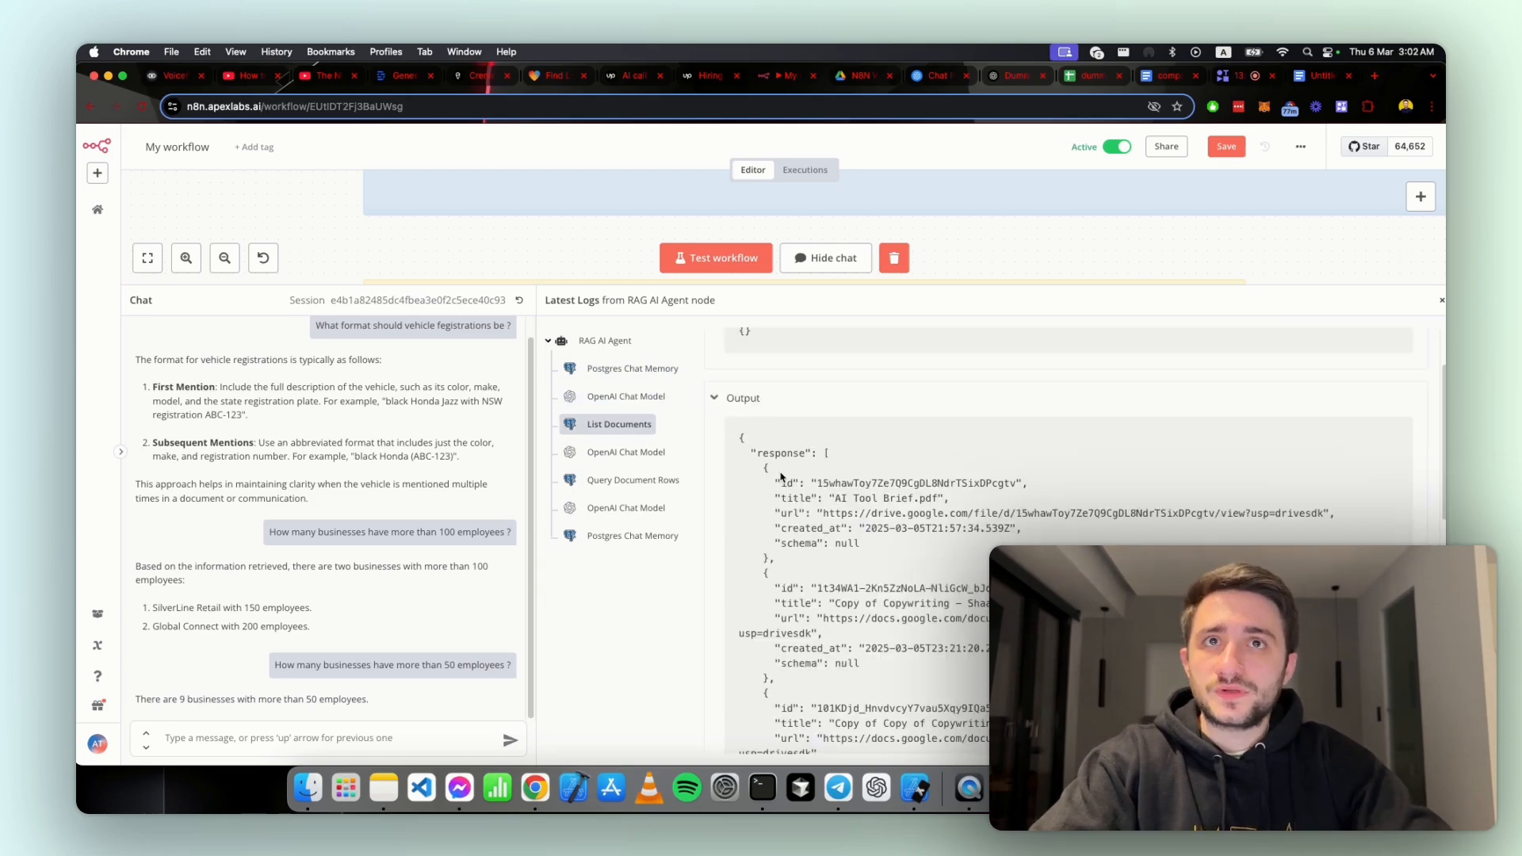
{"action": "scroll", "coordinate": [780, 475], "scroll_direction": "down", "scroll_amount": 5}
{"action": "scroll", "coordinate": [780, 475], "scroll_direction": "down", "scroll_amount": 2}
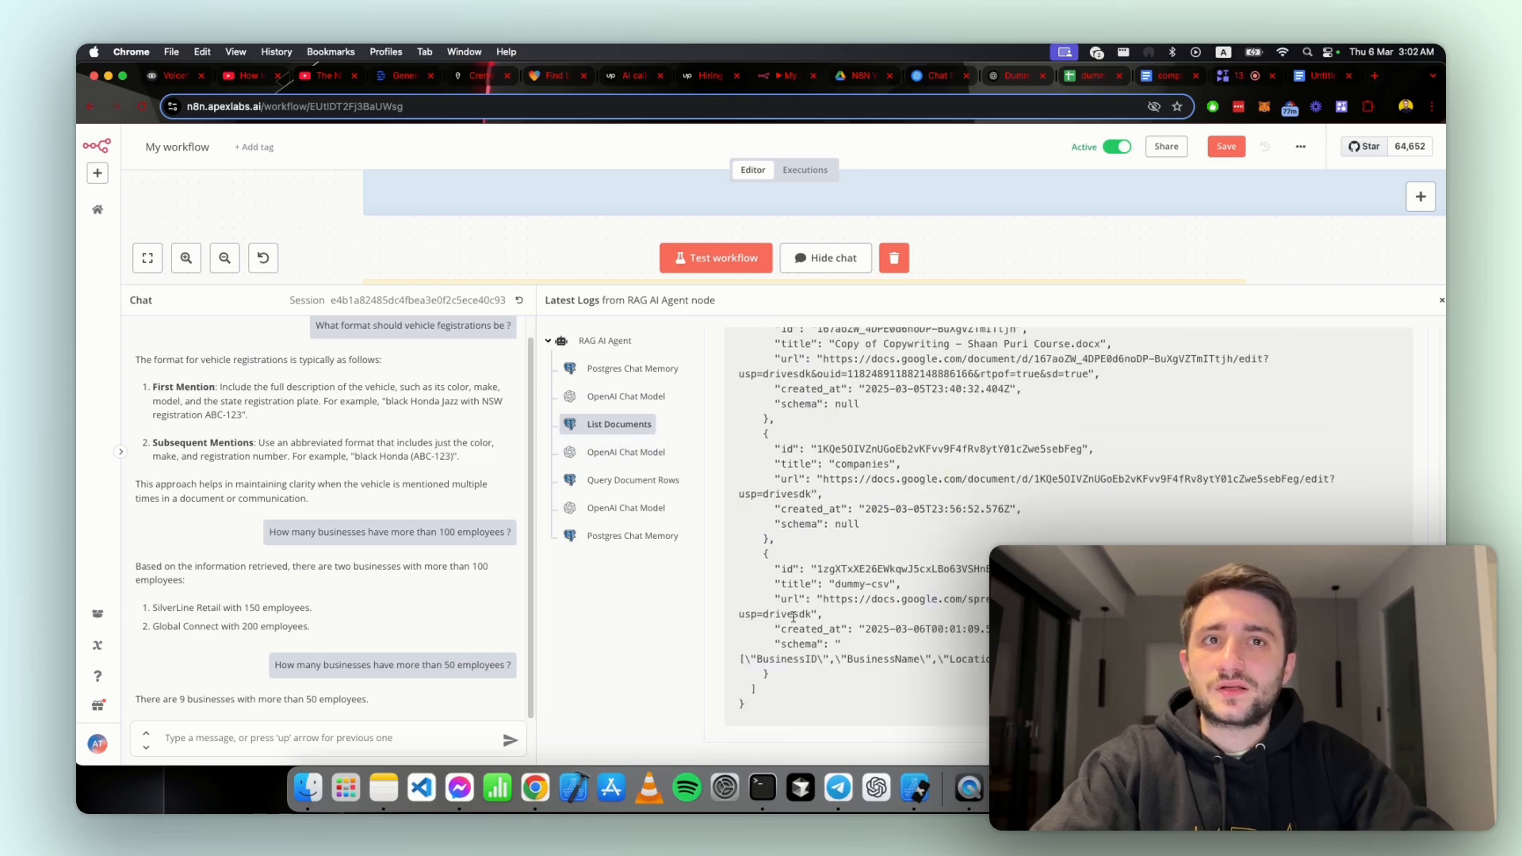
Step: Inspect the second OpenAI Chat Model log, collapsing its input to look for the output
{"action": "left_click", "coordinate": [624, 453]}
{"action": "scroll", "coordinate": [779, 385], "scroll_direction": "up", "scroll_amount": 9}
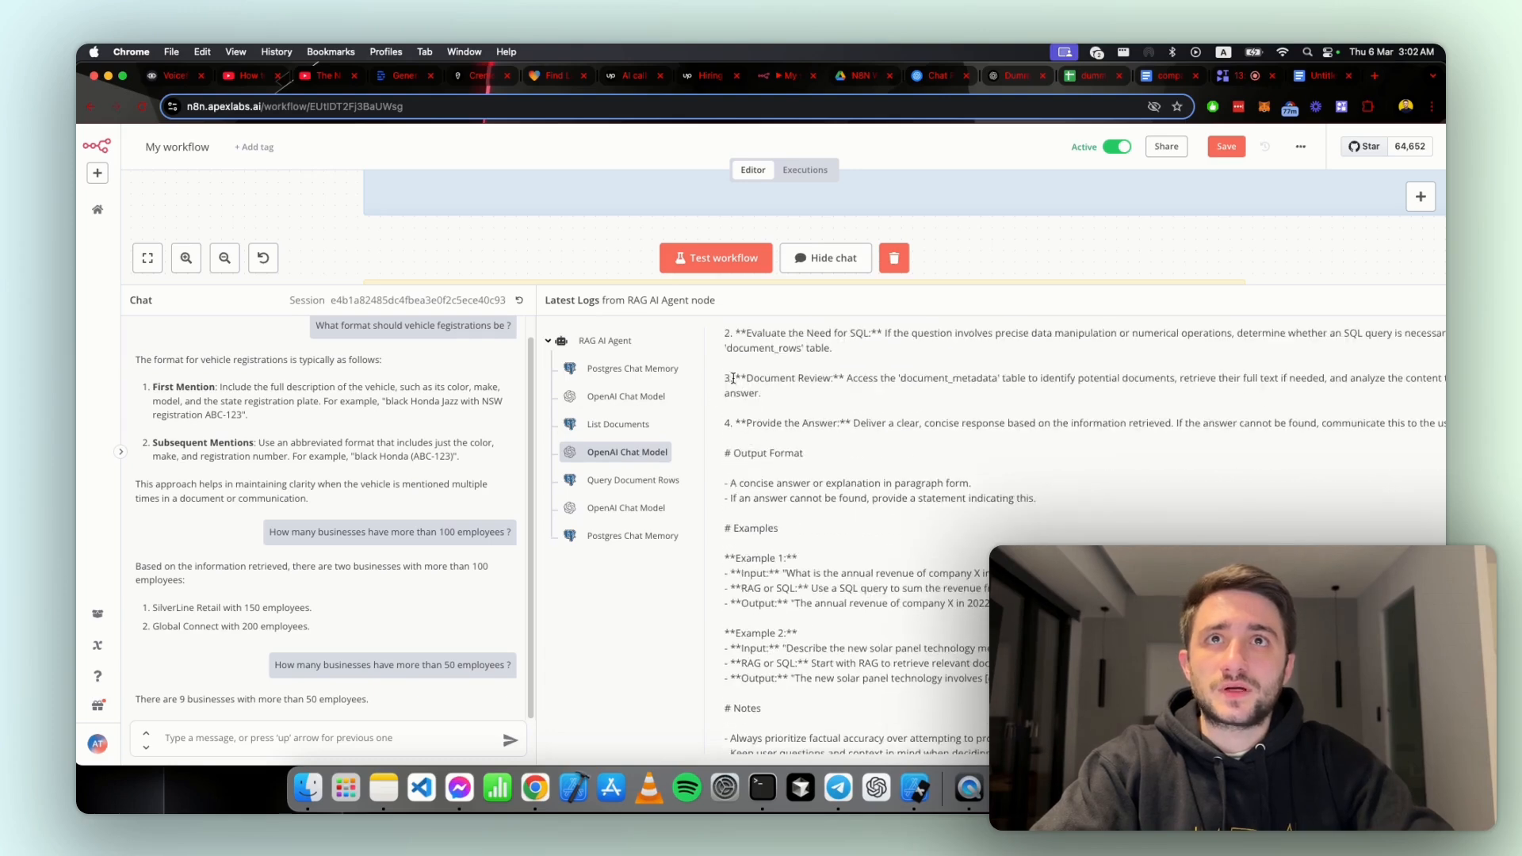
{"action": "left_click", "coordinate": [729, 384]}
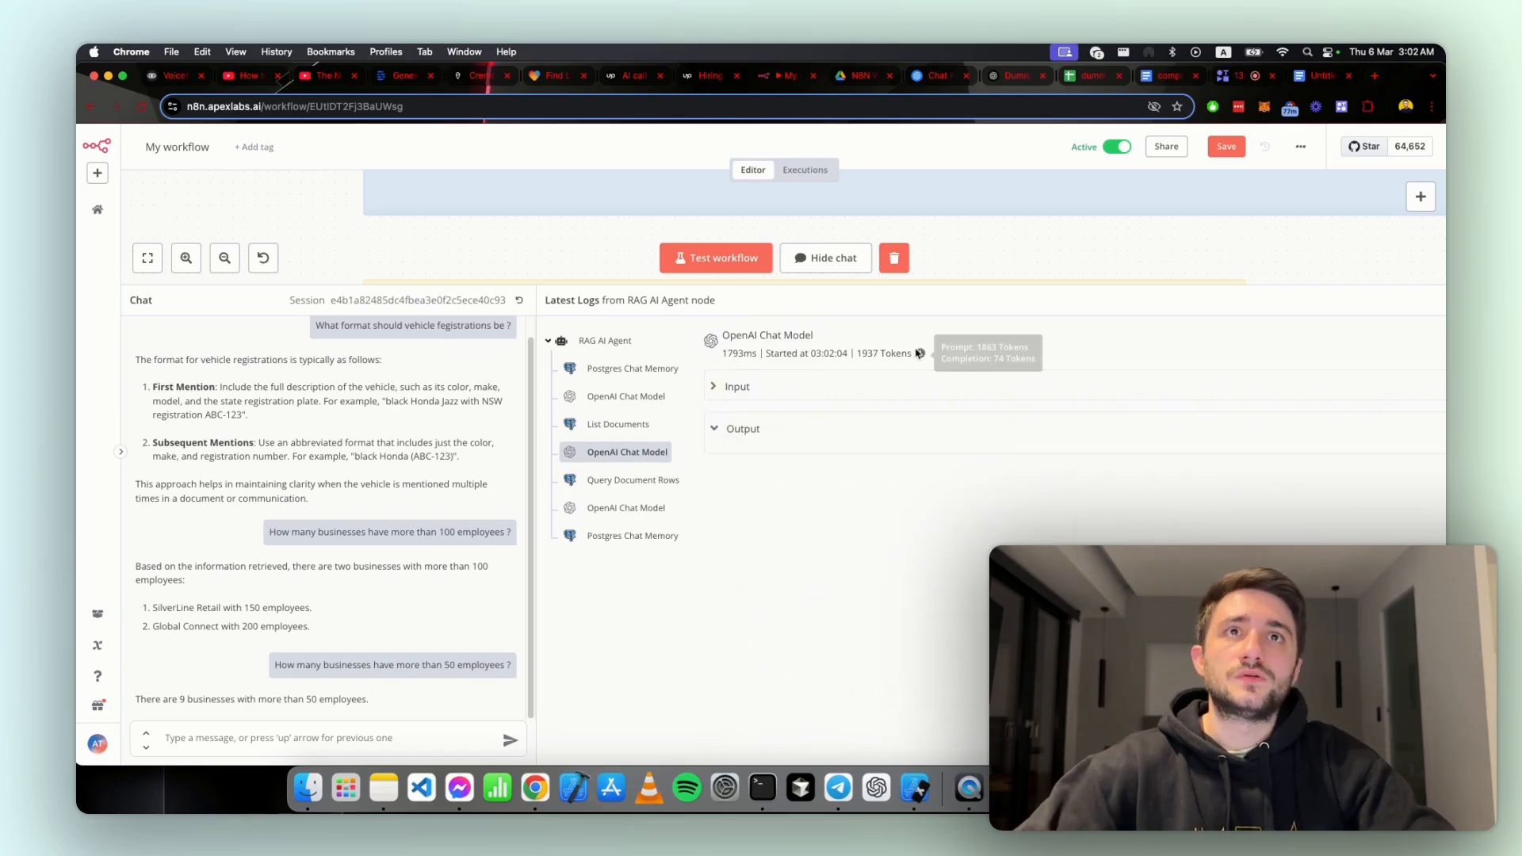
{"action": "left_click", "coordinate": [660, 480]}
{"action": "left_click", "coordinate": [630, 453]}
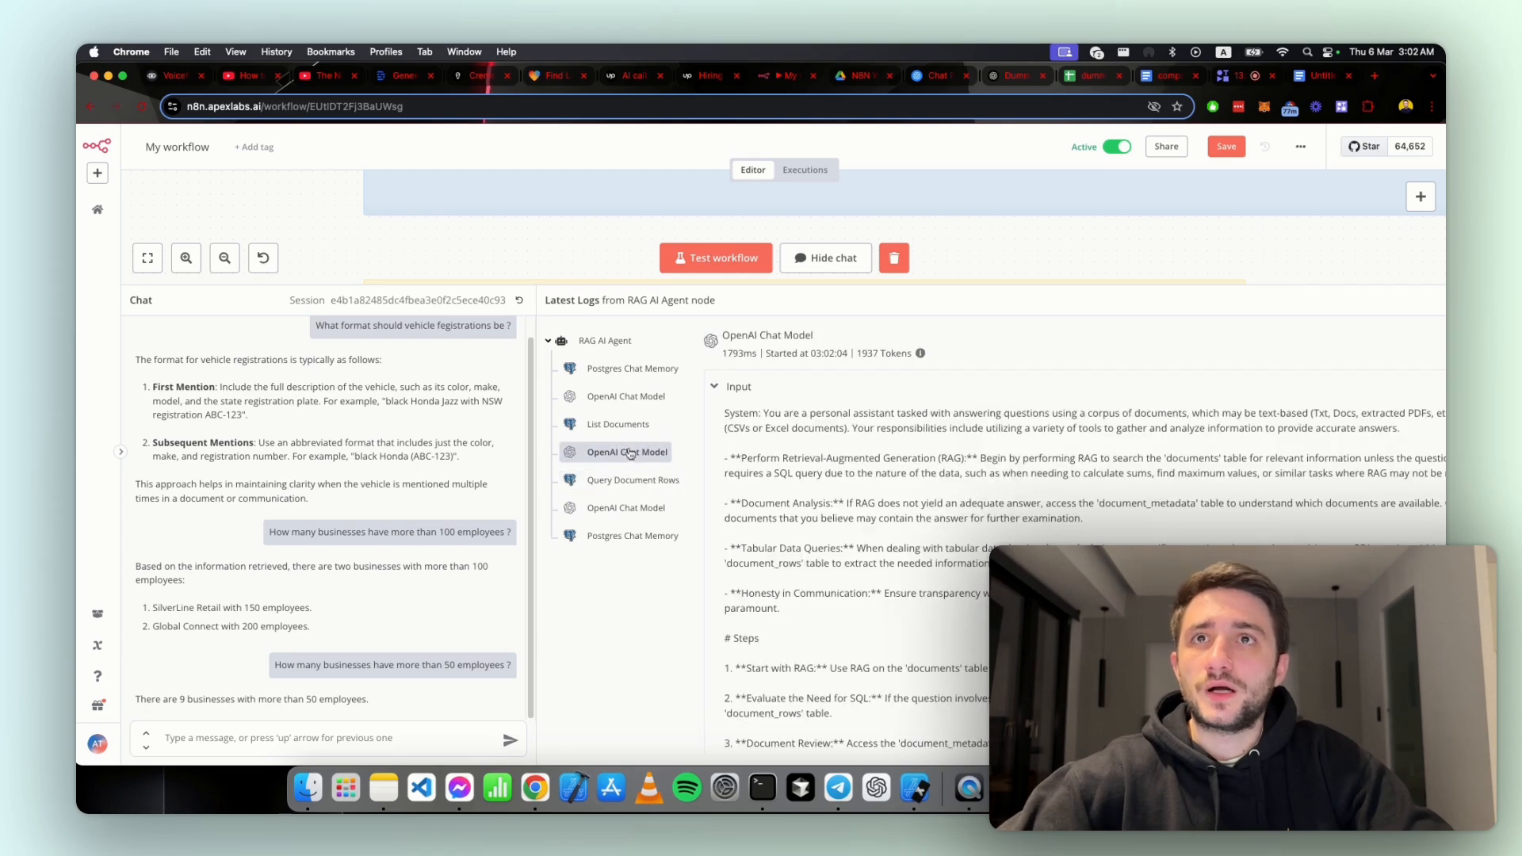
{"action": "left_click", "coordinate": [715, 386]}
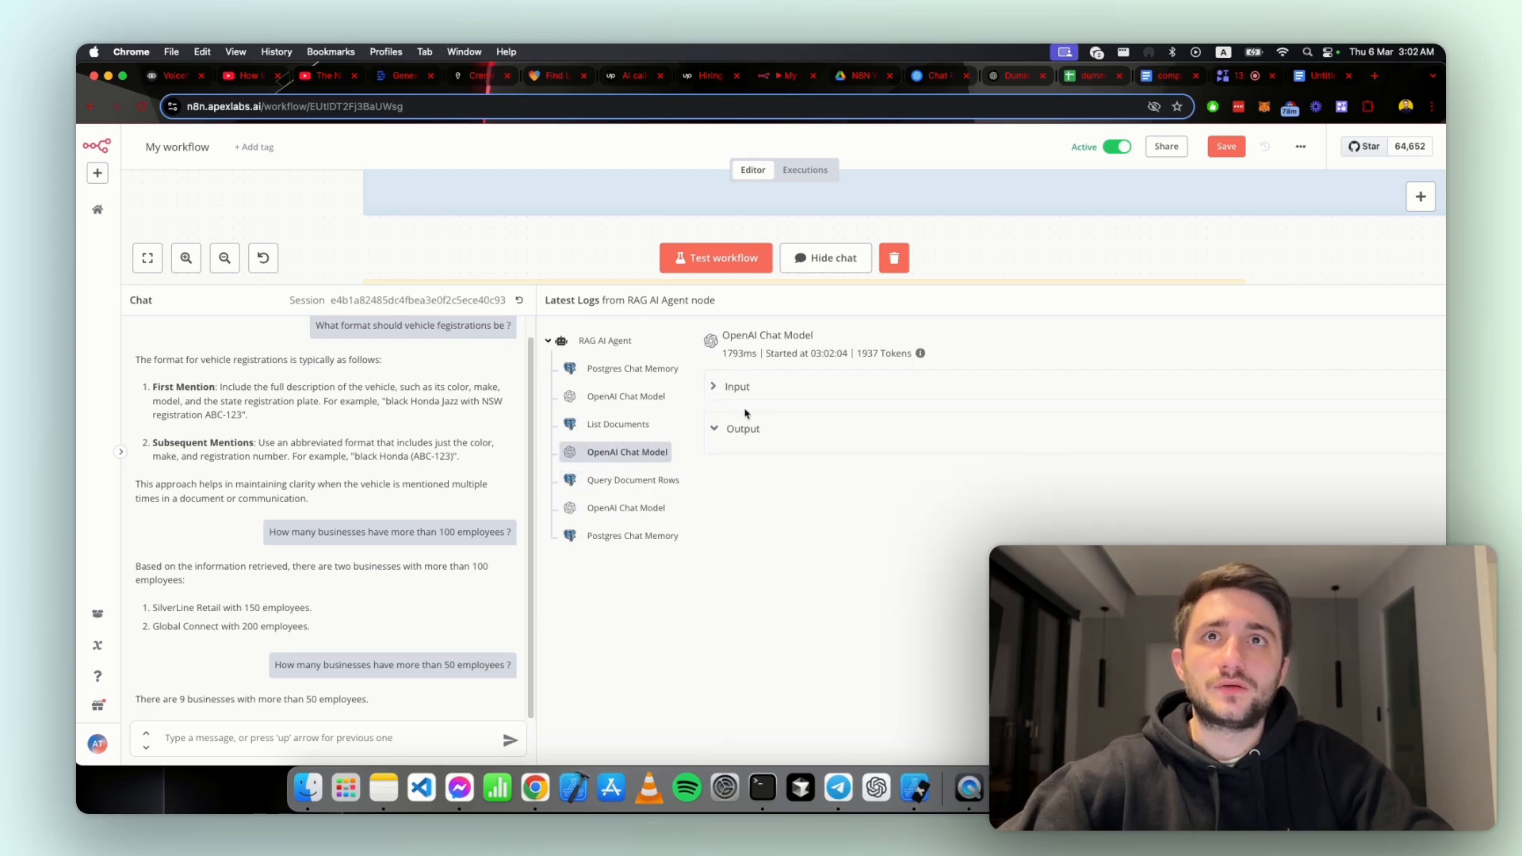
{"action": "key", "text": "super+minus"}
{"action": "key", "text": "super+equal"}
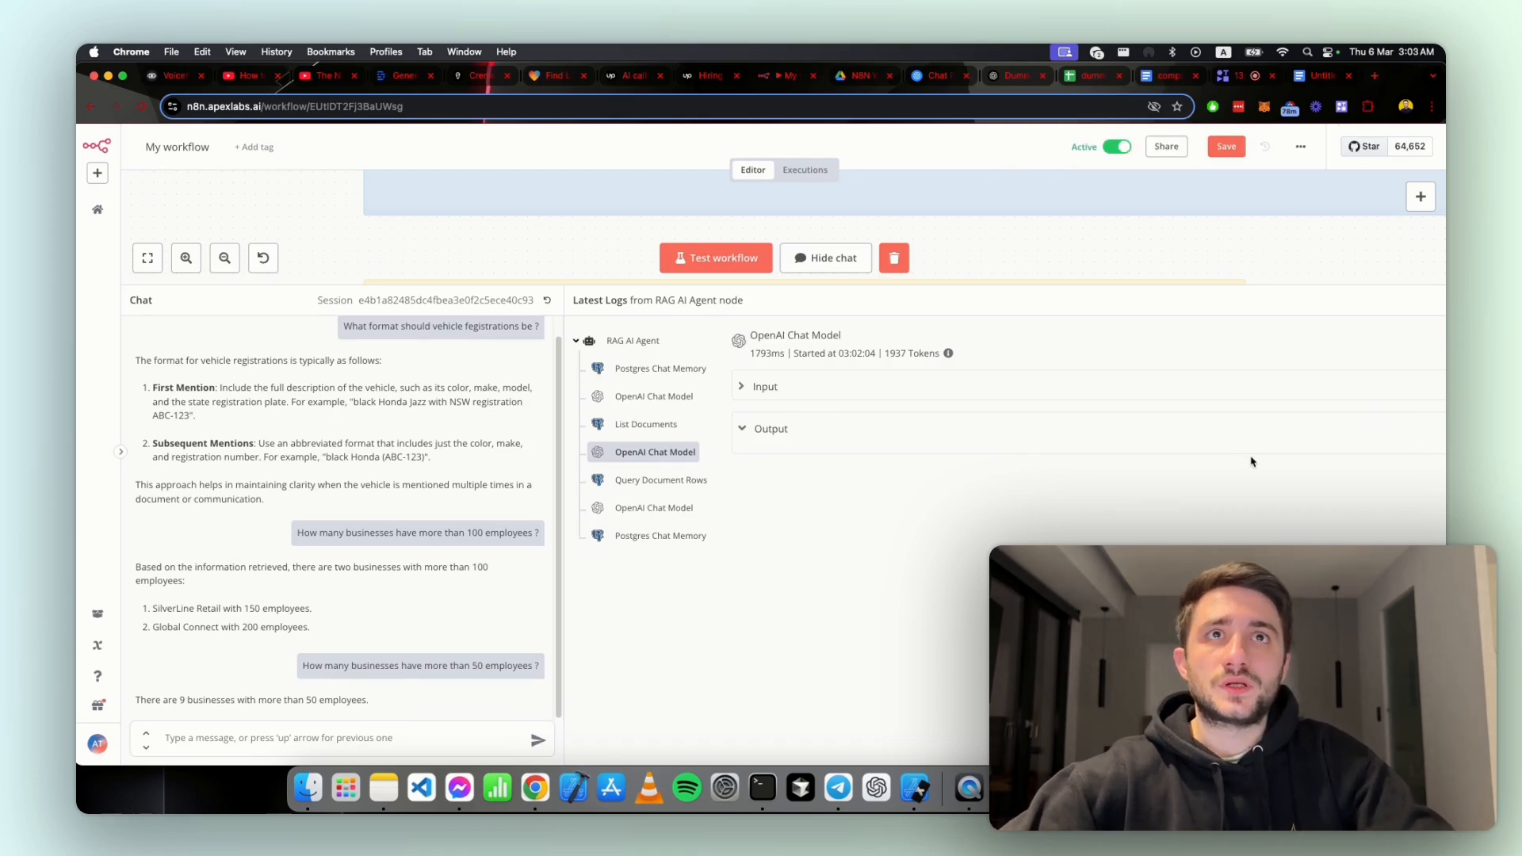
Step: Find the dataset_id used in the Query Document Rows log and look for it in the List Documents output
{"action": "left_click", "coordinate": [659, 483]}
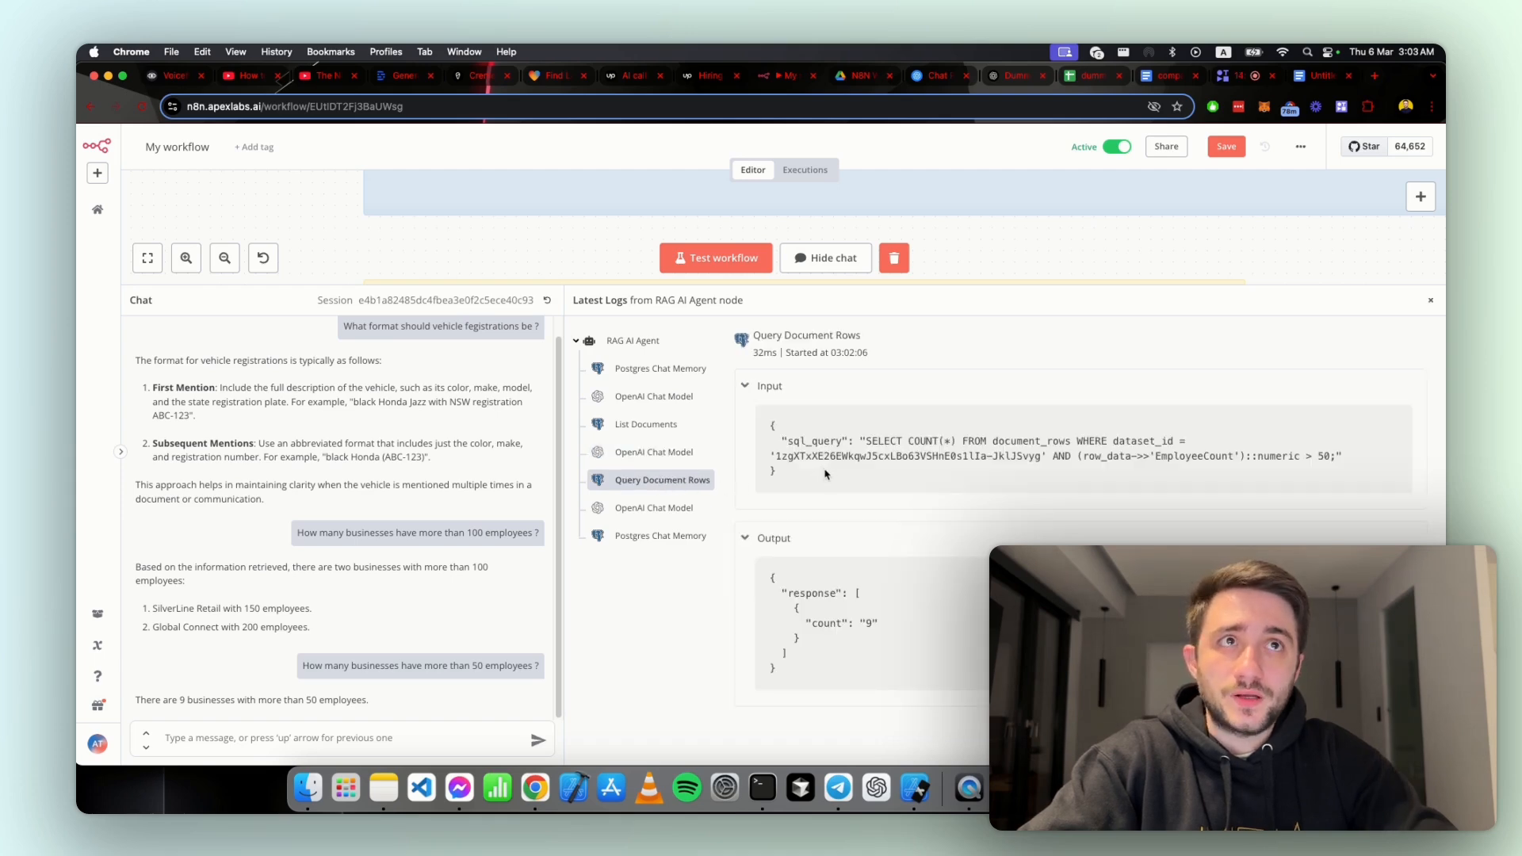
{"action": "double_click", "coordinate": [901, 453]}
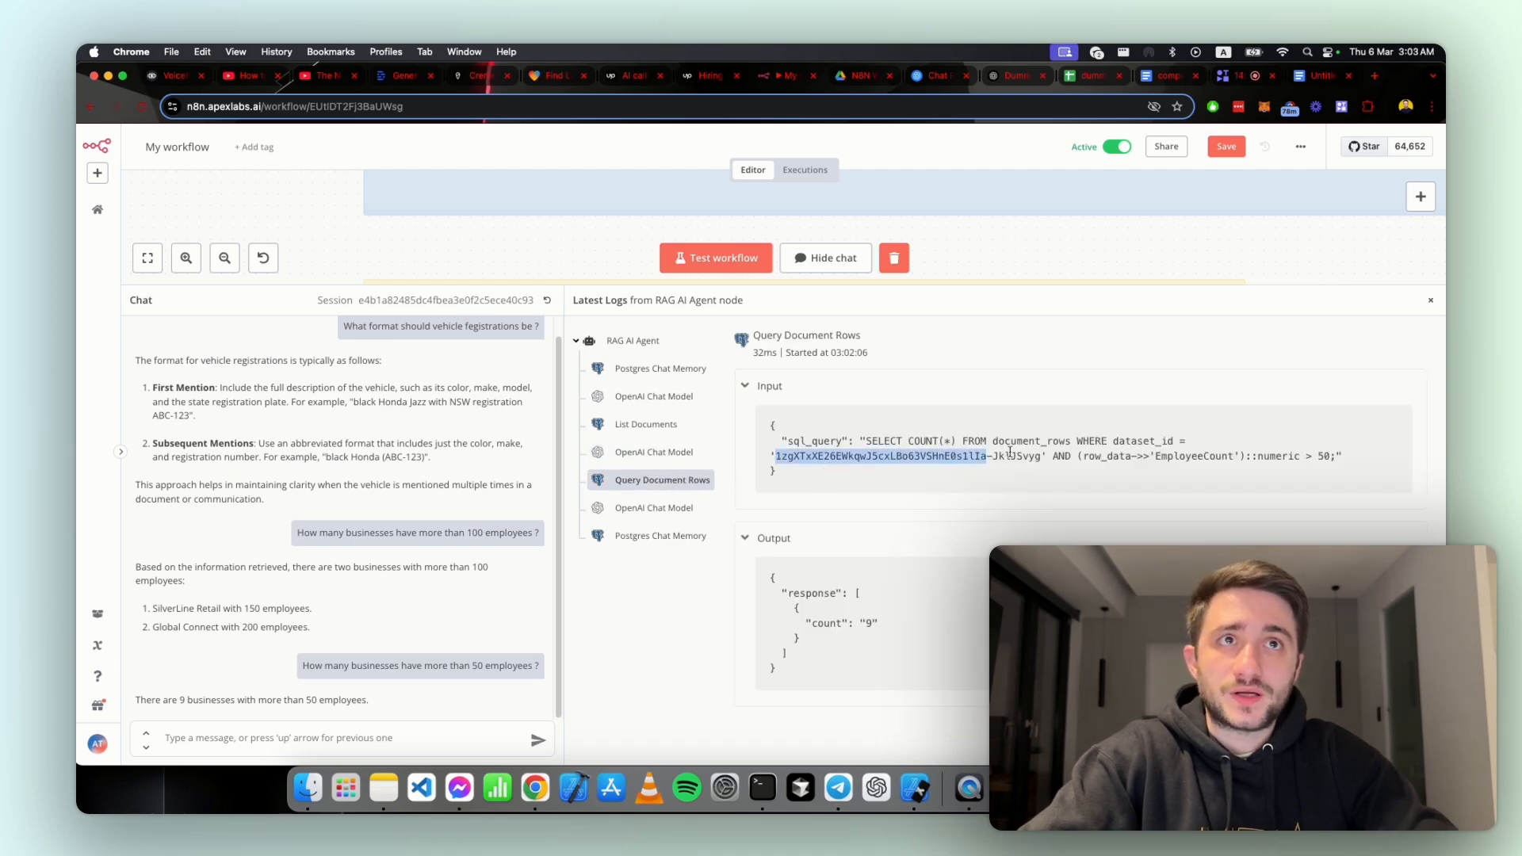
{"action": "left_click", "coordinate": [668, 428]}
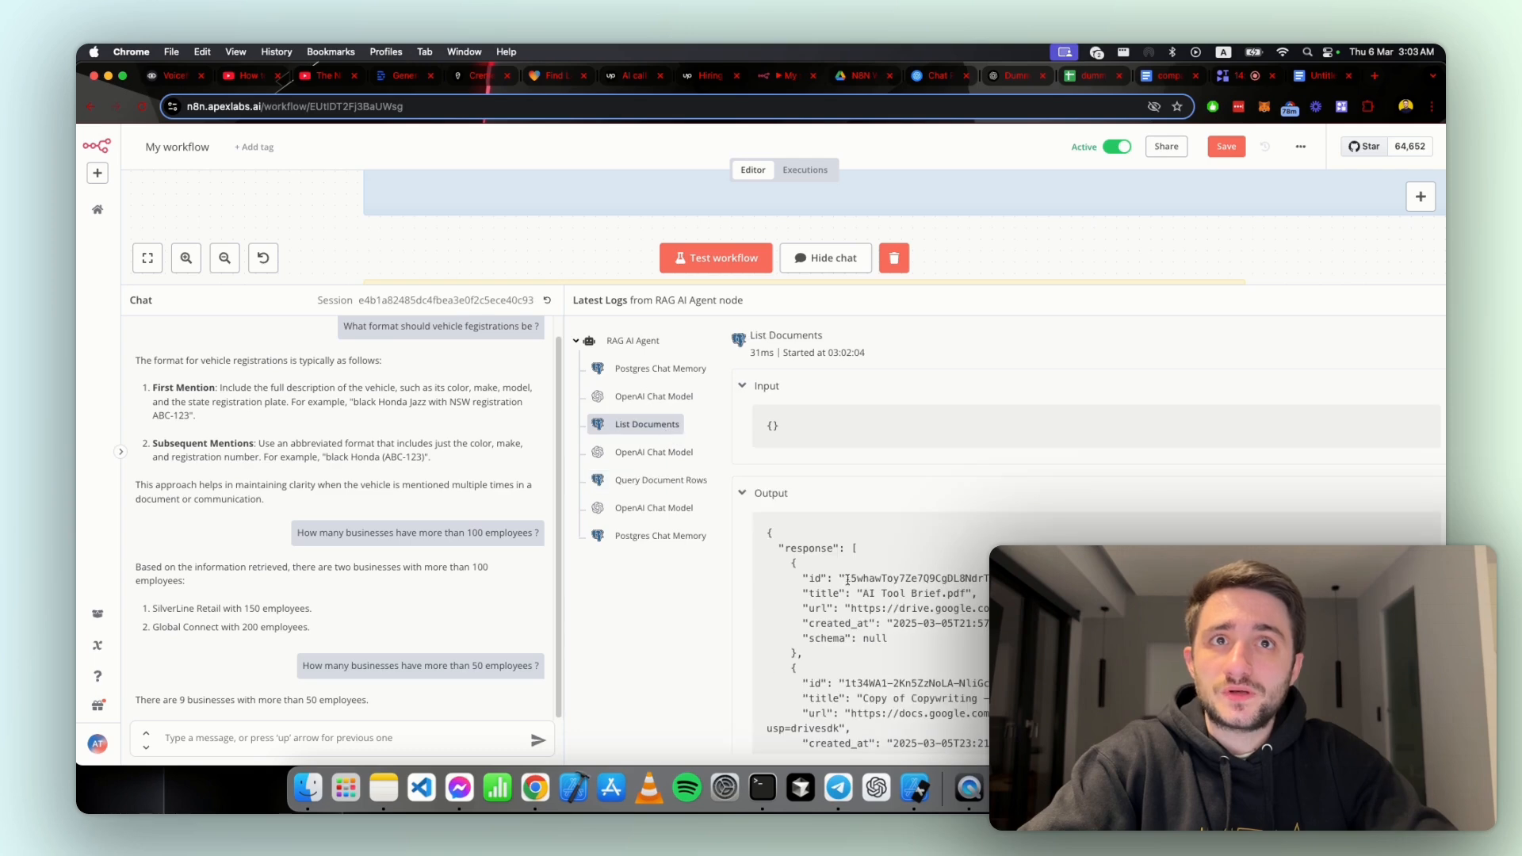
{"action": "scroll", "coordinate": [893, 581], "scroll_direction": "down", "scroll_amount": 5}
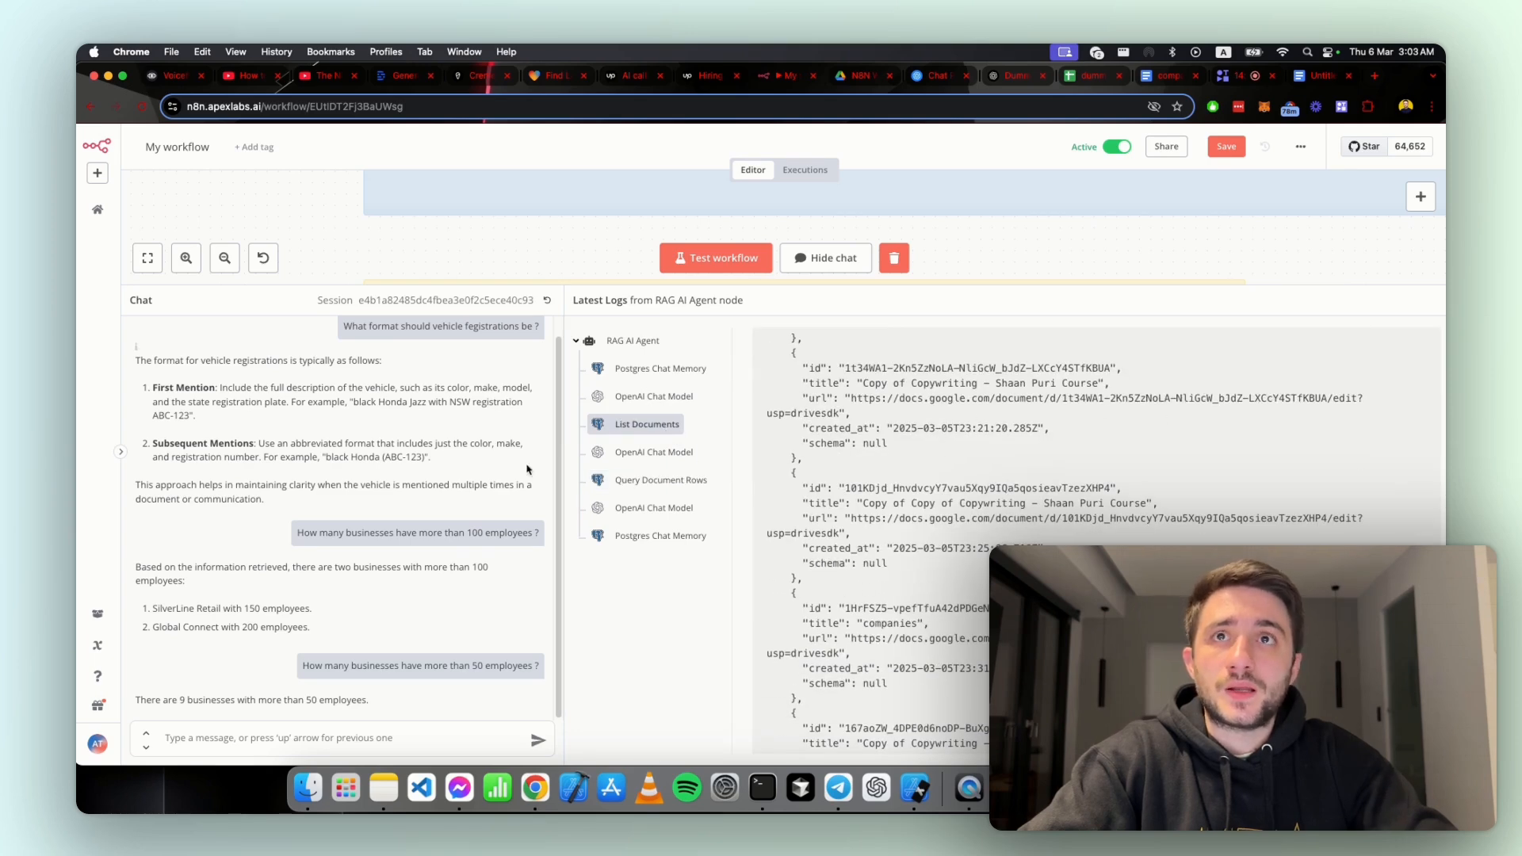
Step: Examine the SQL query in the Query Document Rows log, its EmployeeCount condition and the returned count
{"action": "left_click", "coordinate": [629, 482]}
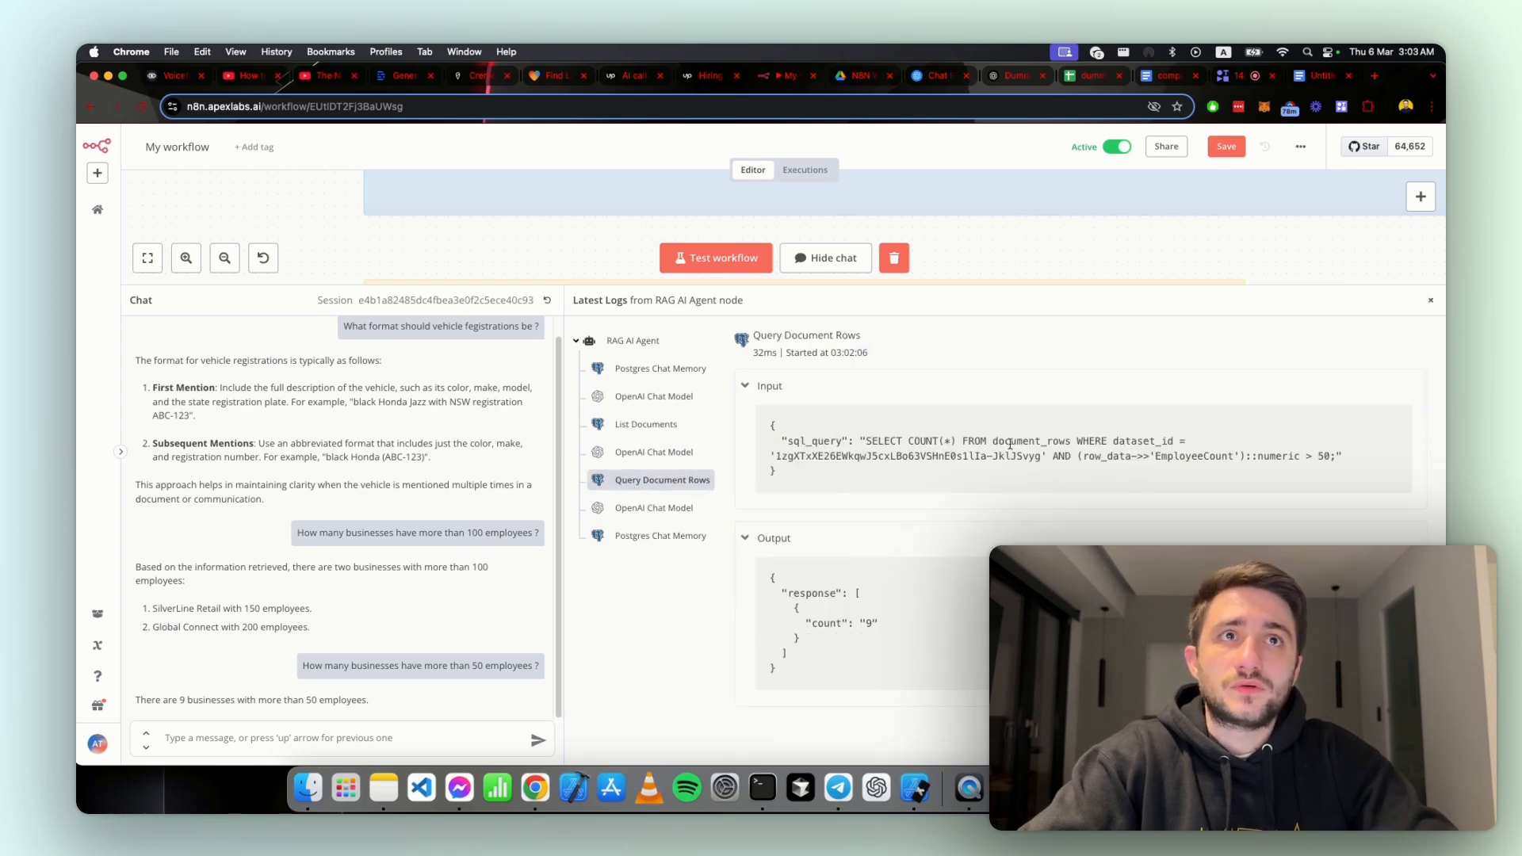
{"action": "left_click_drag", "start_coordinate": [859, 441], "coordinate": [1083, 435]}
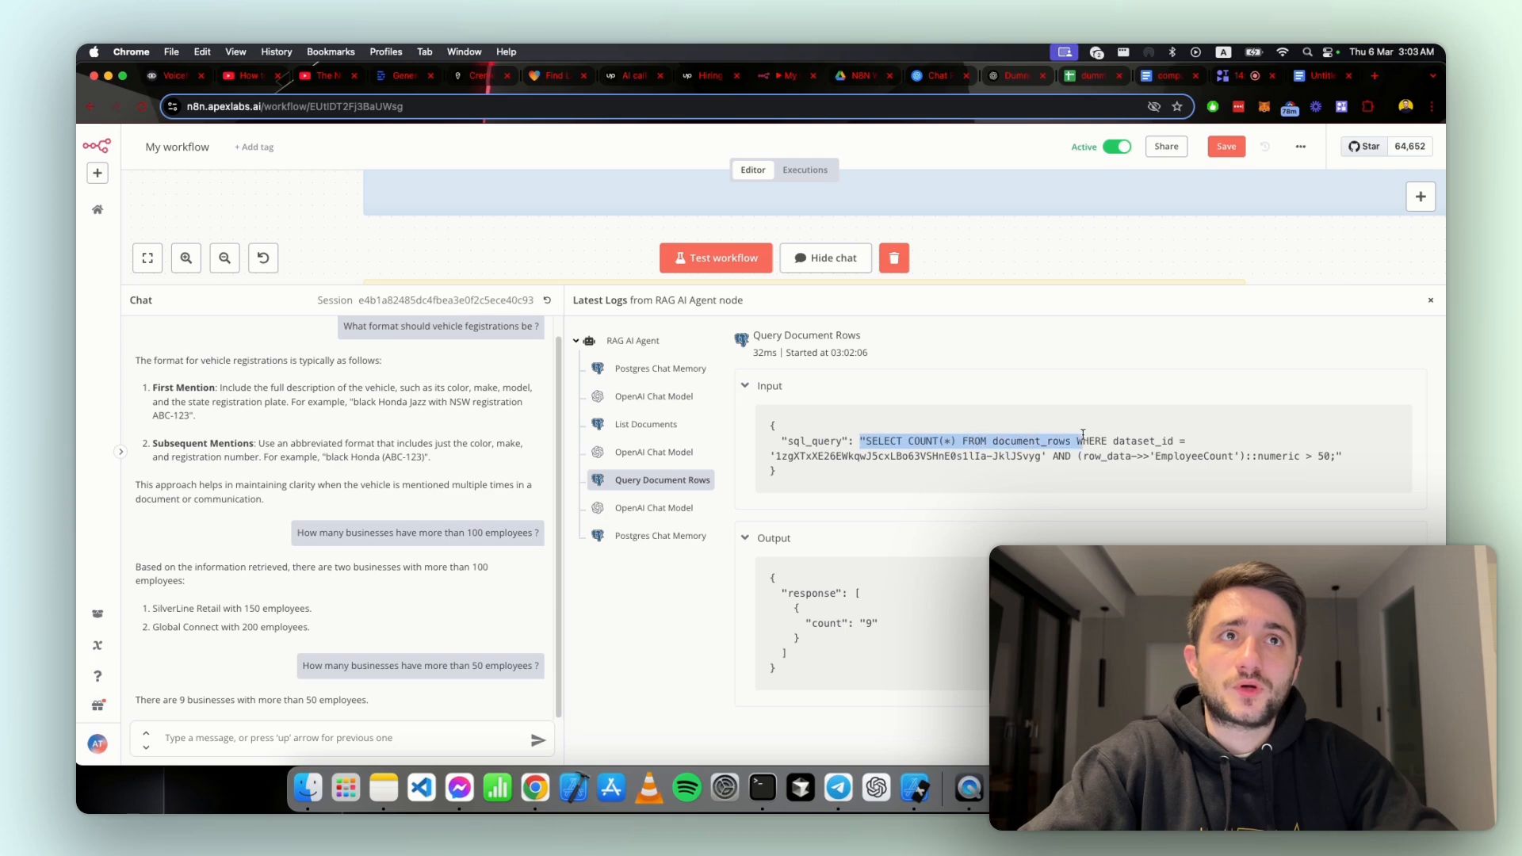
{"action": "left_click_drag", "start_coordinate": [1344, 457], "coordinate": [1165, 471]}
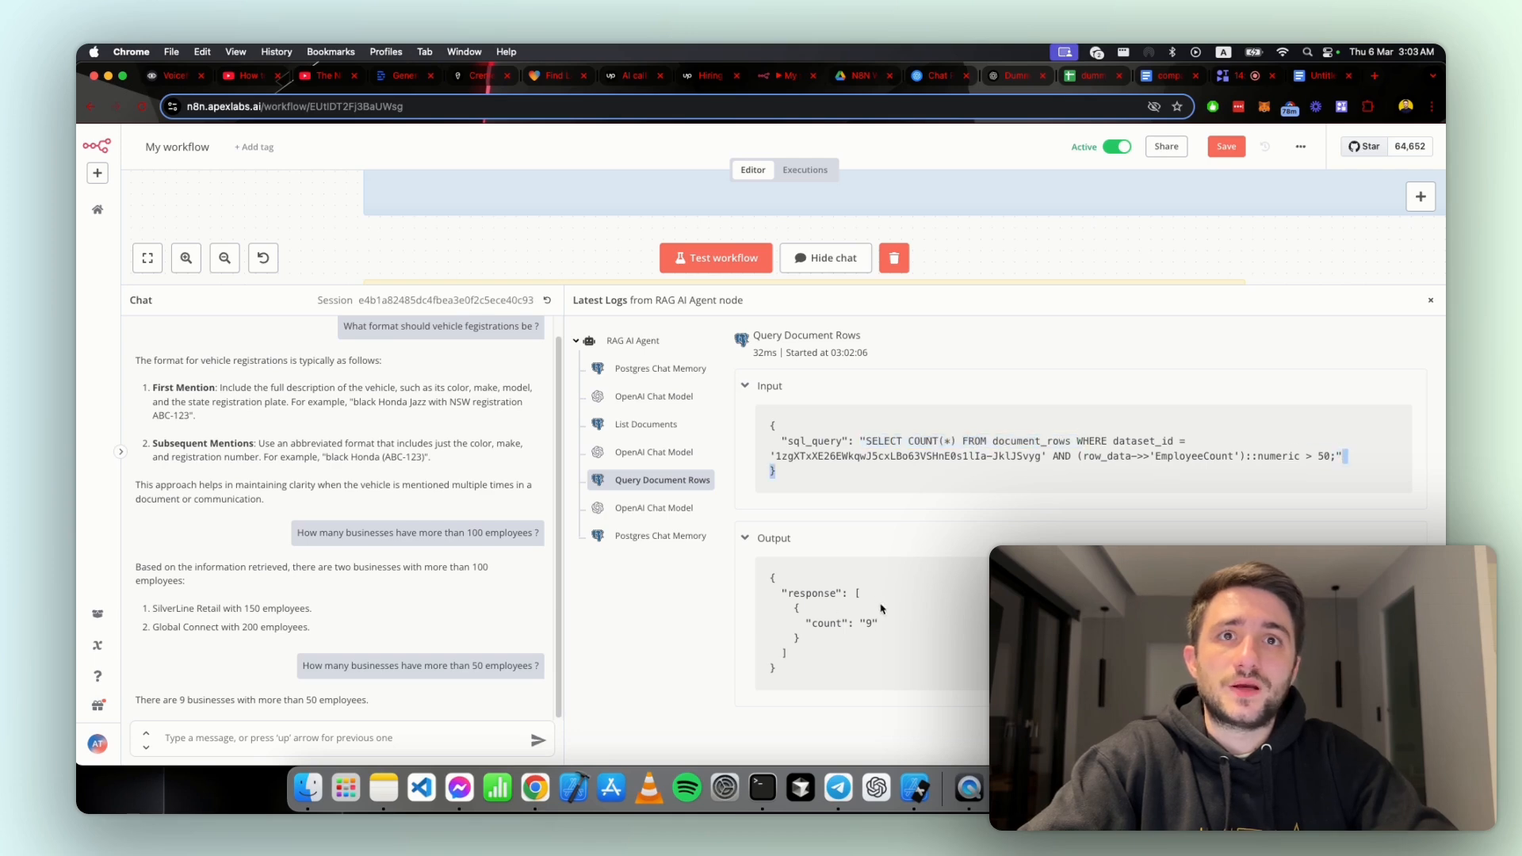
{"action": "left_click_drag", "start_coordinate": [879, 624], "coordinate": [769, 618]}
{"action": "left_click", "coordinate": [808, 619]}
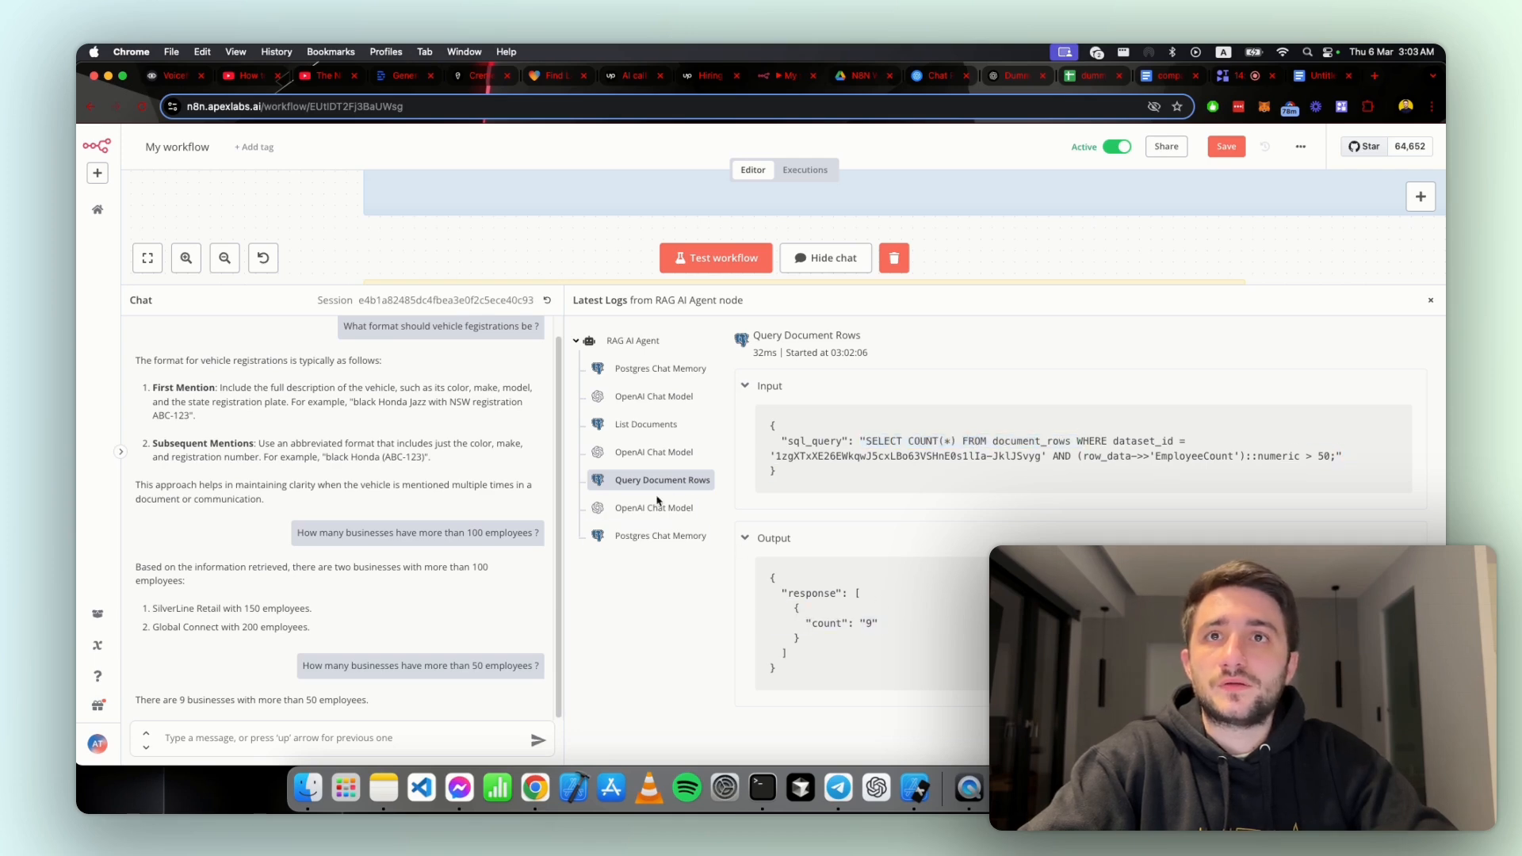
Step: Look over the dummy-csv spreadsheet and the ChatGPT source text for another question to ask, and return to the n8n workflow
{"action": "left_click", "coordinate": [1087, 76]}
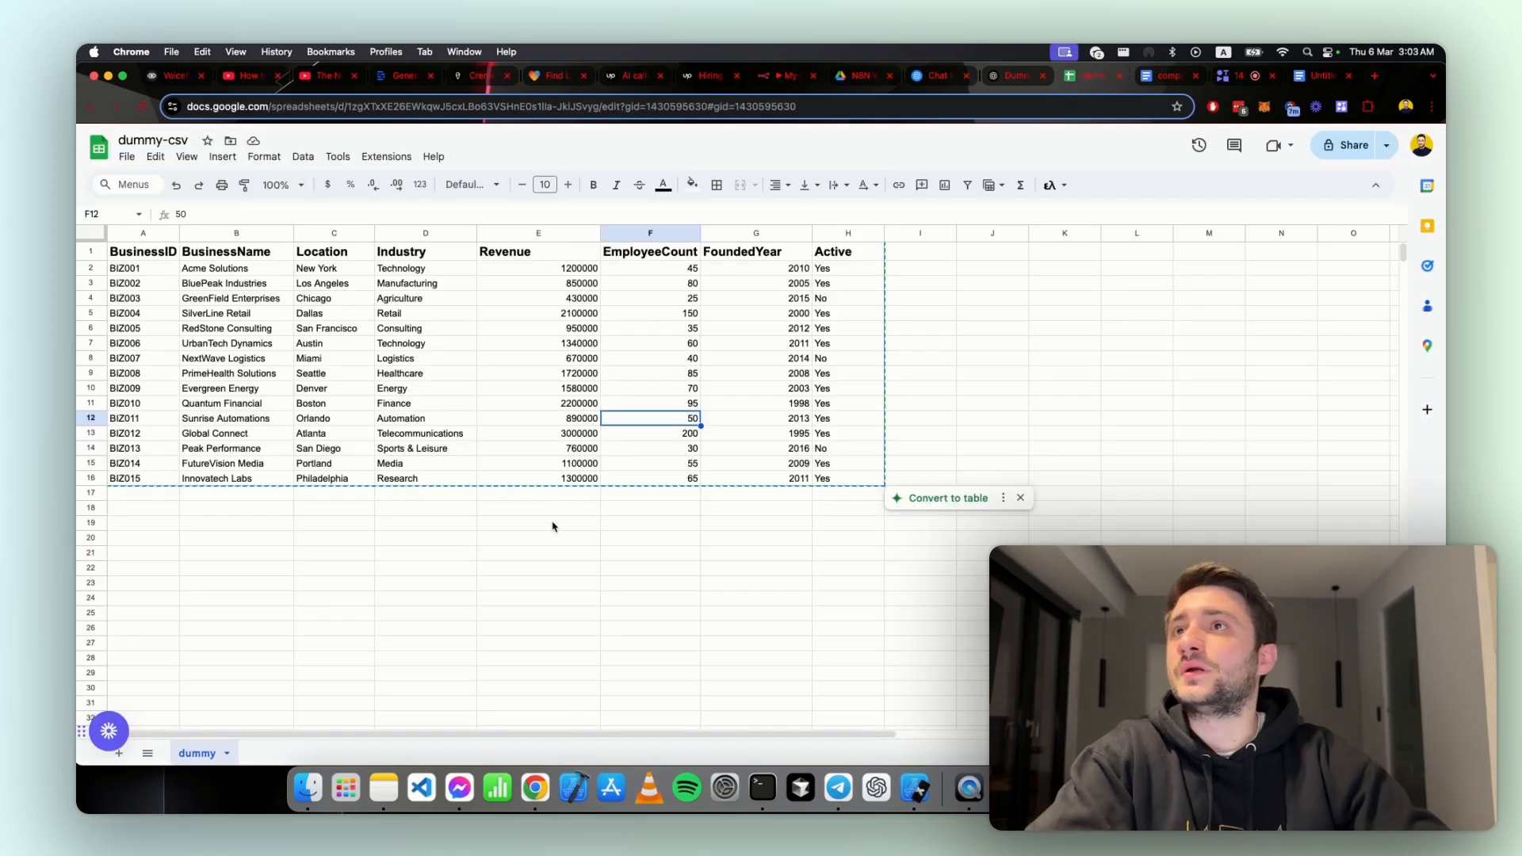
{"action": "left_click", "coordinate": [455, 553]}
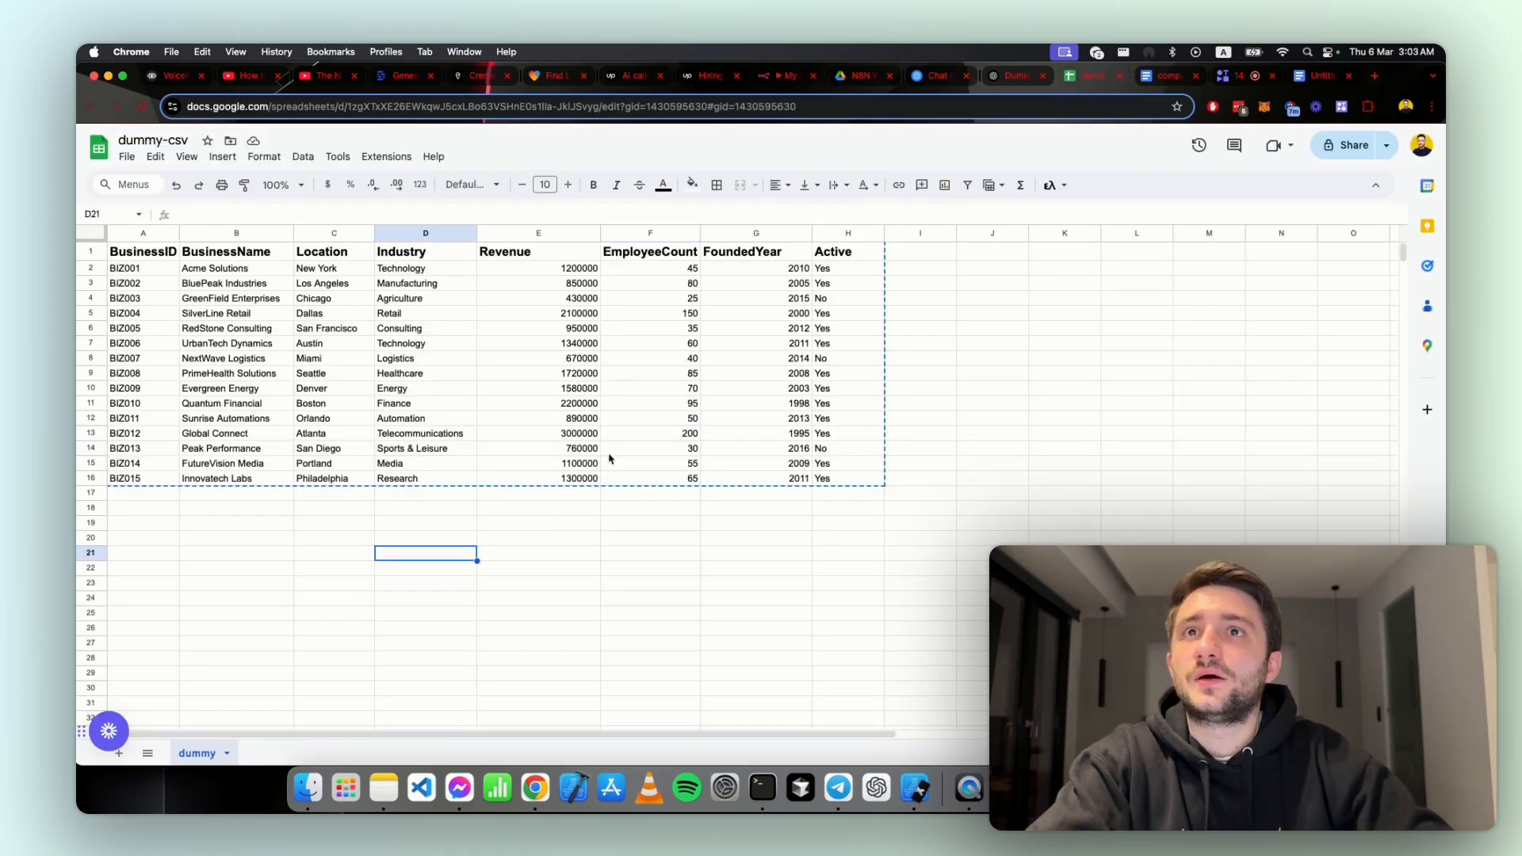
{"action": "left_click", "coordinate": [559, 344]}
{"action": "left_click", "coordinate": [1013, 76]}
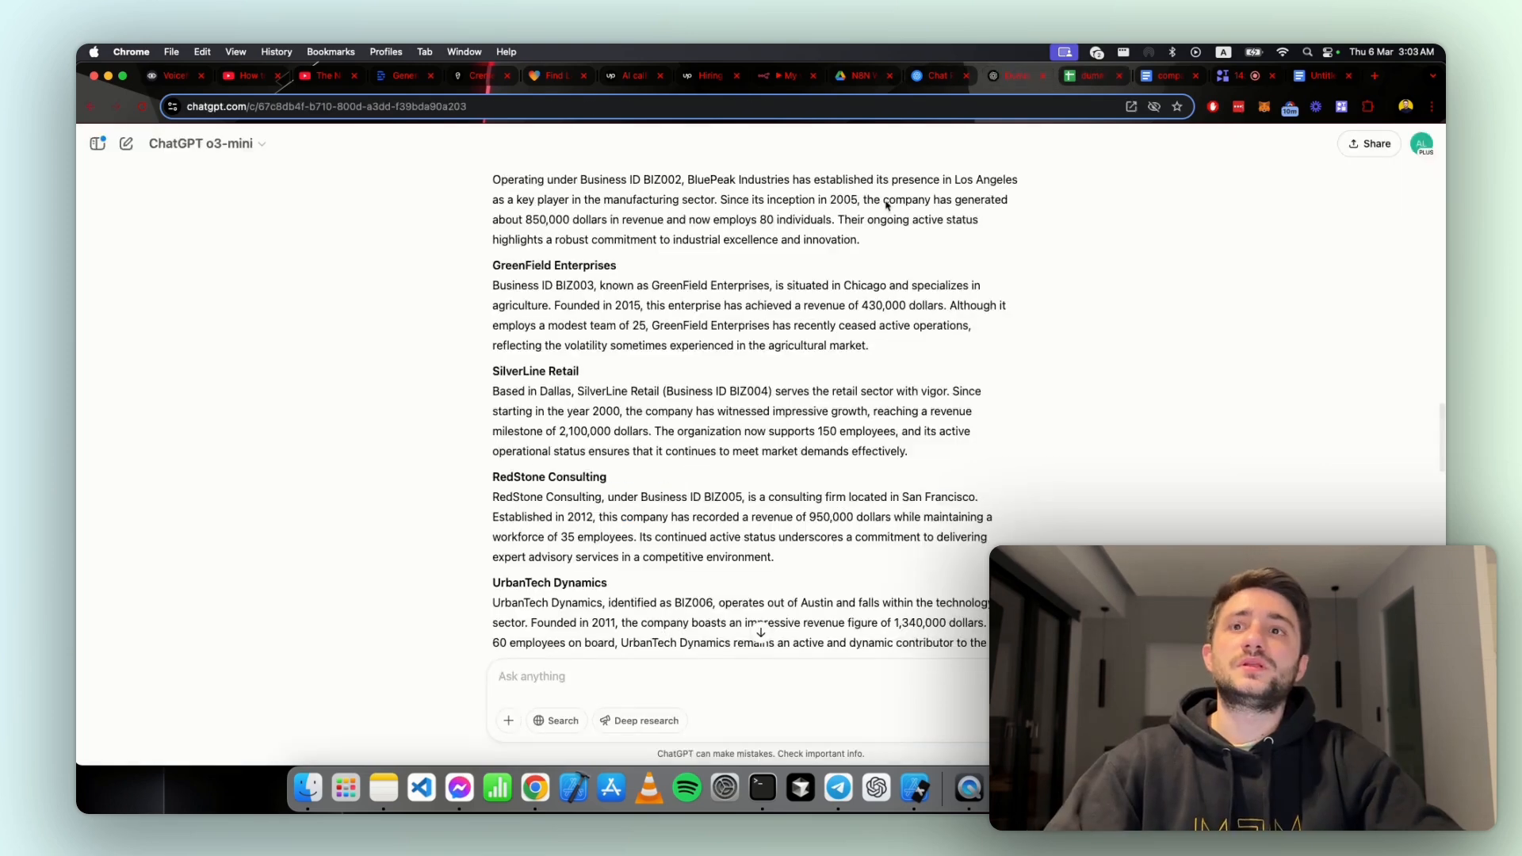
{"action": "left_click", "coordinate": [766, 79]}
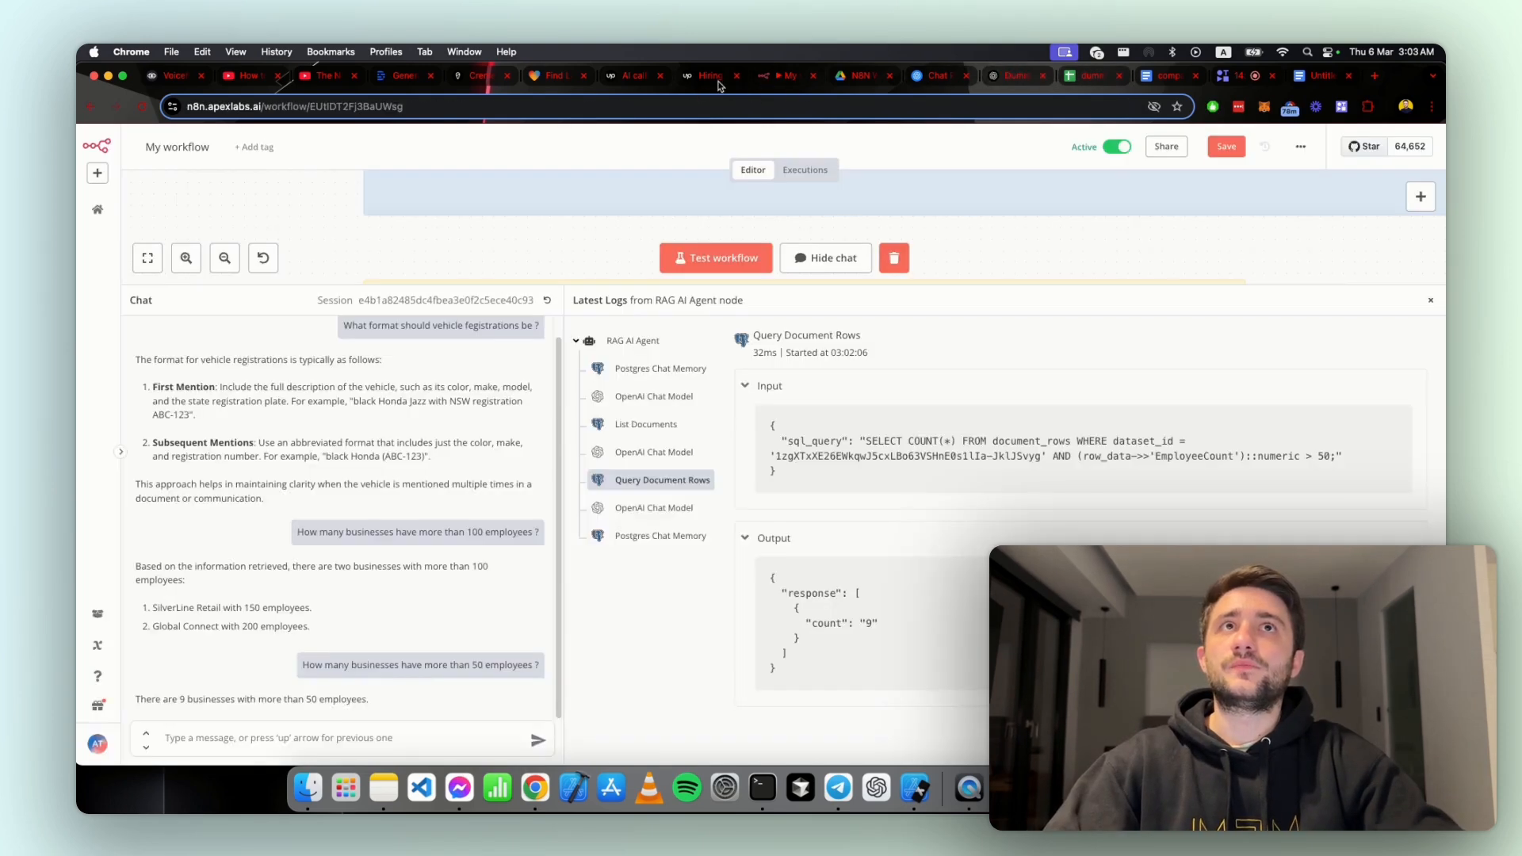
Step: Ask the RAG agent in chat "What ar ethe min max mean median of the revenue of the businesses ?"
{"action": "left_click", "coordinate": [329, 733]}
{"action": "type", "text": "W"}
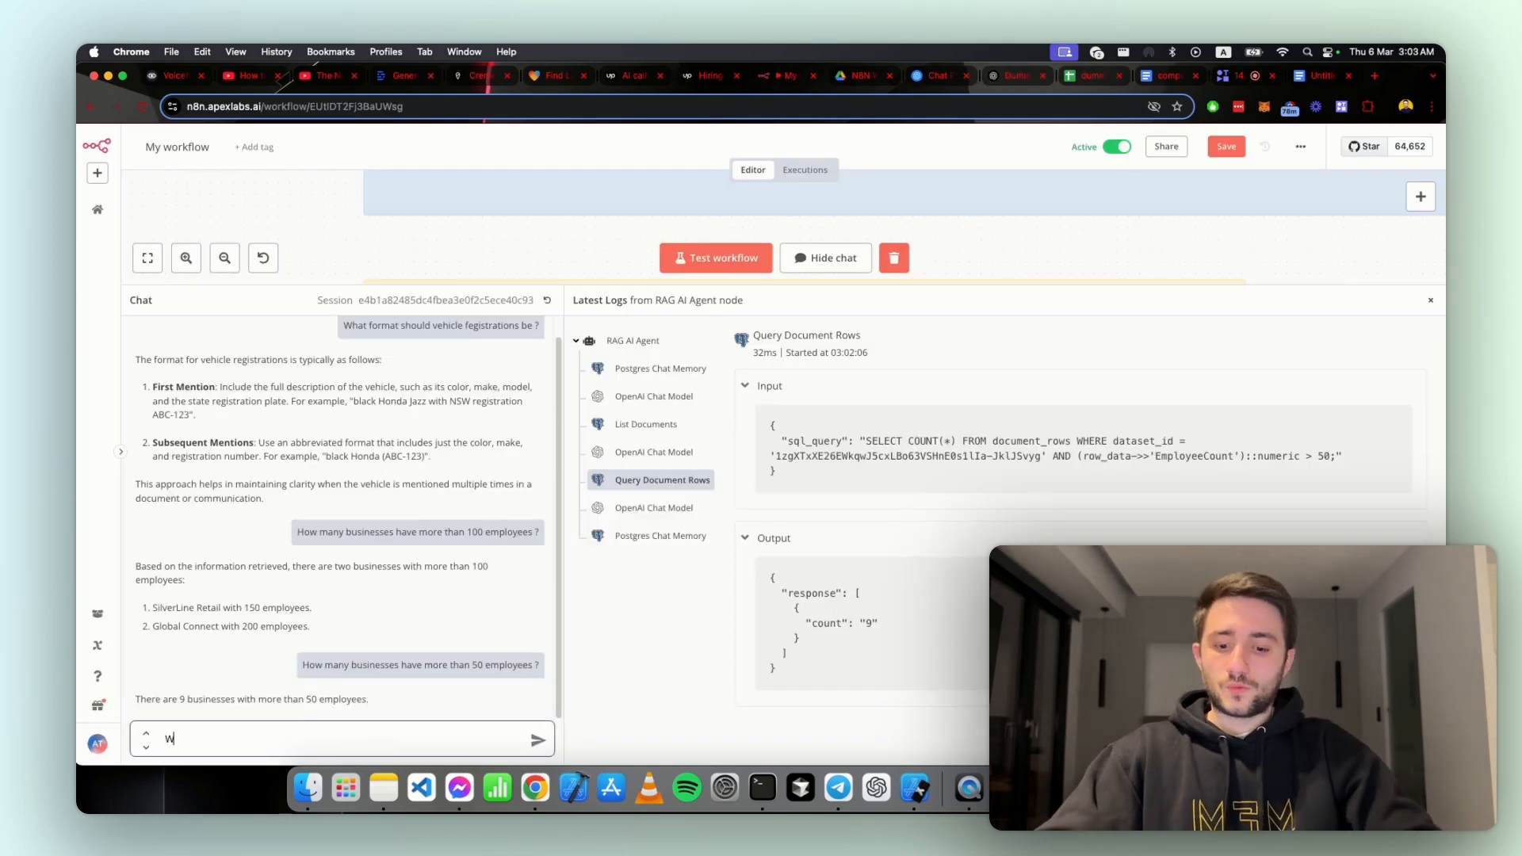
{"action": "type", "text": "hat ar ethe min"}
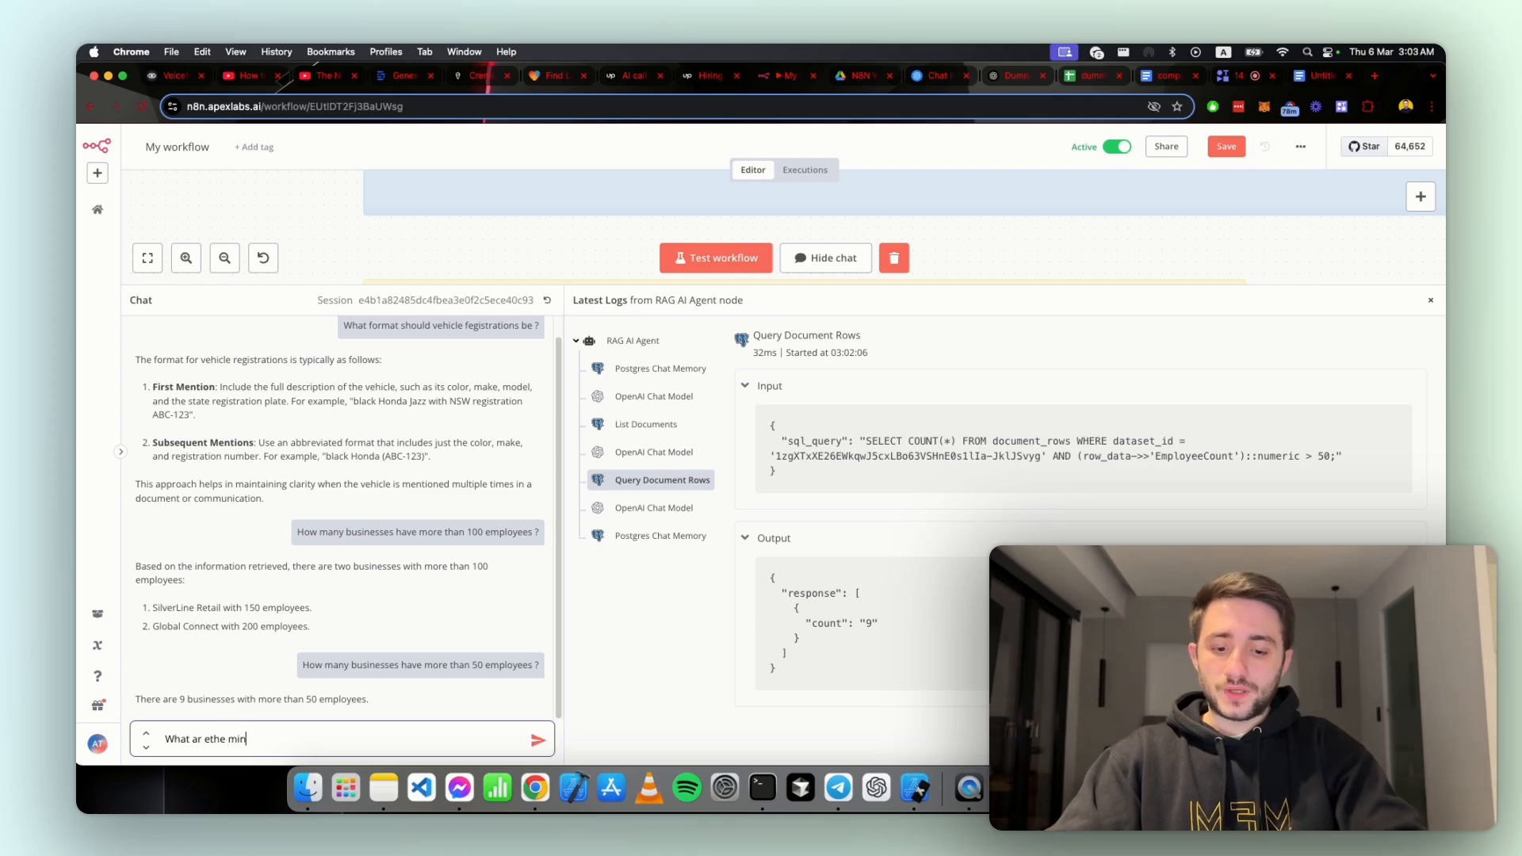
{"action": "type", "text": " max mean median"}
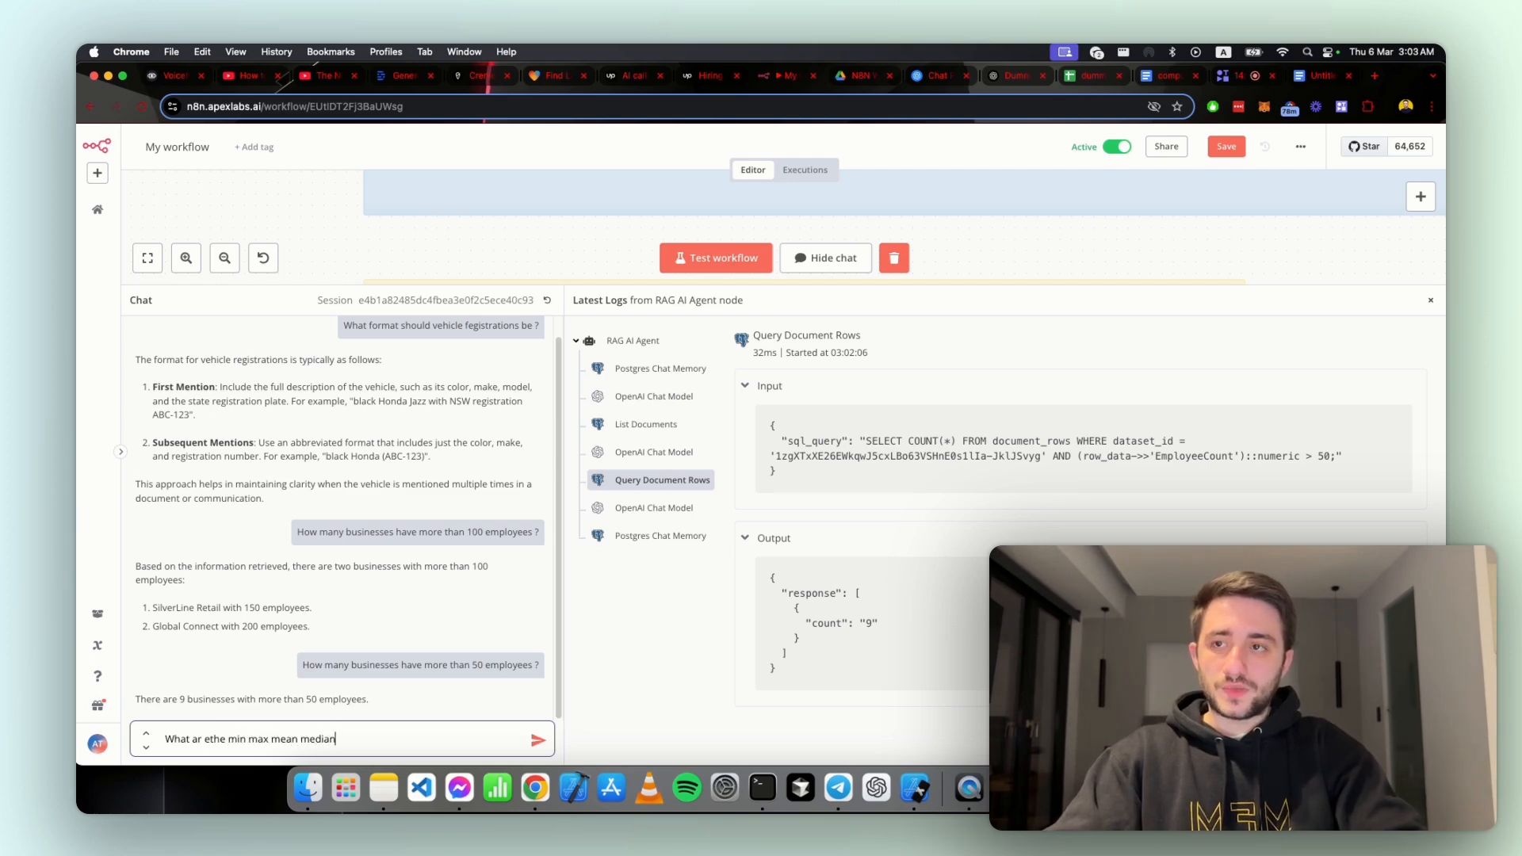
{"action": "type", "text": " of the"}
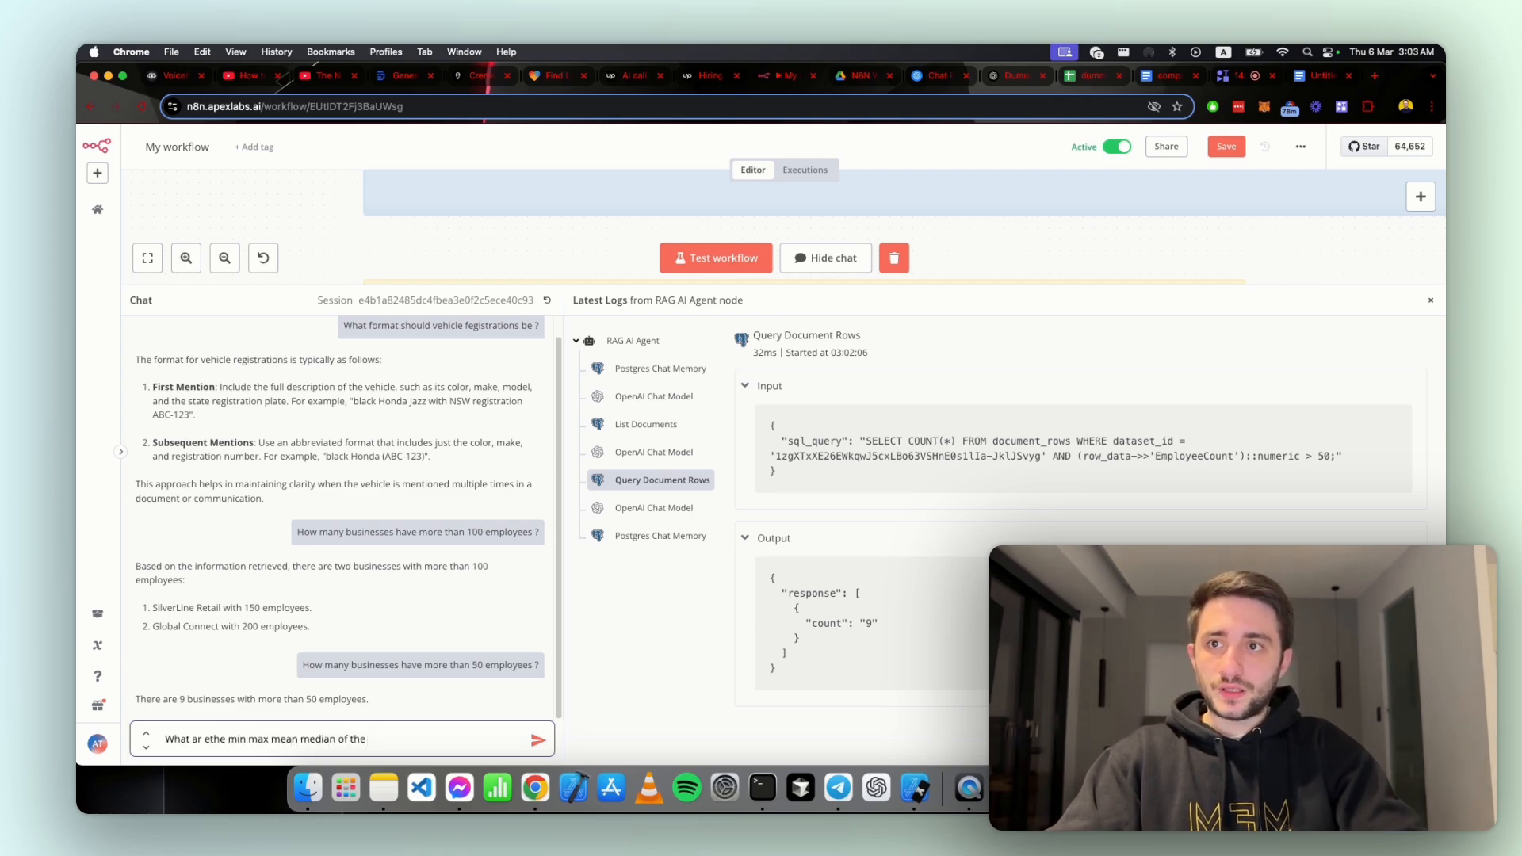
{"action": "left_click", "coordinate": [1092, 75]}
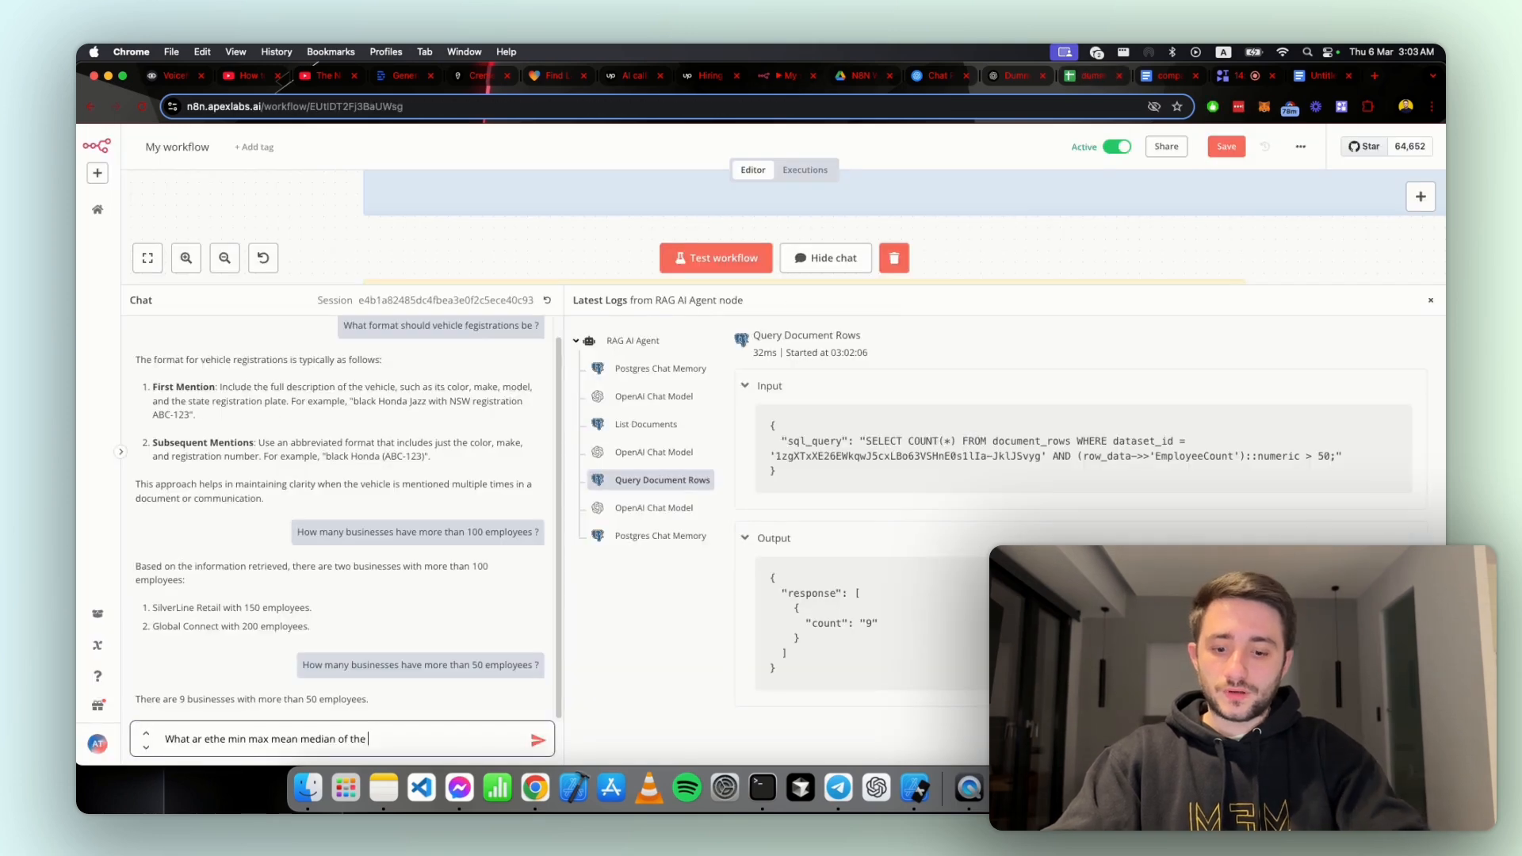
{"action": "type", "text": "revenue if th e"}
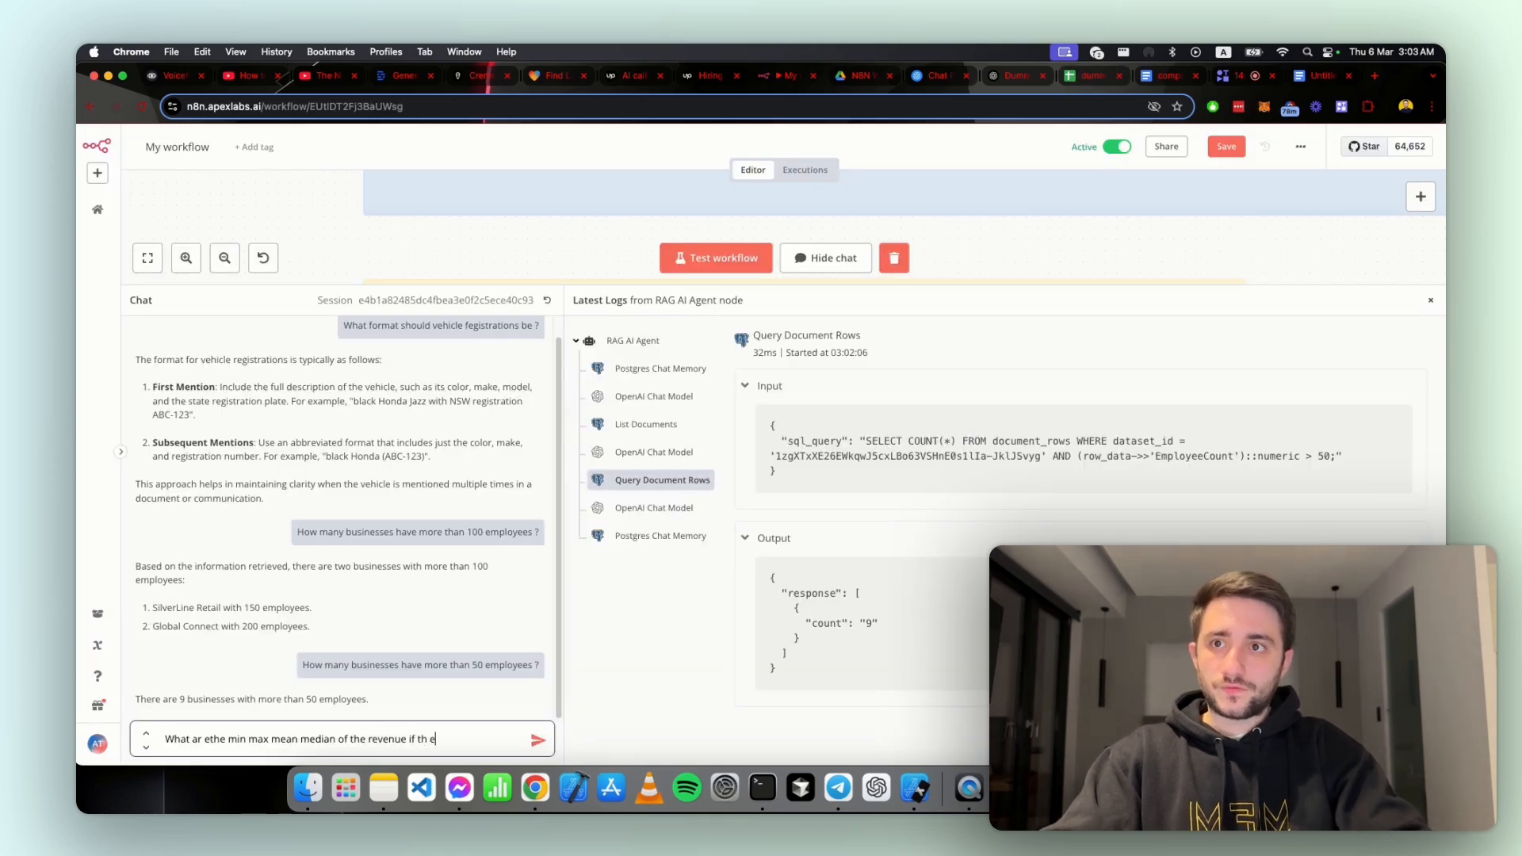
{"action": "type", "text": " businesses"}
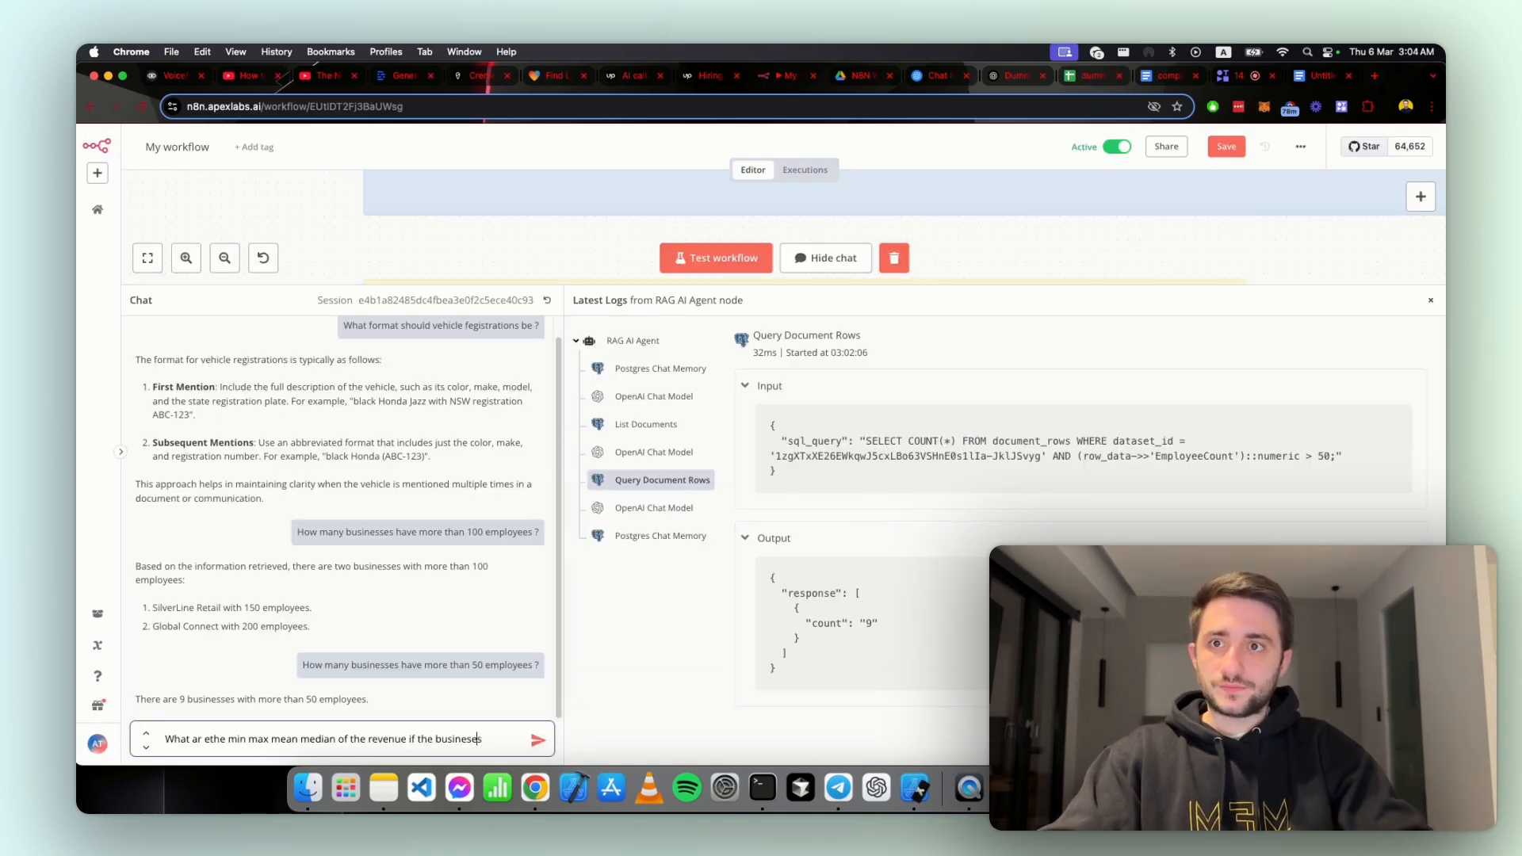
{"action": "key", "text": "Left"}
{"action": "type", "text": "s"}
{"action": "key", "text": "Left"}
{"action": "key", "text": "Left"}
{"action": "key", "text": "Left"}
{"action": "key", "text": "Left"}
{"action": "key", "text": "Left"}
{"action": "key", "text": "Left"}
{"action": "key", "text": "Left"}
{"action": "key", "text": "Left"}
{"action": "key", "text": "Left"}
{"action": "key", "text": "Left"}
{"action": "key", "text": "Left"}
{"action": "key", "text": "Left"}
{"action": "key", "text": "Left"}
{"action": "key", "text": "Left"}
{"action": "key", "text": "BackSpace"}
{"action": "type", "text": "o"}
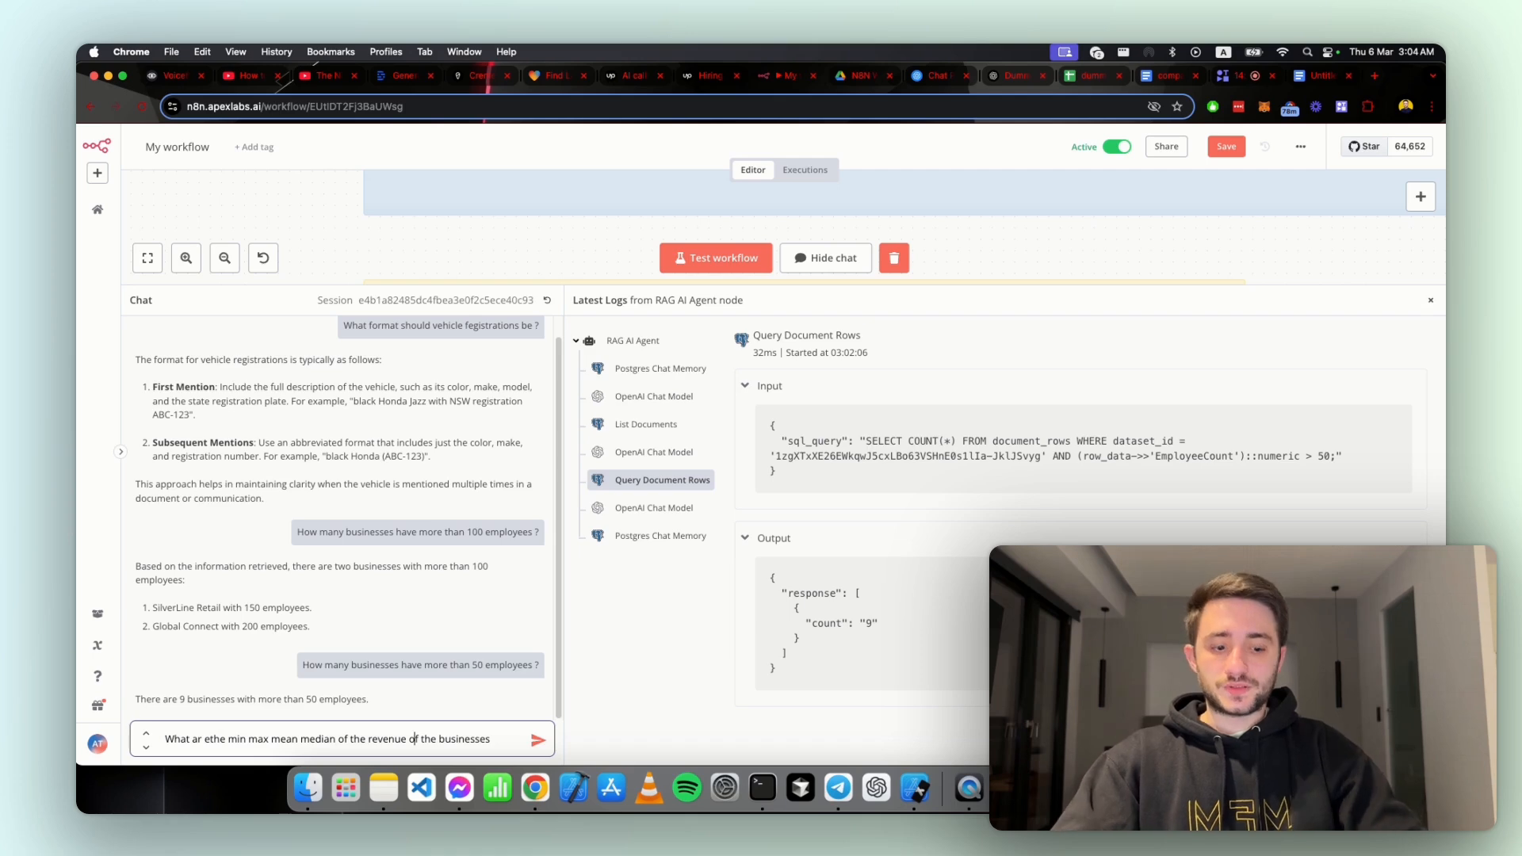
{"action": "key", "text": "super+a"}
{"action": "type", "text": "?"}
{"action": "key", "text": "Return"}
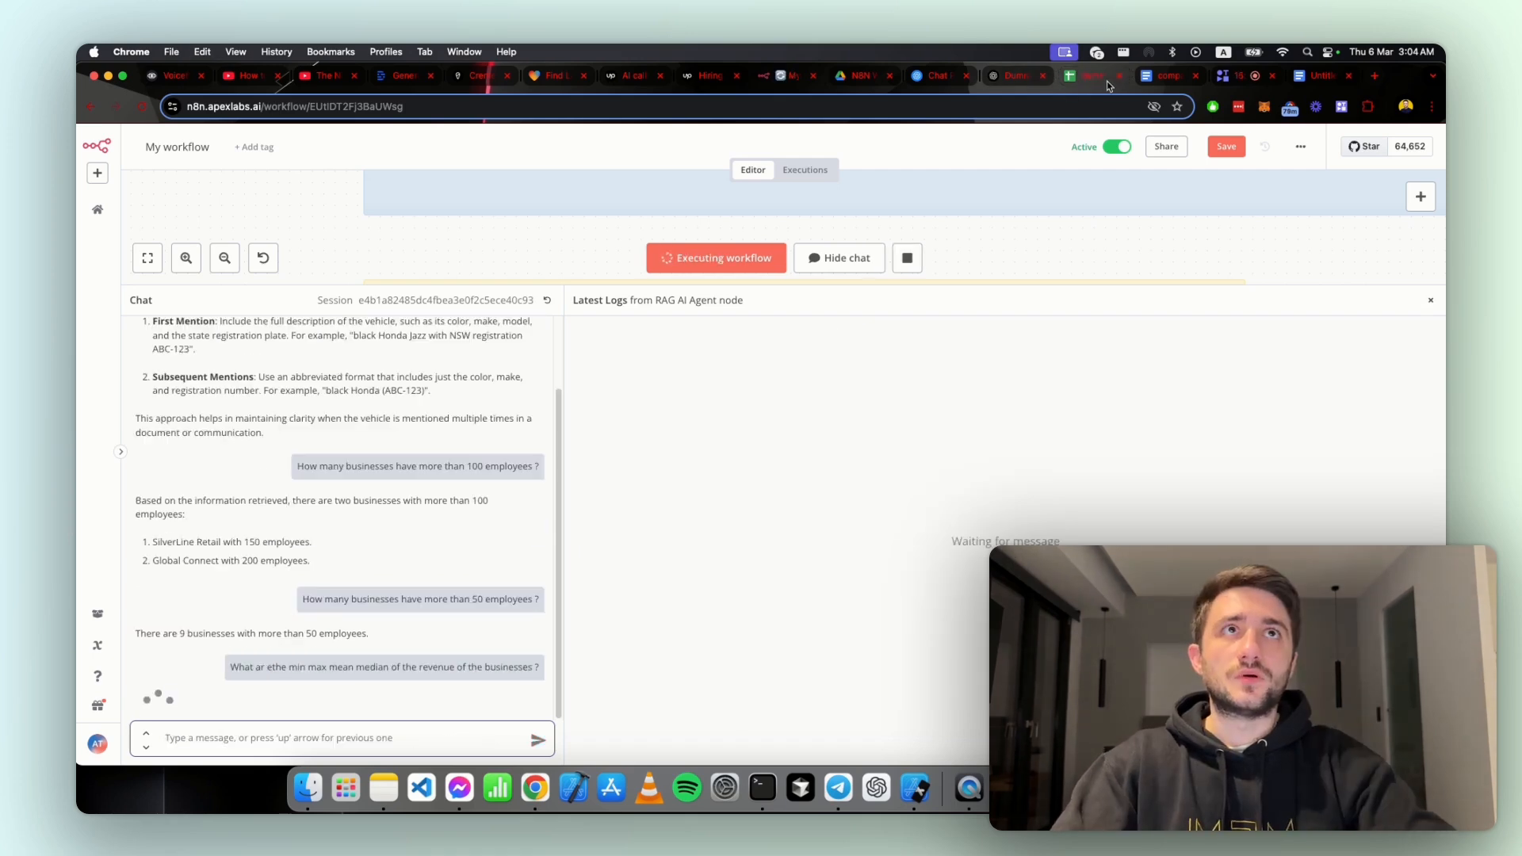
Step: Copy the Revenue values in E2:E16 of the dummy-csv spreadsheet
{"action": "left_click", "coordinate": [1108, 82]}
{"action": "left_click", "coordinate": [554, 279]}
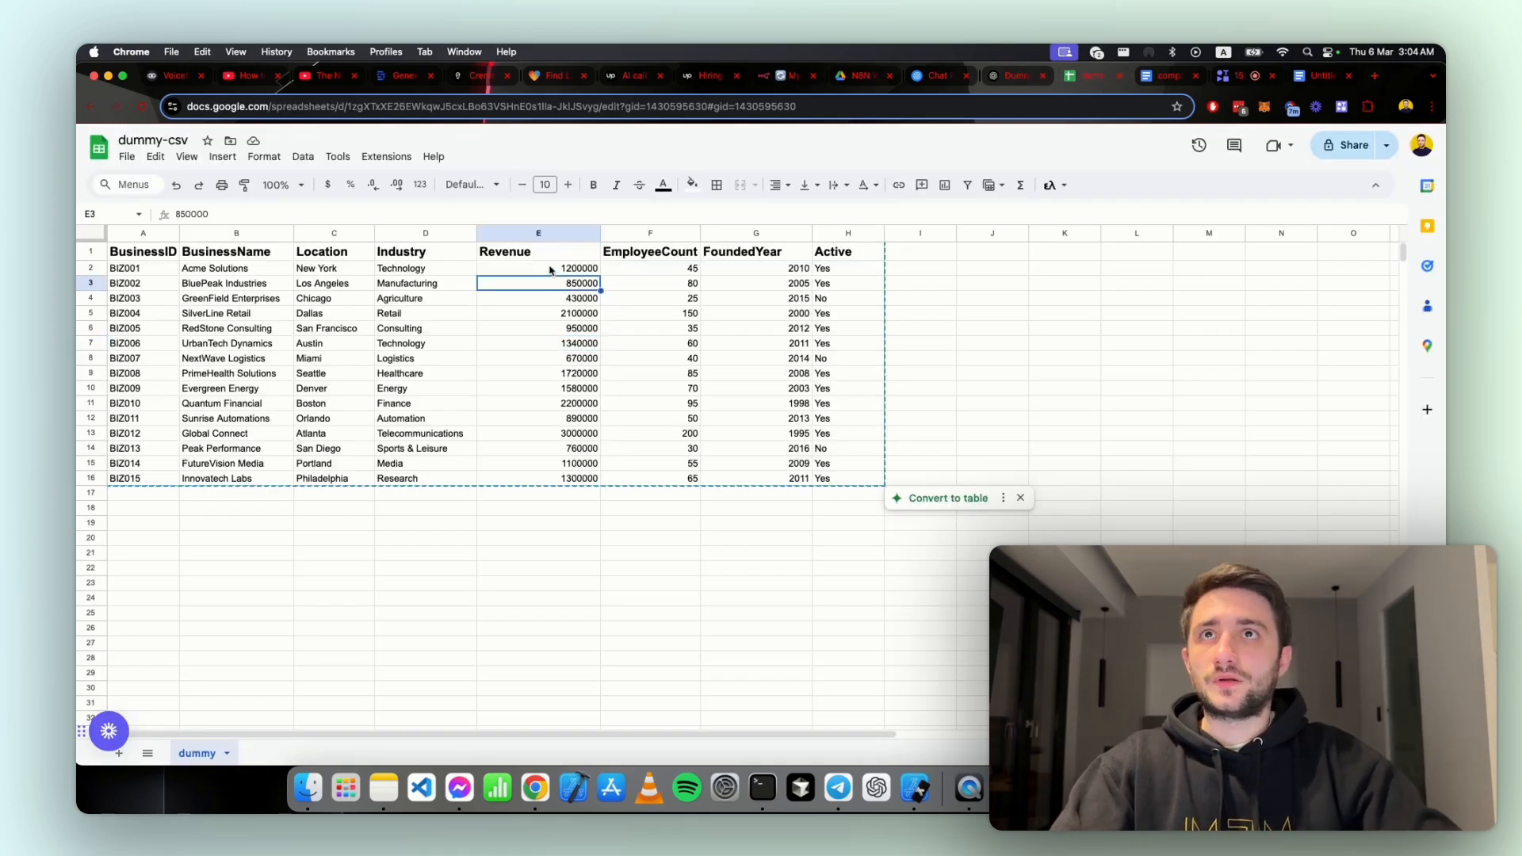
{"action": "left_click_drag", "start_coordinate": [550, 270], "coordinate": [534, 479]}
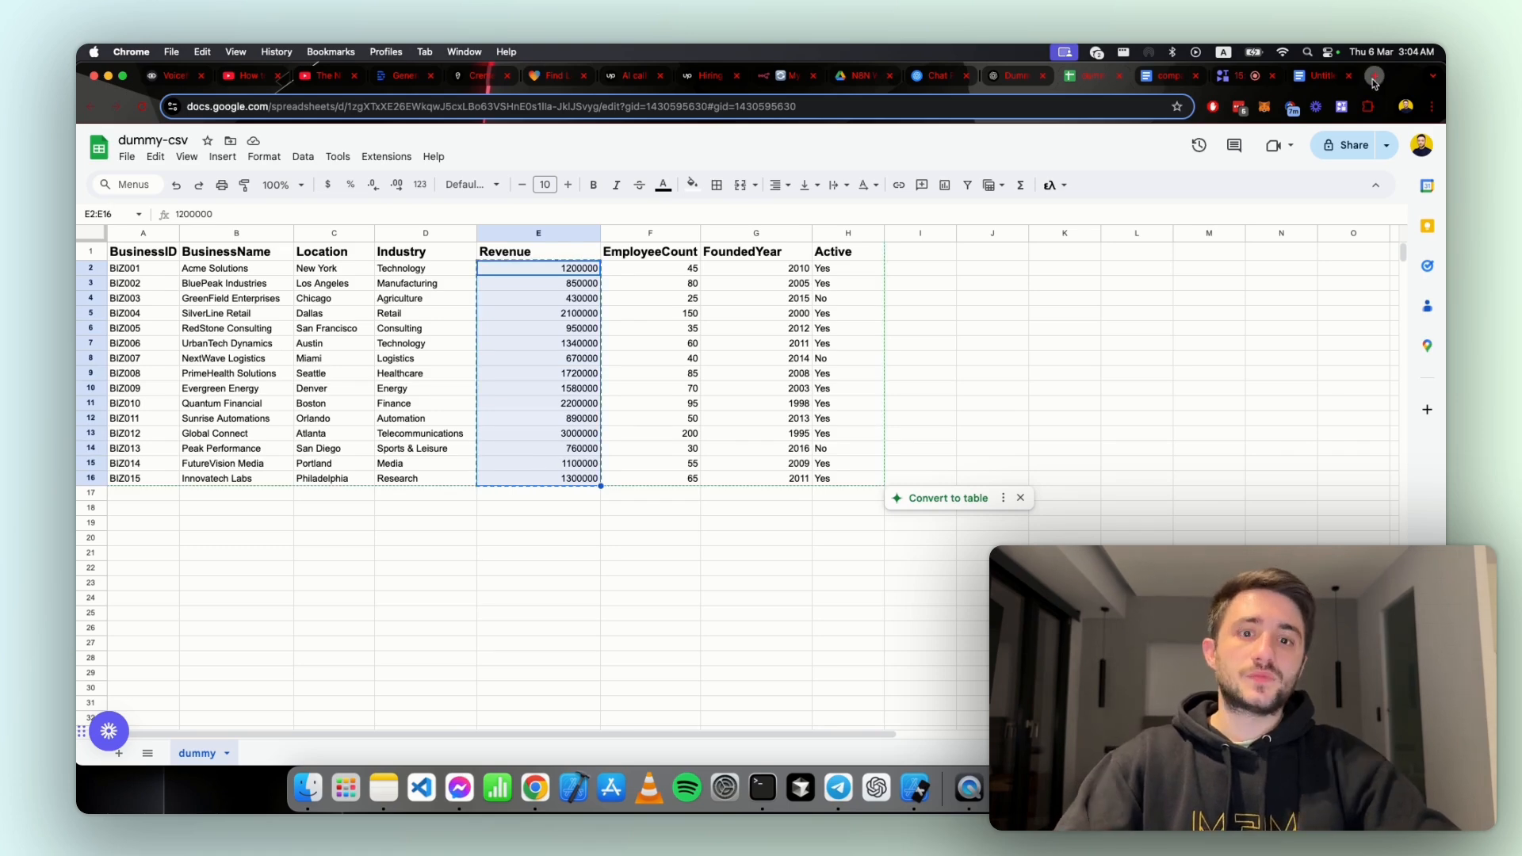
Step: Open a new ChatGPT chat in a separate browser tab, checking the copied Revenue range in the spreadsheet
{"action": "key", "text": "super+t"}
{"action": "type", "text": "chat.openai.com"}
{"action": "key", "text": "Return"}
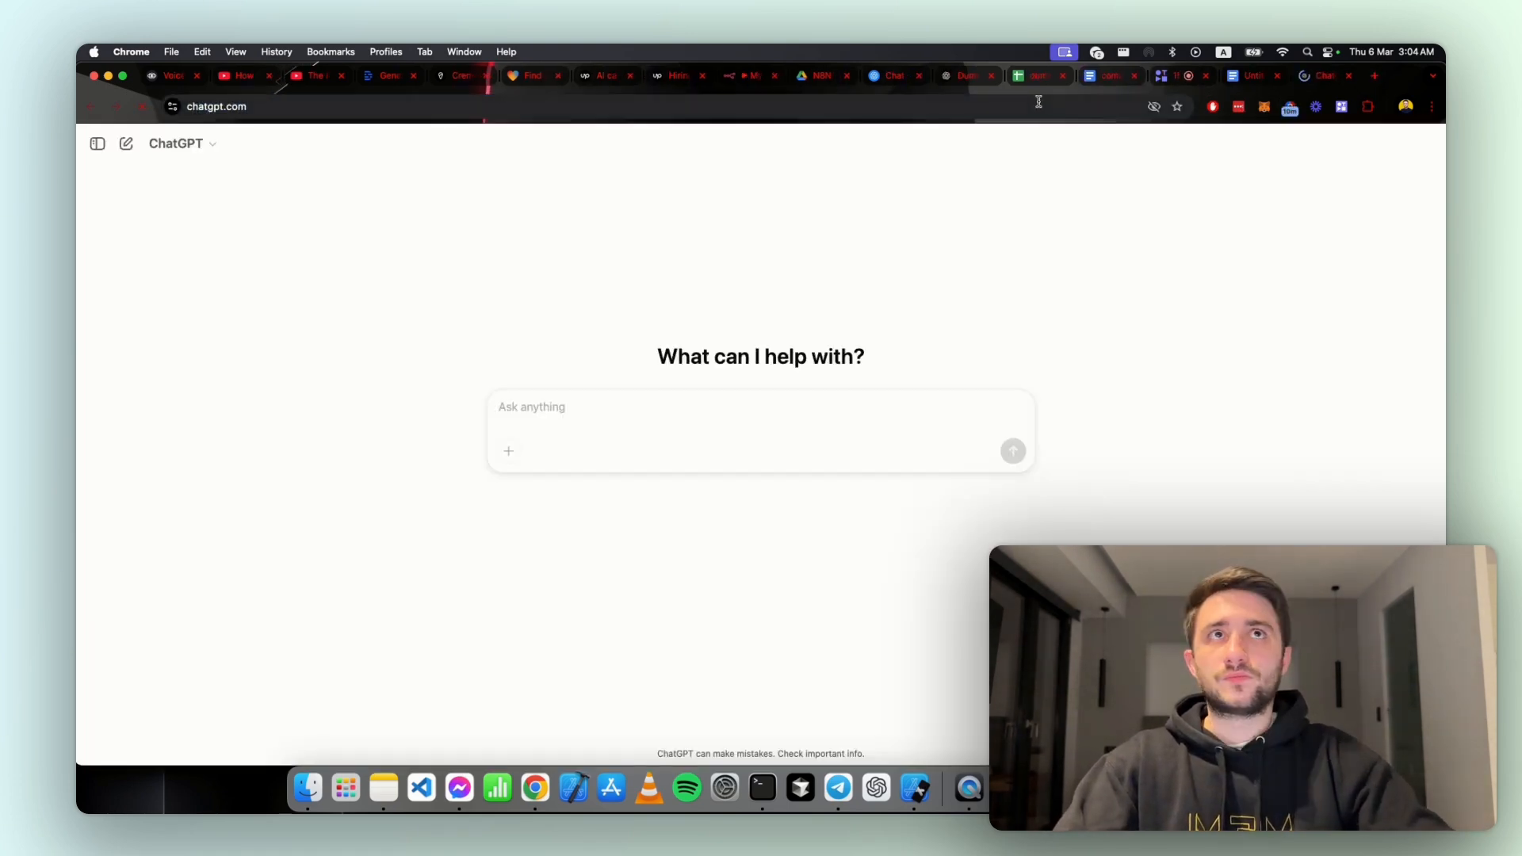
{"action": "left_click", "coordinate": [1032, 76]}
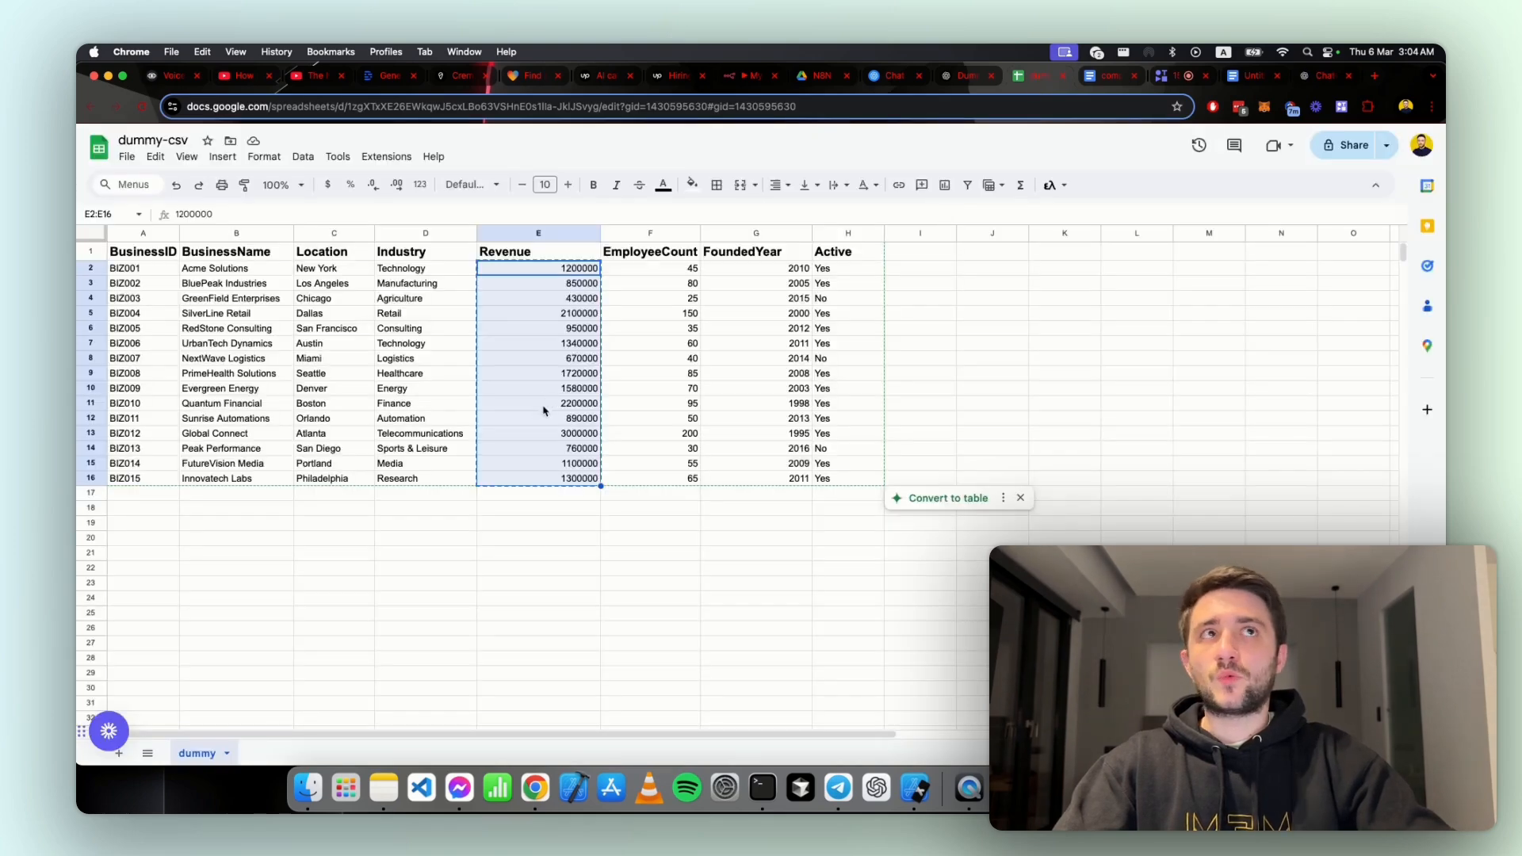
{"action": "key", "text": "super+9"}
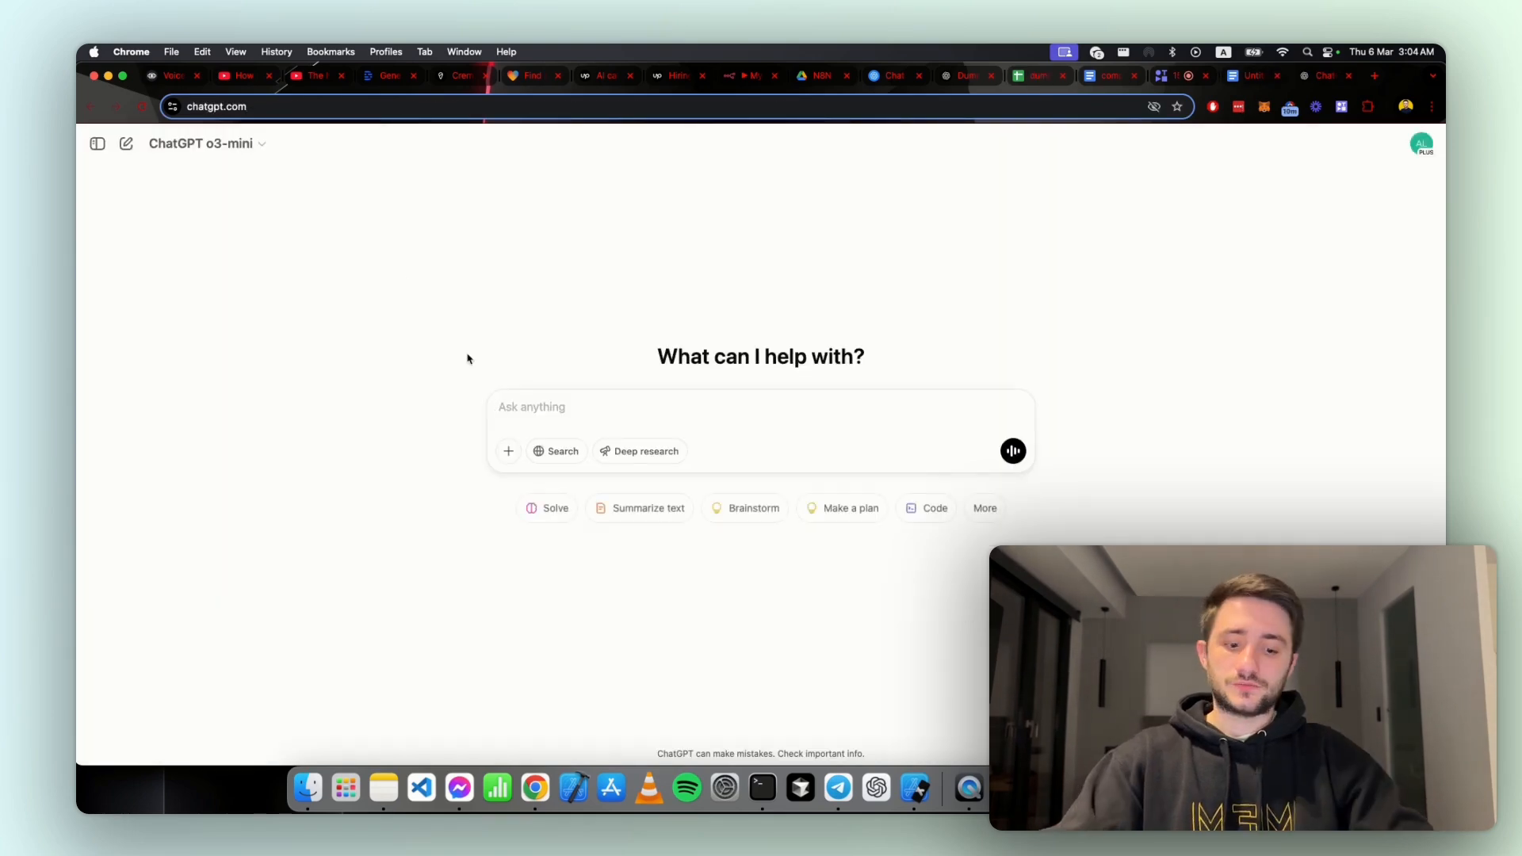
Step: Paste the revenue values and ask ChatGPT 4o to "calculate the min max mean and median of this using python code"
{"action": "key", "text": "super+v"}
{"action": "key", "text": "shift+Return"}
{"action": "type", "text": "calcu"}
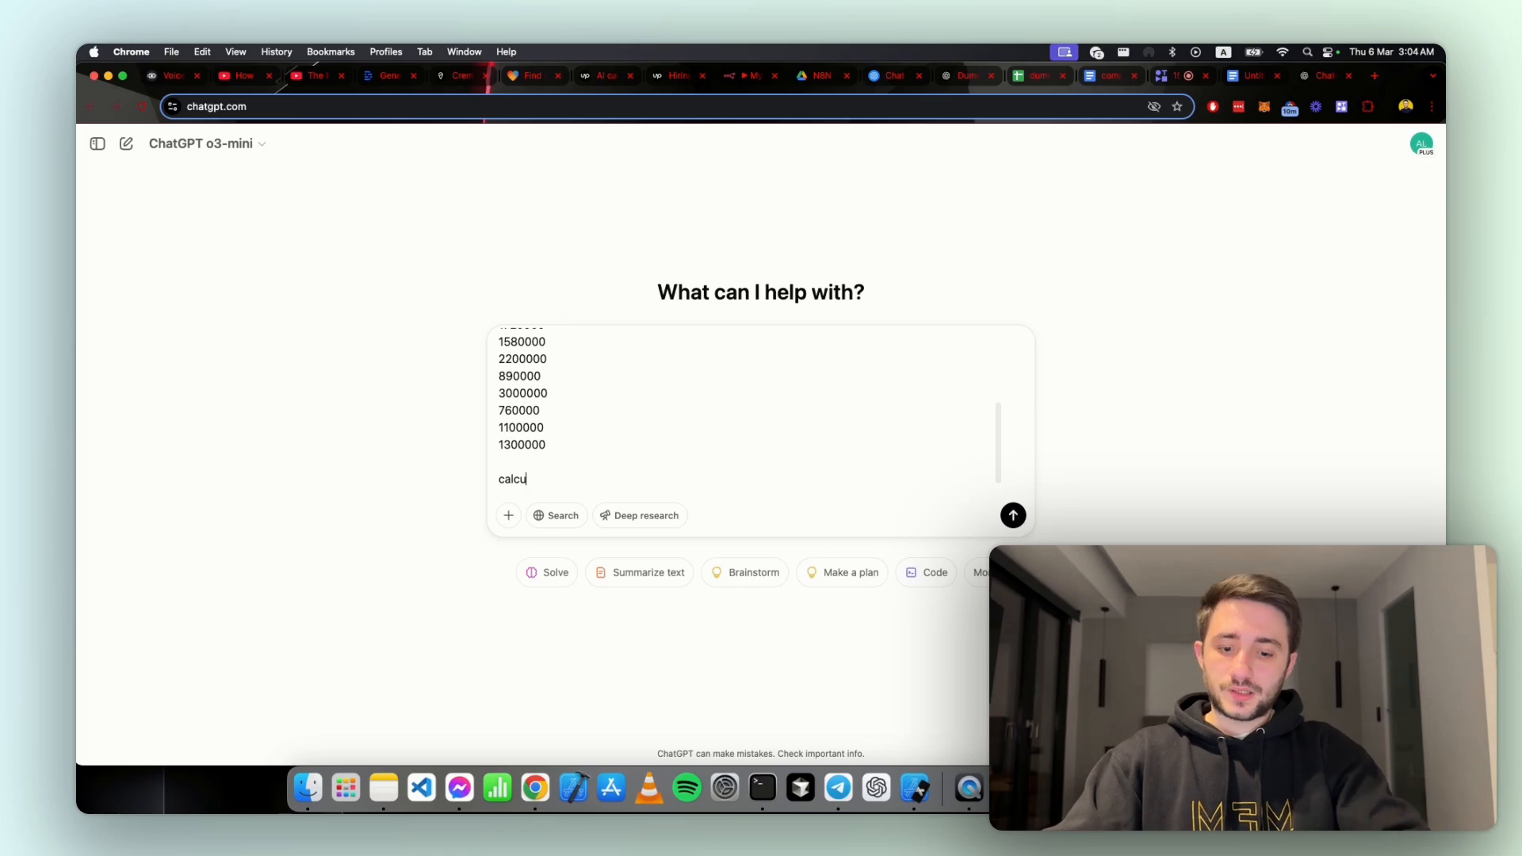
{"action": "type", "text": "alte the mi"}
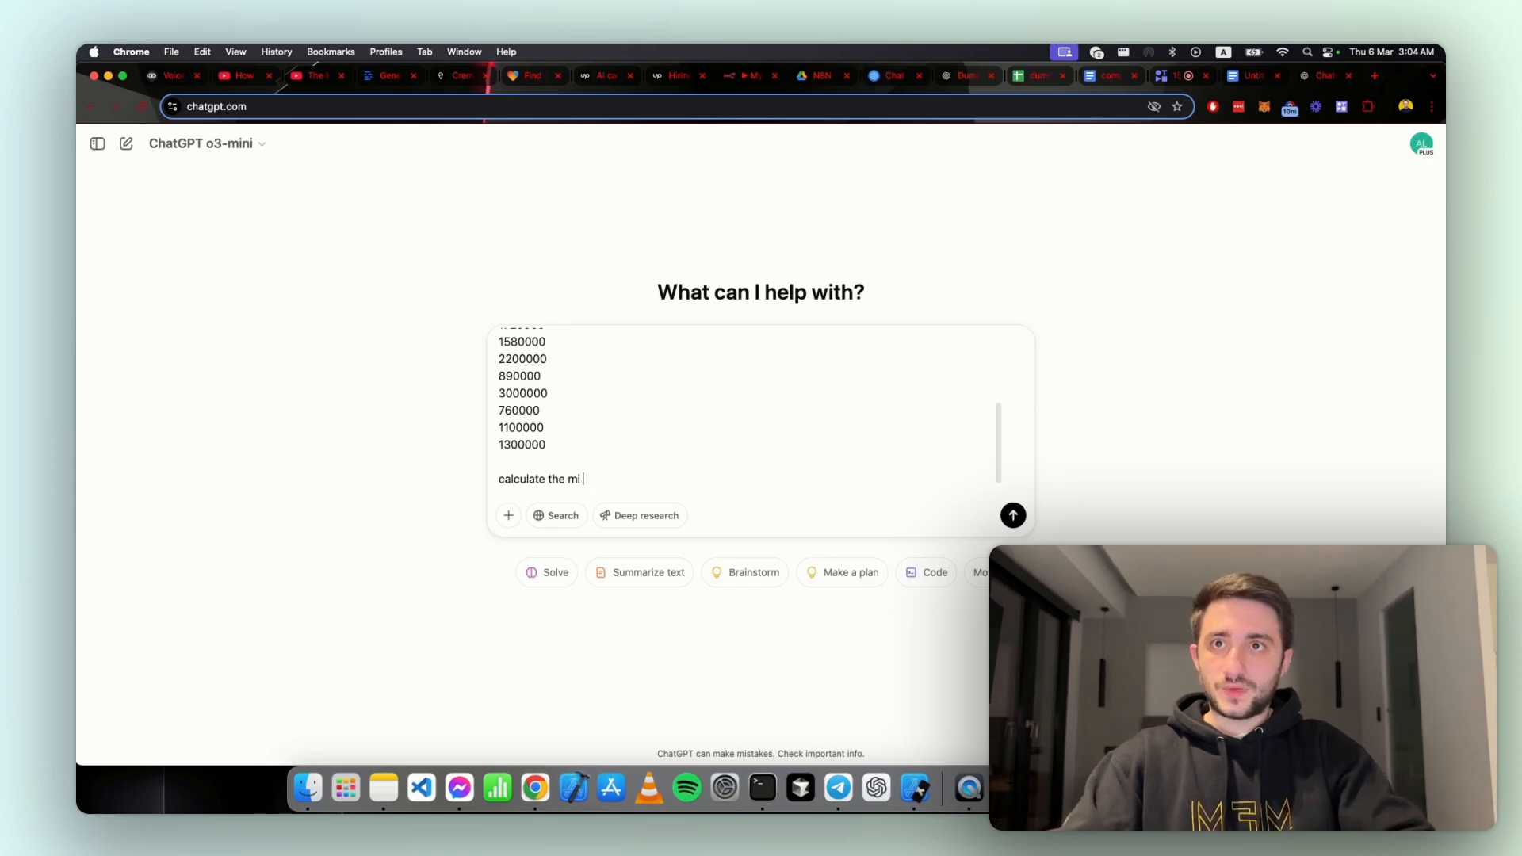
{"action": "type", "text": "n max mean and m"}
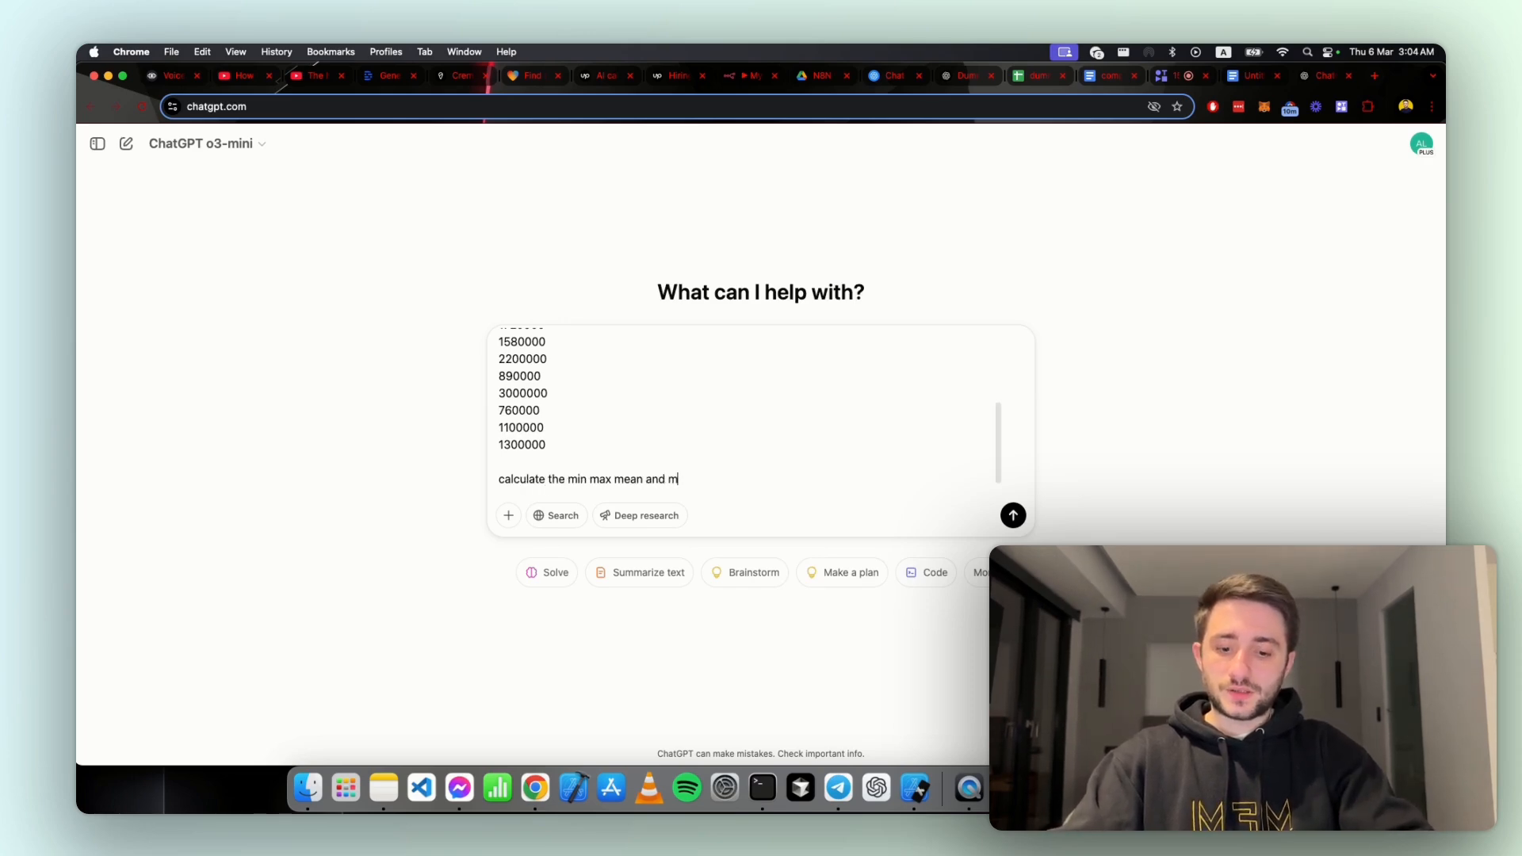
{"action": "type", "text": "eadian of"}
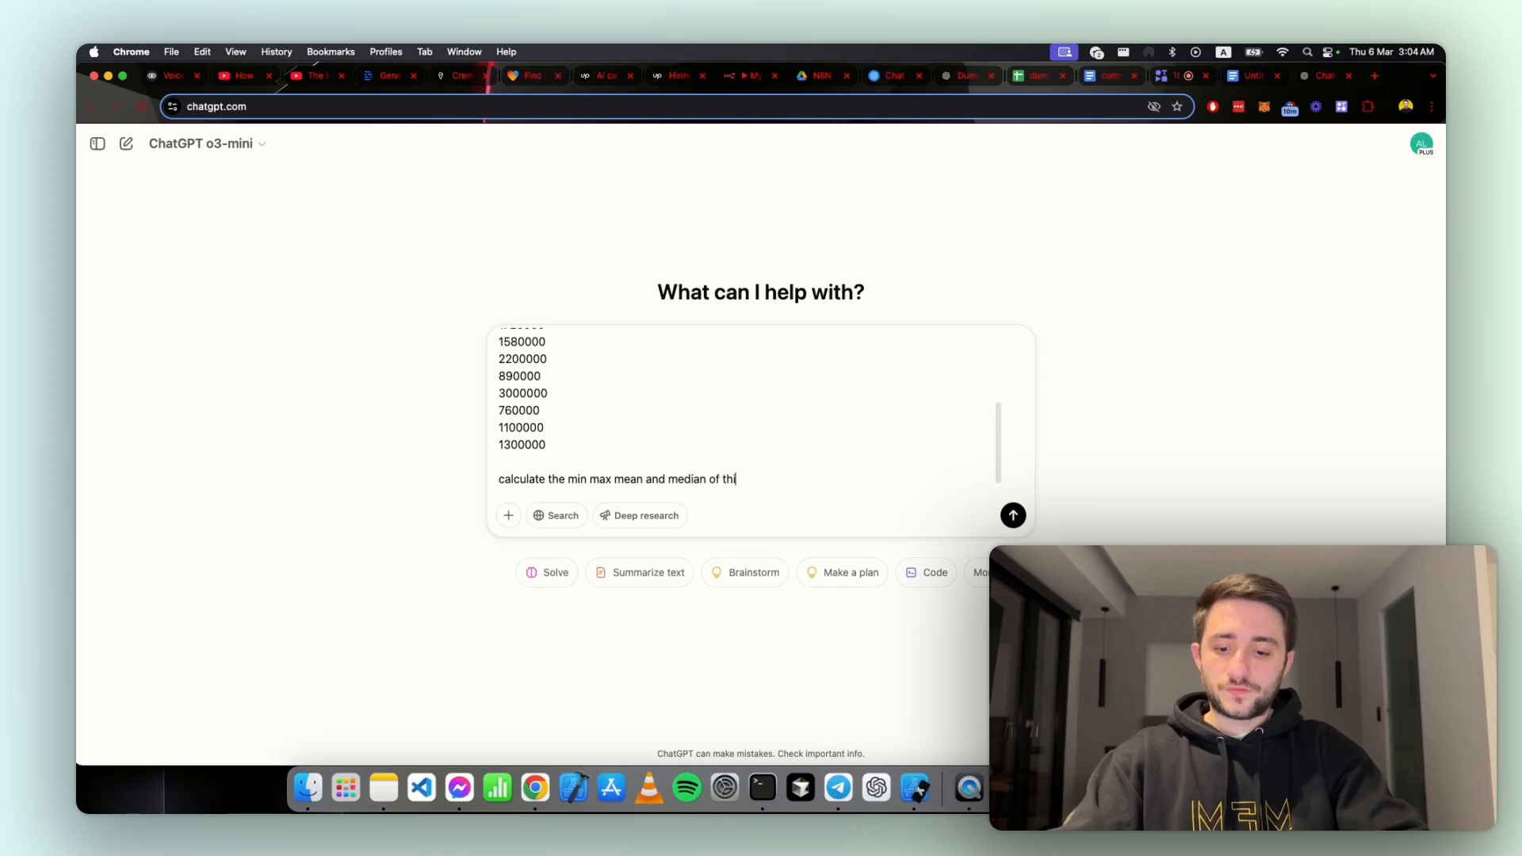
{"action": "type", "text": " this using python code"}
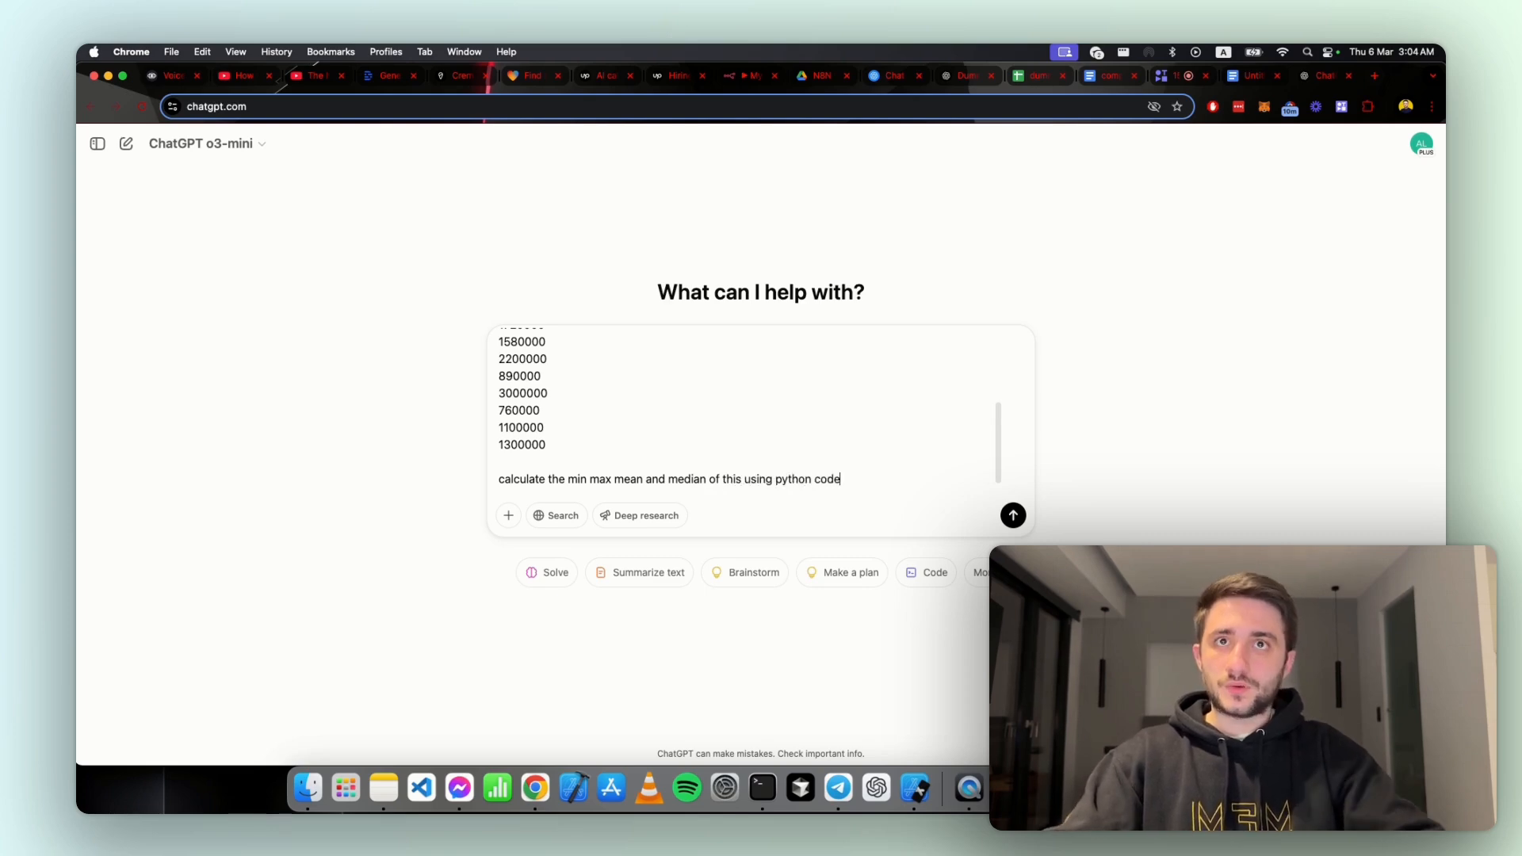
{"action": "left_click", "coordinate": [127, 145]}
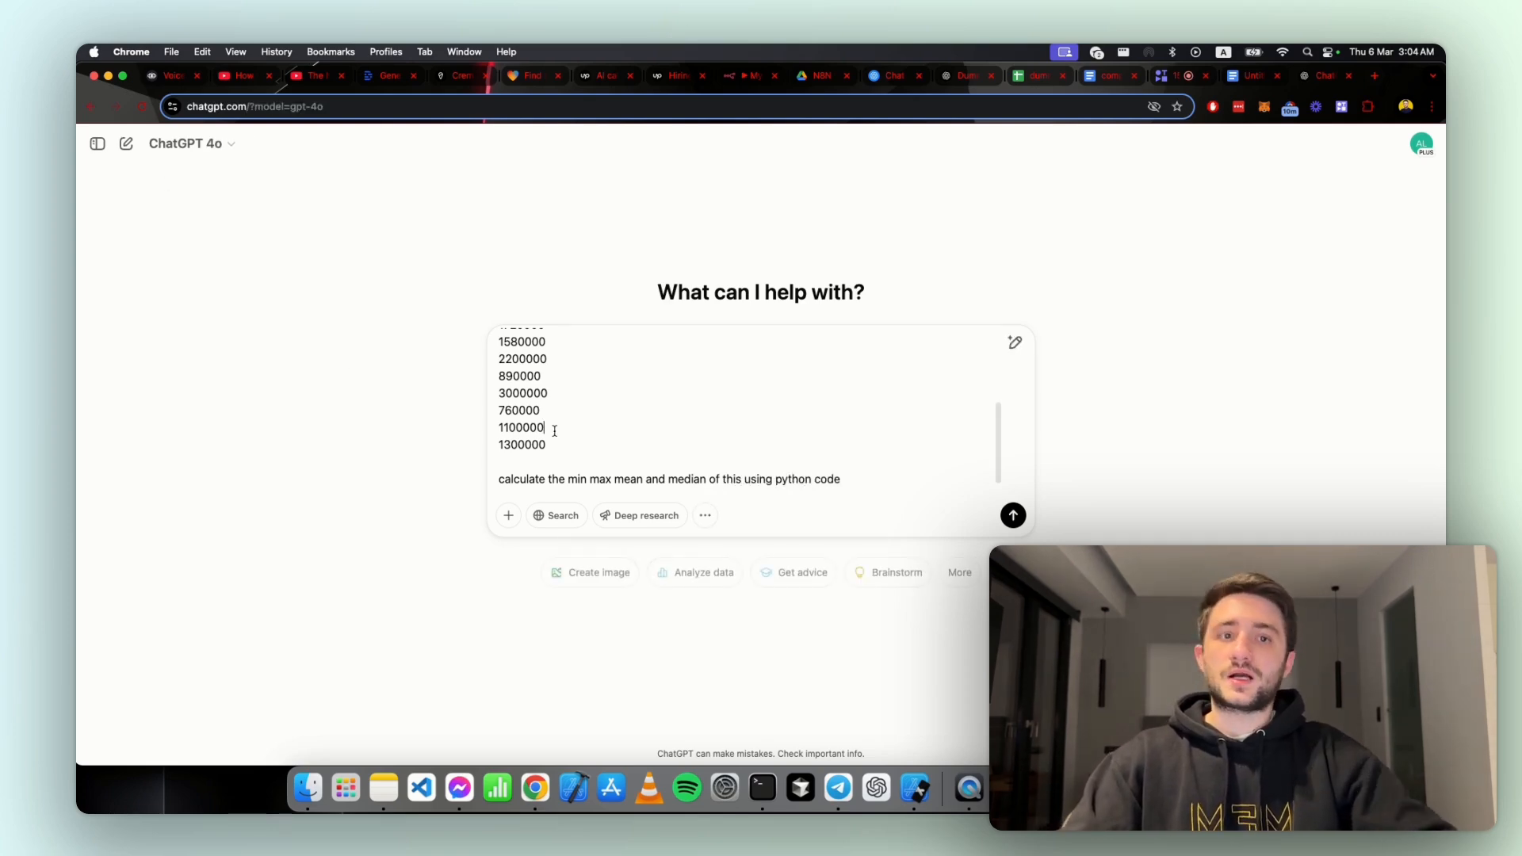
{"action": "key", "text": "Return"}
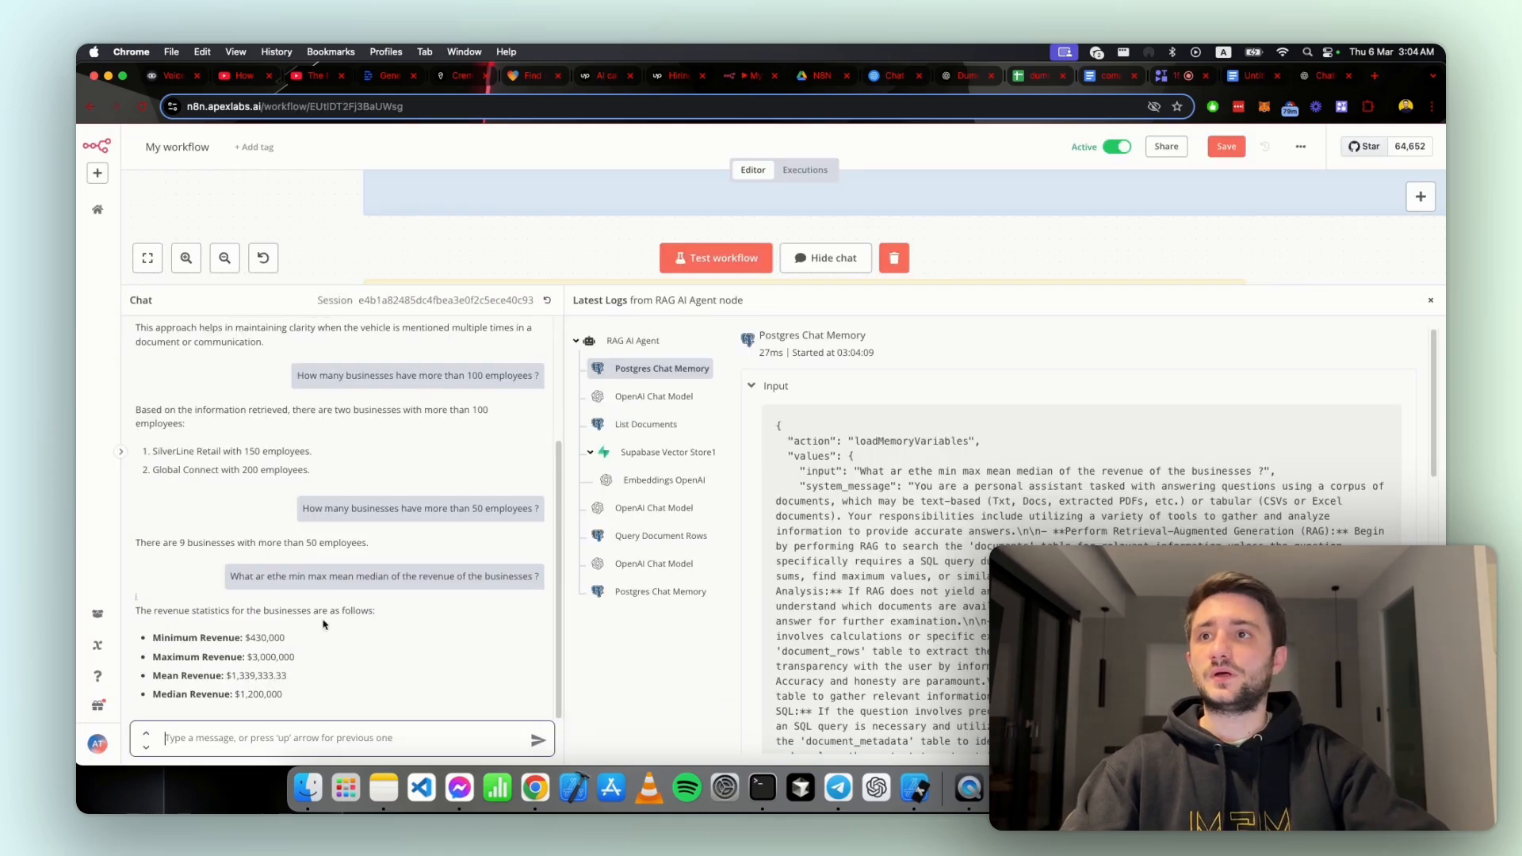
Step: Move the ChatGPT statistics chat into the Supabase browser window and examine its Python calculations and results
{"action": "left_click", "coordinate": [1319, 76]}
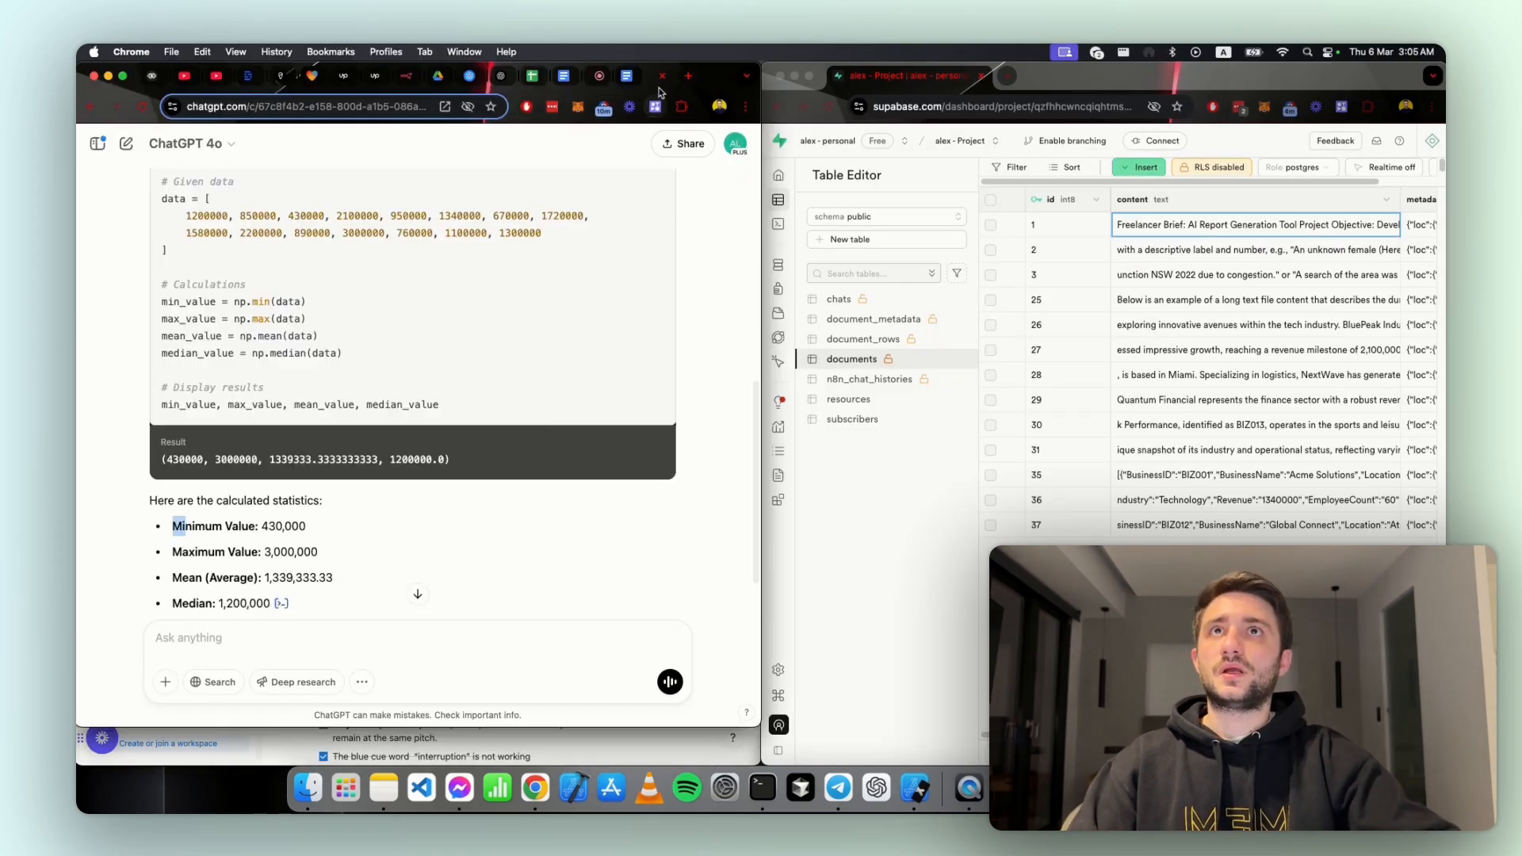
{"action": "left_click_drag", "start_coordinate": [654, 78], "coordinate": [1084, 77]}
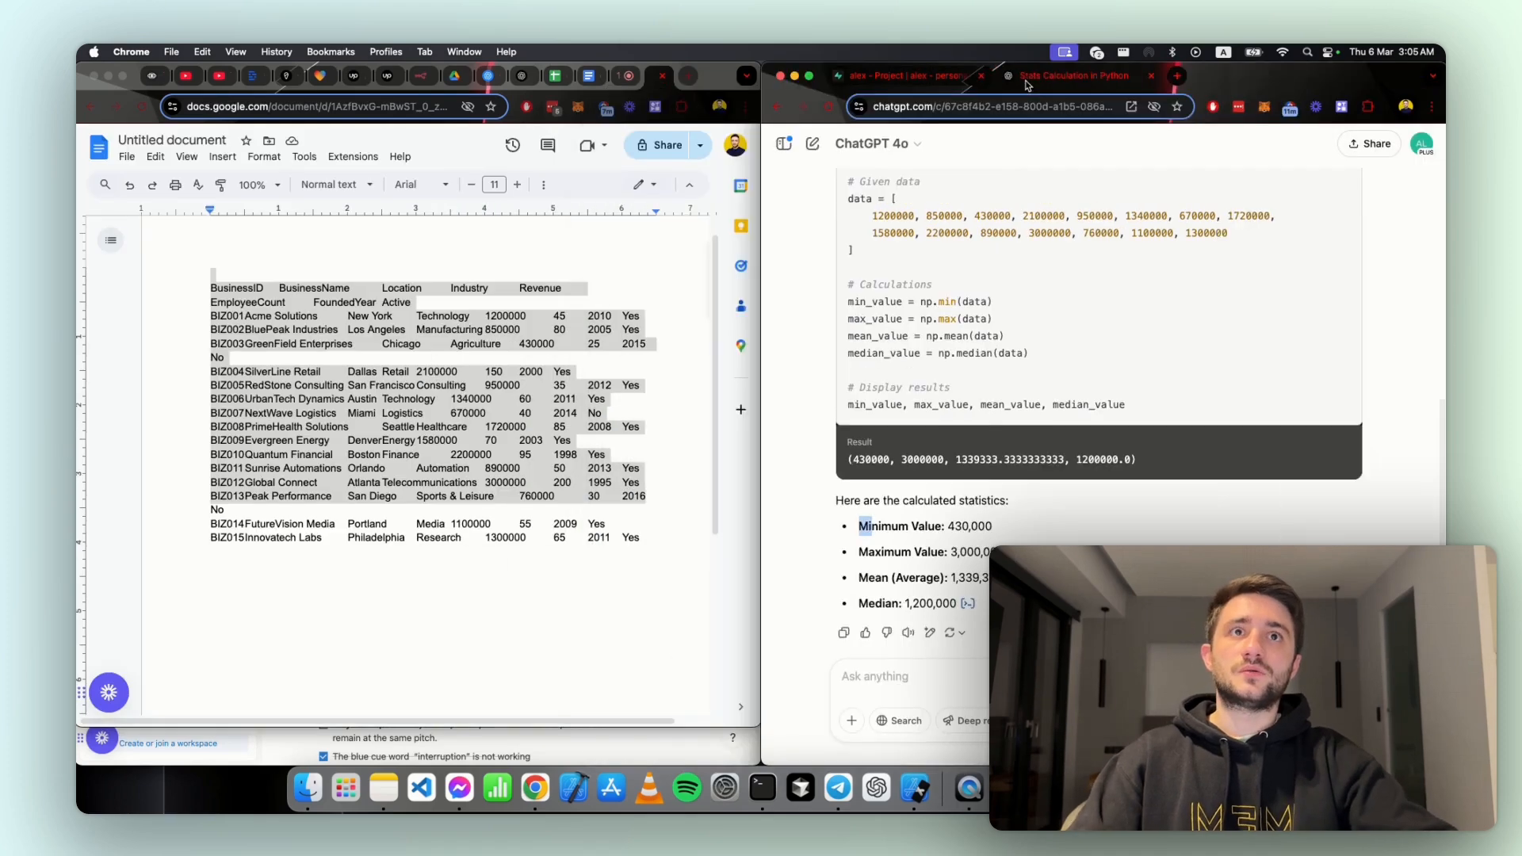
{"action": "scroll", "coordinate": [1026, 334], "scroll_direction": "up", "scroll_amount": 2}
{"action": "left_click_drag", "start_coordinate": [901, 501], "coordinate": [872, 412]}
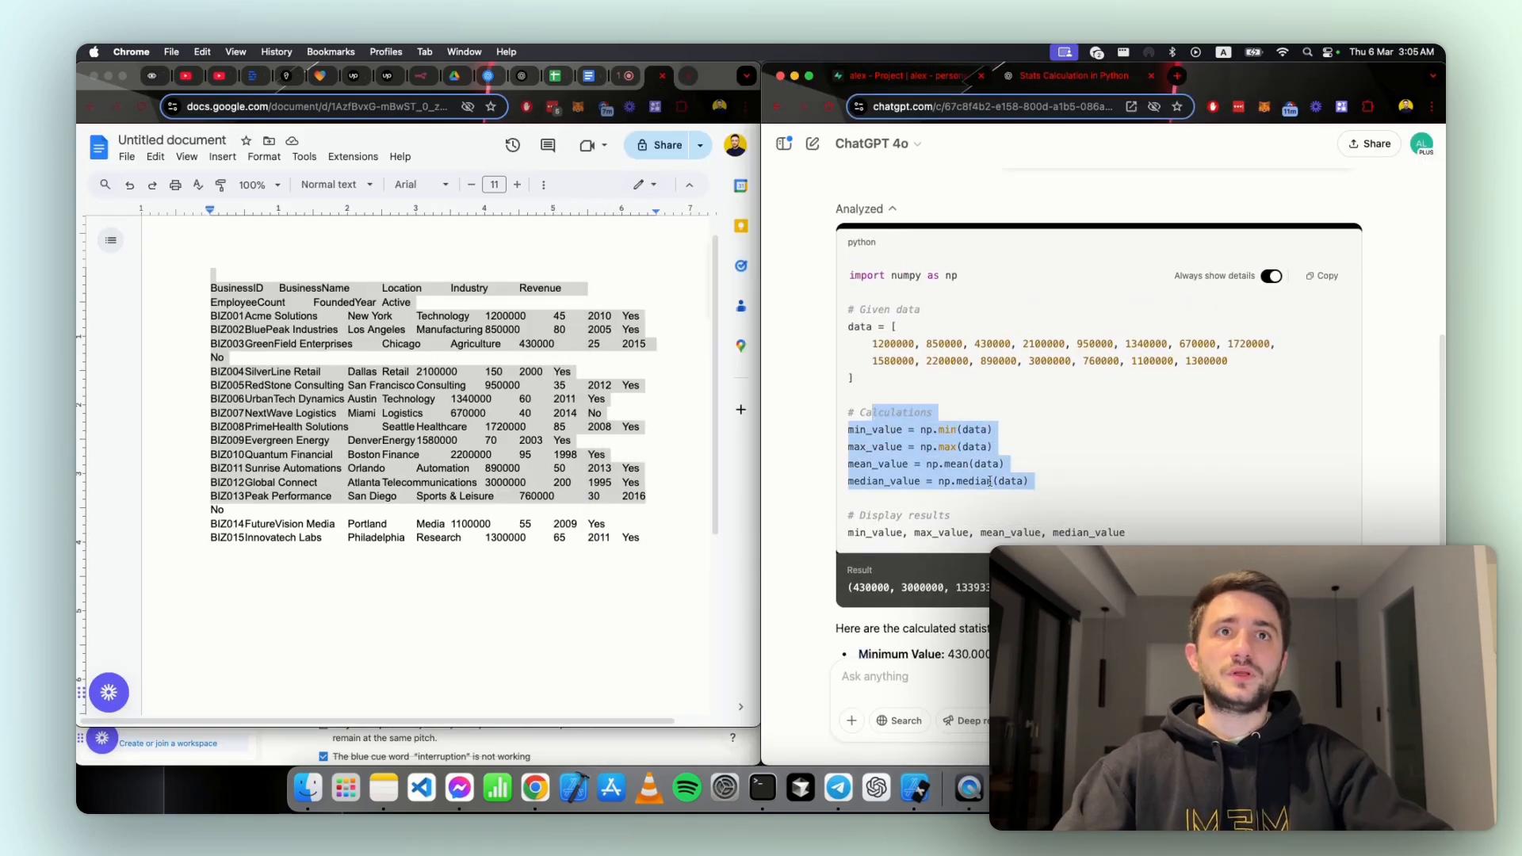
{"action": "left_click", "coordinate": [970, 481]}
{"action": "scroll", "coordinate": [970, 485], "scroll_direction": "down", "scroll_amount": 2}
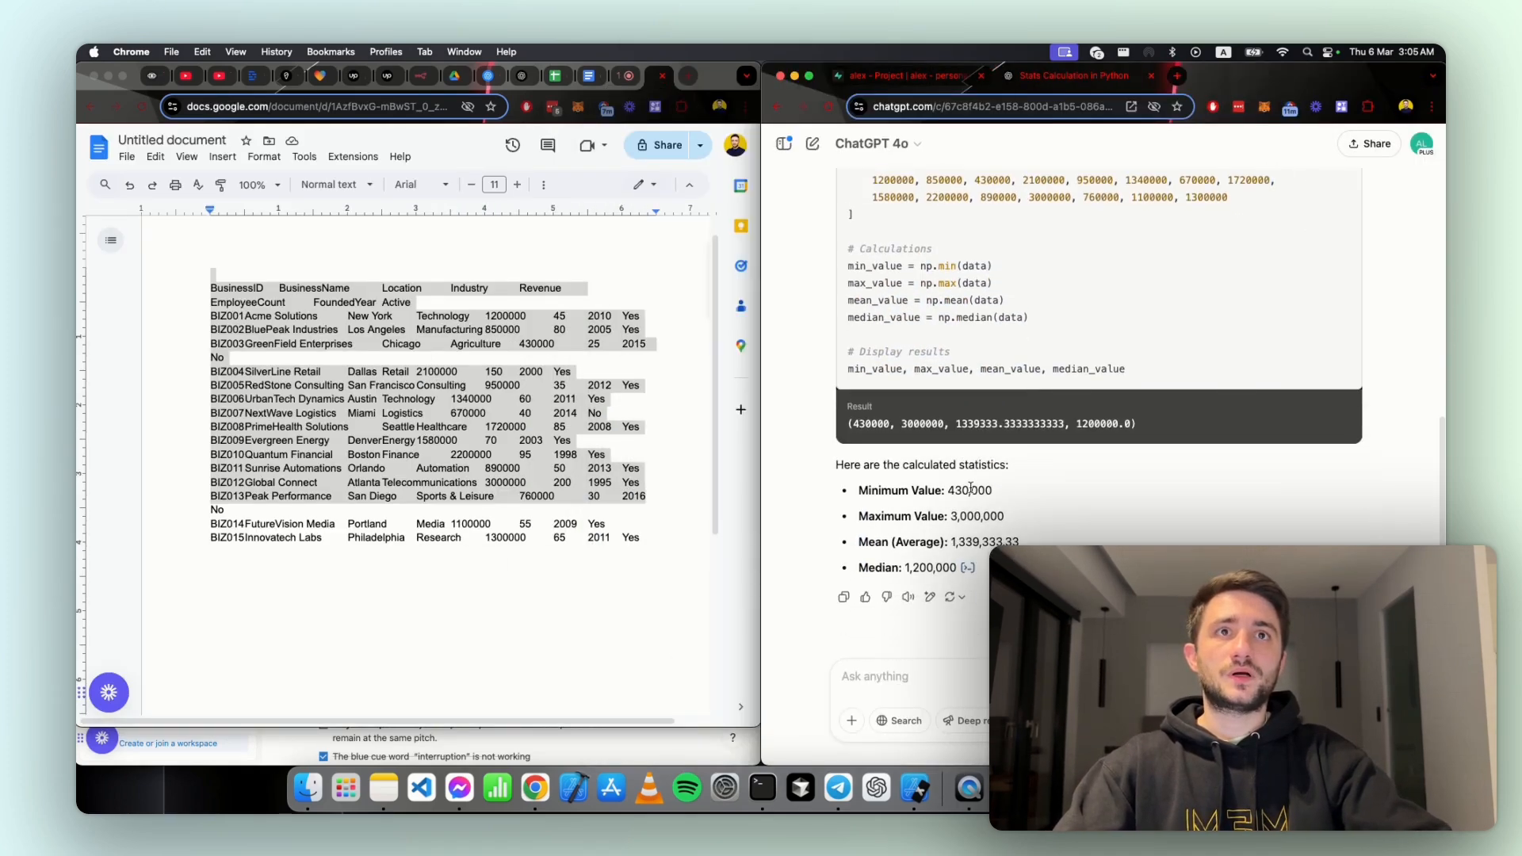
Step: Show the n8n chat beside the ChatGPT results to compare the revenue statistics, and enlarge the n8n window again
{"action": "left_click", "coordinate": [574, 559]}
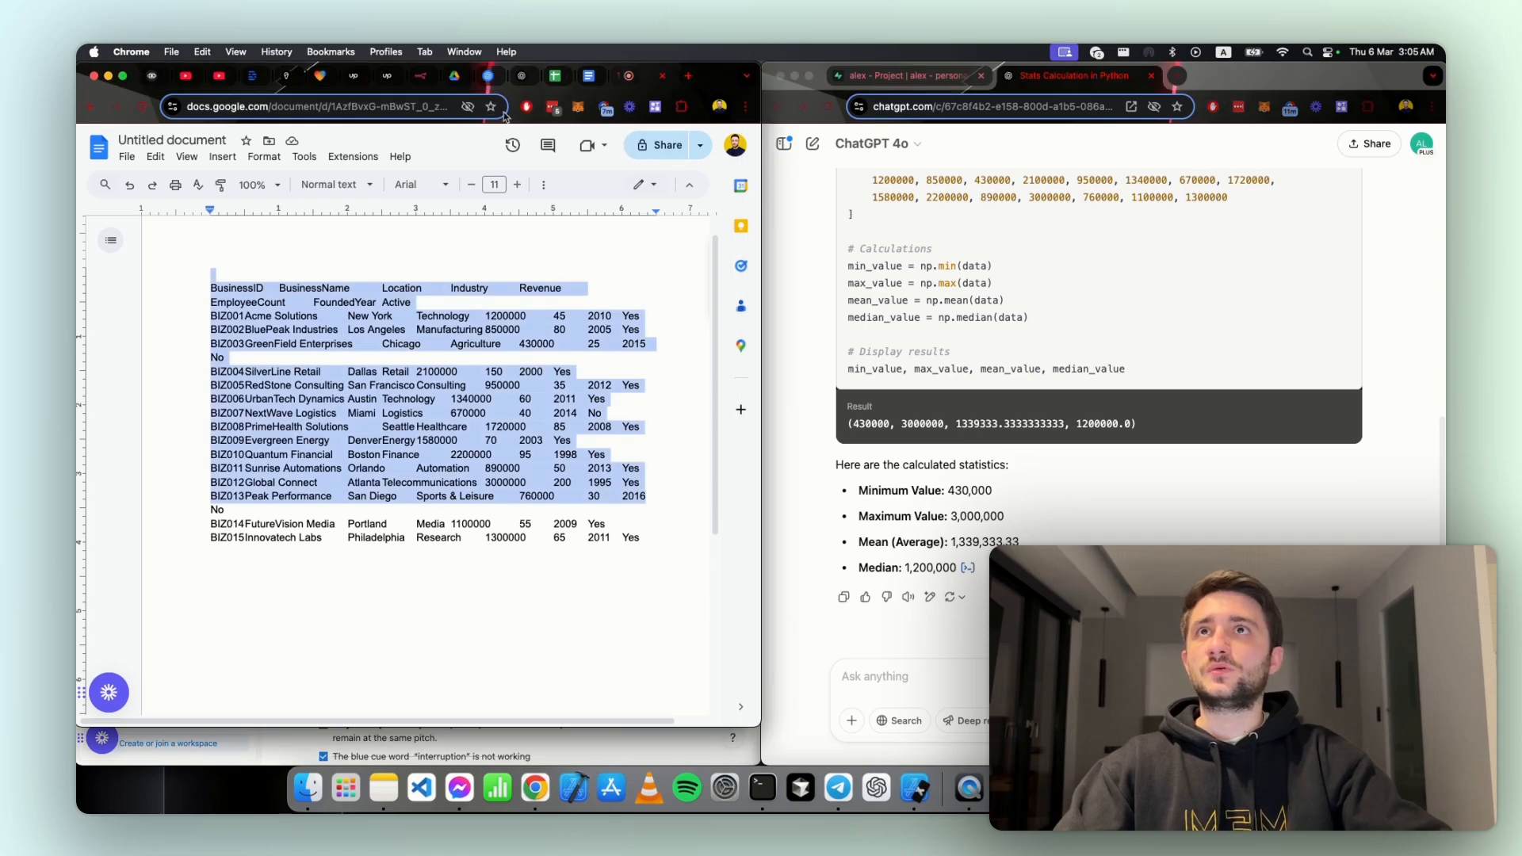
{"action": "left_click", "coordinate": [420, 76]}
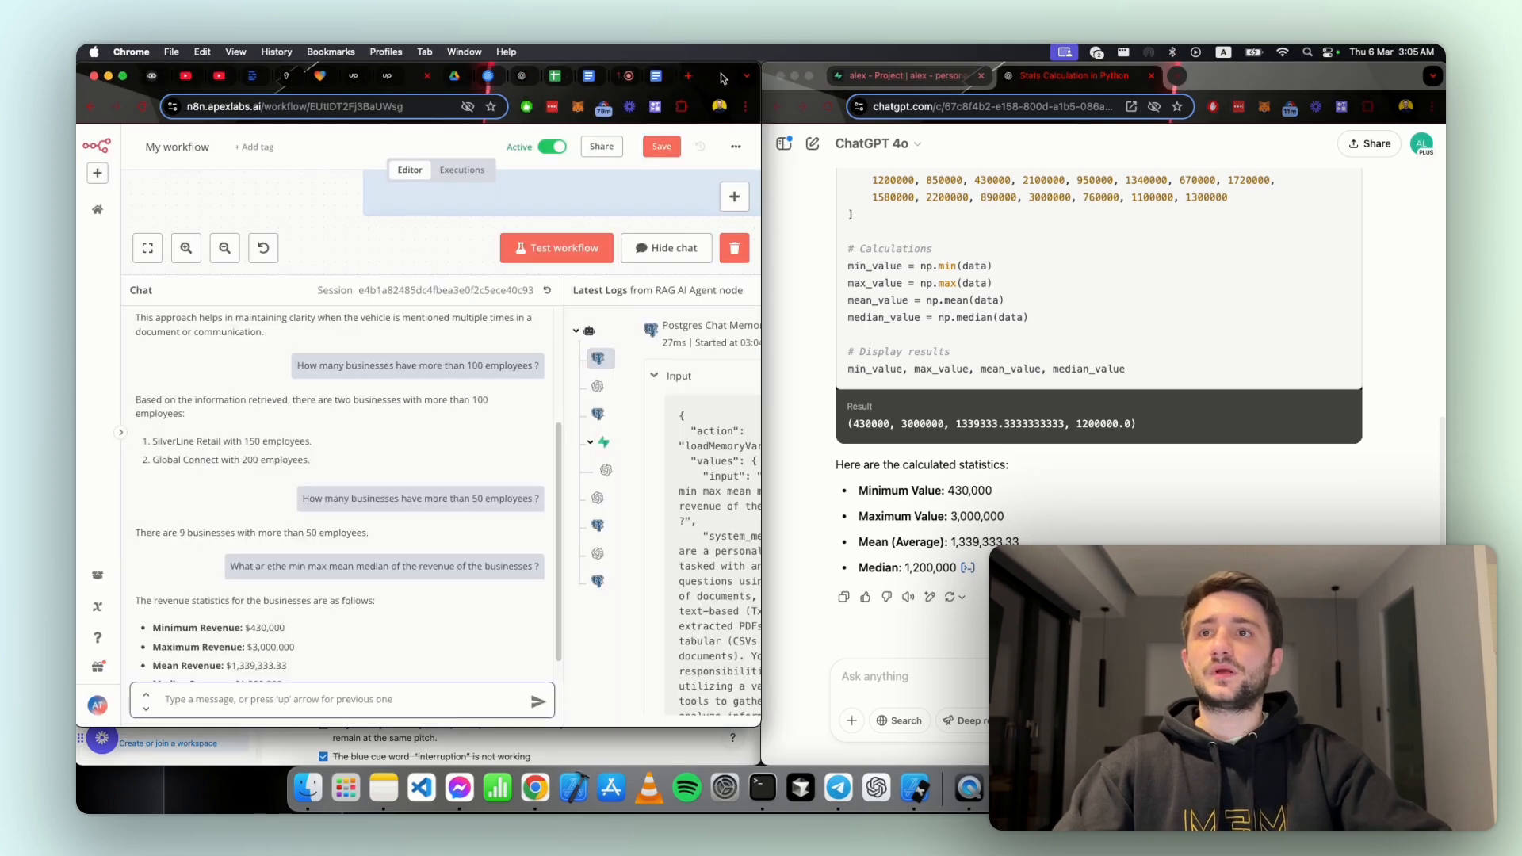
{"action": "double_click", "coordinate": [723, 77]}
Step: Inspect the OpenAI Chat Model, List Documents and Supabase Vector Store1 logs for the revenue question, and review the chat history
{"action": "left_click", "coordinate": [646, 428]}
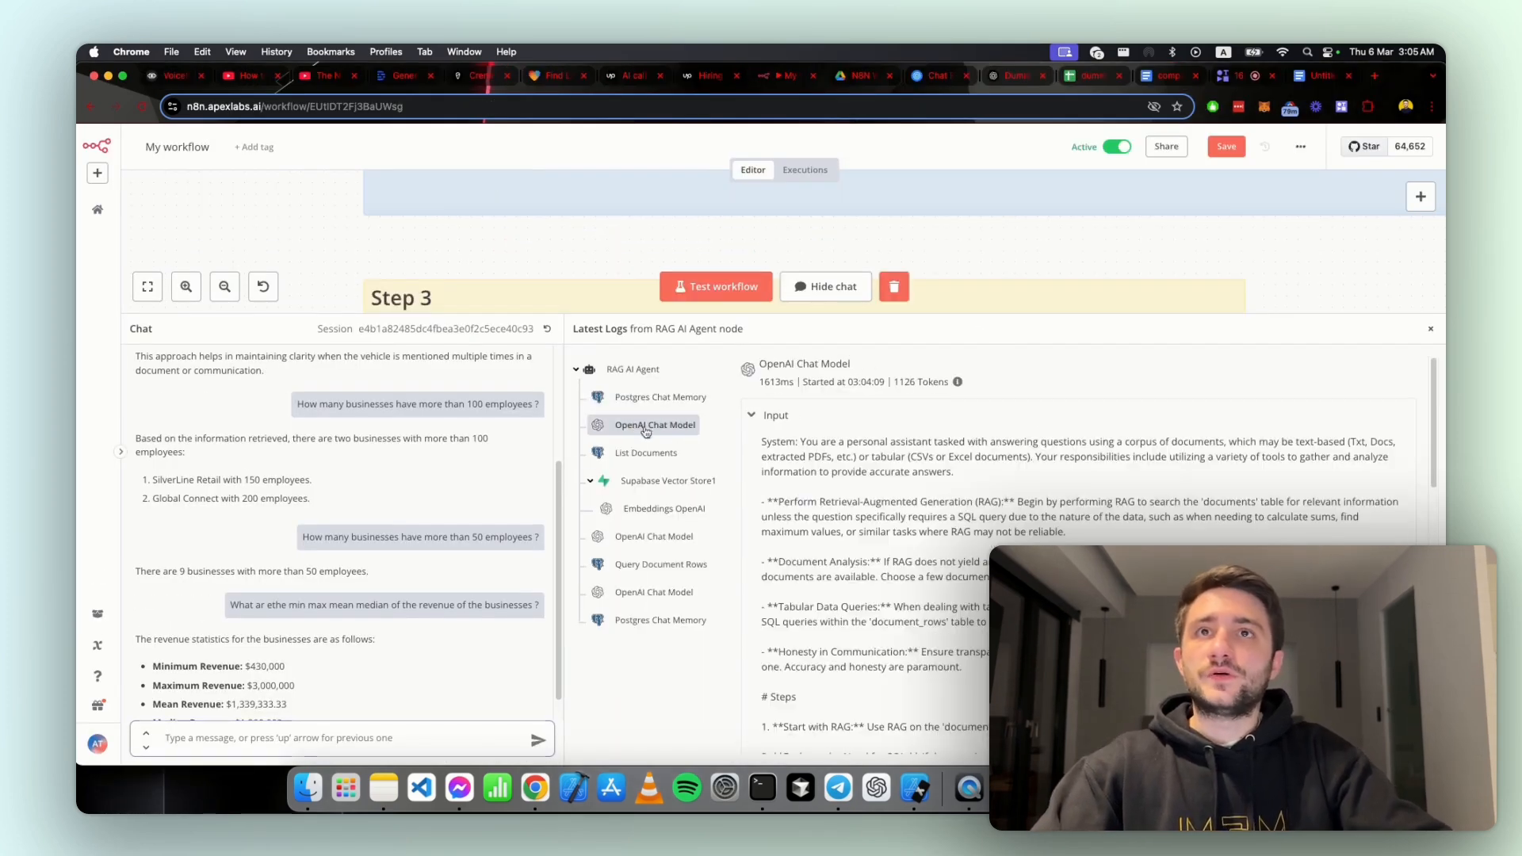
{"action": "scroll", "coordinate": [741, 492], "scroll_direction": "down", "scroll_amount": 5}
{"action": "left_click", "coordinate": [634, 452]}
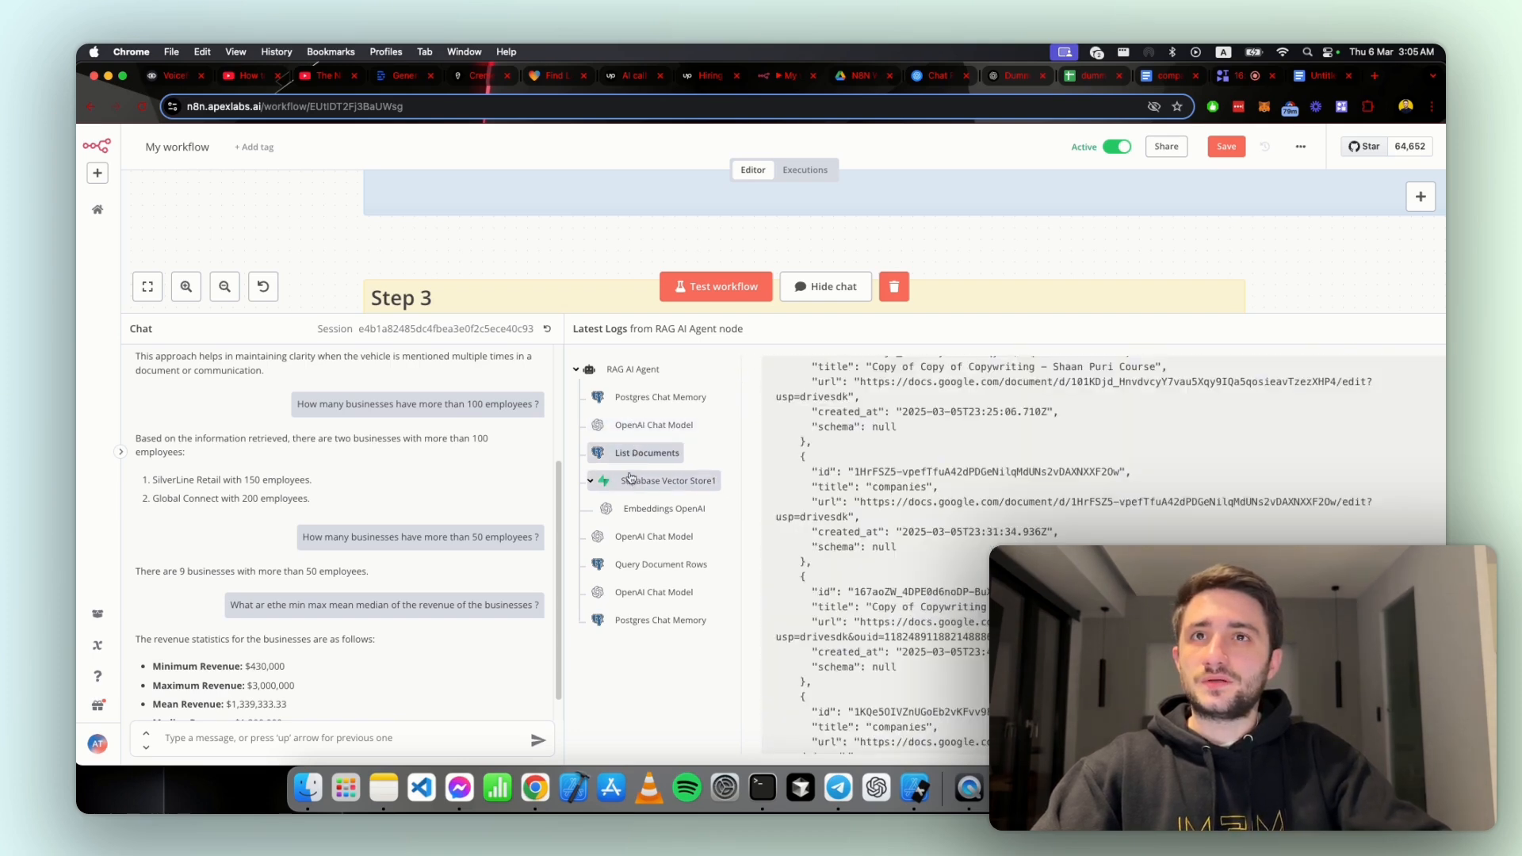
{"action": "left_click", "coordinate": [630, 479]}
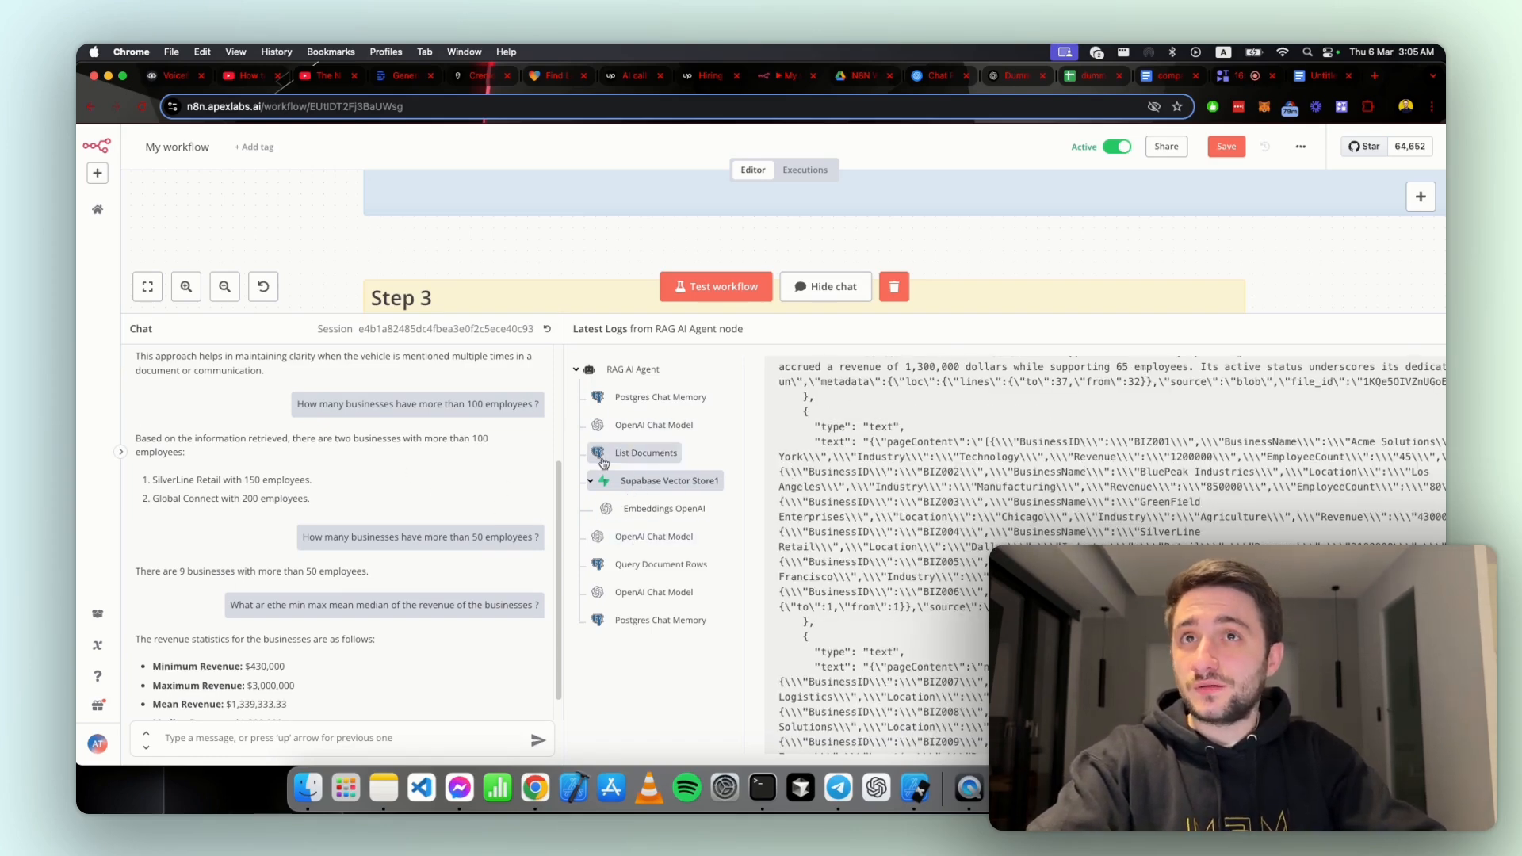
{"action": "scroll", "coordinate": [409, 528], "scroll_direction": "up", "scroll_amount": 5}
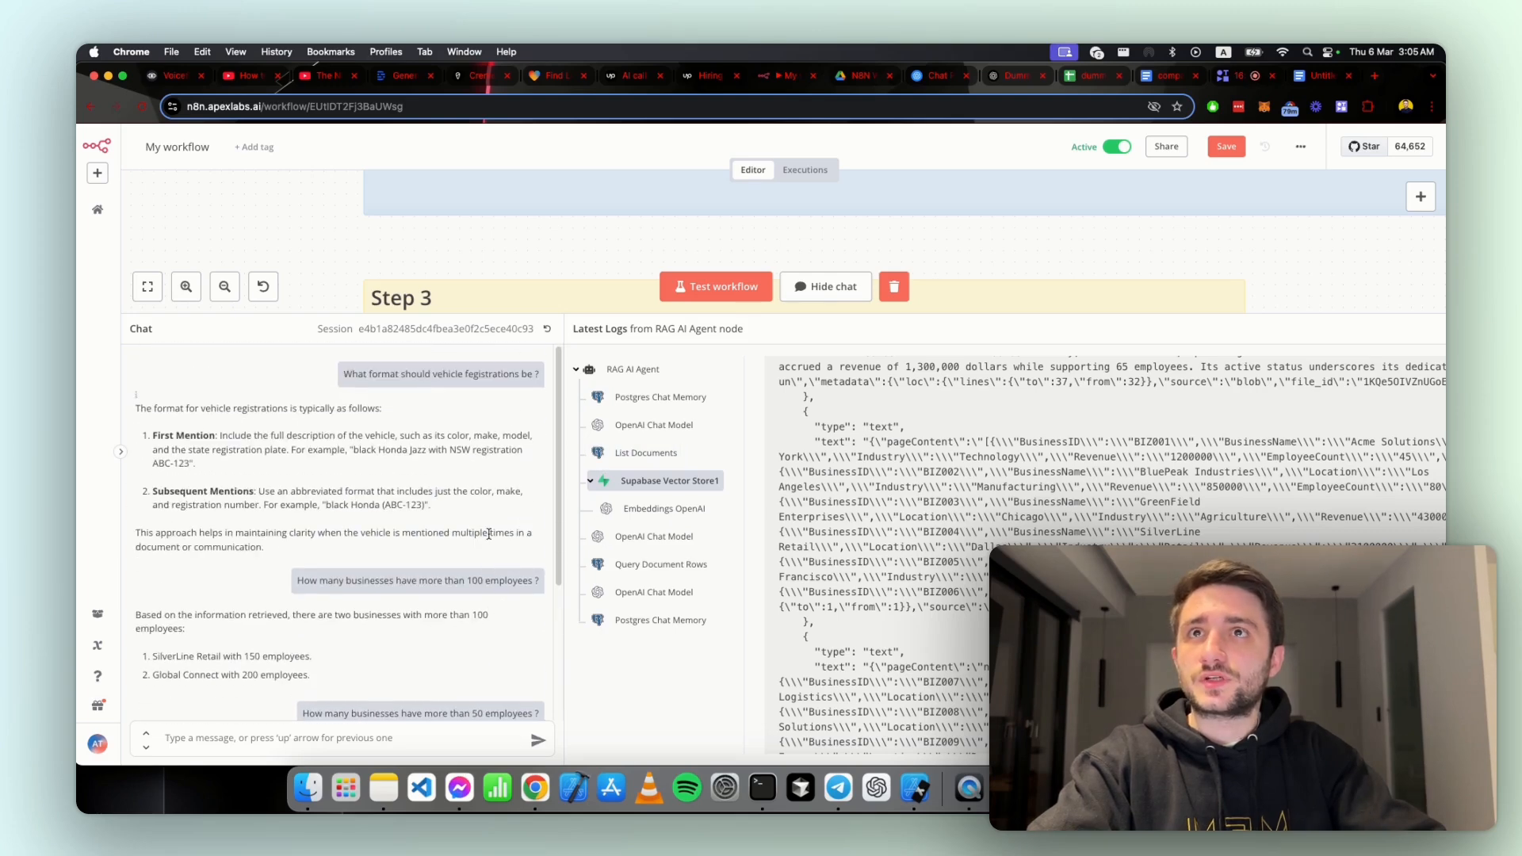
{"action": "scroll", "coordinate": [484, 545], "scroll_direction": "down", "scroll_amount": 5}
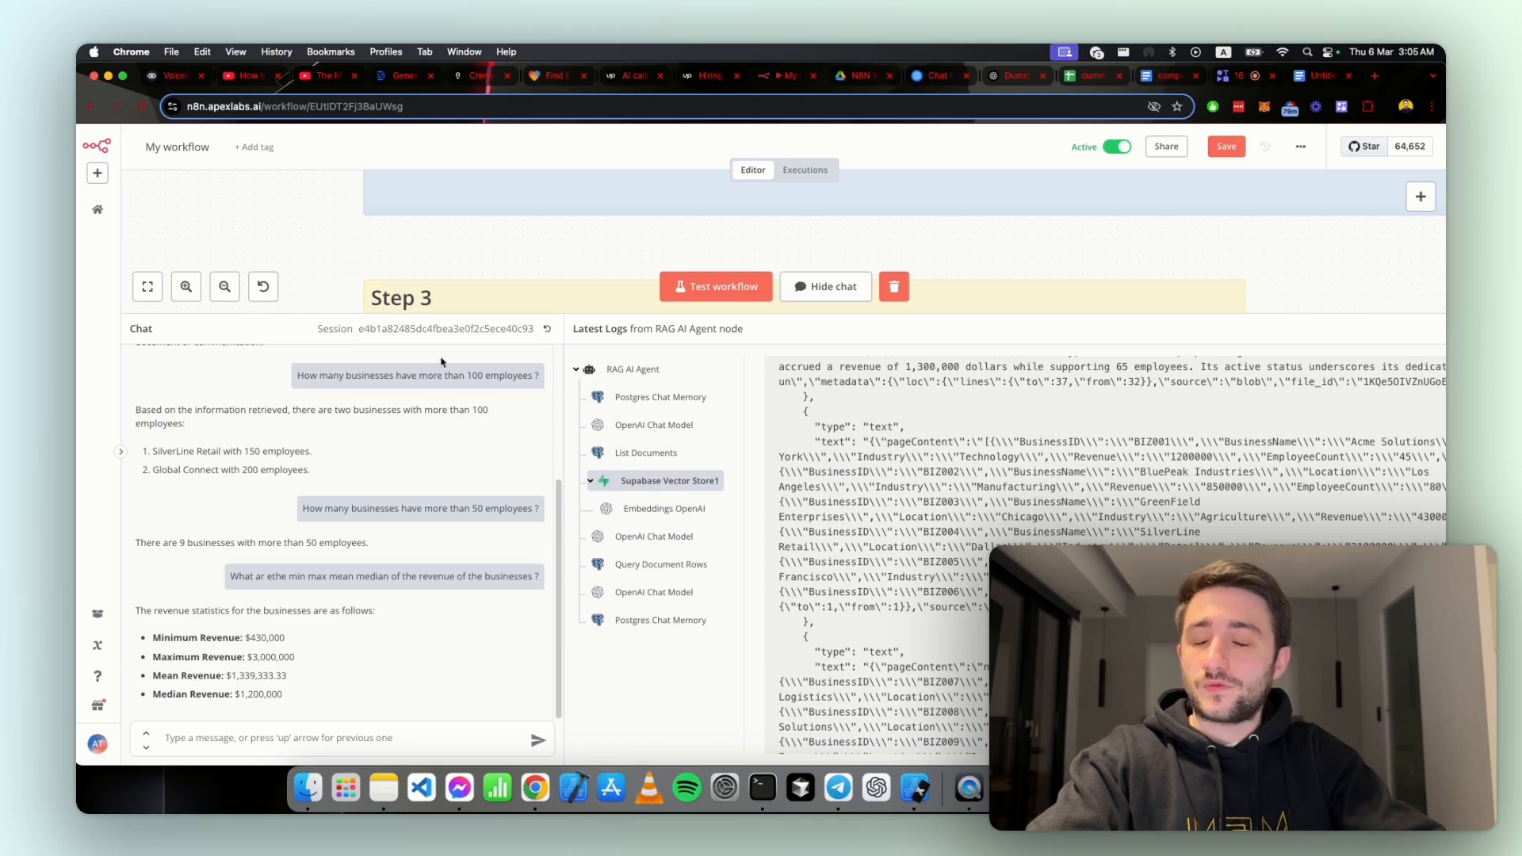
Step: Review the earlier employee-count questions in the chat and inspect the OpenAI Chat Model log that follows the Supabase Vector Store1 call
{"action": "scroll", "coordinate": [435, 507], "scroll_direction": "up", "scroll_amount": 5}
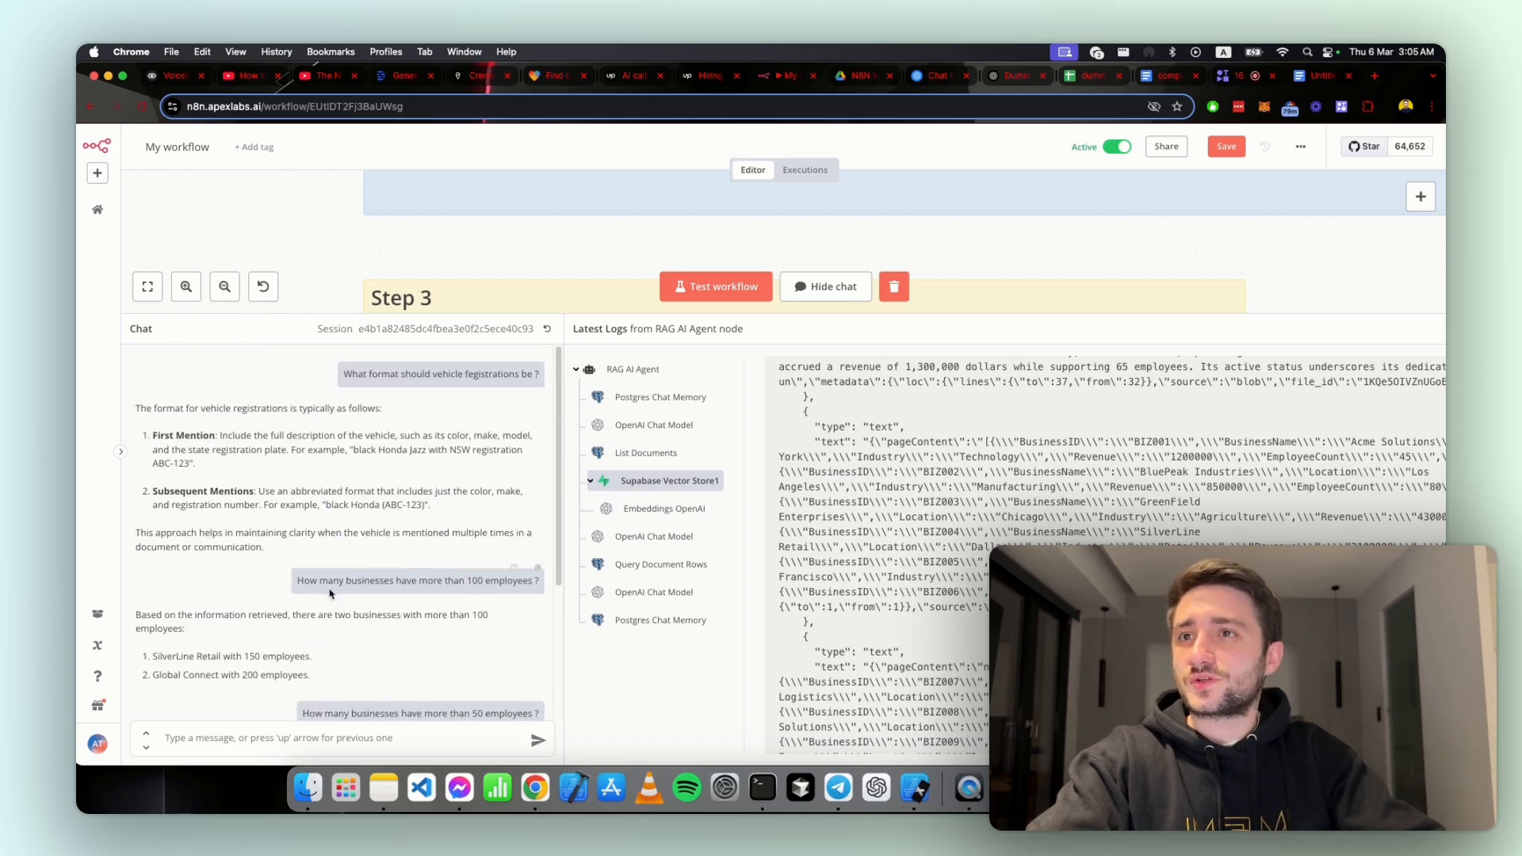
{"action": "double_click", "coordinate": [474, 580]}
{"action": "scroll", "coordinate": [480, 578], "scroll_direction": "down", "scroll_amount": 5}
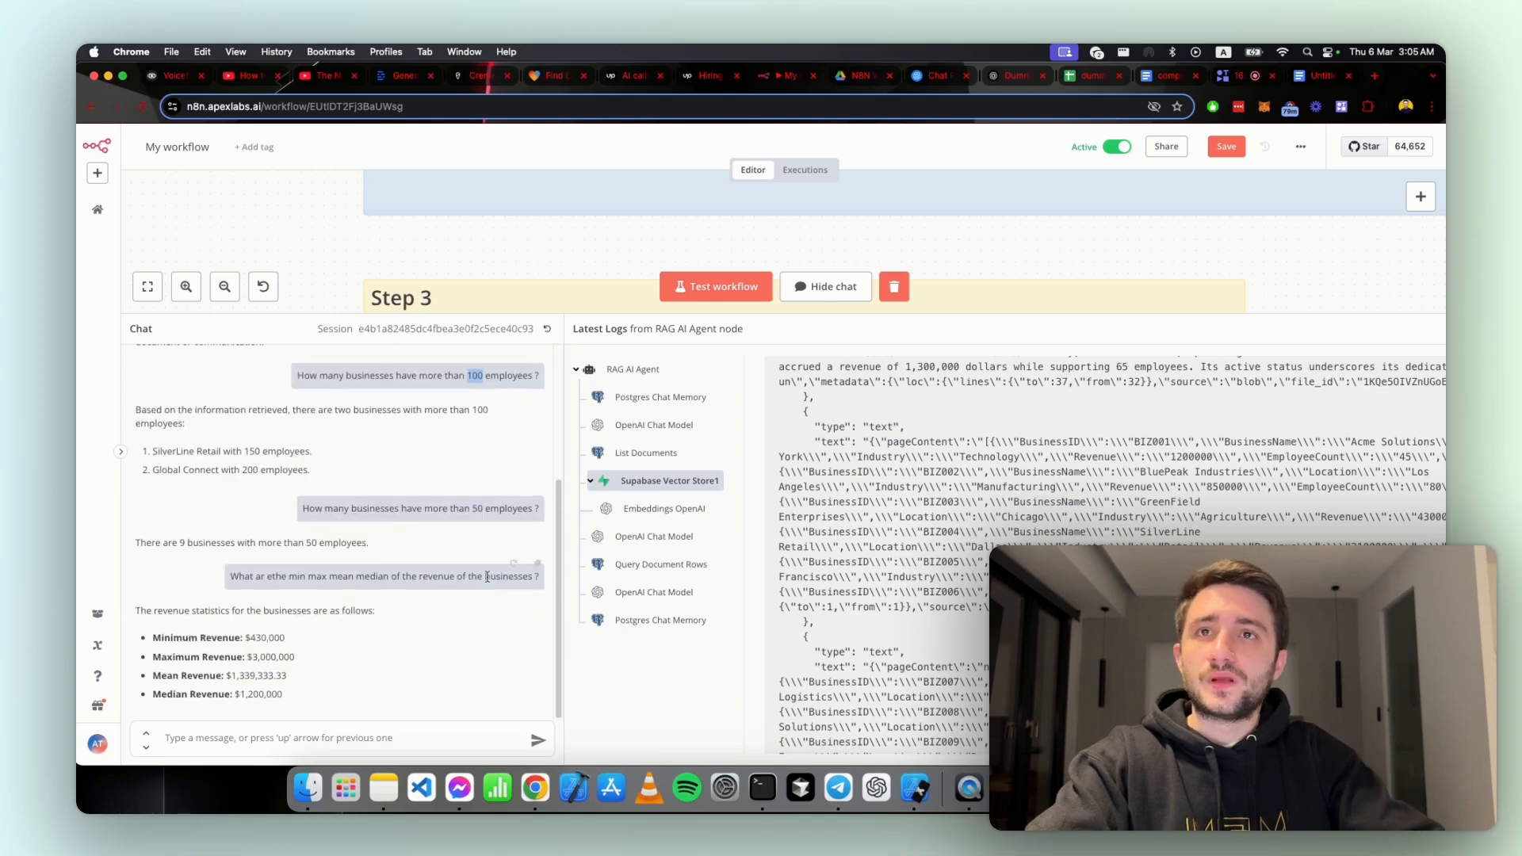
{"action": "left_click", "coordinate": [656, 538]}
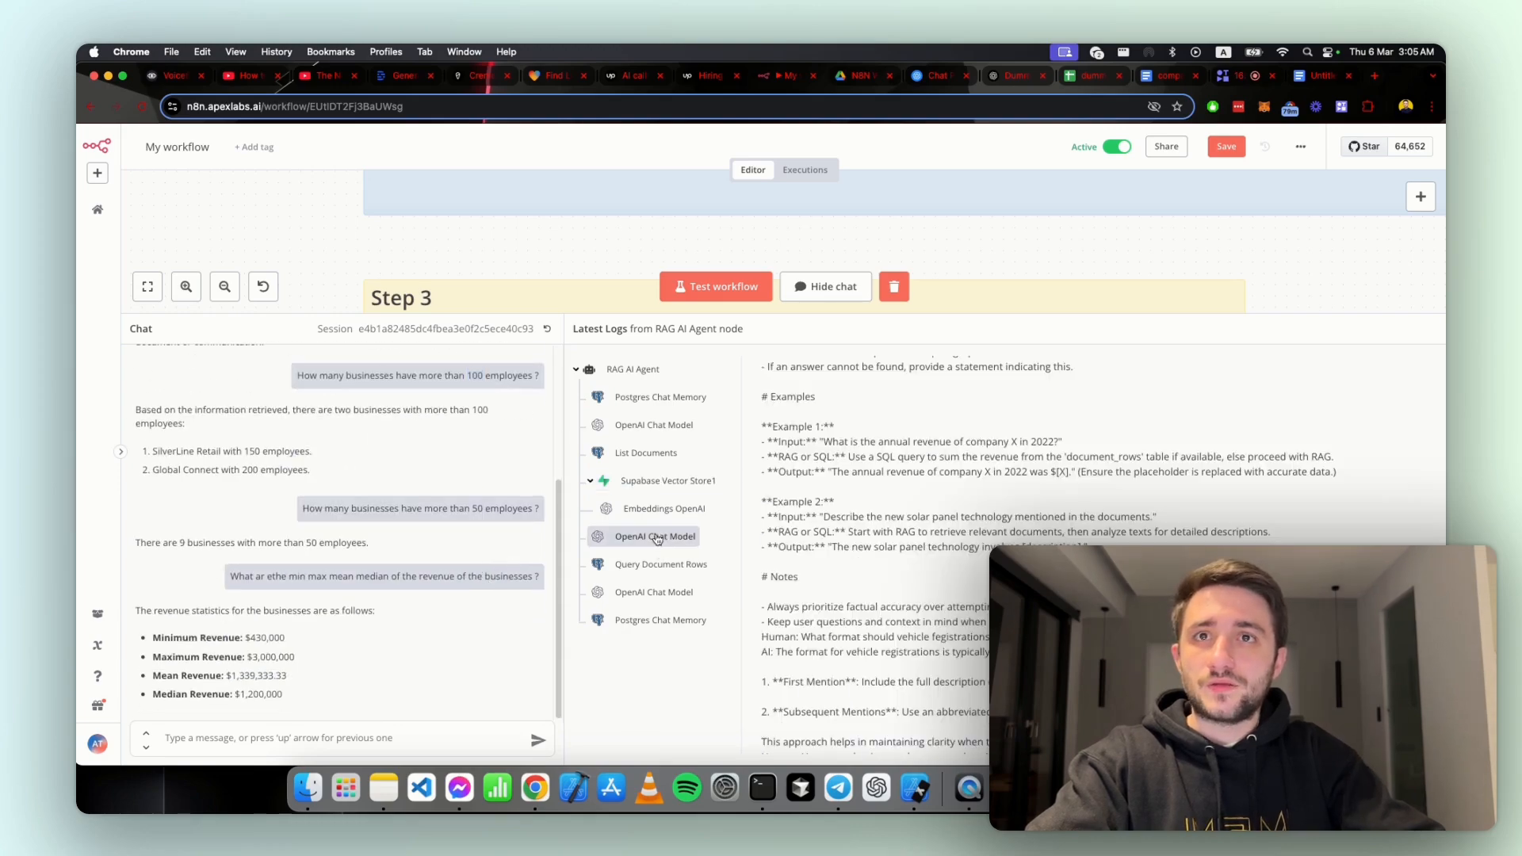
{"action": "scroll", "coordinate": [875, 355], "scroll_direction": "down", "scroll_amount": 15}
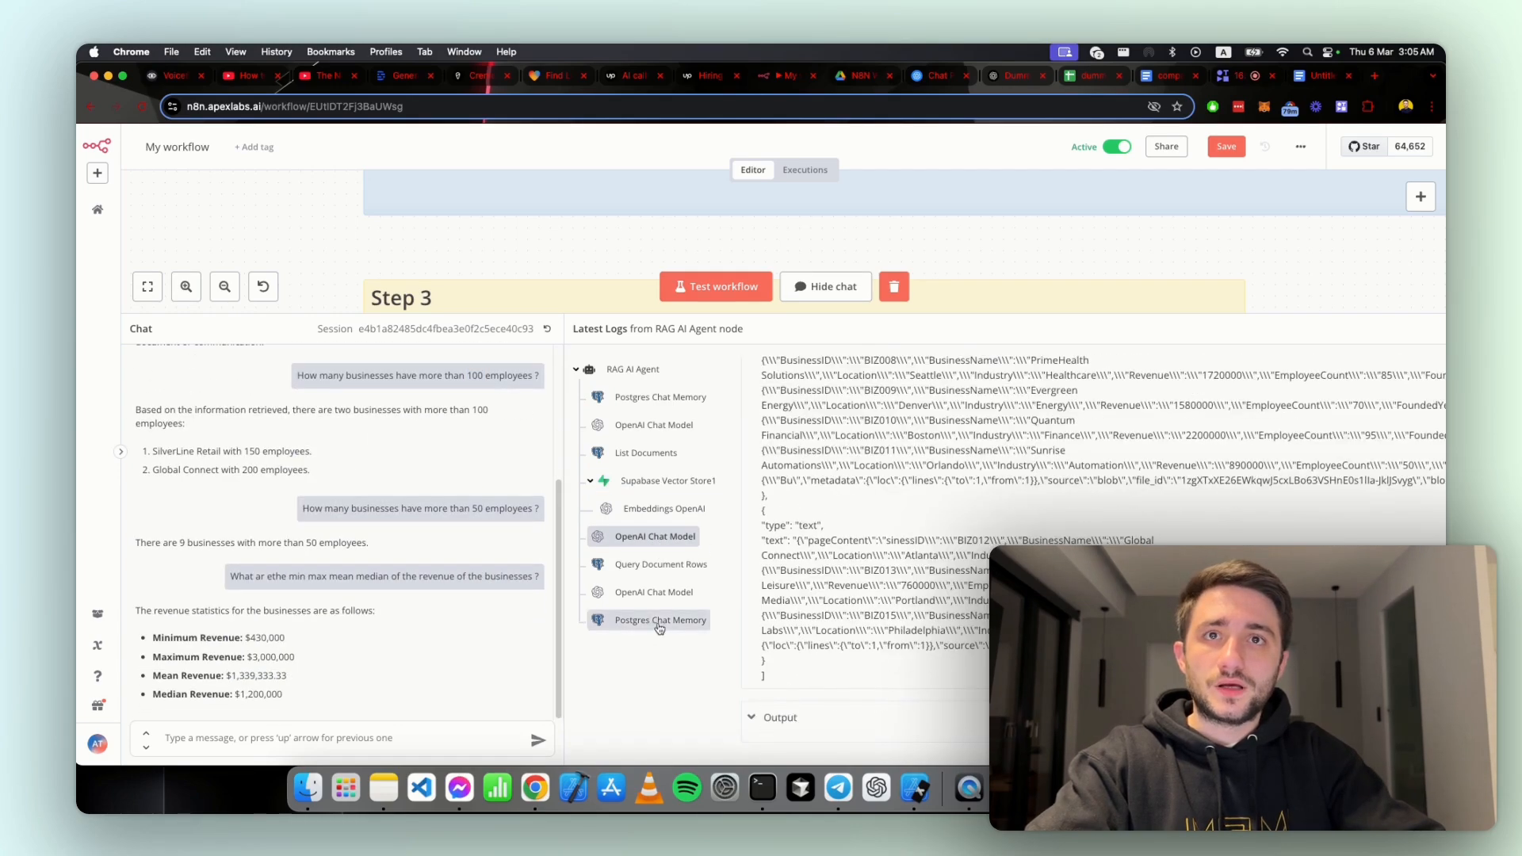
{"action": "scroll", "coordinate": [795, 541], "scroll_direction": "up", "scroll_amount": 13}
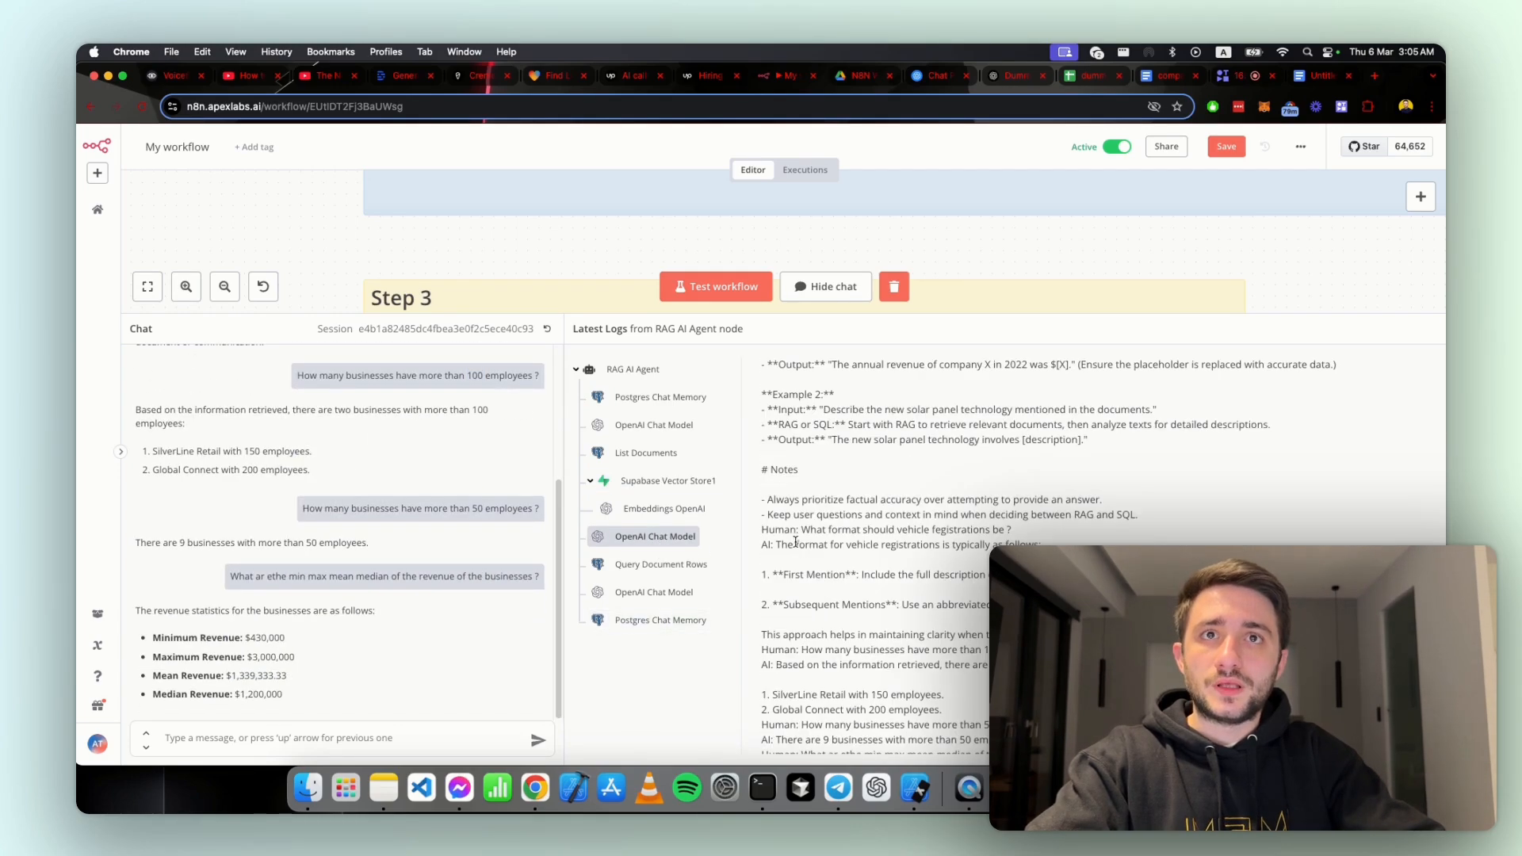
Step: Examine the Query Document Rows log, focusing on the PERCENTILE_CONT(0.5) median expression in its SQL query
{"action": "left_click", "coordinate": [677, 564]}
{"action": "scroll", "coordinate": [911, 520], "scroll_direction": "up", "scroll_amount": 2}
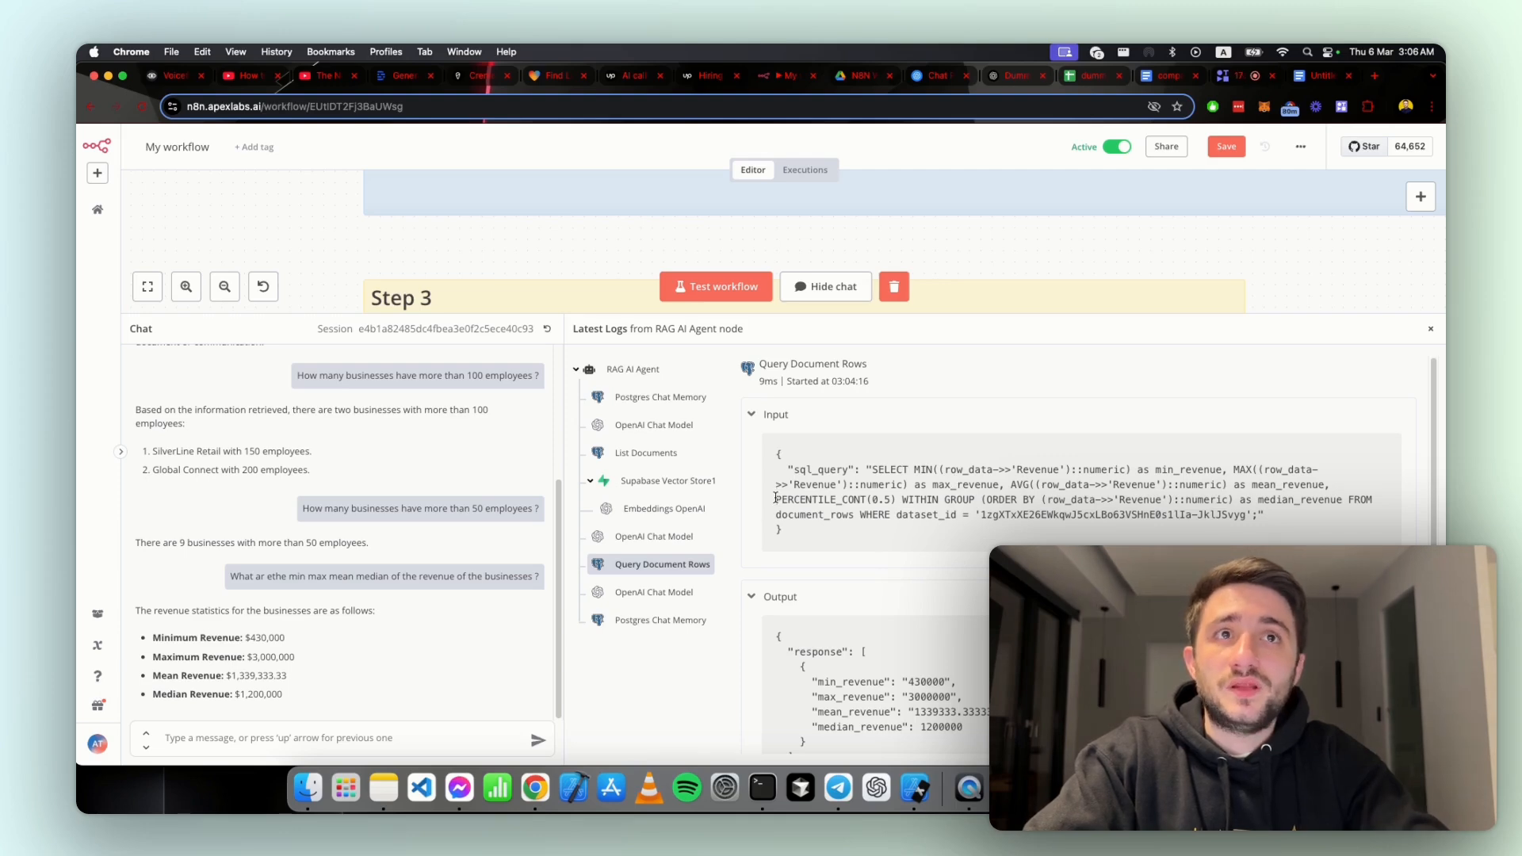
{"action": "left_click_drag", "start_coordinate": [778, 499], "coordinate": [1230, 512]}
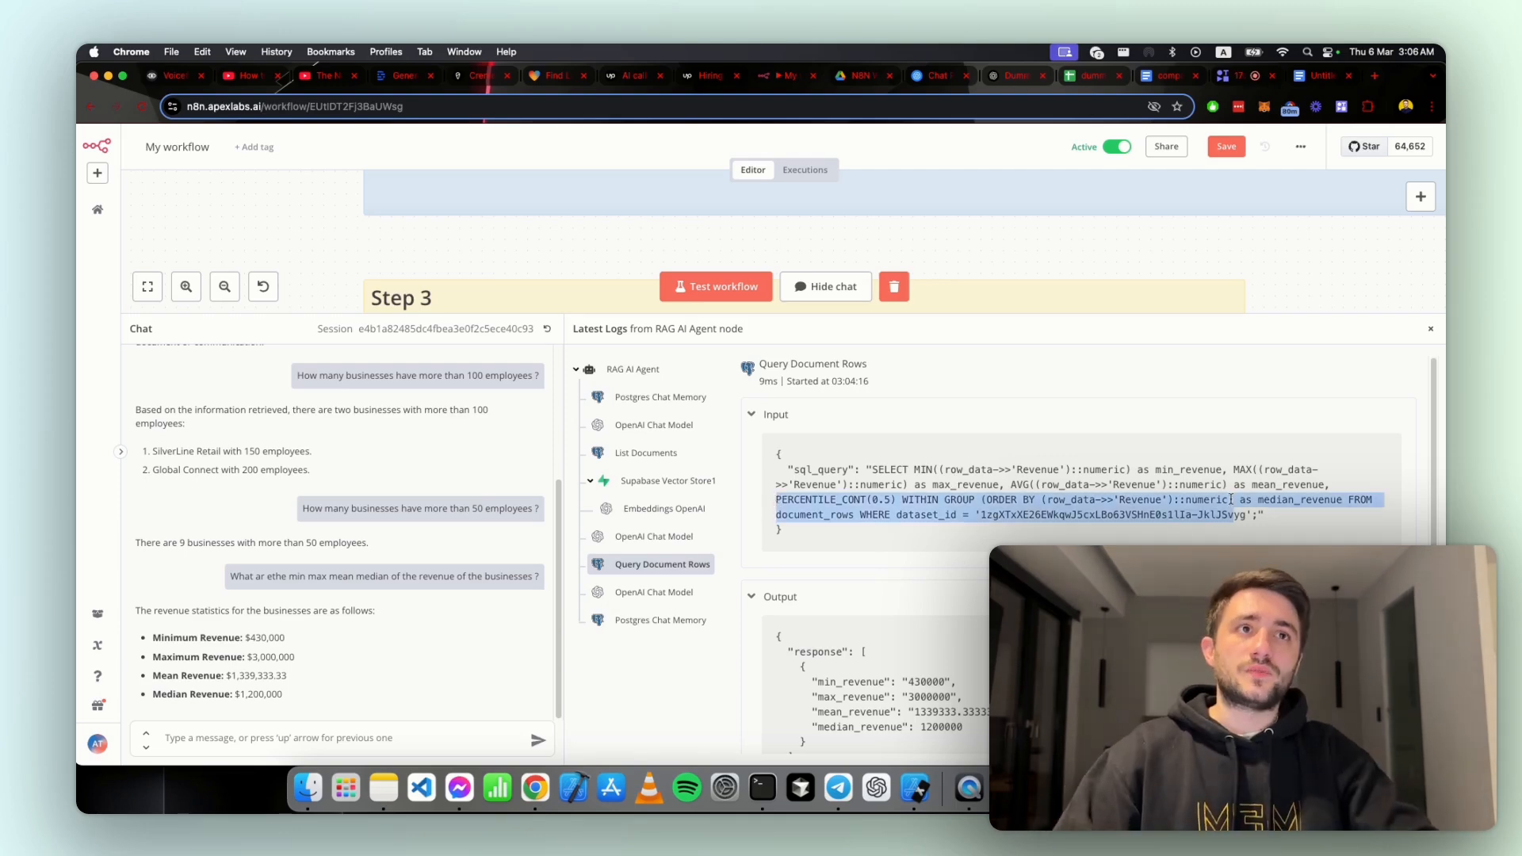
{"action": "left_click", "coordinate": [1231, 499]}
Step: Show n8n beside the ChatGPT chat to check the Python code and median result, and enlarge the n8n window again
{"action": "key", "text": "ctrl+alt+Left"}
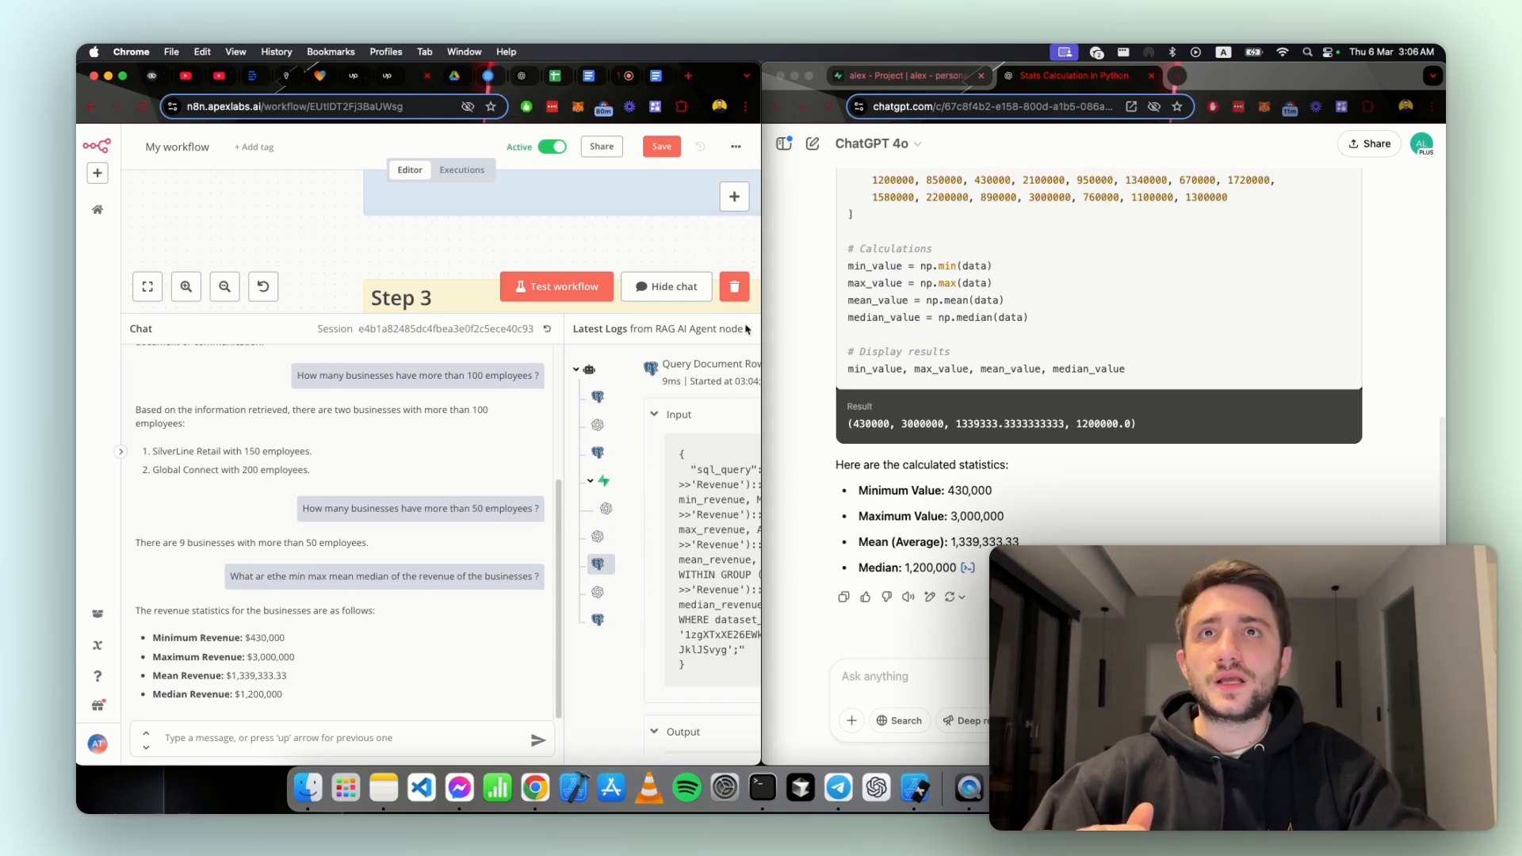
{"action": "scroll", "coordinate": [973, 328], "scroll_direction": "up", "scroll_amount": 4}
{"action": "left_click", "coordinate": [959, 372]}
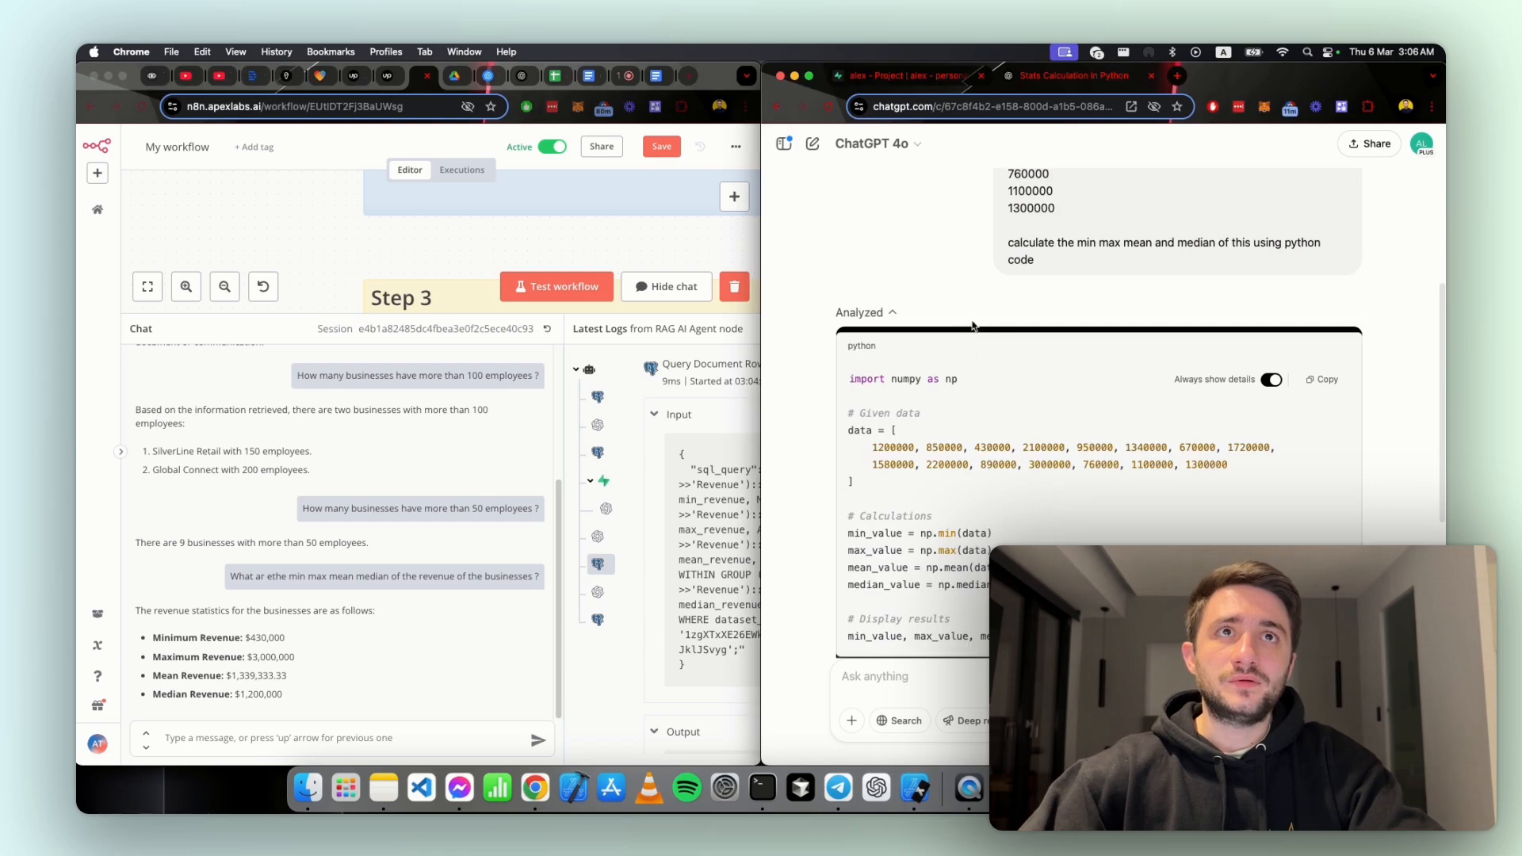
{"action": "scroll", "coordinate": [947, 478], "scroll_direction": "down", "scroll_amount": 4}
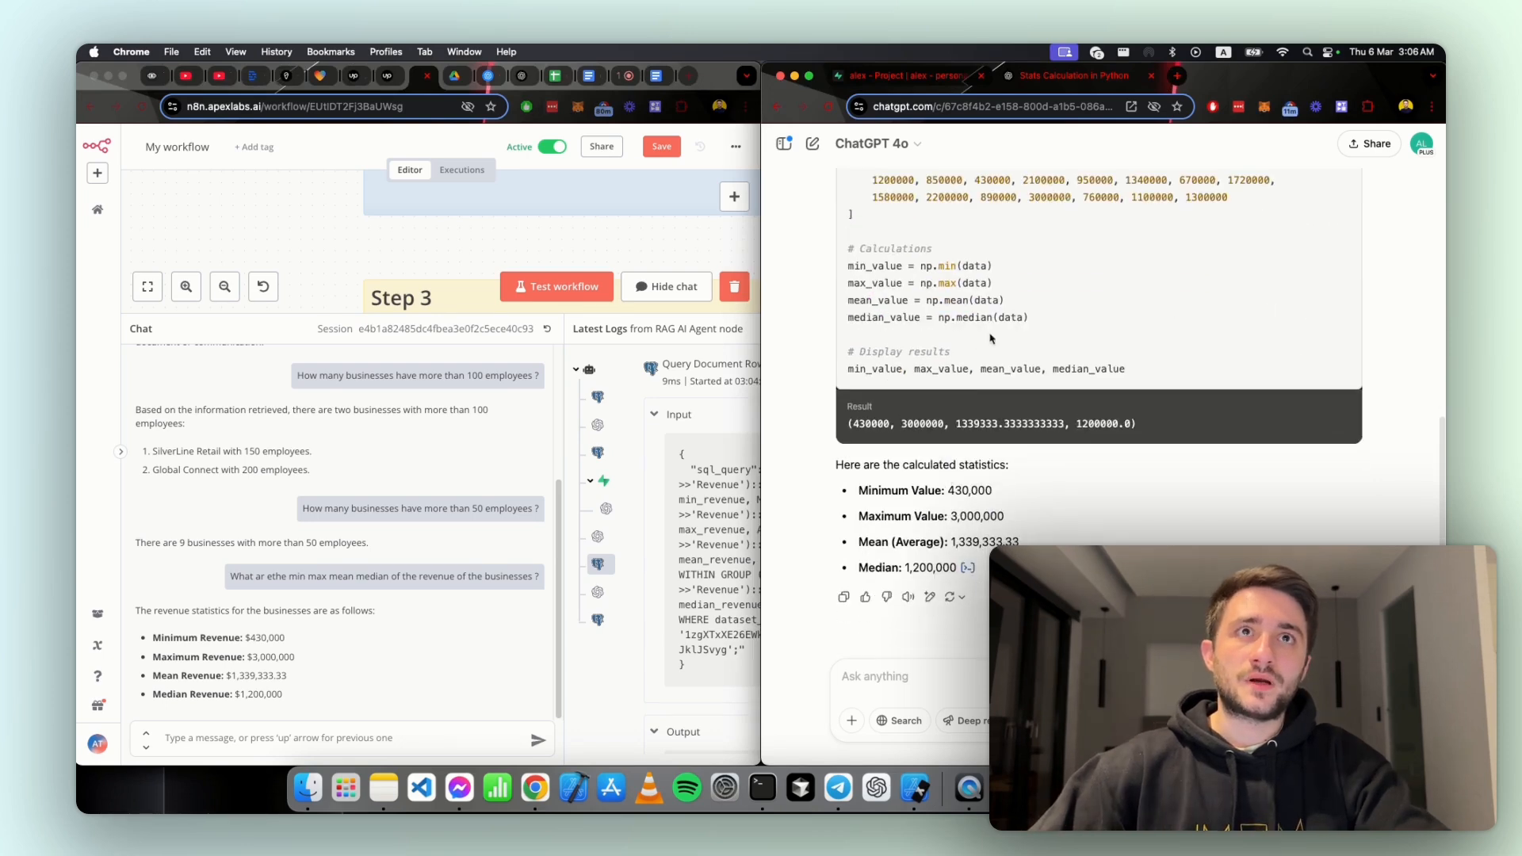
{"action": "double_click", "coordinate": [1088, 422]}
{"action": "left_click", "coordinate": [726, 88]}
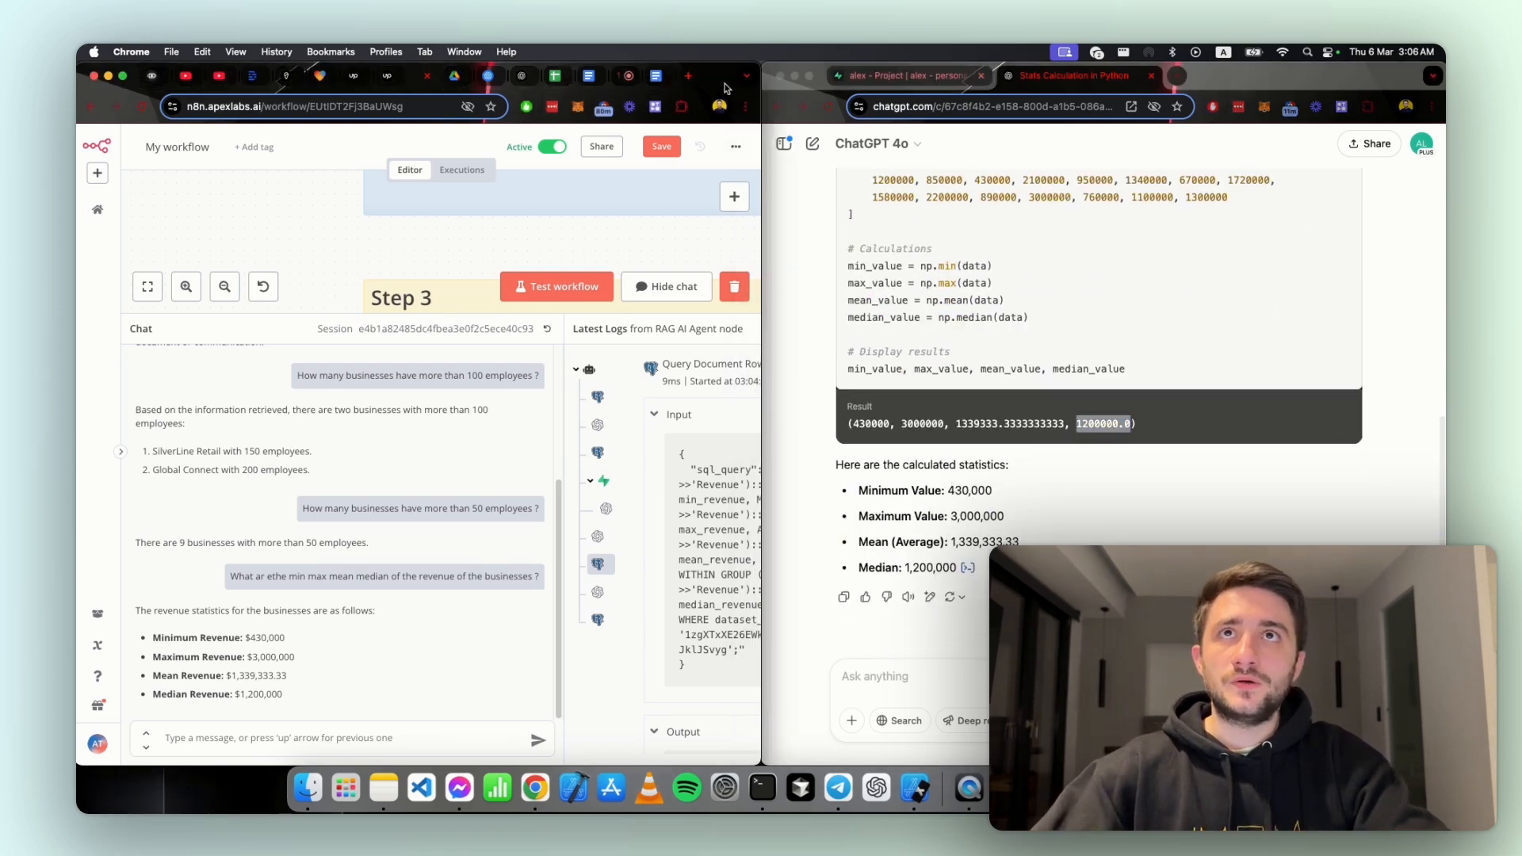
{"action": "double_click", "coordinate": [726, 88]}
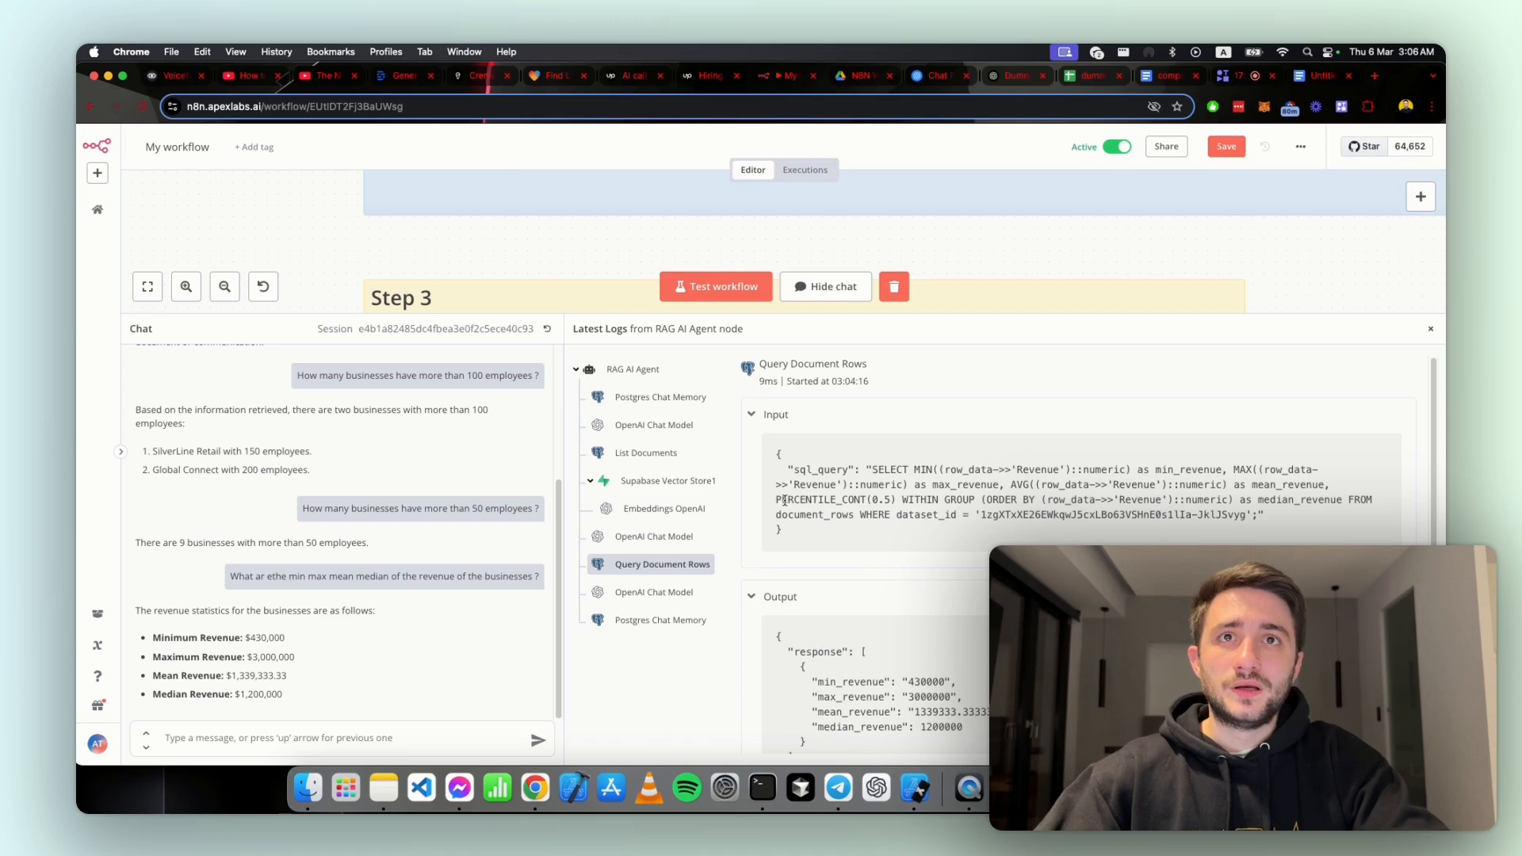
Step: Inspect the SQL median expression and query output, compare the mean and median with ChatGPT side by side, and restore the full-width n8n view
{"action": "left_click_drag", "start_coordinate": [776, 500], "coordinate": [1168, 496]}
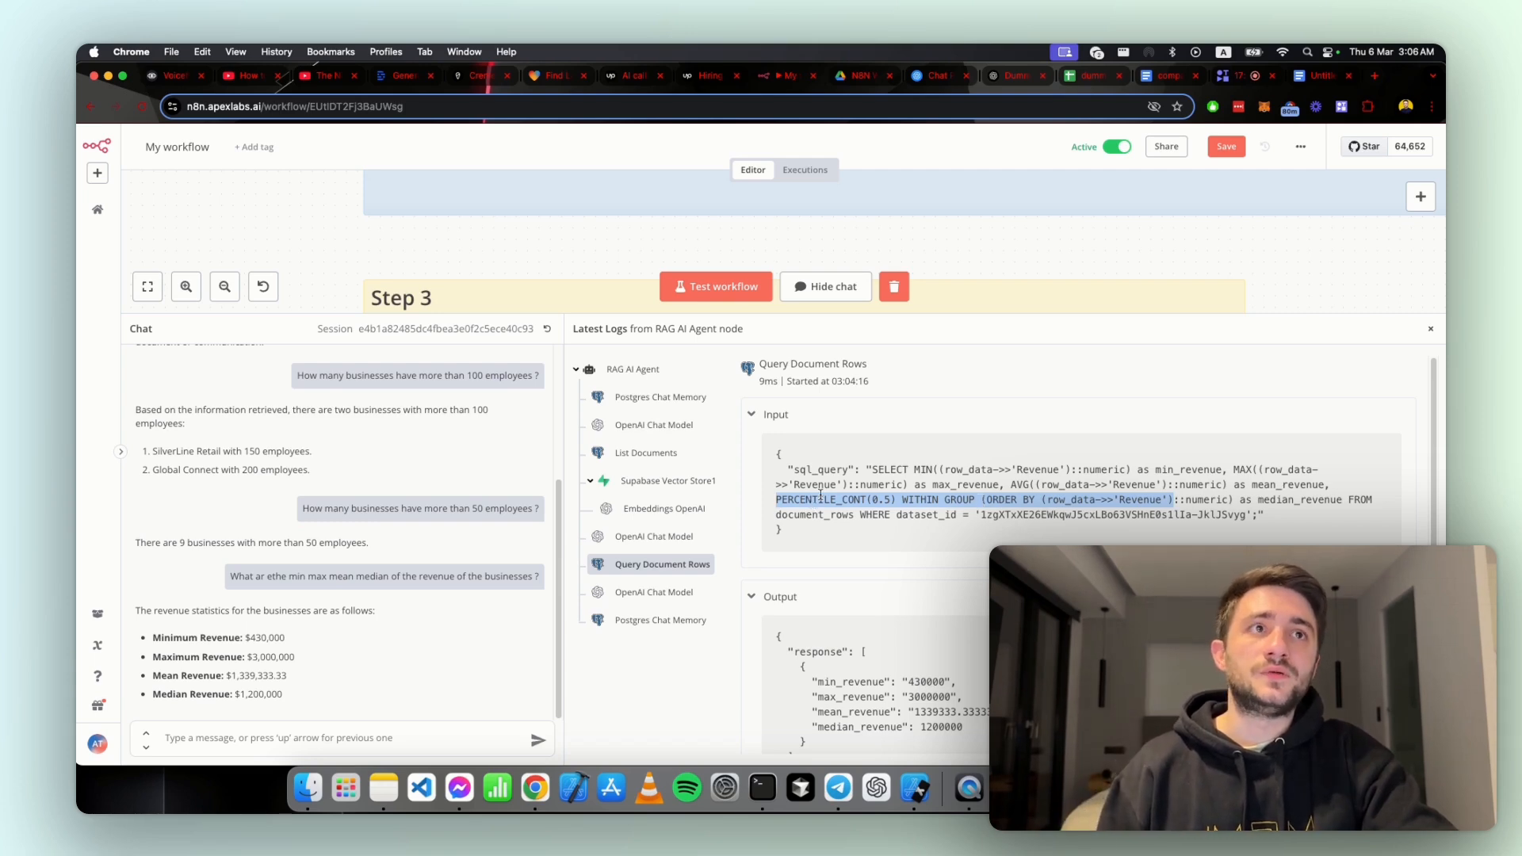
{"action": "scroll", "coordinate": [819, 495], "scroll_direction": "down", "scroll_amount": 1}
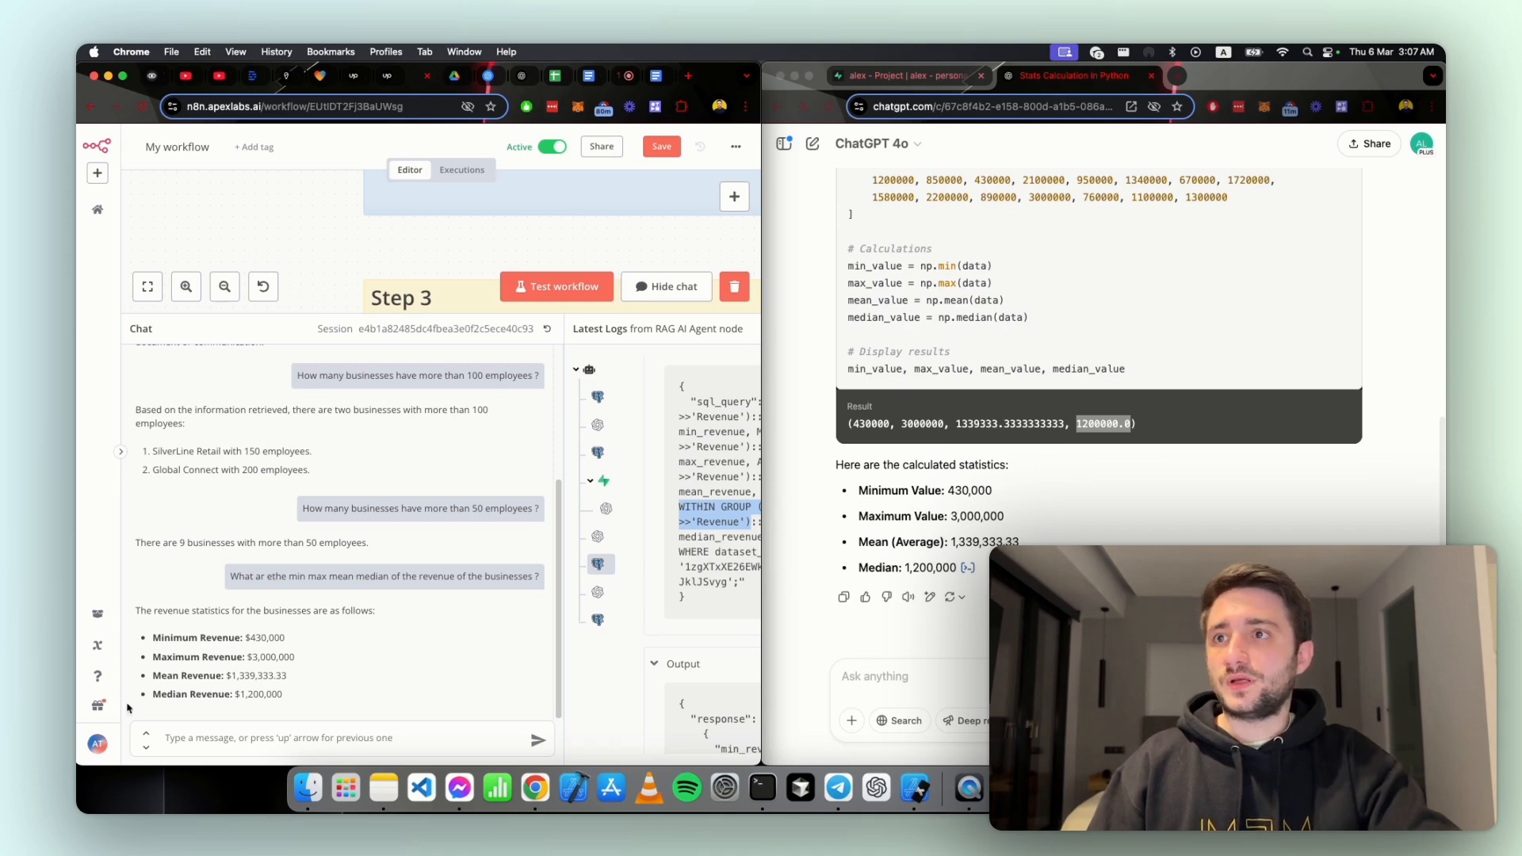
{"action": "left_click_drag", "start_coordinate": [230, 675], "coordinate": [283, 695]}
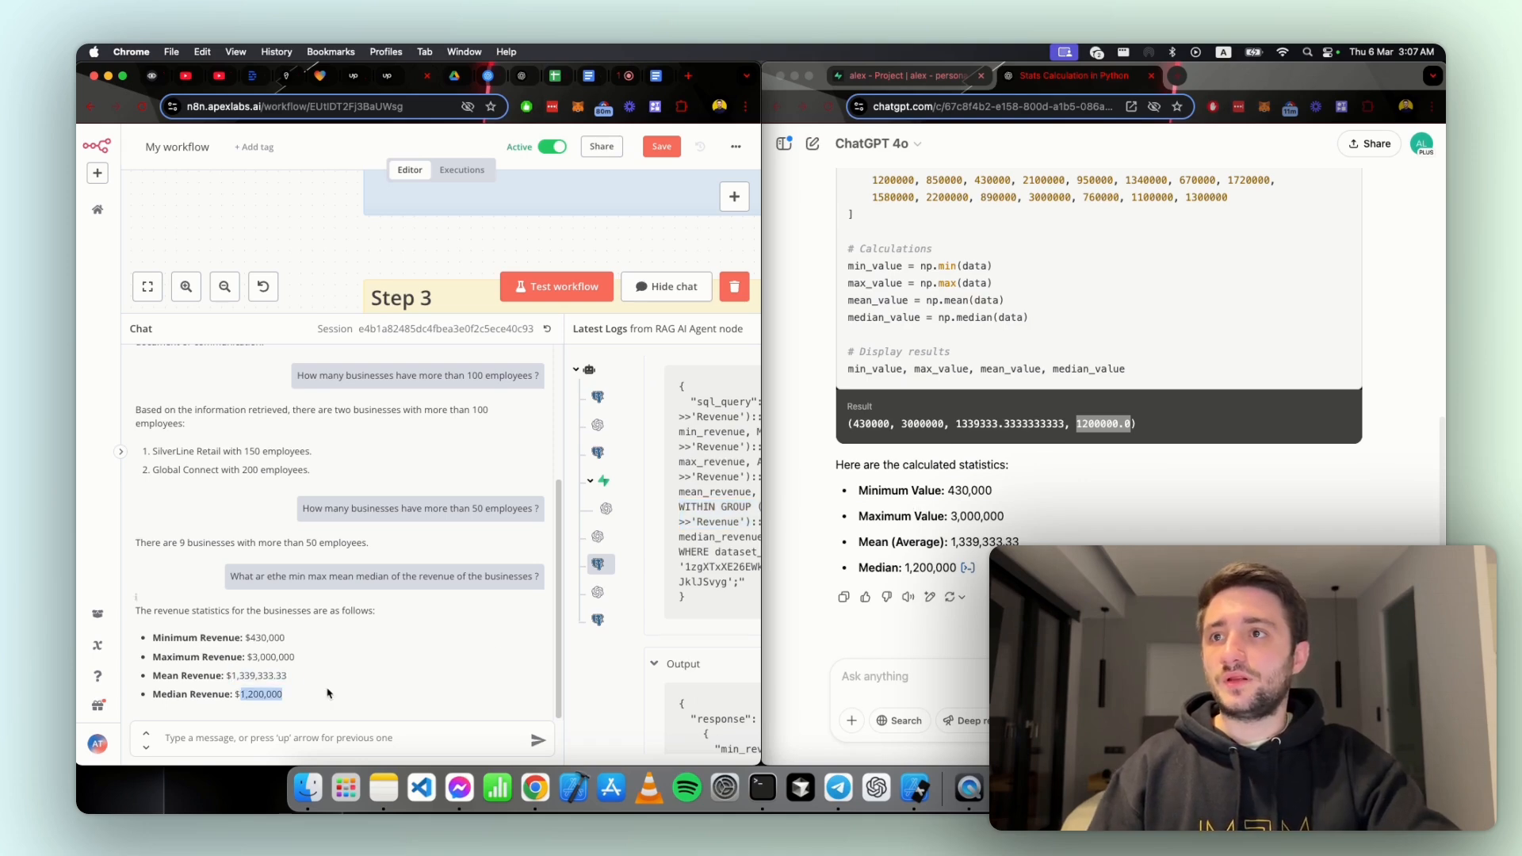
{"action": "double_click", "coordinate": [719, 87]}
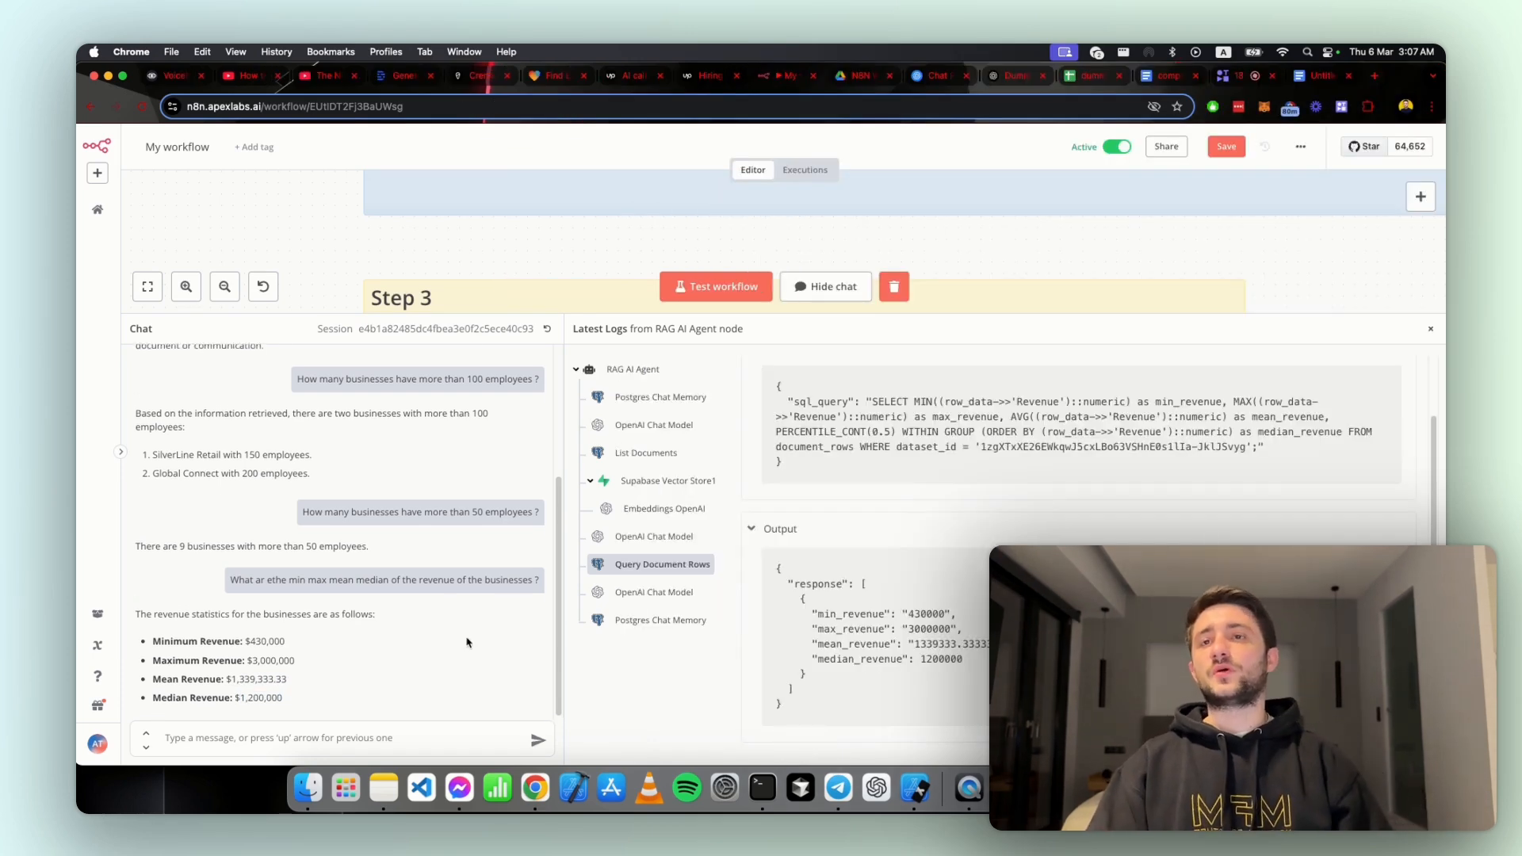
Step: Review the agent's revenue statistics in the chat answer against the Query Document Rows output
{"action": "triple_click", "coordinate": [344, 612]}
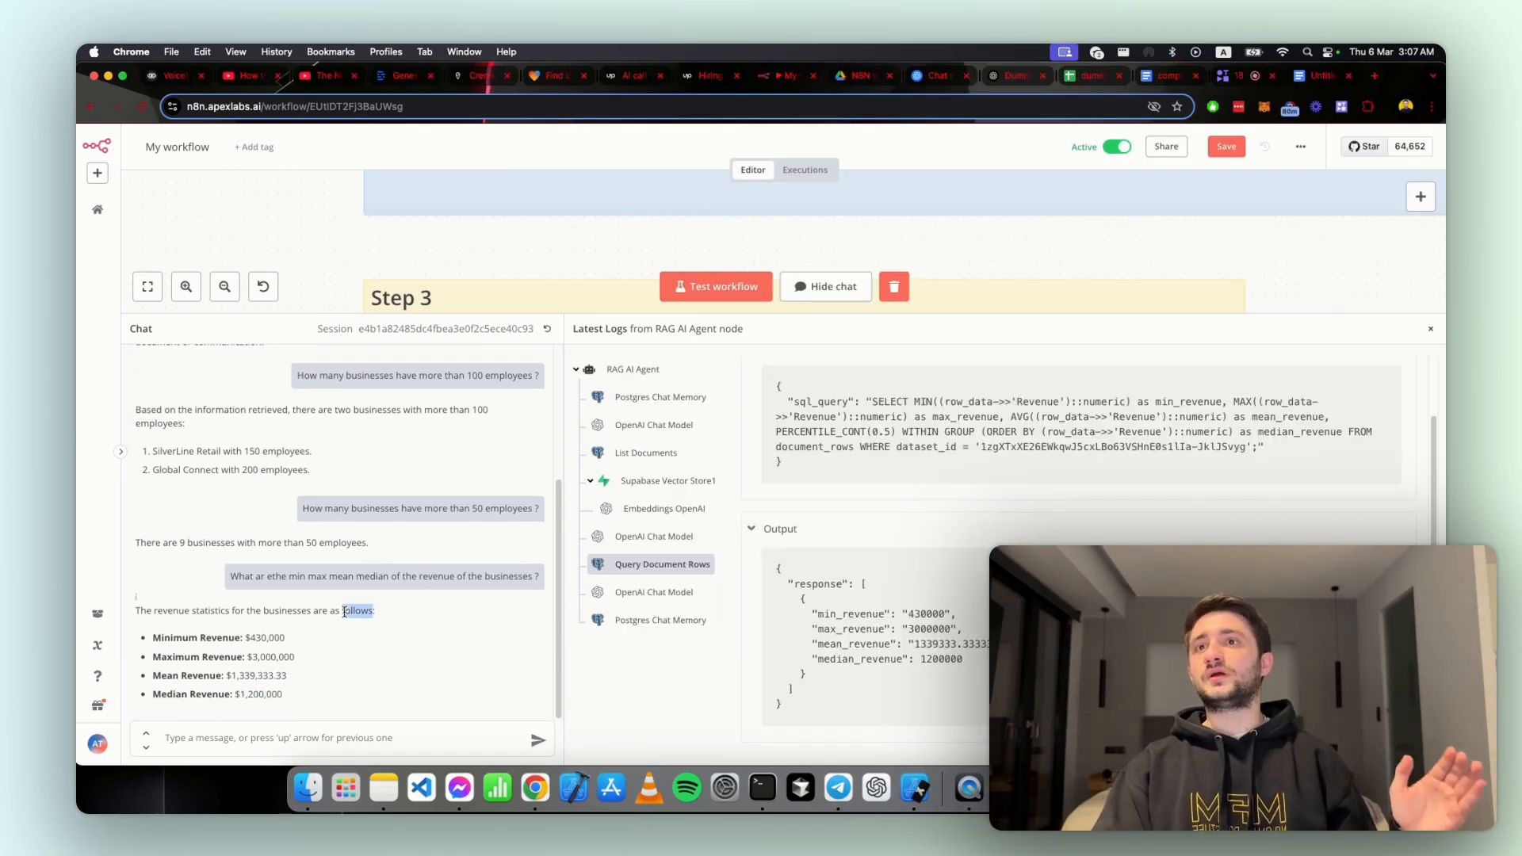
{"action": "left_click_drag", "start_coordinate": [287, 696], "coordinate": [216, 652]}
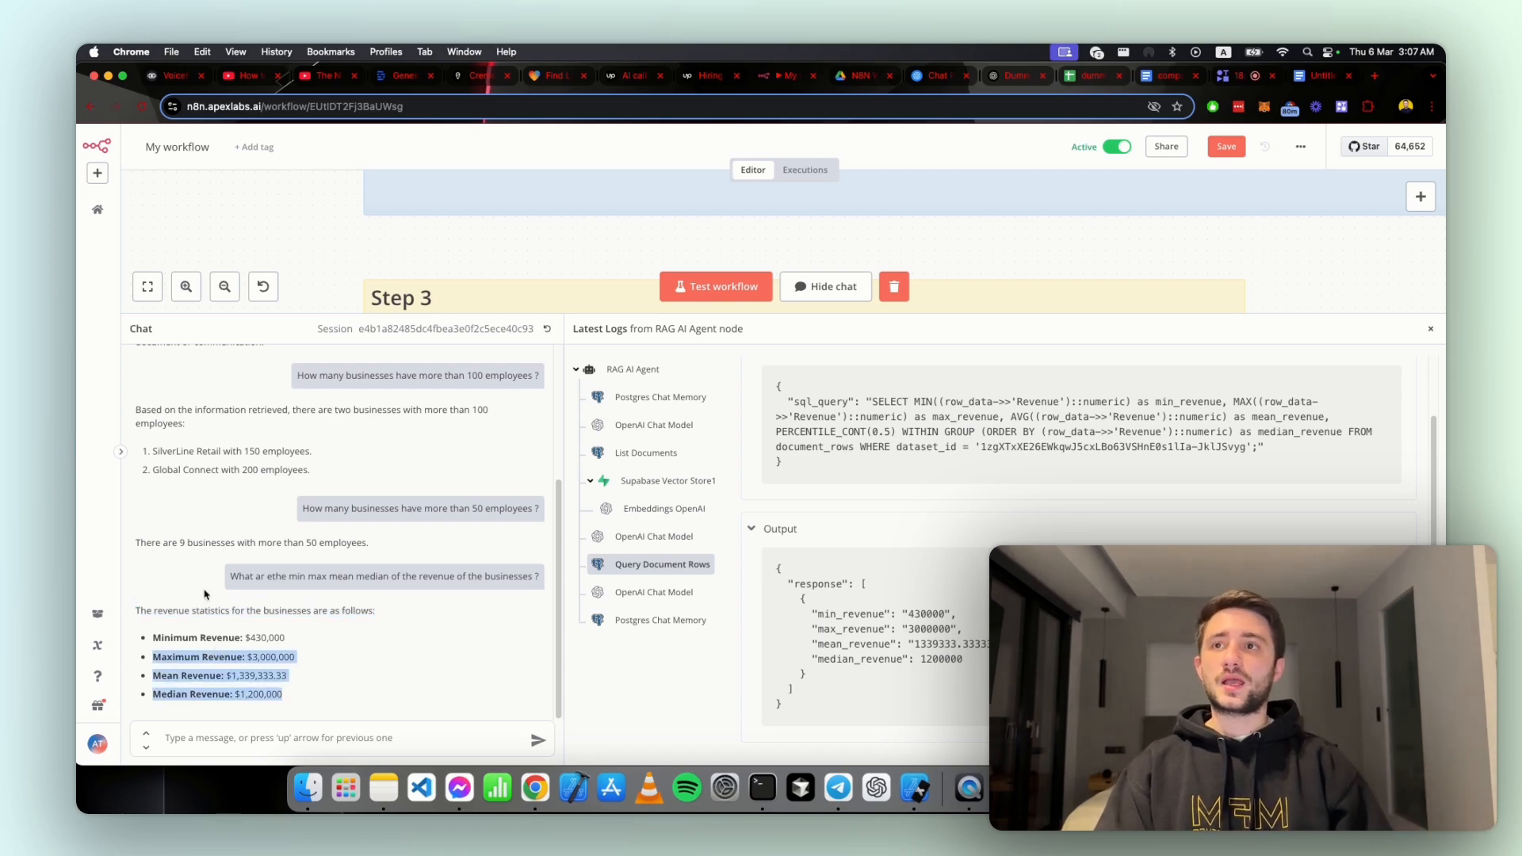
{"action": "left_click", "coordinate": [187, 628]}
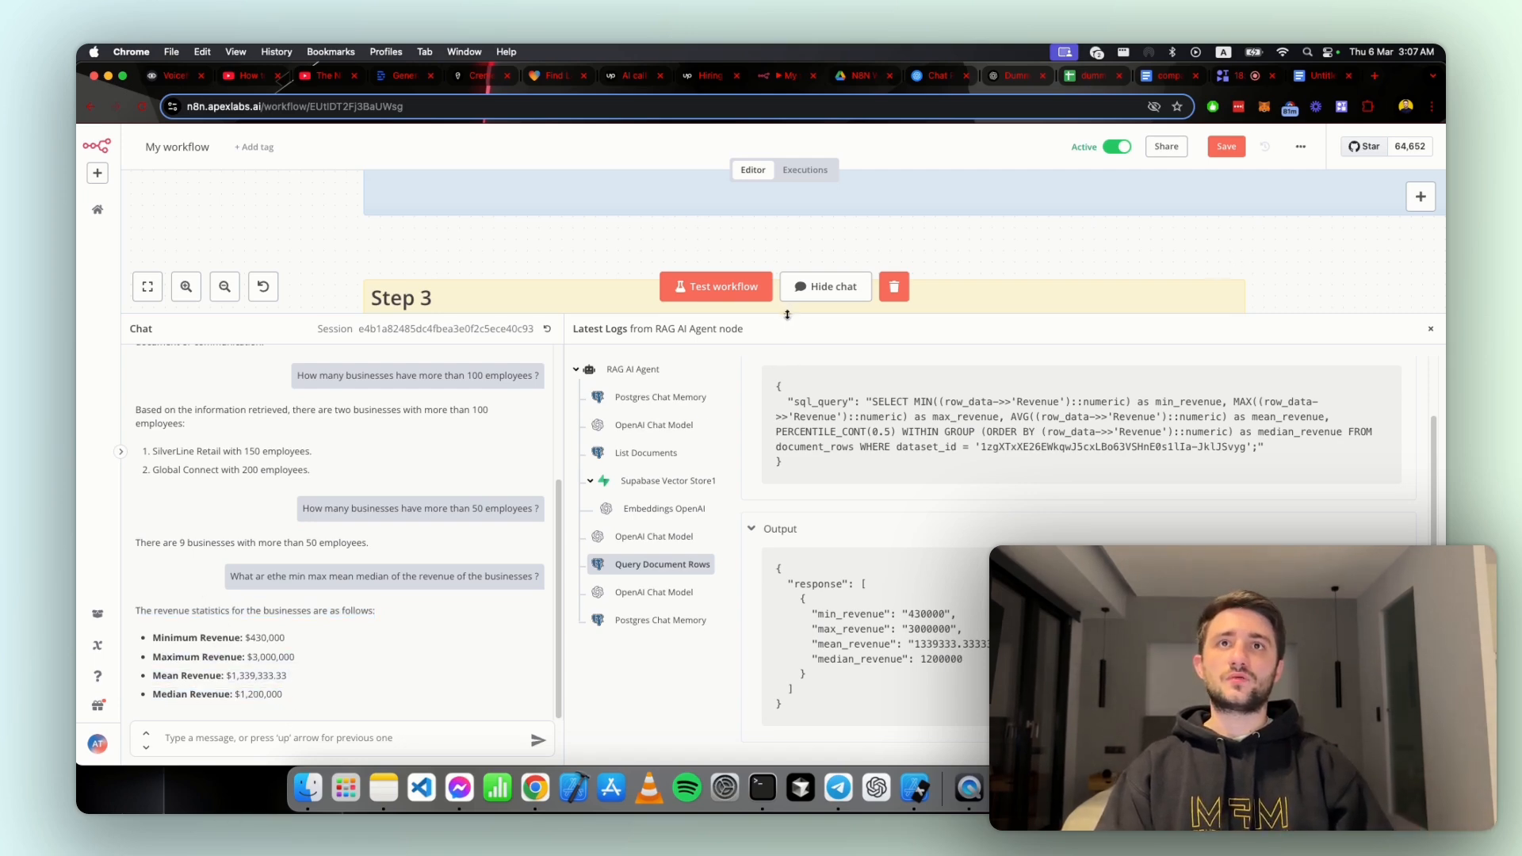
Step: Shrink the chat and logs area and survey the Step 2 data ingestion and Step 3 RAG AI Agent sections on the canvas
{"action": "left_click_drag", "start_coordinate": [788, 315], "coordinate": [788, 574]}
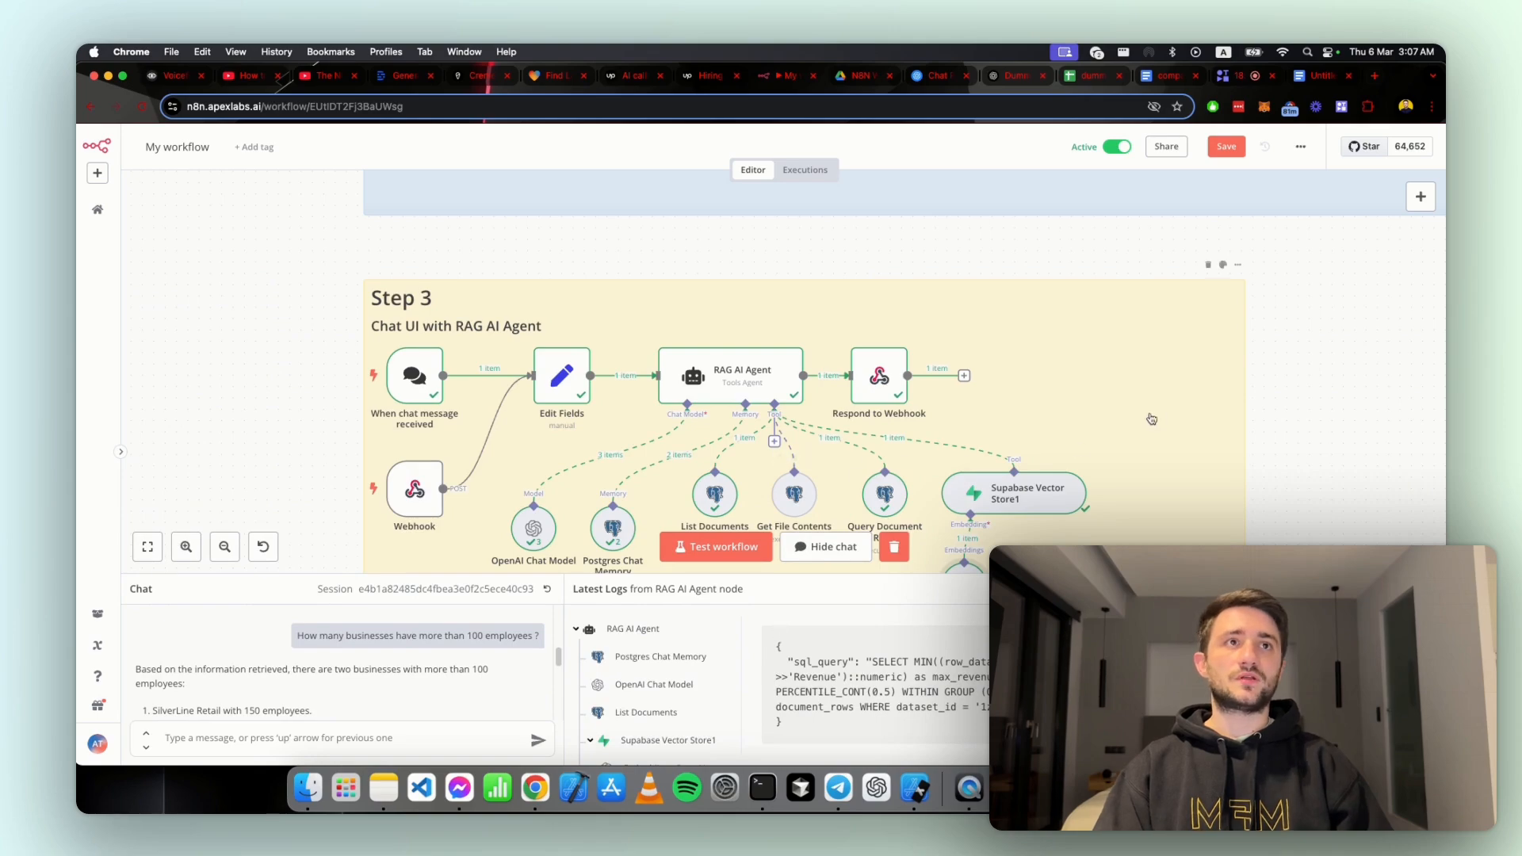
{"action": "left_click_drag", "start_coordinate": [1292, 413], "coordinate": [1209, 374]}
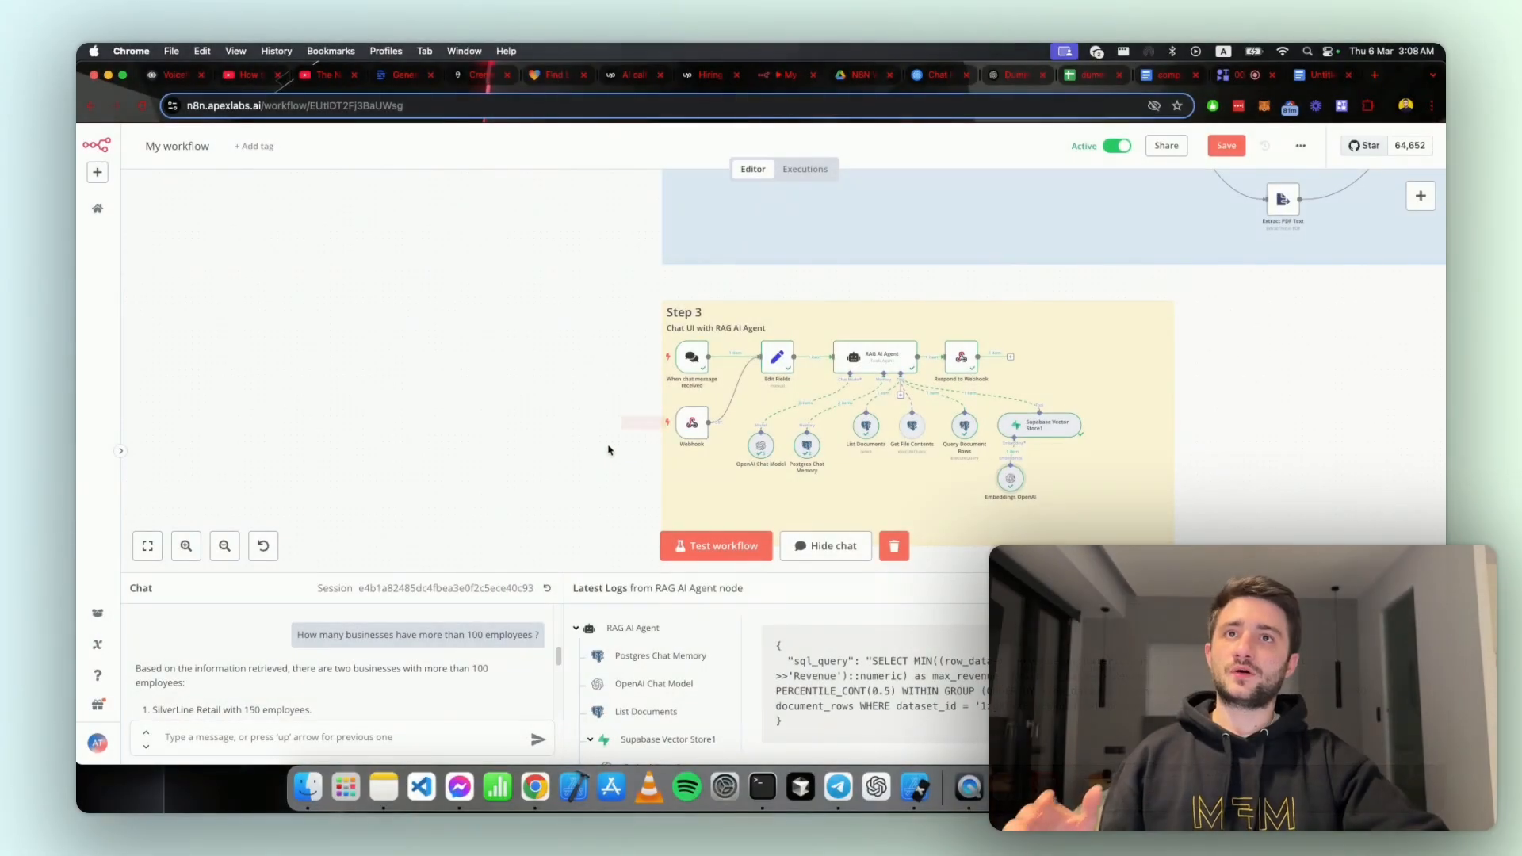
{"action": "scroll", "coordinate": [442, 468], "scroll_direction": "down", "scroll_amount": 5}
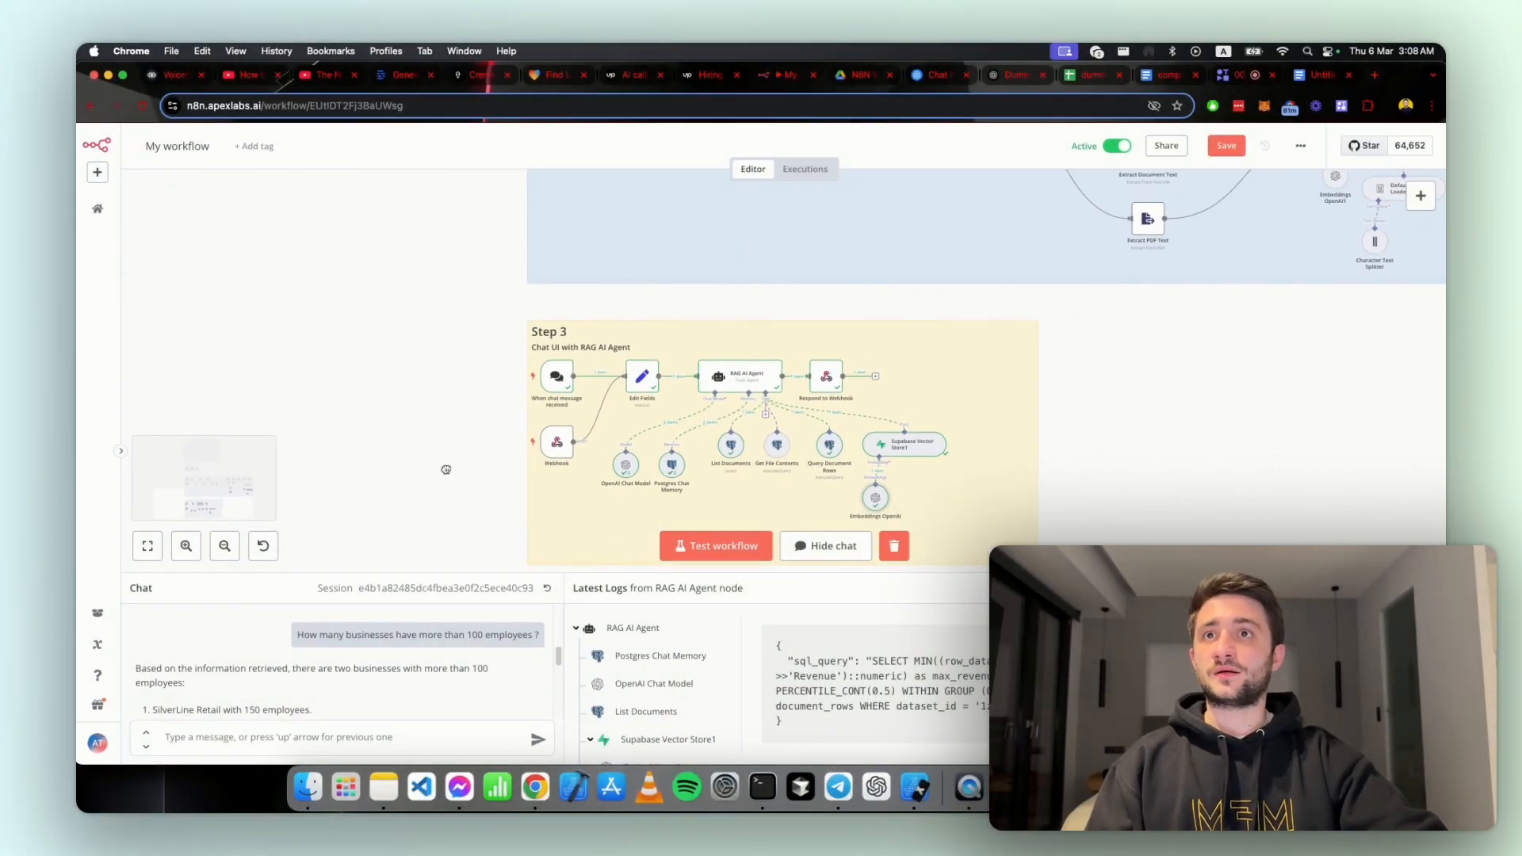
{"action": "left_click_drag", "start_coordinate": [436, 390], "coordinate": [429, 410]}
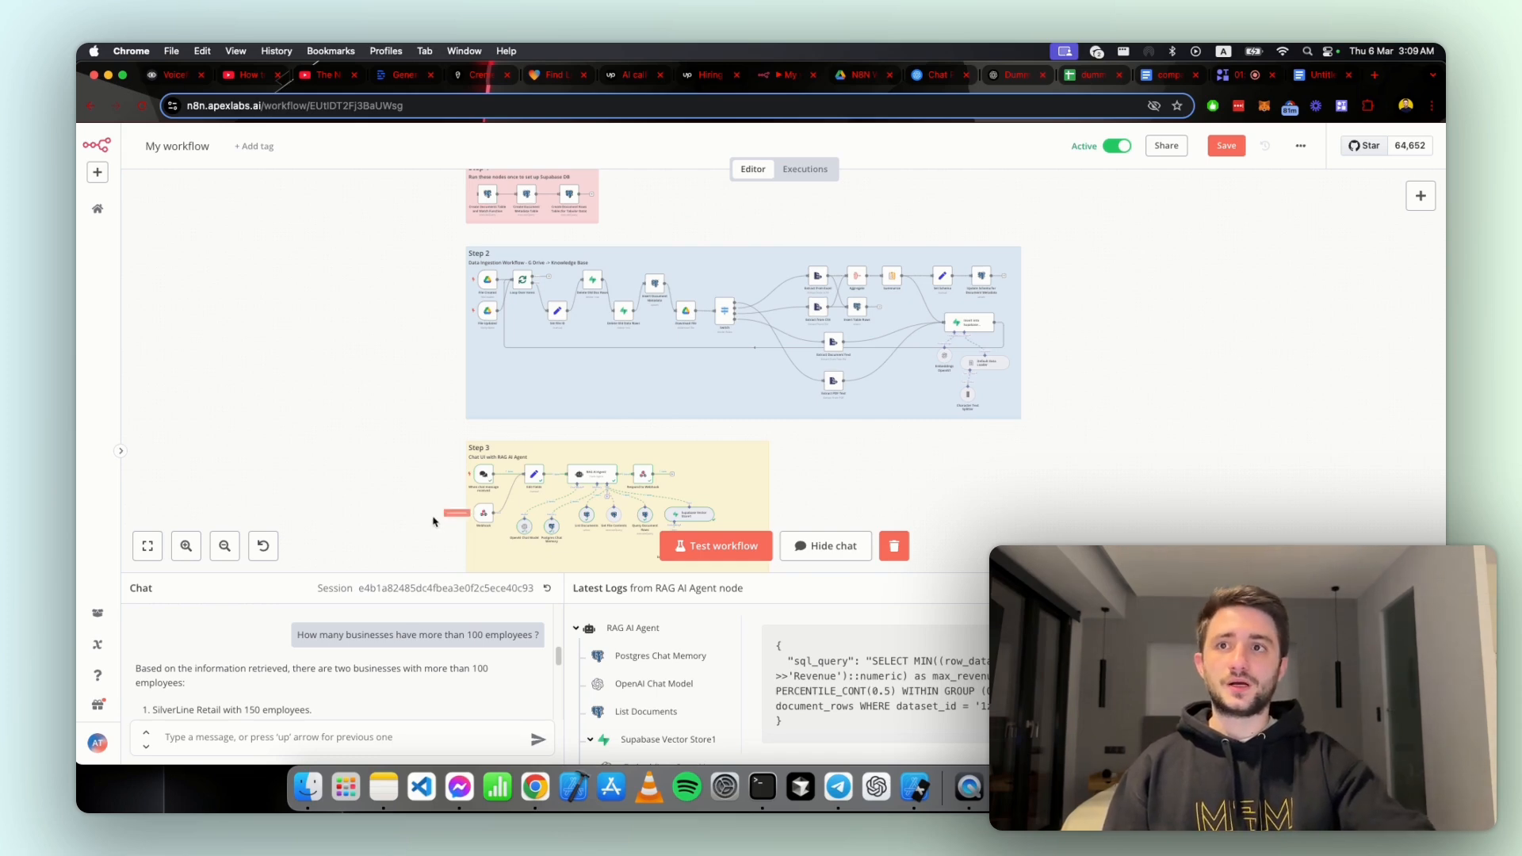
{"action": "scroll", "coordinate": [697, 394], "scroll_direction": "down", "scroll_amount": 2}
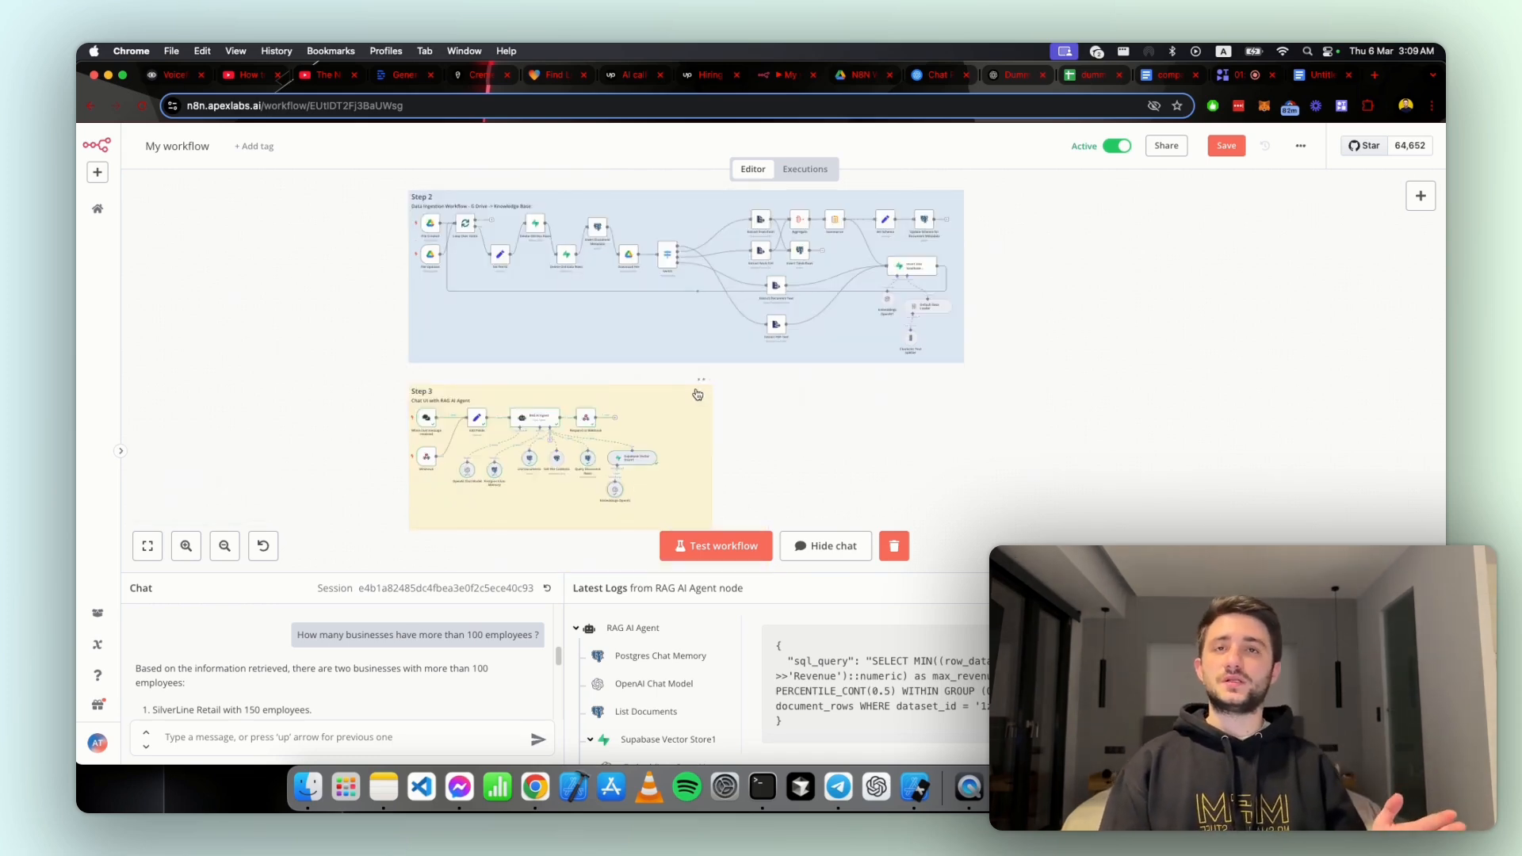